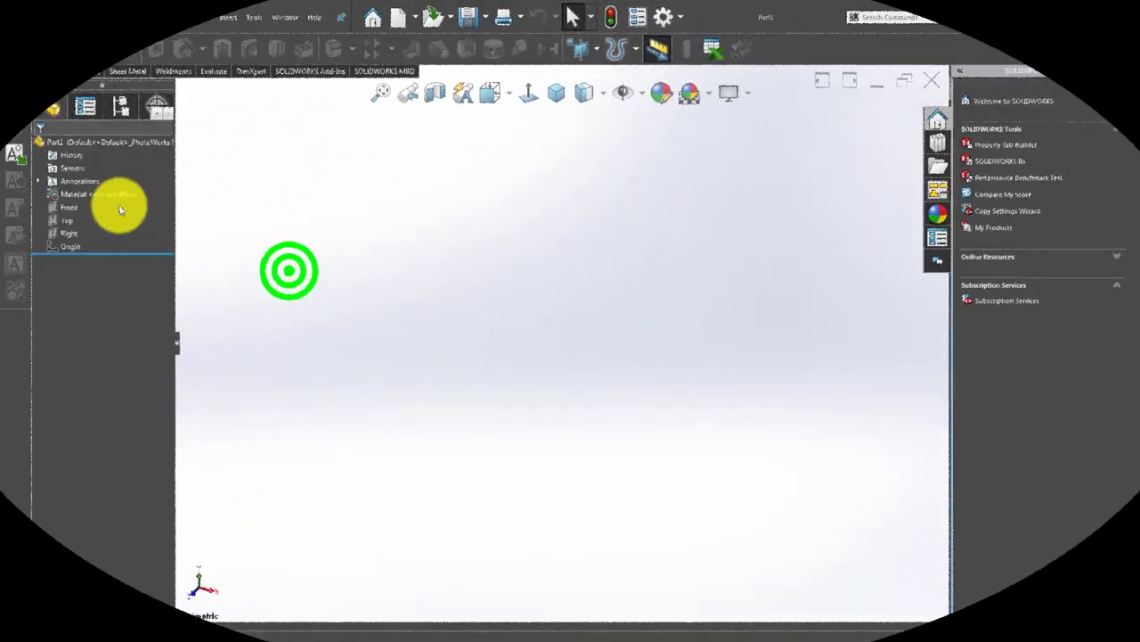
# Start a sketch on the Top plane and draw a corner rectangle around the origin.
pyautogui.click(69, 209)
pyautogui.click(72, 220)
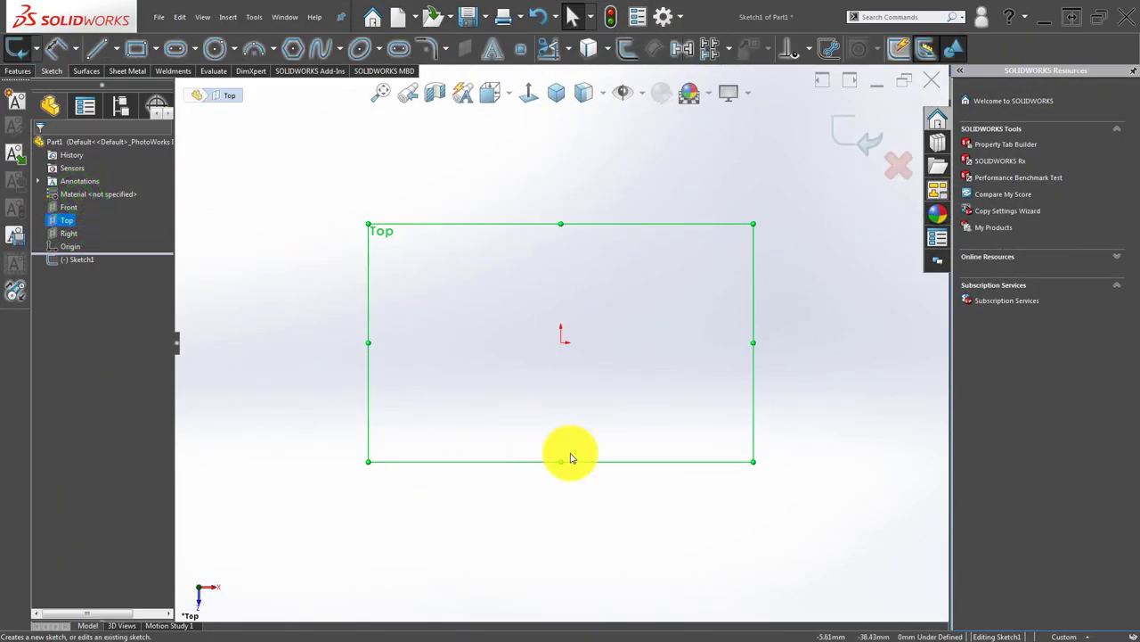
pyautogui.click(134, 49)
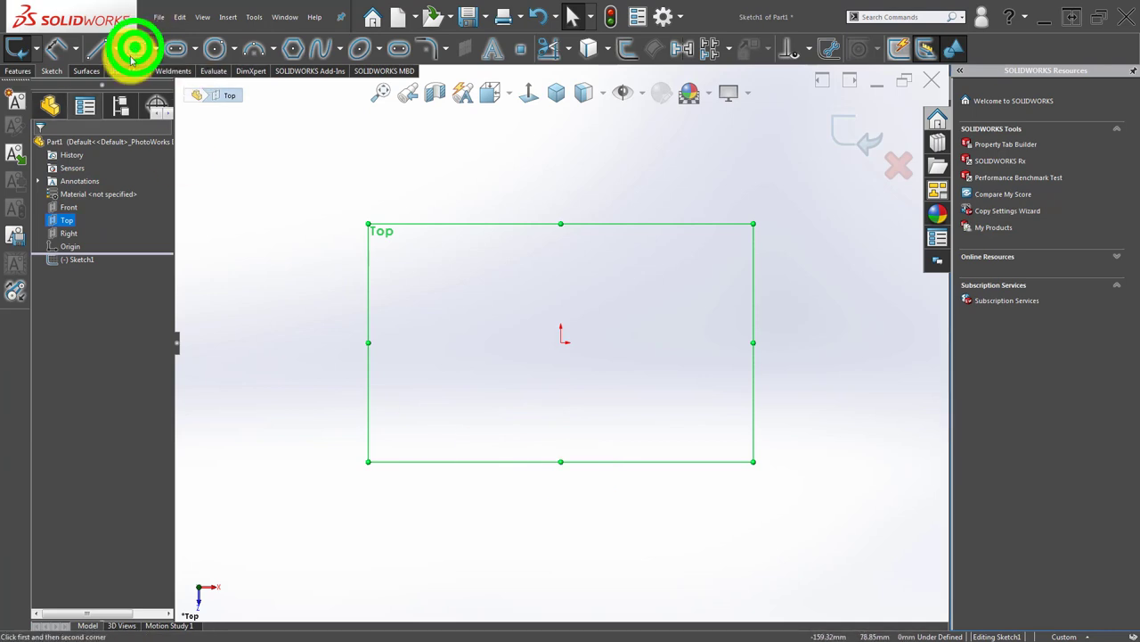
pyautogui.click(87, 190)
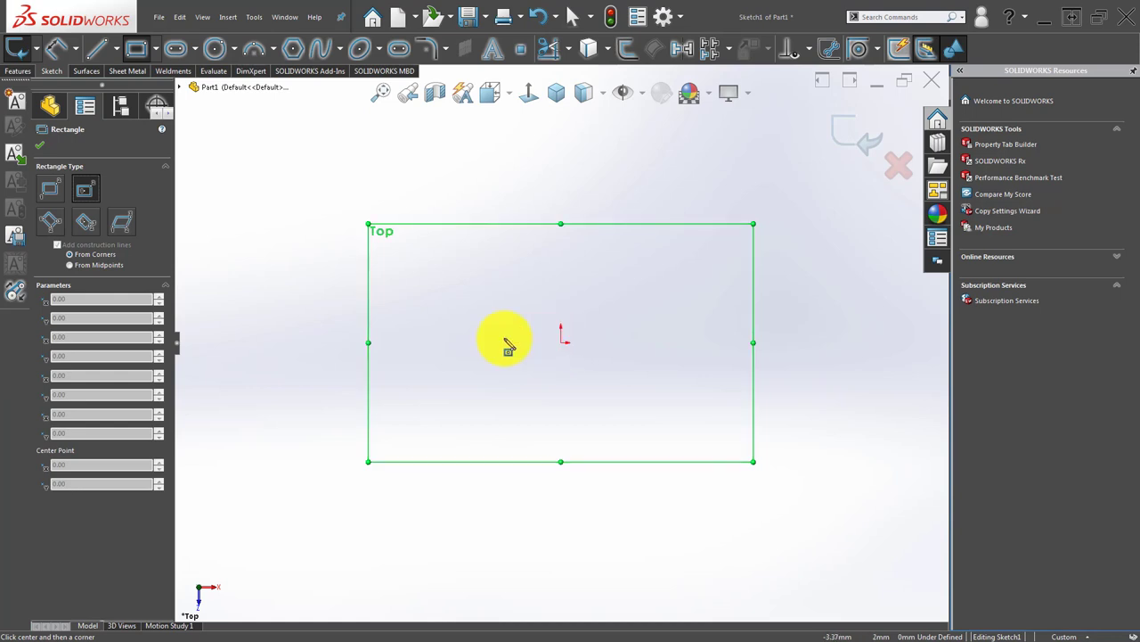
pyautogui.press('Escape')
pyautogui.click(138, 48)
pyautogui.click(480, 278)
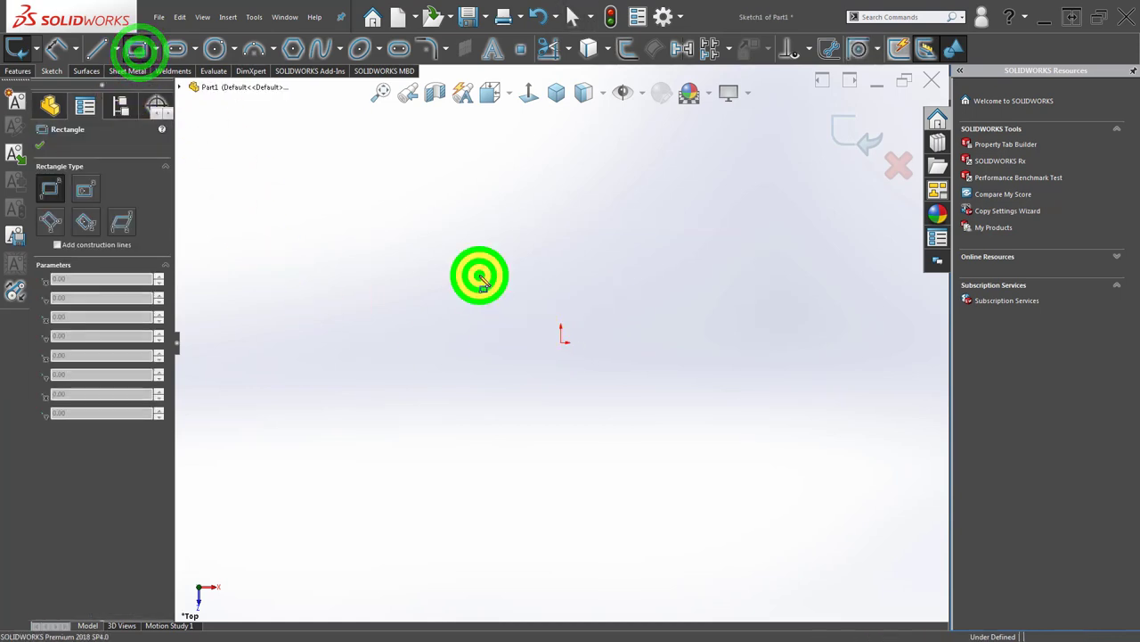
pyautogui.click(780, 420)
pyautogui.press('Escape')
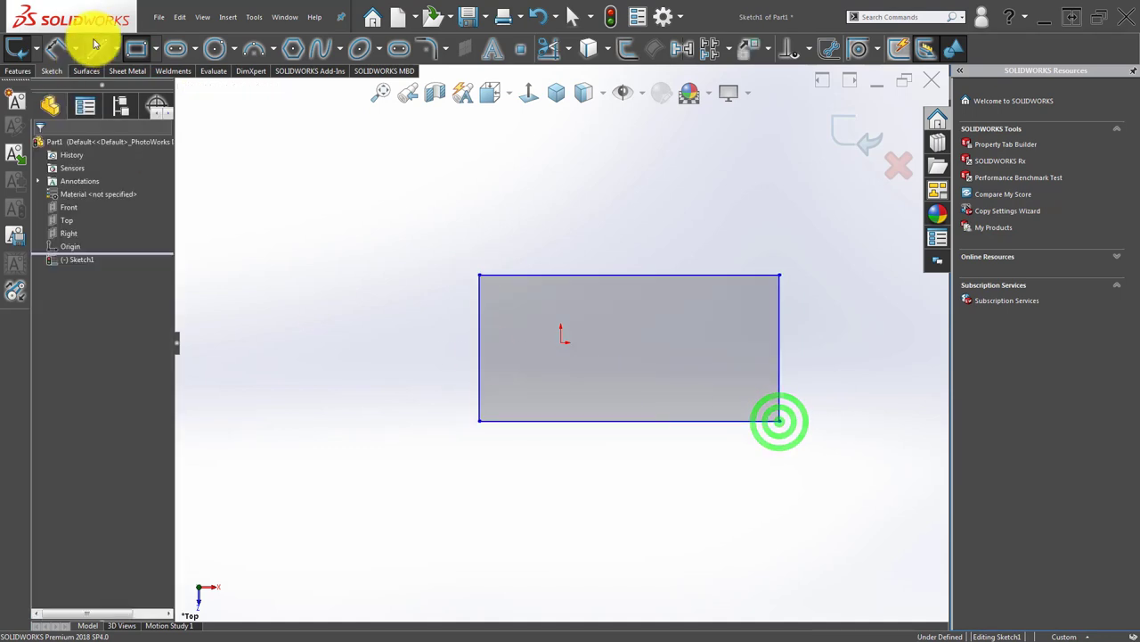
# Draw a horizontal centerline from the origin to the rectangle's left edge.
pyautogui.click(116, 48)
pyautogui.click(117, 82)
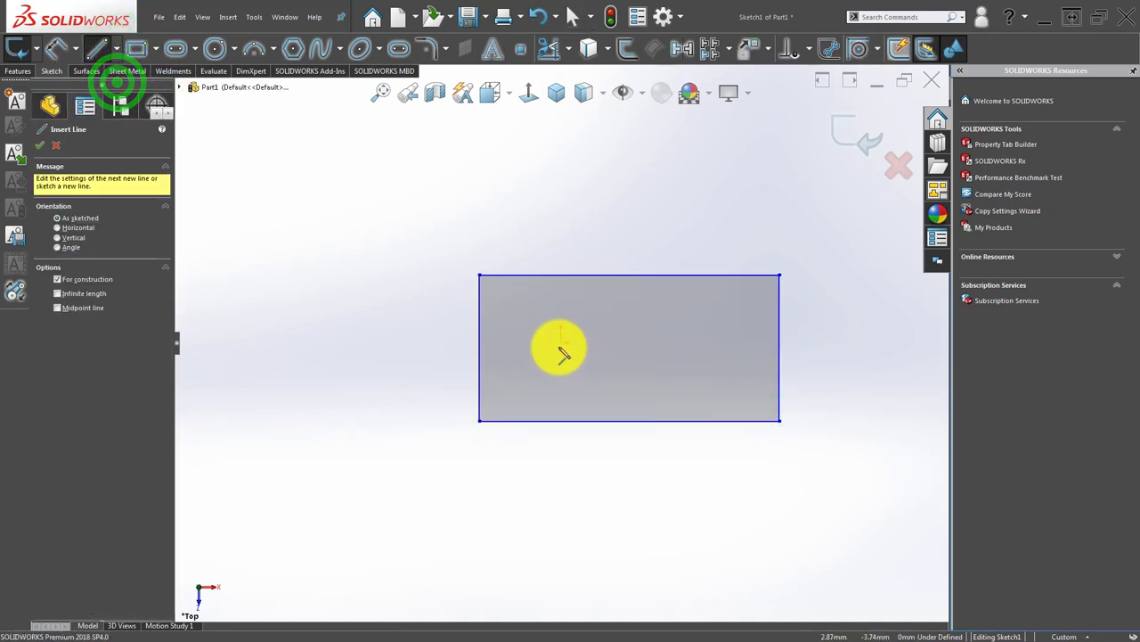
pyautogui.click(561, 342)
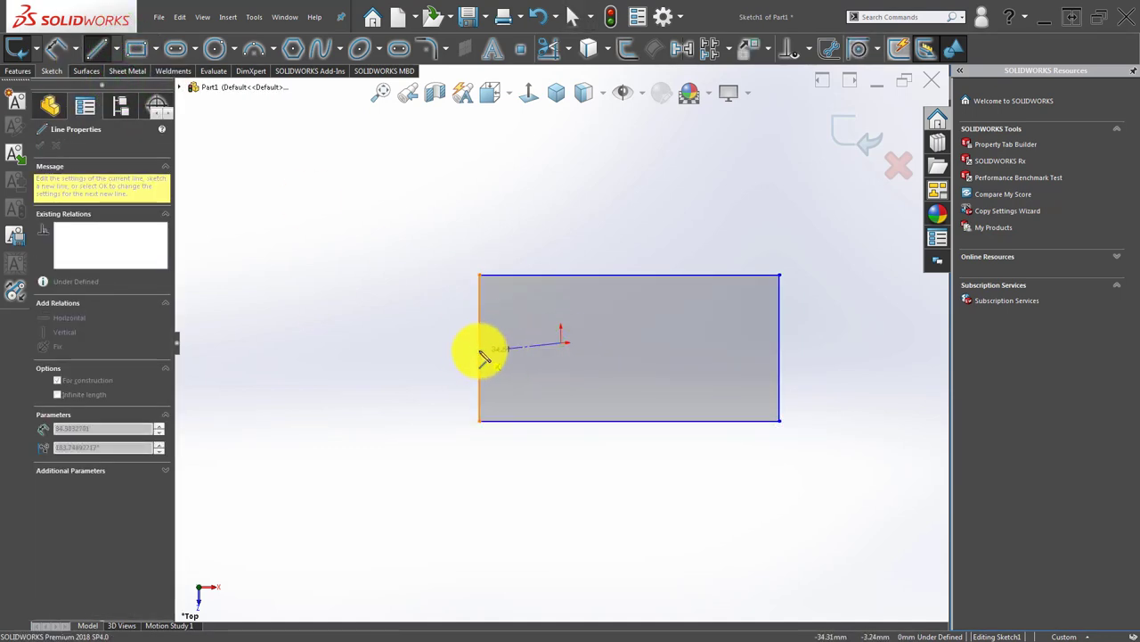
pyautogui.doubleClick(480, 348)
pyautogui.click(511, 345)
pyautogui.click(553, 287)
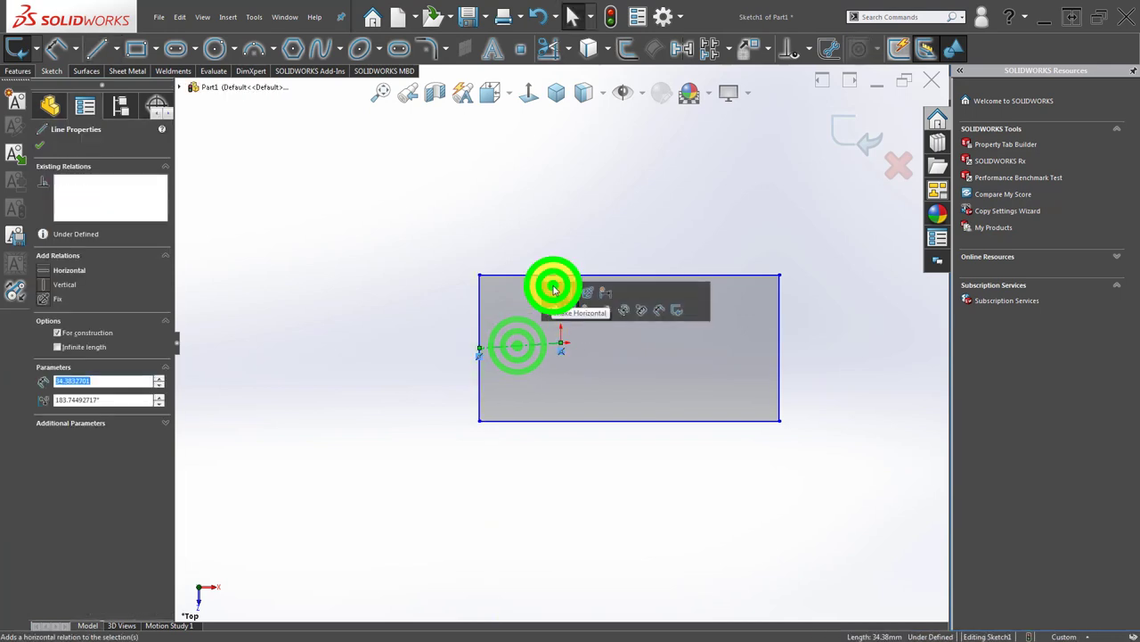
pyautogui.click(543, 470)
pyautogui.keyDown('ctrl'); pyautogui.moveTo(700, 384); pyautogui.dragTo(625, 354, button='middle'); pyautogui.keyUp('ctrl')
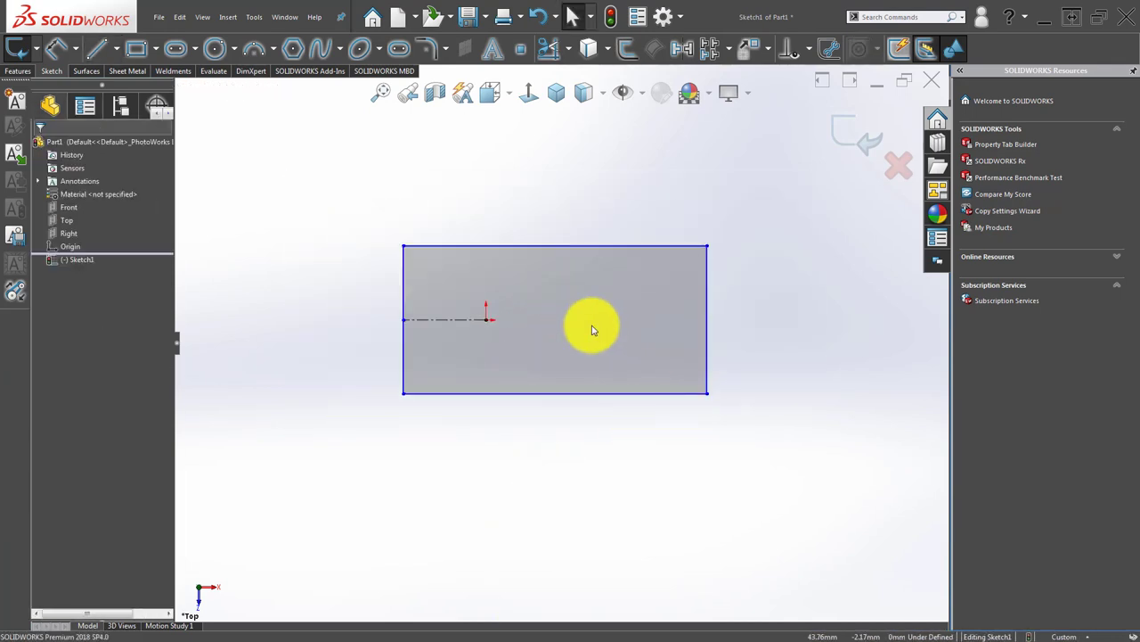
pyautogui.scroll(-2, 592, 331)
pyautogui.click(505, 517)
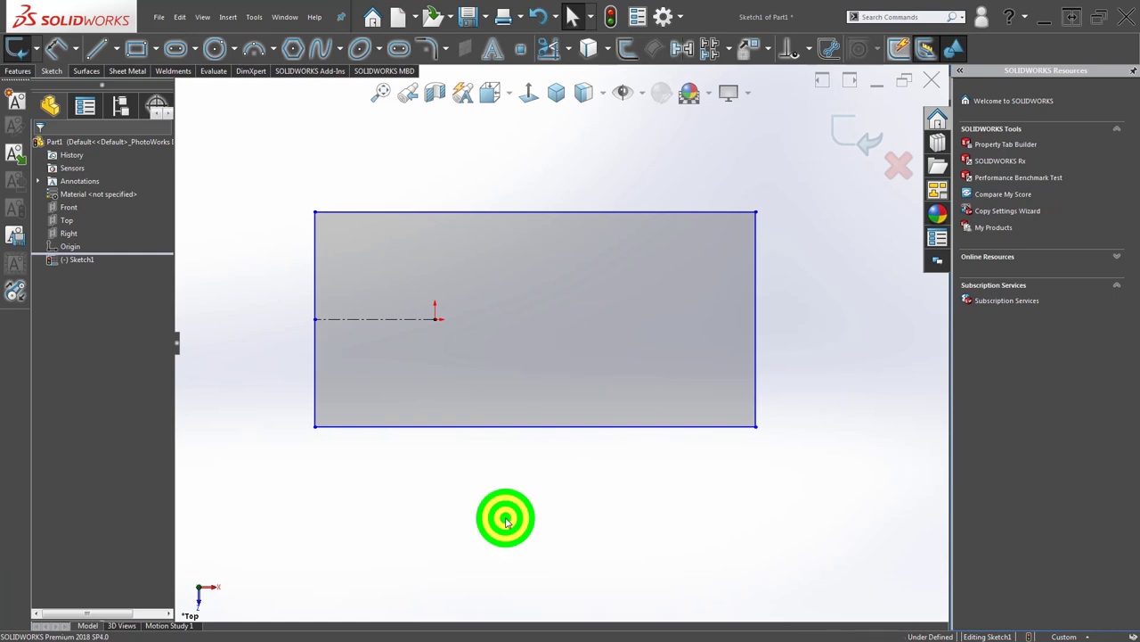
# Dimension the rectangle's left edge 125 from the origin.
pyautogui.press('d')
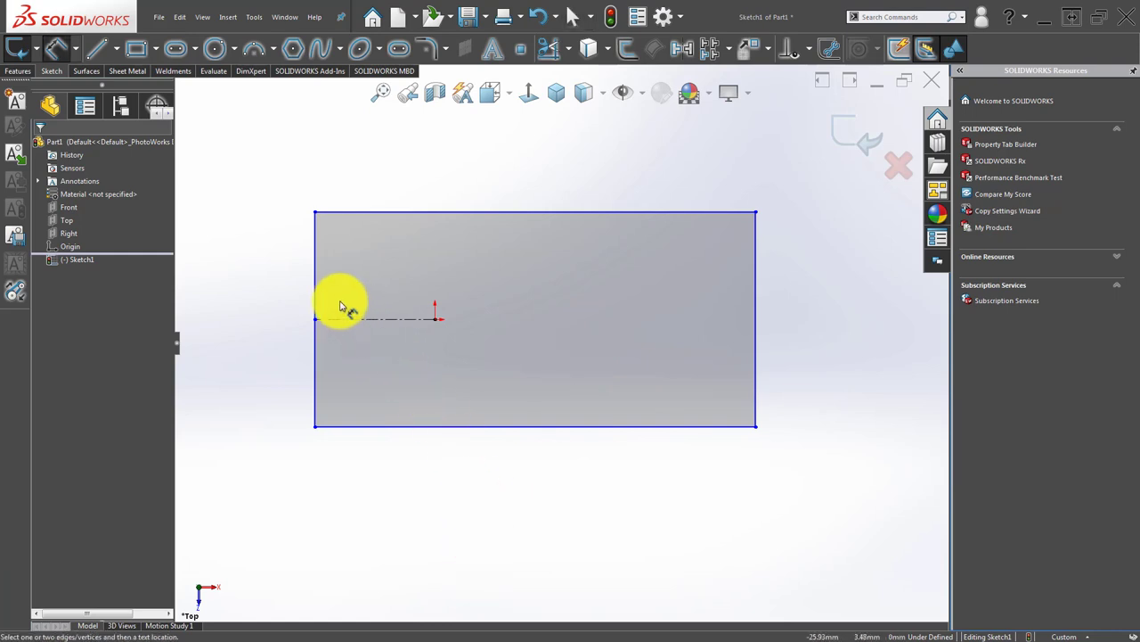
pyautogui.click(316, 274)
pyautogui.click(436, 319)
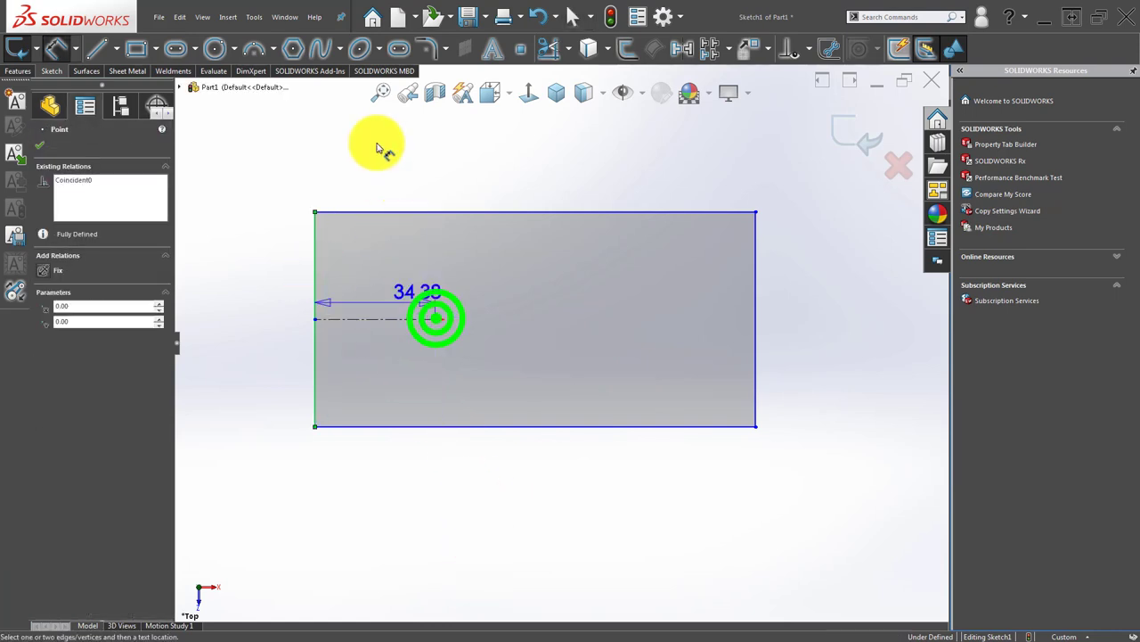
pyautogui.click(385, 154)
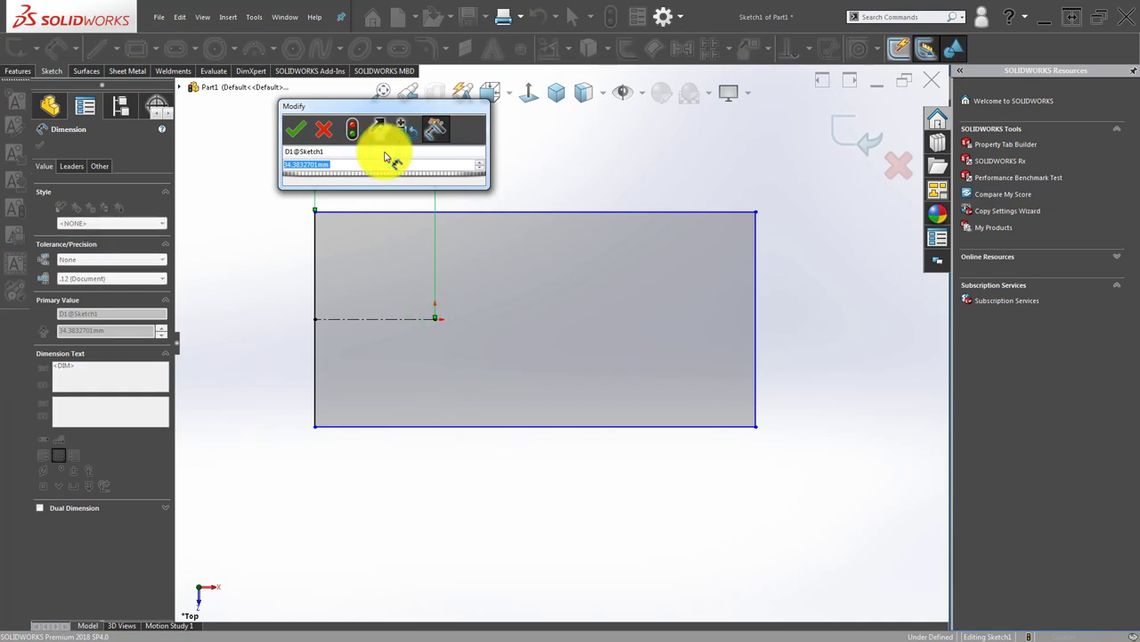
pyautogui.write('125')
pyautogui.press('Return')
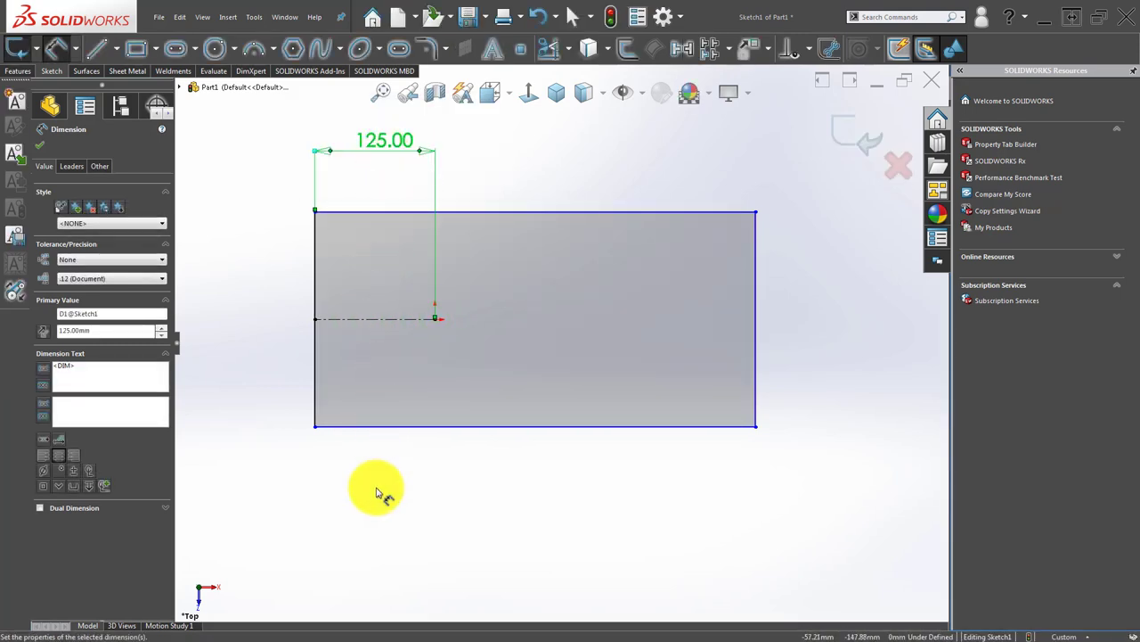
pyautogui.click(386, 511)
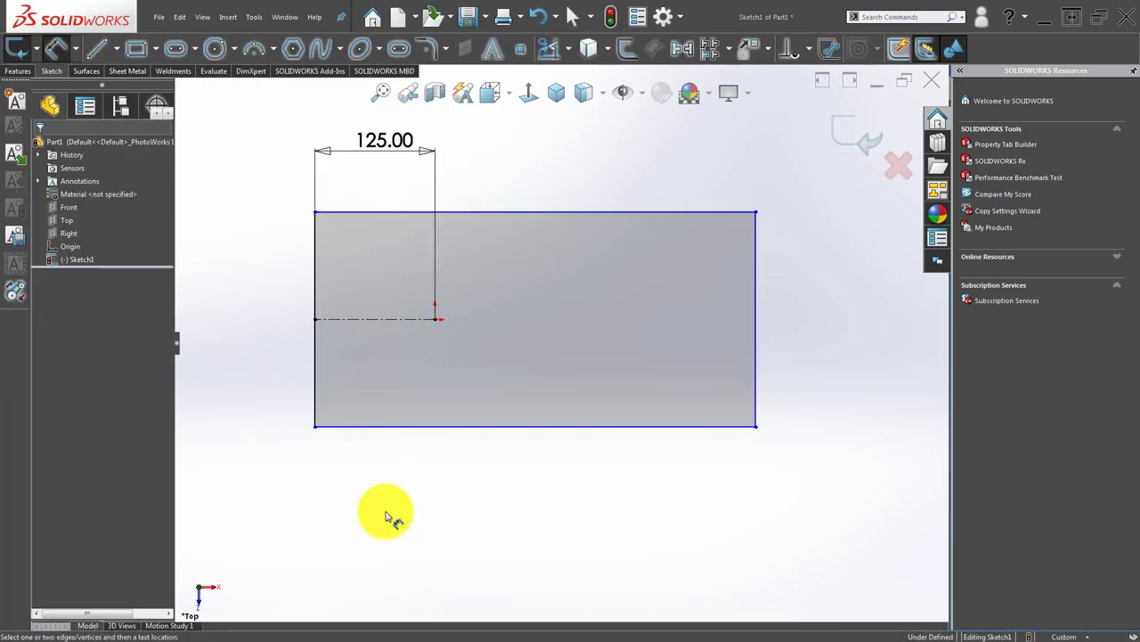
# Dimension the rectangle 380 wide and 155 tall to fully define the sketch.
pyautogui.click(315, 271)
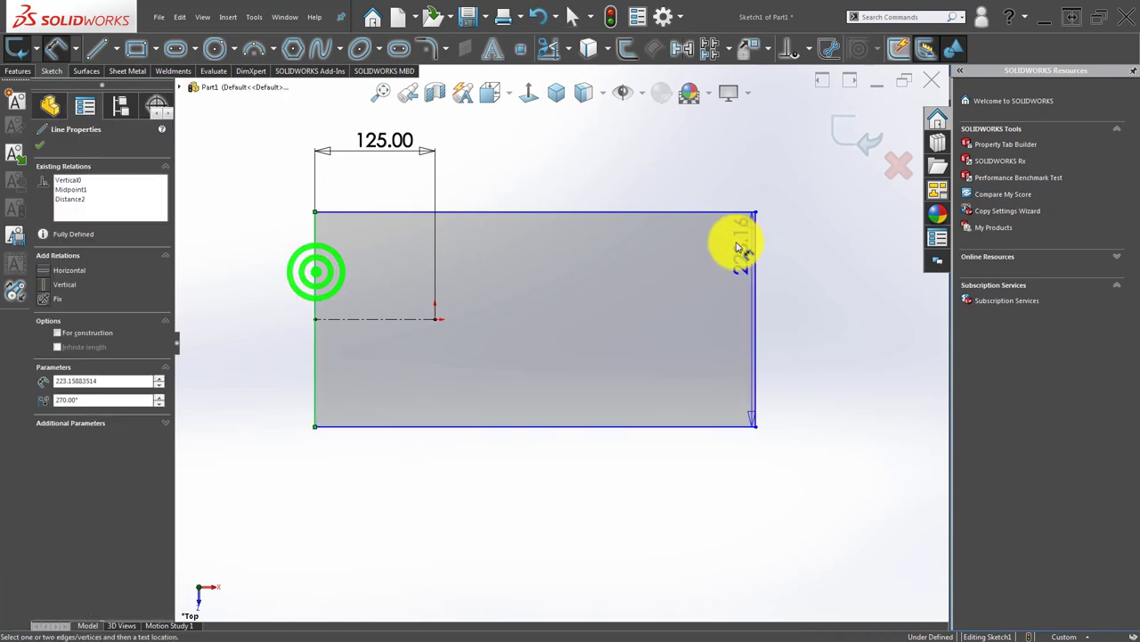
pyautogui.click(753, 233)
pyautogui.click(547, 140)
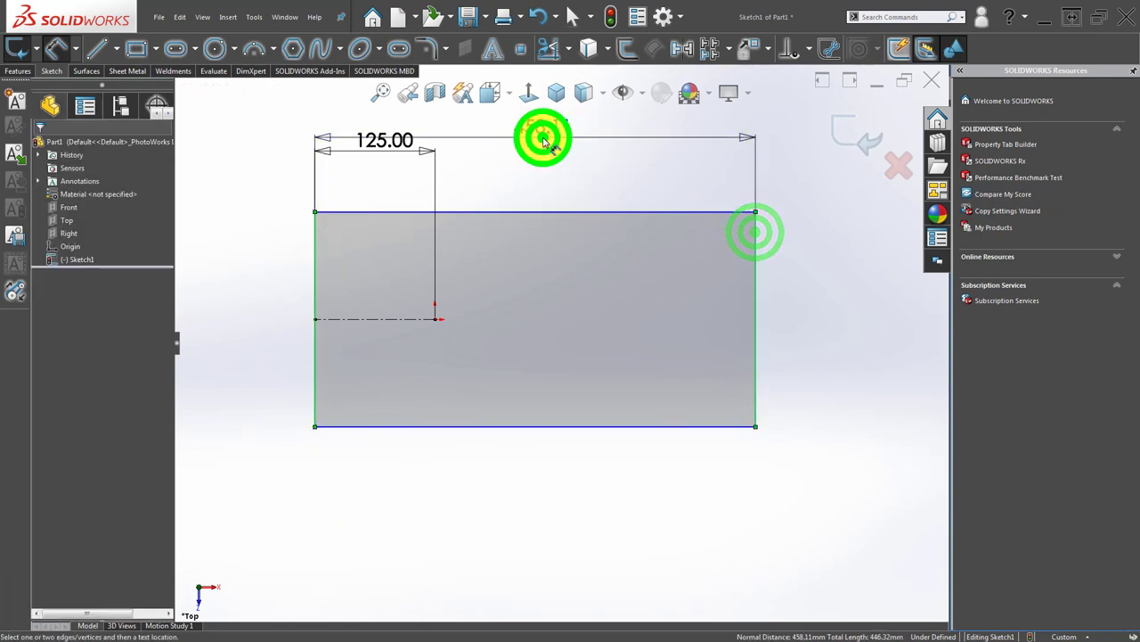
pyautogui.write('38')
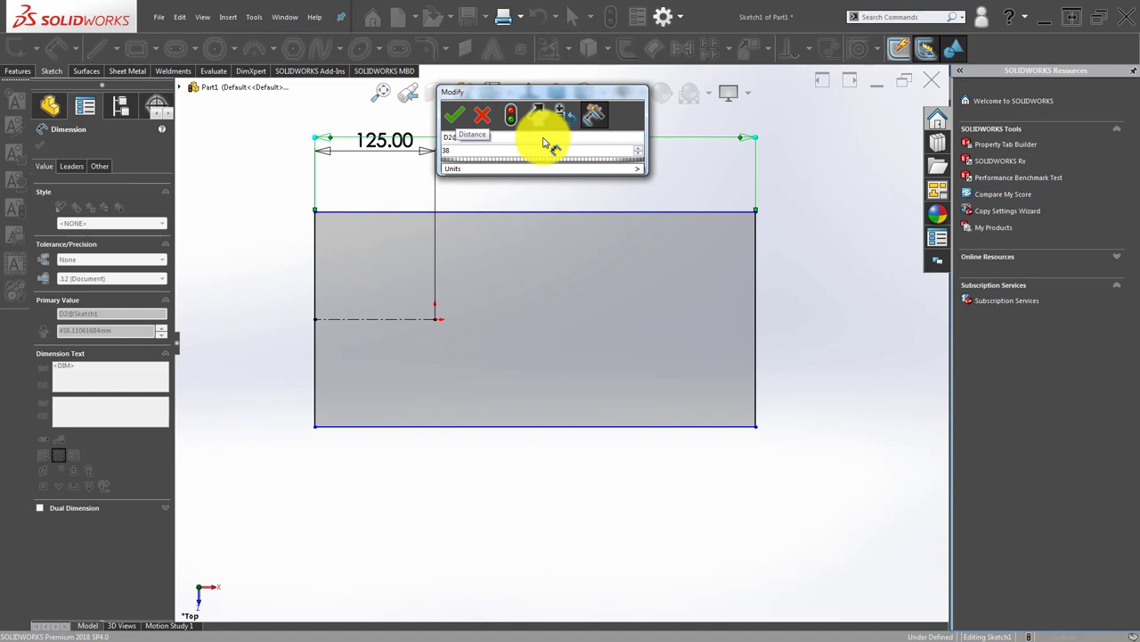
pyautogui.write('0')
pyautogui.press('Return')
pyautogui.click(490, 502)
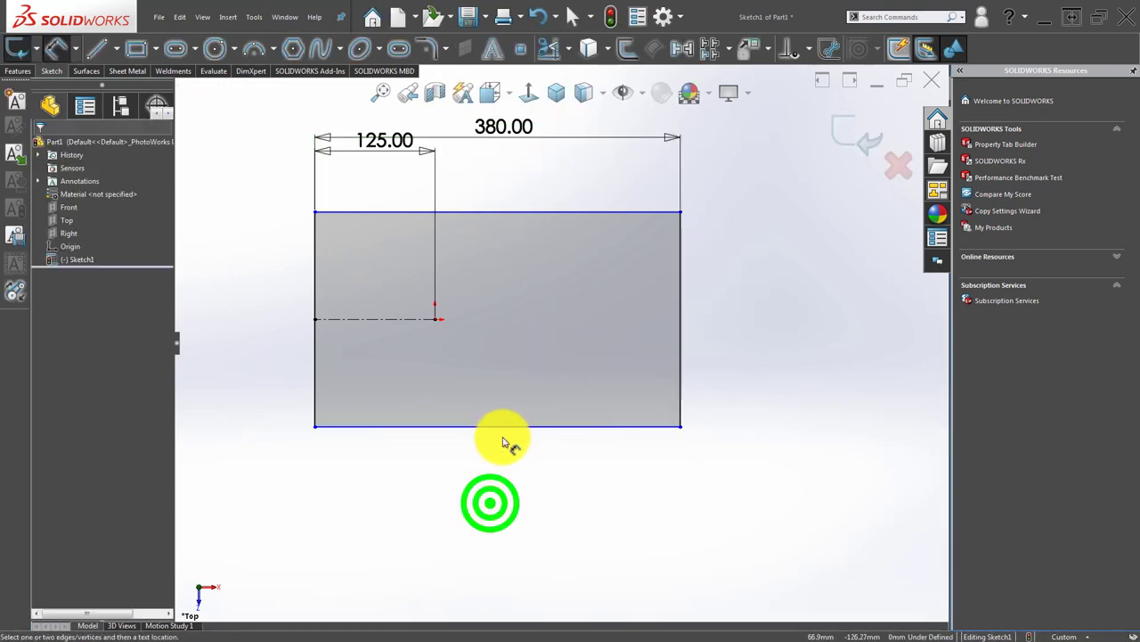
pyautogui.click(500, 428)
pyautogui.click(531, 214)
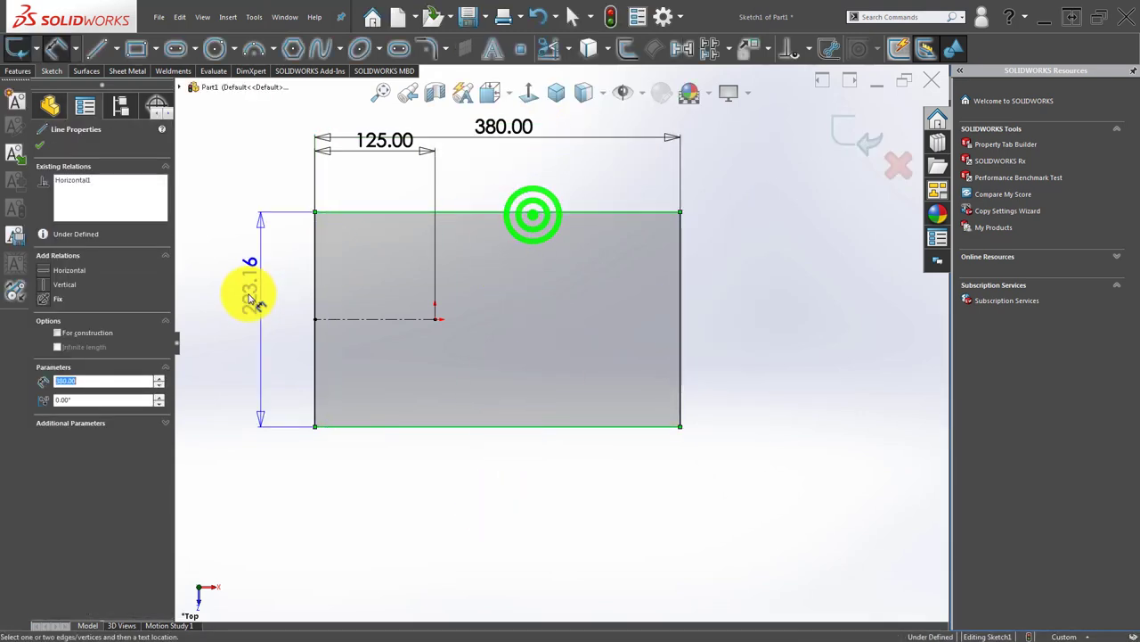
pyautogui.click(250, 299)
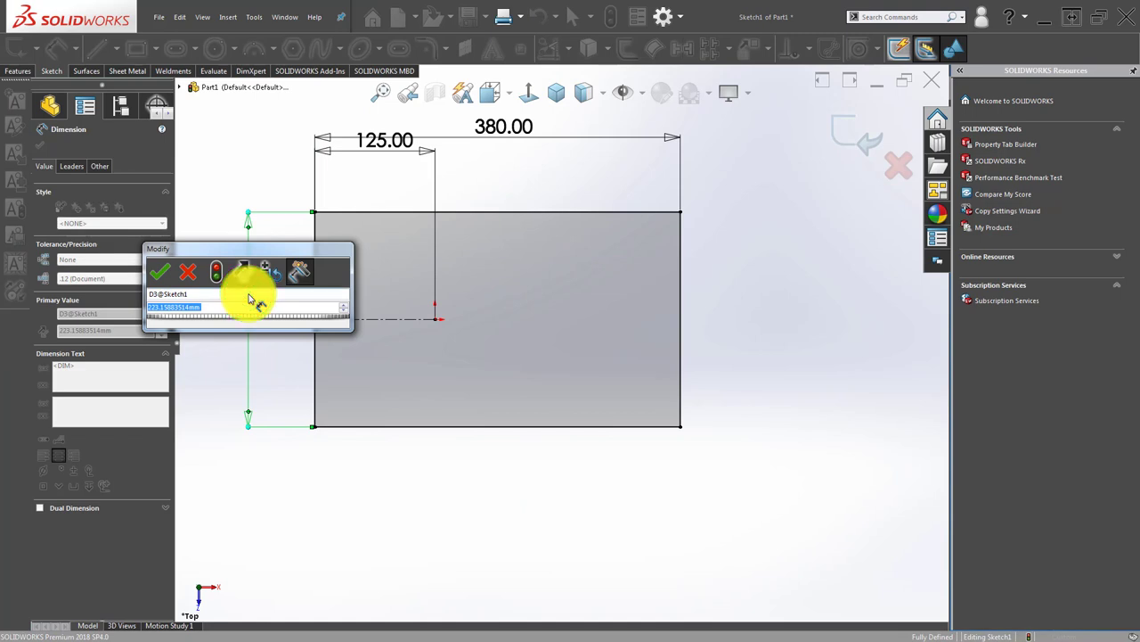
pyautogui.write('155')
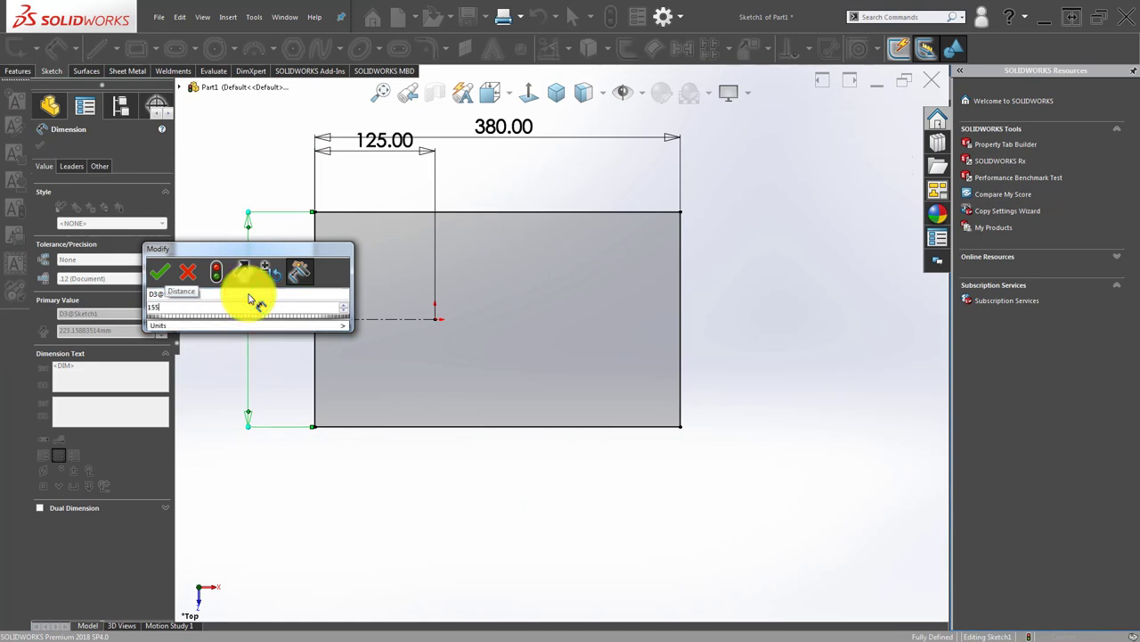
pyautogui.press('Return')
pyautogui.click(425, 464)
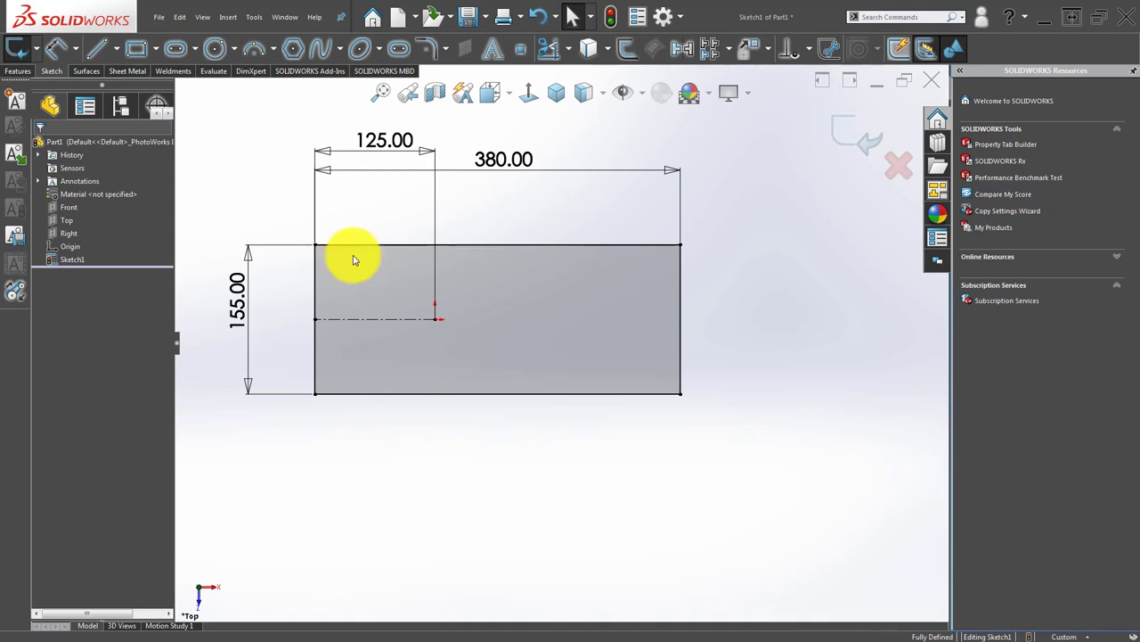
# Chamfer all four rectangle corners with 10 mm equal-distance sketch chamfers.
pyautogui.click(451, 83)
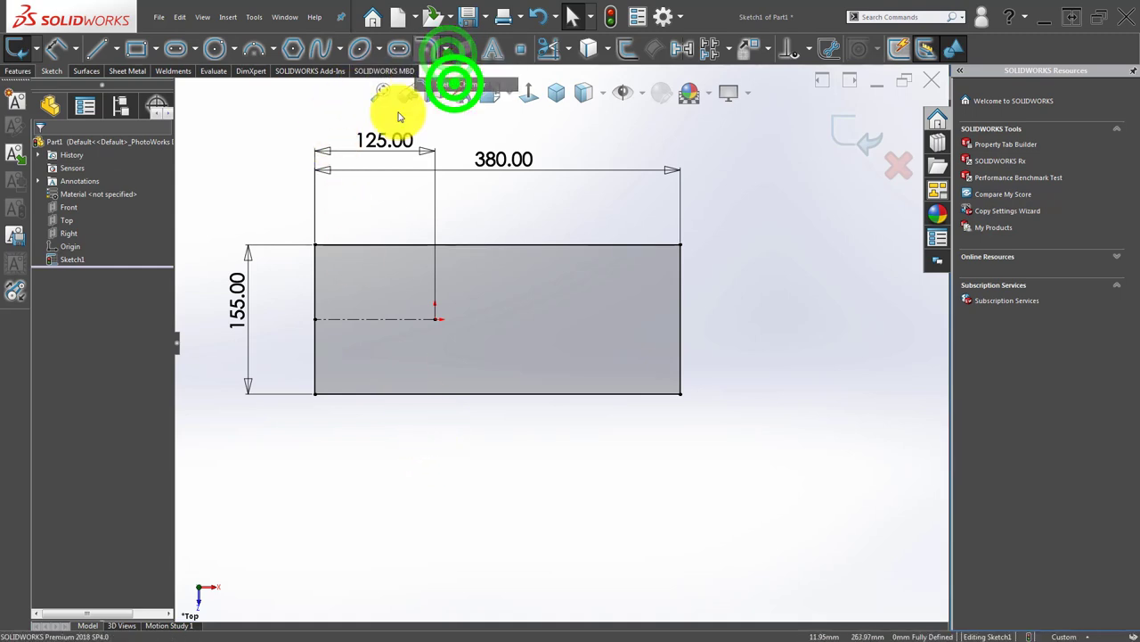
pyautogui.click(296, 223)
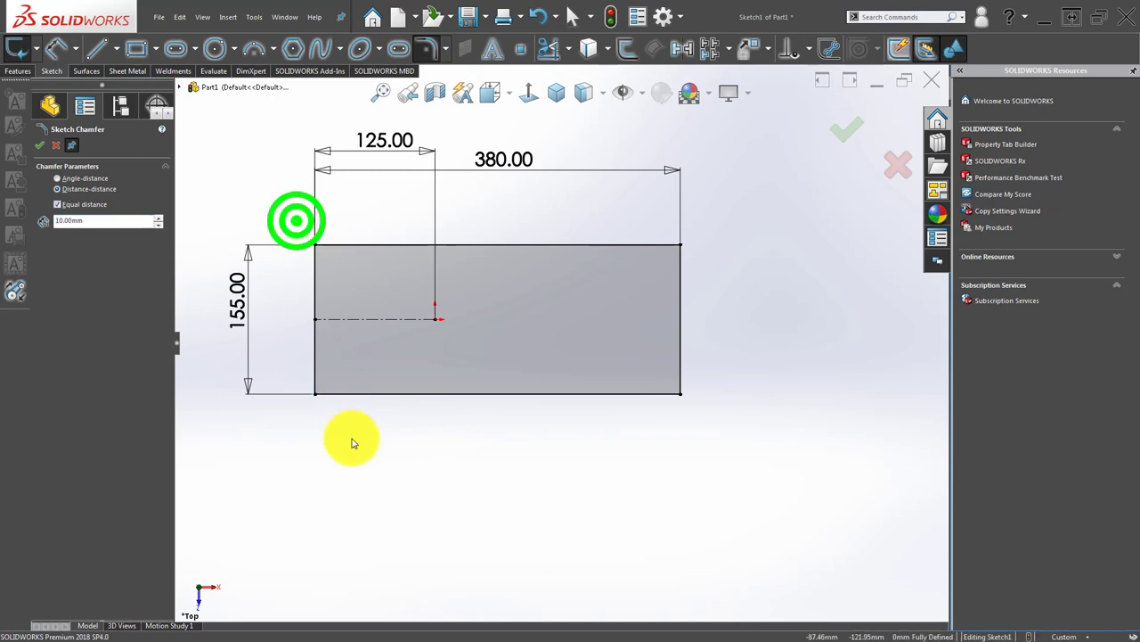
pyautogui.click(313, 249)
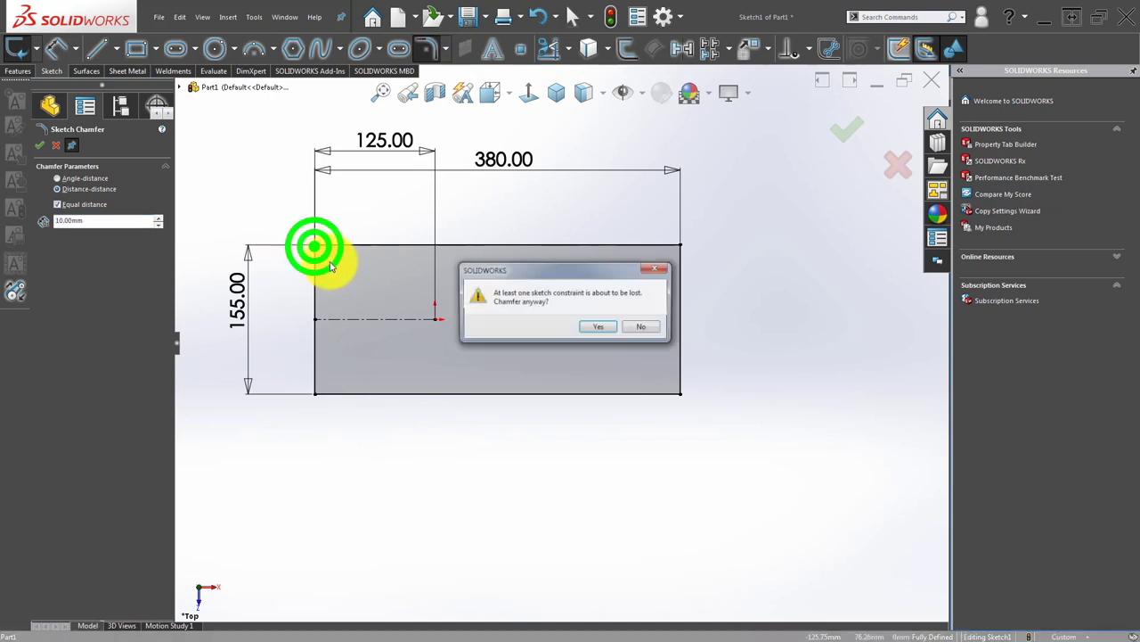
pyautogui.click(606, 330)
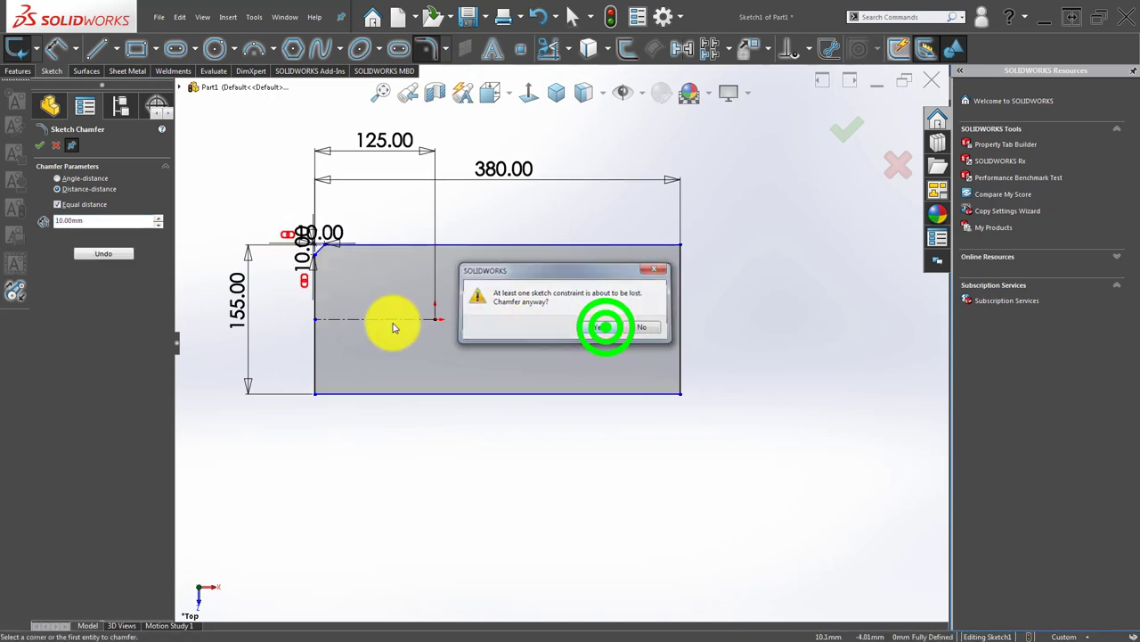
pyautogui.click(314, 397)
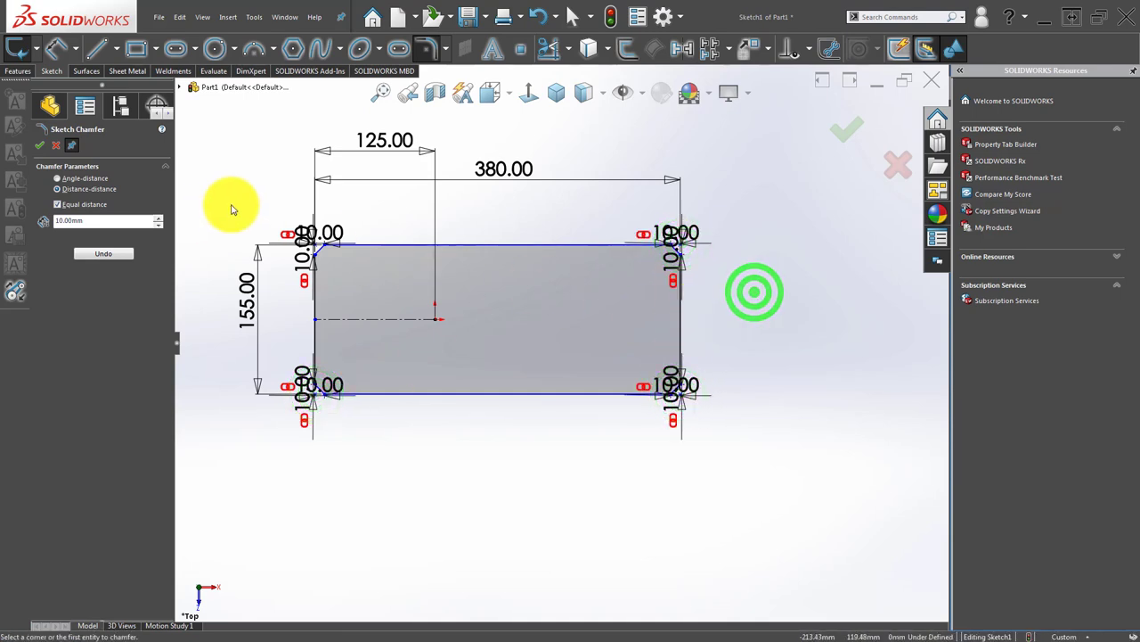
pyautogui.click(834, 127)
pyautogui.click(790, 259)
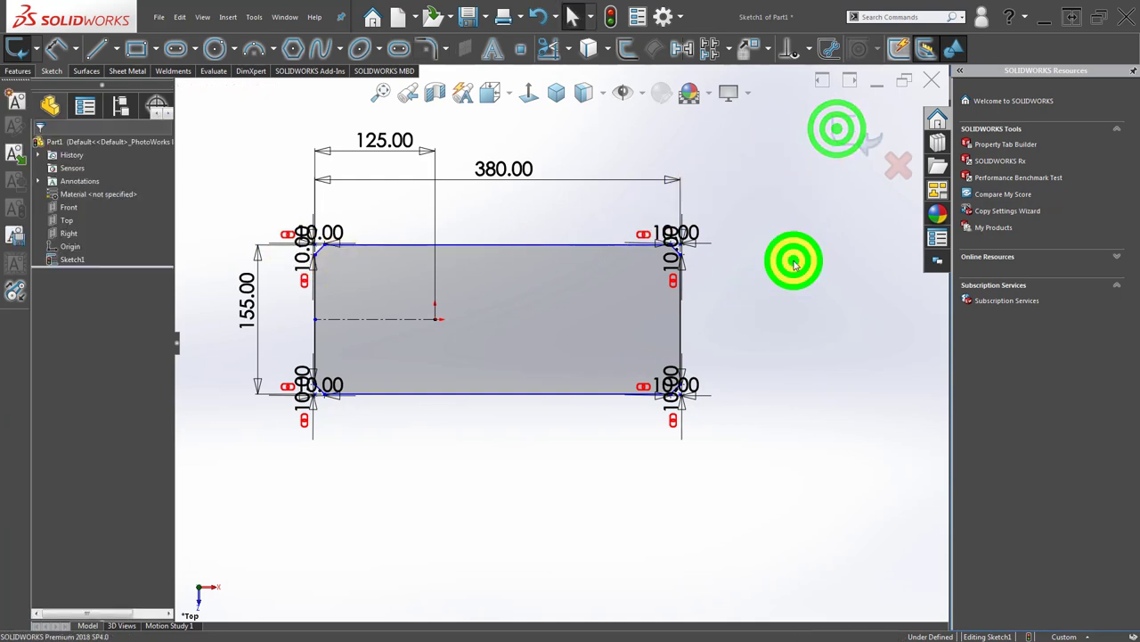
pyautogui.scroll(-2, 382, 306)
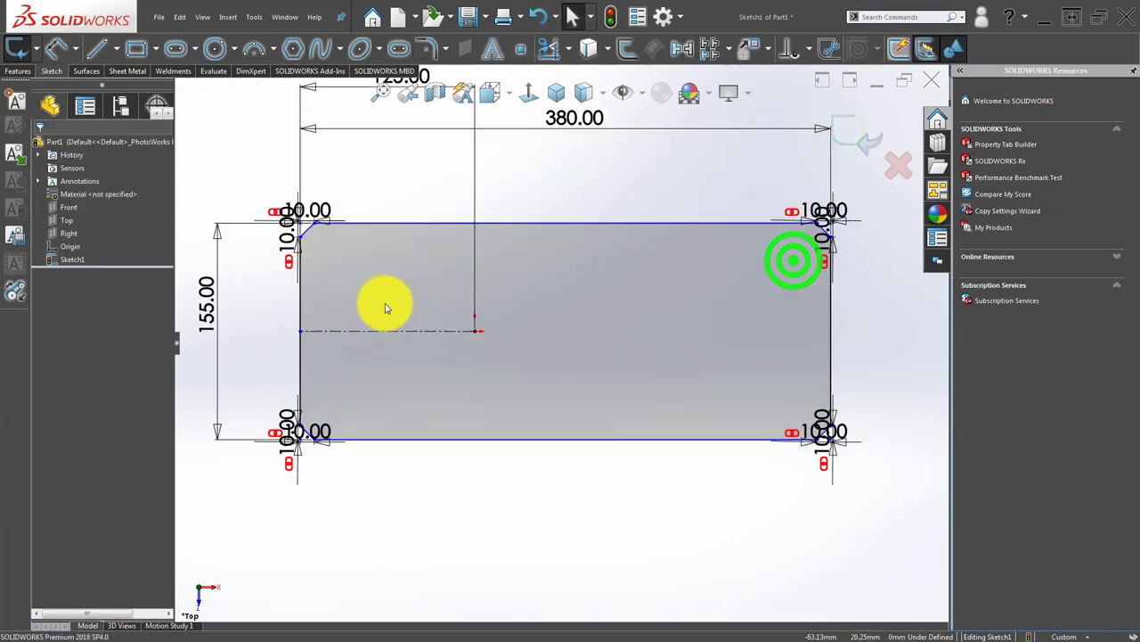
# Move the top-left 10.00 chamfer dimension to a clearer spot.
pyautogui.click(301, 331)
pyautogui.click(267, 351)
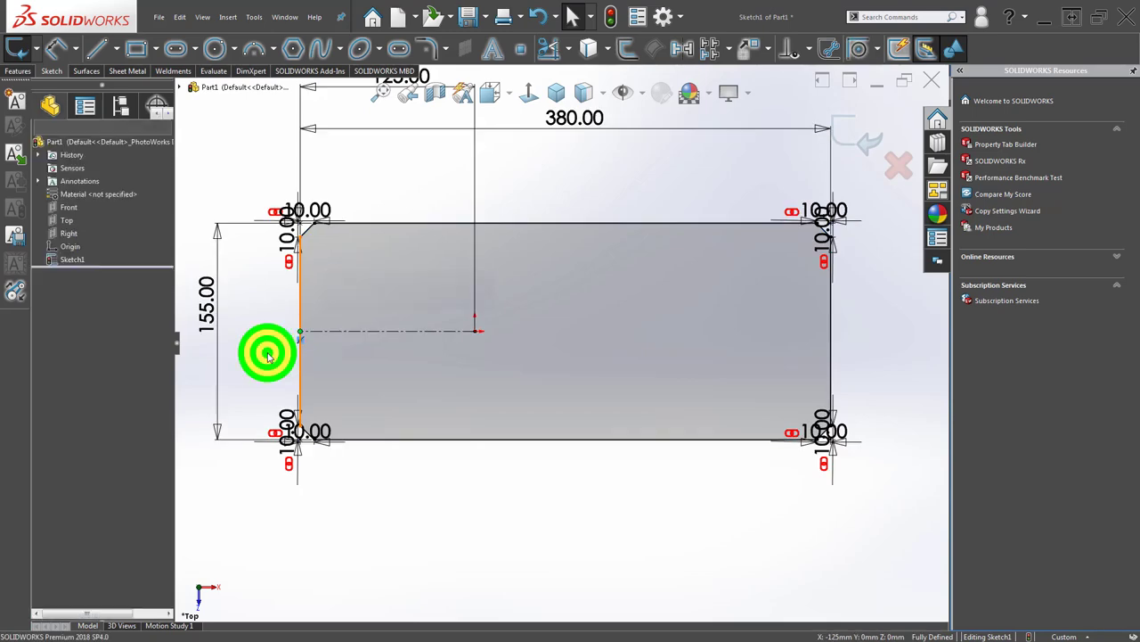
pyautogui.scroll(3, 420, 330)
pyautogui.scroll(-2, 459, 327)
pyautogui.scroll(-1, 459, 327)
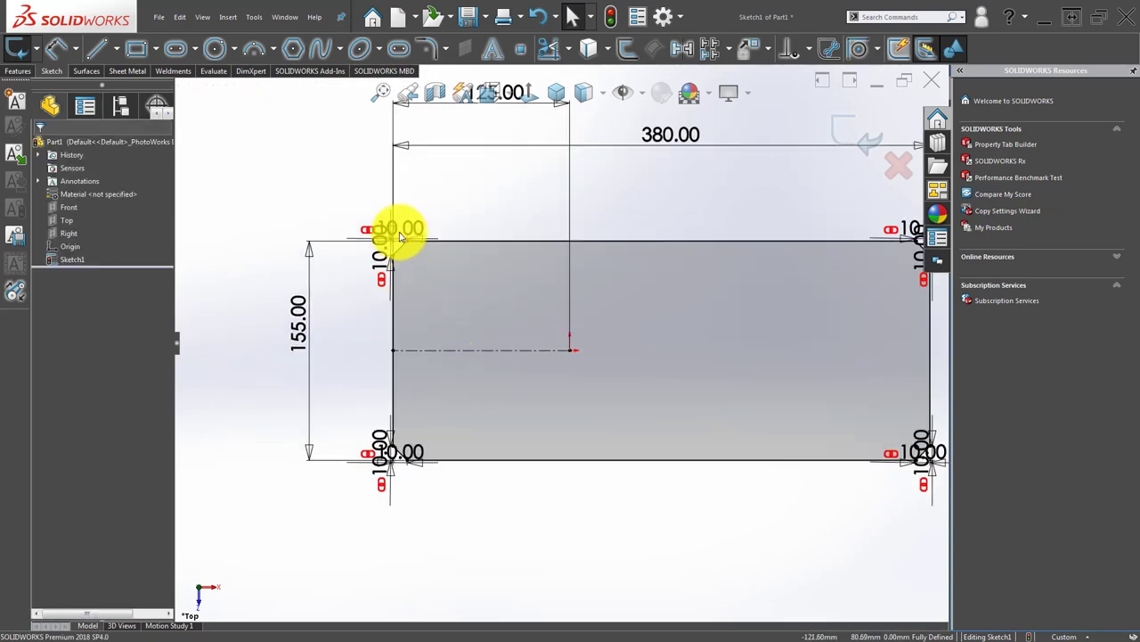
pyautogui.moveTo(400, 223); pyautogui.dragTo(471, 188)
pyautogui.click(461, 273)
pyautogui.scroll(3, 535, 320)
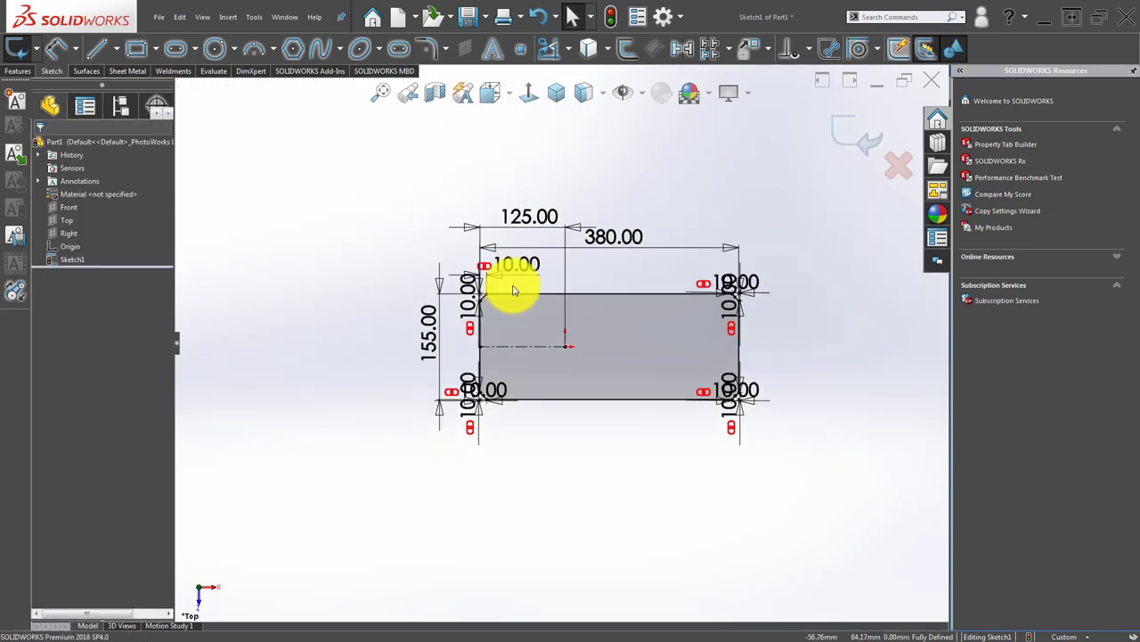
# Extrude the plate sketch 10 mm in the reversed direction into a solid plate.
pyautogui.click(16, 72)
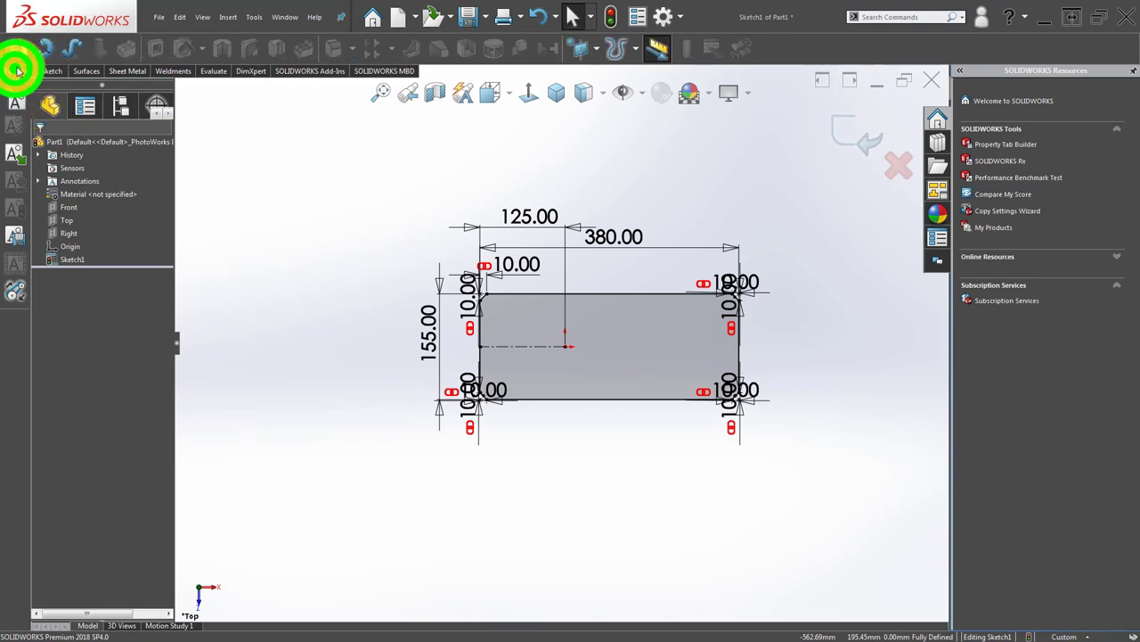
pyautogui.click(557, 96)
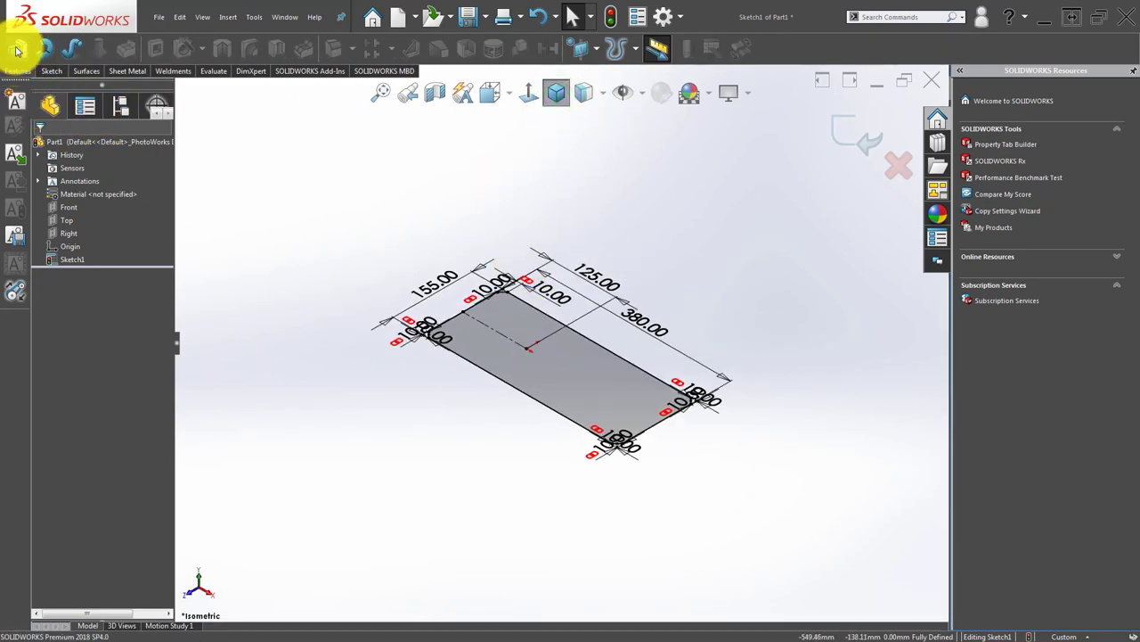
pyautogui.click(16, 48)
pyautogui.click(43, 218)
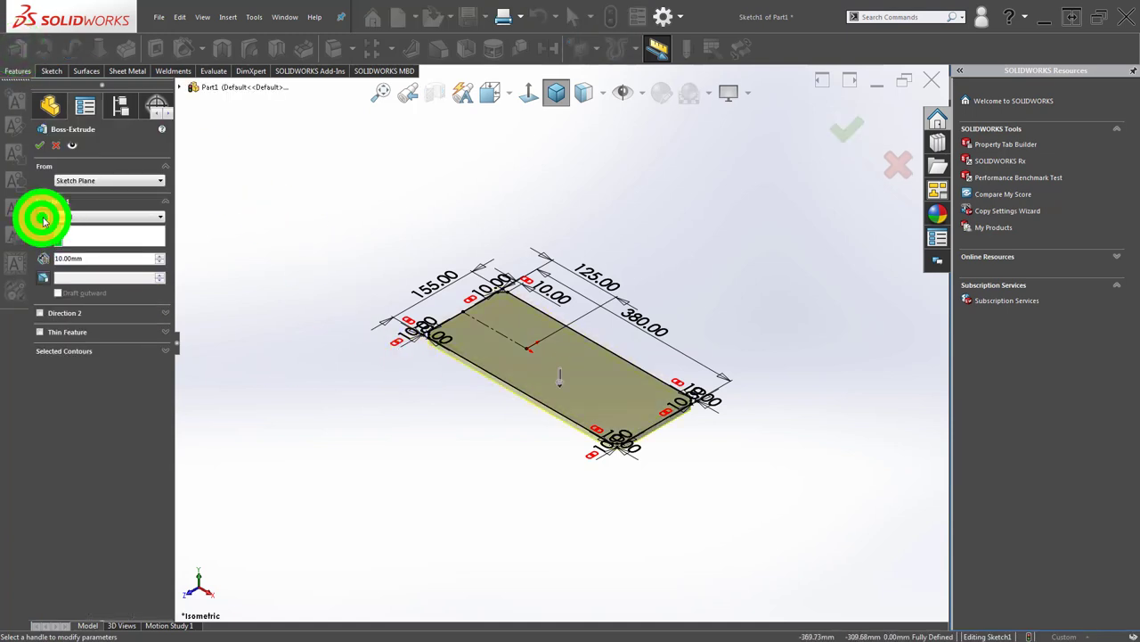
pyautogui.click(94, 258)
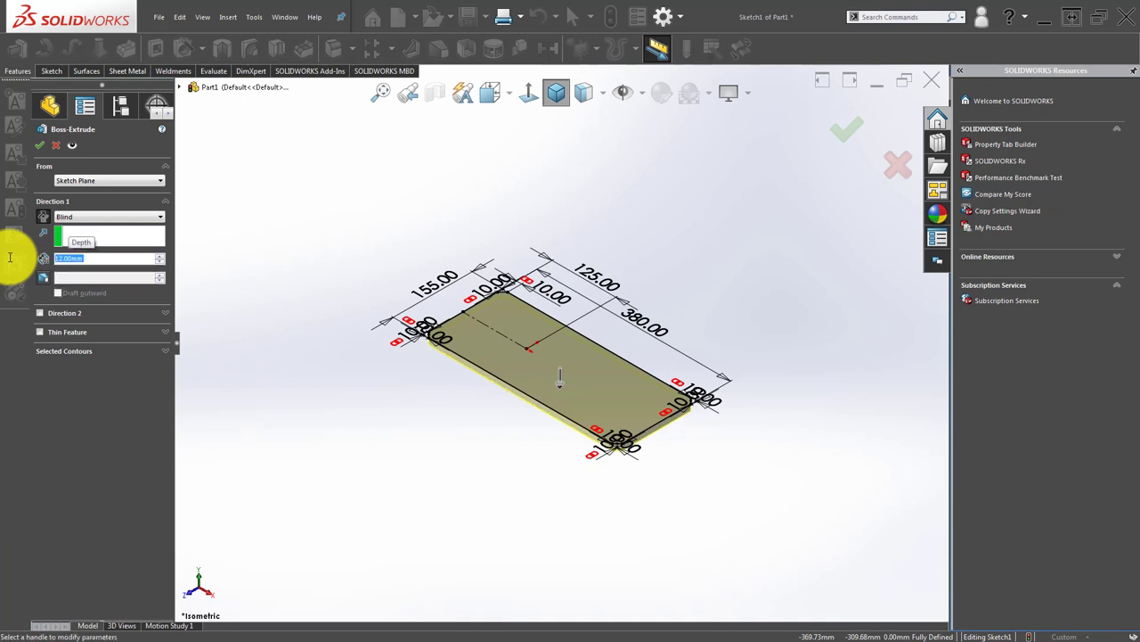
pyautogui.click(407, 512)
pyautogui.click(851, 123)
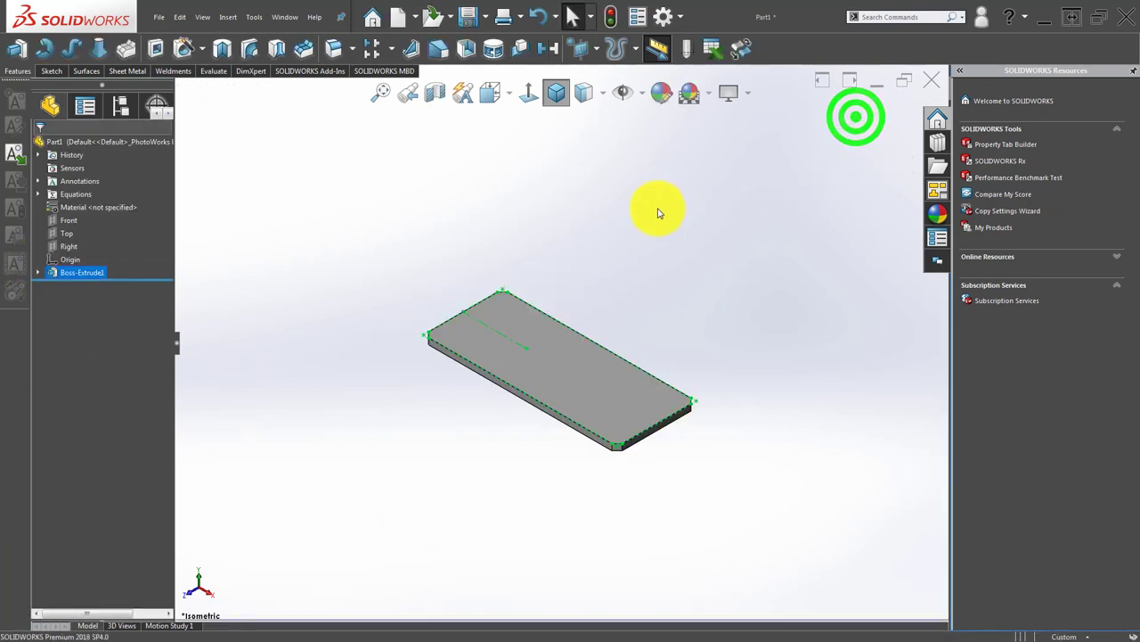
pyautogui.click(657, 210)
# Start a new sketch on the Front plane, viewed normal to it.
pyautogui.click(77, 221)
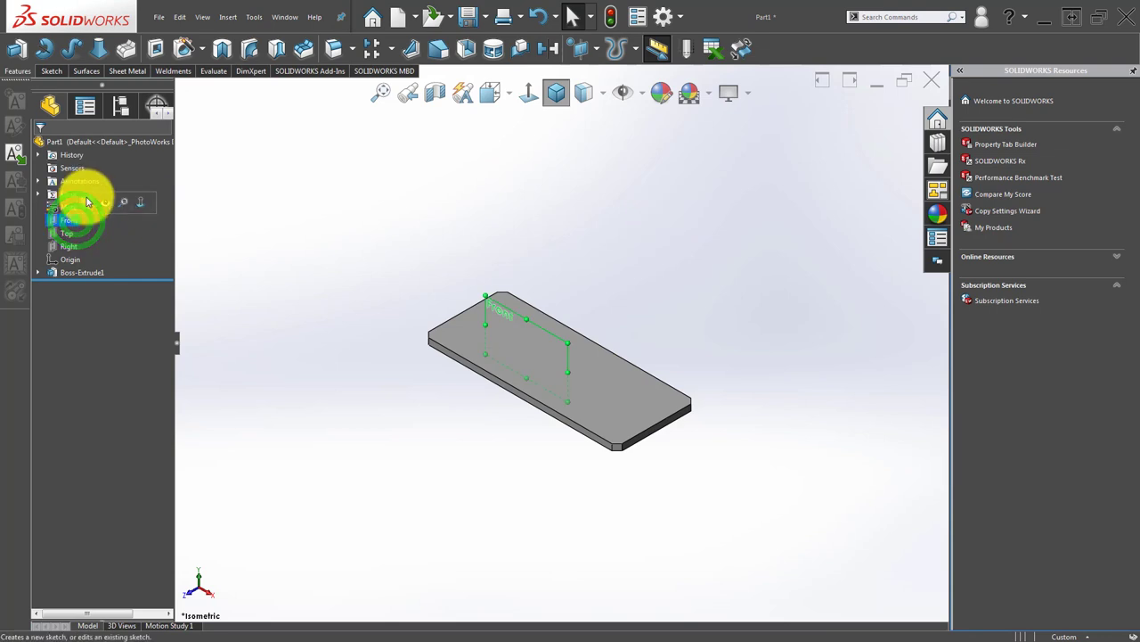
pyautogui.click(86, 203)
pyautogui.click(454, 178)
pyautogui.click(529, 91)
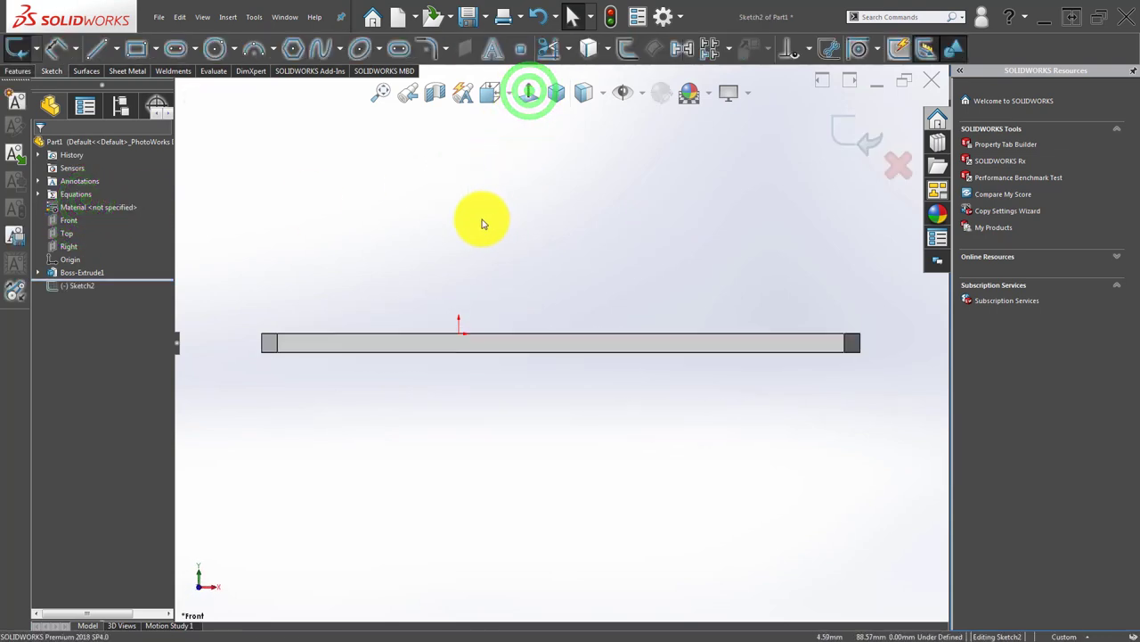
pyautogui.click(100, 49)
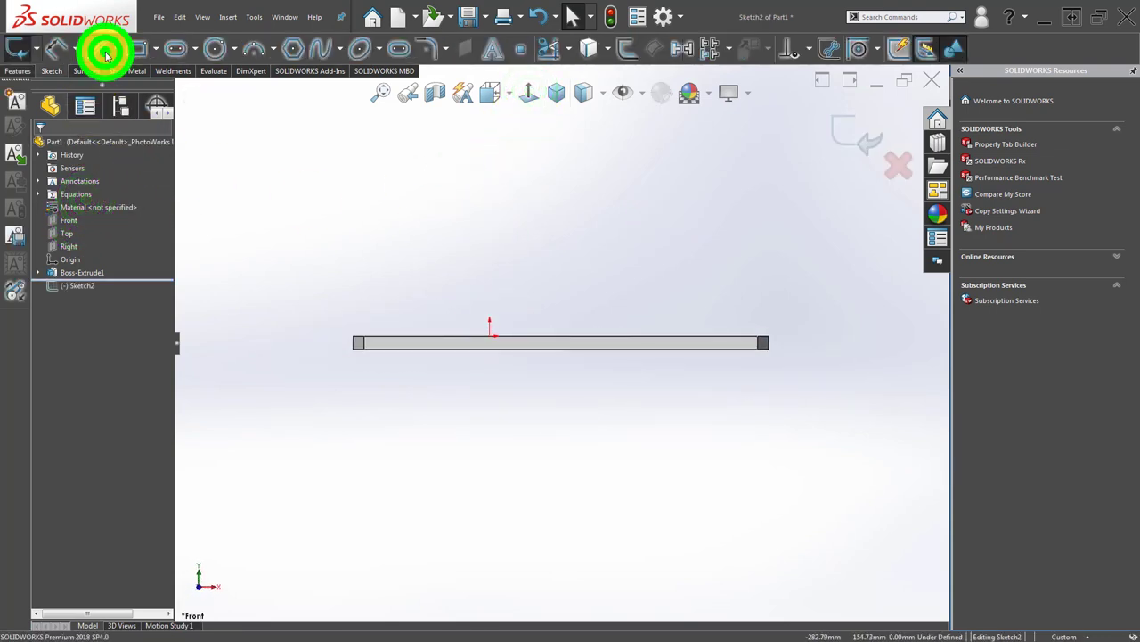
# Draw a vertical line down from the plate's midpoint.
pyautogui.click(491, 339)
pyautogui.click(479, 414)
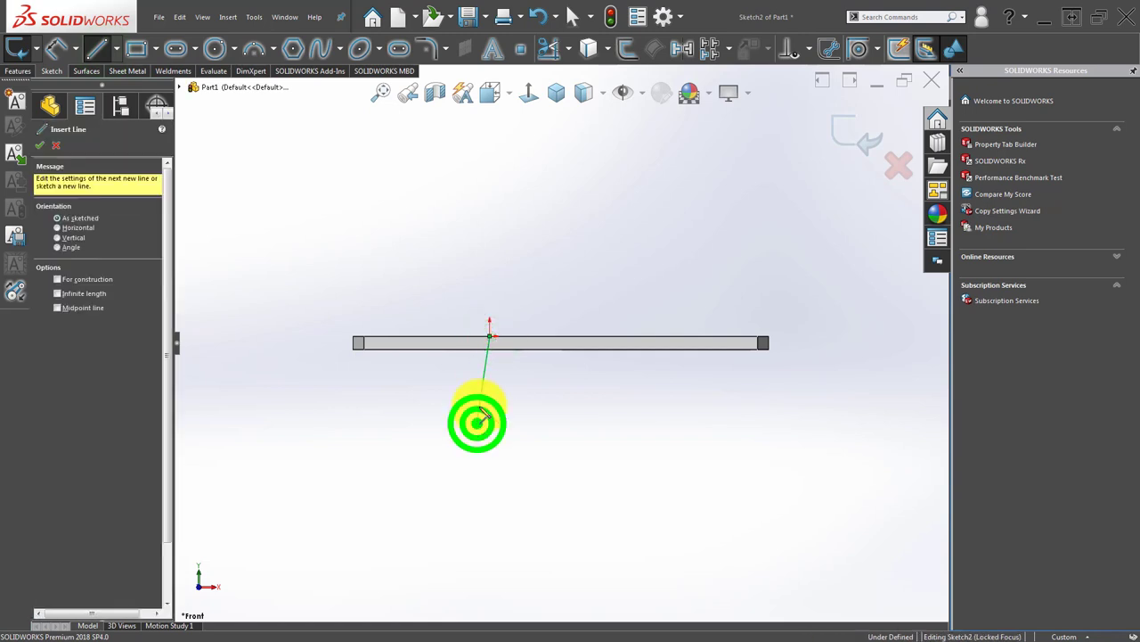
pyautogui.click(489, 349)
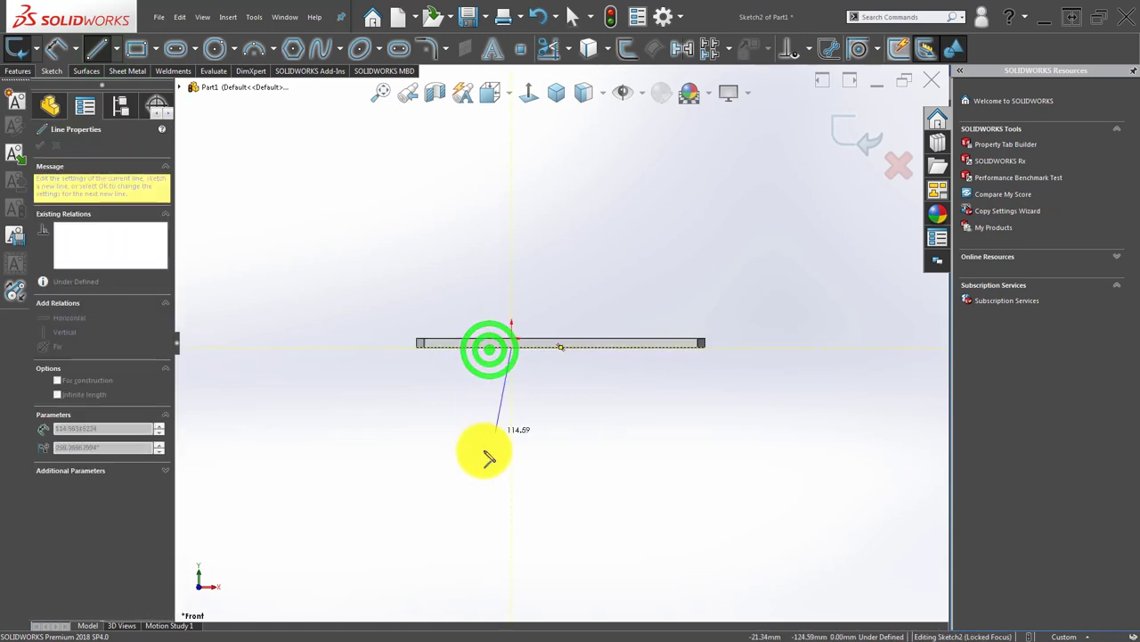
pyautogui.click(510, 461)
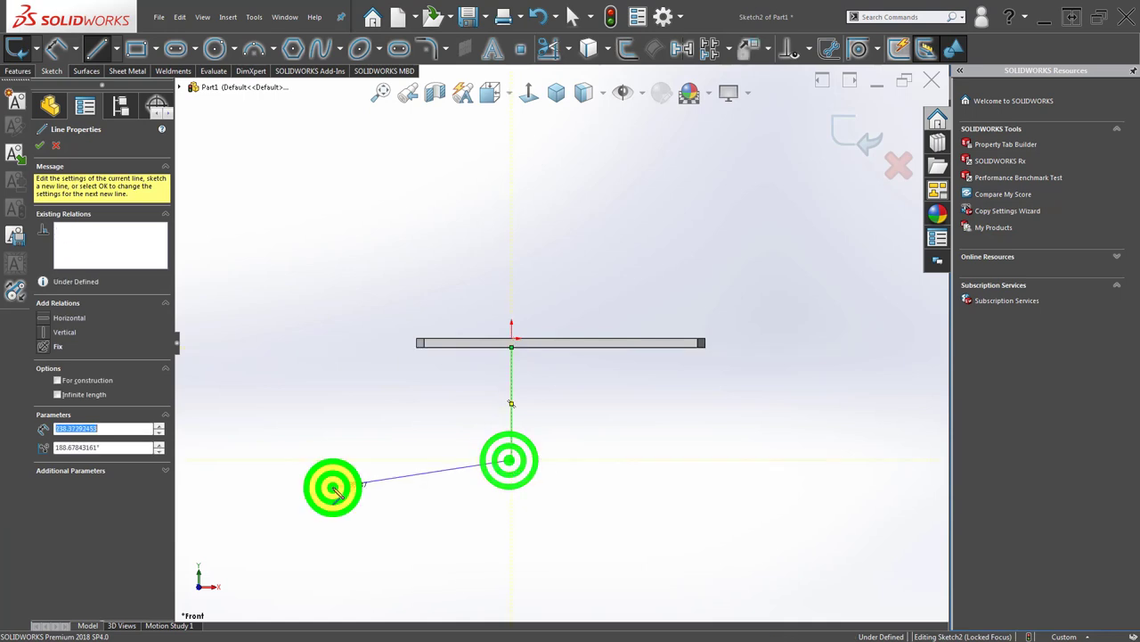
pyautogui.press('Escape')
# Dimension the line to 1510 mm and exit the sketch.
pyautogui.click(510, 461)
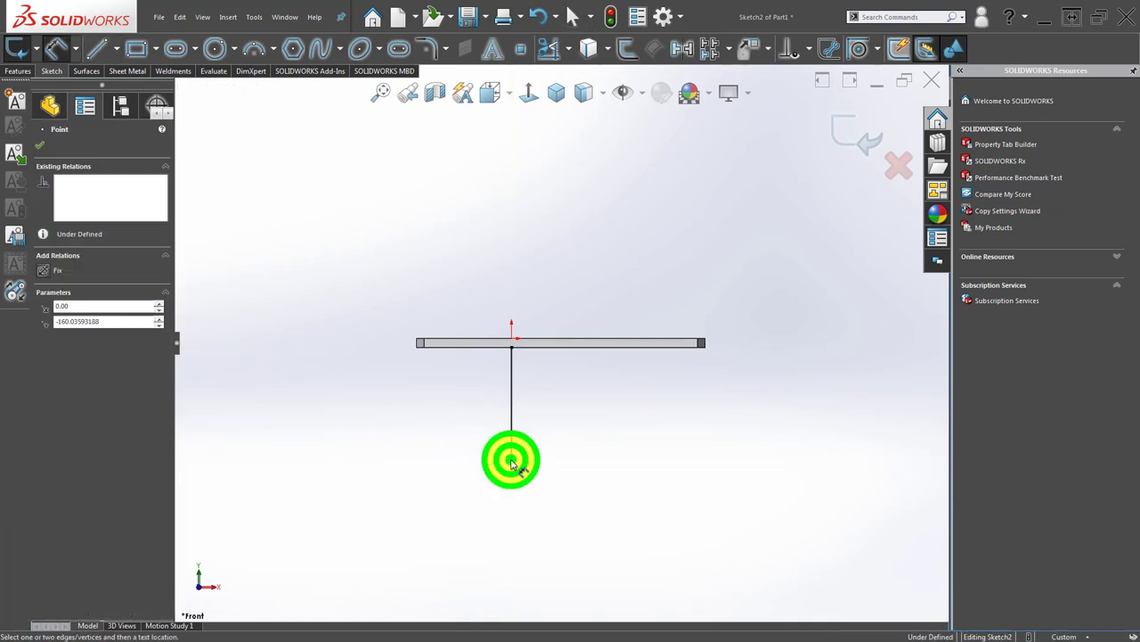
pyautogui.click(530, 342)
pyautogui.click(338, 401)
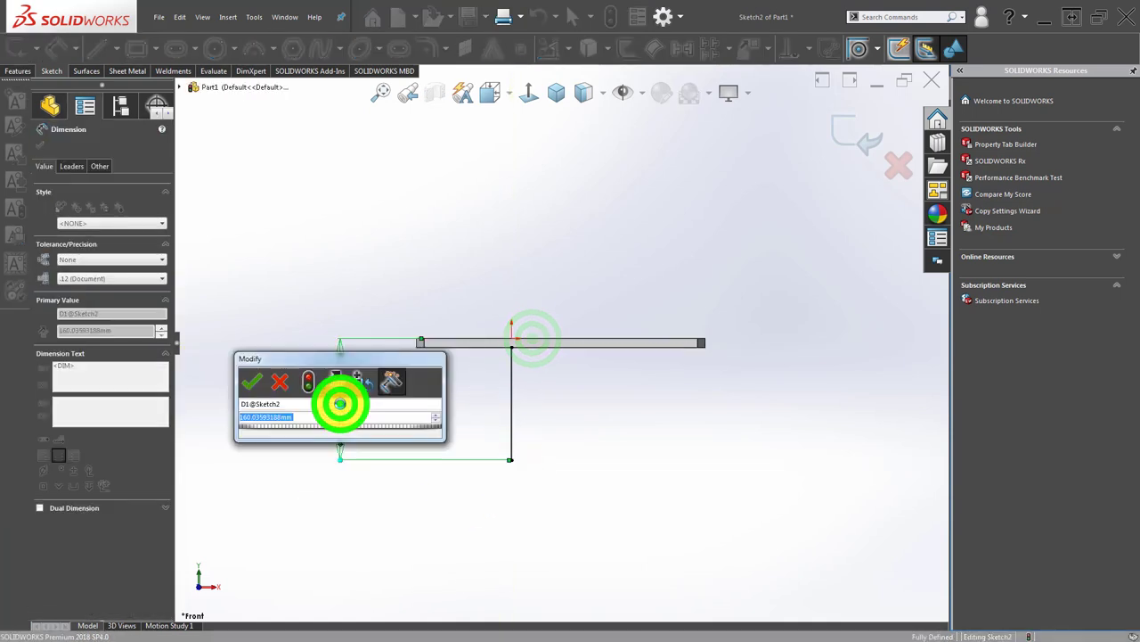
pyautogui.write('1510')
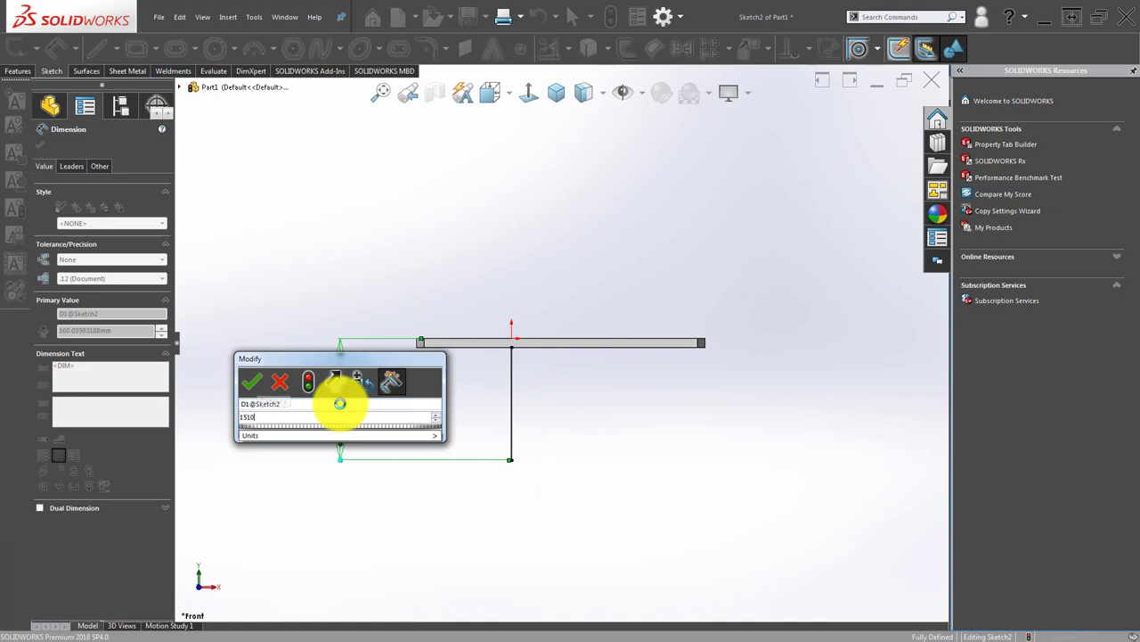
pyautogui.press('Return')
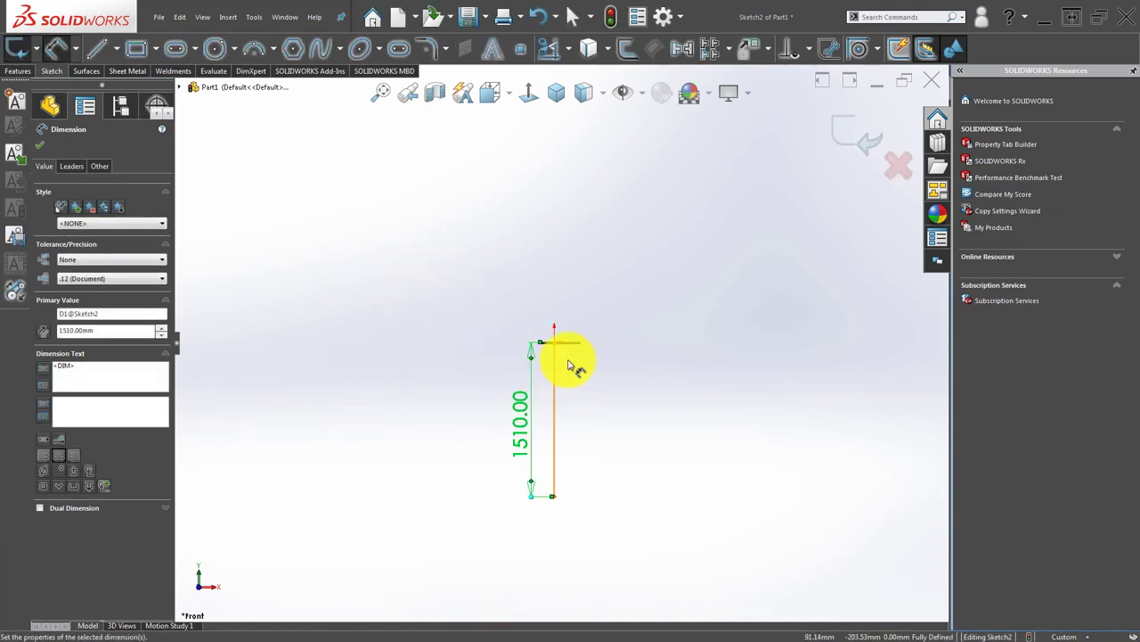
pyautogui.click(847, 142)
pyautogui.moveTo(692, 351); pyautogui.dragTo(535, 435, button='middle')
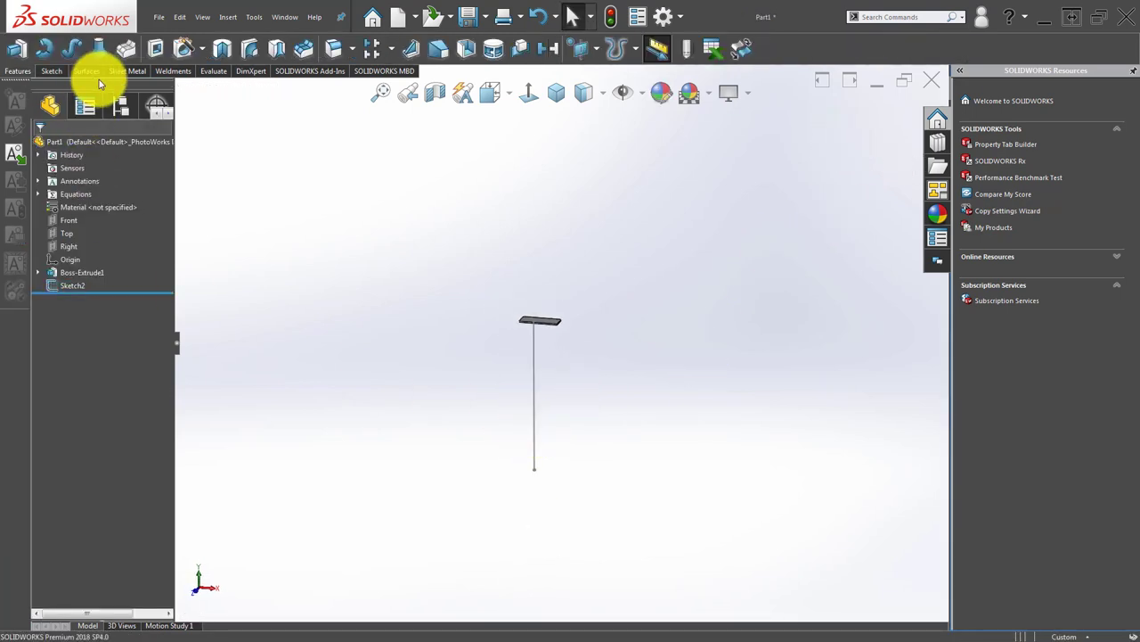
# Start a structural member with a 100×4 square tube profile along the vertical line.
pyautogui.click(176, 71)
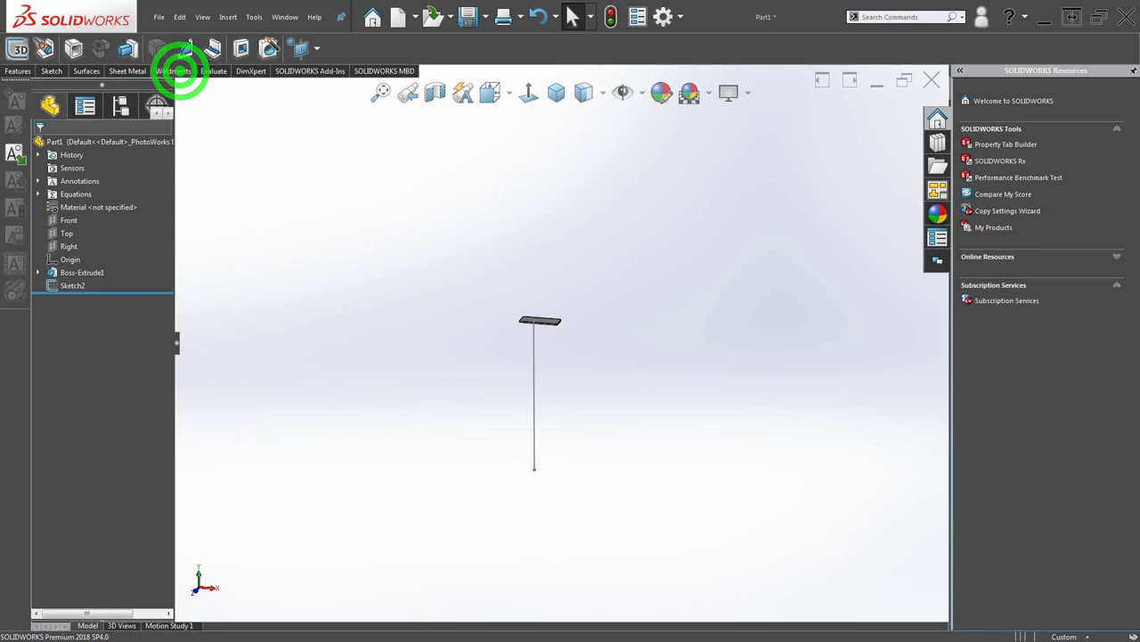
pyautogui.click(75, 44)
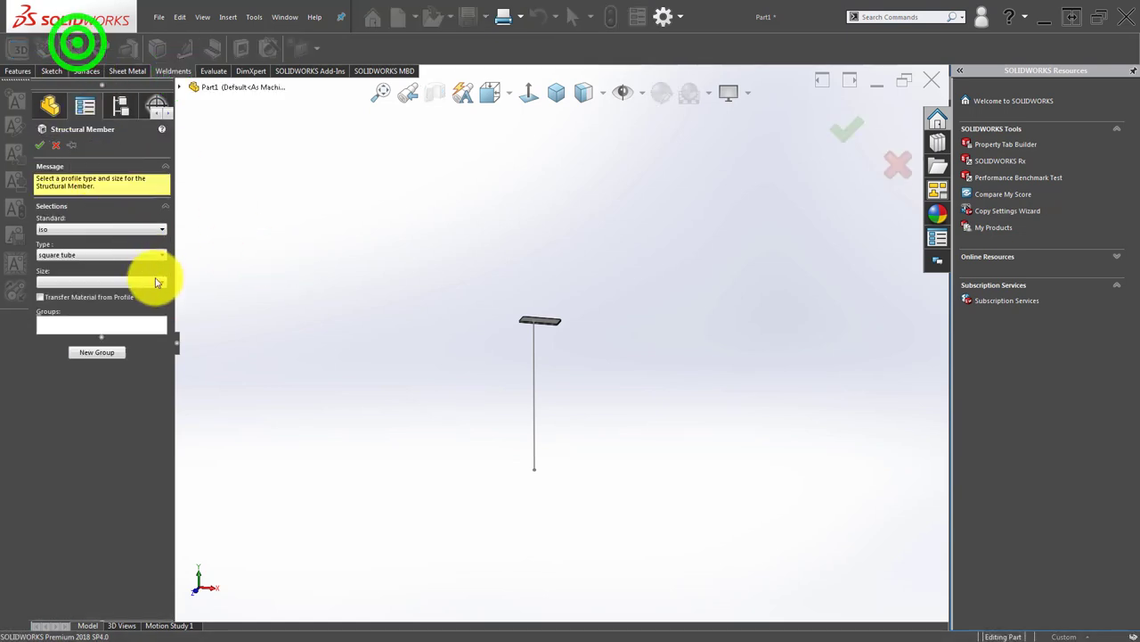
pyautogui.click(72, 255)
pyautogui.click(77, 255)
pyautogui.click(77, 282)
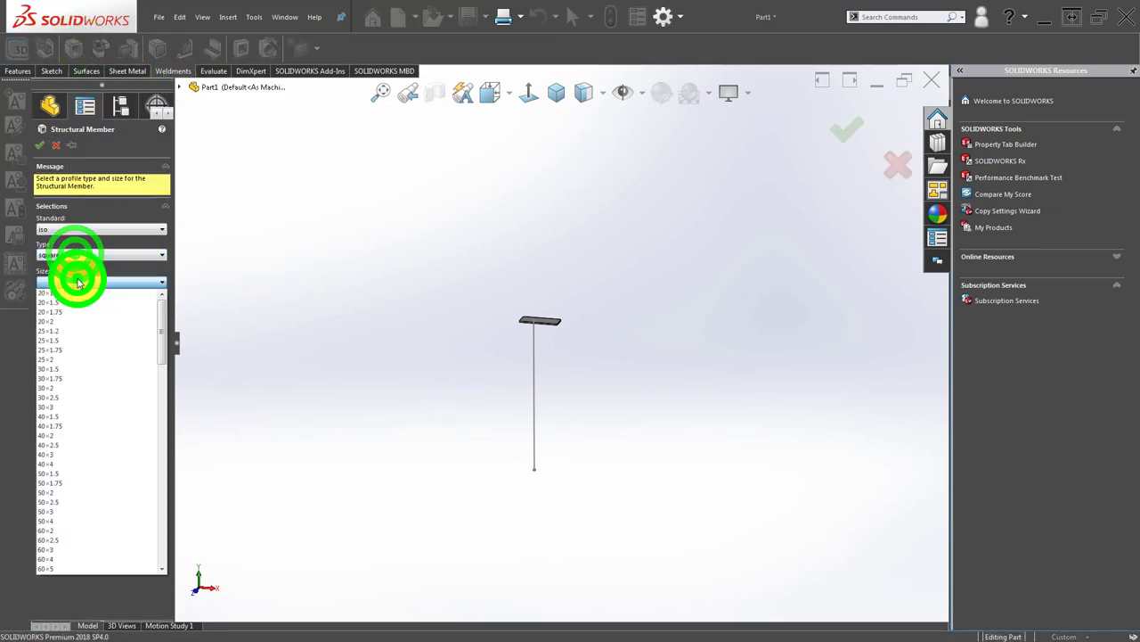
pyautogui.scroll(-15, 148, 326)
pyautogui.scroll(-15, 158, 351)
pyautogui.click(161, 360)
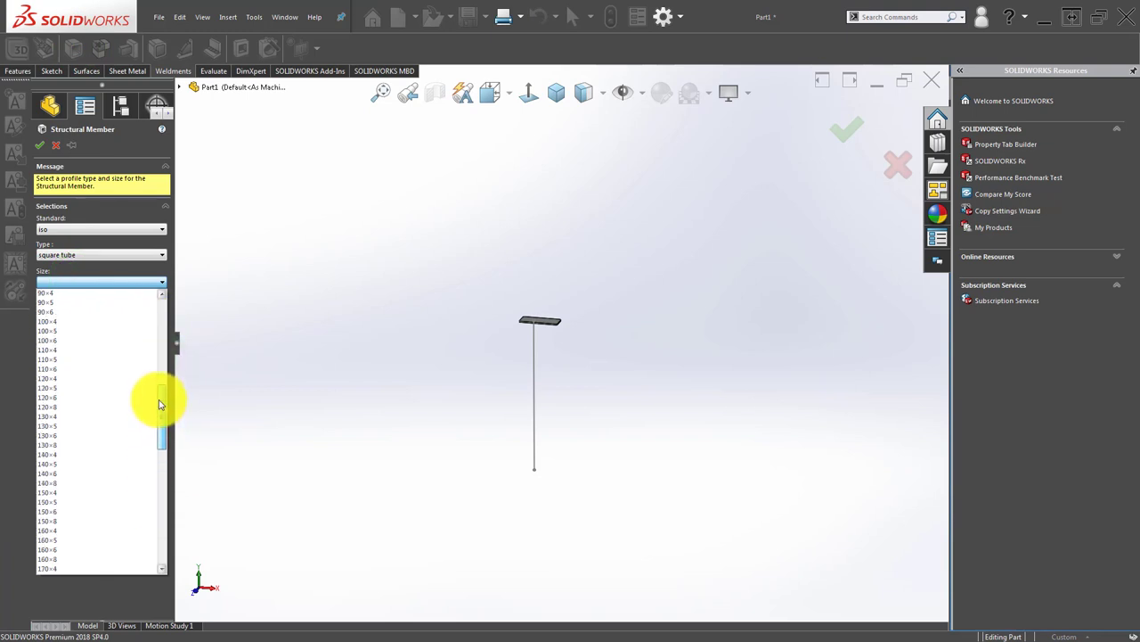
pyautogui.click(73, 325)
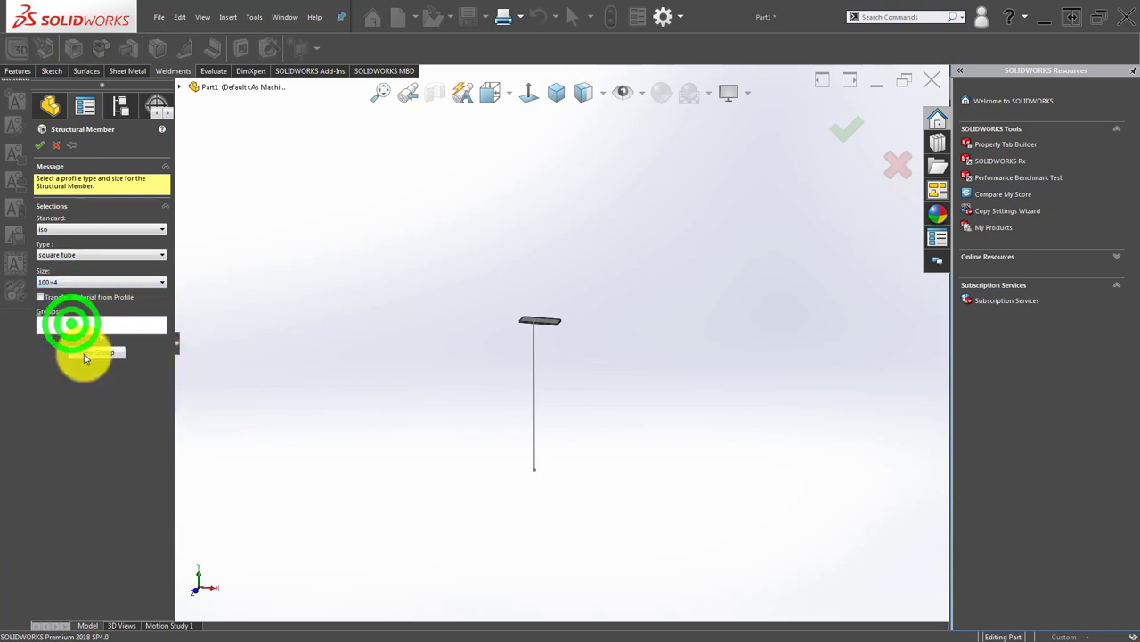
pyautogui.click(122, 326)
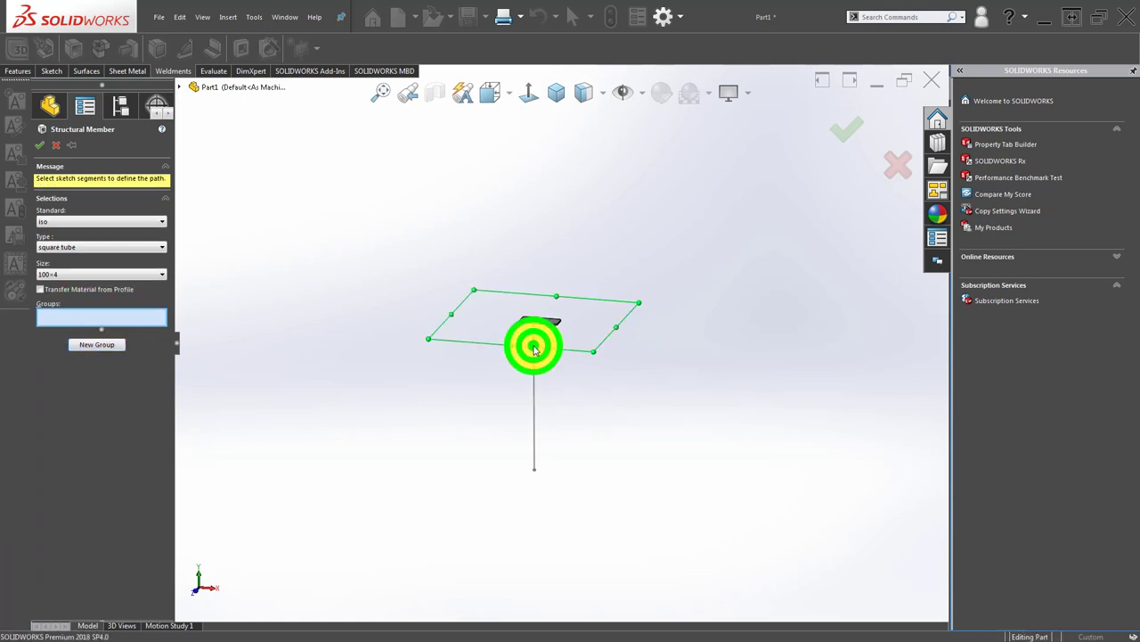
pyautogui.click(534, 350)
pyautogui.scroll(-2, 540, 323)
pyautogui.scroll(-2, 540, 321)
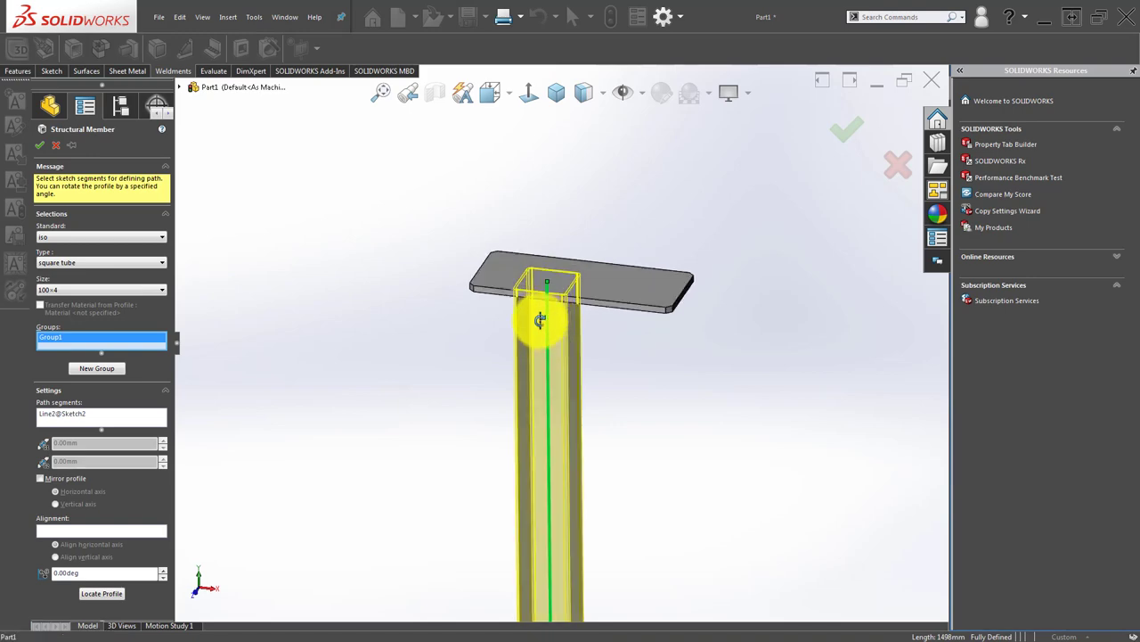
pyautogui.moveTo(540, 320)
pyautogui.mouseDown(button='middle')
pyautogui.moveTo(517, 440)
pyautogui.moveTo(529, 484)
pyautogui.moveTo(537, 412)
pyautogui.mouseUp(button='middle')
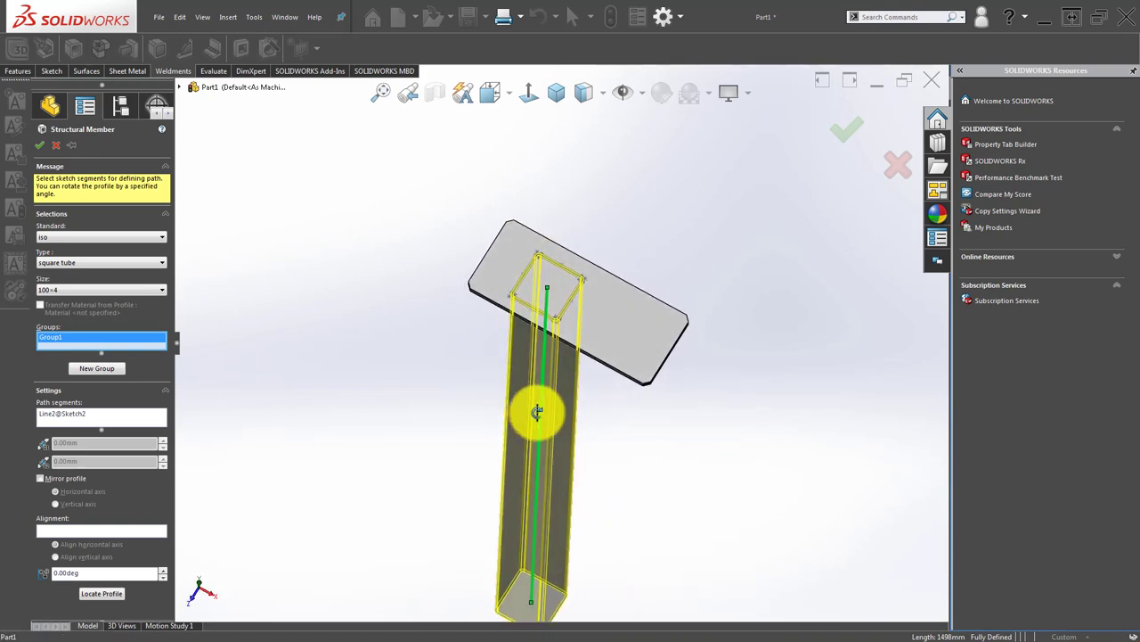
# Switch the profile to ISO 100x50x4 rectangular tube, rotate it 90°, and accept.
pyautogui.click(101, 262)
pyautogui.click(100, 292)
pyautogui.click(93, 293)
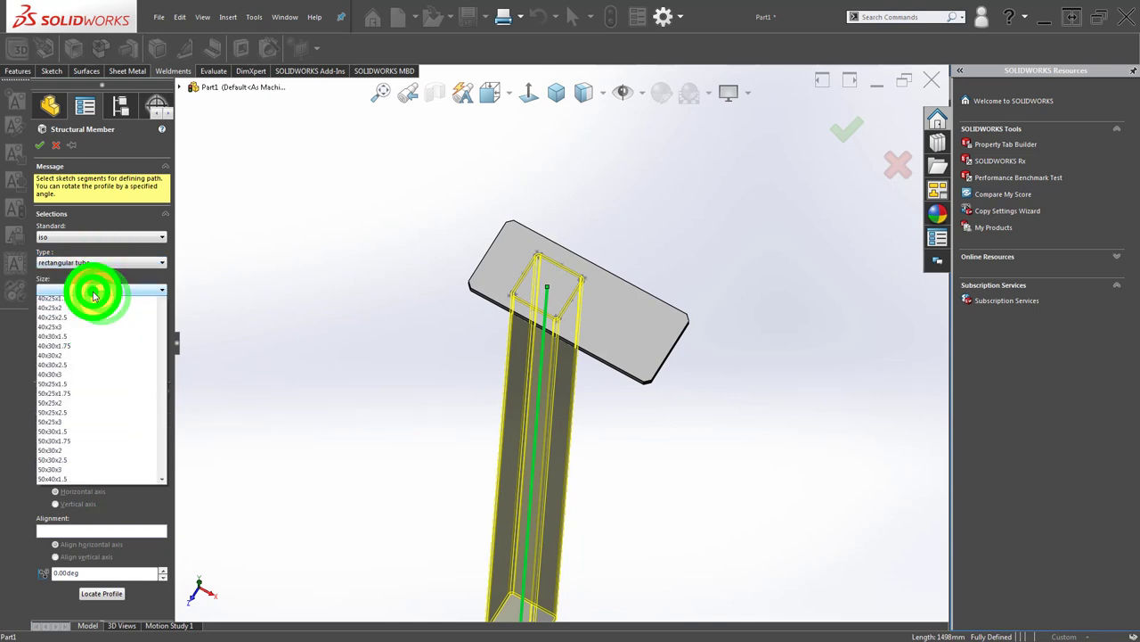
pyautogui.moveTo(158, 355)
pyautogui.mouseDown()
pyautogui.moveTo(161, 464)
pyautogui.moveTo(157, 435)
pyautogui.mouseUp()
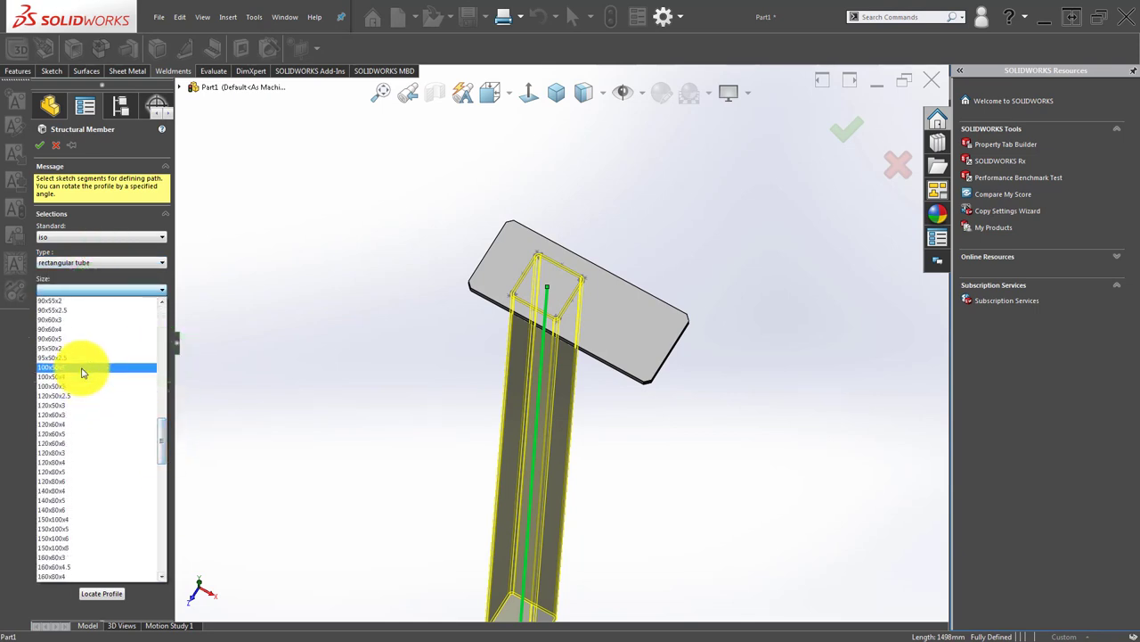
pyautogui.click(83, 381)
pyautogui.write('90')
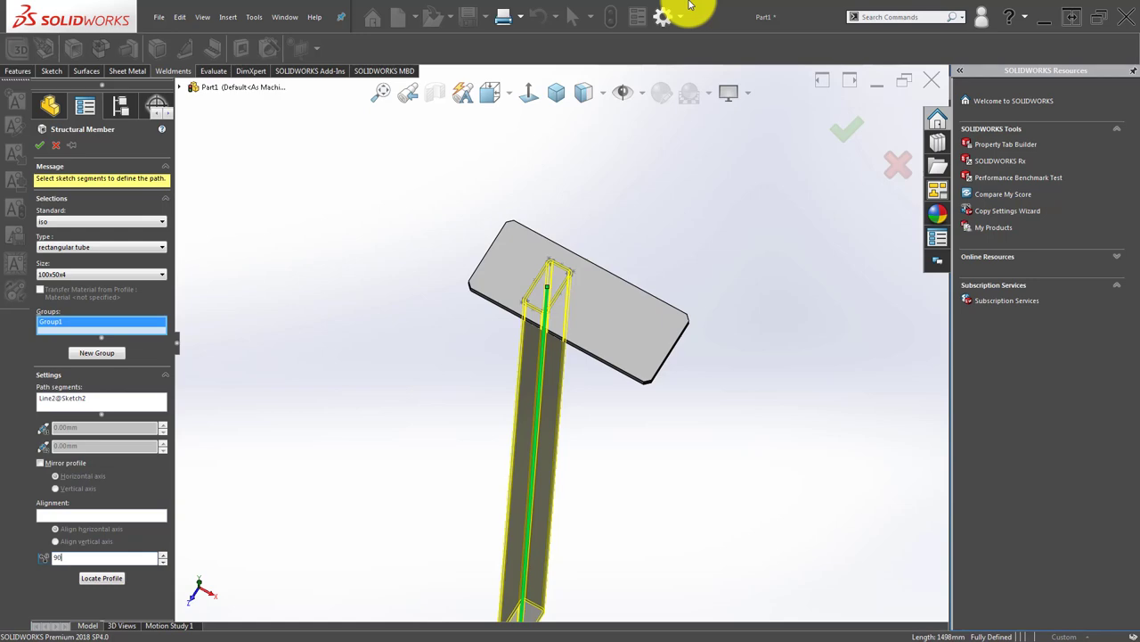
pyautogui.press('Return')
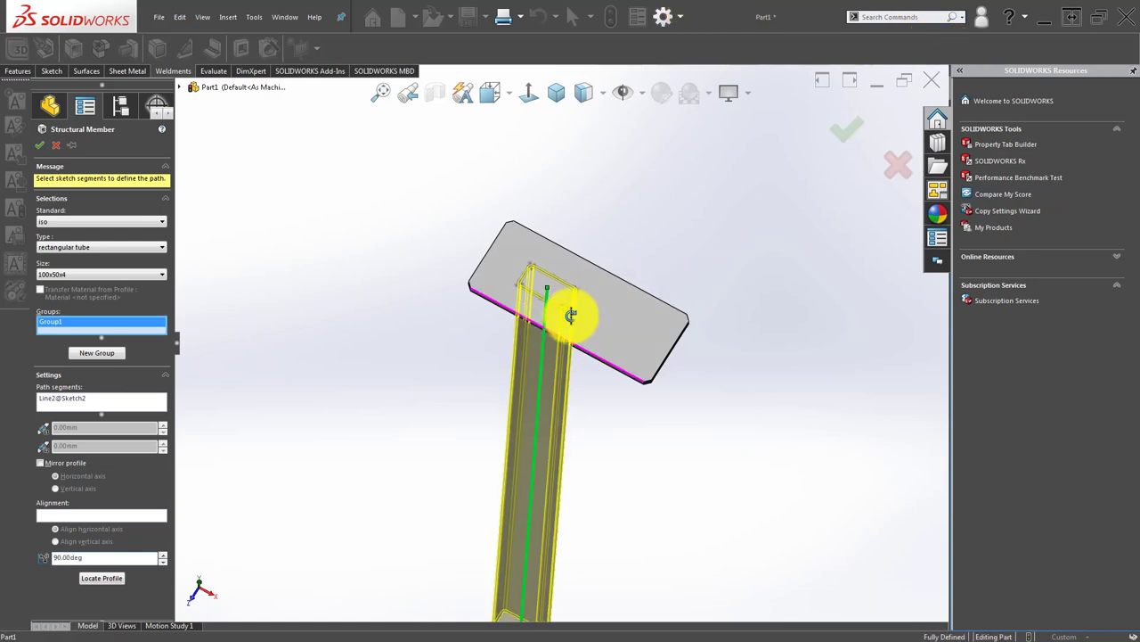
pyautogui.moveTo(570, 314)
pyautogui.mouseDown(button='middle')
pyautogui.moveTo(605, 204)
pyautogui.moveTo(600, 255)
pyautogui.moveTo(597, 179)
pyautogui.moveTo(867, 117)
pyautogui.mouseUp(button='middle')
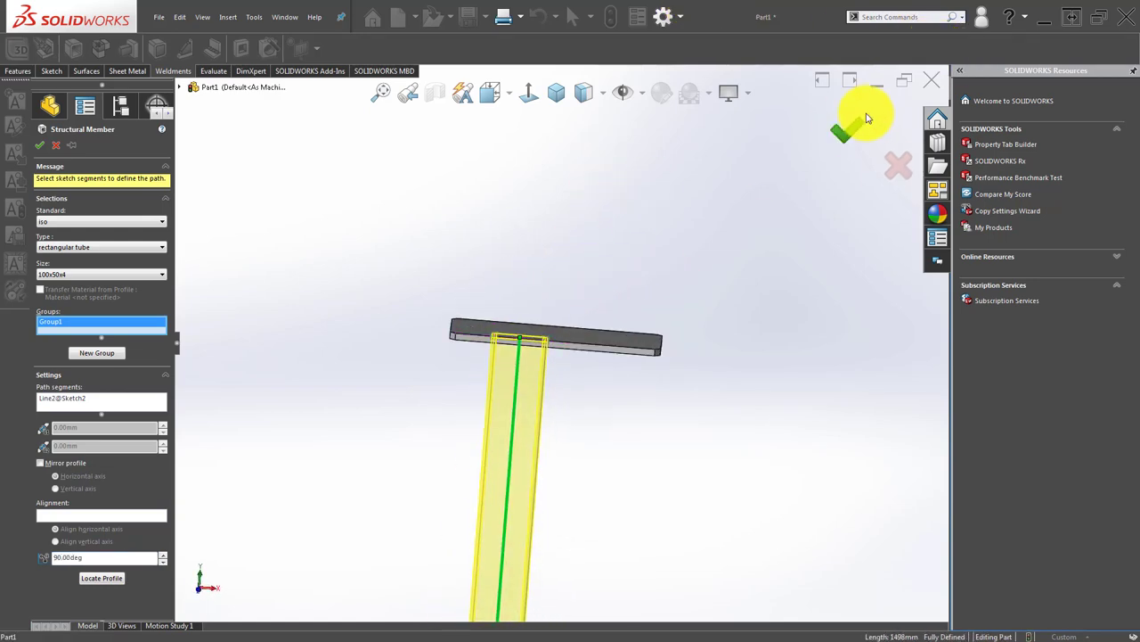
pyautogui.click(852, 131)
# Move Sketch2 onto the plate's side face as its new sketch plane.
pyautogui.moveTo(603, 234)
pyautogui.mouseDown(button='middle')
pyautogui.moveTo(547, 463)
pyautogui.moveTo(578, 371)
pyautogui.moveTo(529, 407)
pyautogui.mouseUp(button='middle')
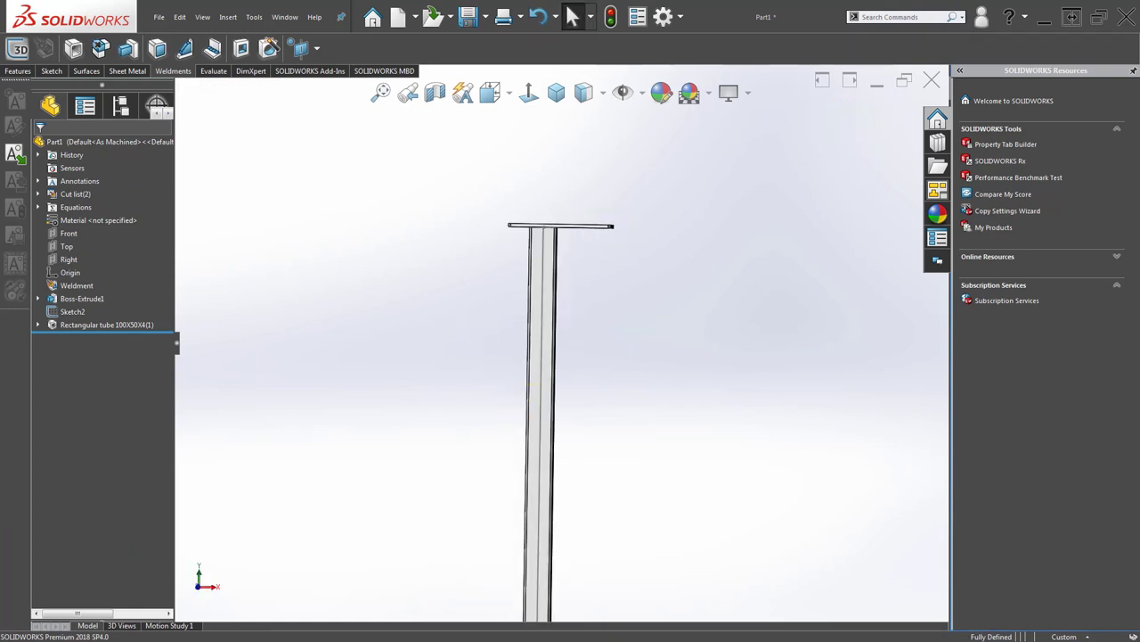
pyautogui.moveTo(464, 319)
pyautogui.mouseDown(button='middle')
pyautogui.moveTo(532, 229)
pyautogui.moveTo(509, 178)
pyautogui.moveTo(553, 223)
pyautogui.moveTo(513, 267)
pyautogui.mouseUp(button='middle')
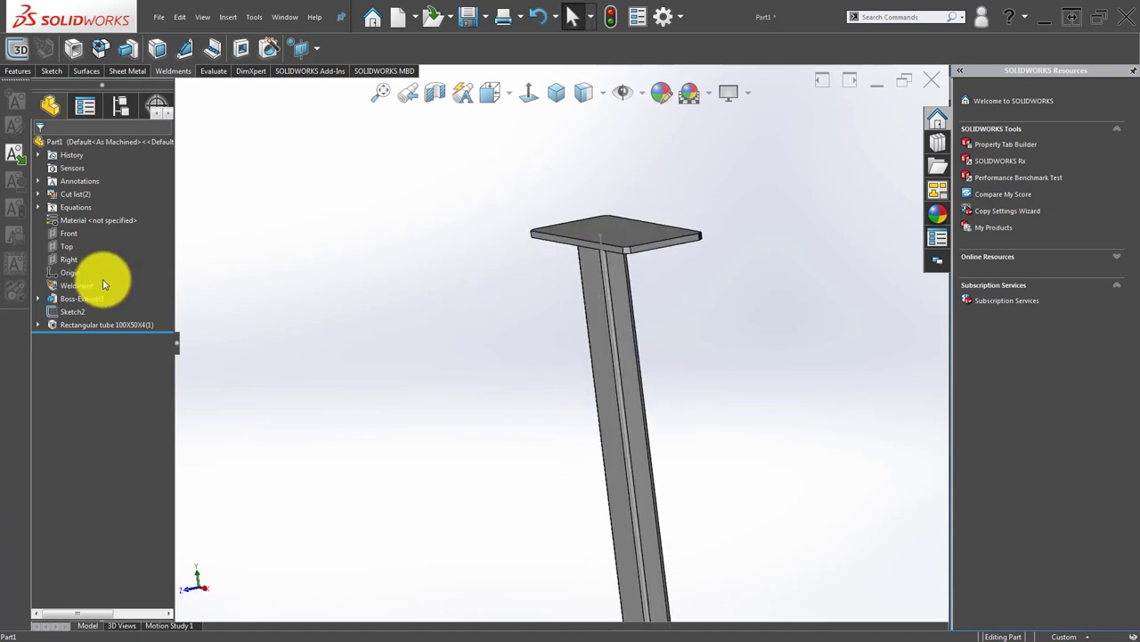
pyautogui.click(69, 314)
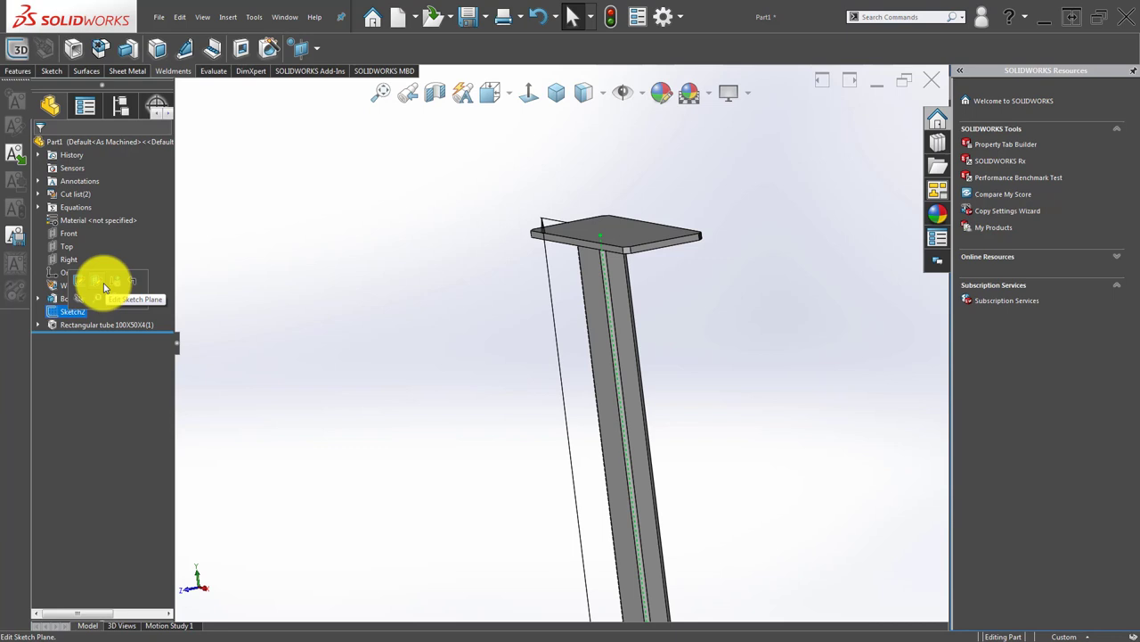
pyautogui.click(98, 283)
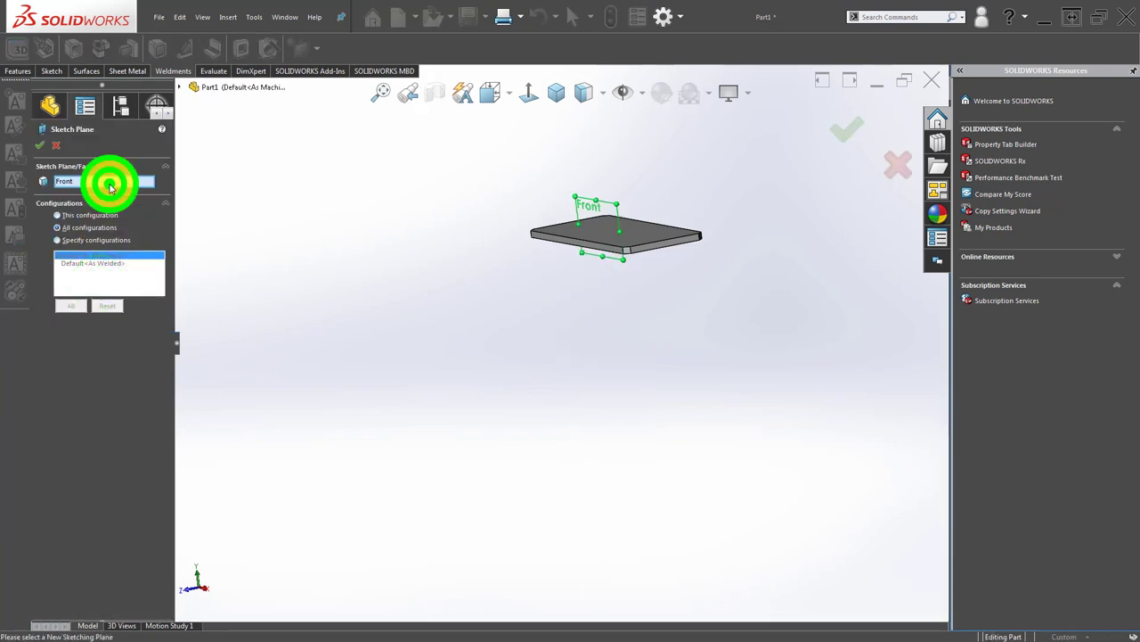
pyautogui.moveTo(528, 264); pyautogui.dragTo(657, 204, button='middle')
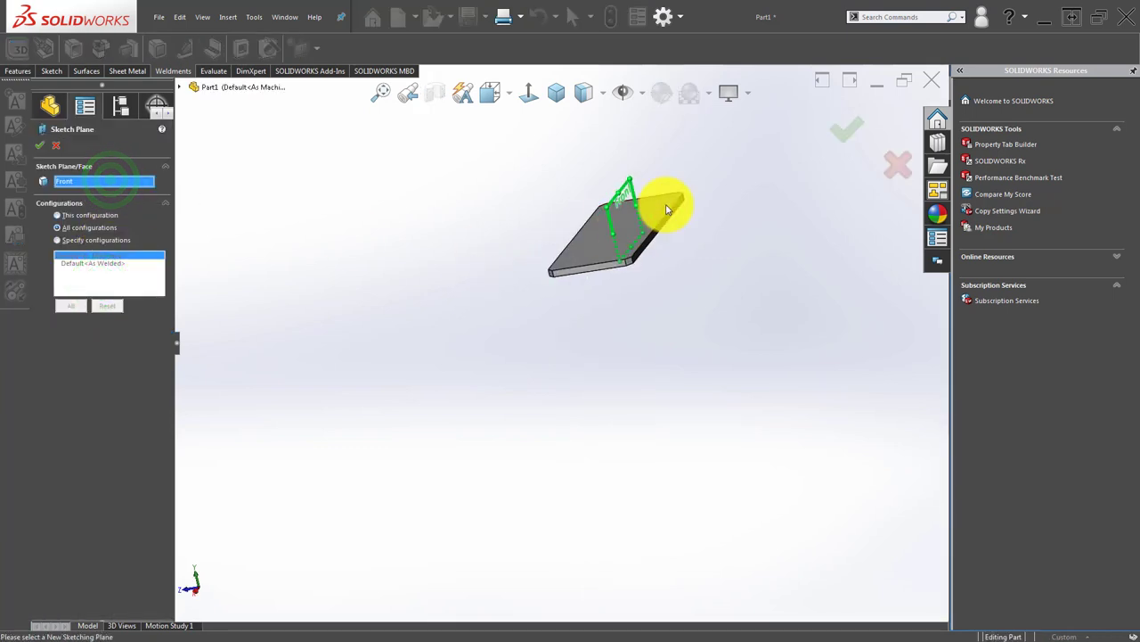
pyautogui.scroll(-5, 651, 232)
pyautogui.click(643, 282)
pyautogui.click(851, 134)
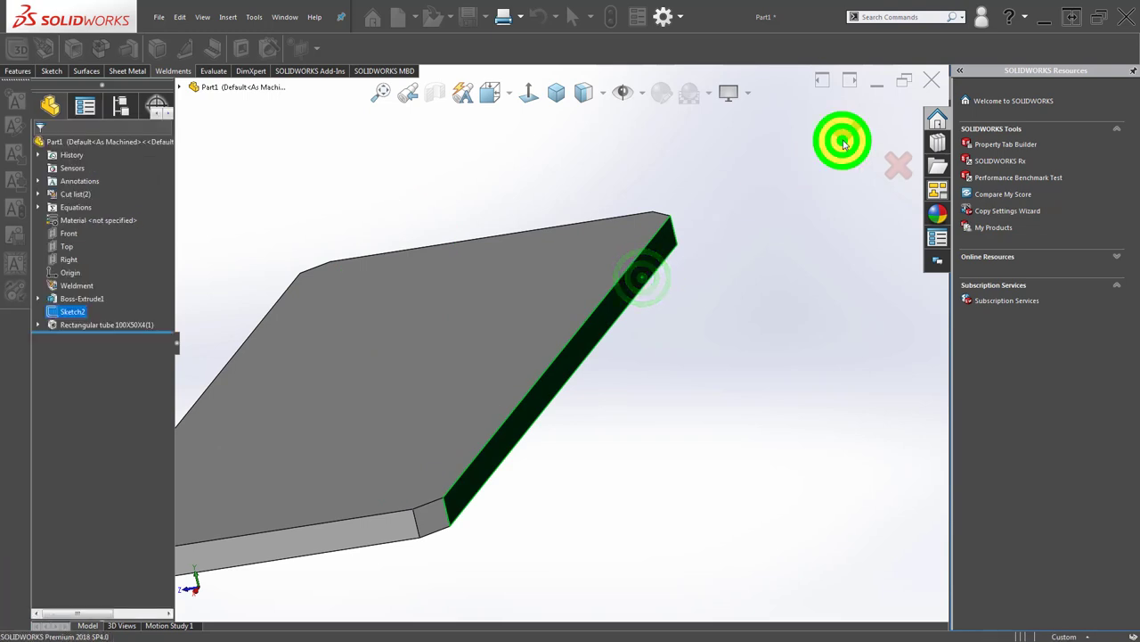
# Relocate the rectangular tube profile to anchor at its corner point.
pyautogui.click(746, 263)
pyautogui.moveTo(747, 262); pyautogui.dragTo(662, 364, button='middle')
pyautogui.click(630, 372)
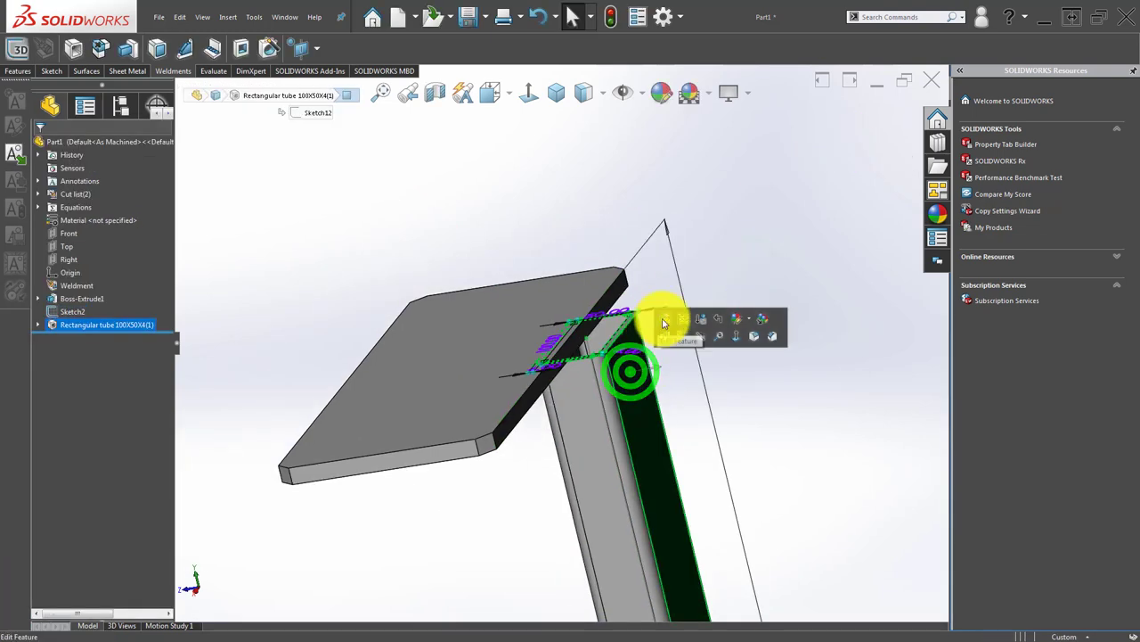
pyautogui.click(665, 318)
pyautogui.moveTo(170, 314); pyautogui.dragTo(167, 419)
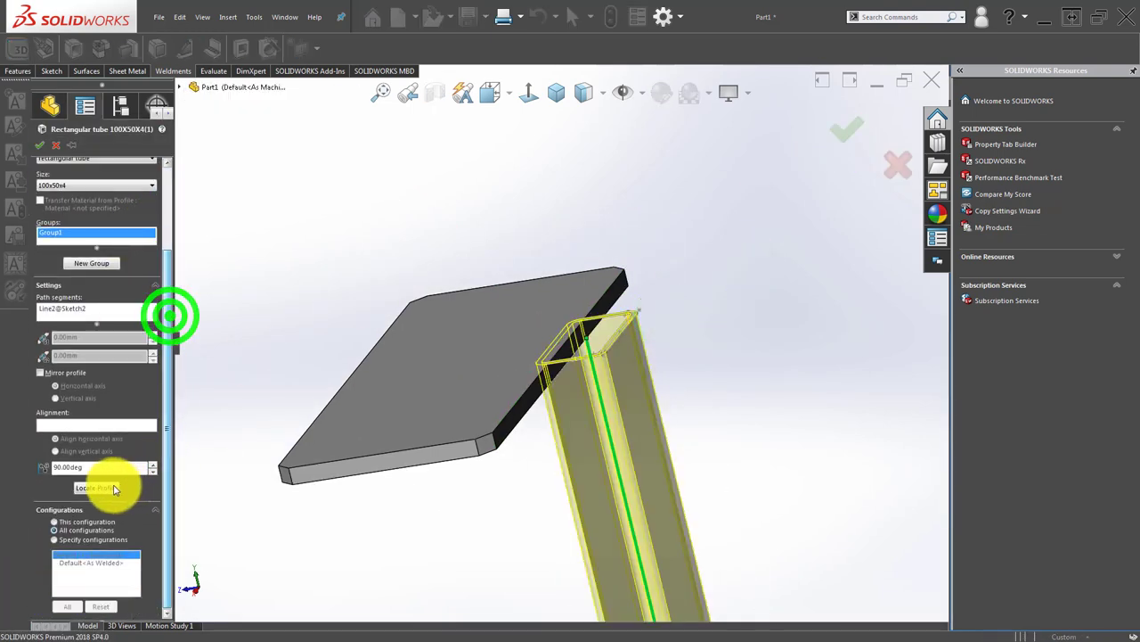
pyautogui.click(93, 487)
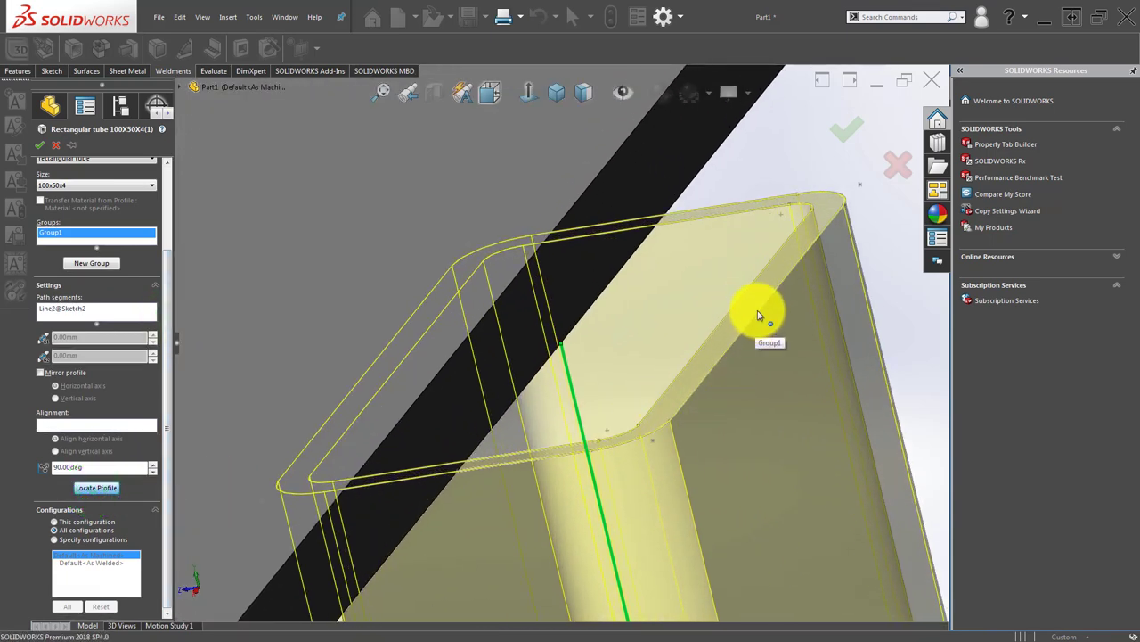
pyautogui.click(760, 317)
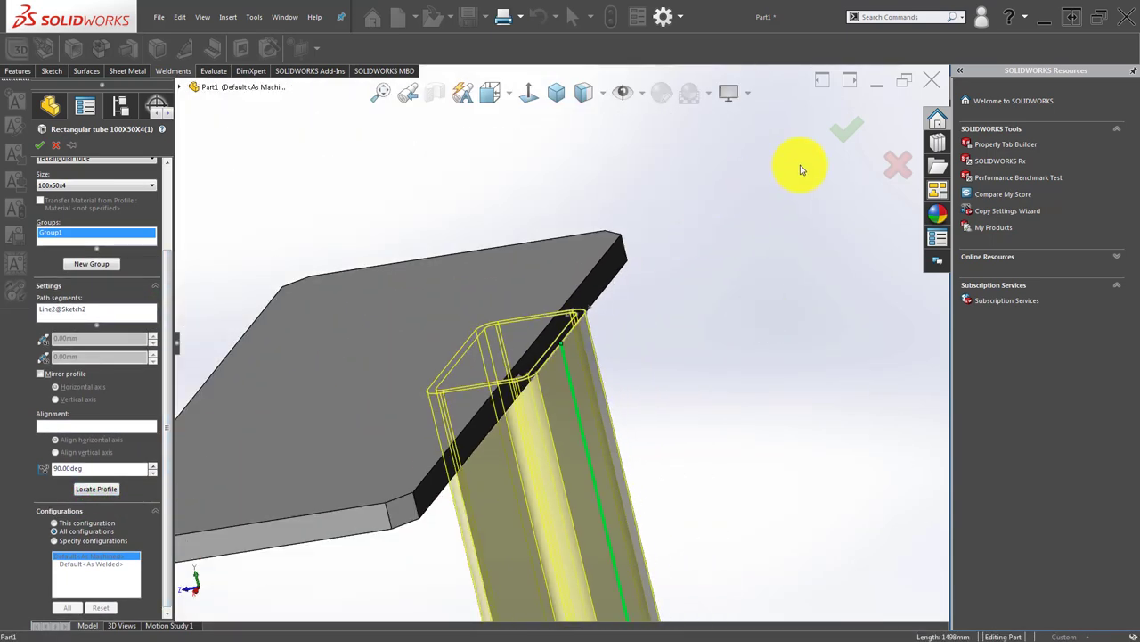
pyautogui.moveTo(743, 344)
pyautogui.mouseDown(button='middle')
pyautogui.moveTo(570, 333)
pyautogui.moveTo(411, 234)
pyautogui.moveTo(446, 400)
pyautogui.moveTo(436, 383)
pyautogui.moveTo(469, 359)
pyautogui.moveTo(377, 326)
pyautogui.mouseUp(button='middle')
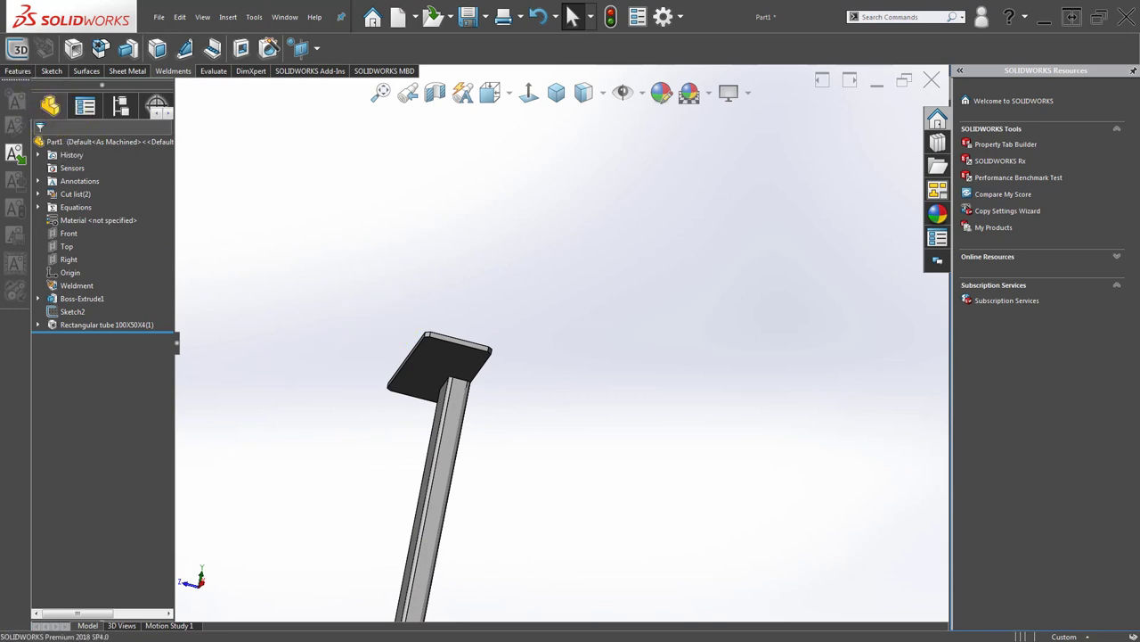
# Start a gusset between the plate's underside and the post's side face.
pyautogui.click(557, 92)
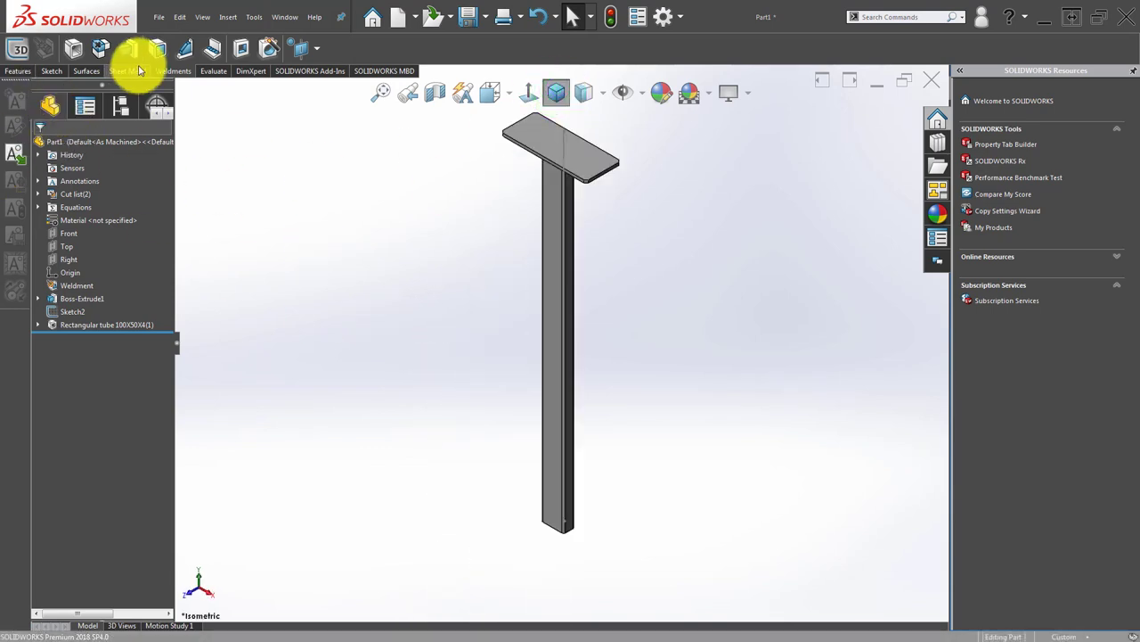
pyautogui.click(184, 48)
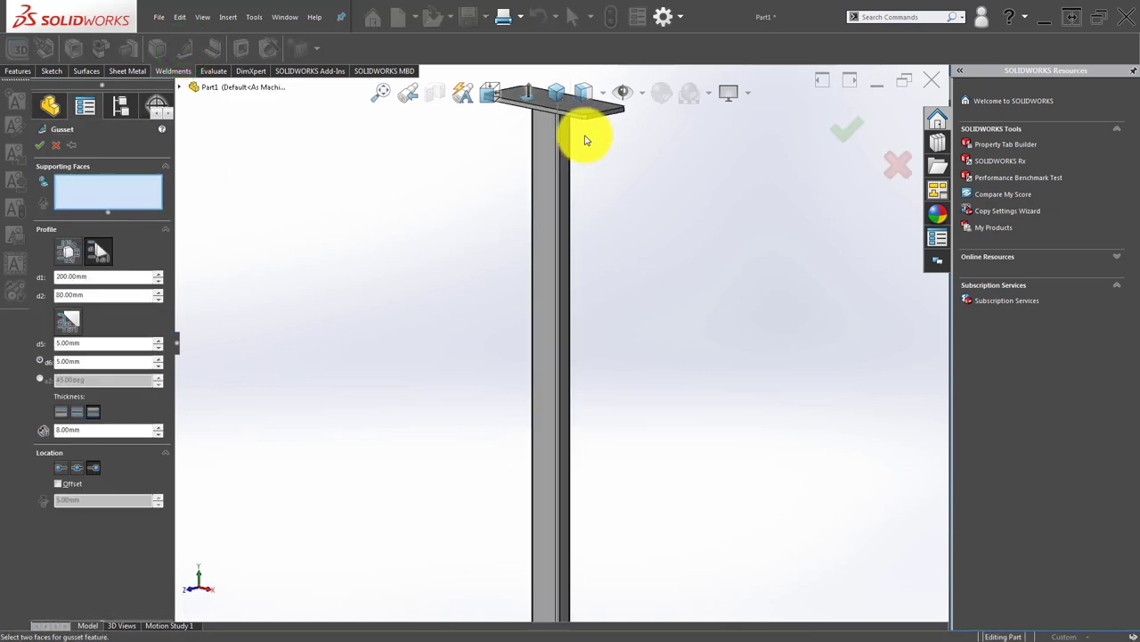
pyautogui.scroll(-3, 571, 161)
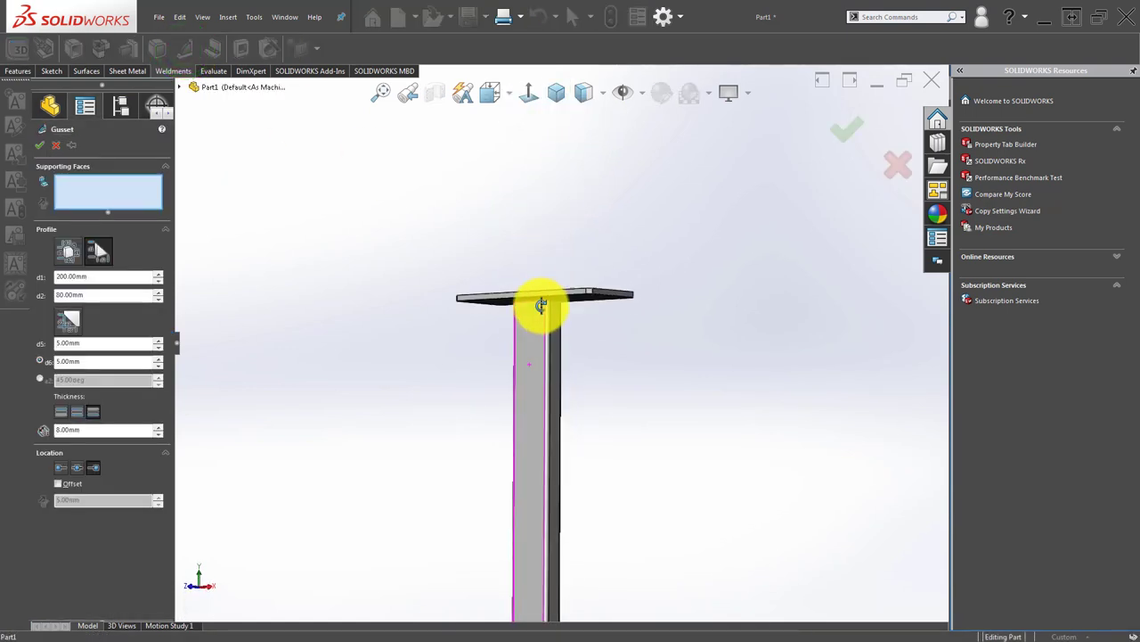
pyautogui.moveTo(532, 369); pyautogui.dragTo(565, 285, button='middle')
pyautogui.click(584, 275)
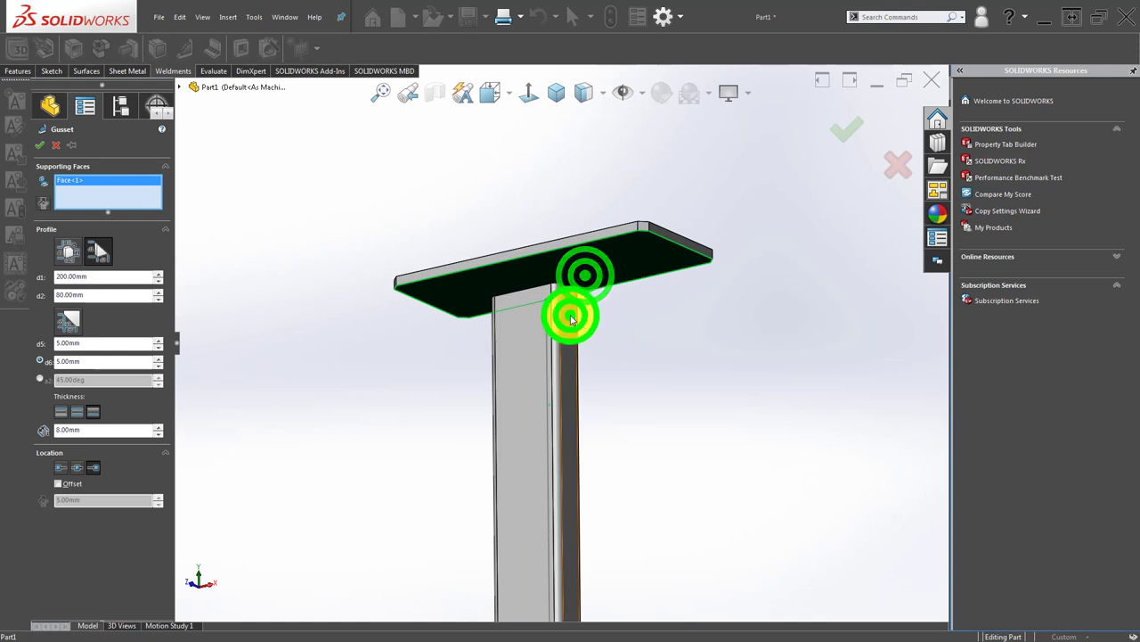
pyautogui.click(571, 319)
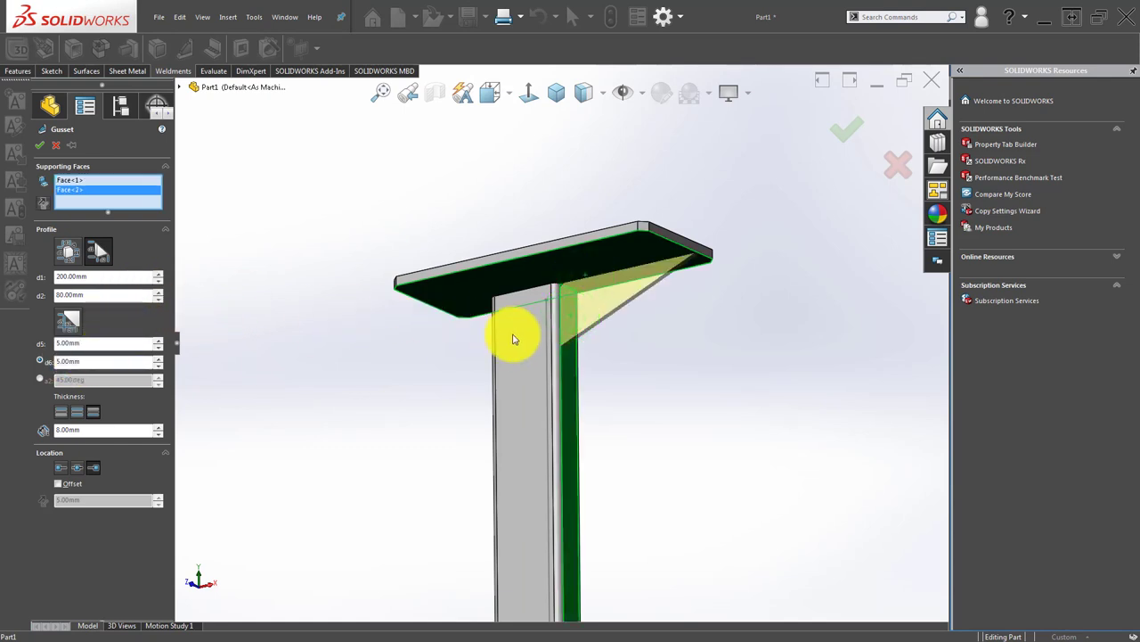
pyautogui.moveTo(513, 339); pyautogui.dragTo(603, 273, button='middle')
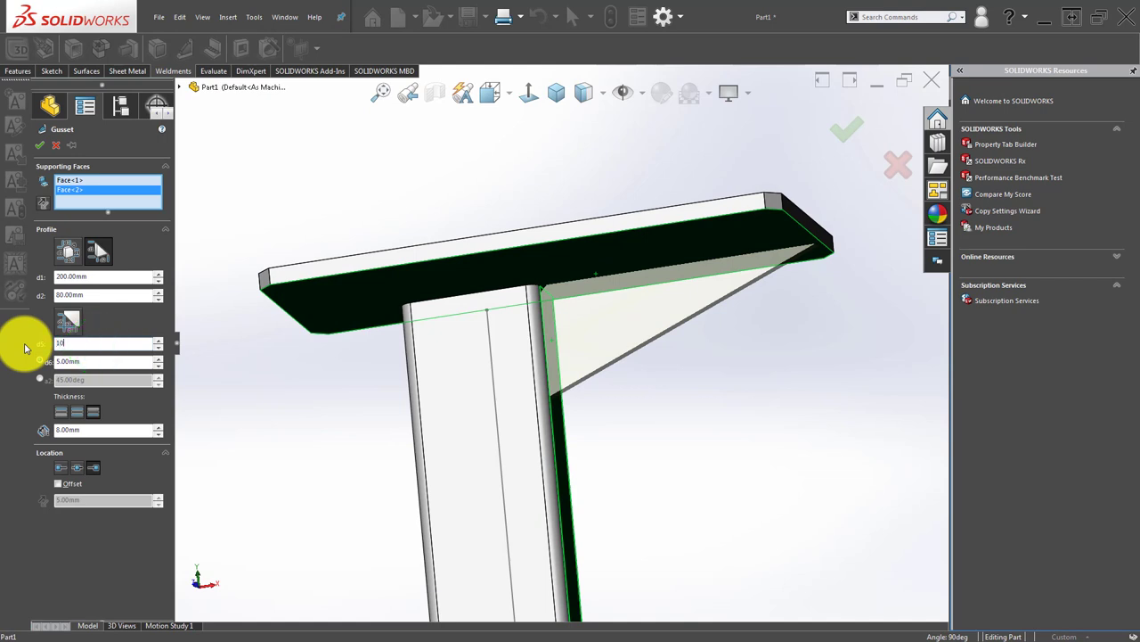
# Set the gusset's d6 to 10 mm and accept the 8 mm gusset.
pyautogui.click(129, 361)
pyautogui.write('10')
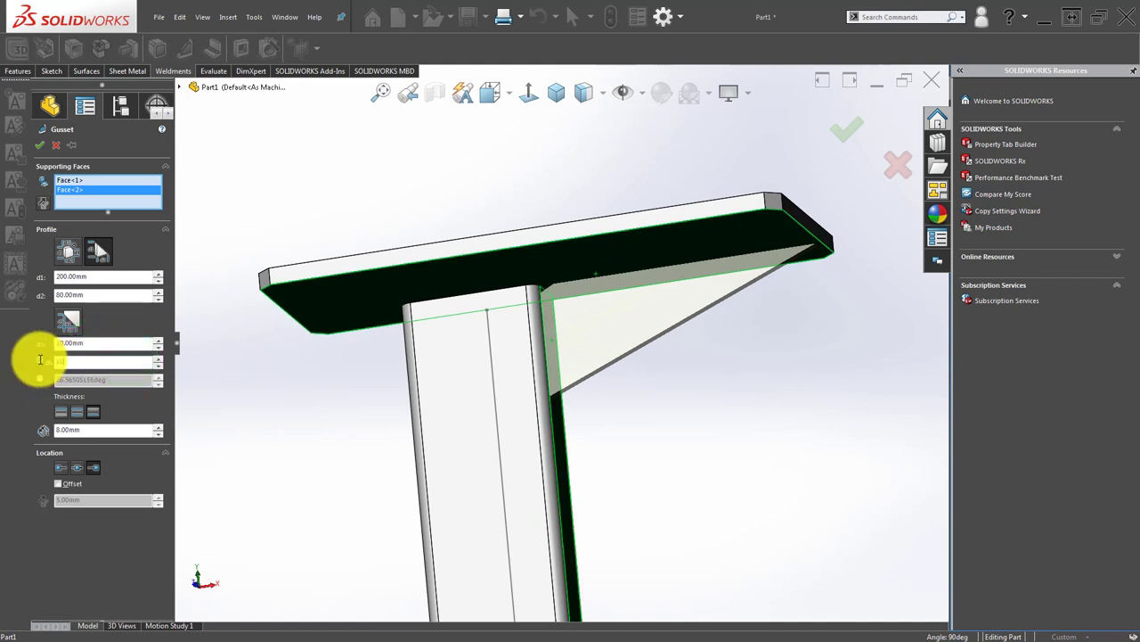
pyautogui.click(267, 466)
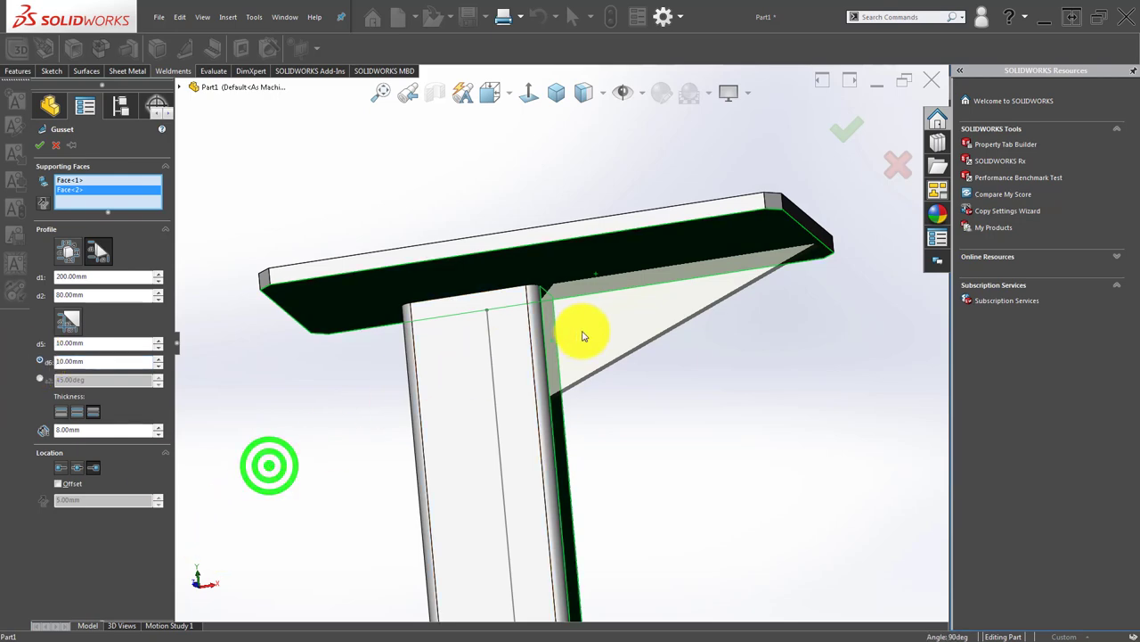
pyautogui.moveTo(580, 330)
pyautogui.mouseDown(button='middle')
pyautogui.moveTo(494, 323)
pyautogui.moveTo(565, 341)
pyautogui.mouseUp(button='middle')
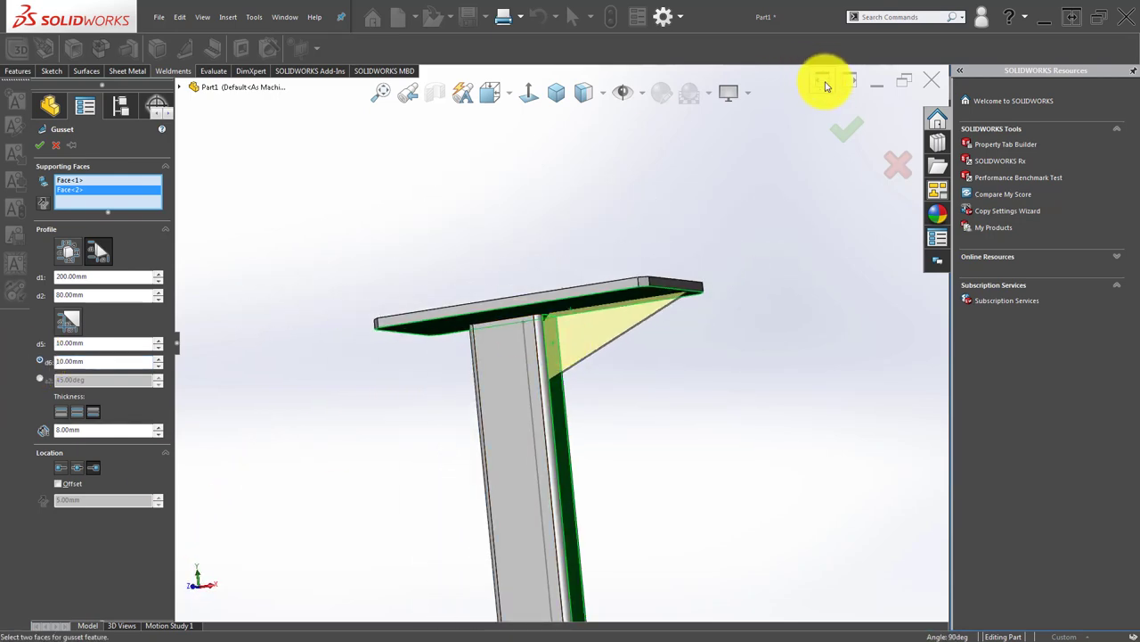
pyautogui.click(584, 200)
pyautogui.moveTo(603, 268)
pyautogui.mouseDown(button='middle')
pyautogui.moveTo(642, 296)
pyautogui.moveTo(329, 327)
pyautogui.moveTo(278, 309)
pyautogui.moveTo(372, 367)
pyautogui.moveTo(386, 337)
pyautogui.mouseUp(button='middle')
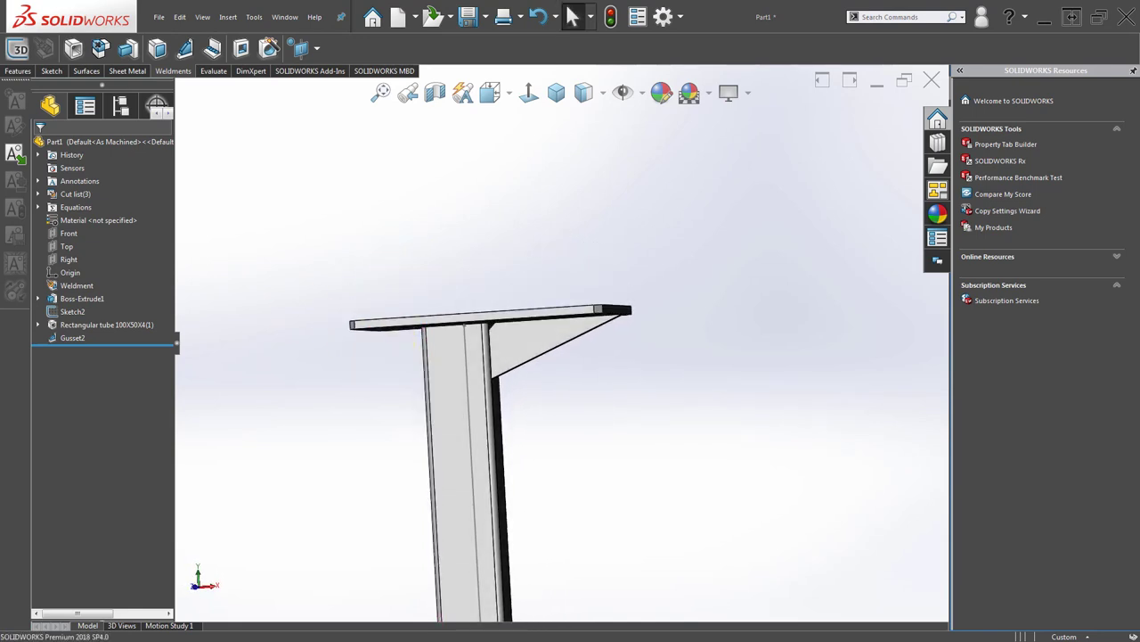
pyautogui.moveTo(420, 211)
pyautogui.mouseDown(button='middle')
pyautogui.moveTo(495, 438)
pyautogui.moveTo(552, 372)
pyautogui.moveTo(561, 330)
pyautogui.mouseUp(button='middle')
# Start a sketch normal to the plate's top face and draw a vertical centerline up from the origin.
pyautogui.click(560, 331)
pyautogui.click(617, 297)
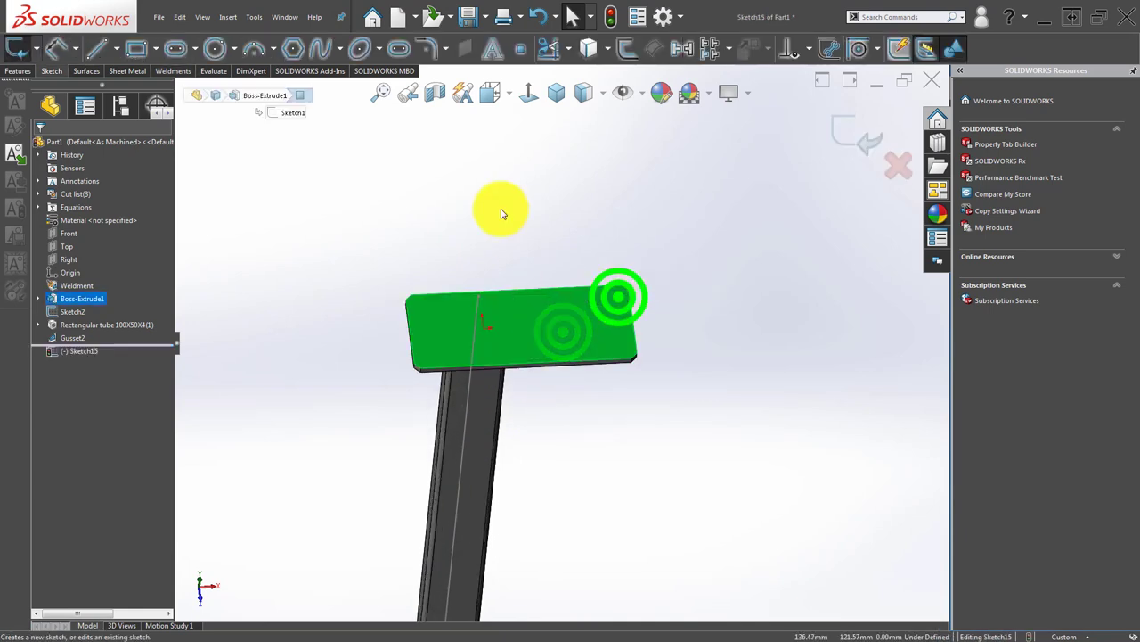
pyautogui.click(491, 194)
pyautogui.click(528, 94)
pyautogui.click(478, 183)
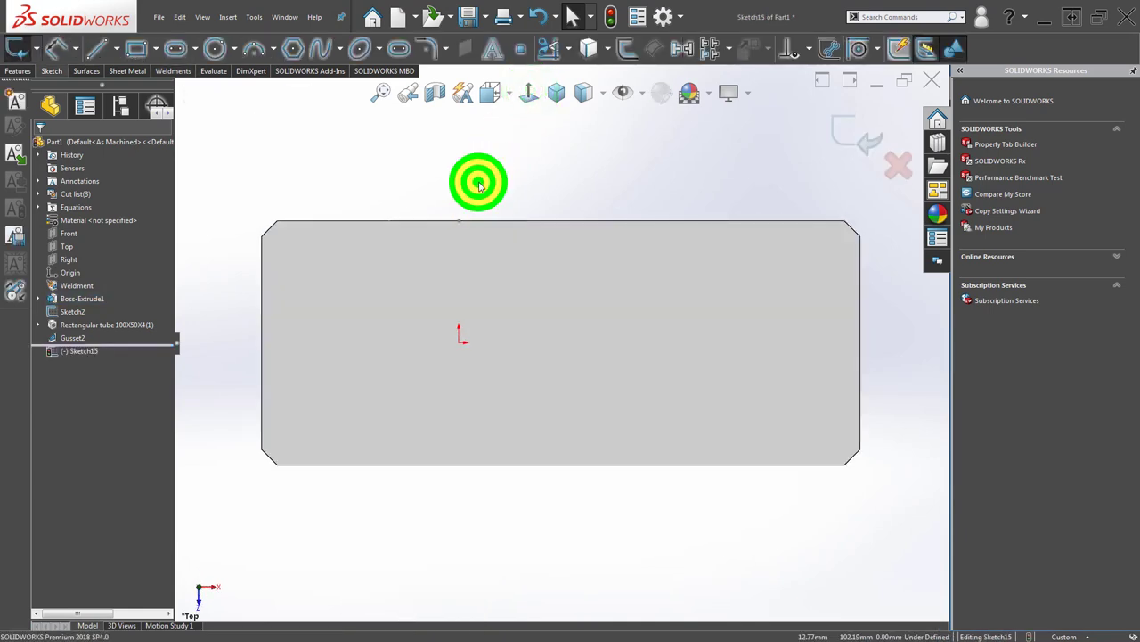
pyautogui.click(116, 48)
pyautogui.click(124, 89)
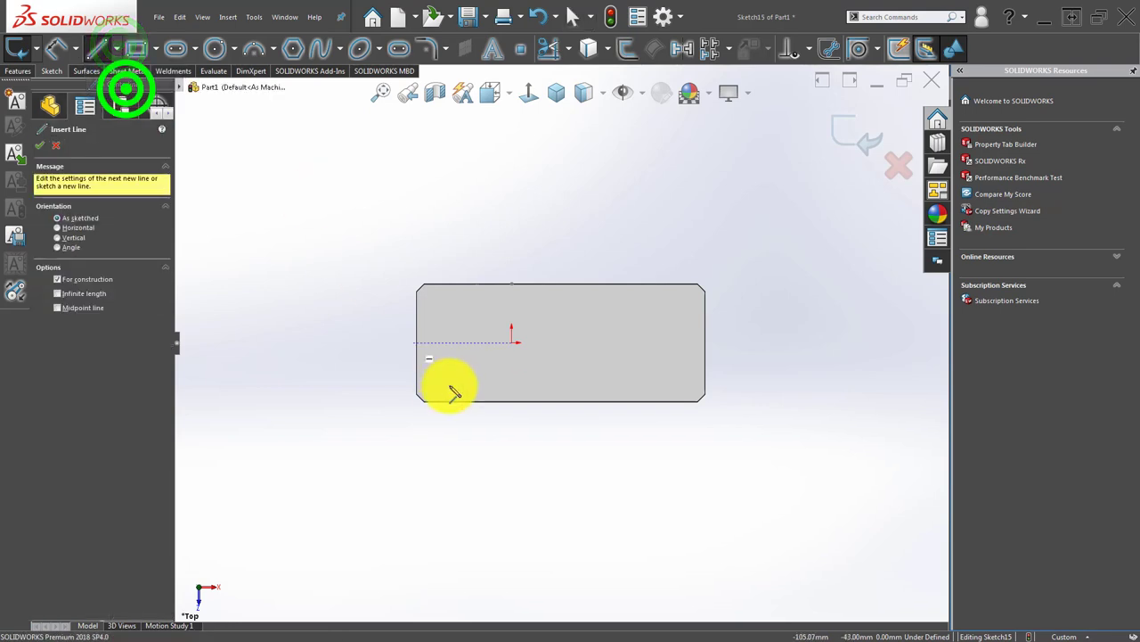
pyautogui.moveTo(515, 347); pyautogui.dragTo(514, 183)
pyautogui.click(425, 221)
pyautogui.scroll(-2, 517, 345)
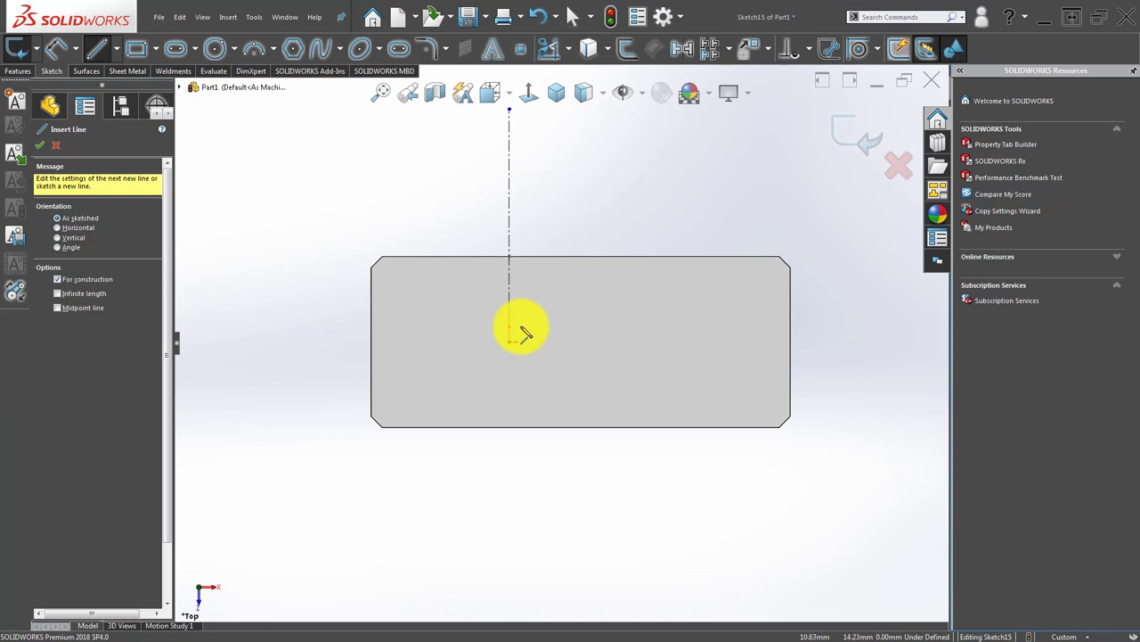
pyautogui.press('Escape')
pyautogui.scroll(-2, 517, 334)
pyautogui.scroll(2, 512, 329)
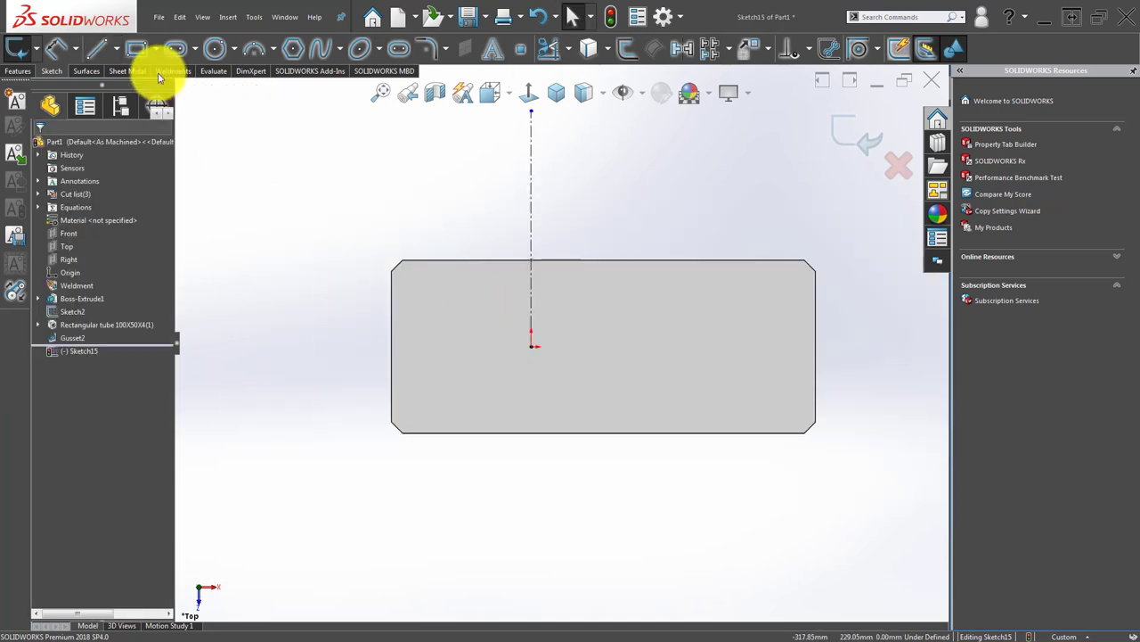
# Draw a small corner rectangle near the plate's upper-left corner.
pyautogui.click(135, 48)
pyautogui.scroll(-2, 486, 329)
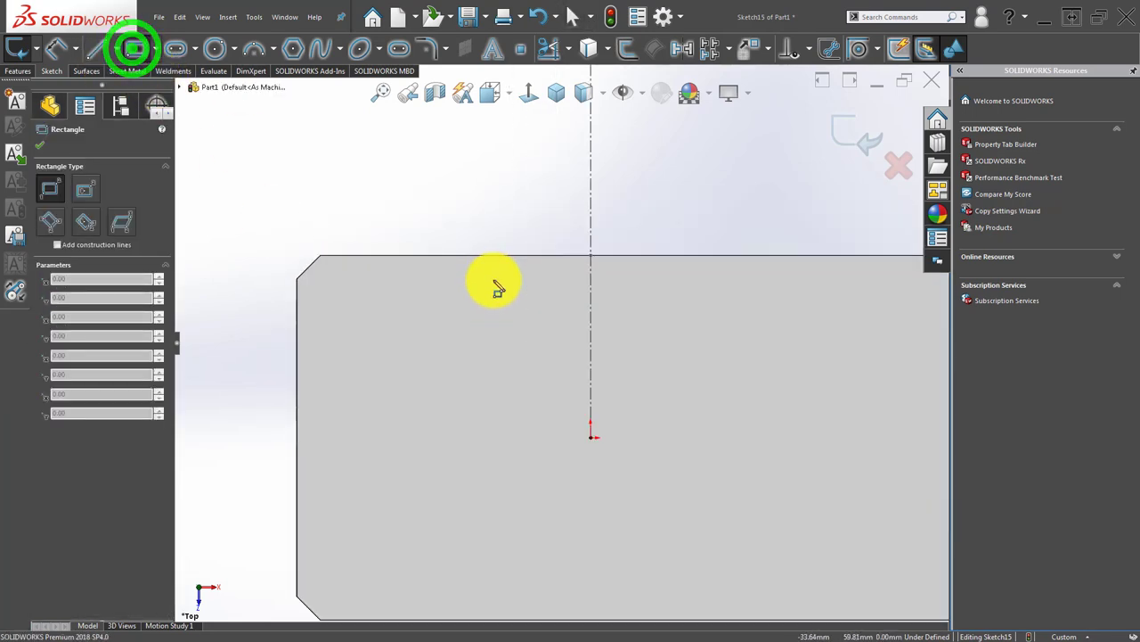
pyautogui.click(417, 285)
pyautogui.click(501, 341)
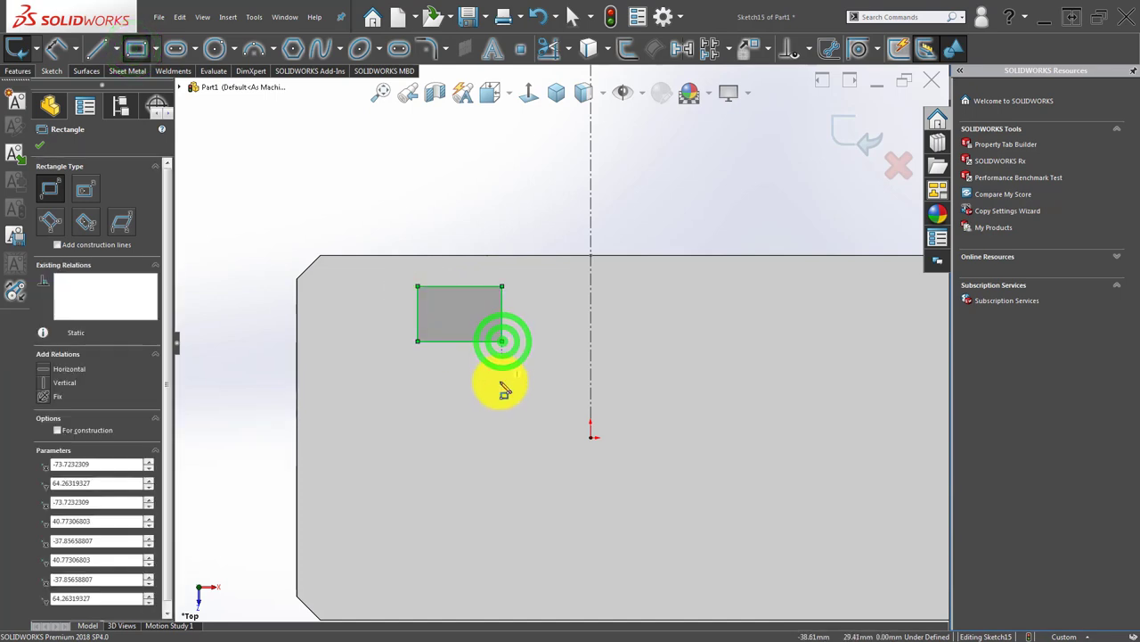
pyautogui.scroll(2, 544, 414)
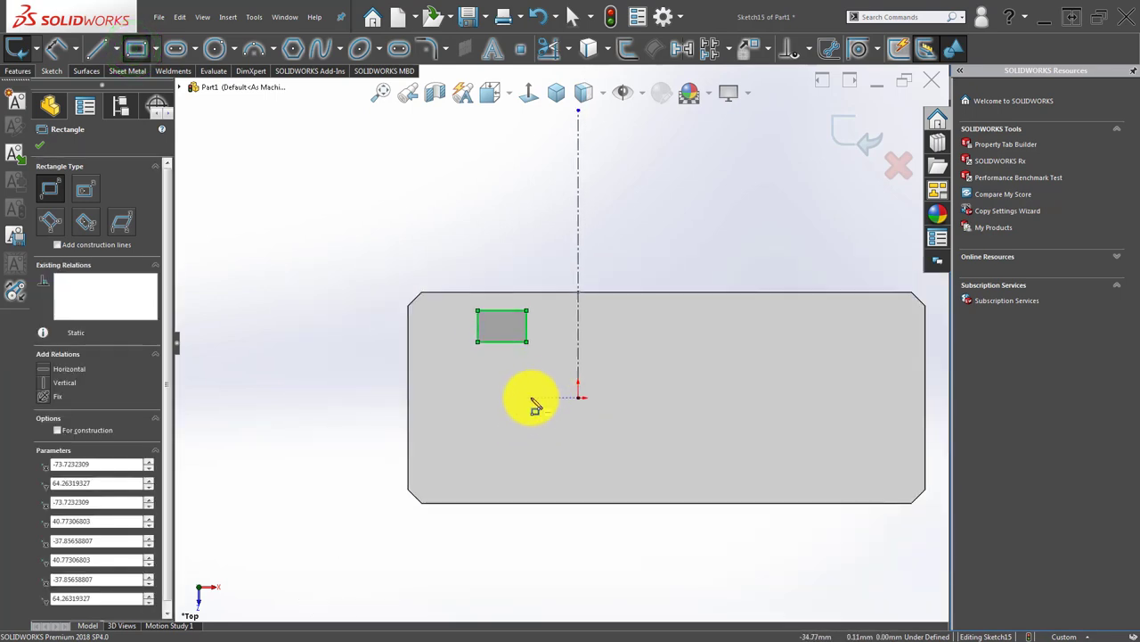
pyautogui.click(531, 397)
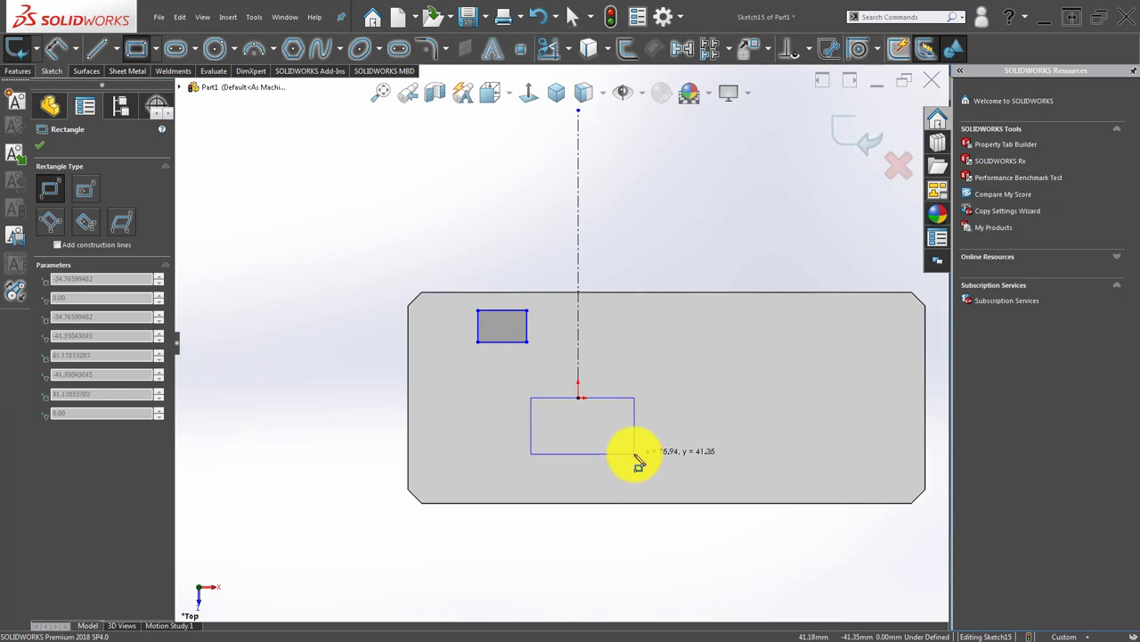
pyautogui.press('Escape')
pyautogui.click(495, 230)
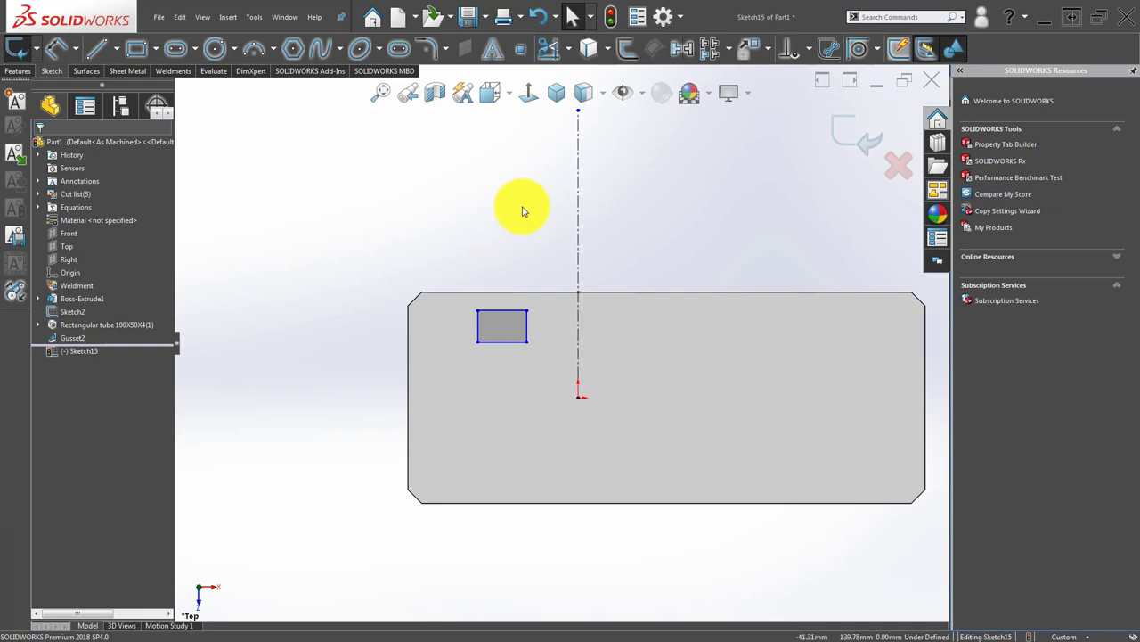
pyautogui.moveTo(523, 211); pyautogui.dragTo(535, 147, button='right')
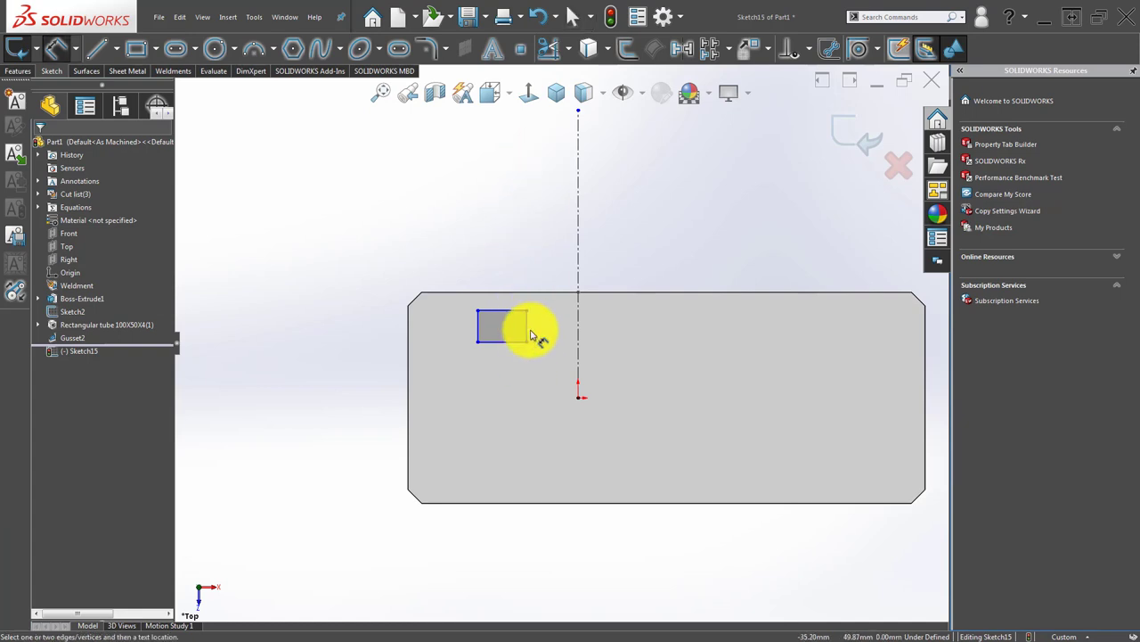
# Dimension the rectangle 144 from the centerline and 32 wide.
pyautogui.click(579, 259)
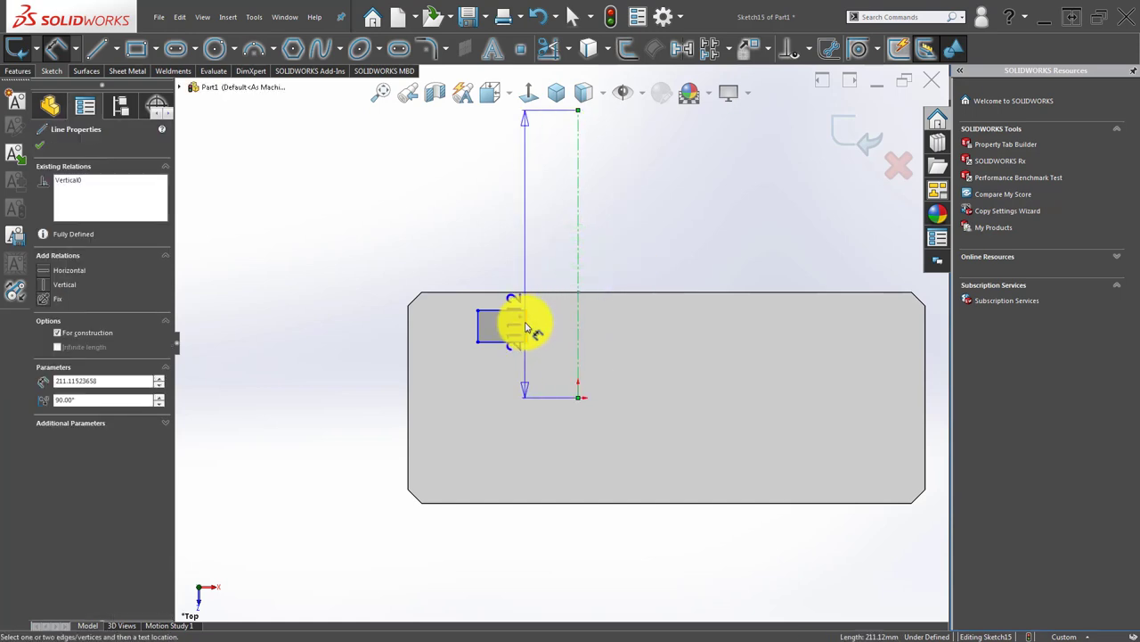
pyautogui.click(526, 323)
pyautogui.click(616, 250)
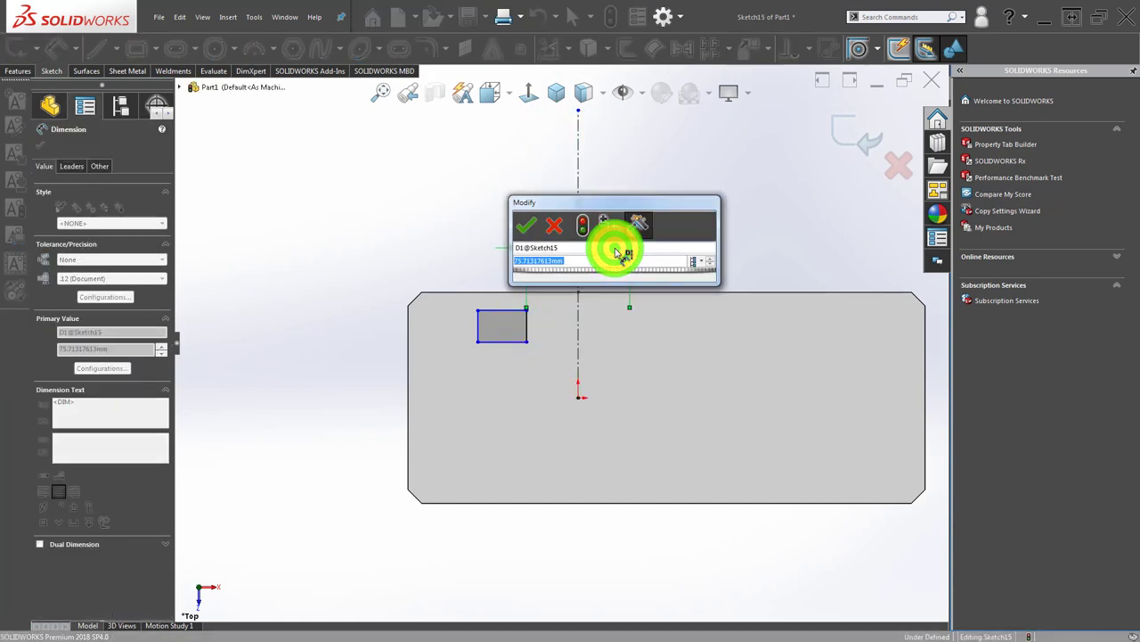
pyautogui.write('144')
pyautogui.press('Return')
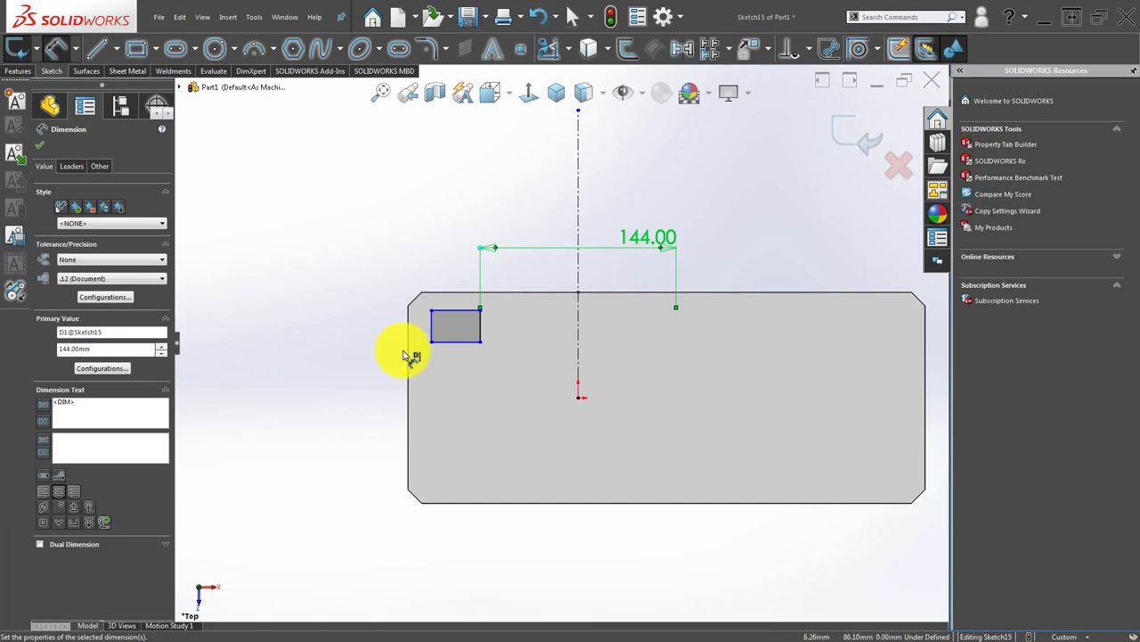
pyautogui.click(346, 362)
pyautogui.scroll(-3, 424, 348)
pyautogui.scroll(-1, 438, 330)
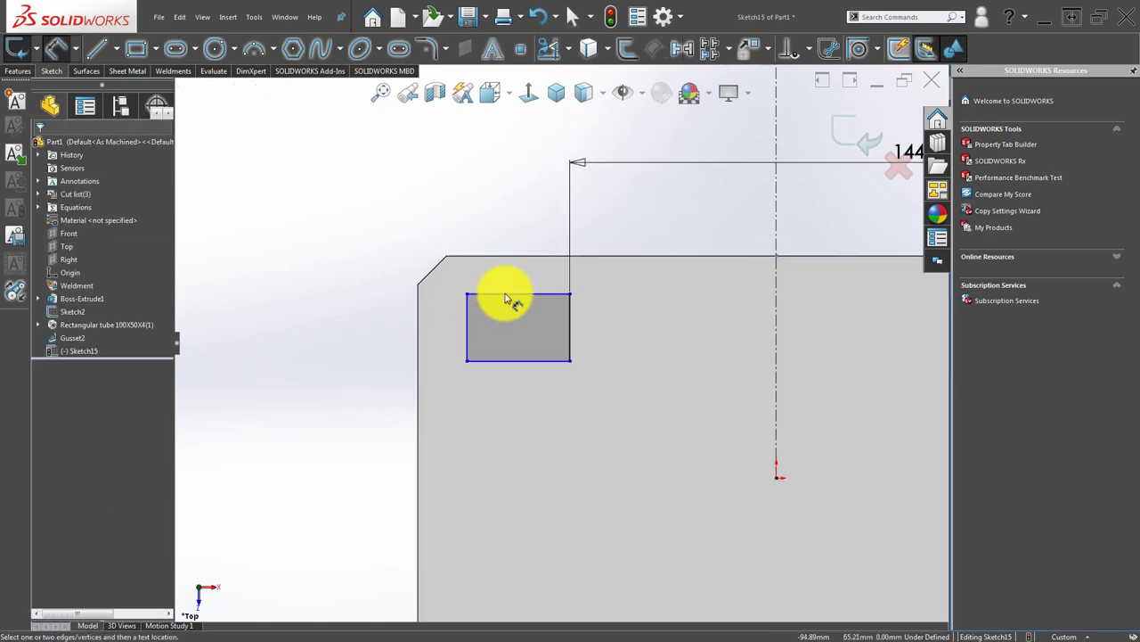
pyautogui.click(504, 294)
pyautogui.click(517, 188)
pyautogui.write('32')
pyautogui.press('Return')
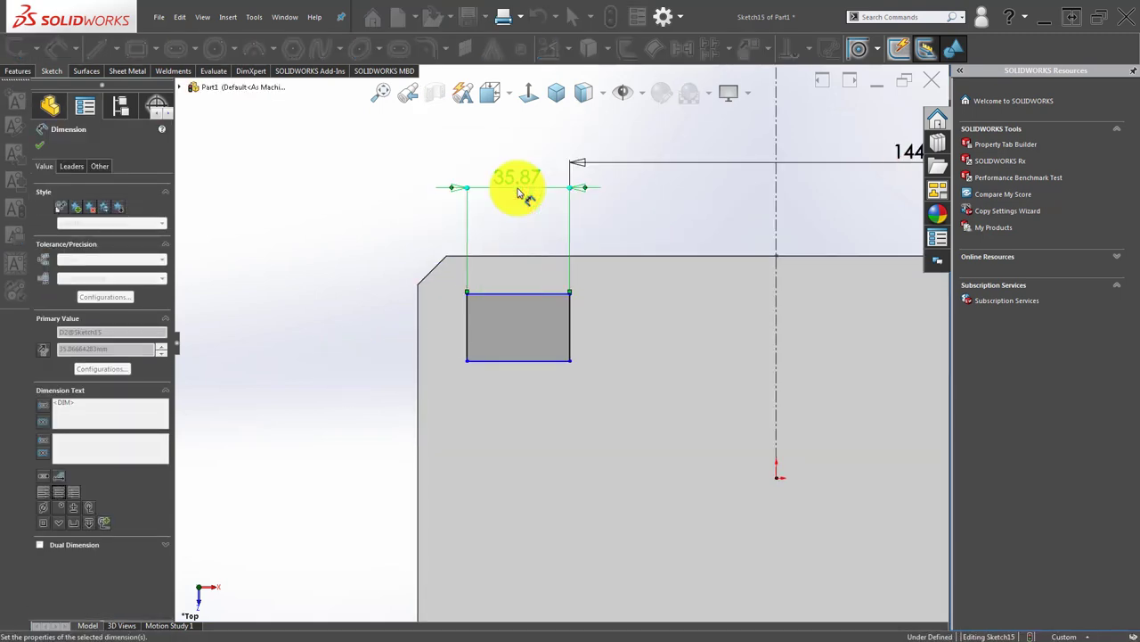
pyautogui.click(306, 351)
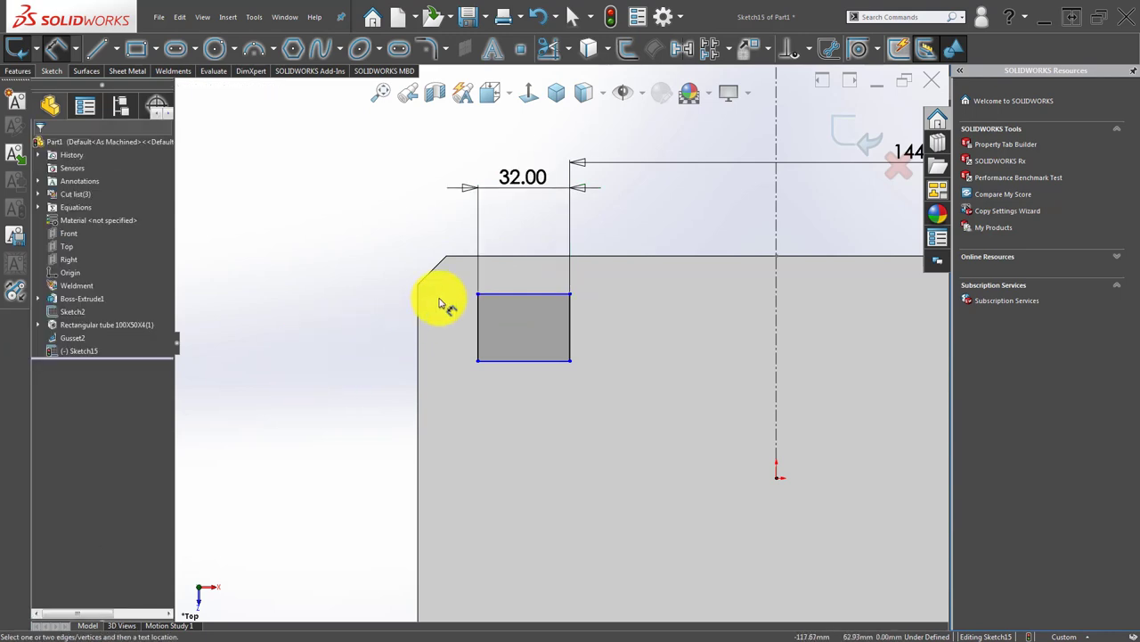
# Add the 11 gap below the plate's top edge and the 28 height, fully defining the rectangle.
pyautogui.click(512, 293)
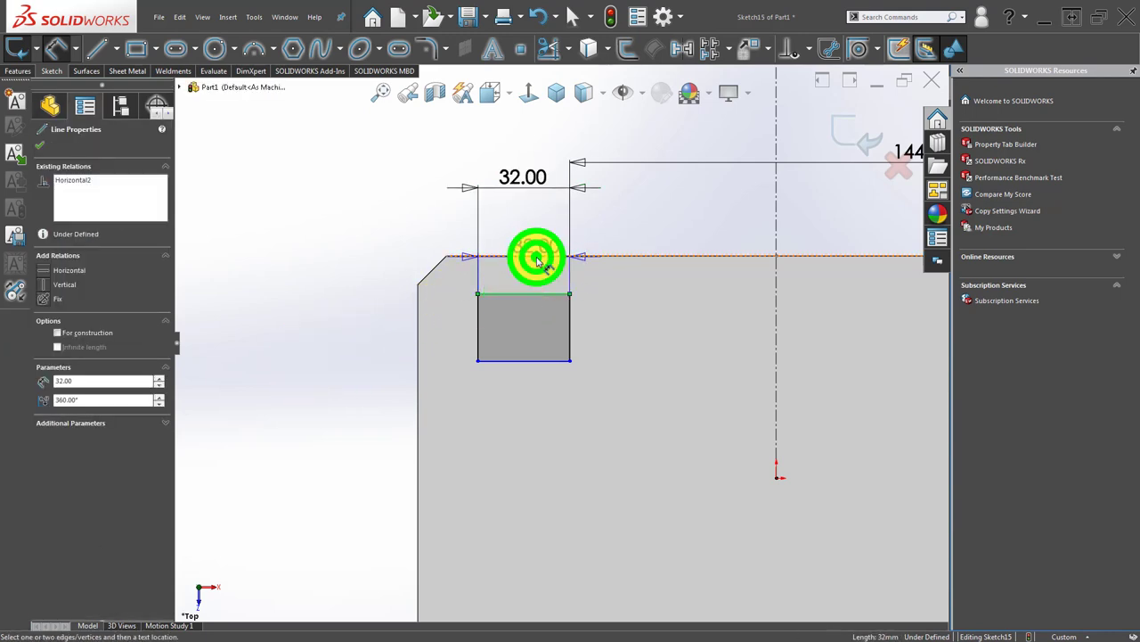
pyautogui.click(382, 223)
pyautogui.write('11')
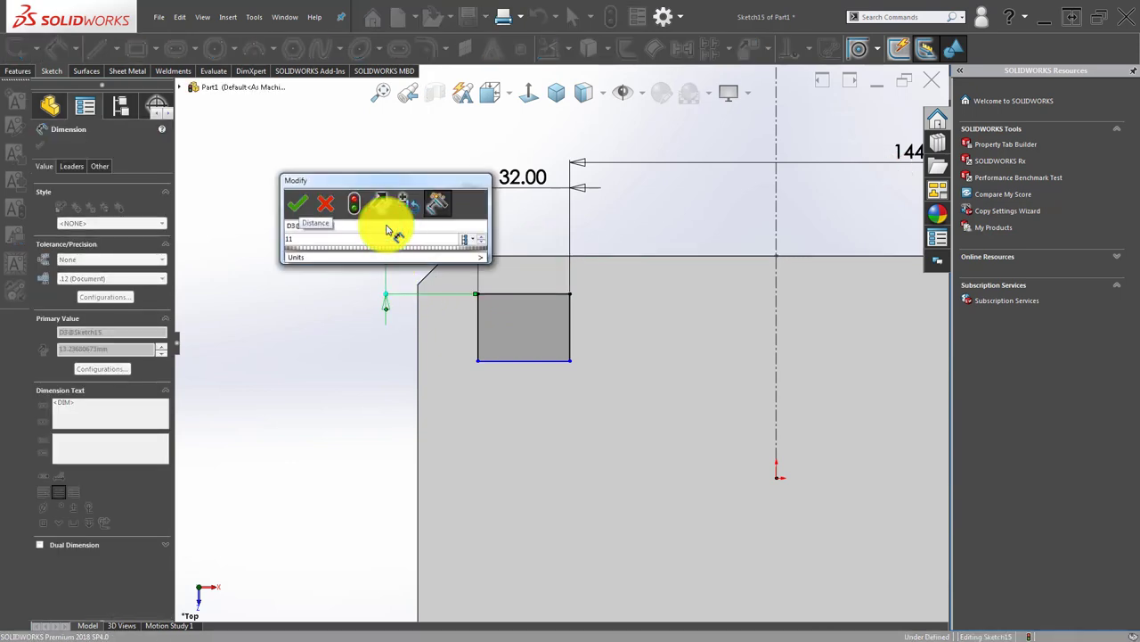
pyautogui.press('Return')
pyautogui.click(341, 387)
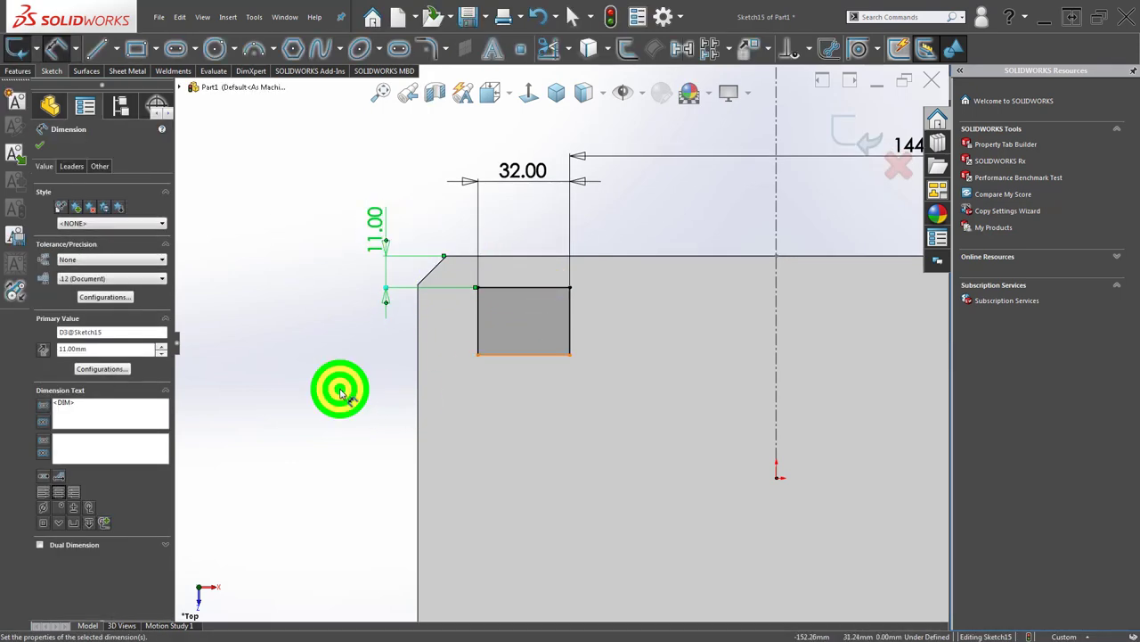
pyautogui.click(478, 312)
pyautogui.click(305, 332)
pyautogui.write('28')
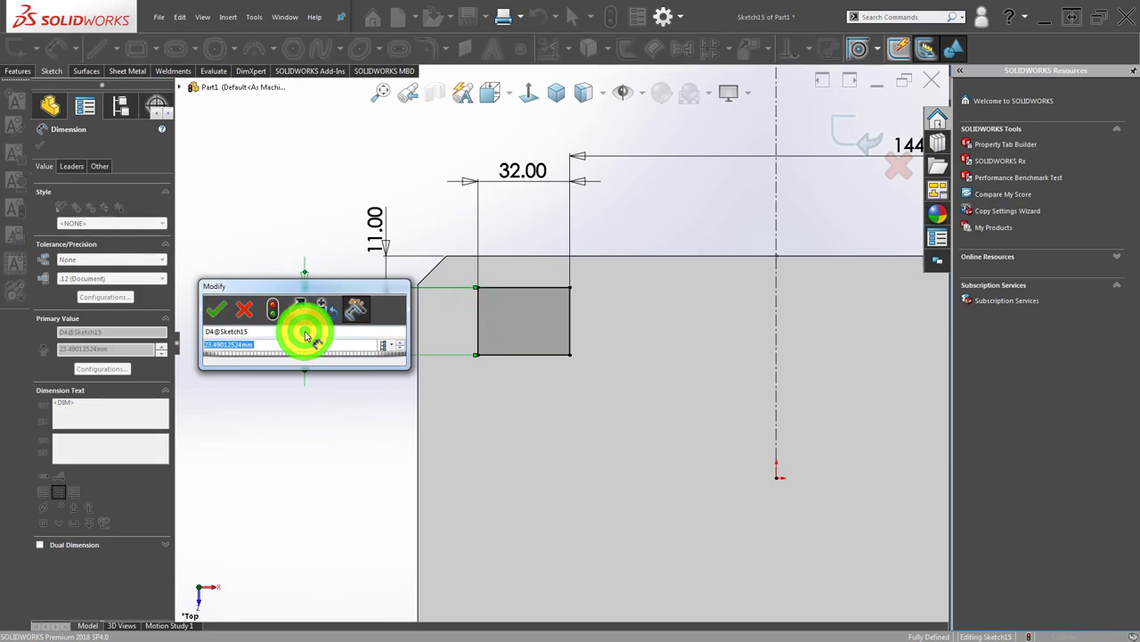
pyautogui.press('Return')
pyautogui.click(337, 311)
pyautogui.scroll(2, 491, 229)
pyautogui.scroll(2, 560, 348)
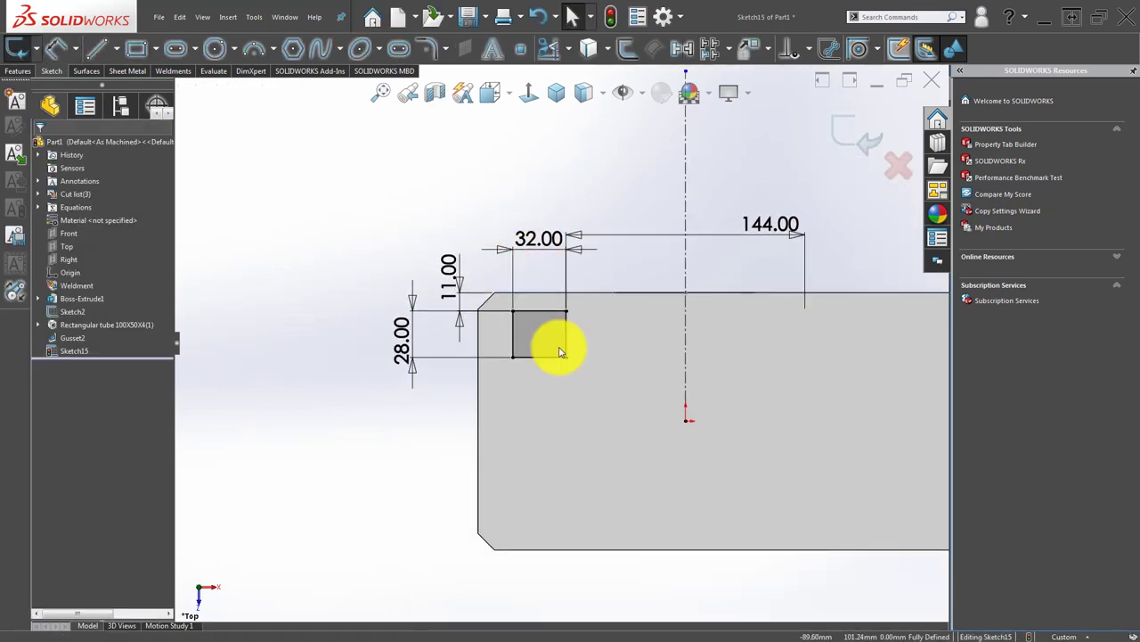
pyautogui.scroll(1, 687, 401)
pyautogui.moveTo(687, 402); pyautogui.dragTo(733, 168, button='middle')
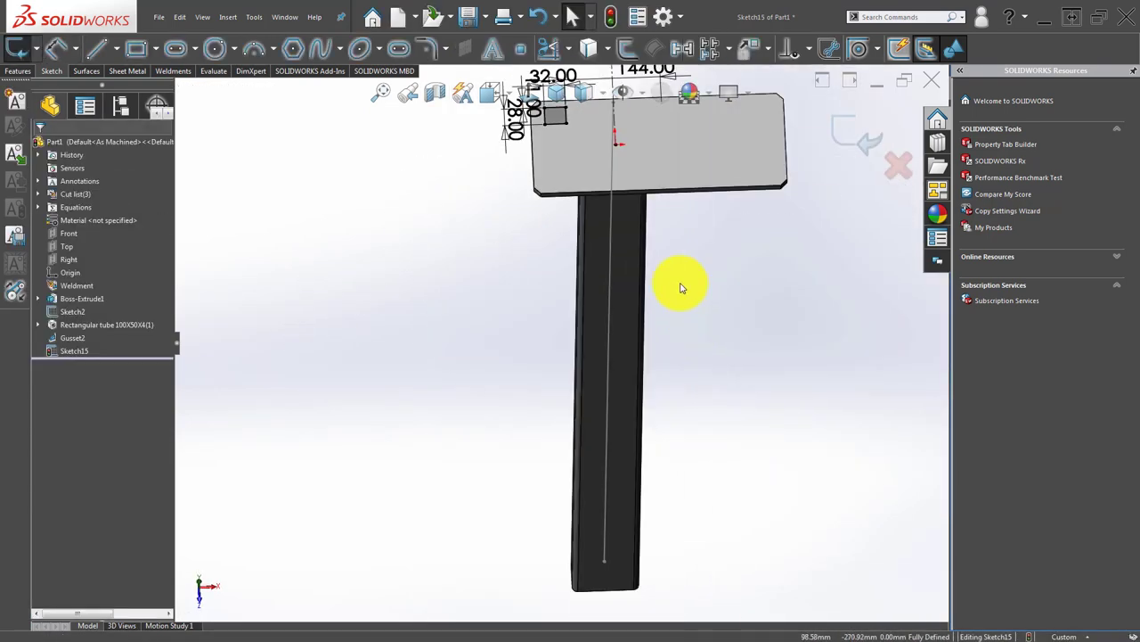
# Exit the sketch and set up a Hole Wizard tapped hole: DIN standard, size M8x0.75.
pyautogui.click(864, 132)
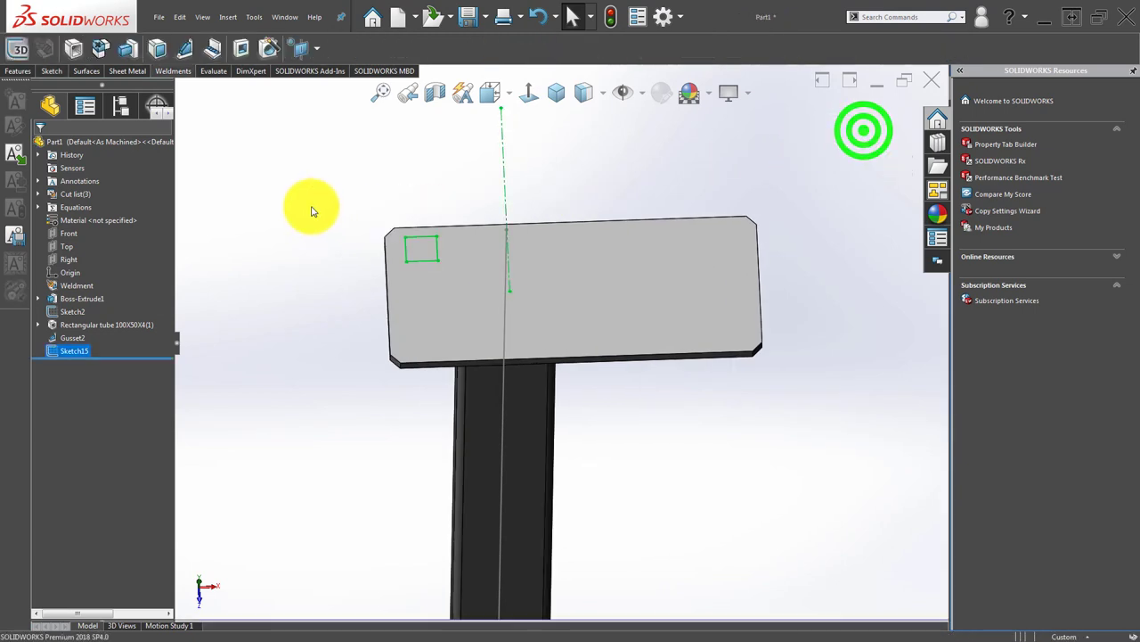
pyautogui.click(18, 71)
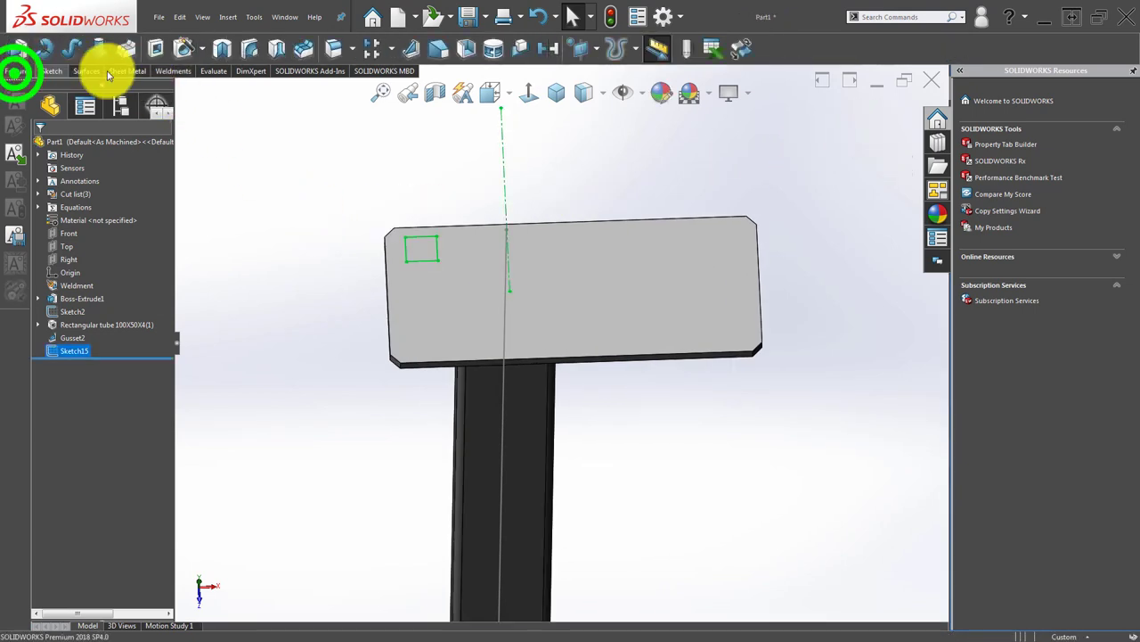
pyautogui.click(185, 47)
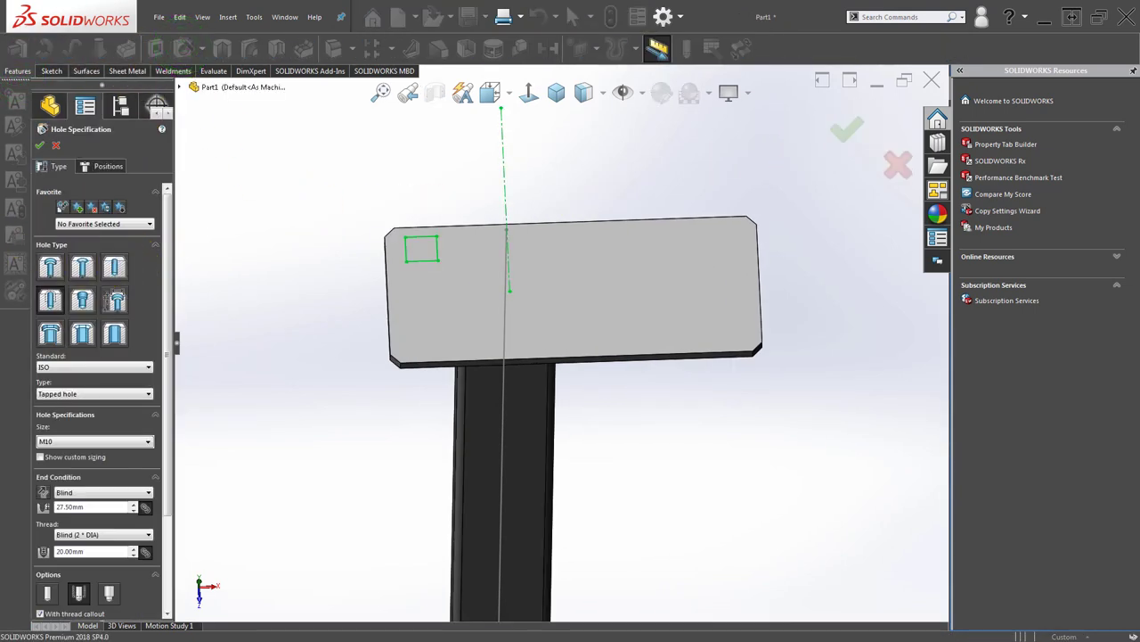
pyautogui.click(80, 366)
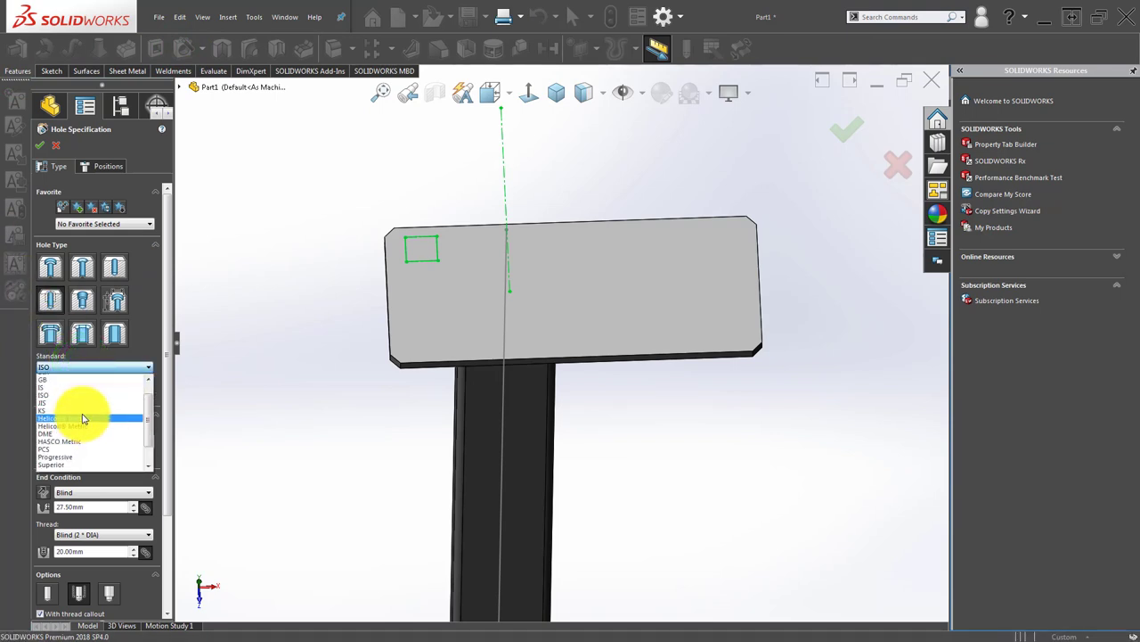
pyautogui.click(71, 409)
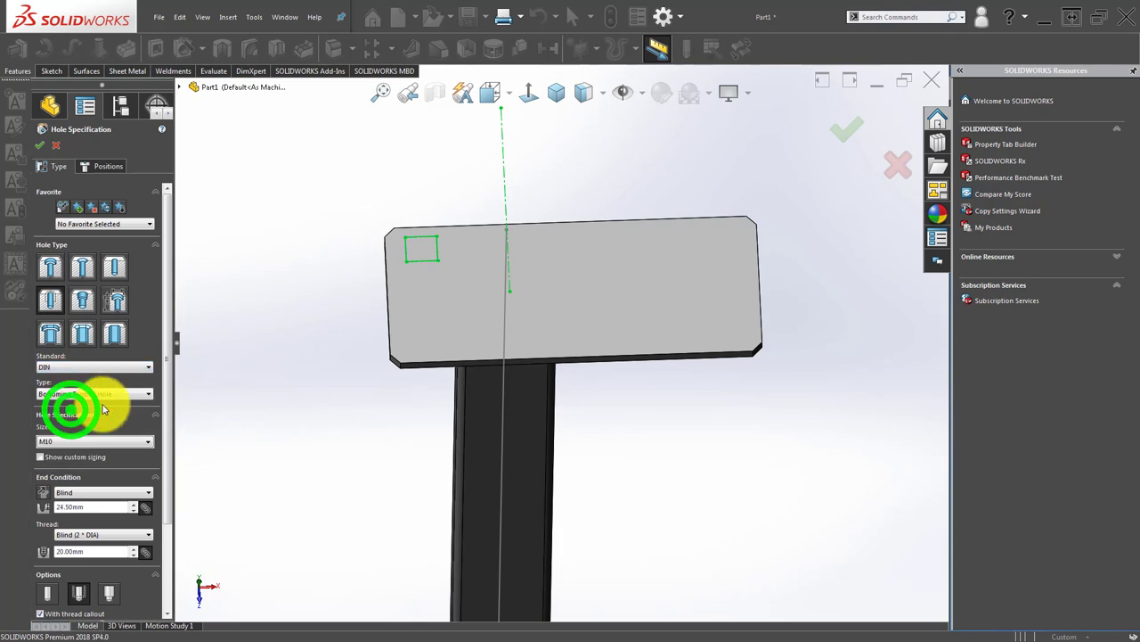
pyautogui.click(127, 394)
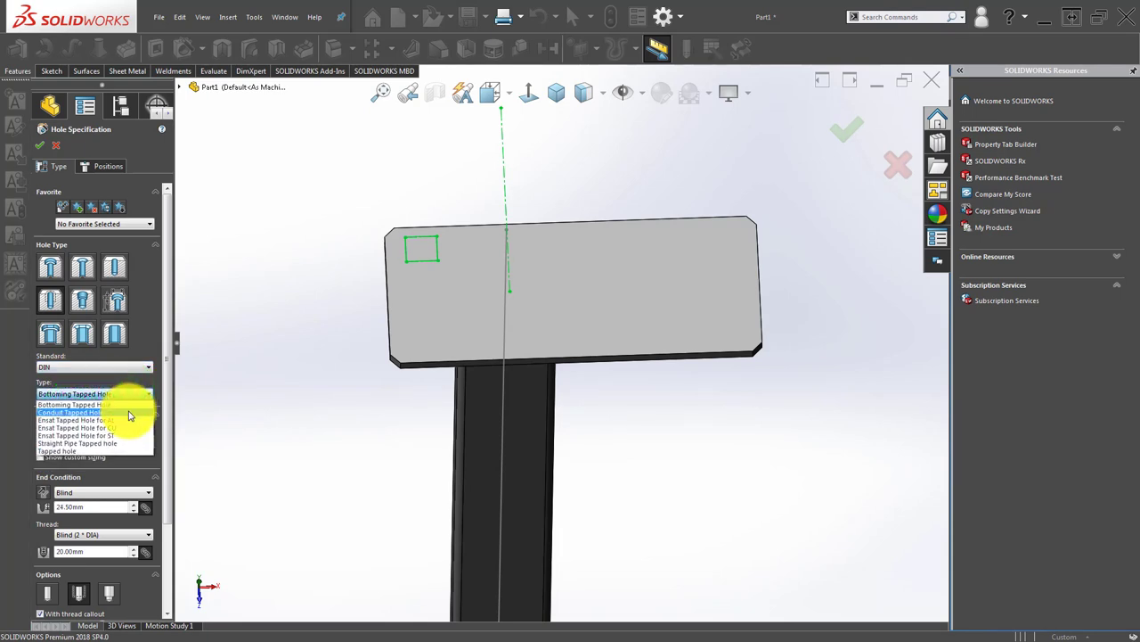
pyautogui.click(112, 453)
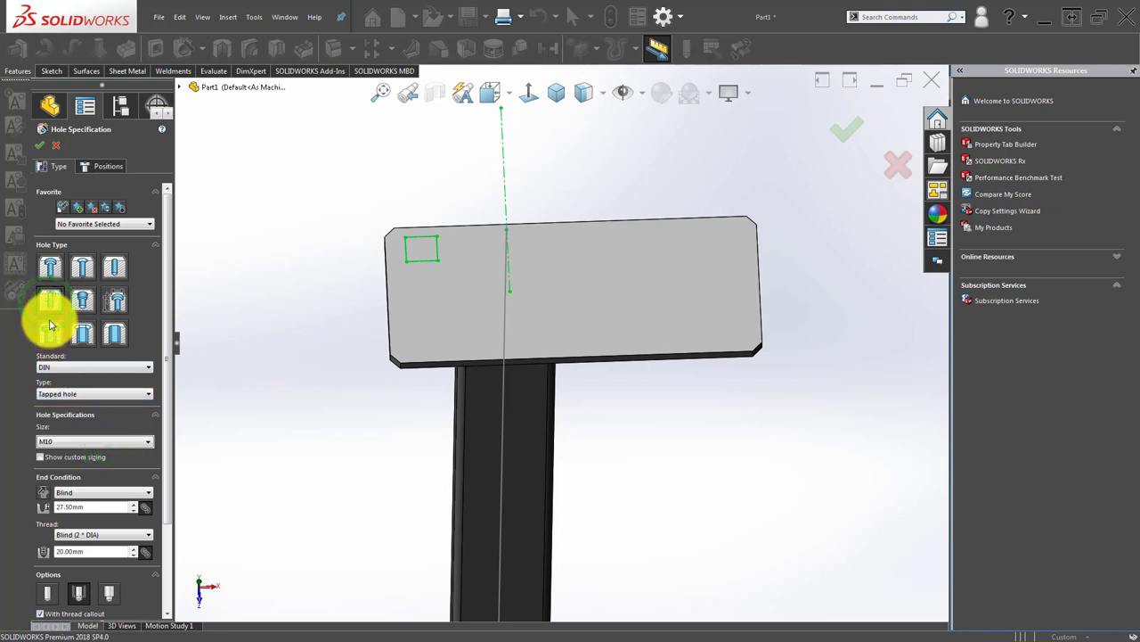
pyautogui.click(107, 441)
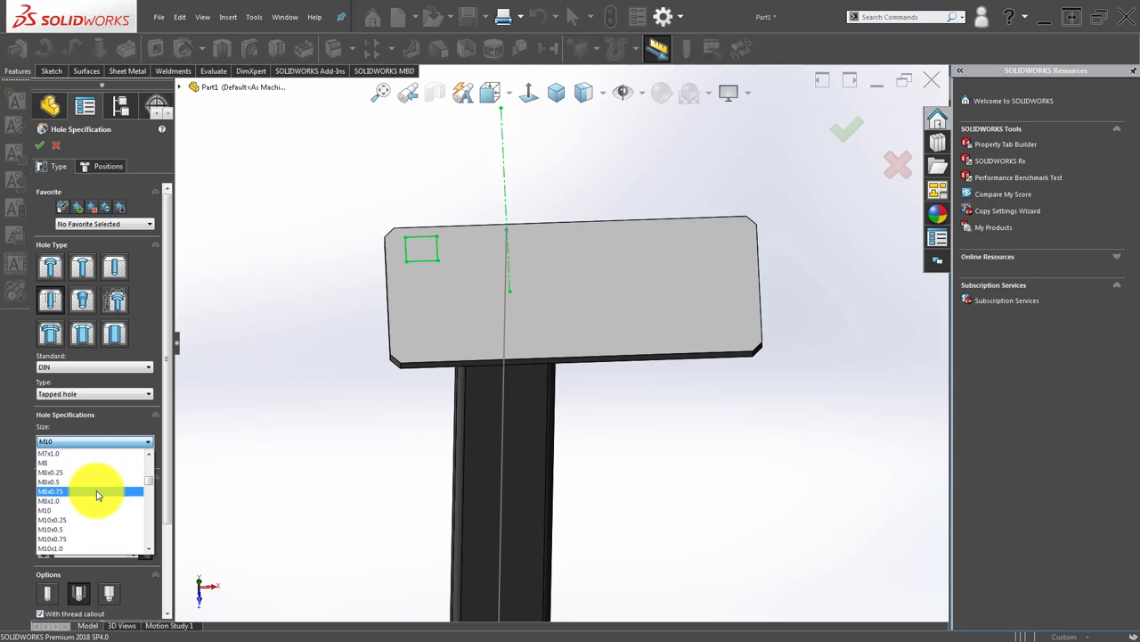
pyautogui.click(98, 492)
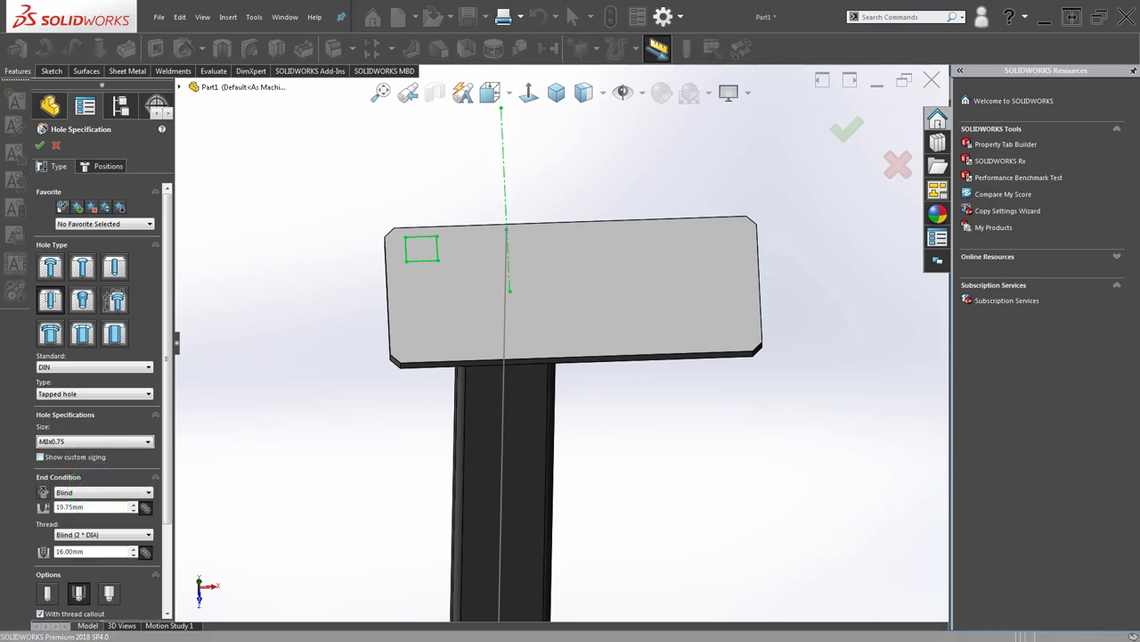
# Place the M8x0.75 tapped holes on the rectangle's corners on the plate top, Through All.
pyautogui.click(107, 168)
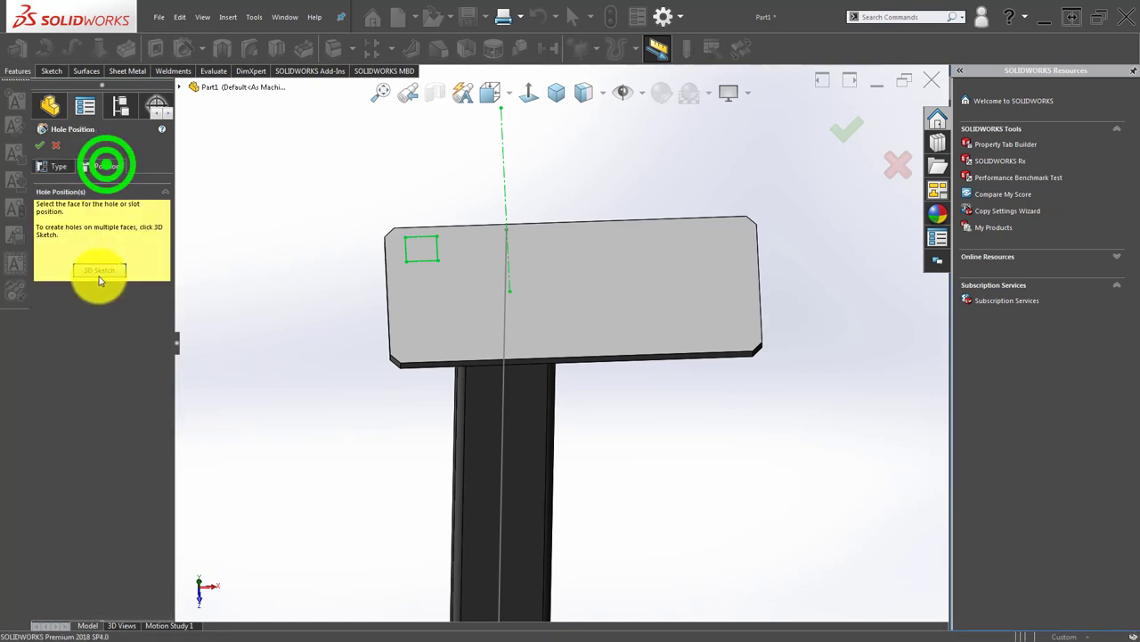
pyautogui.click(407, 242)
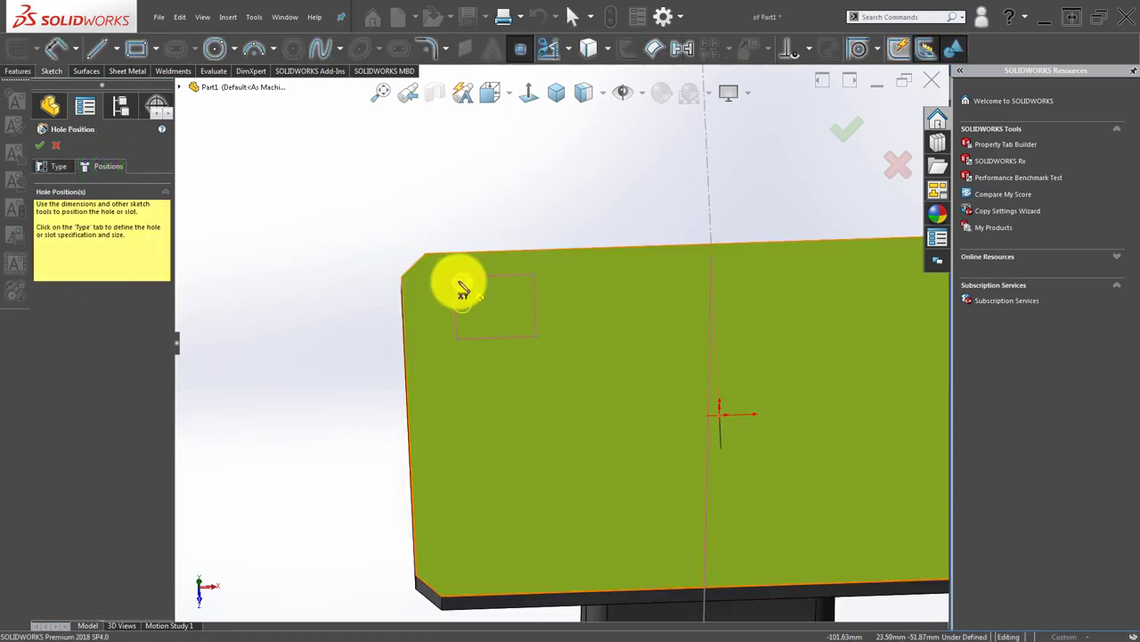
pyautogui.click(453, 277)
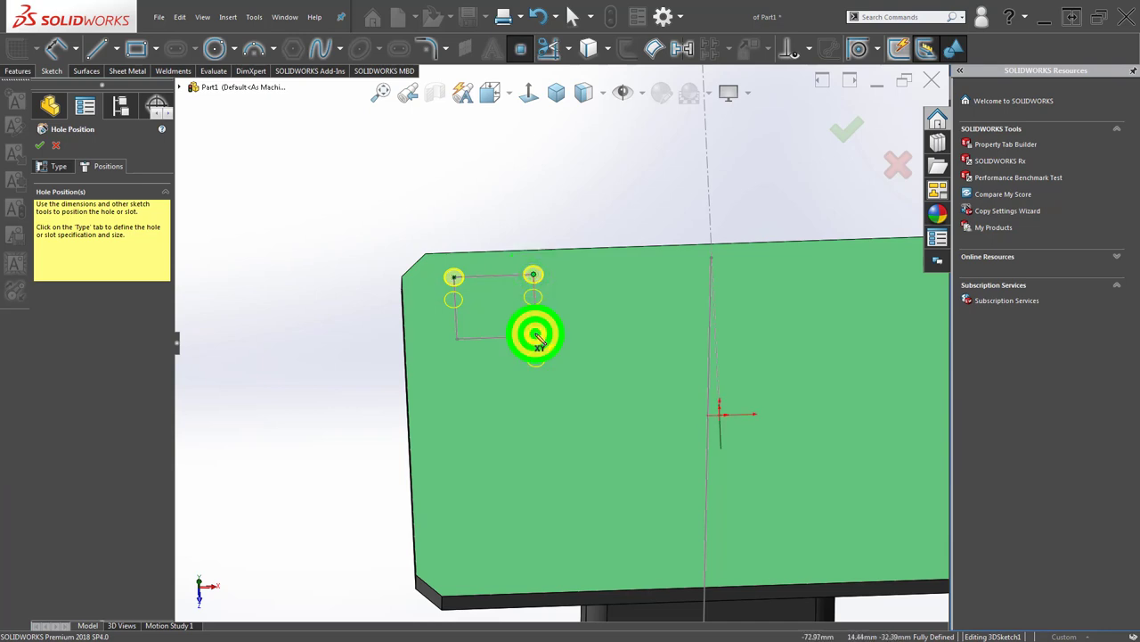
pyautogui.click(456, 338)
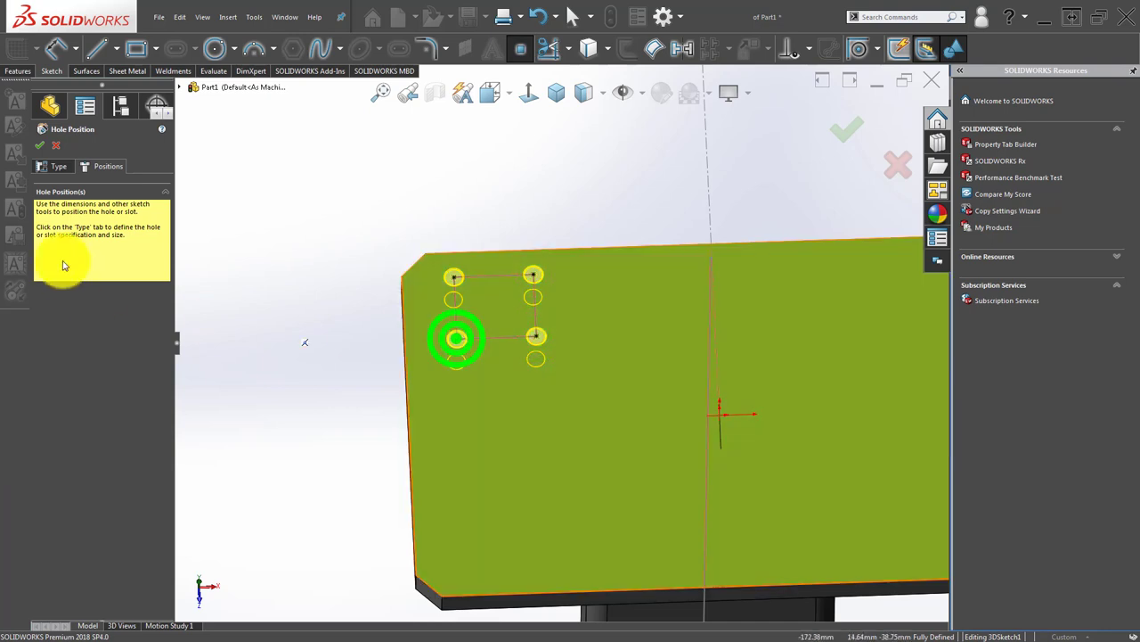
pyautogui.click(55, 173)
pyautogui.click(118, 493)
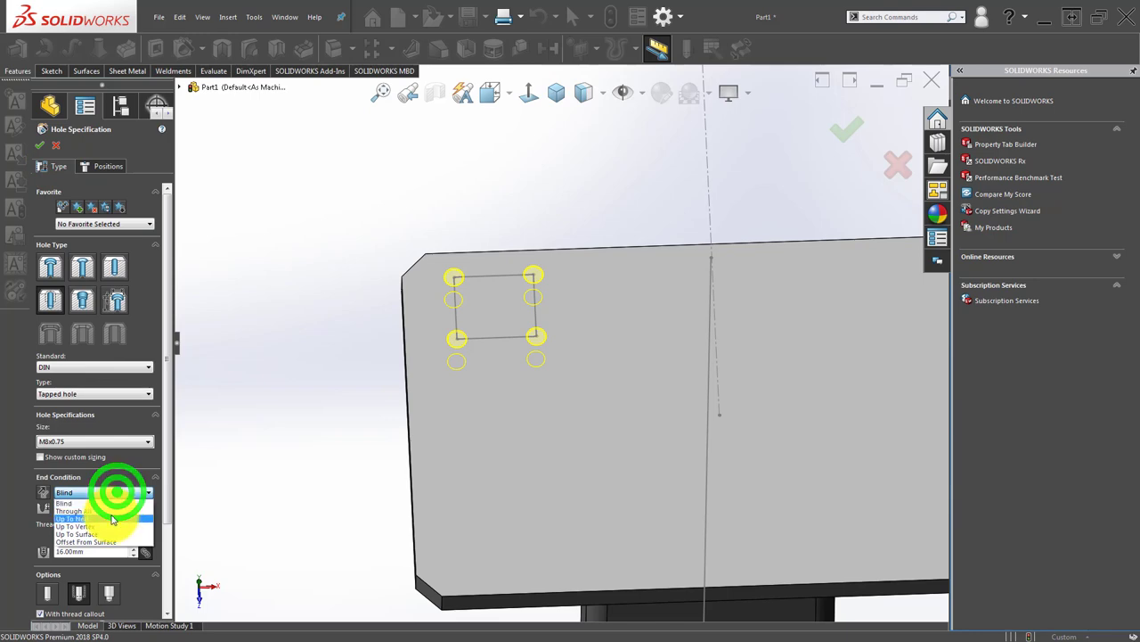
pyautogui.click(115, 511)
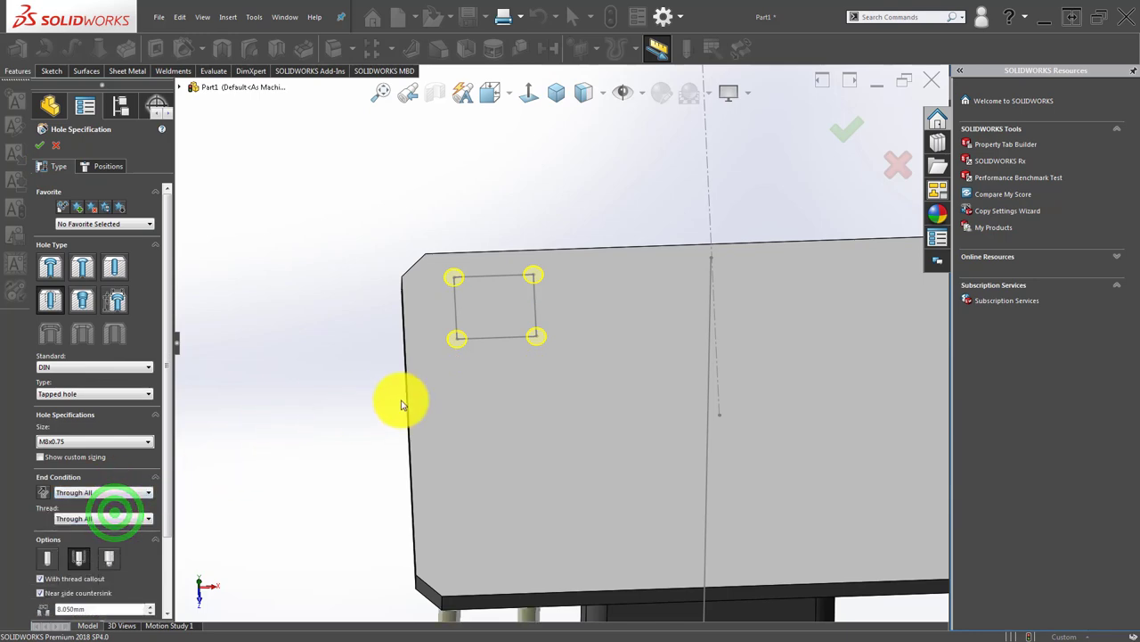
pyautogui.click(846, 131)
pyautogui.moveTo(496, 327)
pyautogui.mouseDown(button='middle')
pyautogui.moveTo(517, 237)
pyautogui.moveTo(500, 172)
pyautogui.moveTo(496, 255)
pyautogui.moveTo(431, 299)
pyautogui.mouseUp(button='middle')
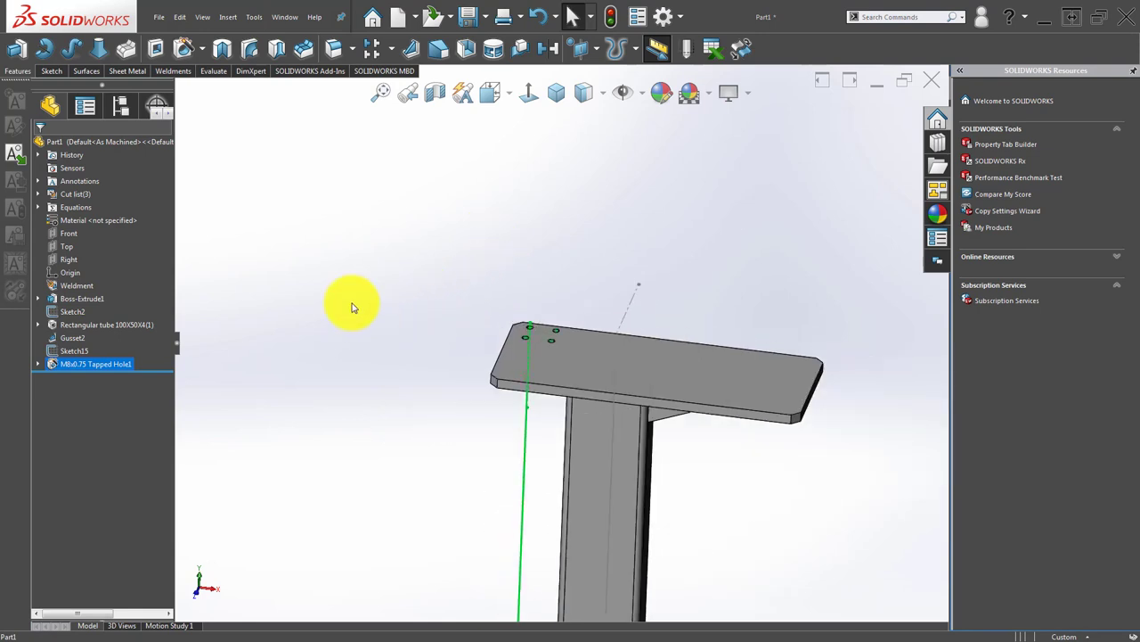
pyautogui.click(396, 55)
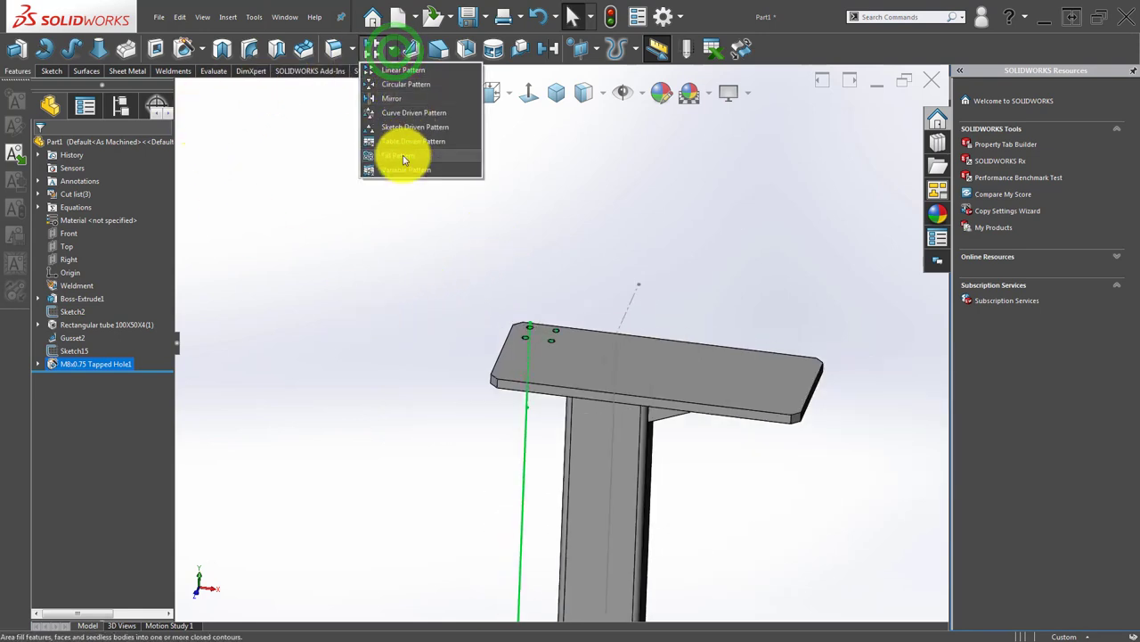
# Mirror M8x0.75 Tapped Hole1 about the Right plane to the plate's opposite end.
pyautogui.click(417, 102)
pyautogui.moveTo(543, 377)
pyautogui.mouseDown(button='middle')
pyautogui.moveTo(560, 319)
pyautogui.moveTo(573, 369)
pyautogui.mouseUp(button='middle')
pyautogui.click(123, 177)
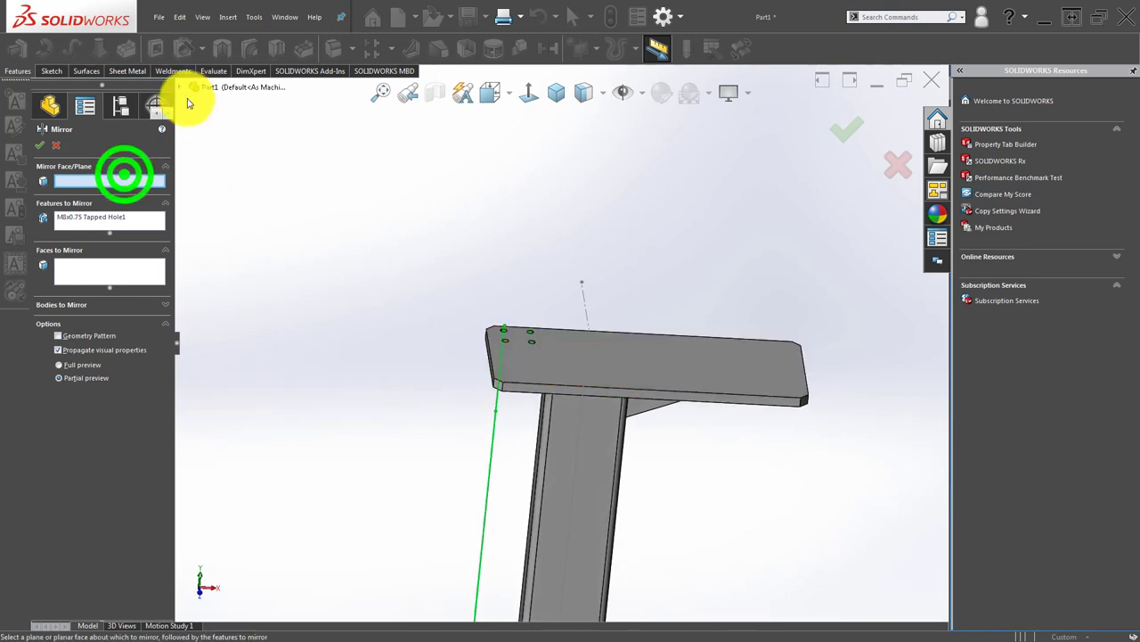
pyautogui.click(180, 87)
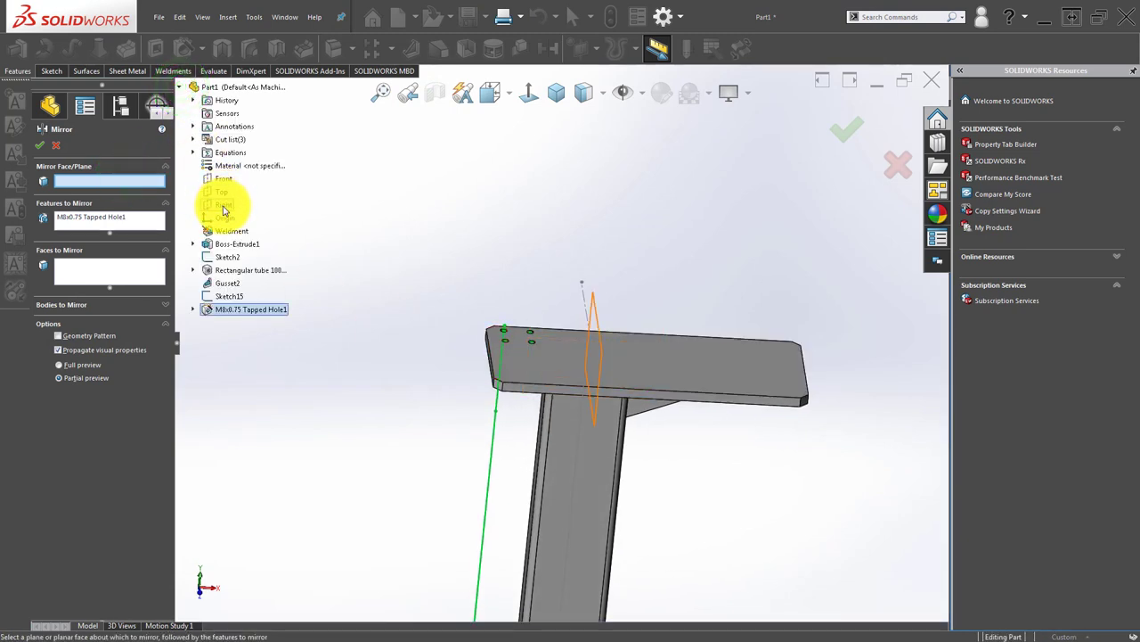
pyautogui.click(224, 204)
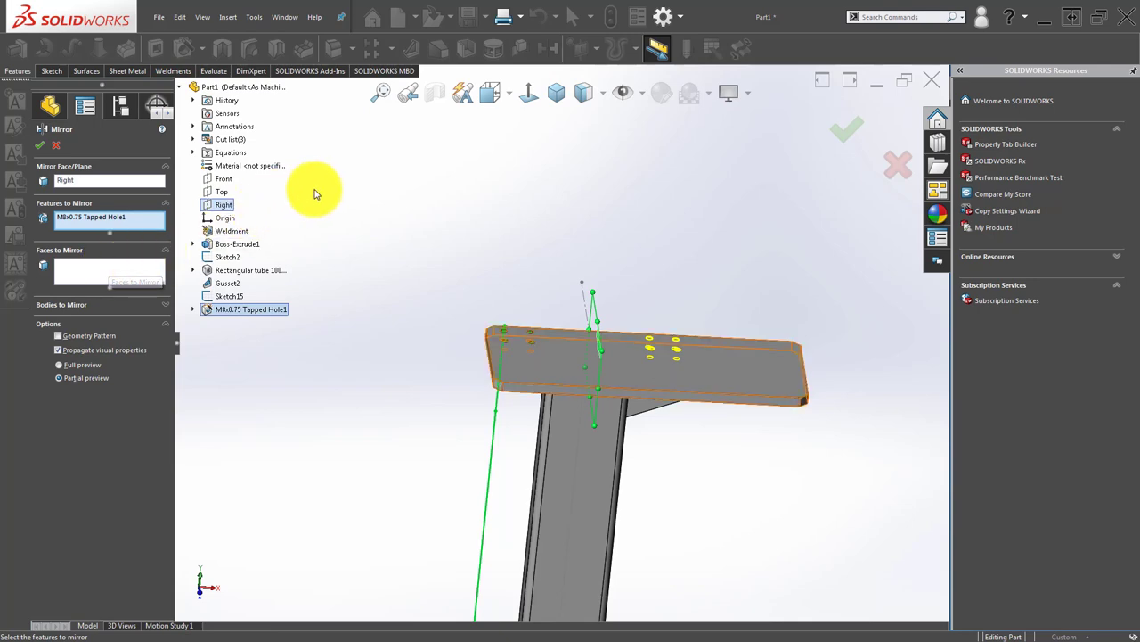
pyautogui.click(837, 129)
pyautogui.moveTo(698, 535)
pyautogui.mouseDown(button='middle')
pyautogui.moveTo(632, 298)
pyautogui.moveTo(575, 205)
pyautogui.moveTo(573, 170)
pyautogui.mouseUp(button='middle')
pyautogui.scroll(-2, 687, 339)
pyautogui.scroll(-2, 764, 433)
# Orbit around the model to inspect the gusset beneath the plate.
pyautogui.scroll(-3, 706, 402)
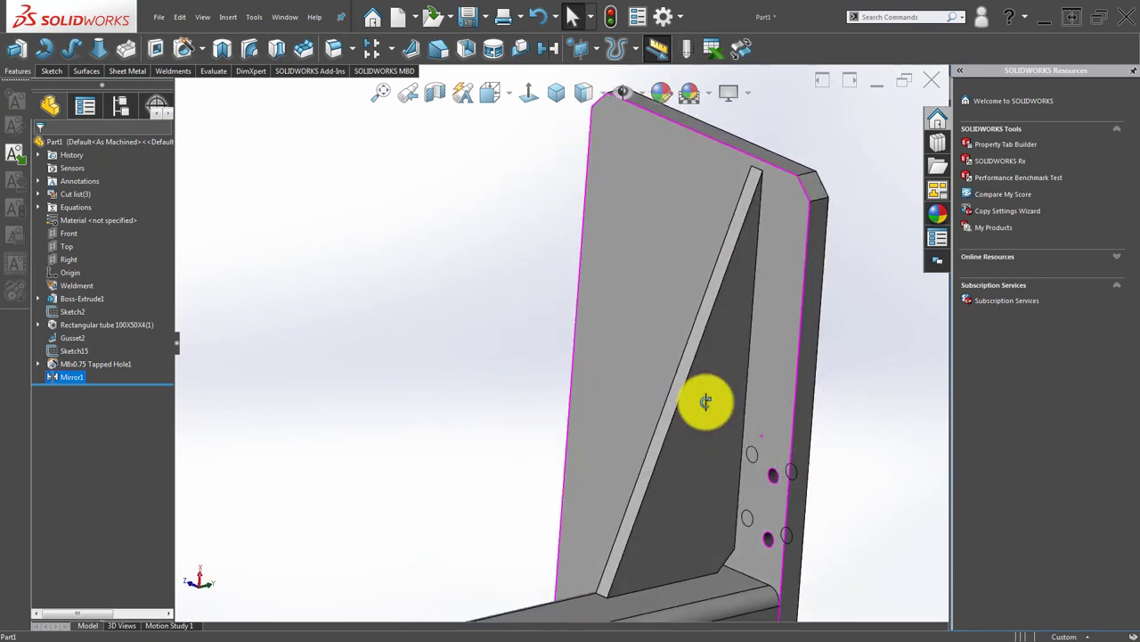
pyautogui.moveTo(705, 402)
pyautogui.mouseDown(button='middle')
pyautogui.moveTo(578, 478)
pyautogui.moveTo(507, 469)
pyautogui.moveTo(553, 458)
pyautogui.moveTo(692, 364)
pyautogui.moveTo(736, 351)
pyautogui.mouseUp(button='middle')
pyautogui.click(724, 480)
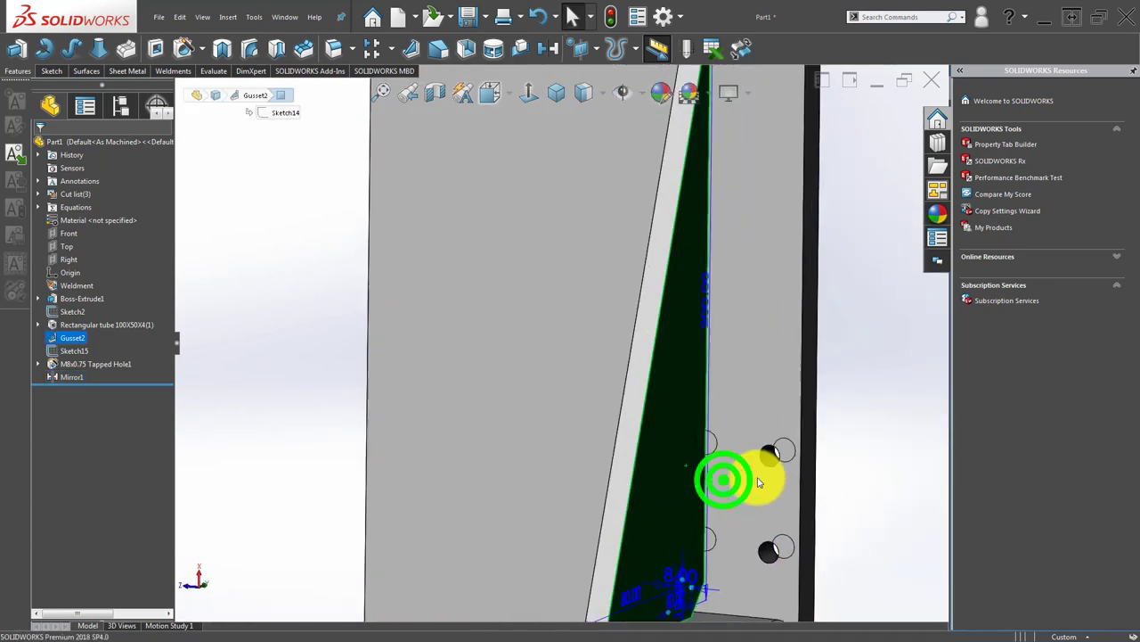
pyautogui.moveTo(759, 482)
pyautogui.mouseDown(button='middle')
pyautogui.moveTo(704, 438)
pyautogui.moveTo(768, 611)
pyautogui.moveTo(638, 462)
pyautogui.moveTo(662, 433)
pyautogui.moveTo(636, 463)
pyautogui.moveTo(633, 588)
pyautogui.moveTo(624, 505)
pyautogui.moveTo(660, 453)
pyautogui.moveTo(599, 443)
pyautogui.mouseUp(button='middle')
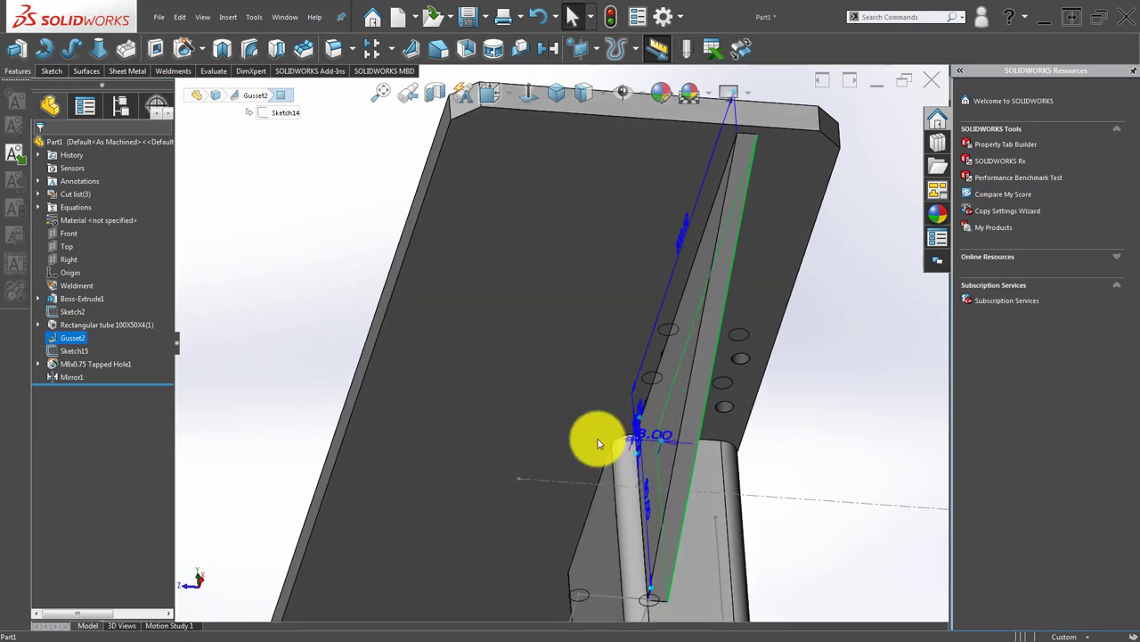
pyautogui.click(270, 276)
pyautogui.moveTo(650, 387)
pyautogui.mouseDown(button='middle')
pyautogui.moveTo(680, 382)
pyautogui.moveTo(682, 628)
pyautogui.moveTo(636, 395)
pyautogui.moveTo(636, 433)
pyautogui.moveTo(657, 428)
pyautogui.mouseUp(button='middle')
# Edit Gusset2 to add a 10 mm location offset.
pyautogui.click(651, 435)
pyautogui.keyDown('ctrl'); pyautogui.click(699, 360); pyautogui.keyUp('ctrl')
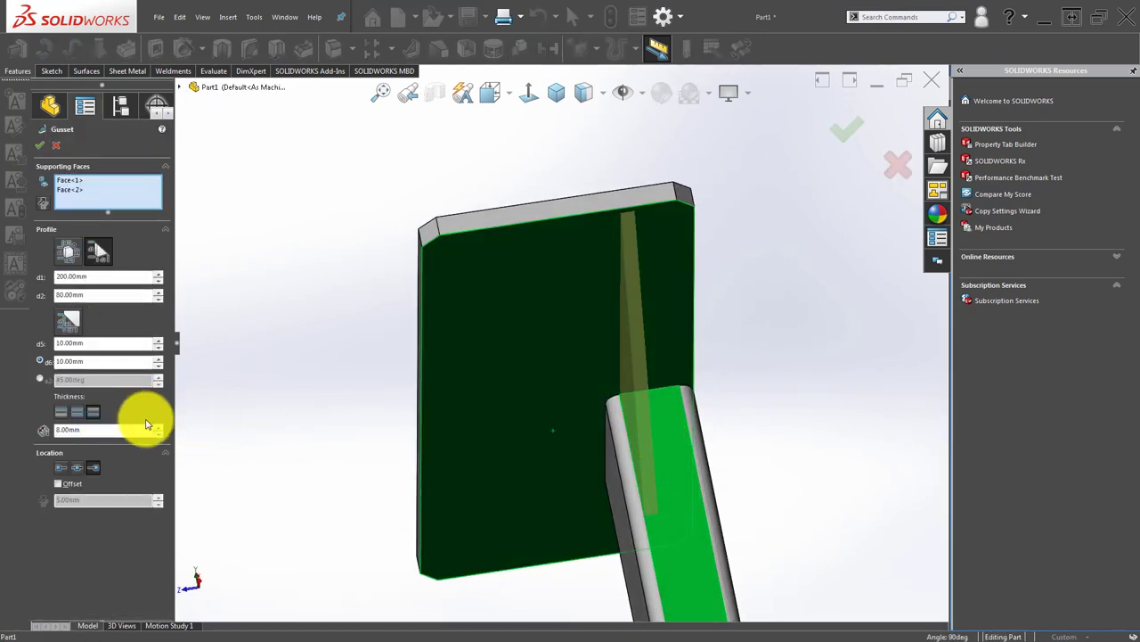
pyautogui.click(67, 484)
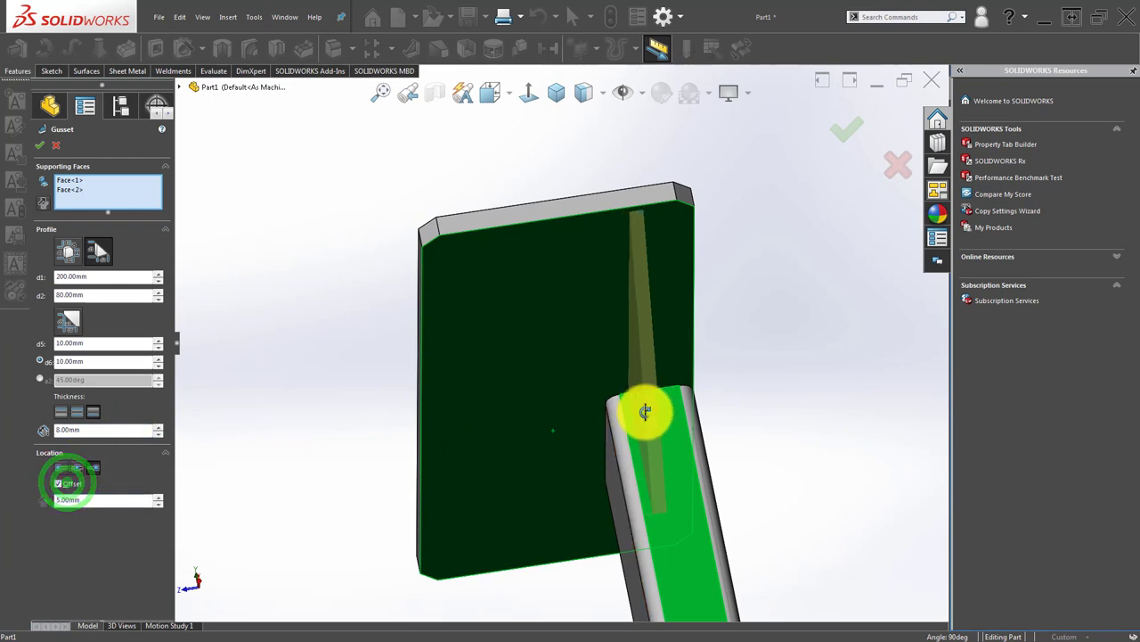
pyautogui.doubleClick(132, 498)
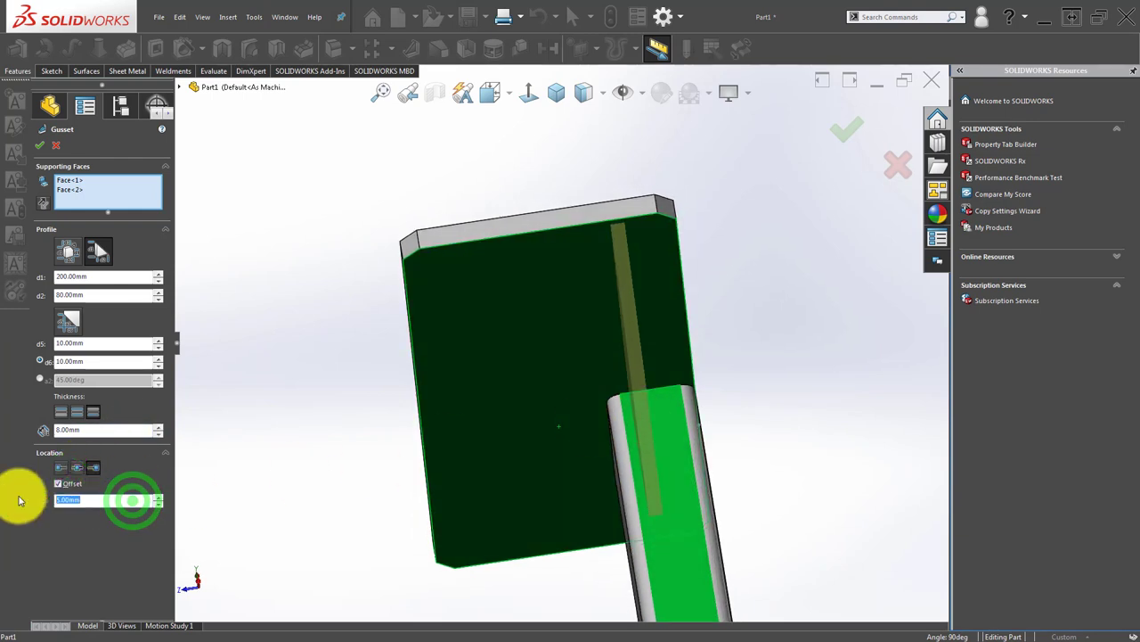
pyautogui.write('10')
pyautogui.press('Return')
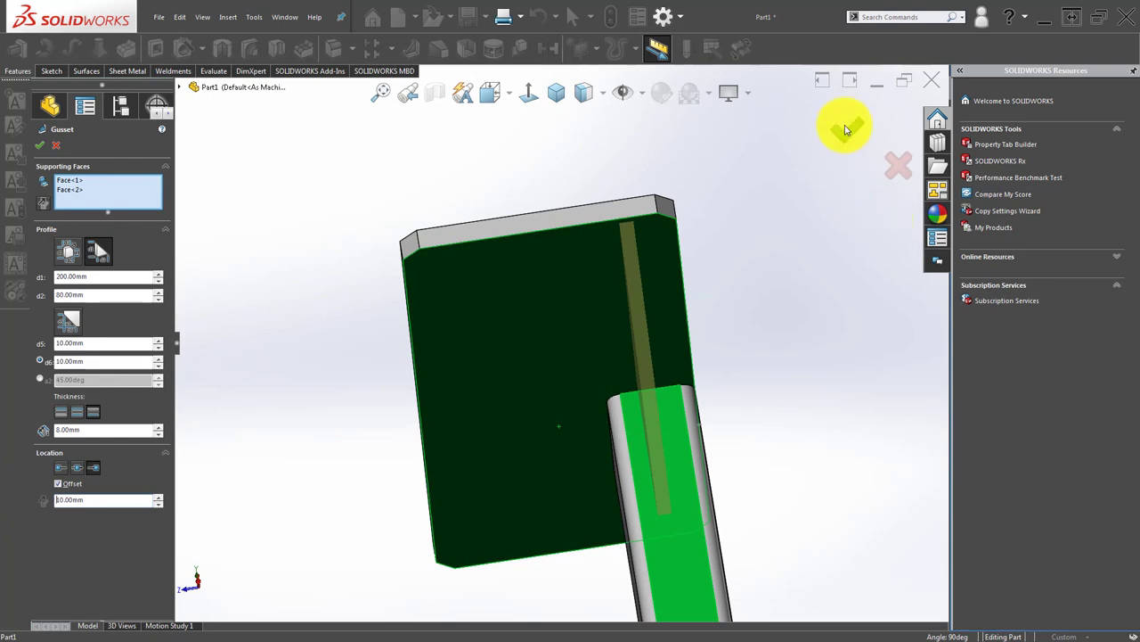
pyautogui.click(845, 130)
pyautogui.moveTo(805, 281)
pyautogui.mouseDown(button='middle')
pyautogui.moveTo(592, 243)
pyautogui.moveTo(591, 268)
pyautogui.mouseUp(button='middle')
pyautogui.scroll(5, 592, 338)
pyautogui.scroll(2, 593, 365)
# Start a sketch face-on to the plate top and draw a corner rectangle near its lower edge.
pyautogui.moveTo(594, 364); pyautogui.dragTo(529, 335, button='middle')
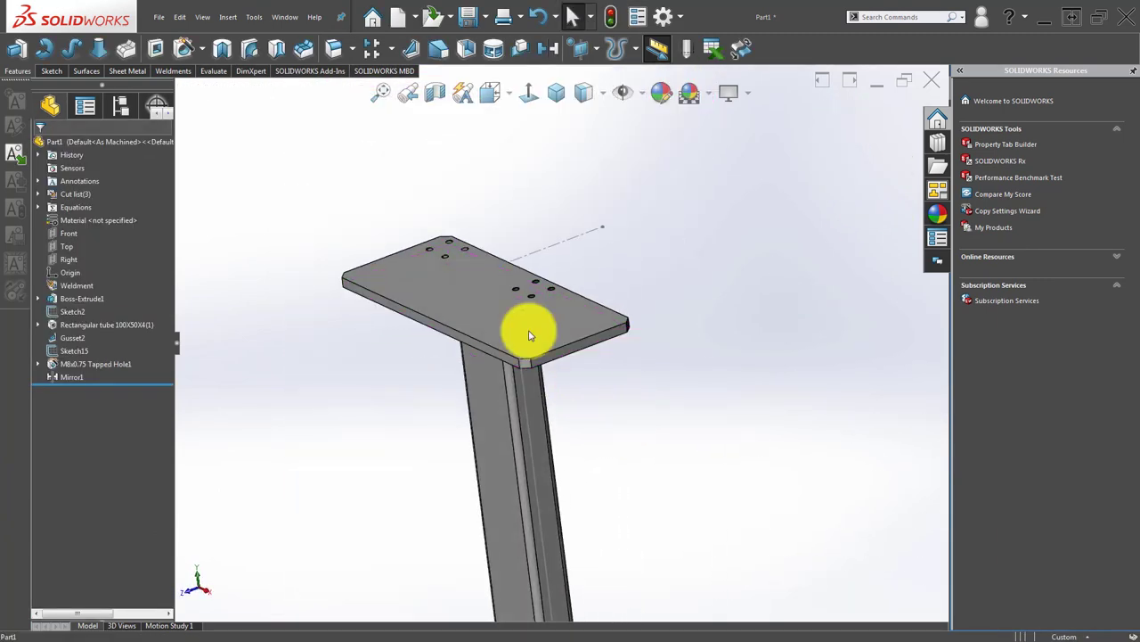
pyautogui.scroll(-3, 529, 335)
pyautogui.moveTo(502, 285)
pyautogui.mouseDown(button='middle')
pyautogui.moveTo(594, 262)
pyautogui.moveTo(590, 330)
pyautogui.moveTo(447, 368)
pyautogui.mouseUp(button='middle')
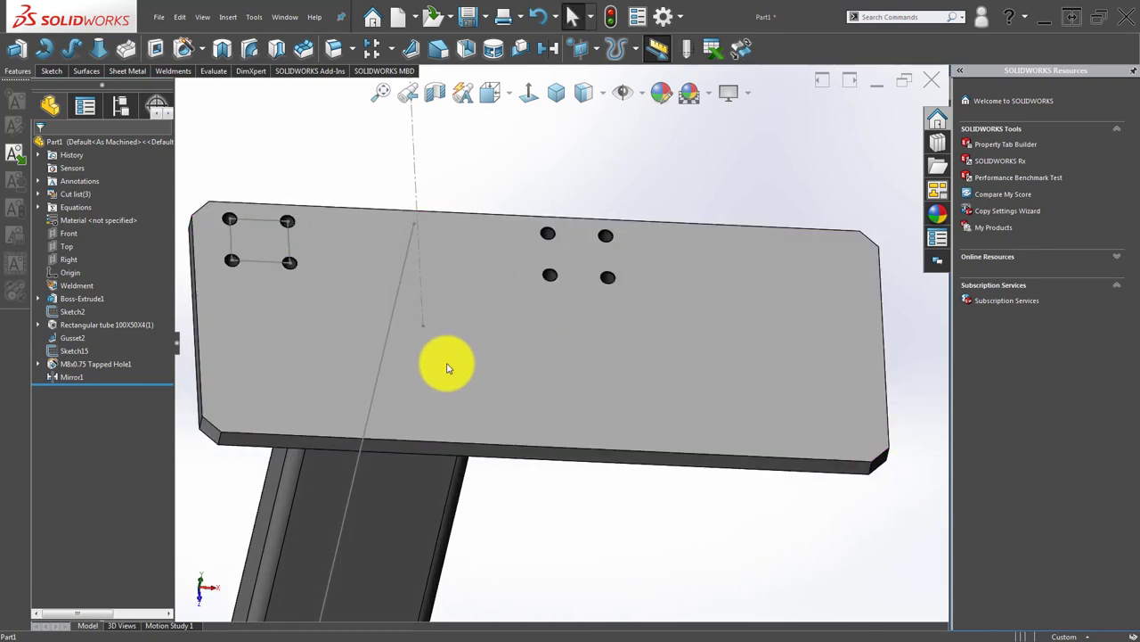
pyautogui.click(447, 365)
pyautogui.click(504, 331)
pyautogui.click(529, 91)
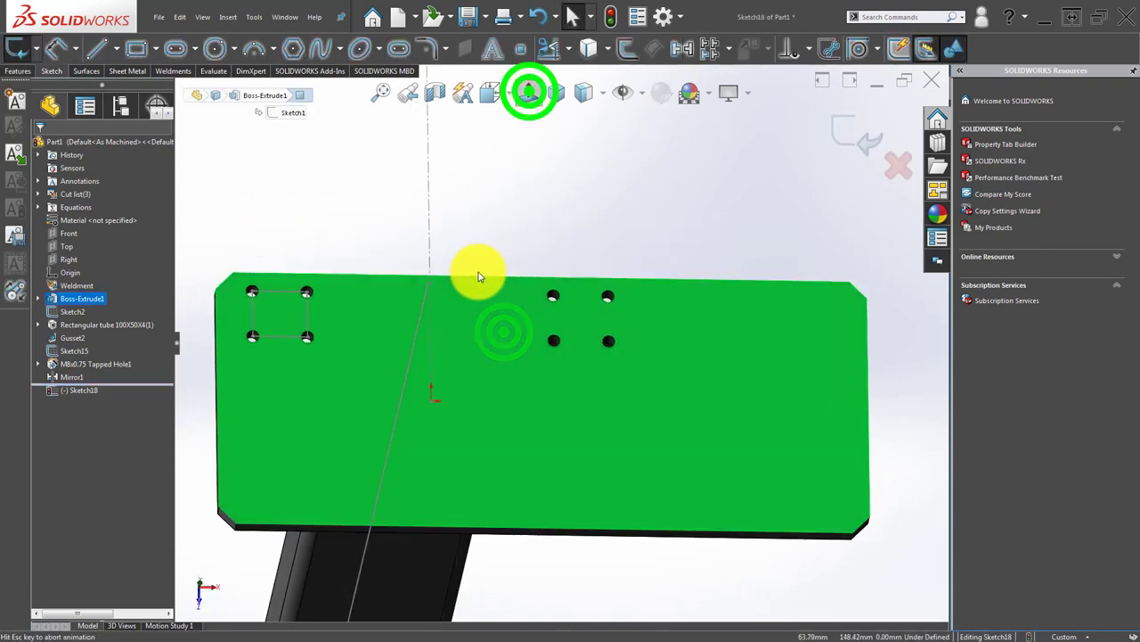
pyautogui.click(522, 269)
pyautogui.click(145, 47)
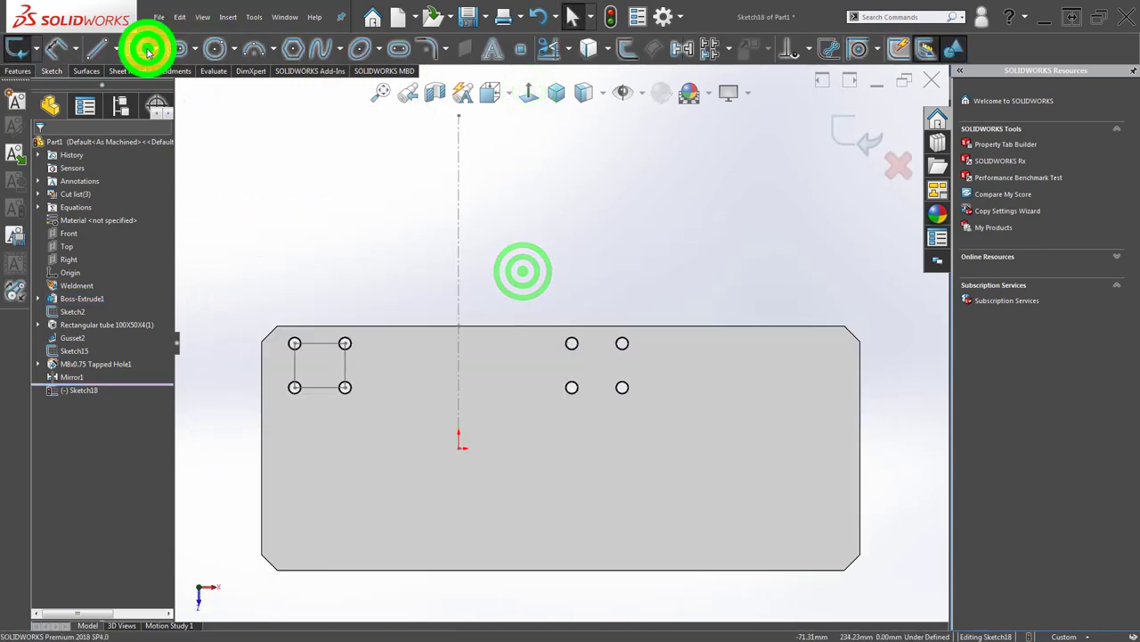
pyautogui.click(418, 463)
pyautogui.click(532, 535)
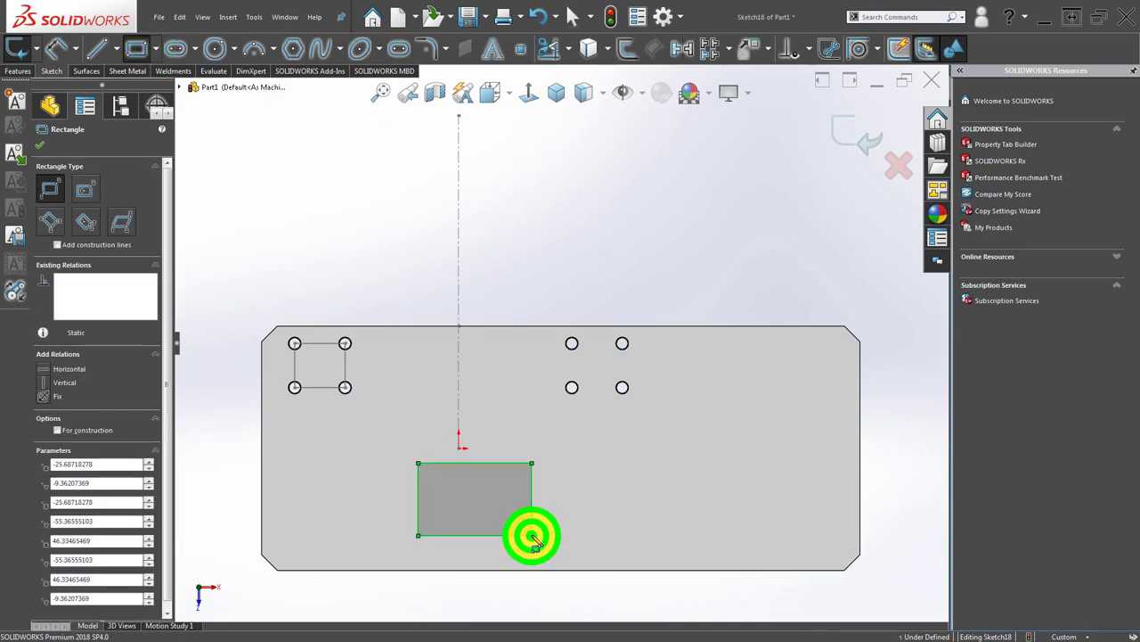
pyautogui.press('Escape')
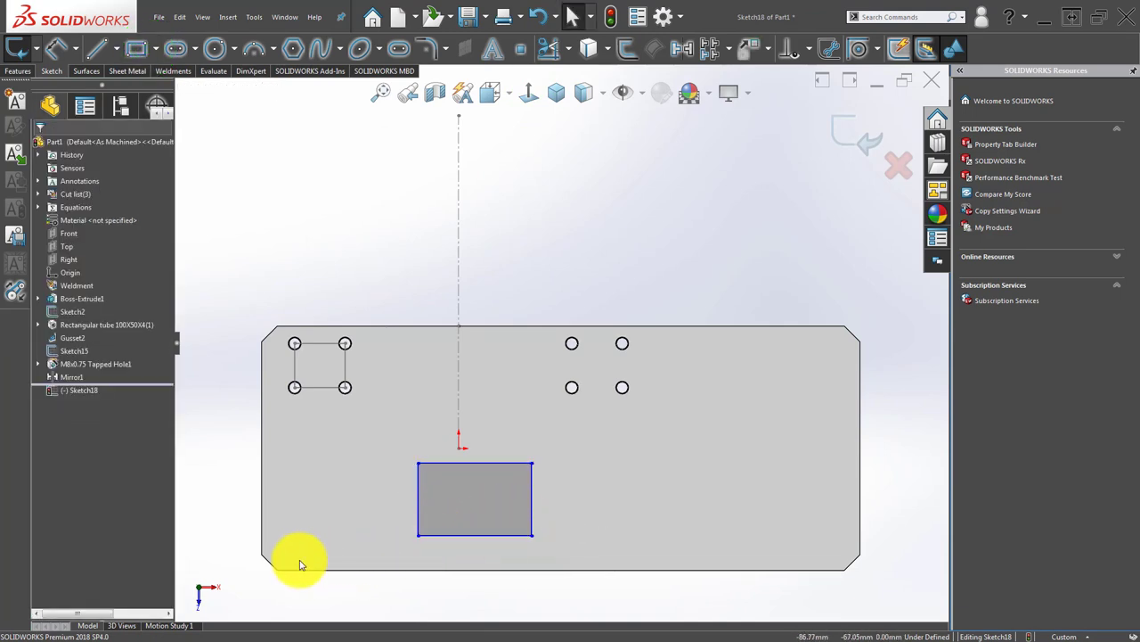
# Dimension the rectangle 100 wide and 44 tall.
pyautogui.press('d')
pyautogui.click(486, 535)
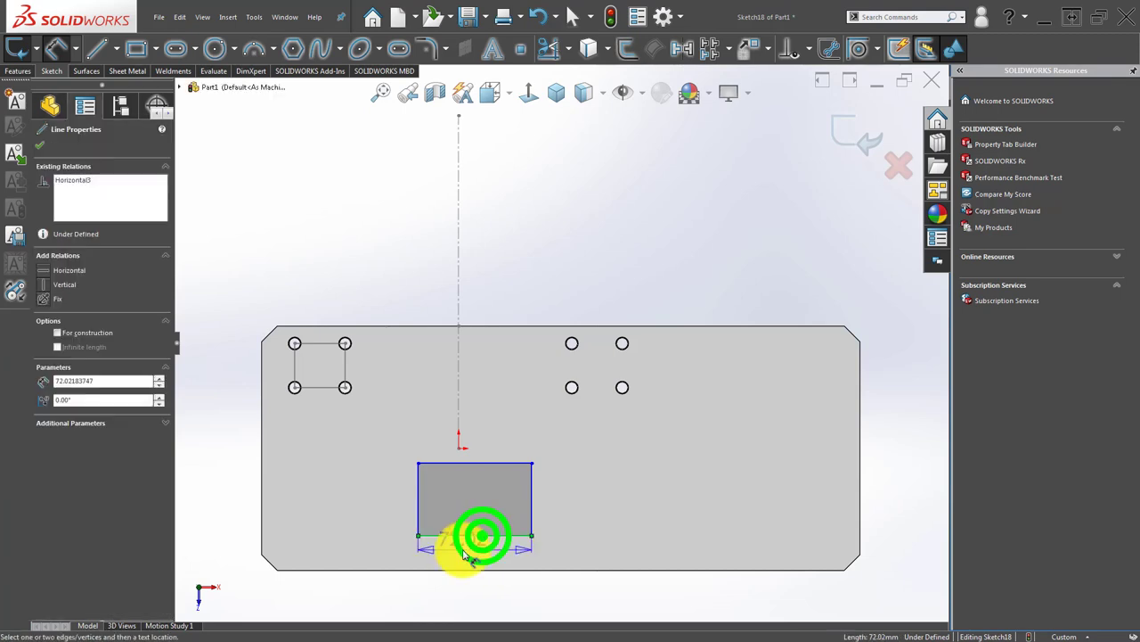
pyautogui.click(466, 545)
pyautogui.write('100')
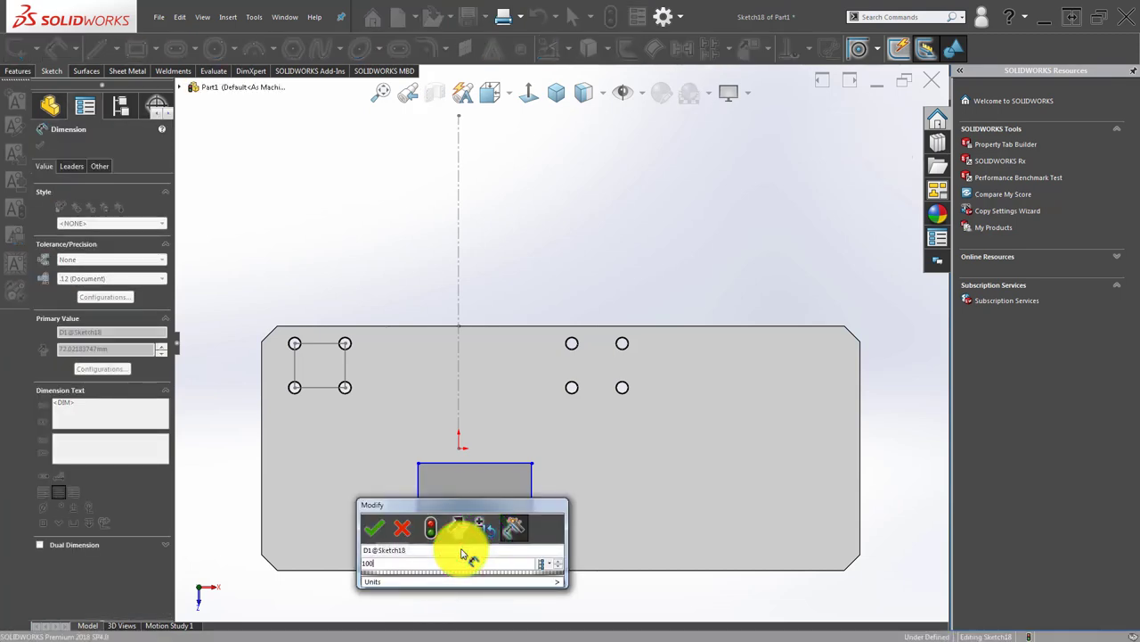
pyautogui.press('Return')
pyautogui.click(418, 500)
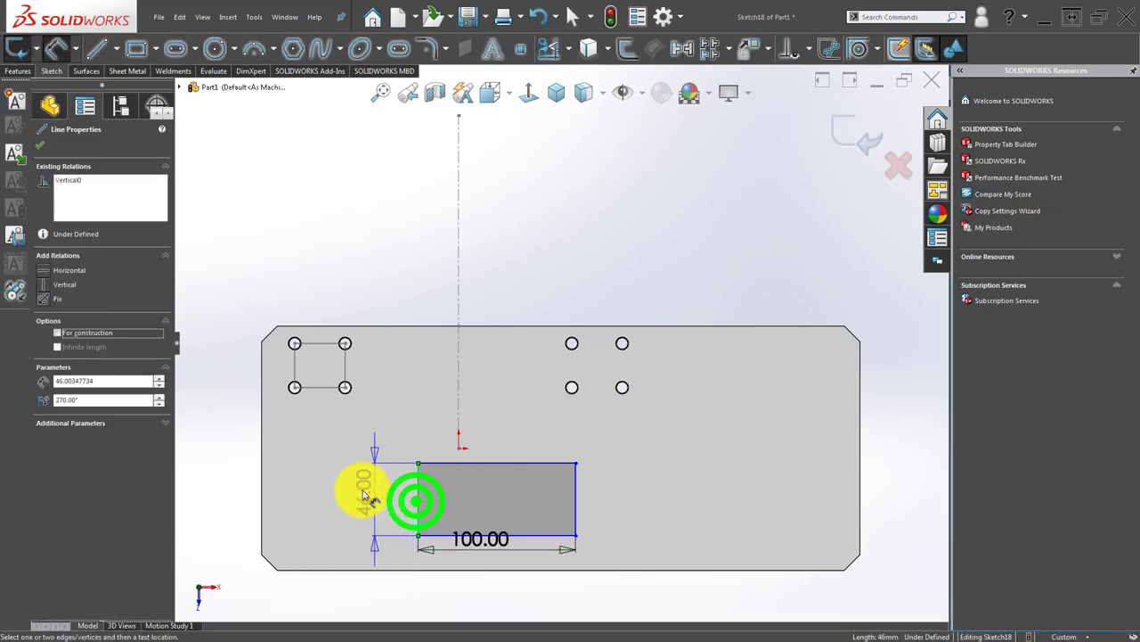
pyautogui.click(364, 494)
pyautogui.write('44')
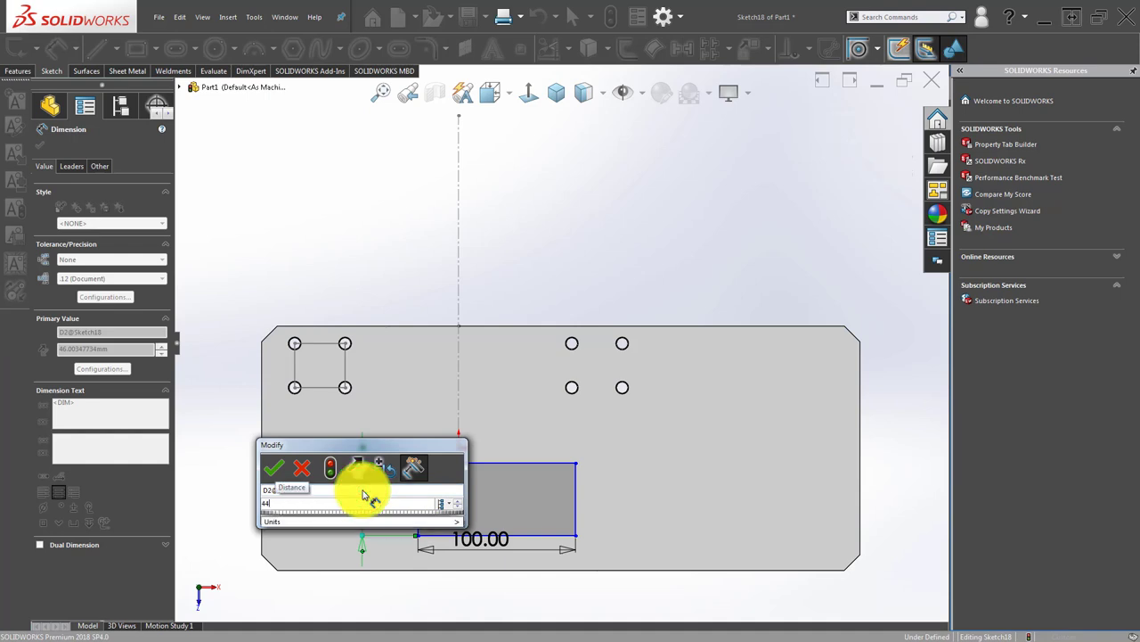
pyautogui.press('Return')
pyautogui.press('Escape')
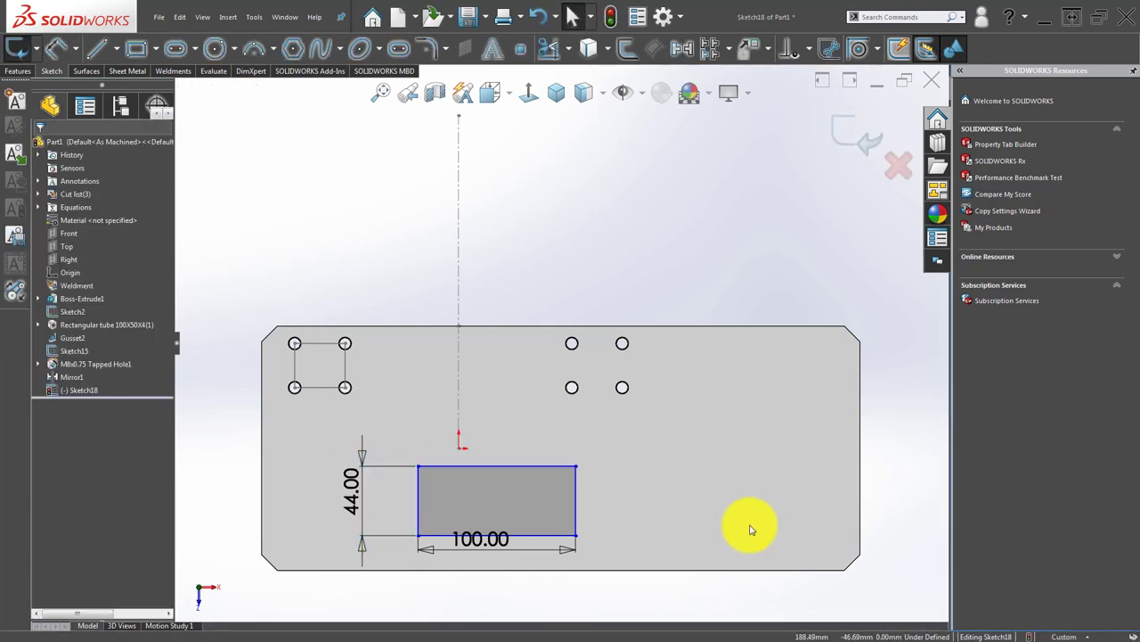
pyautogui.scroll(3, 619, 280)
pyautogui.click(529, 506)
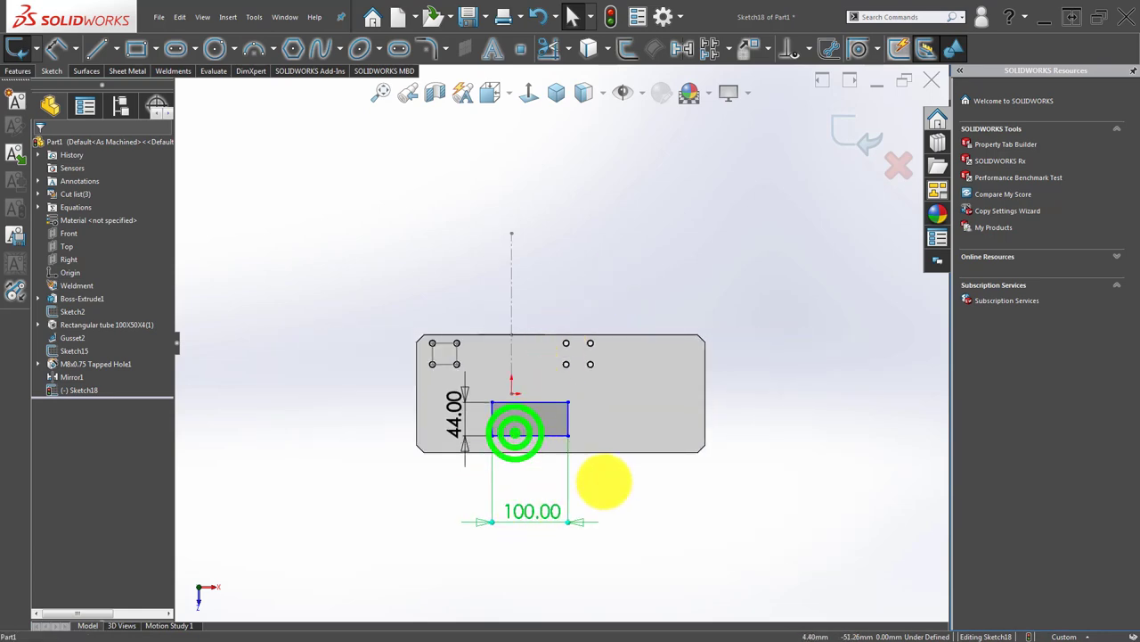
pyautogui.scroll(-3, 543, 432)
# Set the rectangle's bottom edge 24.50 from the plate's lower edge.
pyautogui.click(574, 425)
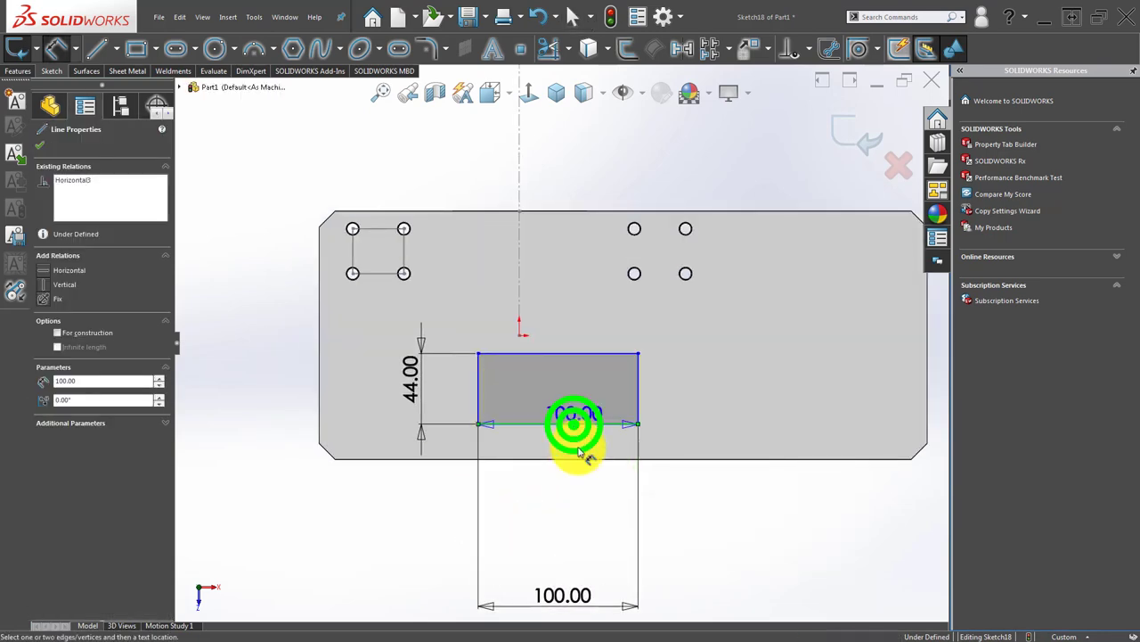
pyautogui.click(583, 459)
pyautogui.click(776, 452)
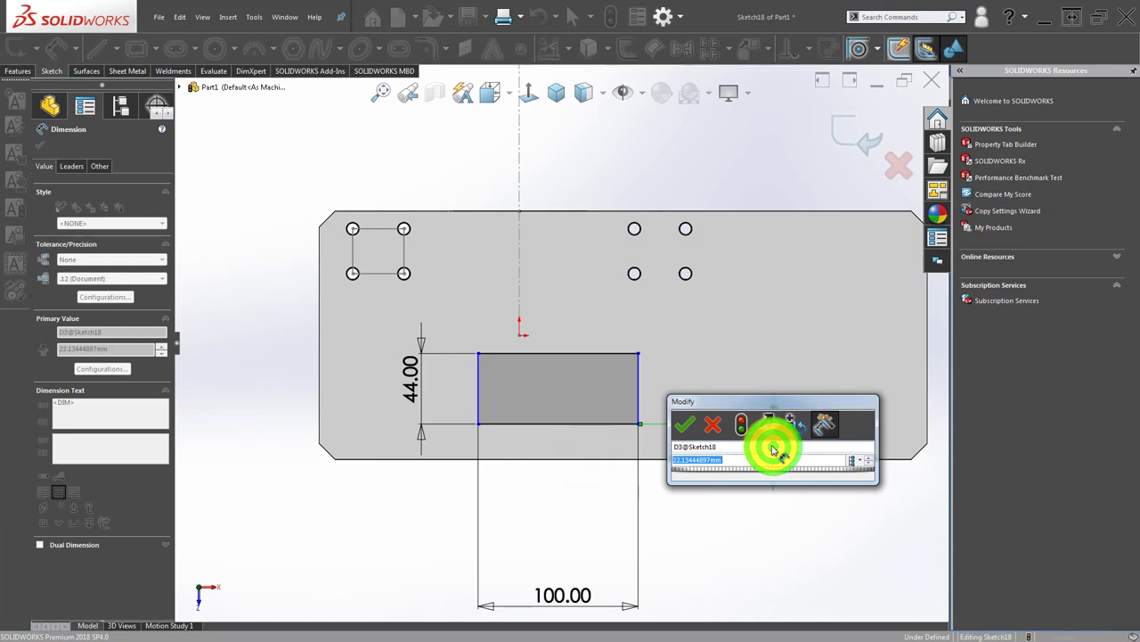
pyautogui.write('24.5')
pyautogui.press('Return')
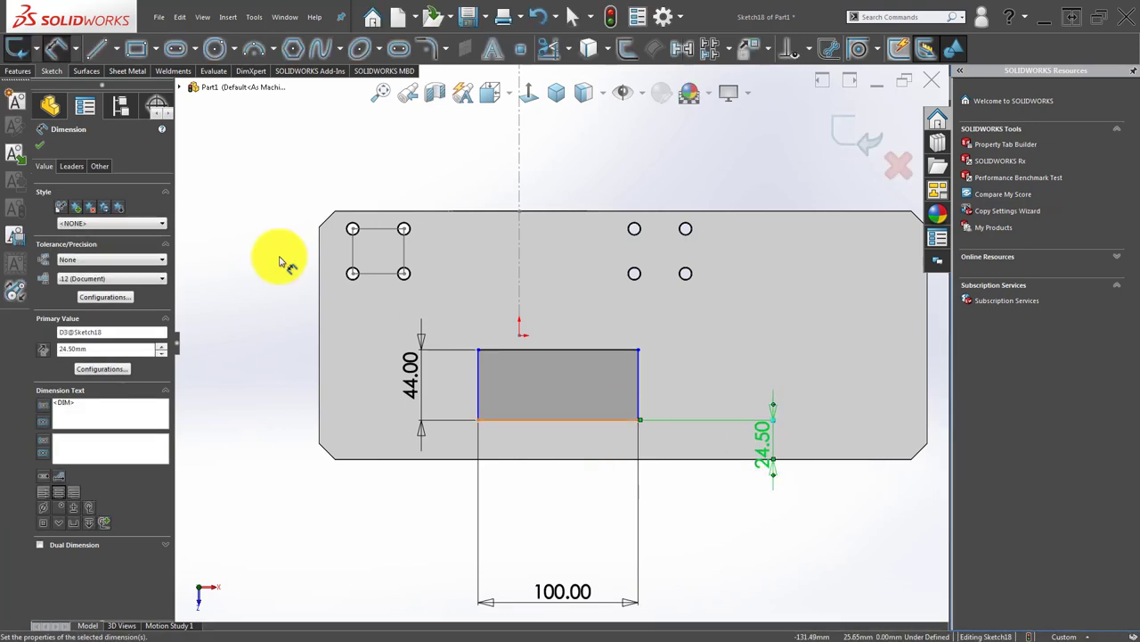
pyautogui.press('Escape')
# Add a vertical construction line to the origin to centre the rectangle, then exit the sketch.
pyautogui.click(107, 49)
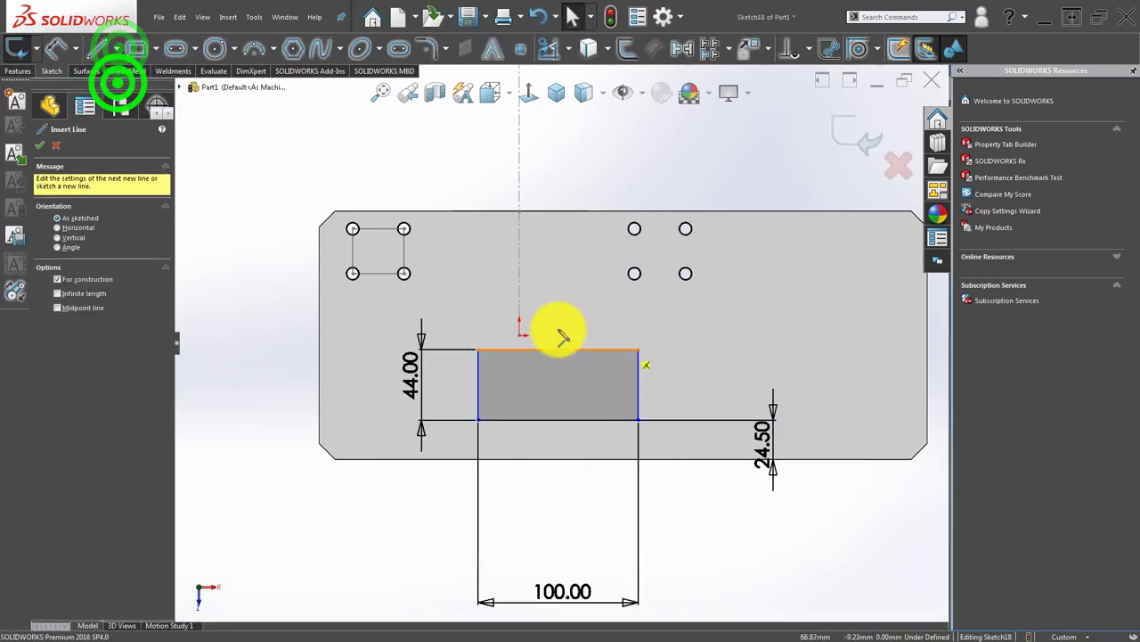
pyautogui.scroll(-2, 555, 330)
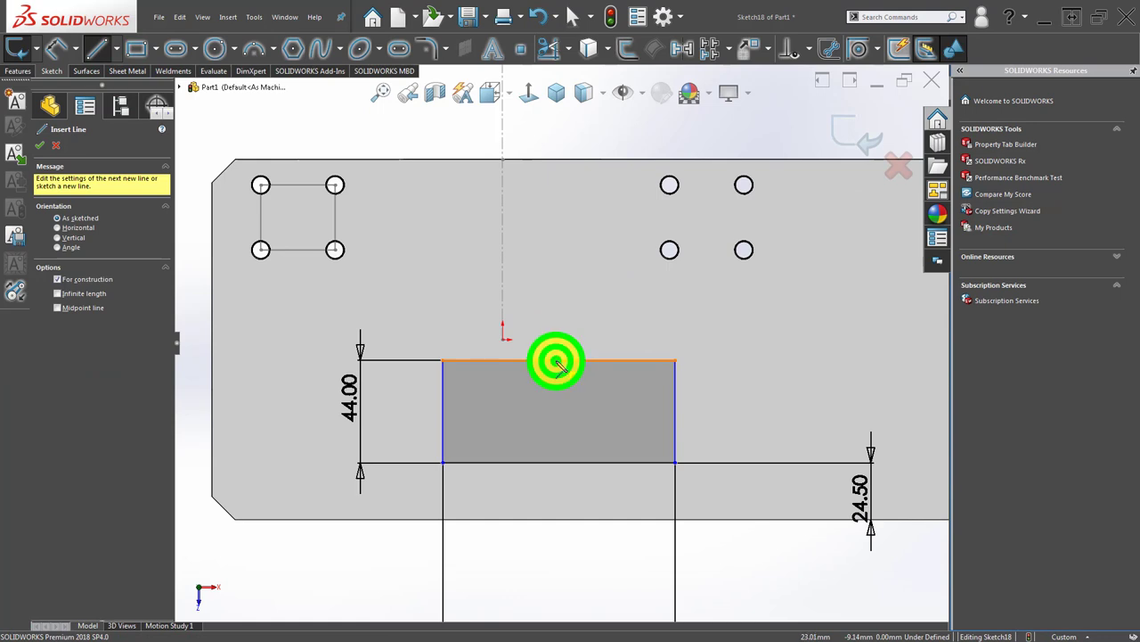
pyautogui.click(504, 339)
pyautogui.press('Escape')
pyautogui.click(541, 353)
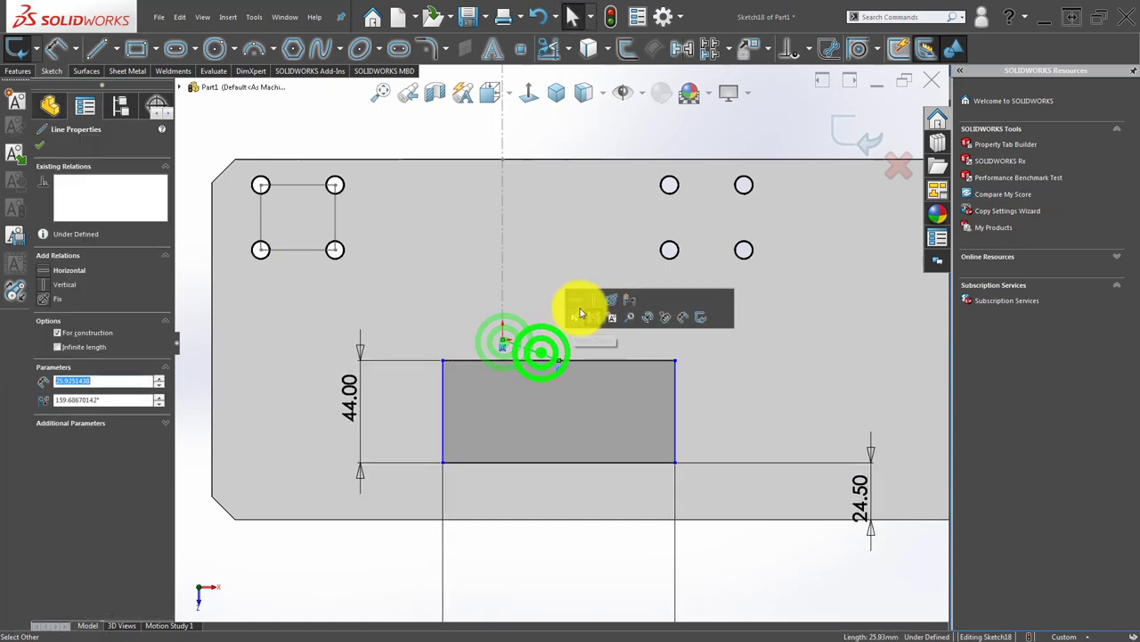
pyautogui.click(584, 303)
pyautogui.scroll(3, 532, 400)
pyautogui.click(672, 459)
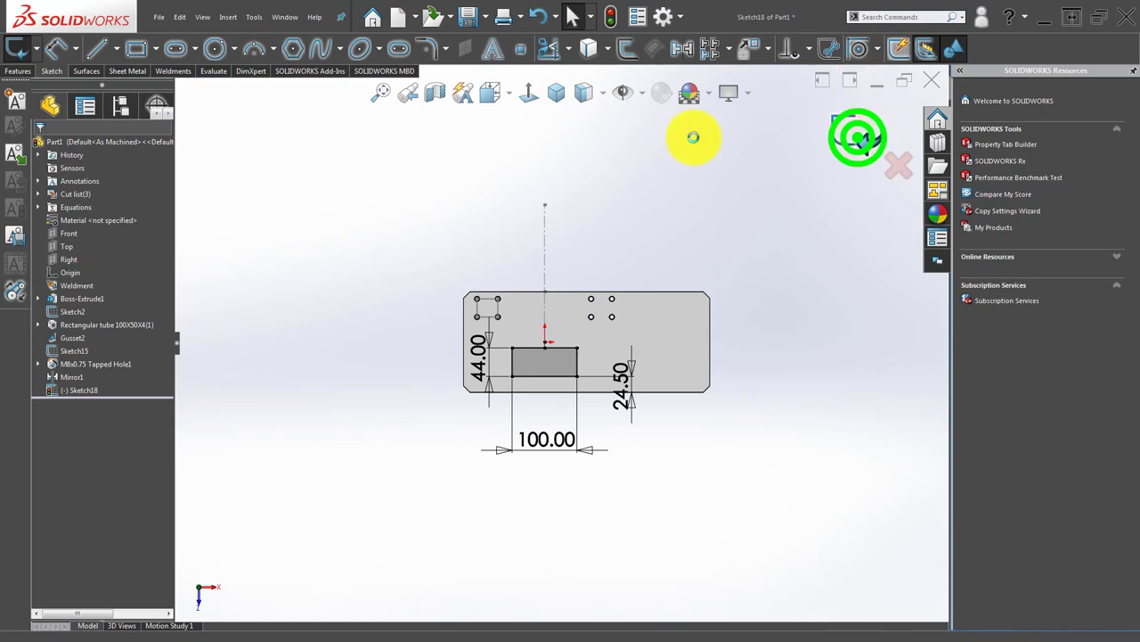
pyautogui.click(858, 136)
# Reopen Sketch18, the plate rectangle sketch, for editing.
pyautogui.click(424, 462)
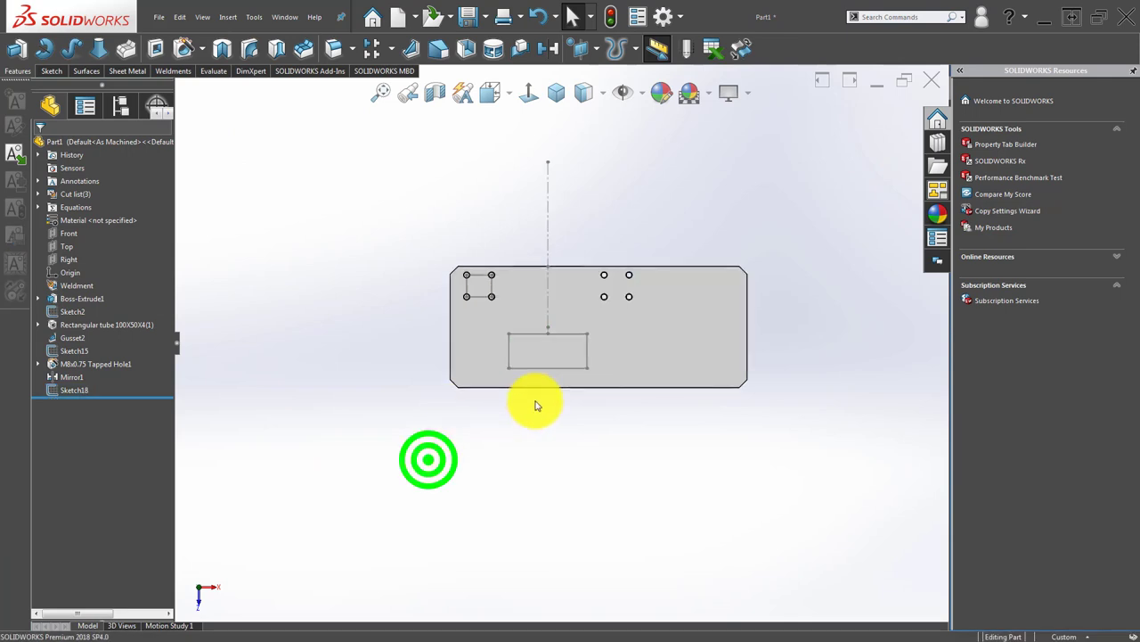
pyautogui.scroll(-3, 535, 401)
pyautogui.click(52, 70)
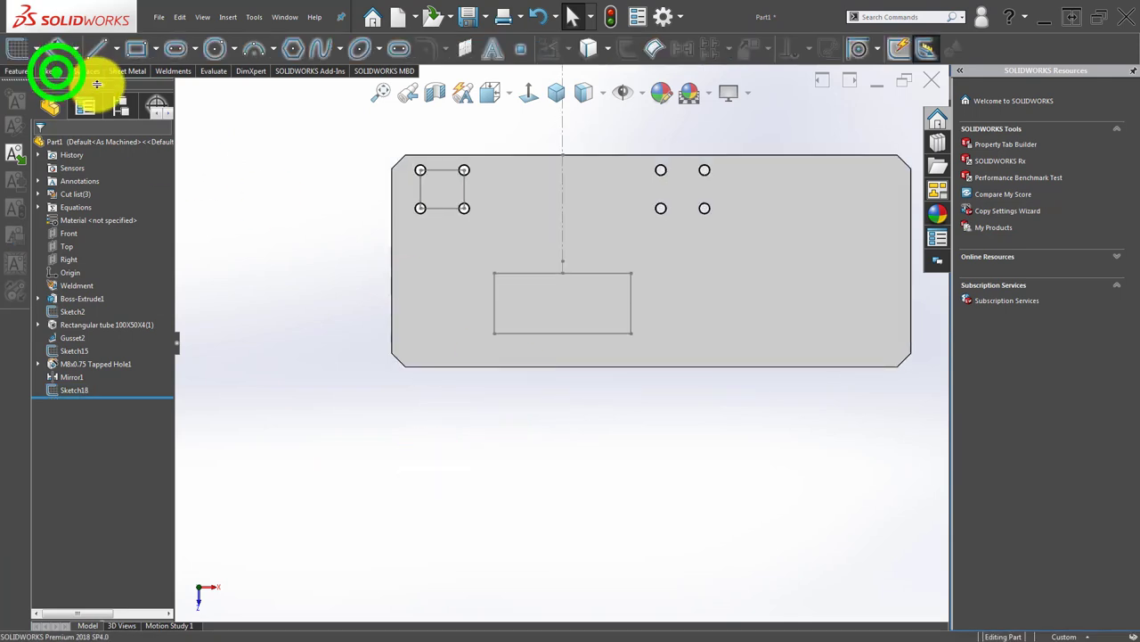
pyautogui.click(526, 279)
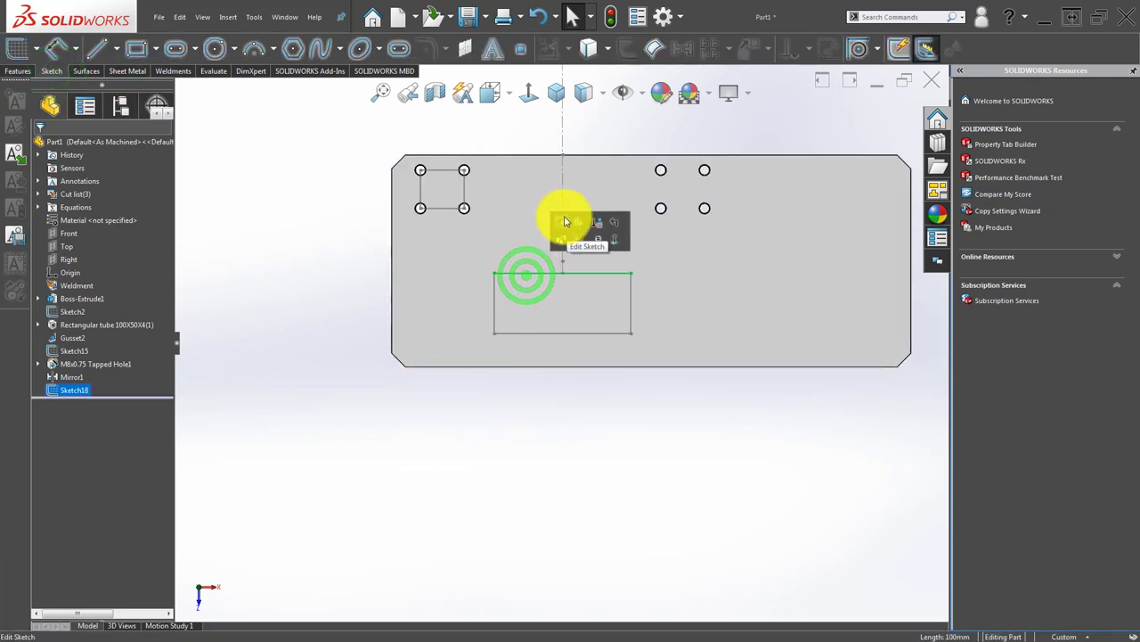
pyautogui.click(564, 219)
pyautogui.click(479, 448)
# Convert the rectangle's four edges into construction lines.
pyautogui.click(495, 312)
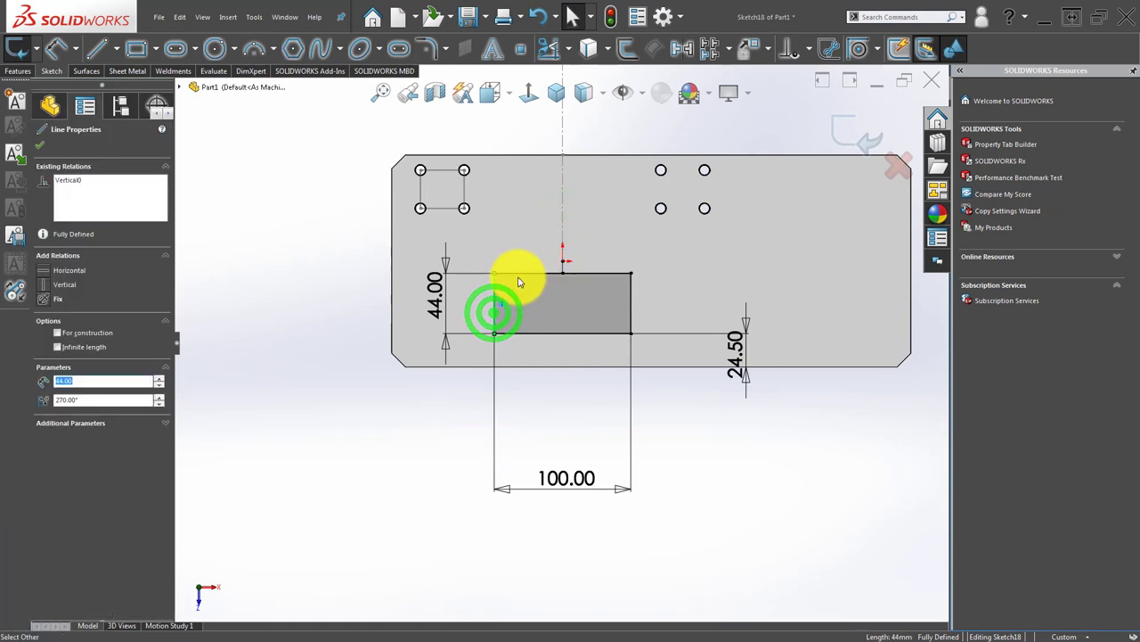
pyautogui.click(518, 275)
pyautogui.keyDown('ctrl'); pyautogui.click(630, 303); pyautogui.keyUp('ctrl')
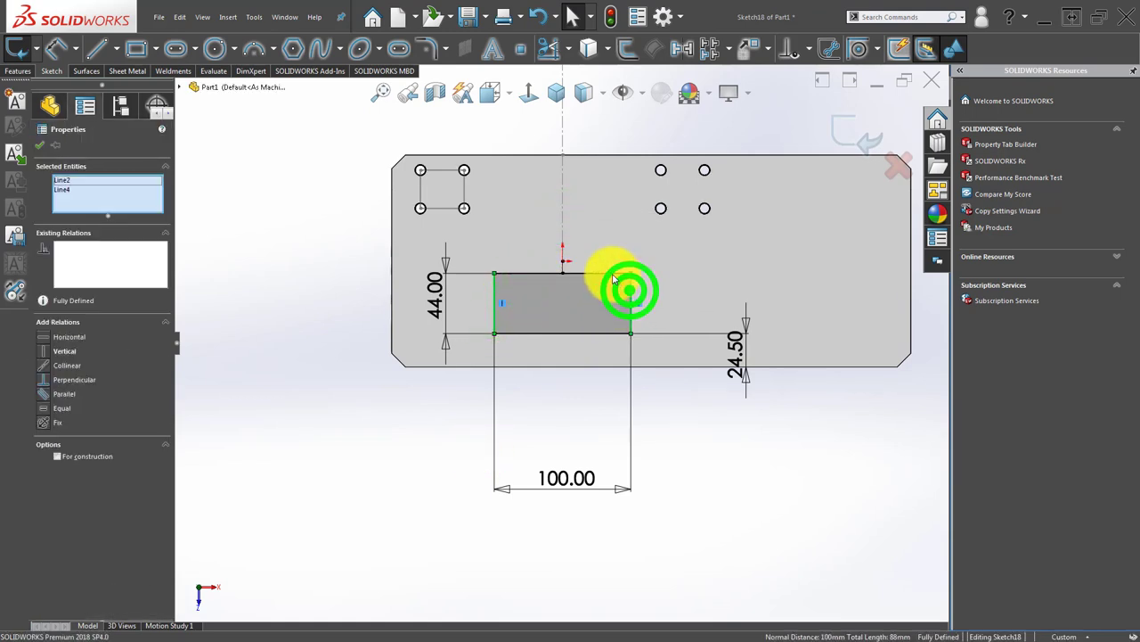
pyautogui.keyDown('ctrl'); pyautogui.click(612, 274); pyautogui.keyUp('ctrl')
pyautogui.keyDown('ctrl'); pyautogui.click(609, 334); pyautogui.keyUp('ctrl')
pyautogui.click(649, 298)
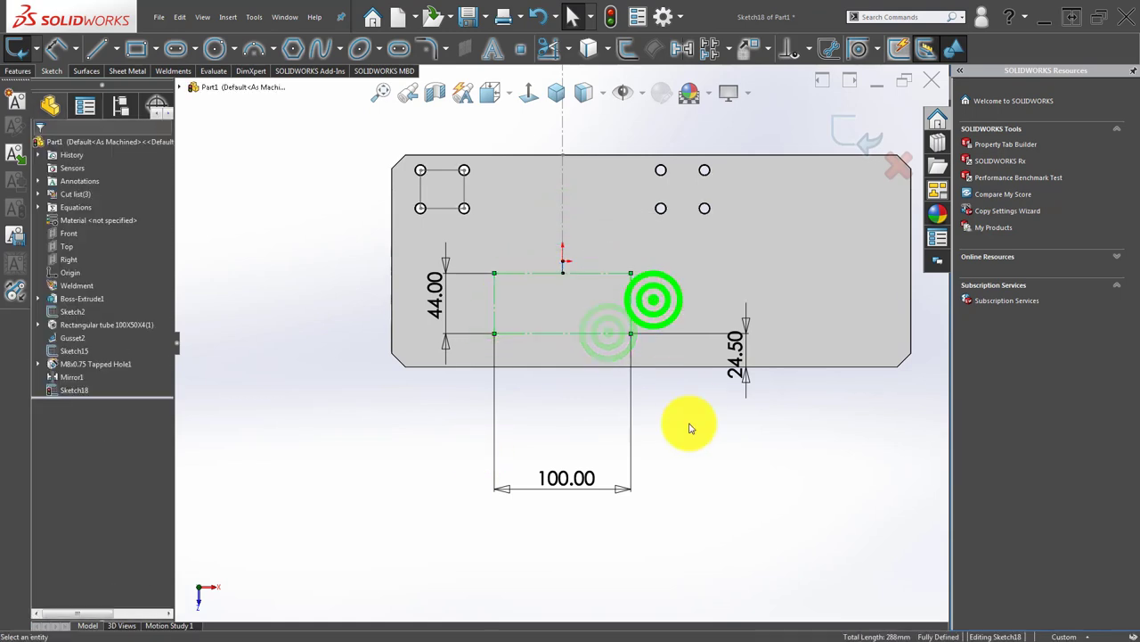
pyautogui.click(689, 436)
# Draw four centerpoint straight slots, one centred on each rectangle corner.
pyautogui.scroll(-2, 601, 308)
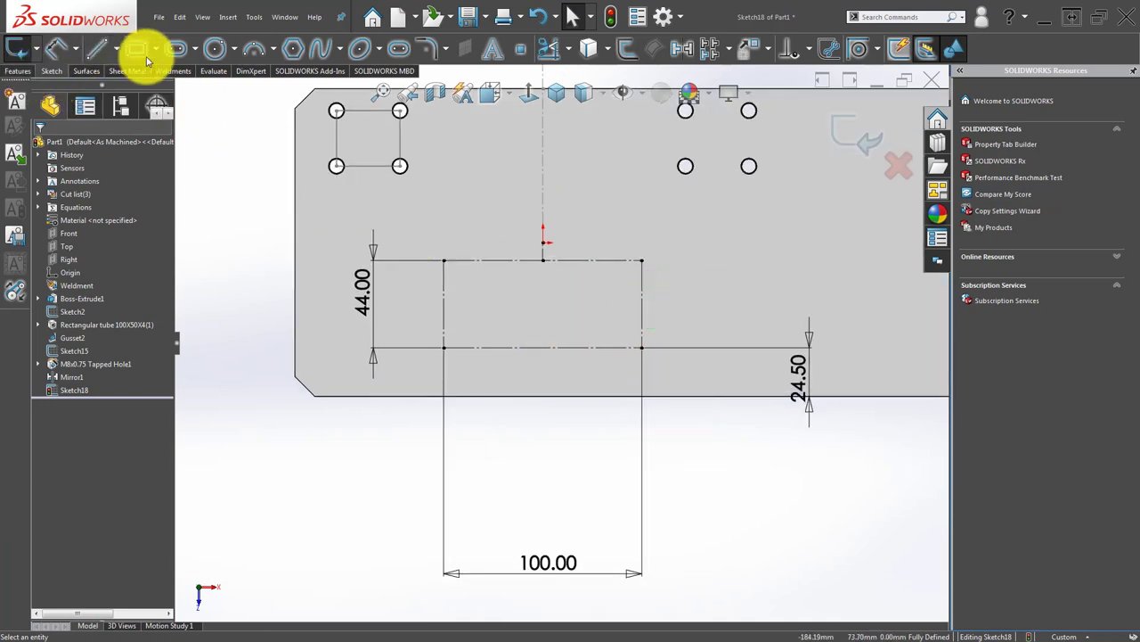
pyautogui.click(175, 49)
pyautogui.click(82, 189)
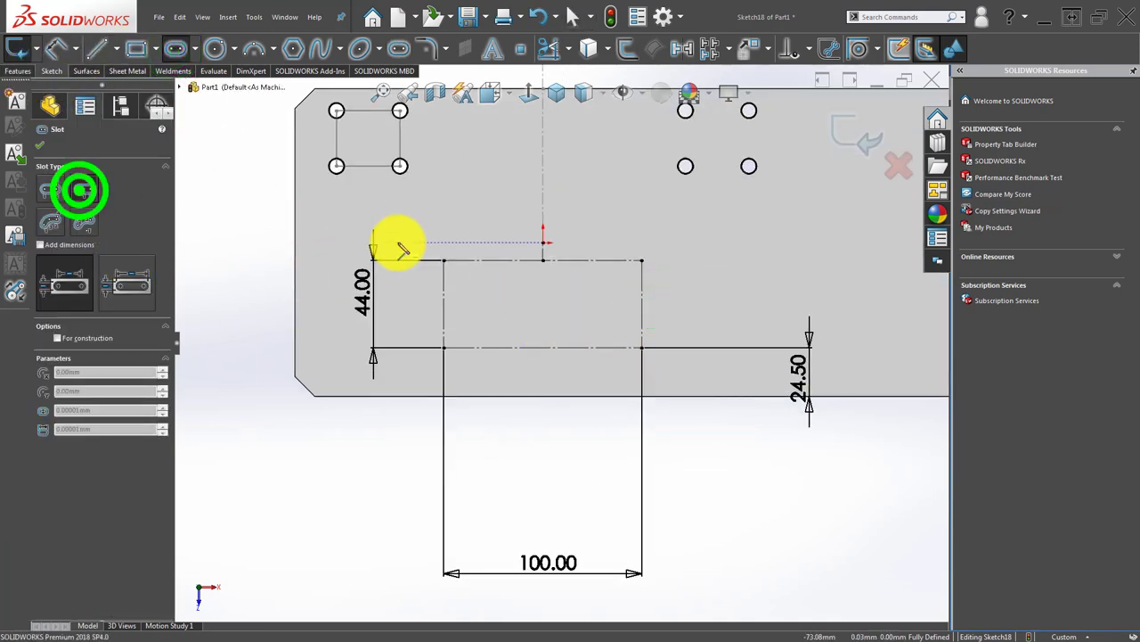
pyautogui.scroll(-2, 366, 229)
pyautogui.click(481, 278)
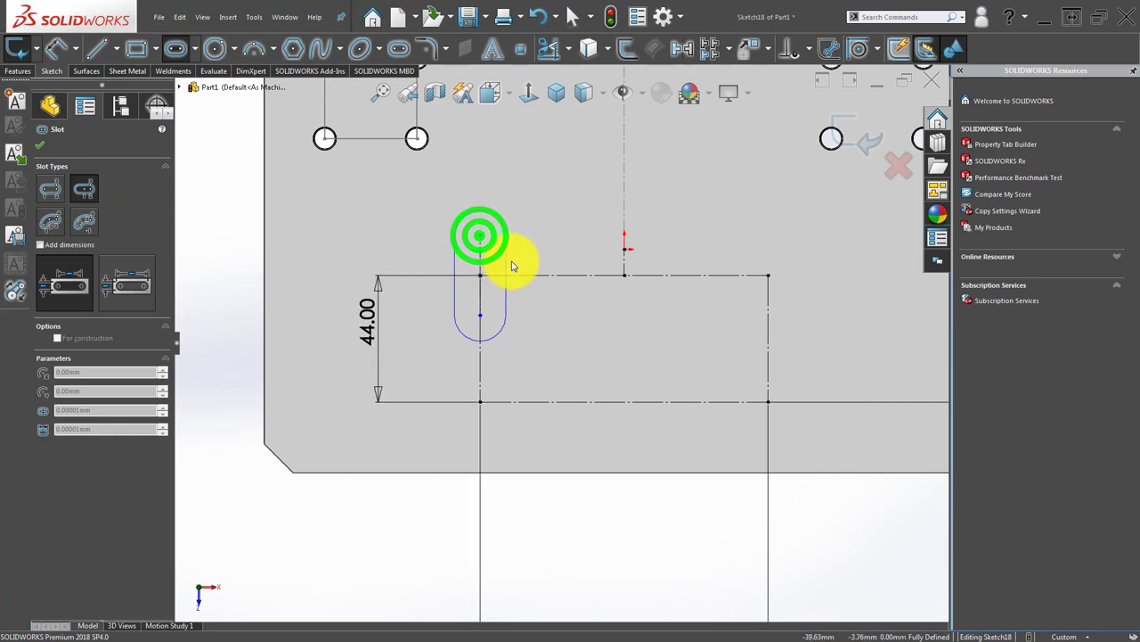
pyautogui.click(500, 253)
pyautogui.click(768, 276)
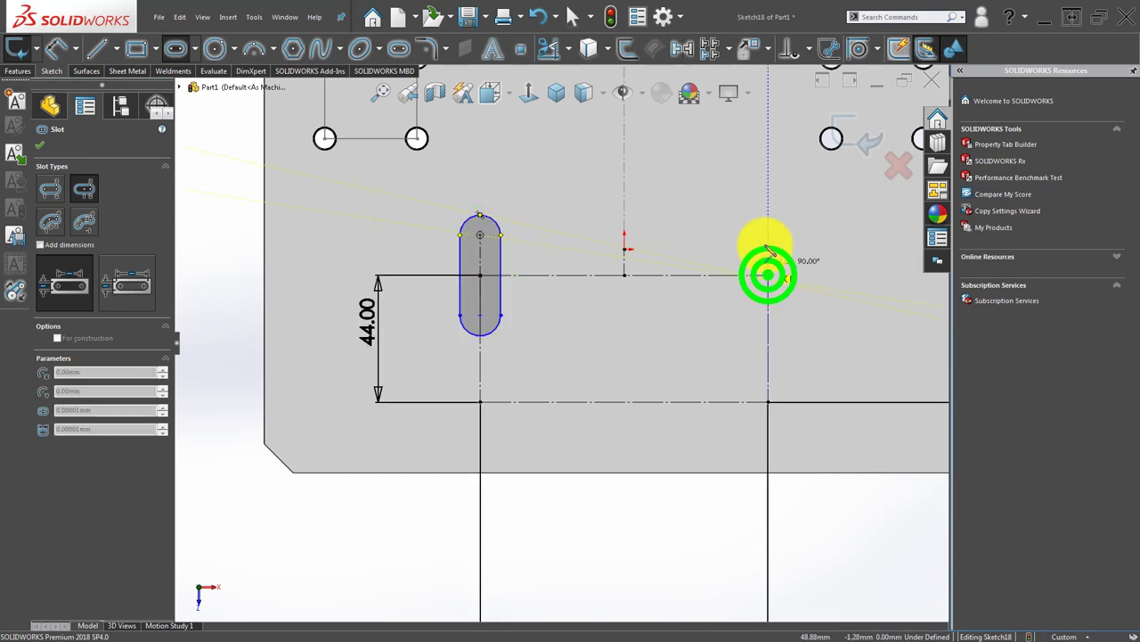
pyautogui.click(768, 235)
pyautogui.click(792, 264)
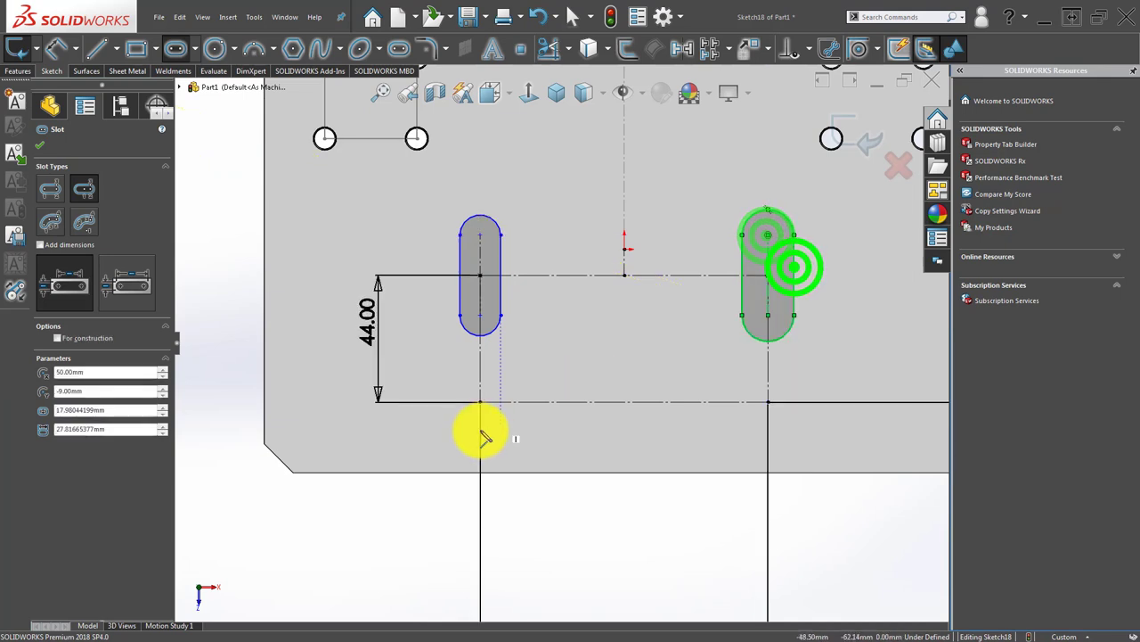
pyautogui.click(480, 402)
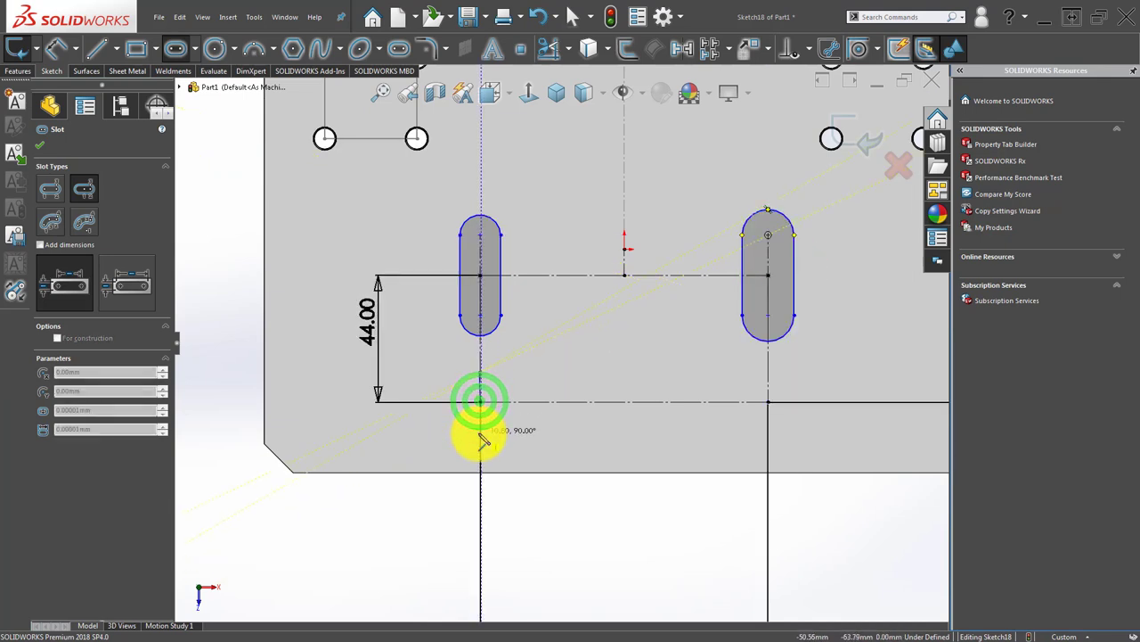
pyautogui.click(482, 370)
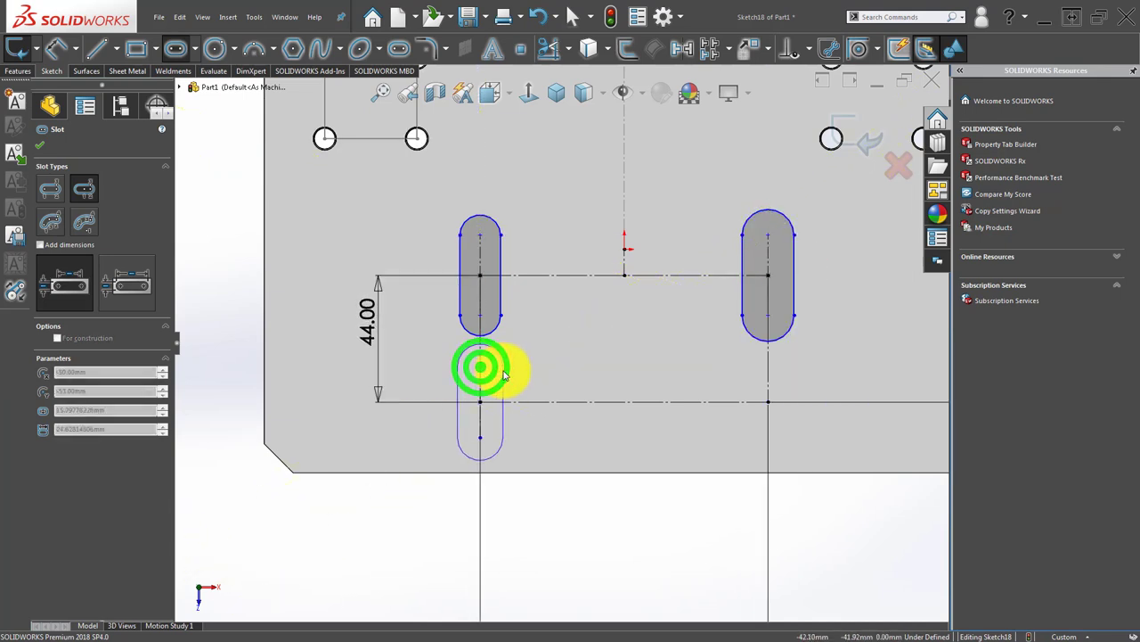
pyautogui.click(768, 401)
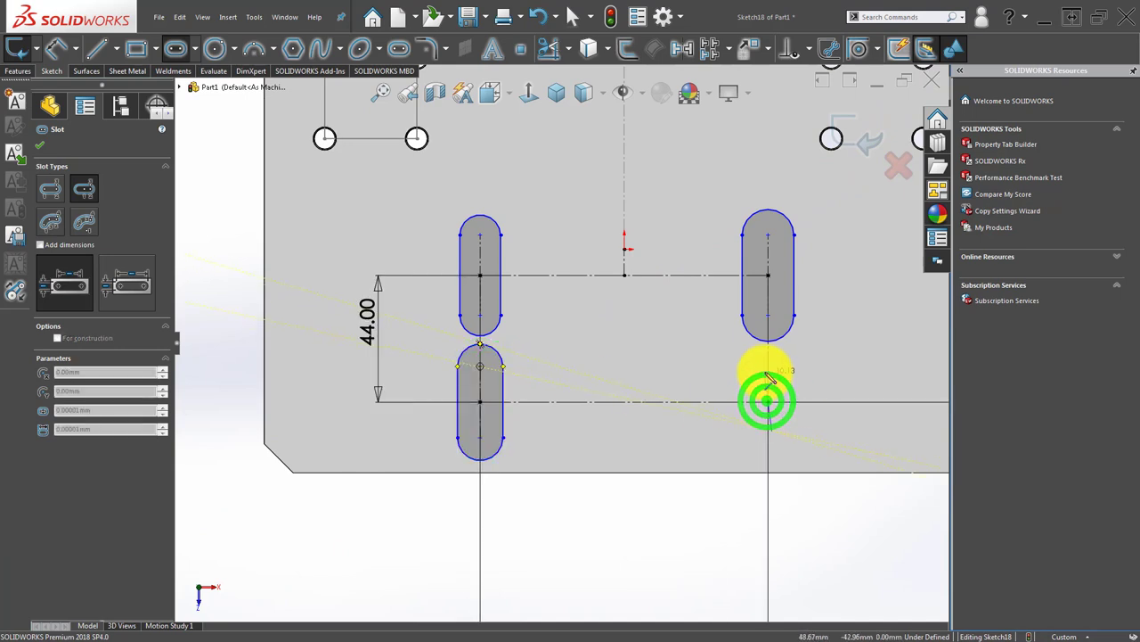
pyautogui.click(768, 370)
pyautogui.click(790, 382)
pyautogui.scroll(2, 535, 383)
pyautogui.press('Escape')
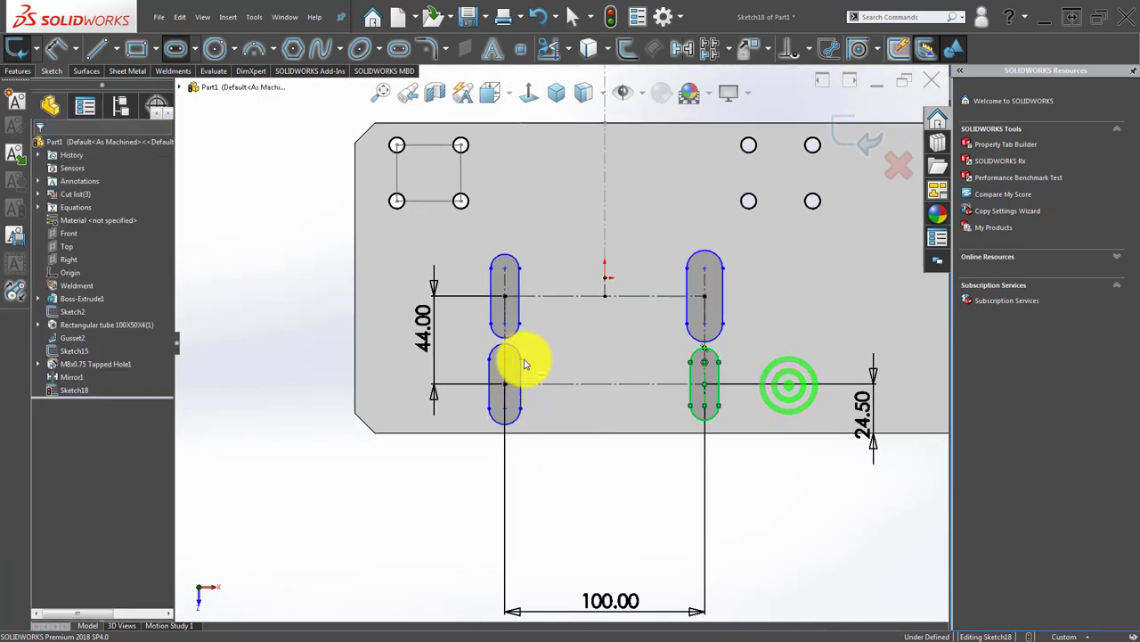
# Add an Equal relation so all four slots share the same size.
pyautogui.click(520, 371)
pyautogui.keyDown('ctrl'); pyautogui.click(519, 327); pyautogui.keyUp('ctrl')
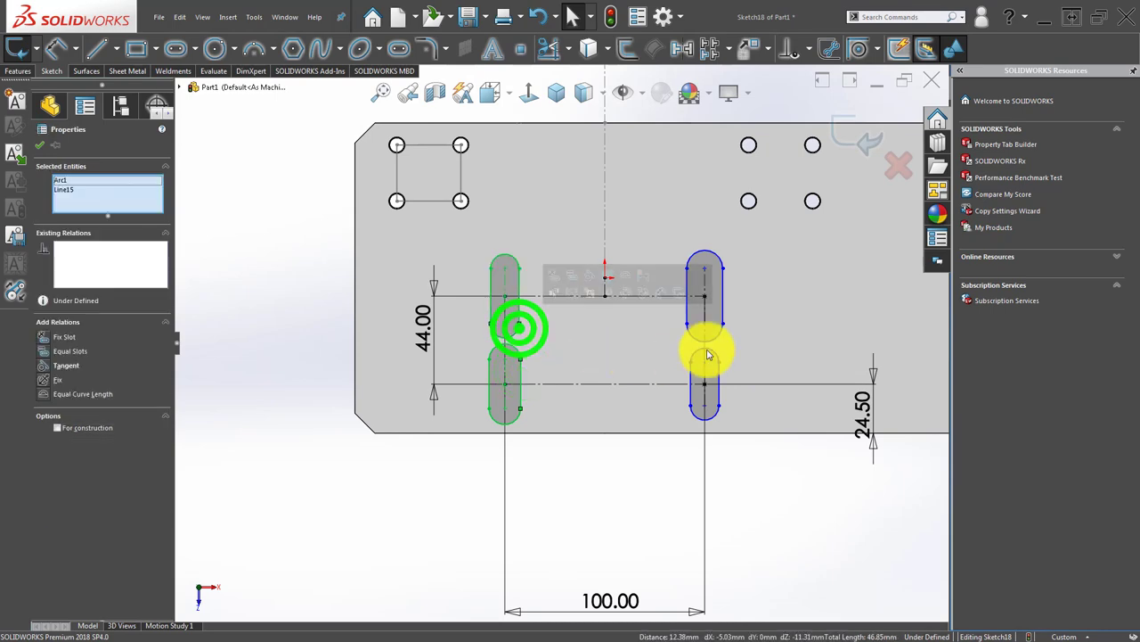
pyautogui.keyDown('ctrl'); pyautogui.click(718, 335); pyautogui.keyUp('ctrl')
pyautogui.keyDown('ctrl'); pyautogui.click(720, 374); pyautogui.keyUp('ctrl')
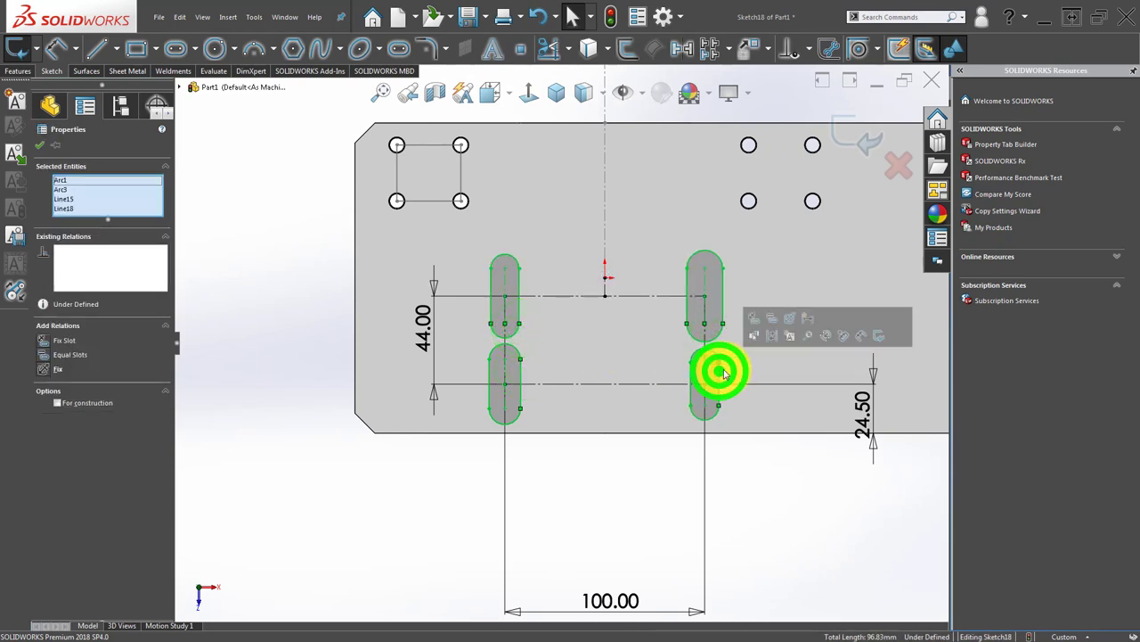
pyautogui.click(632, 339)
pyautogui.scroll(3, 561, 342)
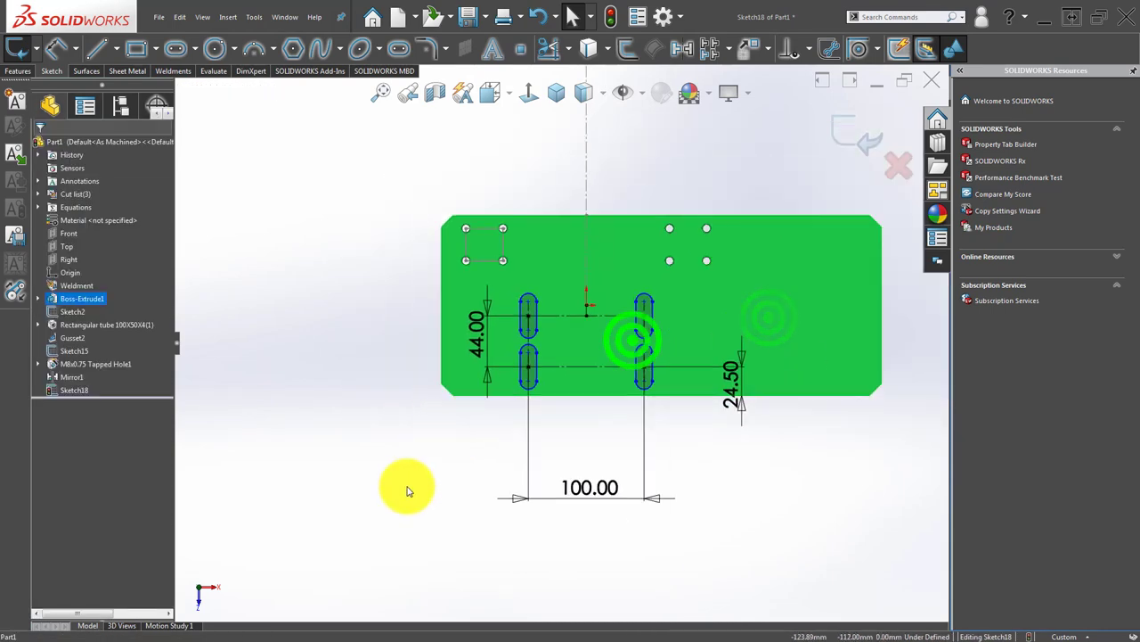
pyautogui.click(398, 496)
# Dimension the upper-left slot with a 16 mm length and a 9 mm width.
pyautogui.scroll(5, 530, 326)
pyautogui.click(535, 293)
pyautogui.click(453, 269)
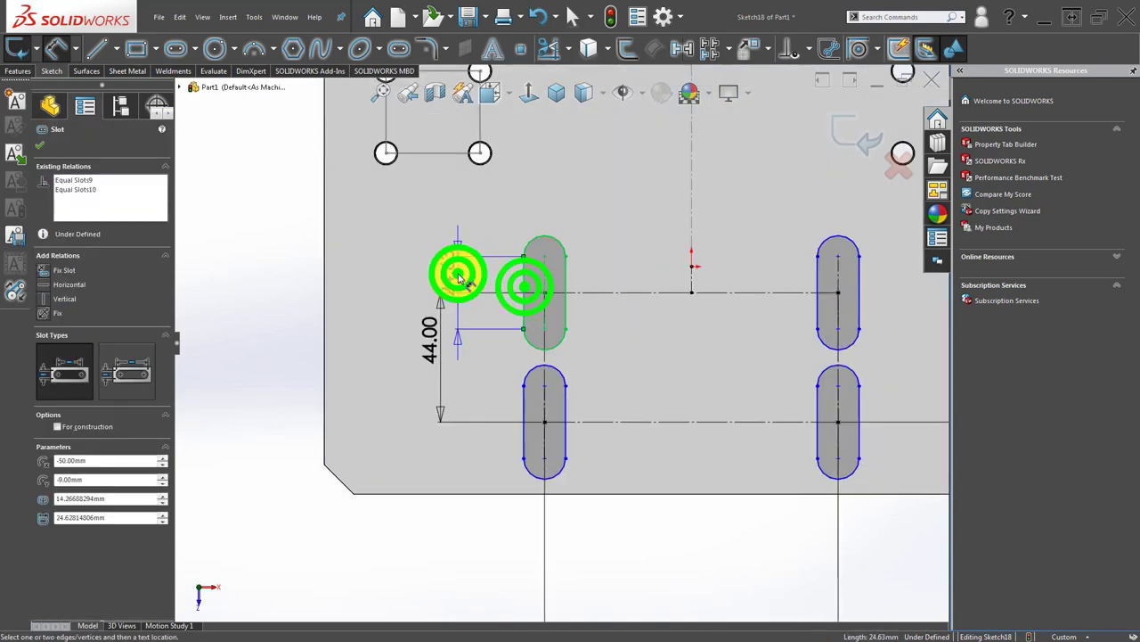
pyautogui.write('16')
pyautogui.press('Return')
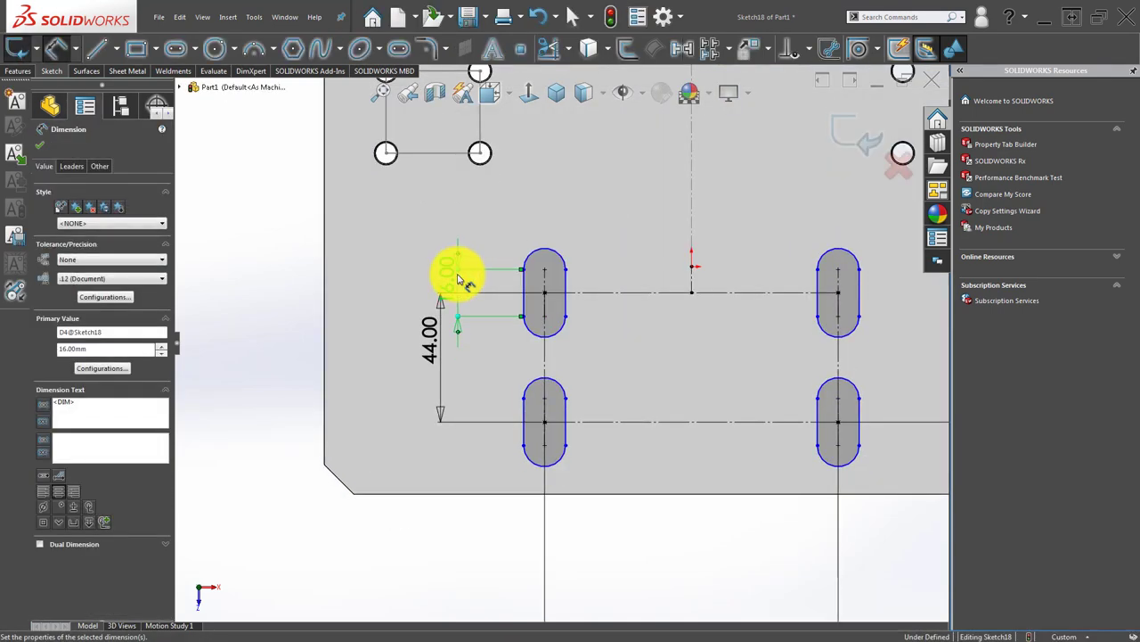
pyautogui.click(285, 351)
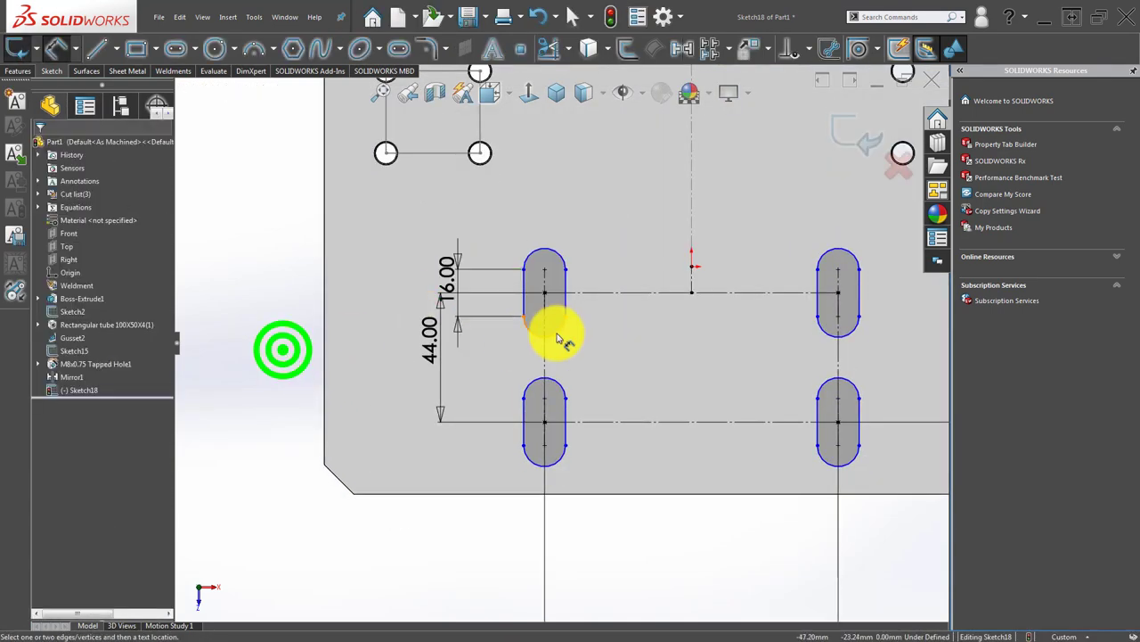
pyautogui.click(524, 277)
pyautogui.click(565, 275)
pyautogui.click(543, 199)
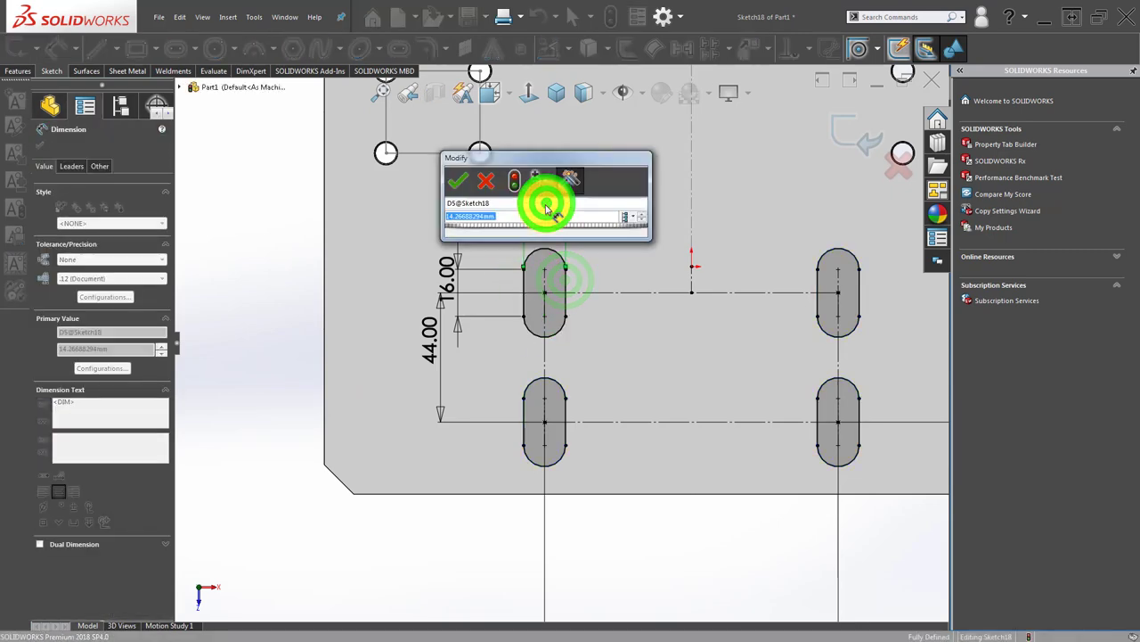
pyautogui.write('9')
pyautogui.press('Return')
pyautogui.press('Escape')
# Change the slot length dimension from 16.00 to 10 mm.
pyautogui.scroll(2, 539, 313)
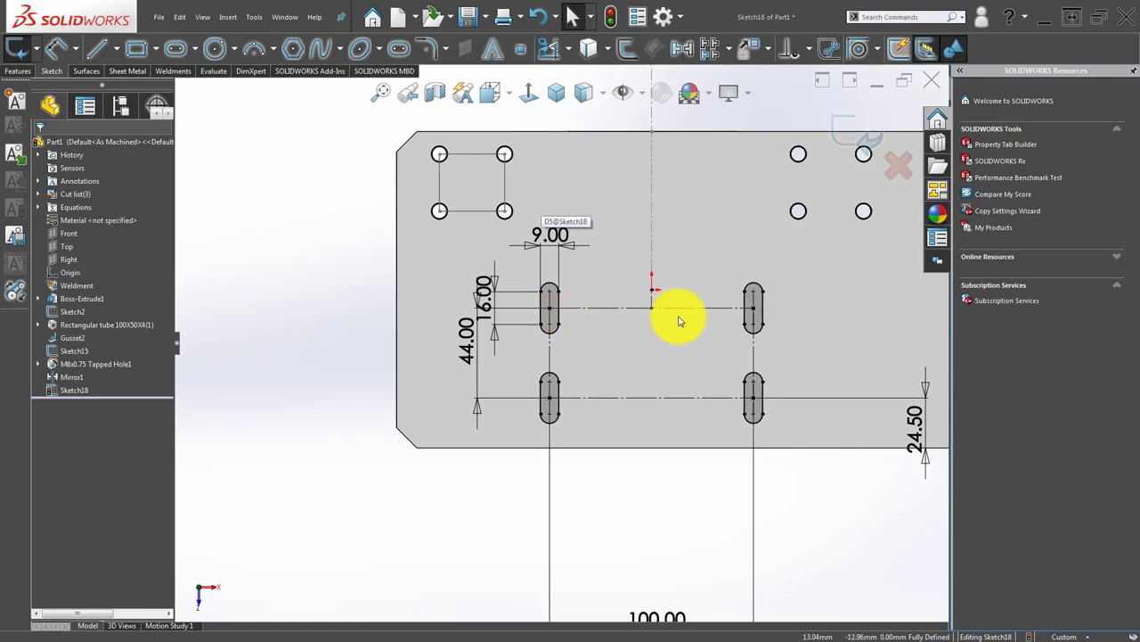
pyautogui.scroll(2, 580, 344)
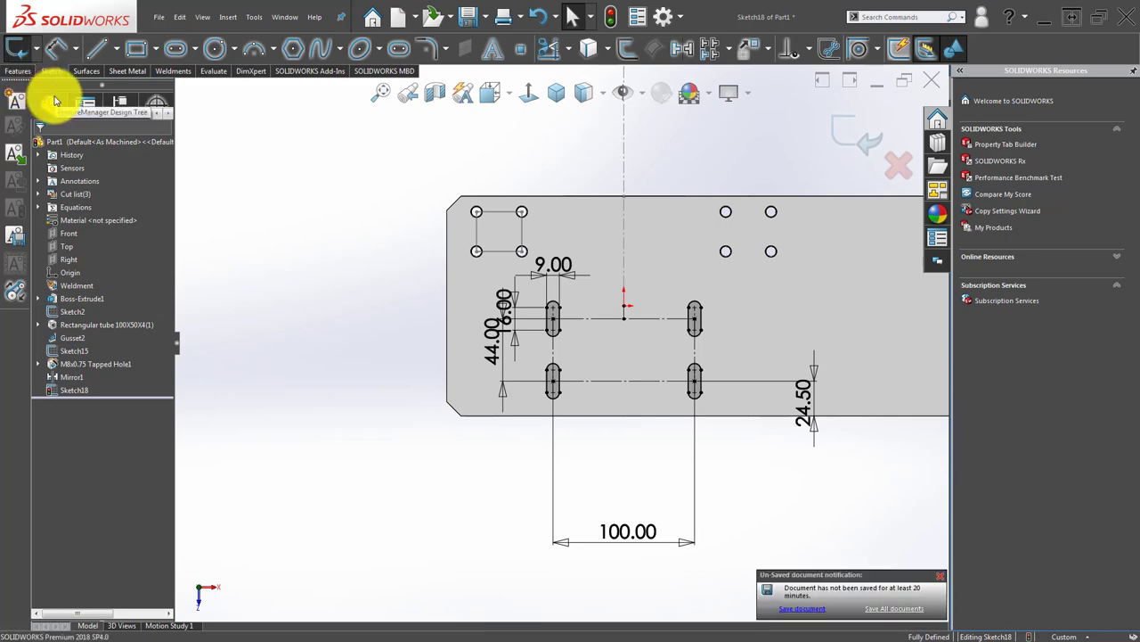
pyautogui.click(337, 382)
pyautogui.scroll(-4, 535, 311)
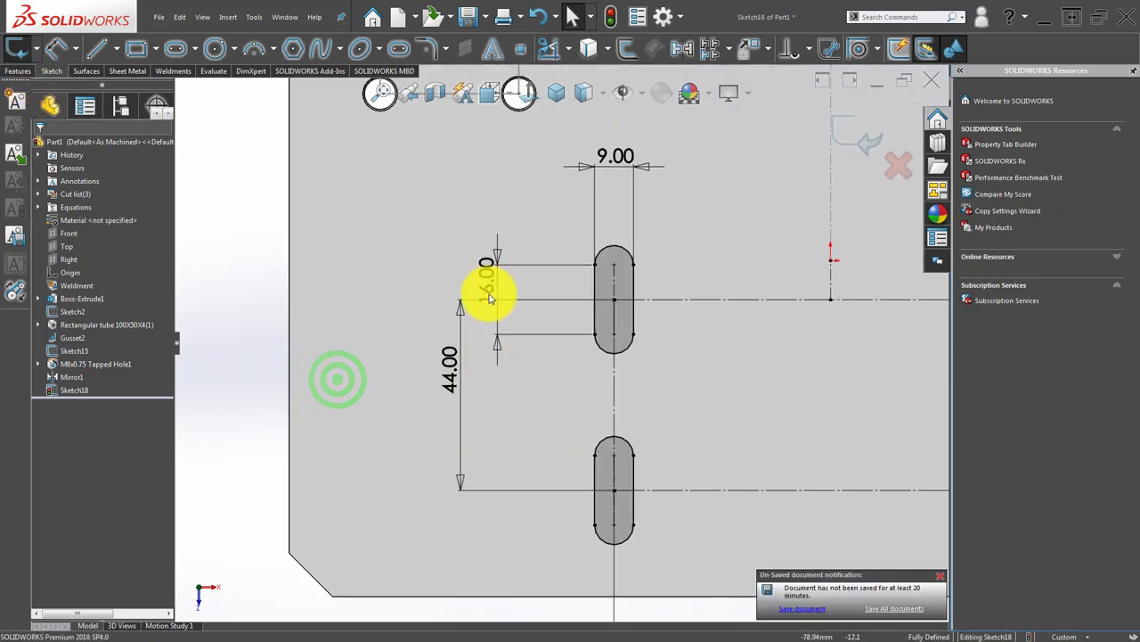
pyautogui.moveTo(489, 282); pyautogui.dragTo(463, 231)
pyautogui.click(482, 237)
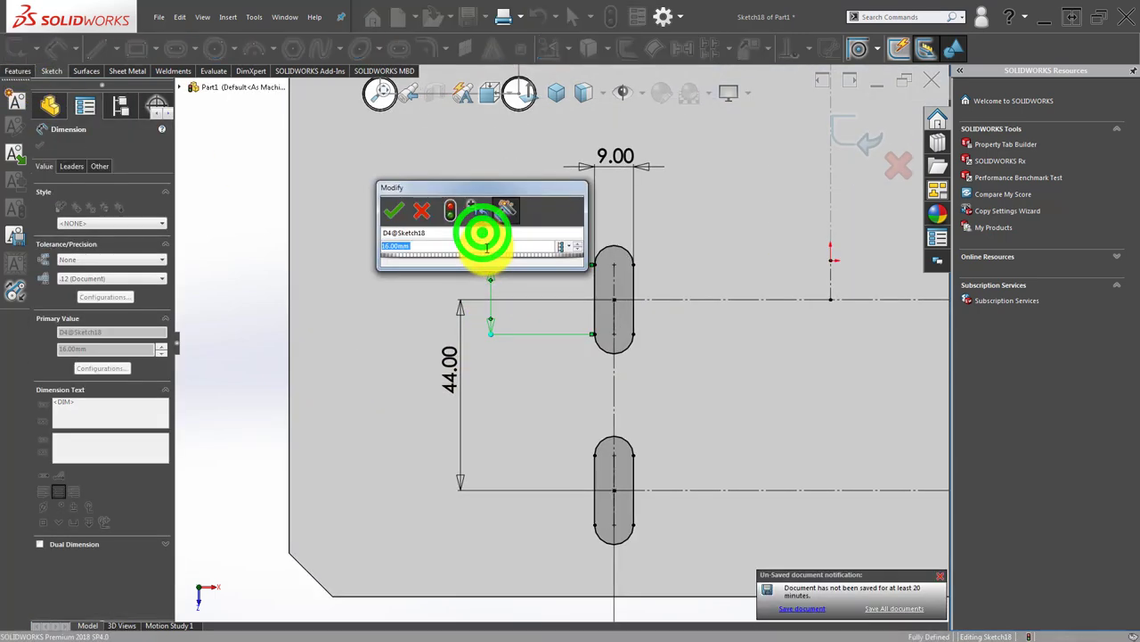
pyautogui.write('10')
pyautogui.press('Return')
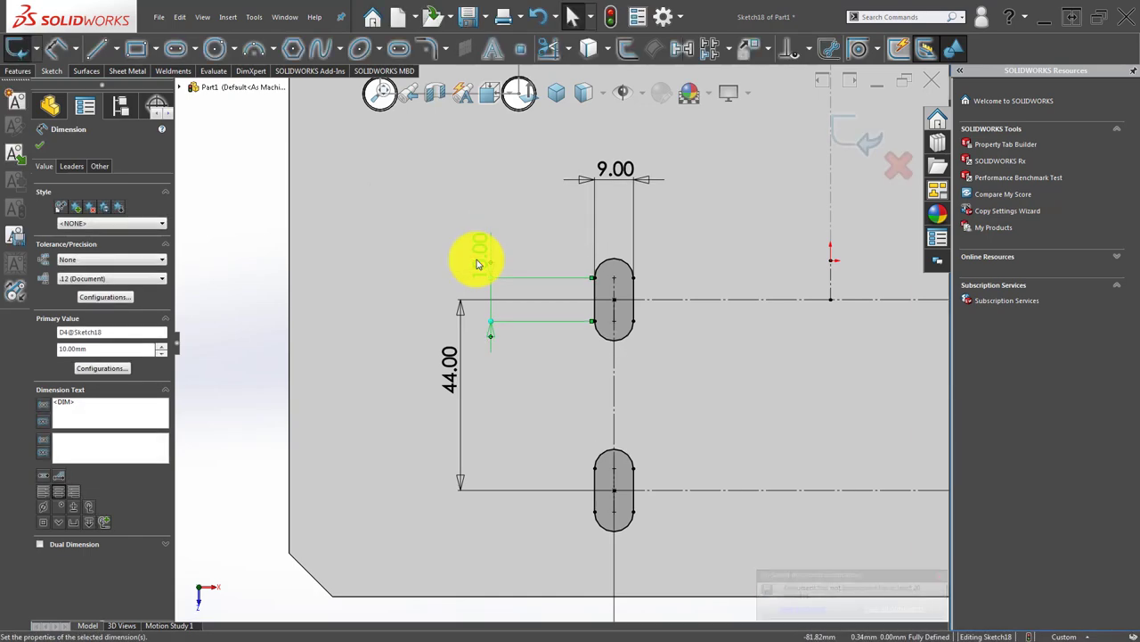
pyautogui.press('Escape')
pyautogui.scroll(2, 734, 440)
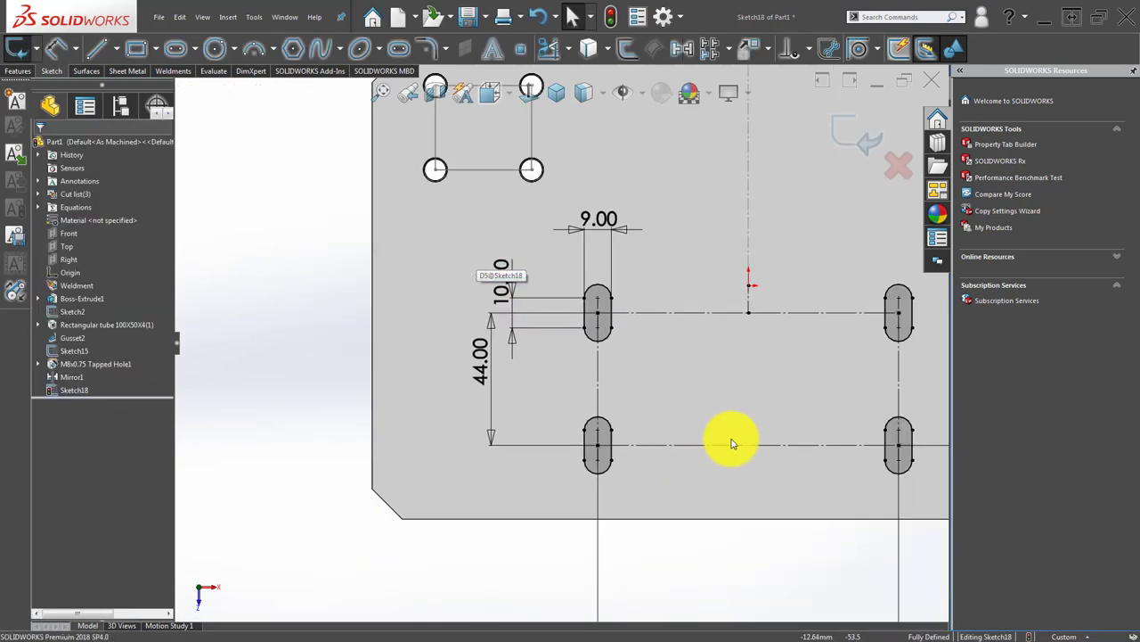
pyautogui.scroll(2, 725, 415)
pyautogui.moveTo(725, 415)
pyautogui.mouseDown(button='middle')
pyautogui.moveTo(726, 347)
pyautogui.moveTo(704, 343)
pyautogui.mouseUp(button='middle')
pyautogui.click(31, 103)
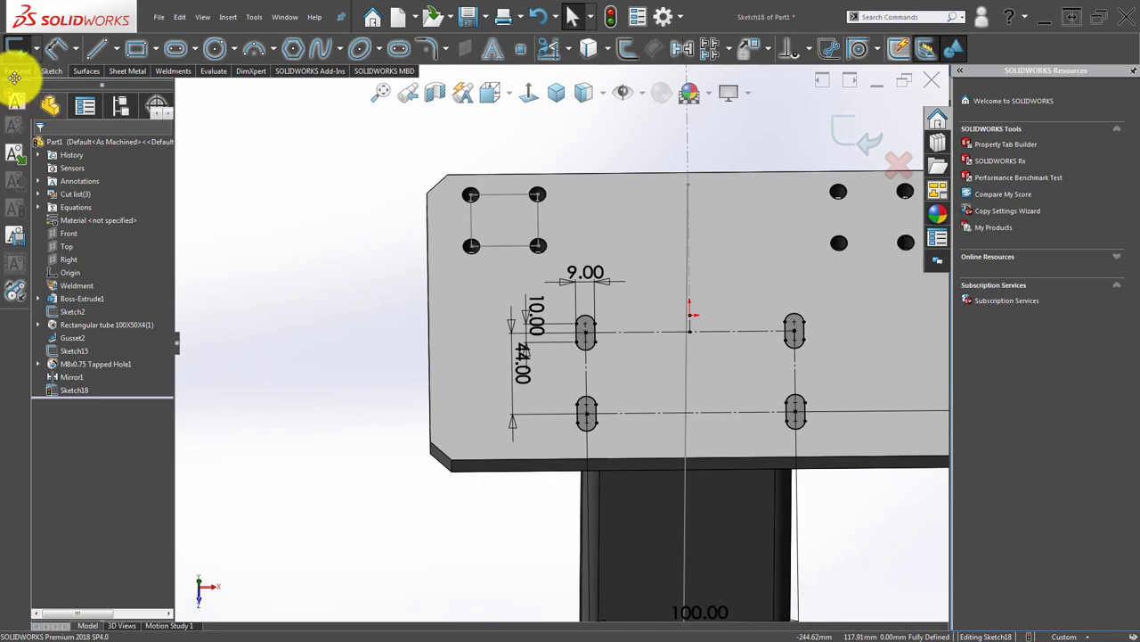
# Extrude-cut the four slots Through All into the plate.
pyautogui.click(17, 73)
pyautogui.click(150, 46)
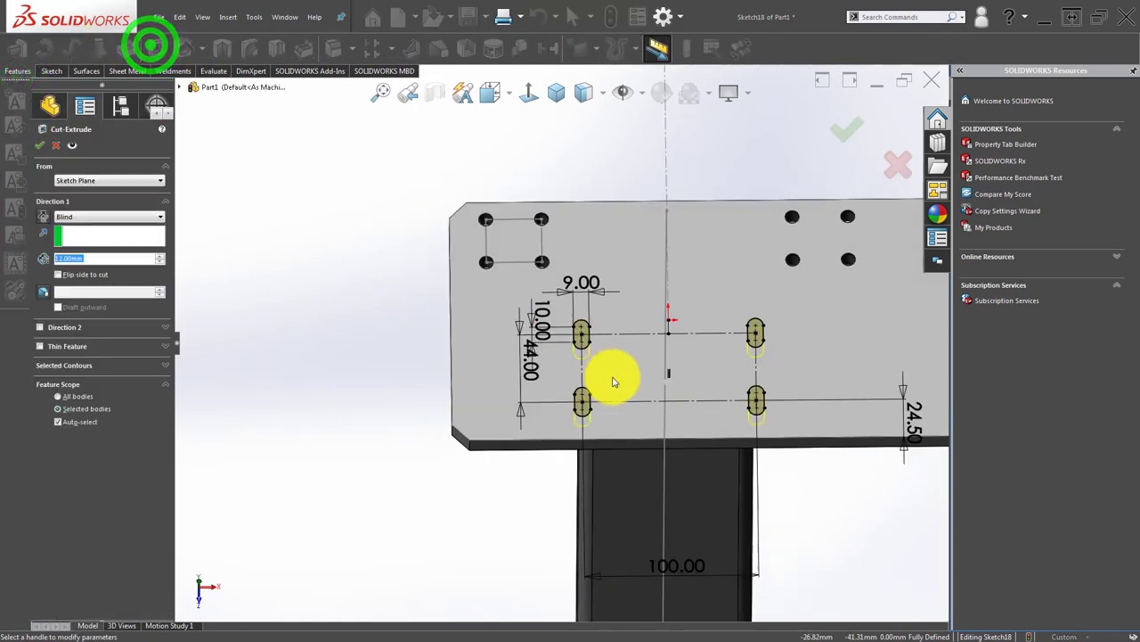
pyautogui.moveTo(623, 258)
pyautogui.mouseDown(button='middle')
pyautogui.moveTo(642, 186)
pyautogui.moveTo(659, 214)
pyautogui.moveTo(641, 178)
pyautogui.mouseUp(button='middle')
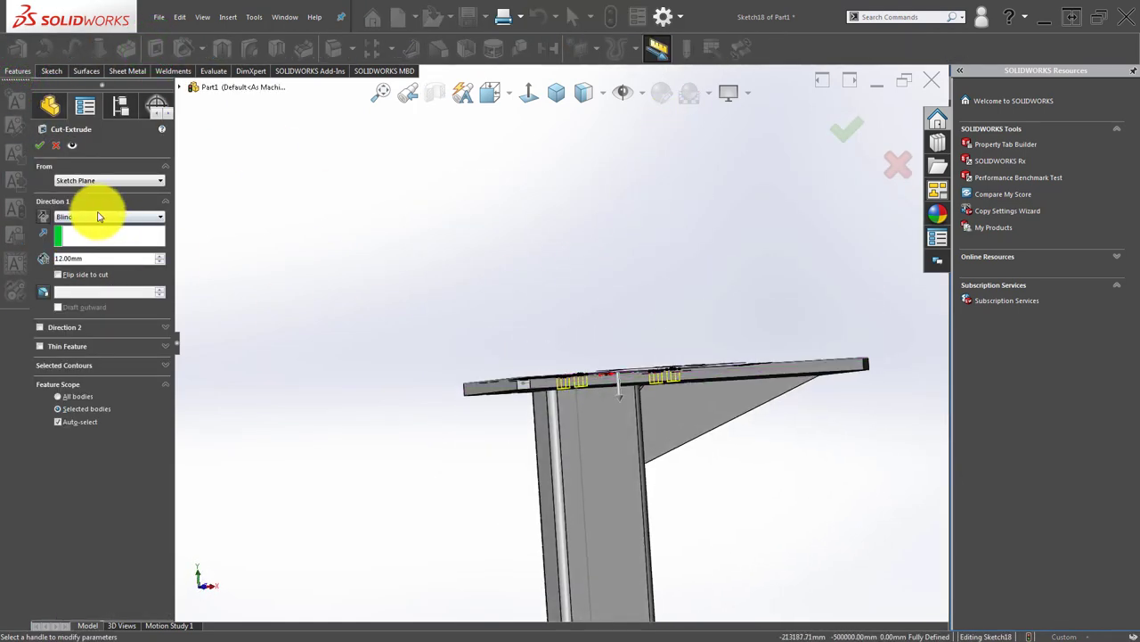
pyautogui.click(97, 216)
pyautogui.click(119, 234)
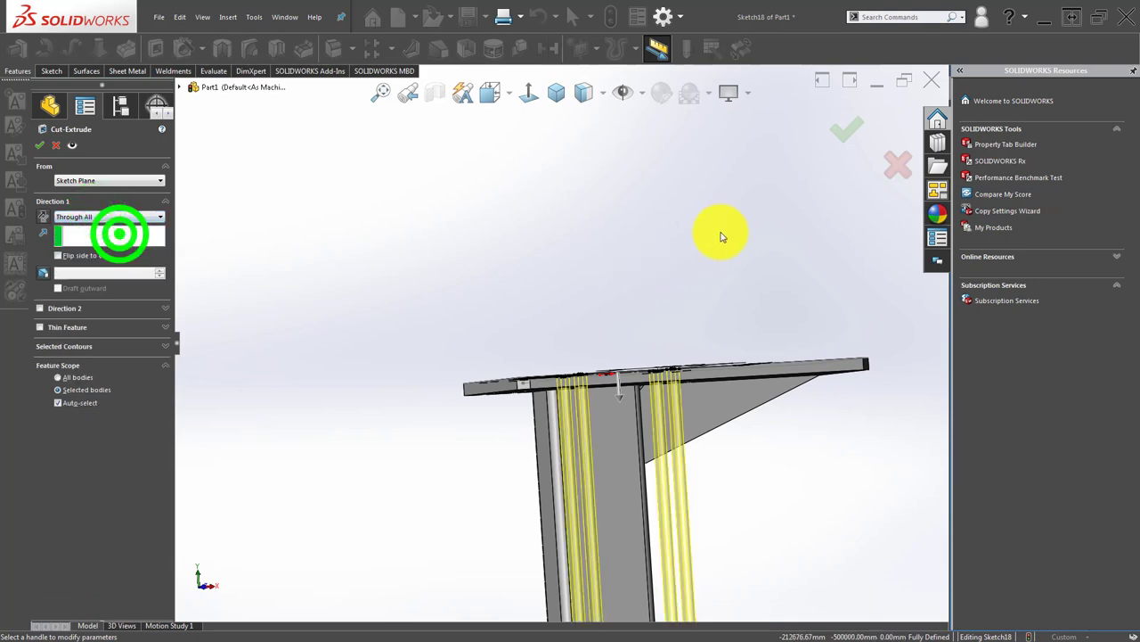
pyautogui.click(858, 131)
# Start a new sketch on the plate's top face.
pyautogui.moveTo(591, 224)
pyautogui.mouseDown(button='middle')
pyautogui.moveTo(637, 382)
pyautogui.moveTo(618, 509)
pyautogui.moveTo(660, 355)
pyautogui.mouseUp(button='middle')
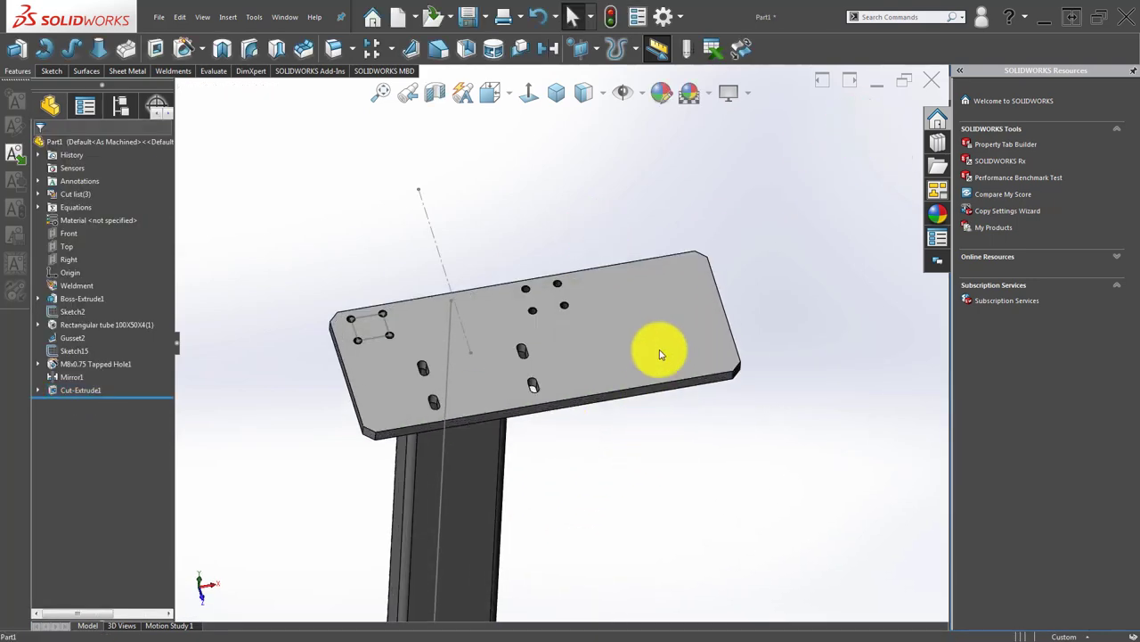
pyautogui.click(660, 354)
pyautogui.click(720, 302)
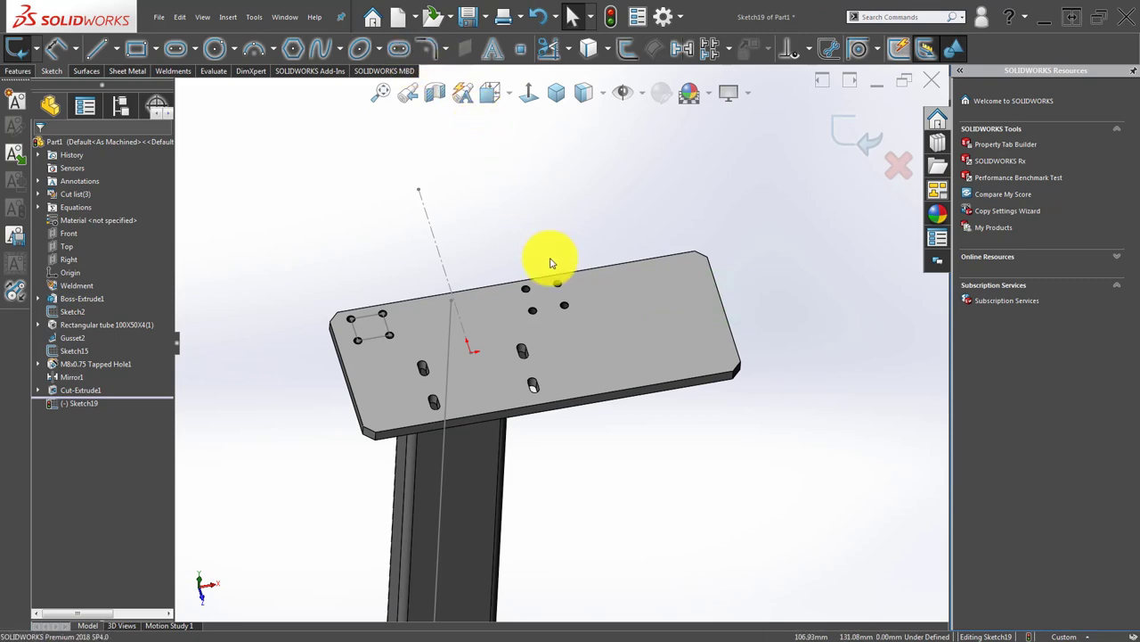
# Orient the view Normal To the plate's top face.
pyautogui.scroll(-2, 534, 330)
pyautogui.scroll(-3, 535, 330)
pyautogui.scroll(3, 579, 332)
pyautogui.click(704, 302)
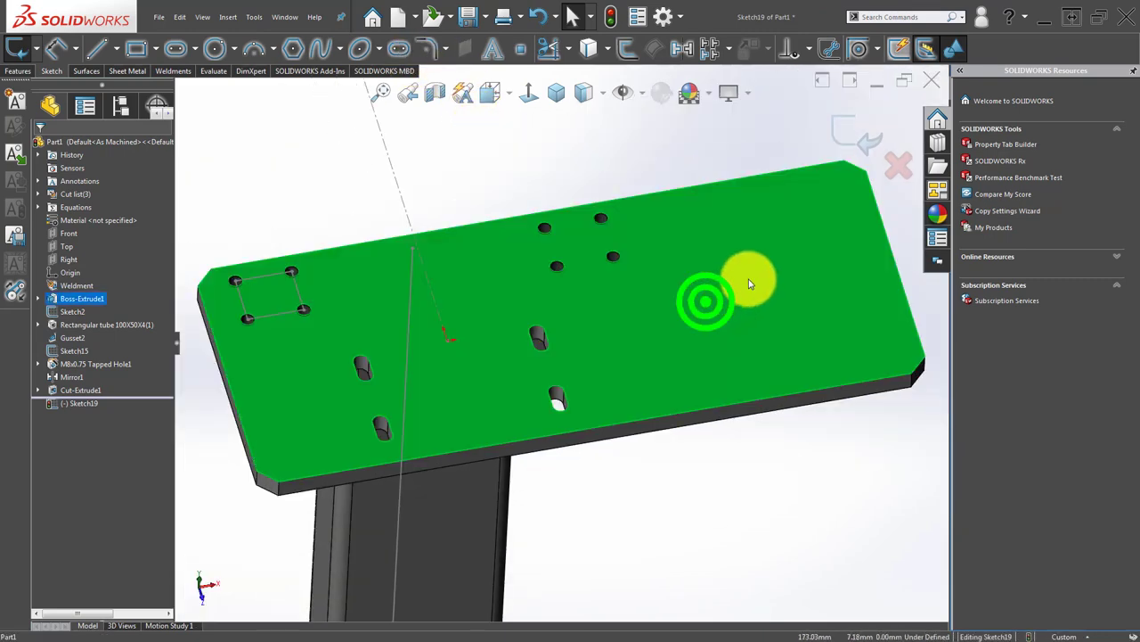
pyautogui.click(528, 95)
pyautogui.click(612, 233)
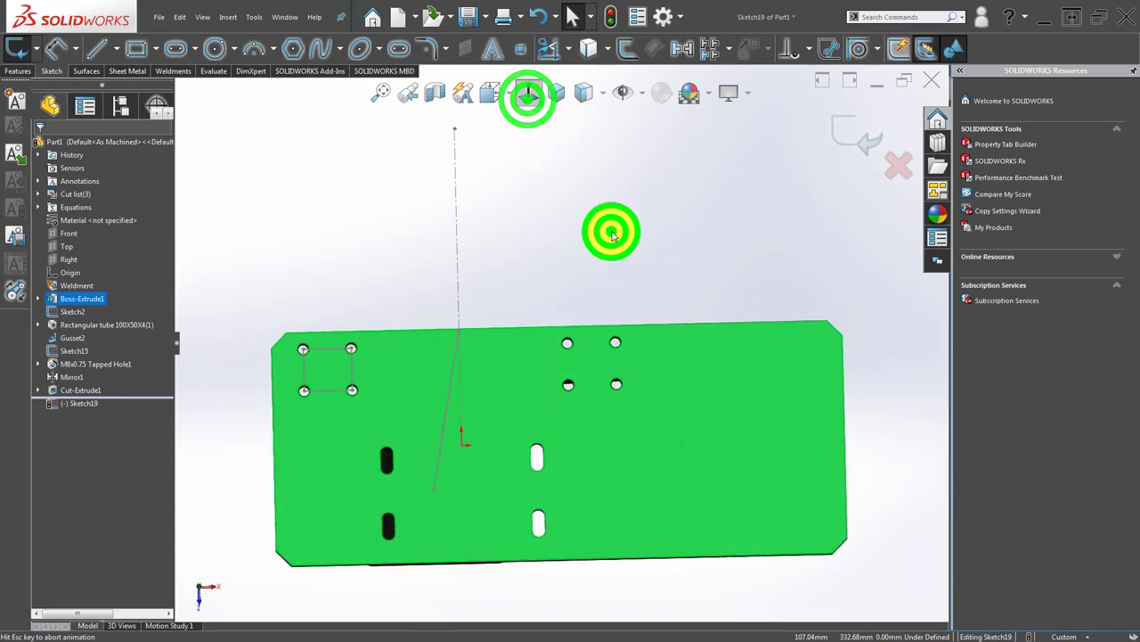
pyautogui.scroll(-4, 715, 433)
pyautogui.scroll(2, 522, 425)
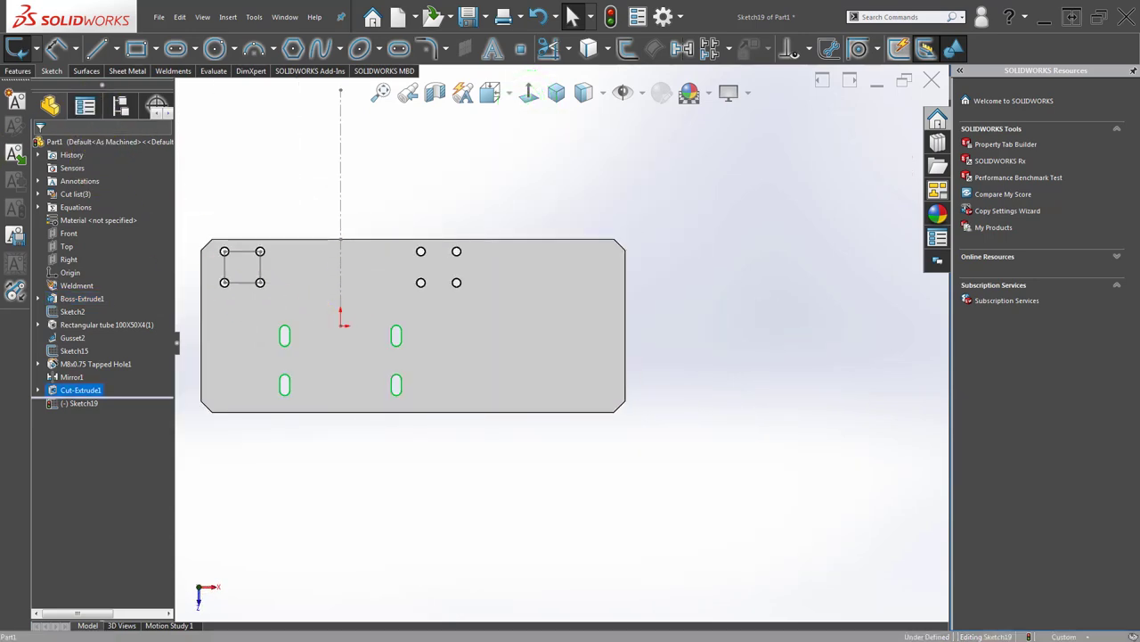
# Show Sketch18 under Cut-Extrude1 as a visible reference.
pyautogui.click(96, 389)
pyautogui.click(90, 412)
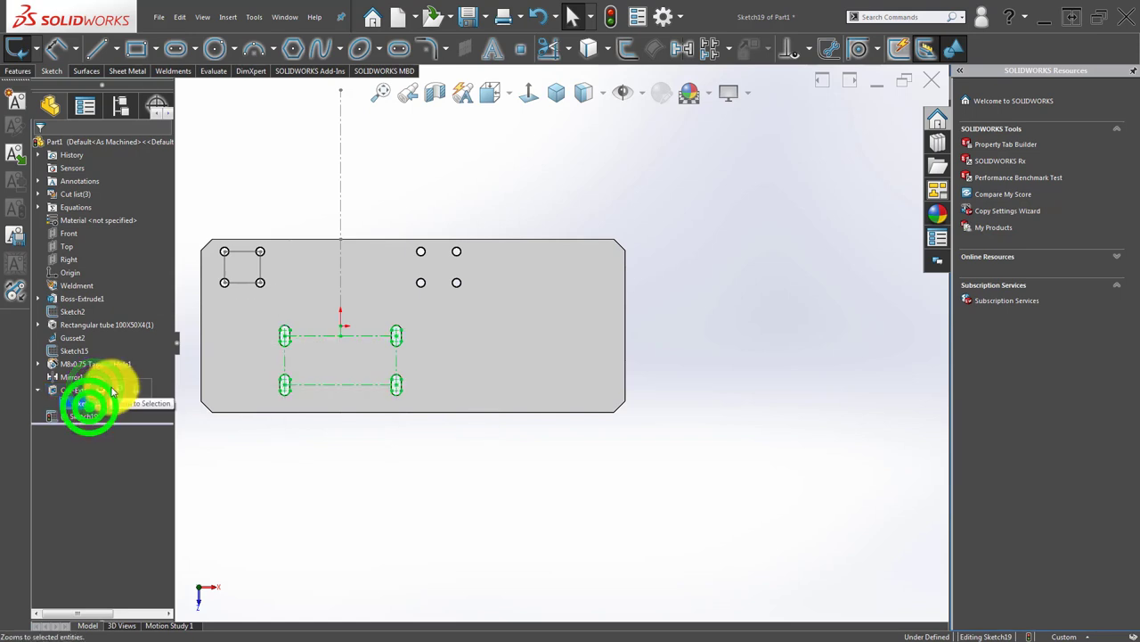
pyautogui.click(369, 528)
pyautogui.scroll(-3, 419, 401)
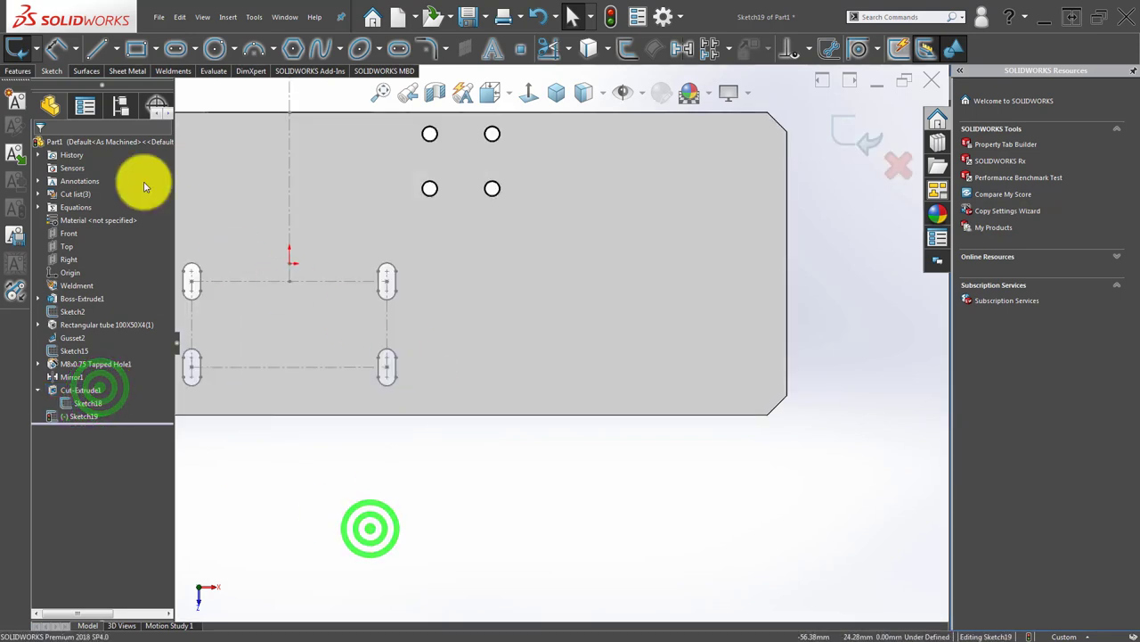
# Draw a horizontal centerline running right from the slot pattern.
pyautogui.click(116, 49)
pyautogui.click(117, 86)
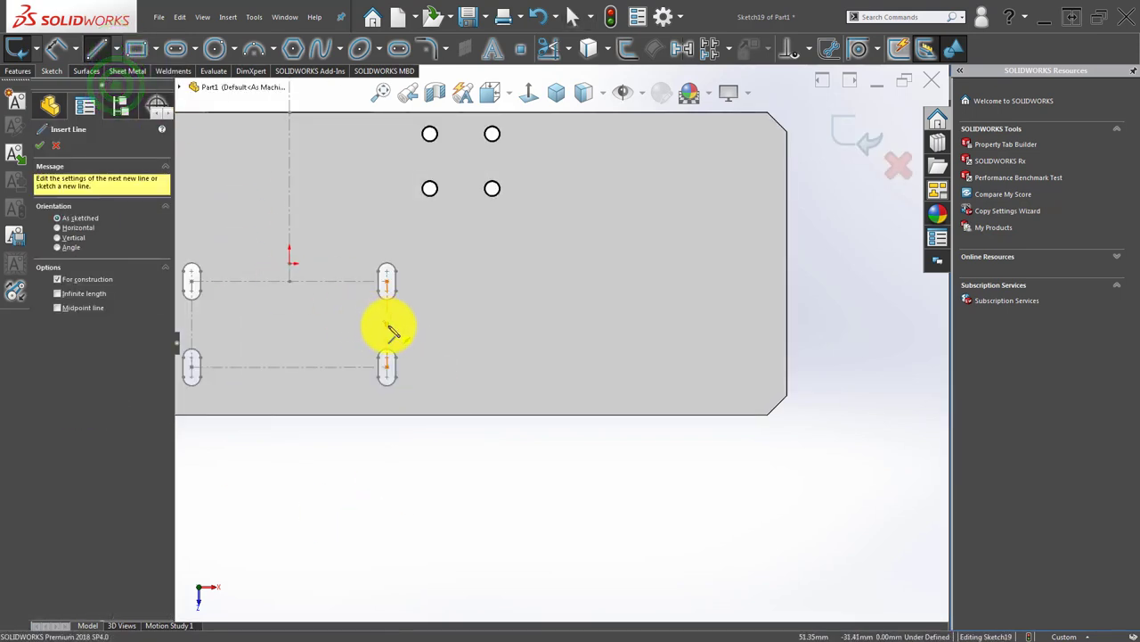
pyautogui.click(543, 323)
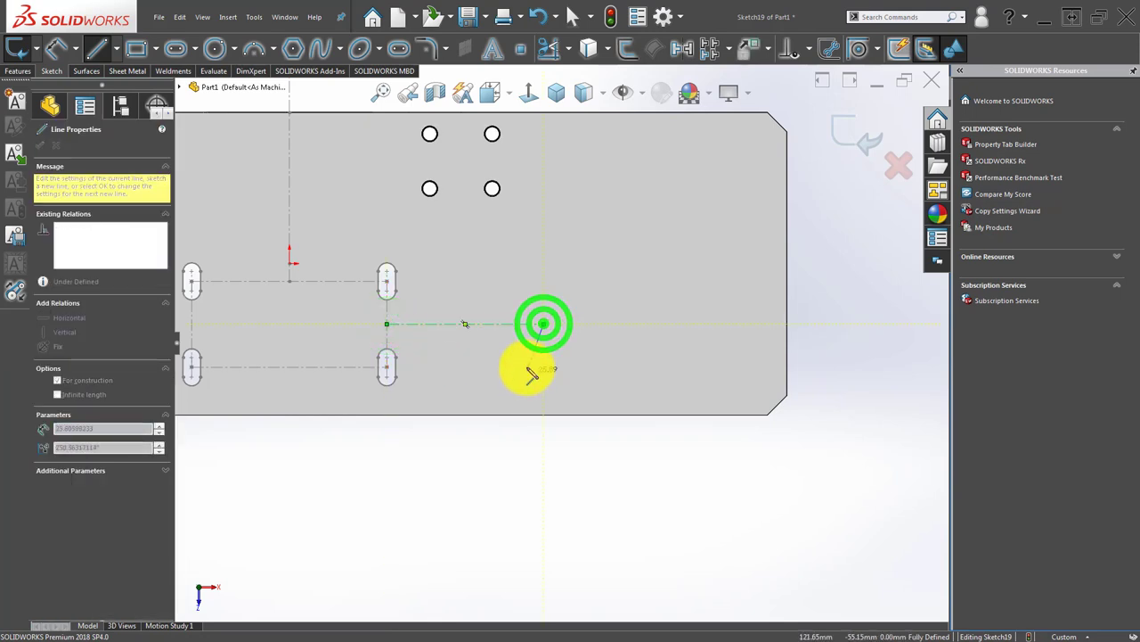
# Draw a corner rectangle with its left edge's midpoint on the centerline end.
pyautogui.click(127, 51)
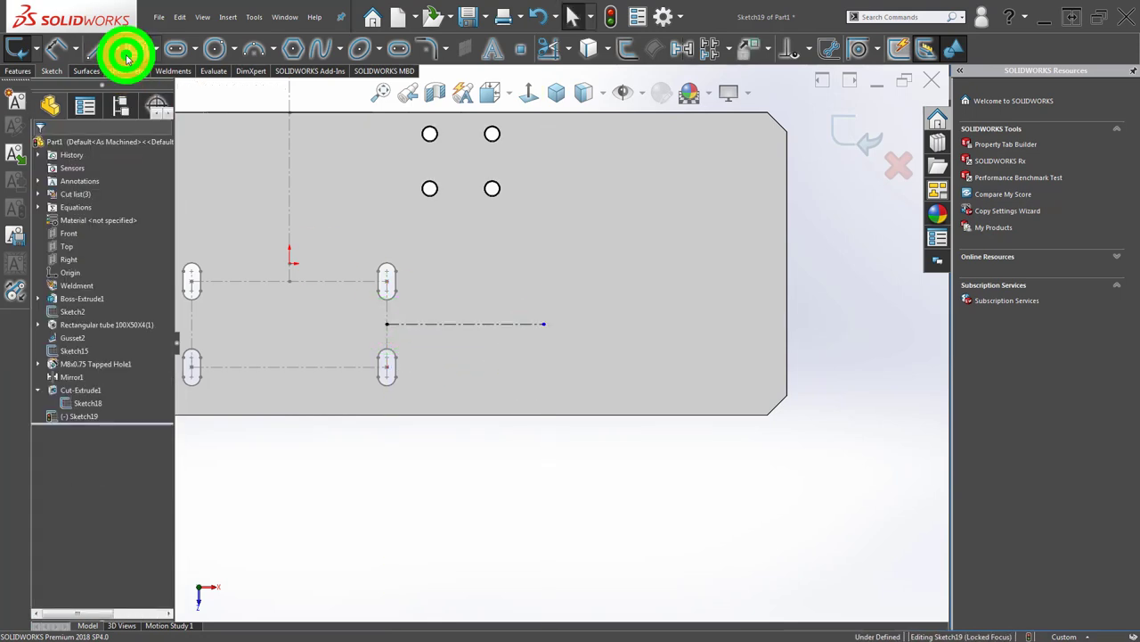
pyautogui.moveTo(539, 258); pyautogui.dragTo(700, 369)
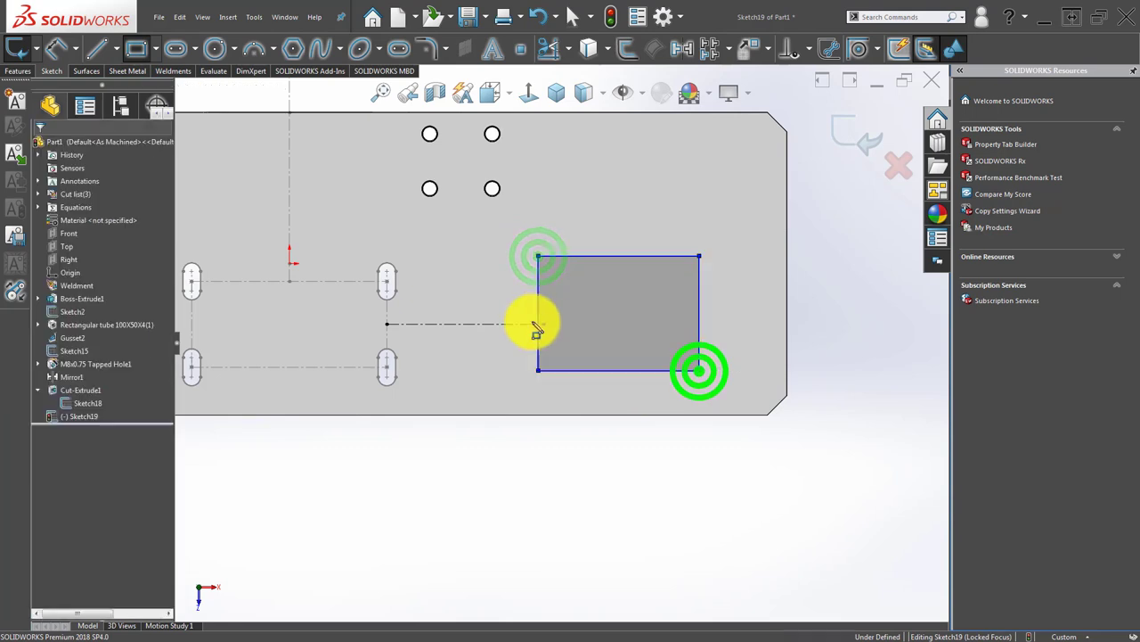
pyautogui.click(543, 322)
pyautogui.keyDown('ctrl'); pyautogui.click(538, 309); pyautogui.keyUp('ctrl')
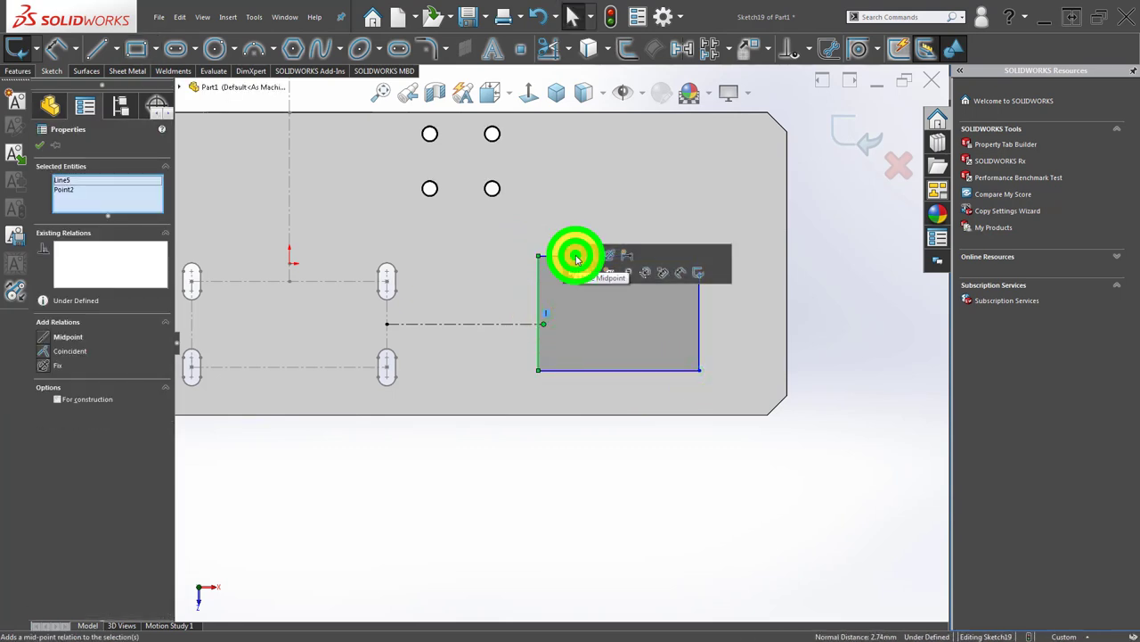
pyautogui.click(576, 258)
pyautogui.click(547, 499)
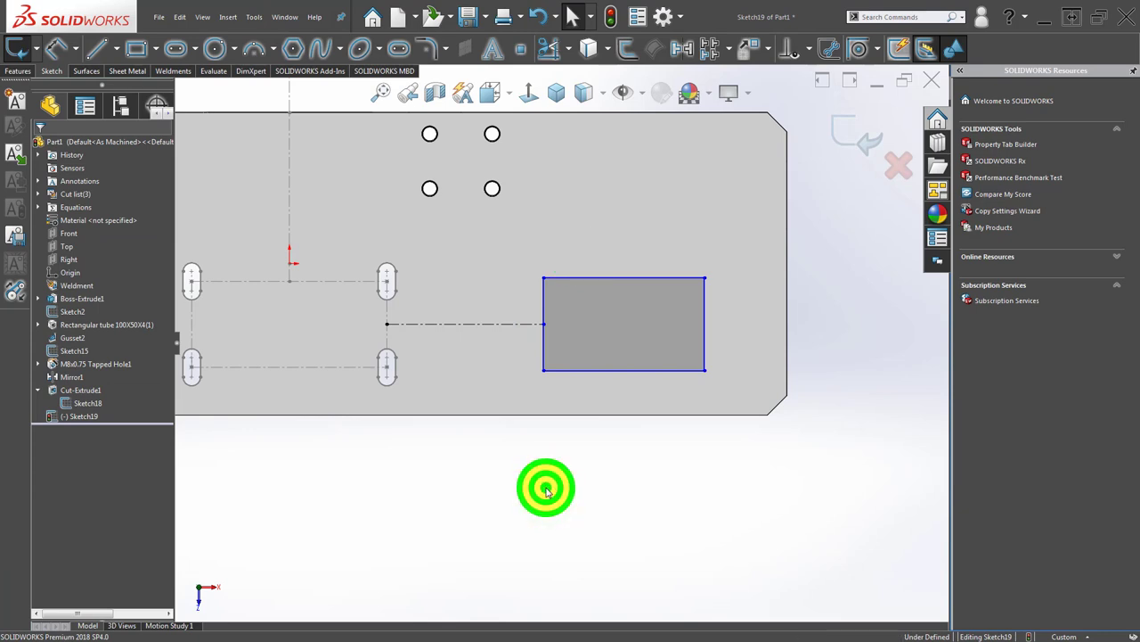
# Dimension the rectangle 60 mm tall and 65 mm wide.
pyautogui.press('d')
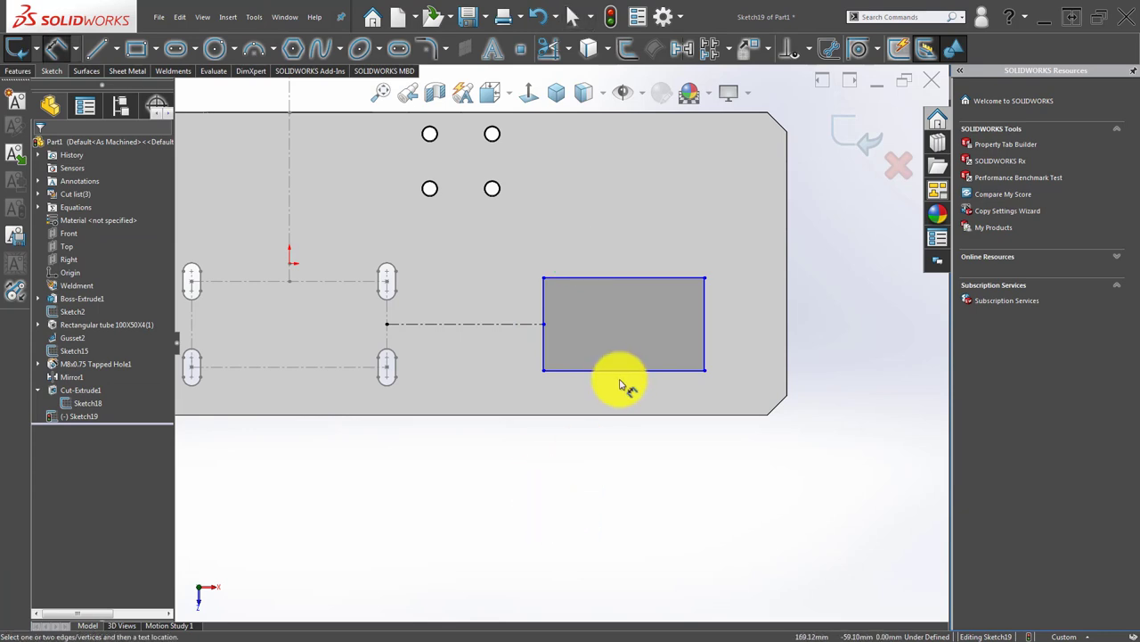
pyautogui.click(703, 314)
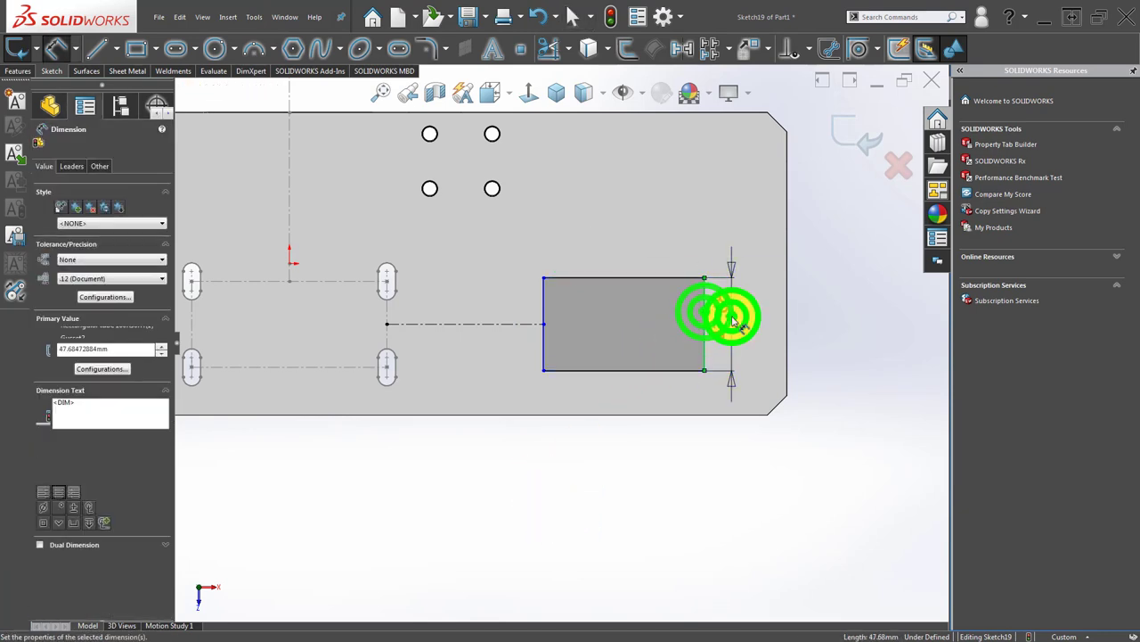
pyautogui.click(735, 316)
pyautogui.write('60')
pyautogui.press('Return')
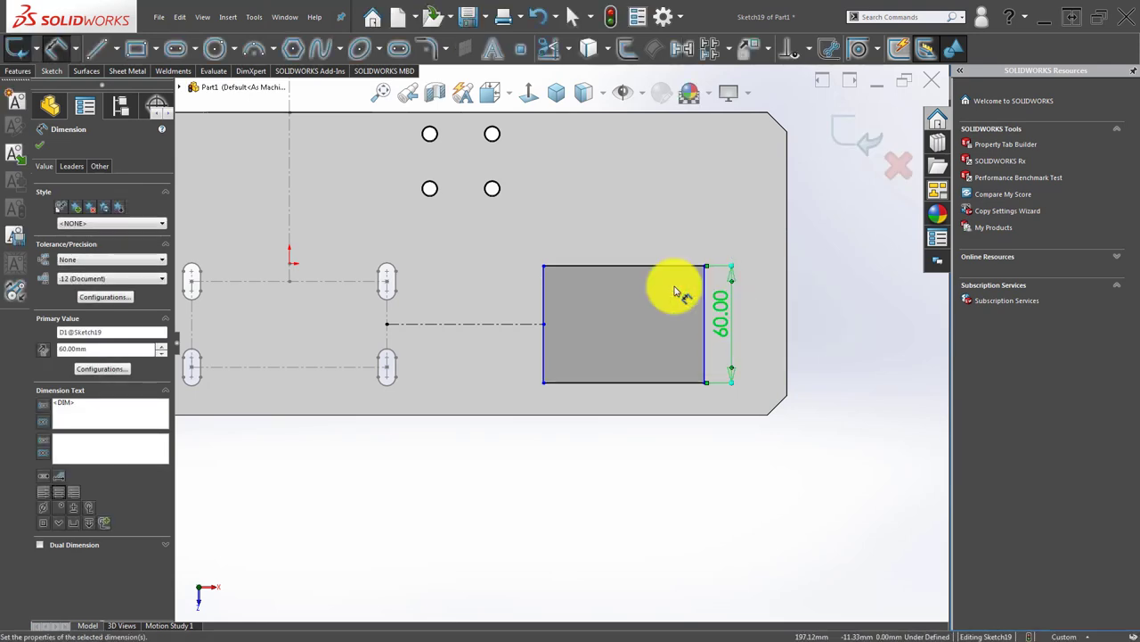
pyautogui.click(618, 381)
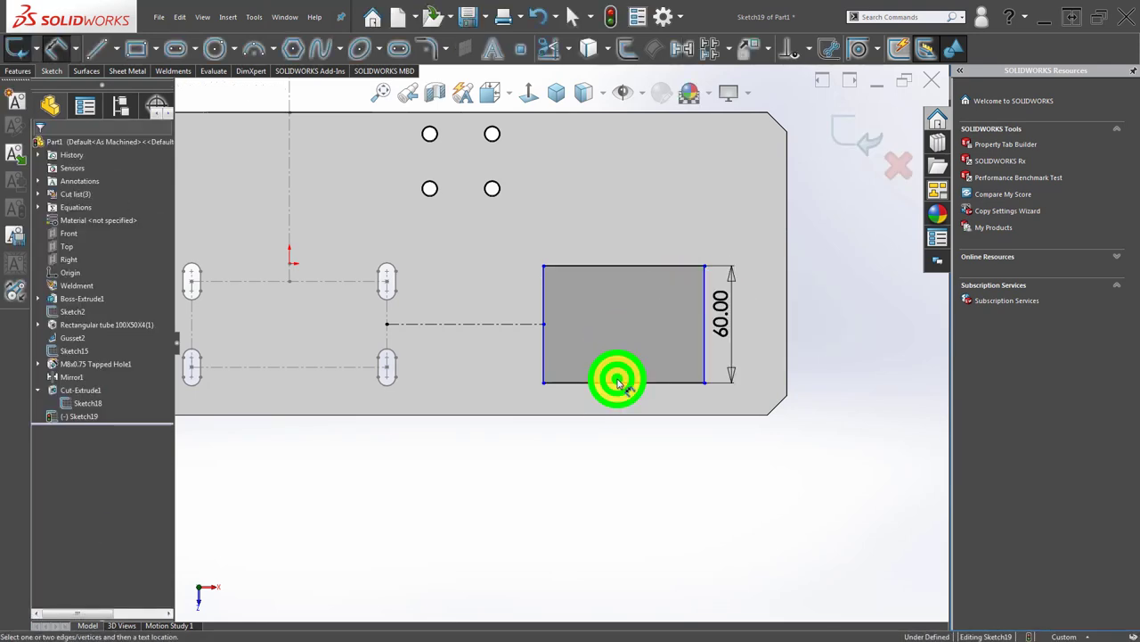
pyautogui.click(624, 456)
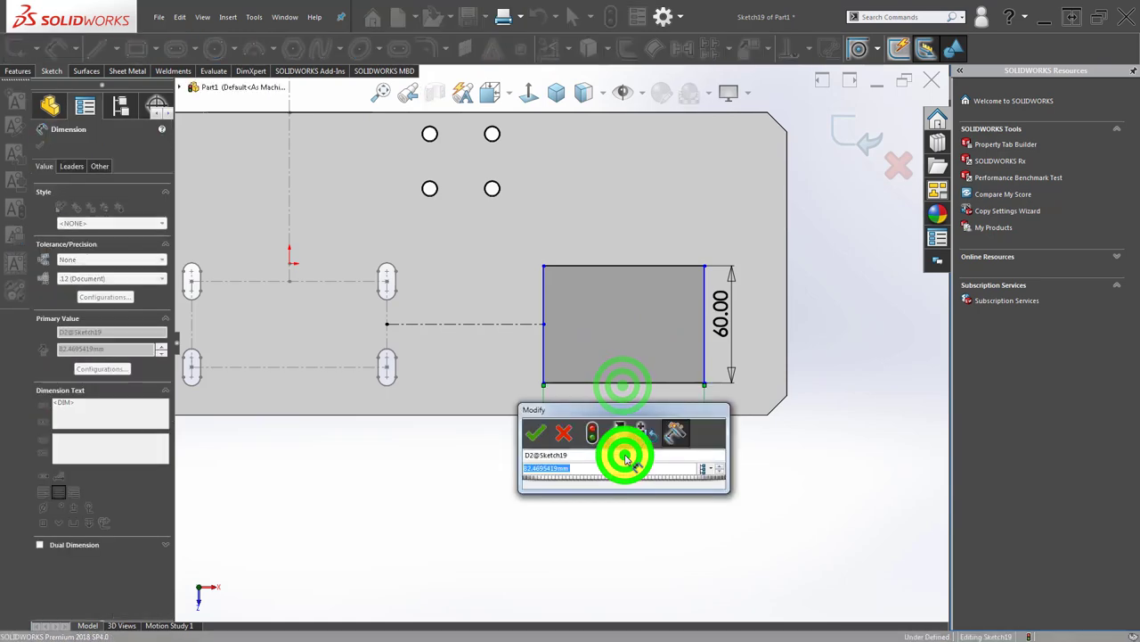
pyautogui.write('65')
pyautogui.press('Return')
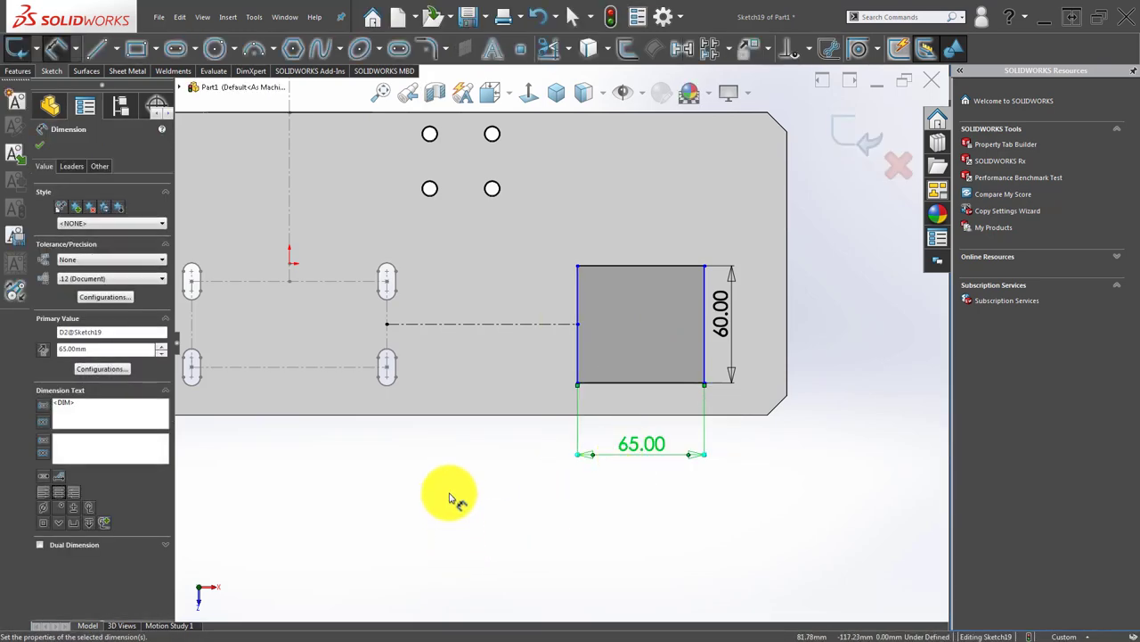
pyautogui.click(450, 495)
# Set the centerline length to 111 mm.
pyautogui.click(452, 323)
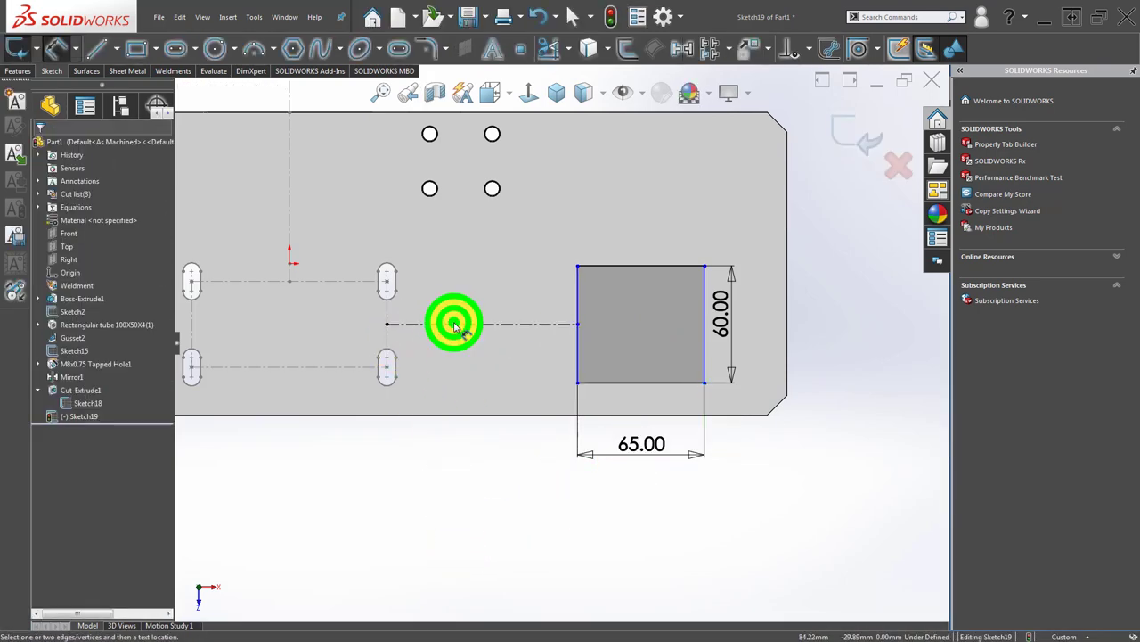
pyautogui.click(462, 451)
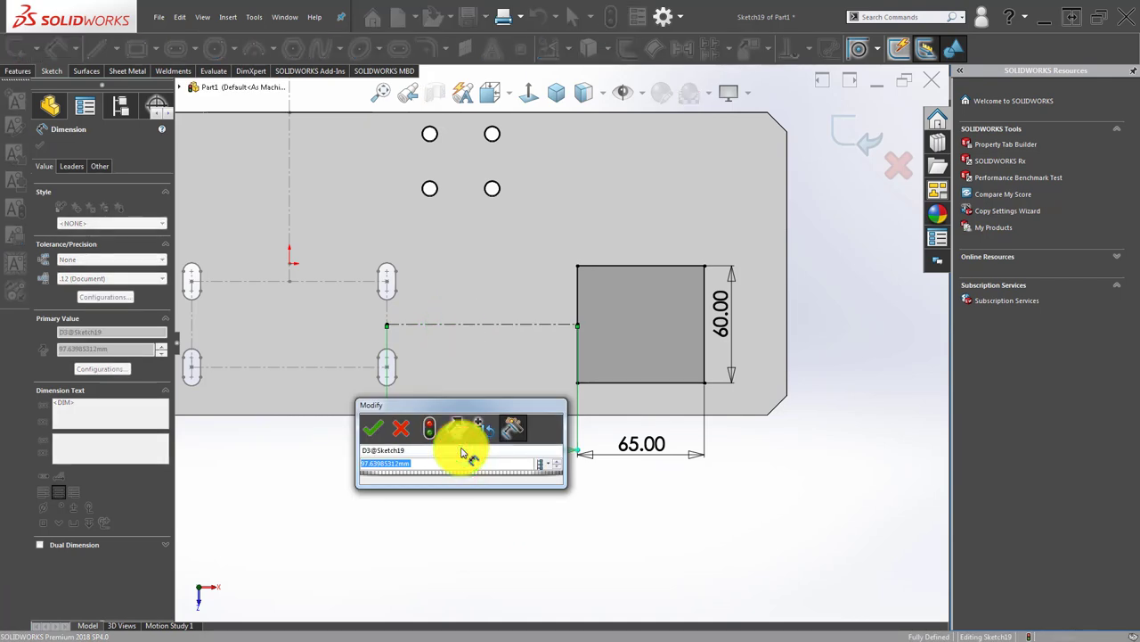
pyautogui.write('11')
pyautogui.press('Return')
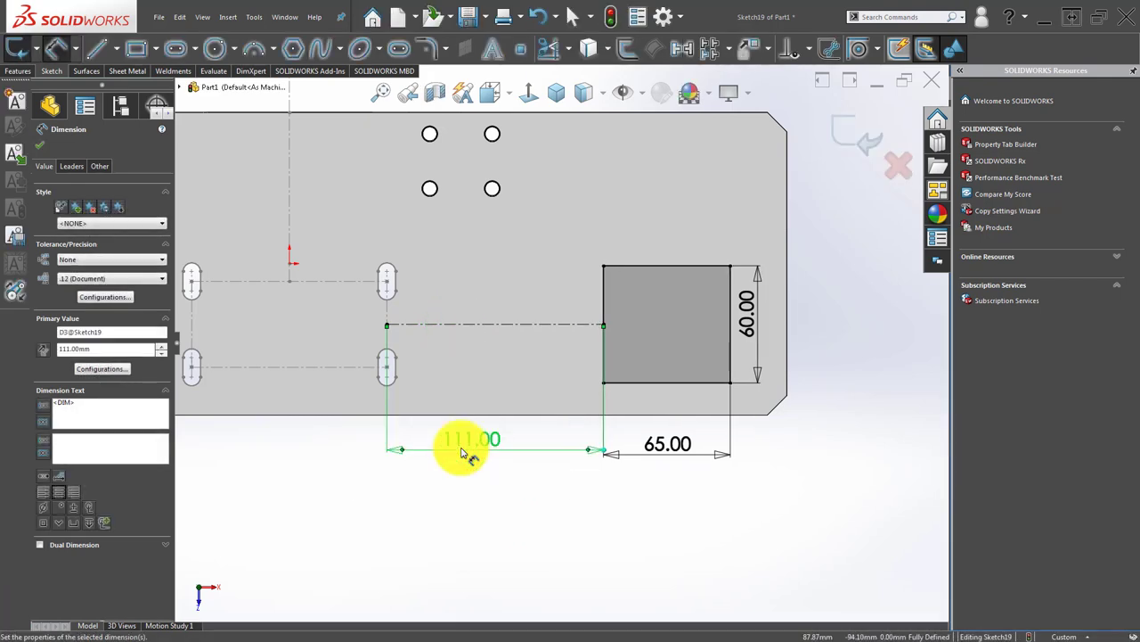
pyautogui.click(512, 501)
pyautogui.scroll(2, 539, 439)
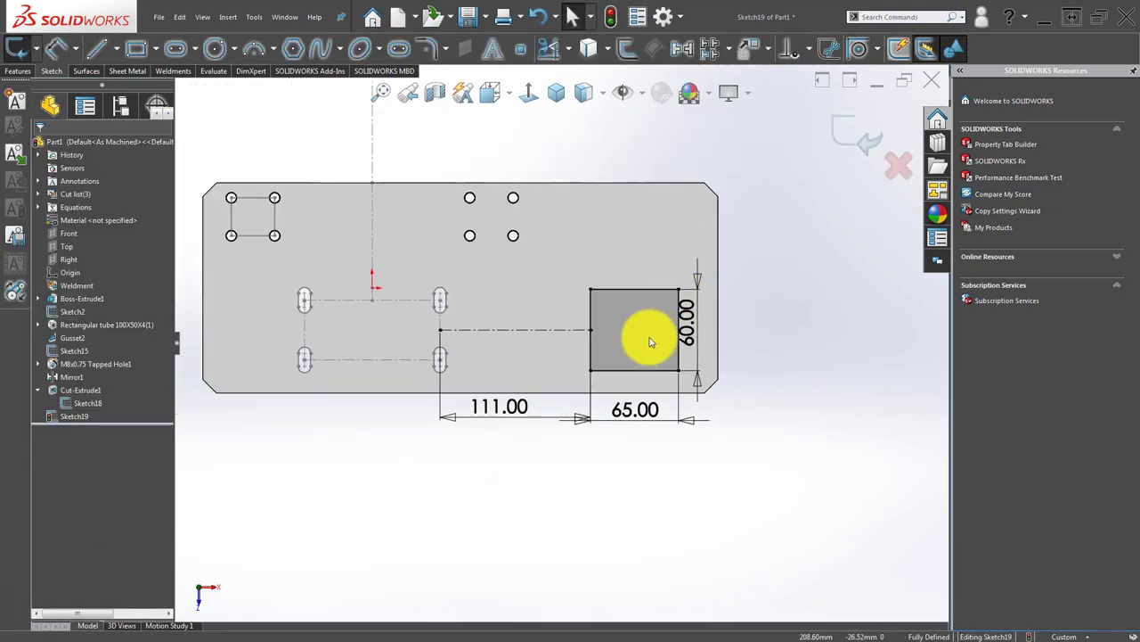
pyautogui.scroll(-2, 633, 334)
# Set the 65 by 60 rectangle's four edges to For construction.
pyautogui.click(555, 286)
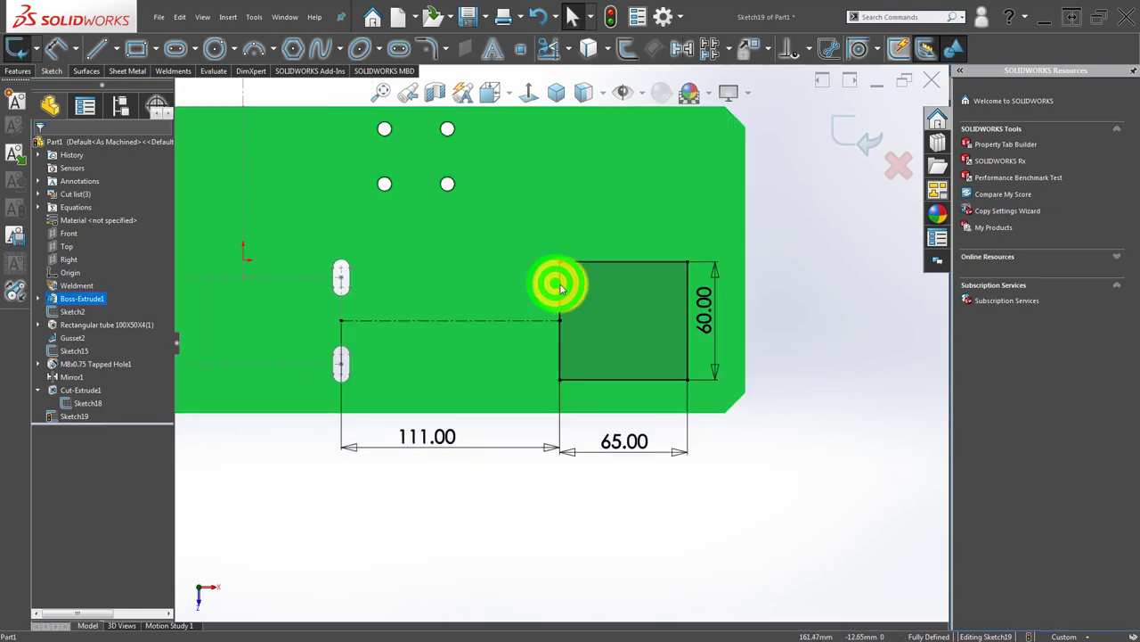
pyautogui.keyDown('ctrl'); pyautogui.click(604, 262); pyautogui.keyUp('ctrl')
pyautogui.keyDown('ctrl'); pyautogui.click(688, 355); pyautogui.keyUp('ctrl')
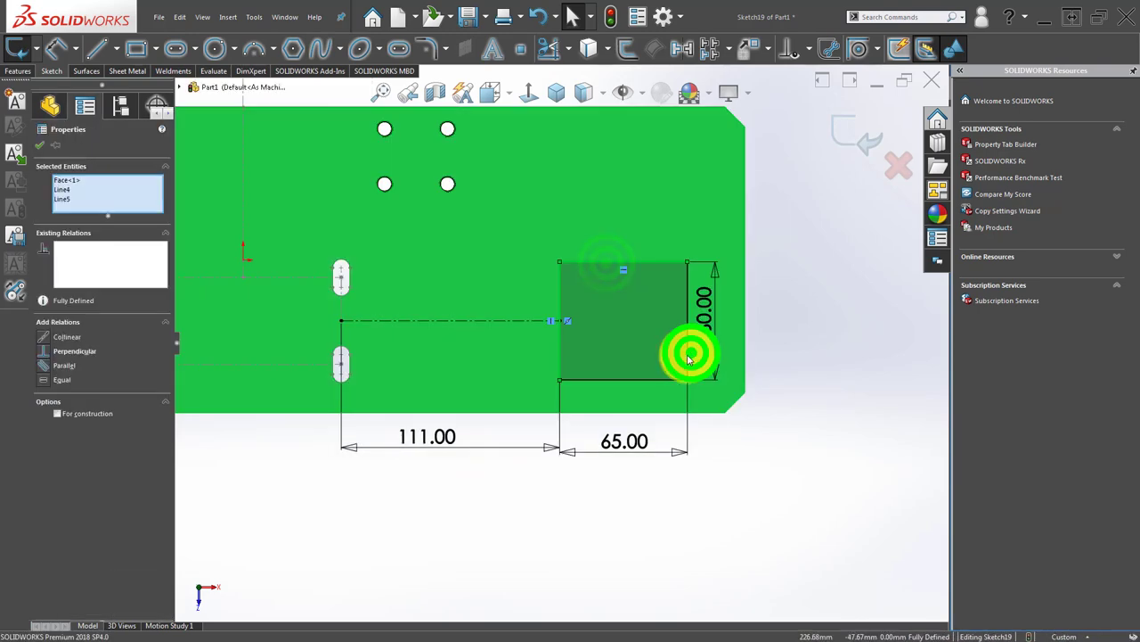
pyautogui.keyDown('ctrl'); pyautogui.click(675, 370); pyautogui.keyUp('ctrl')
pyautogui.keyDown('ctrl'); pyautogui.click(664, 379); pyautogui.keyUp('ctrl')
pyautogui.click(611, 212)
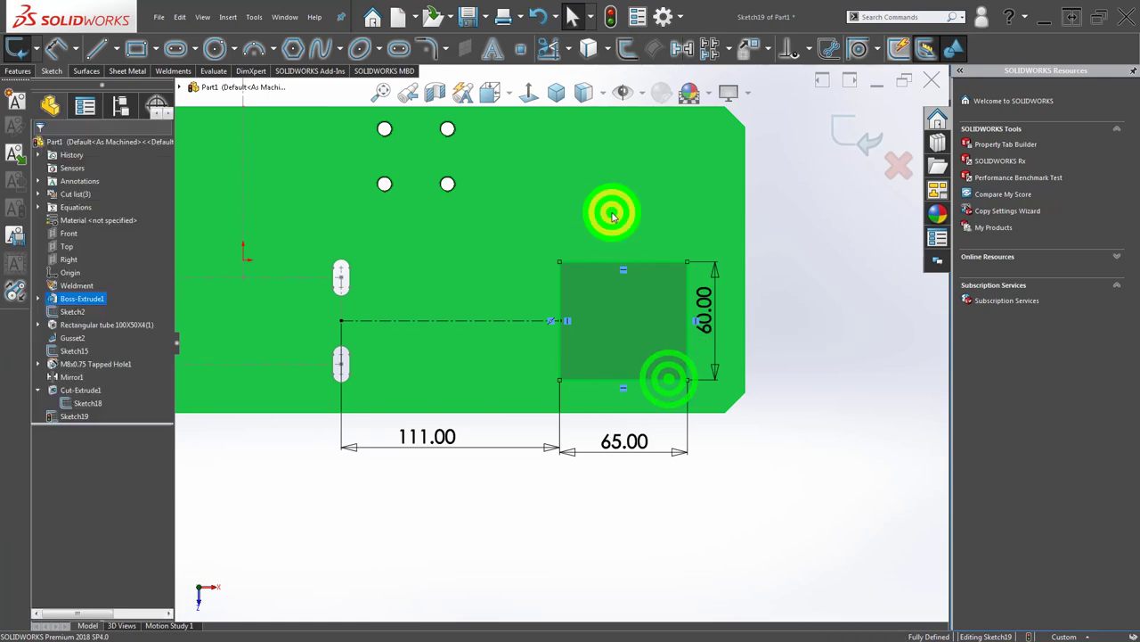
pyautogui.click(77, 444)
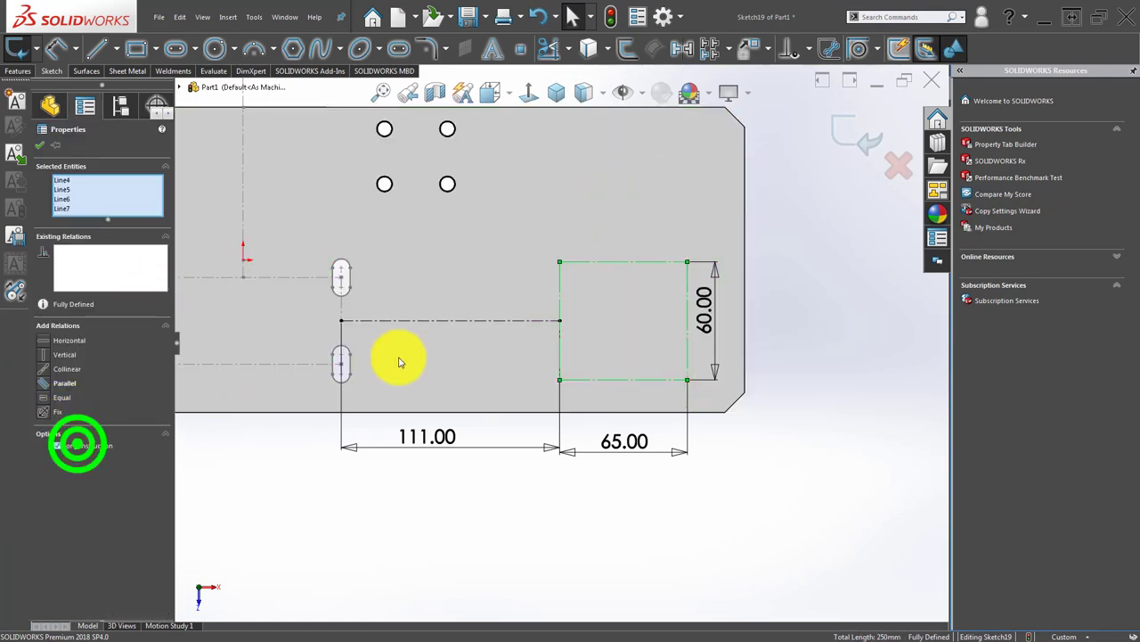
pyautogui.click(790, 204)
pyautogui.scroll(-4, 802, 249)
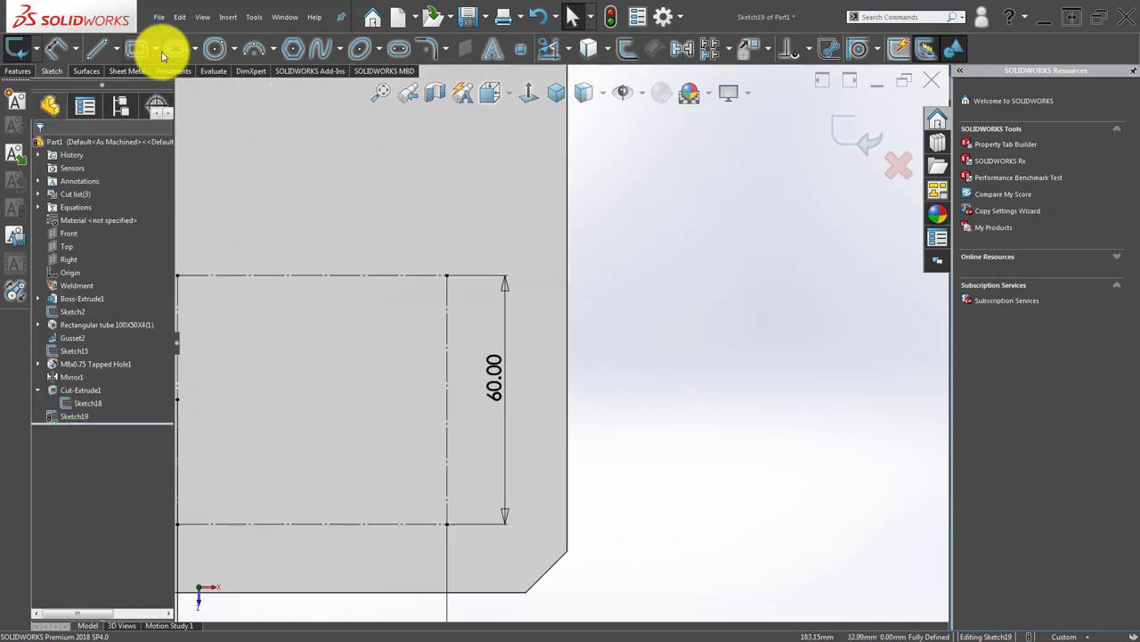
pyautogui.click(173, 48)
pyautogui.scroll(3, 300, 191)
# Draw four vertical straight slots centred on the construction rectangle's corners.
pyautogui.click(80, 187)
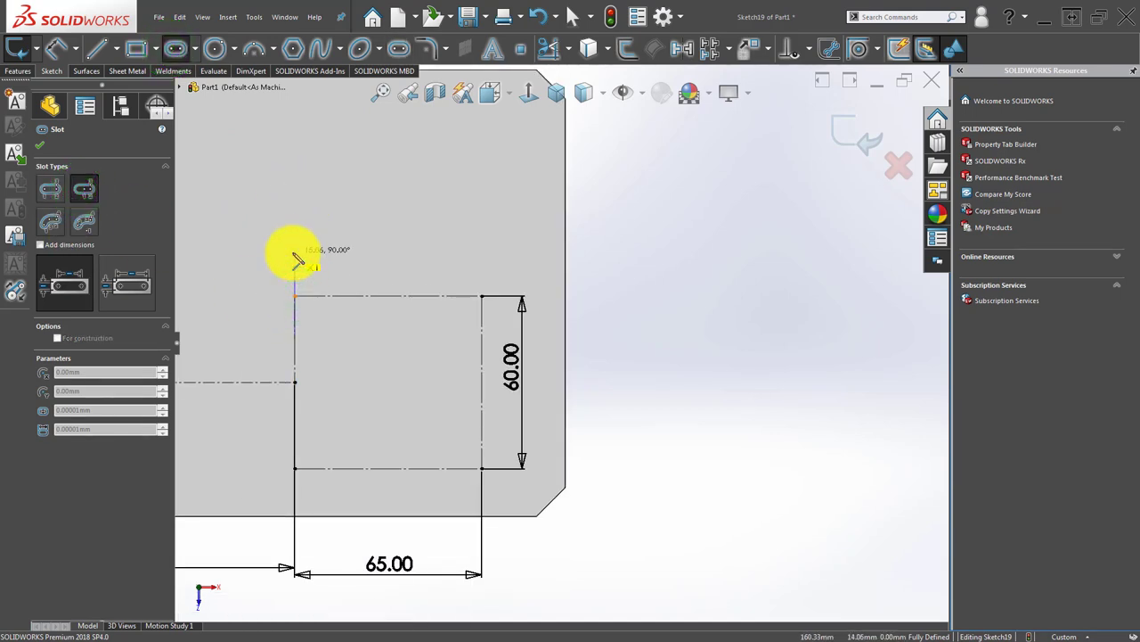
pyautogui.click(294, 255)
pyautogui.click(311, 266)
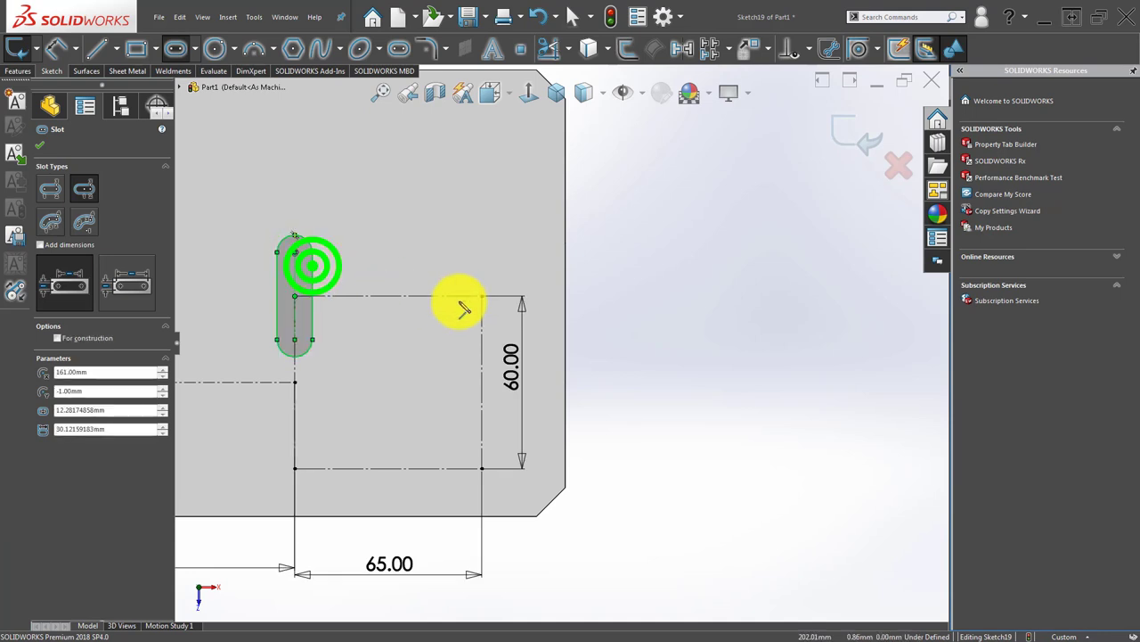
pyautogui.click(481, 295)
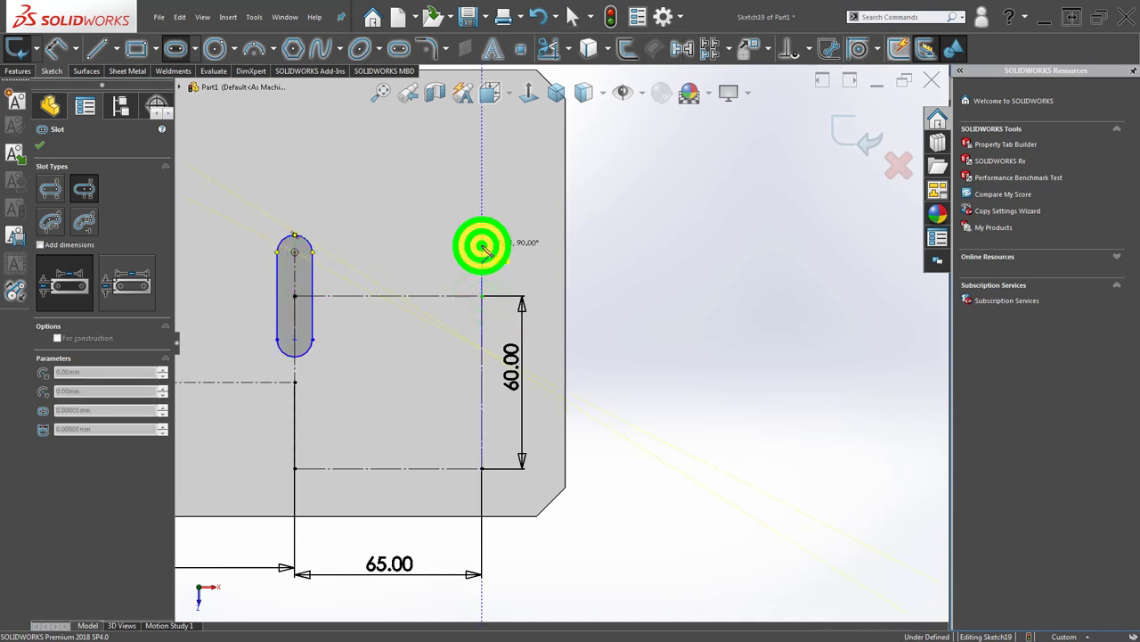
pyautogui.click(495, 260)
pyautogui.click(294, 468)
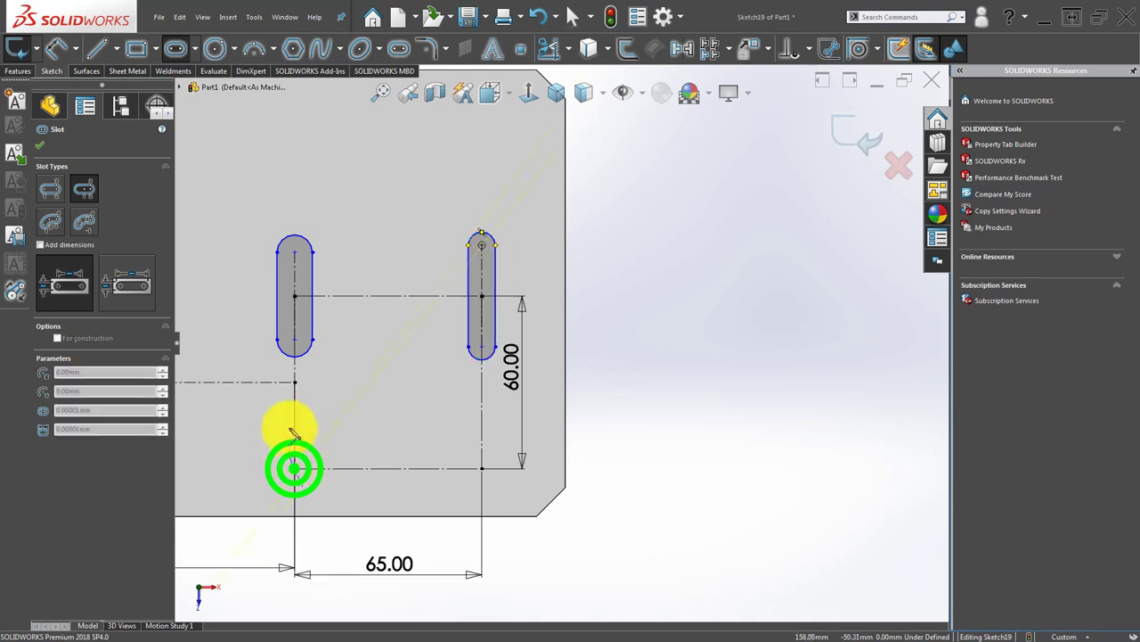
pyautogui.click(294, 421)
pyautogui.click(307, 430)
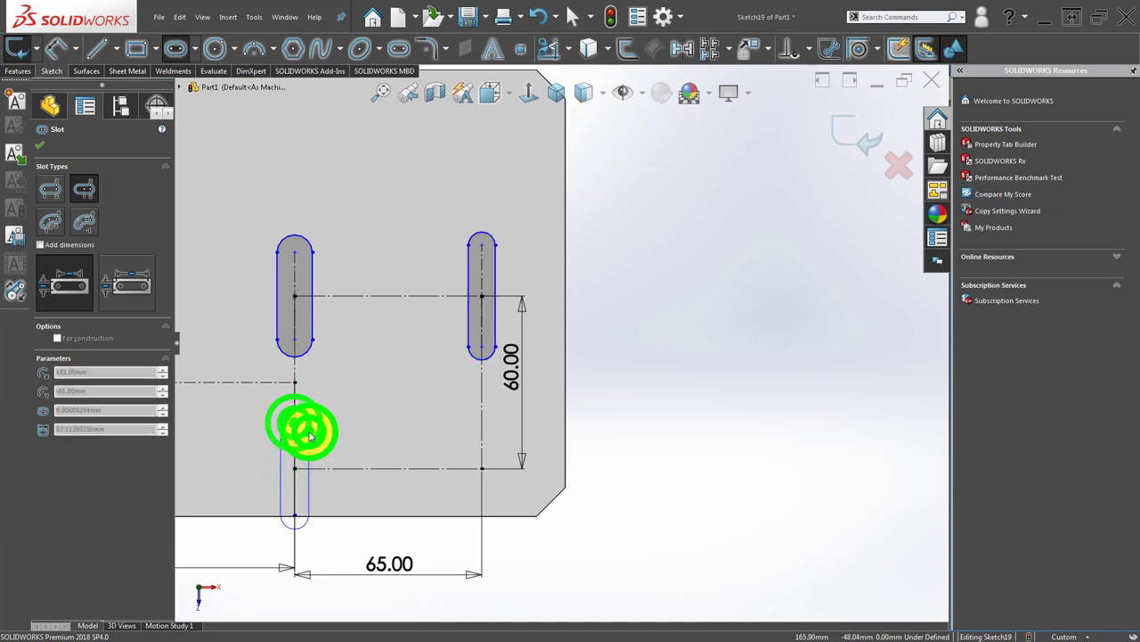
pyautogui.click(482, 468)
pyautogui.click(481, 432)
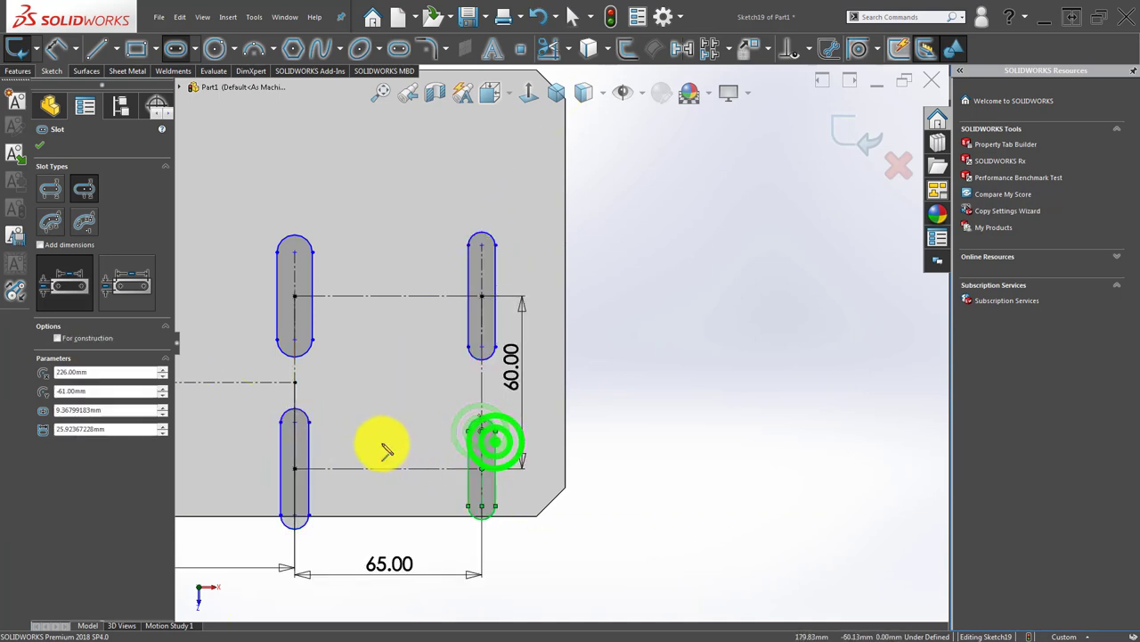
pyautogui.scroll(3, 381, 445)
pyautogui.press('Escape')
pyautogui.moveTo(359, 267); pyautogui.dragTo(542, 459)
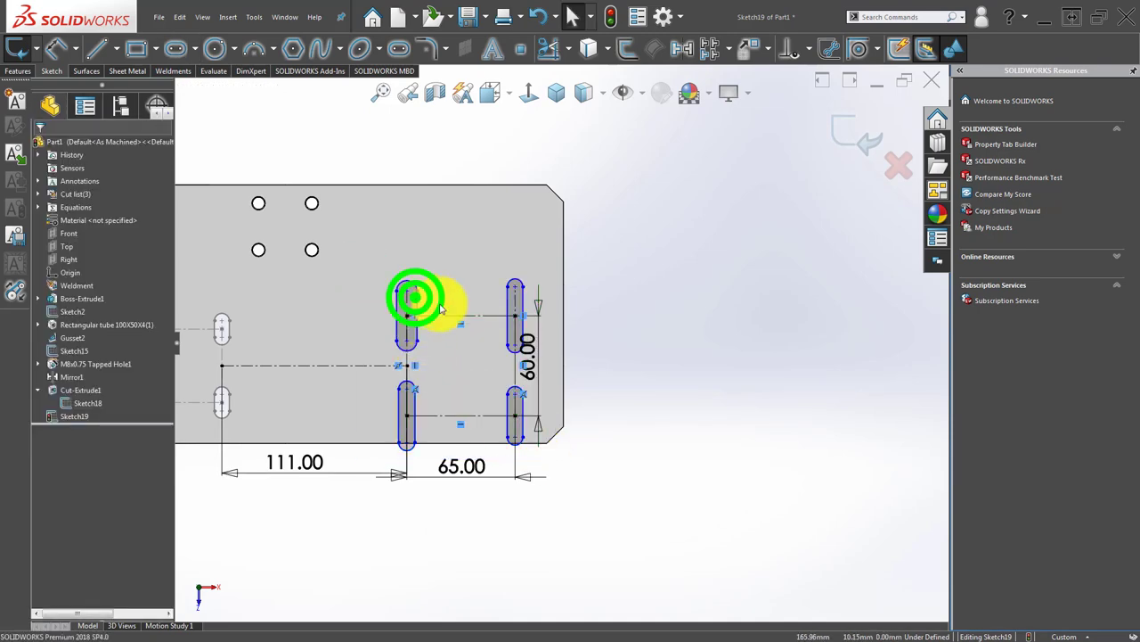
# Select all four slots and apply Make Equal so they match.
pyautogui.keyDown('ctrl'); pyautogui.click(506, 295); pyautogui.keyUp('ctrl')
pyautogui.keyDown('ctrl'); pyautogui.click(414, 404); pyautogui.keyUp('ctrl')
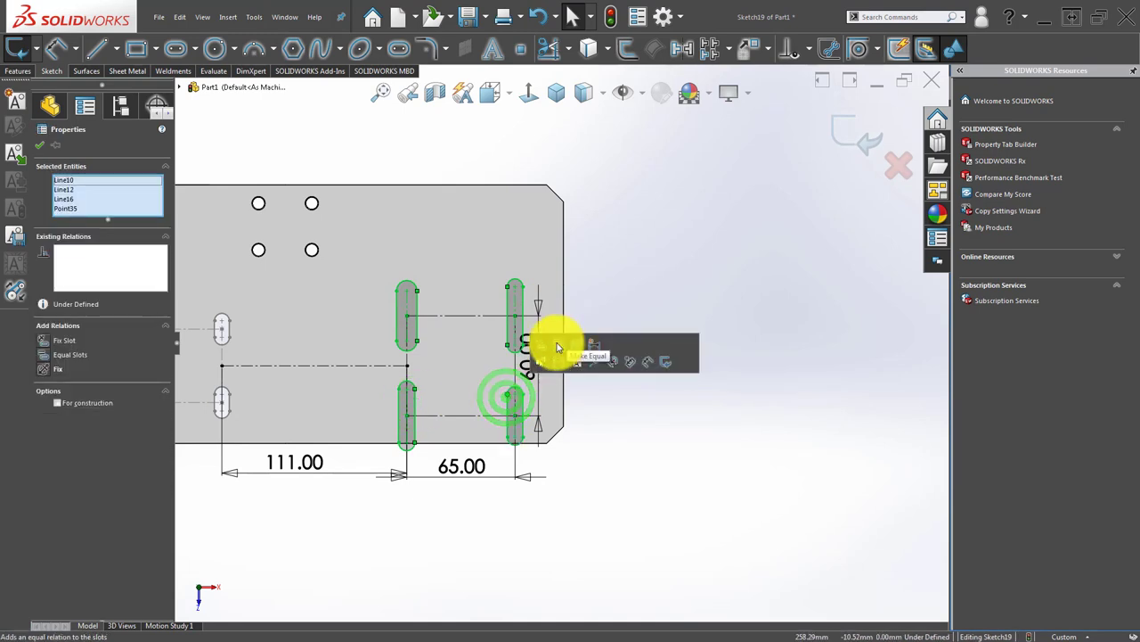
pyautogui.click(555, 342)
pyautogui.click(633, 464)
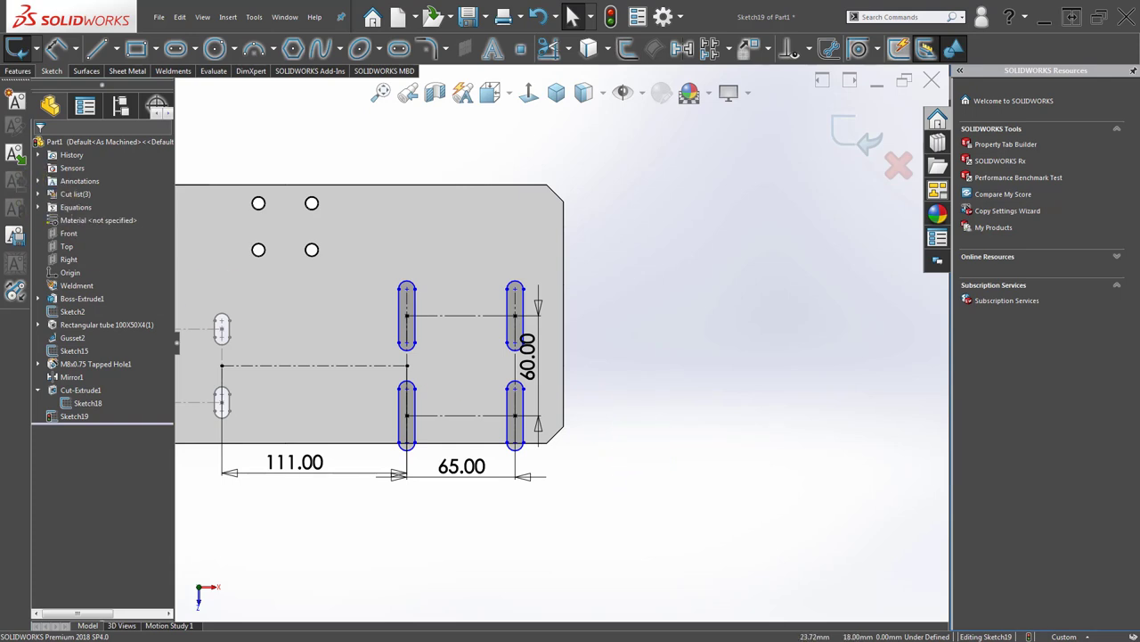
pyautogui.scroll(-5, 647, 317)
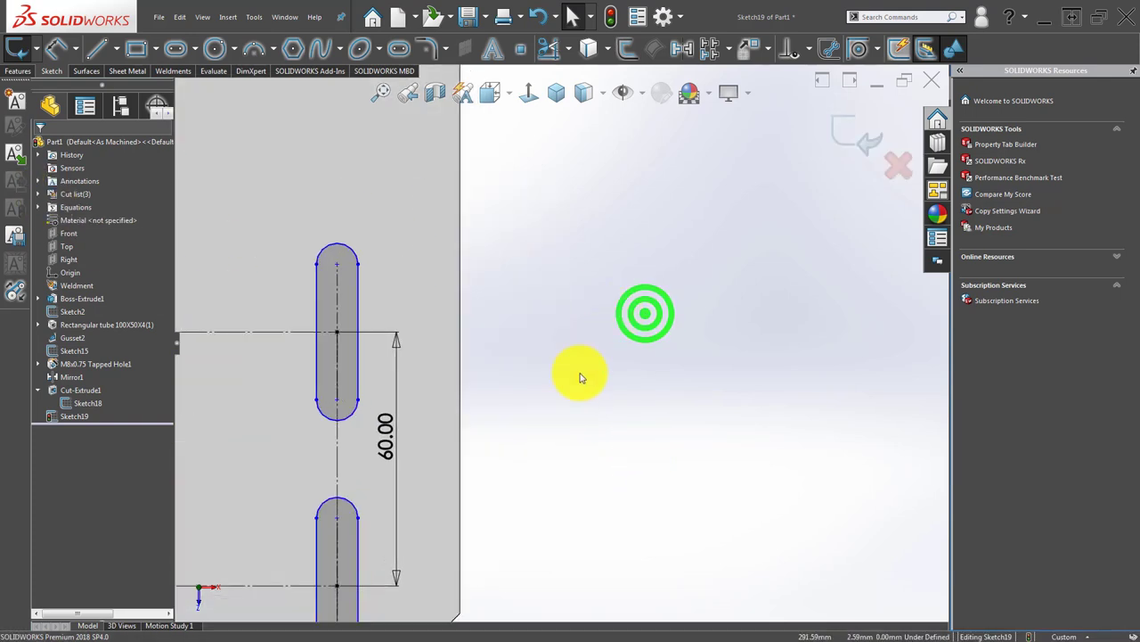
# Dimension the upper slot's overall length to 16 mm.
pyautogui.click(342, 245)
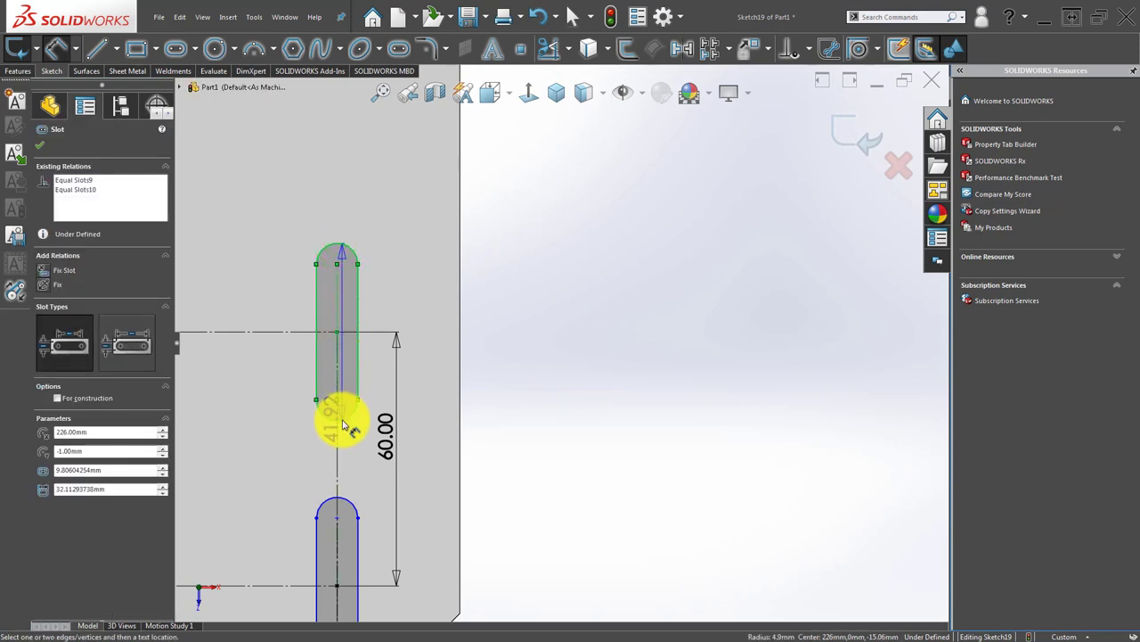
pyautogui.click(471, 346)
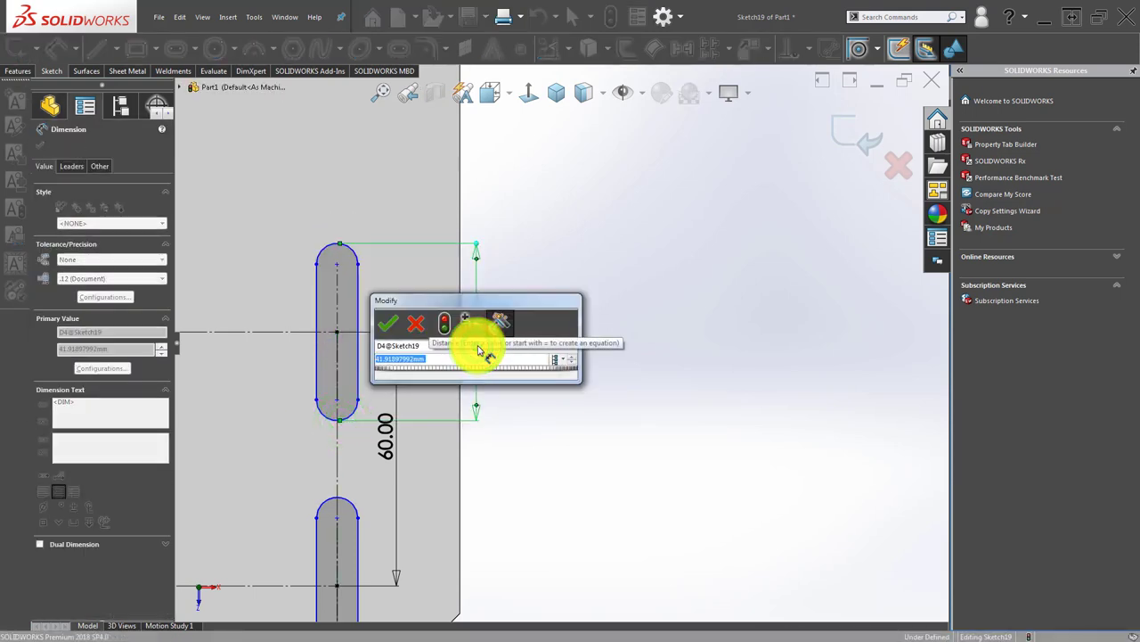
pyautogui.write('16')
pyautogui.press('Return')
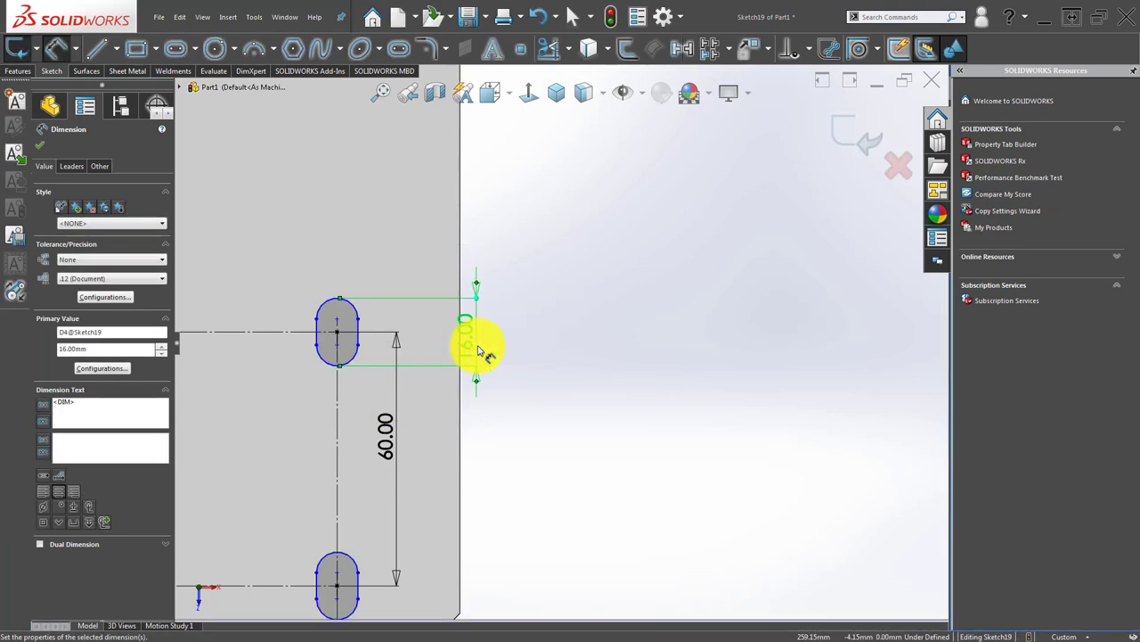
pyautogui.click(613, 426)
pyautogui.press('z')
pyautogui.press('z')
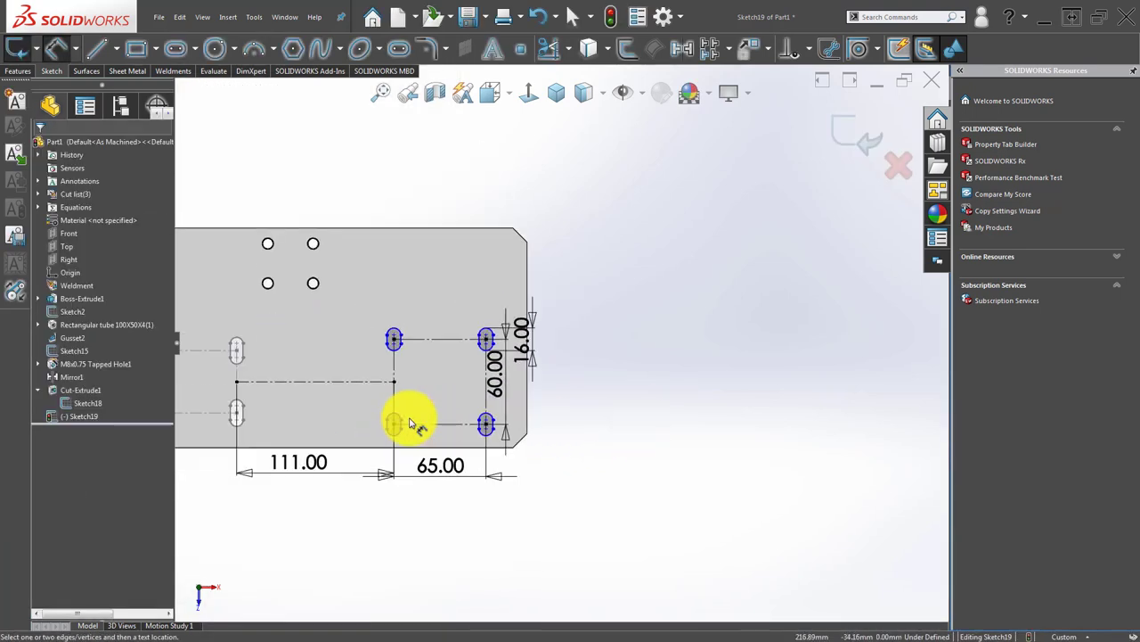
pyautogui.scroll(-3, 413, 419)
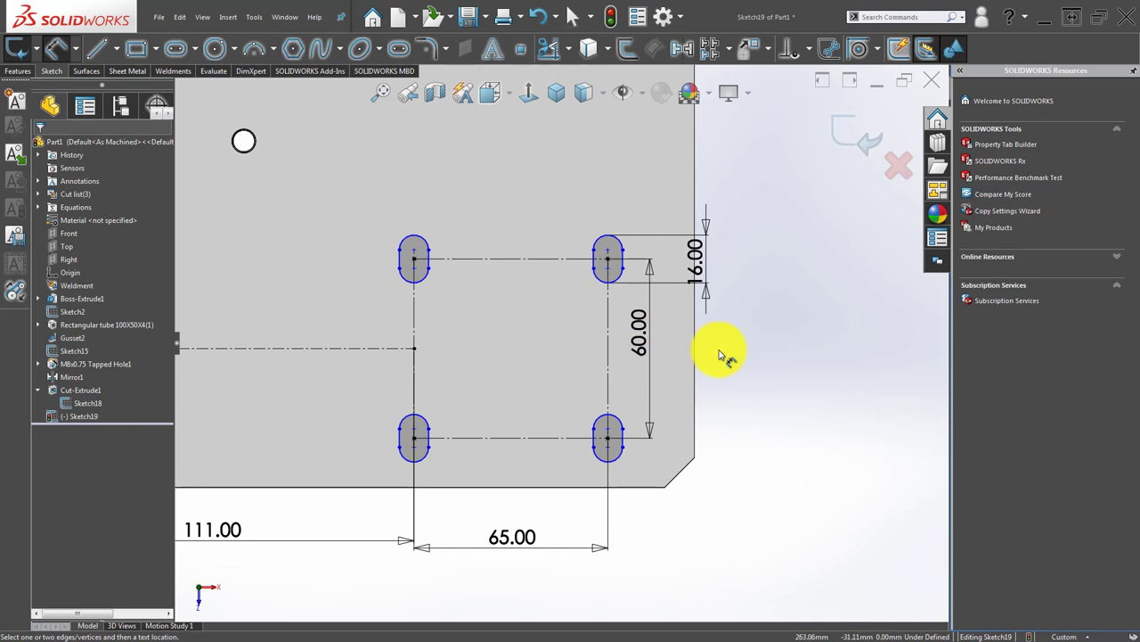
pyautogui.scroll(-2, 603, 251)
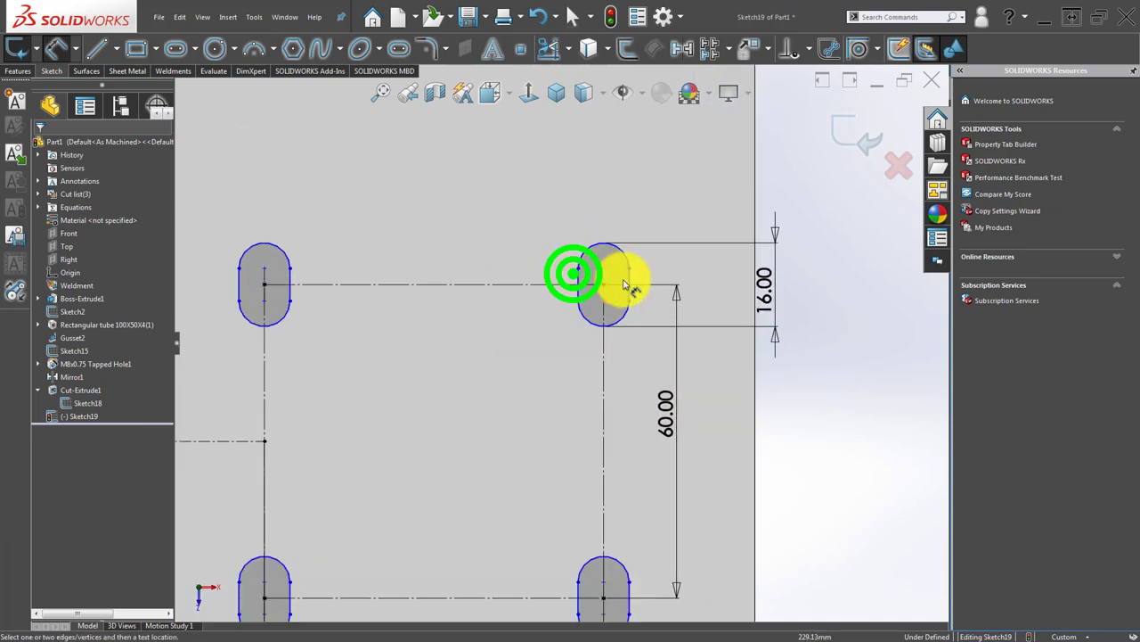
# Dimension the slot width to 9 mm, fully defining the sketch.
pyautogui.moveTo(628, 282)
pyautogui.mouseDown()
pyautogui.moveTo(564, 287)
pyautogui.moveTo(573, 273)
pyautogui.mouseUp()
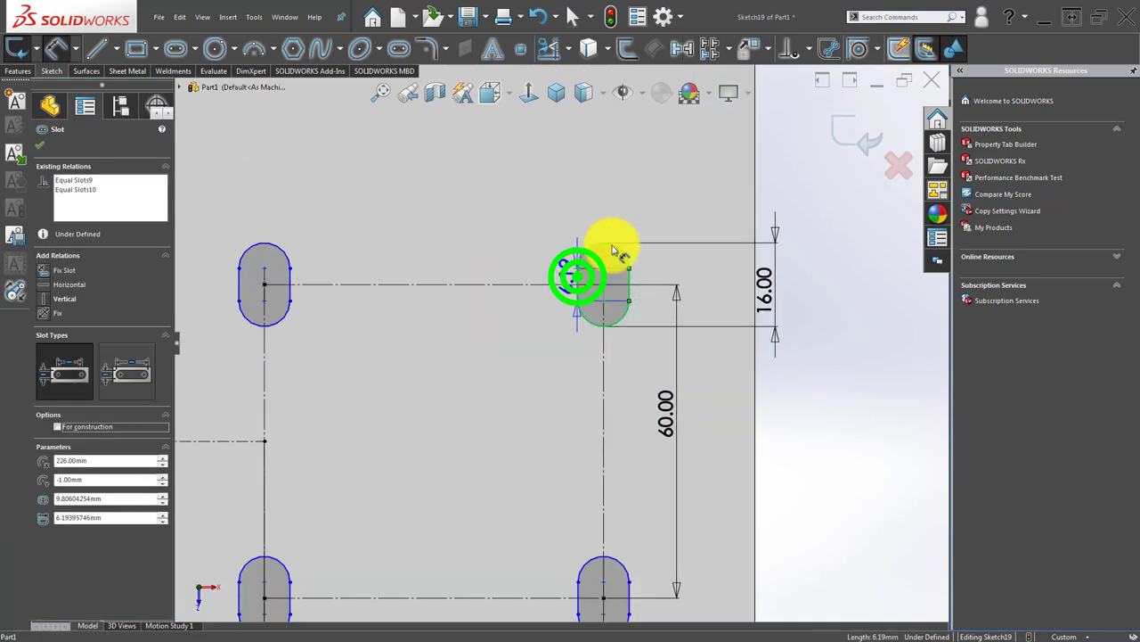
pyautogui.doubleClick(631, 191)
pyautogui.write('9')
pyautogui.press('Return')
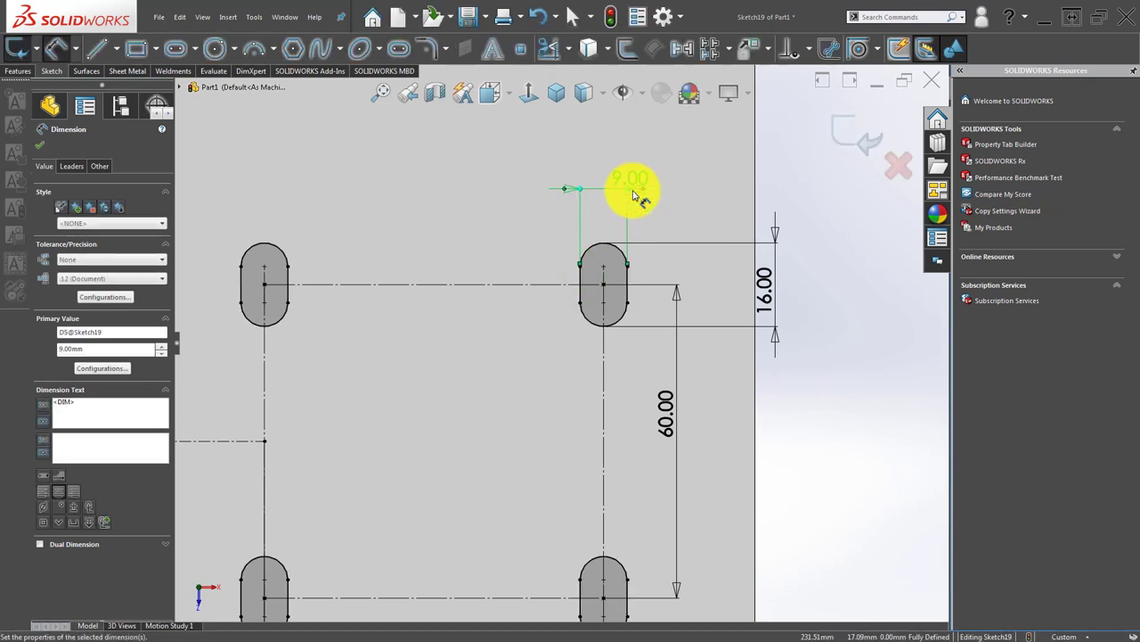
pyautogui.press('Escape')
pyautogui.scroll(2, 534, 294)
pyautogui.scroll(2, 458, 354)
pyautogui.click(19, 71)
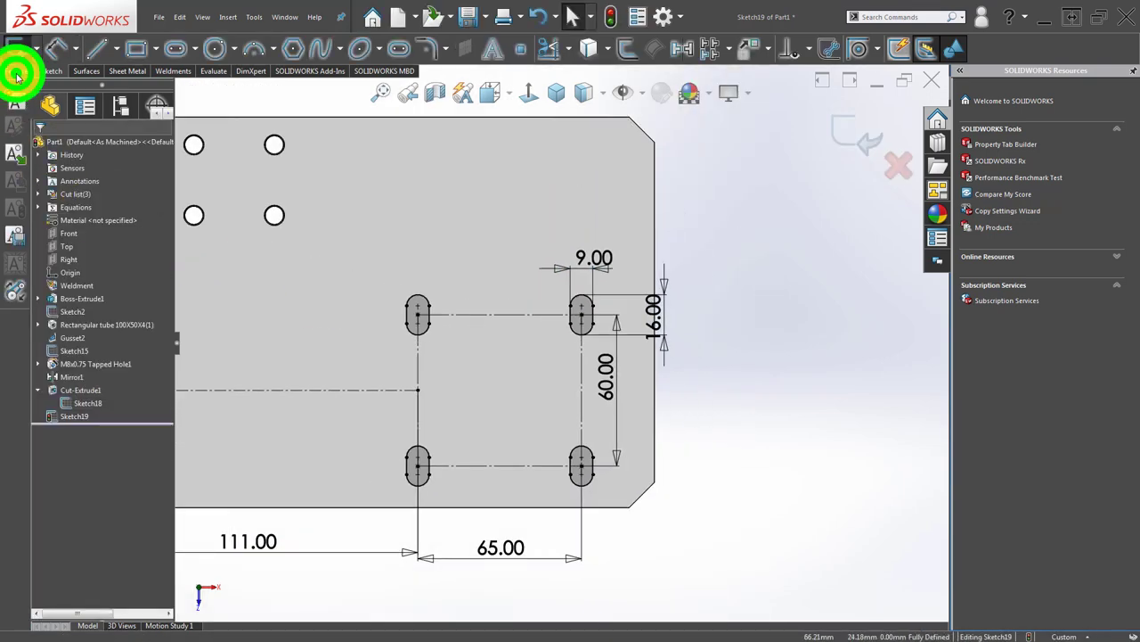
# Extrude-cut the four-slot sketch Through All to pierce the plate.
pyautogui.click(153, 43)
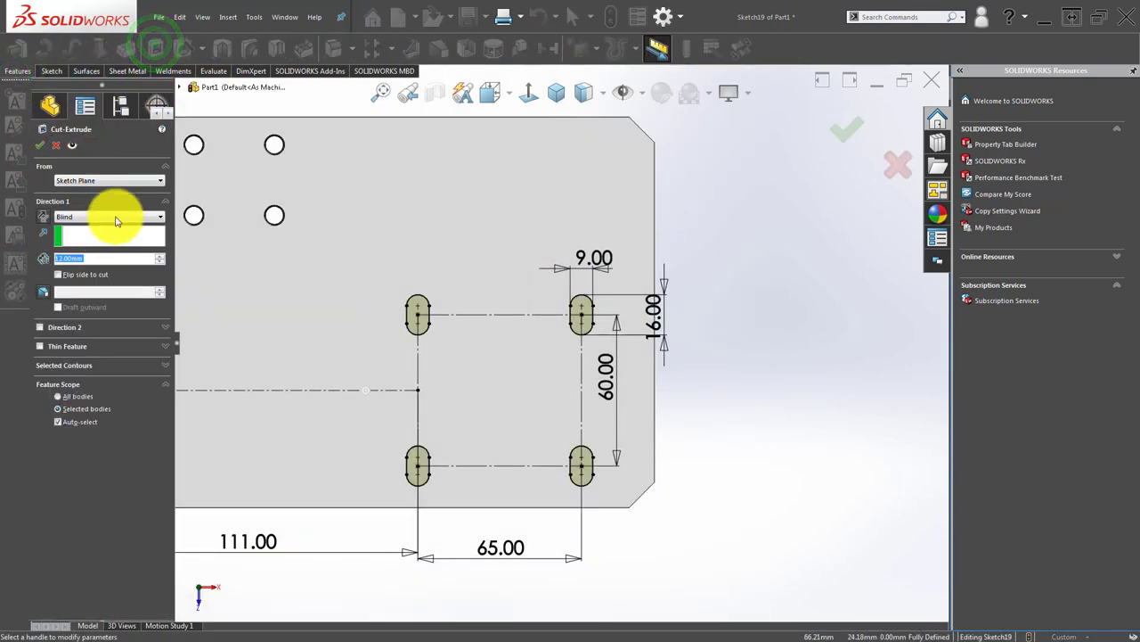
pyautogui.click(116, 215)
pyautogui.click(114, 237)
pyautogui.click(842, 133)
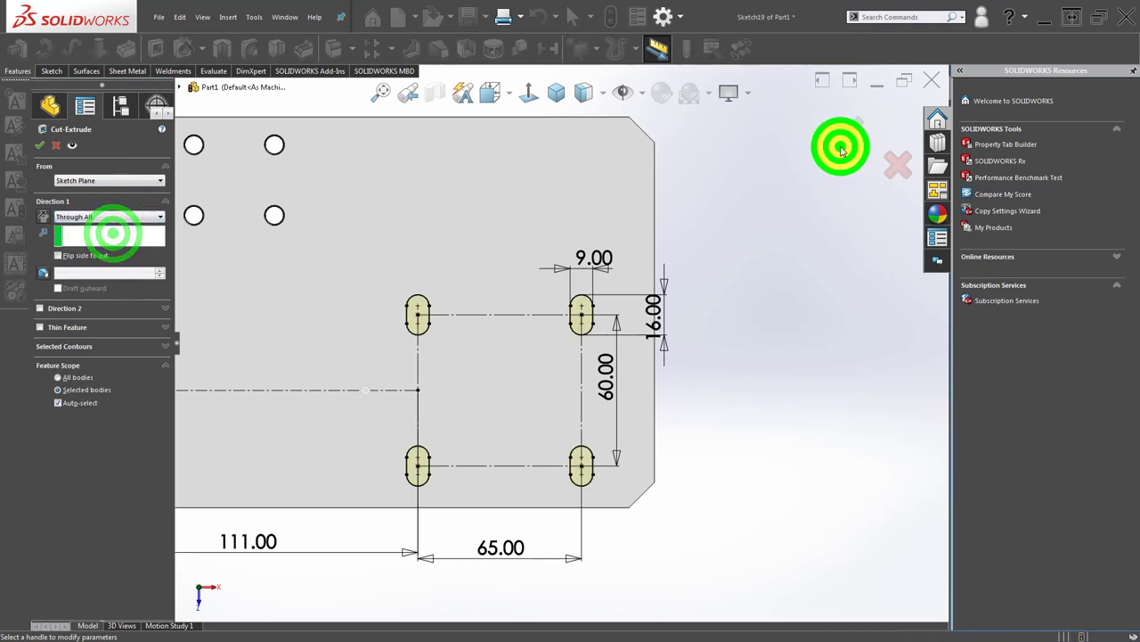
pyautogui.click(753, 304)
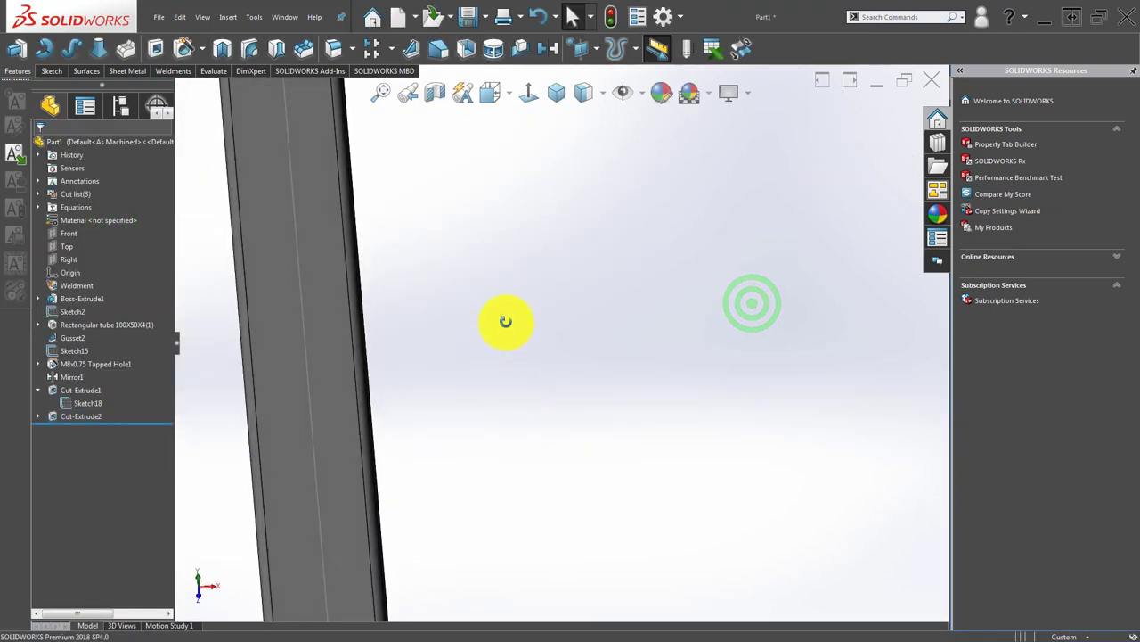
# Switch to isometric view and orbit to see the plate's underside.
pyautogui.click(555, 93)
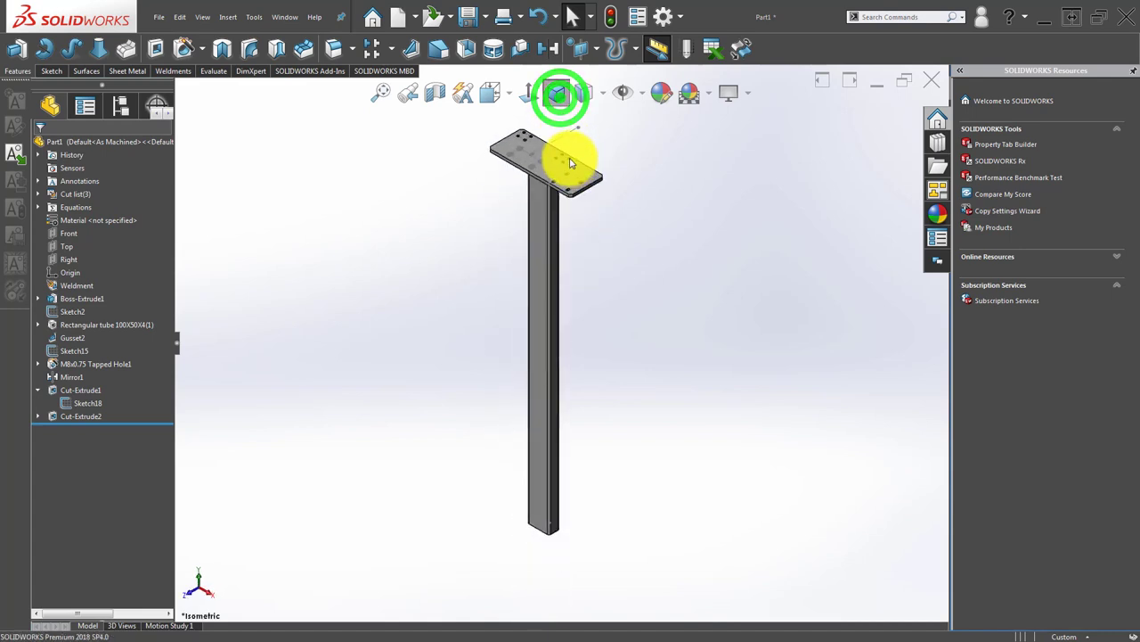
pyautogui.scroll(-2, 546, 231)
pyautogui.scroll(3, 535, 223)
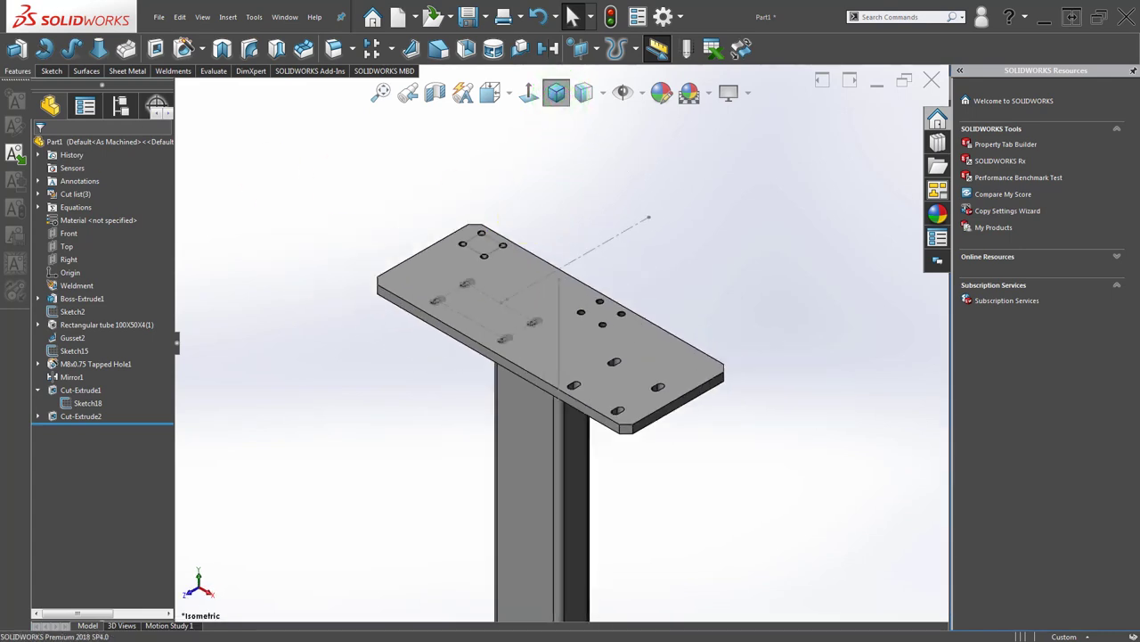
pyautogui.click(544, 92)
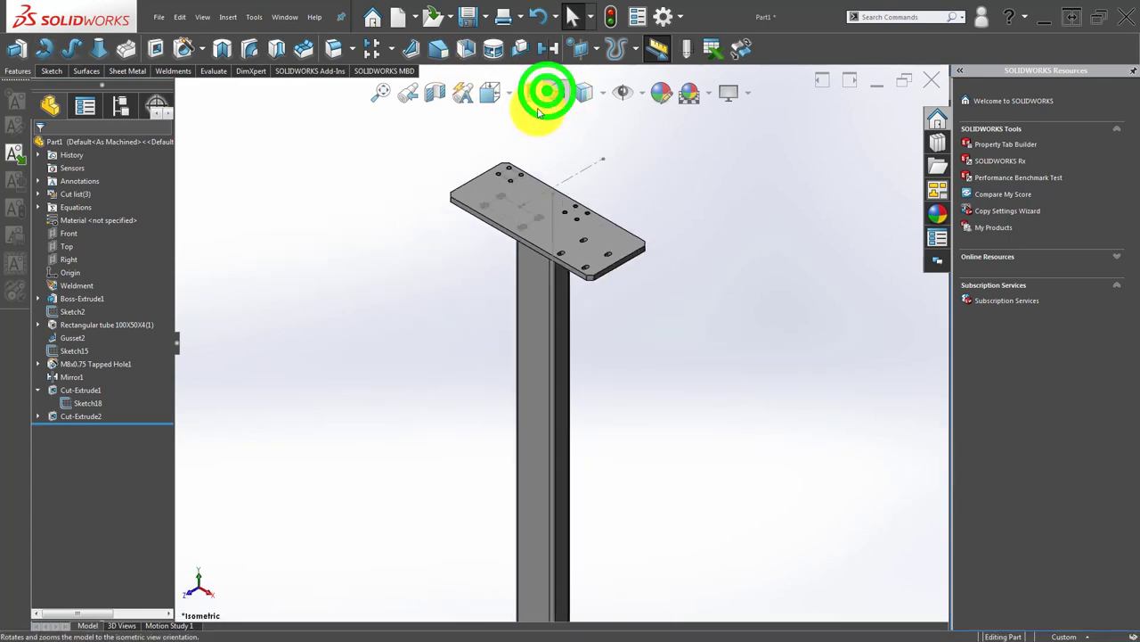
pyautogui.click(414, 240)
pyautogui.moveTo(477, 248)
pyautogui.mouseDown(button='middle')
pyautogui.moveTo(585, 144)
pyautogui.moveTo(570, 173)
pyautogui.moveTo(588, 109)
pyautogui.moveTo(585, 288)
pyautogui.mouseUp(button='middle')
pyautogui.click(387, 180)
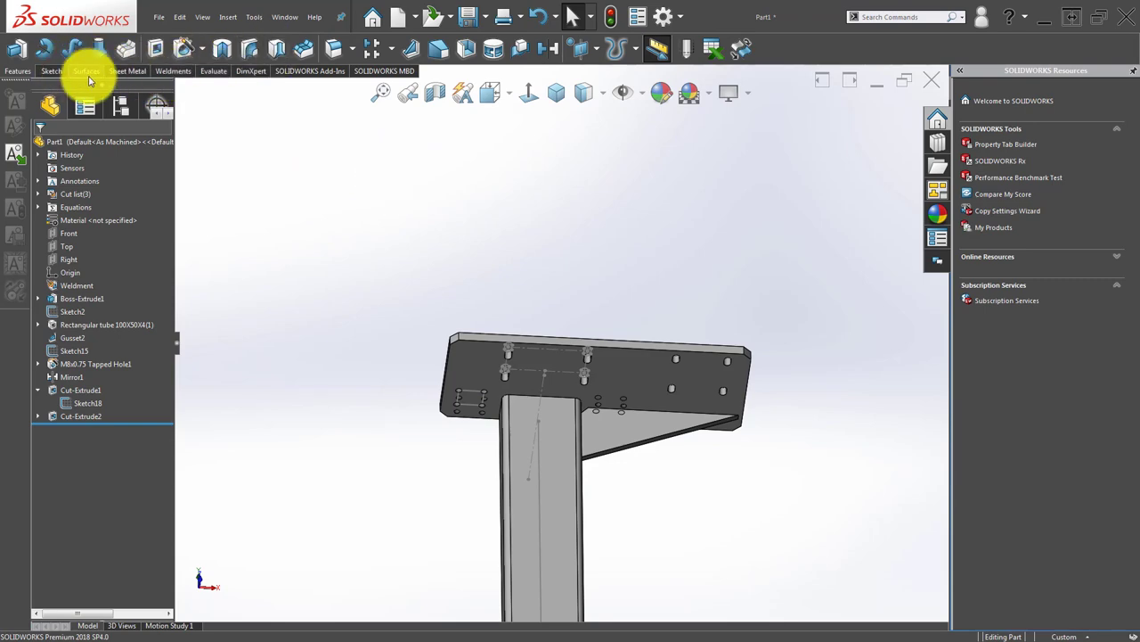
# Add a gusset using the plate's bottom face and the tube face as supporting faces.
pyautogui.click(171, 73)
pyautogui.click(190, 51)
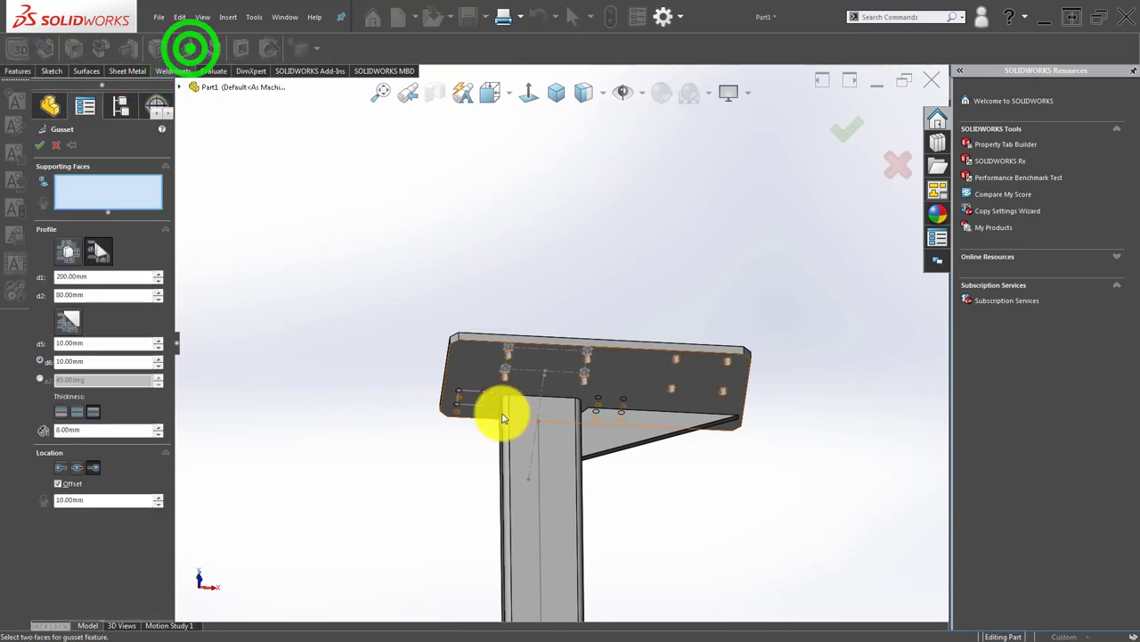
pyautogui.moveTo(502, 408)
pyautogui.mouseDown(button='middle')
pyautogui.moveTo(543, 359)
pyautogui.moveTo(509, 416)
pyautogui.moveTo(483, 402)
pyautogui.mouseUp(button='middle')
pyautogui.scroll(-3, 503, 397)
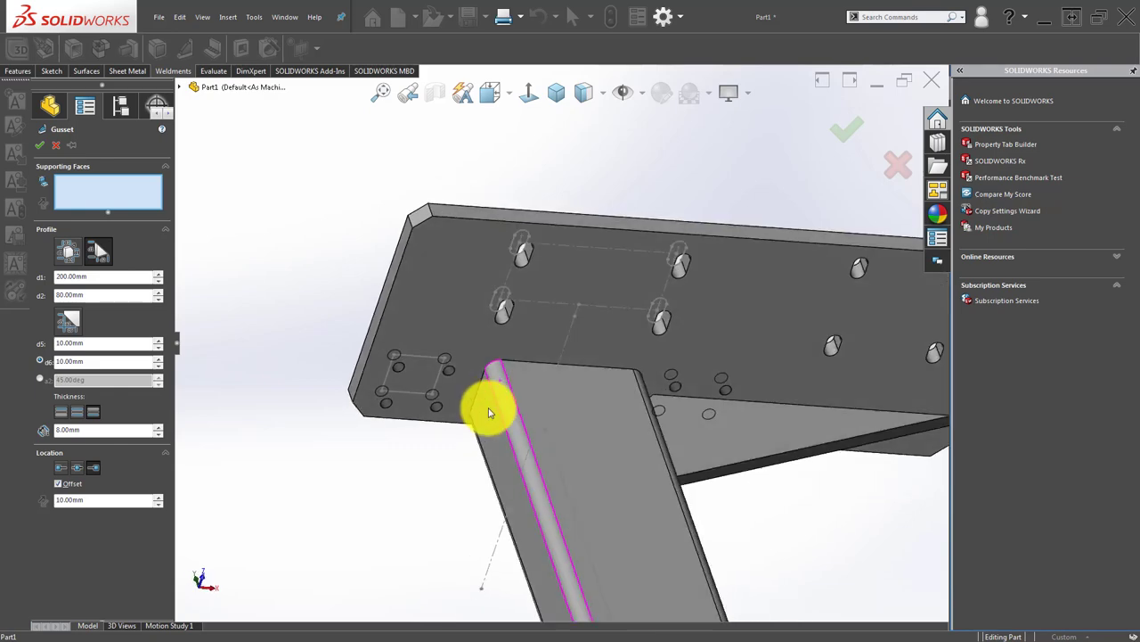
pyautogui.click(595, 337)
pyautogui.click(585, 406)
pyautogui.scroll(3, 583, 411)
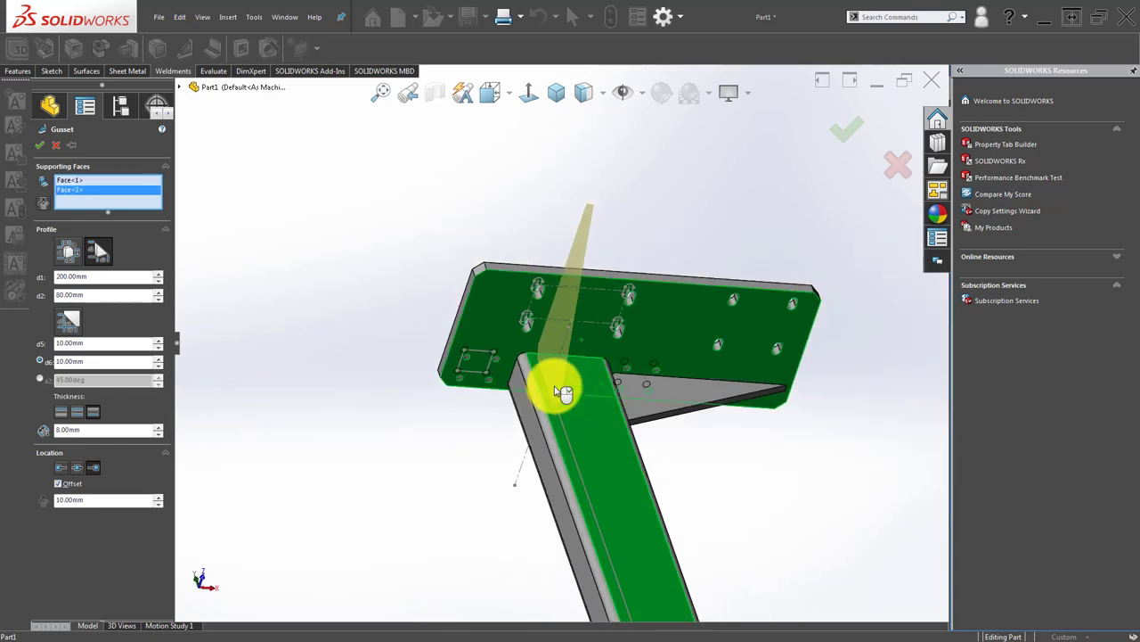
pyautogui.moveTo(555, 382)
pyautogui.mouseDown(button='middle')
pyautogui.moveTo(603, 415)
pyautogui.moveTo(588, 390)
pyautogui.mouseUp(button='middle')
pyautogui.click(79, 272)
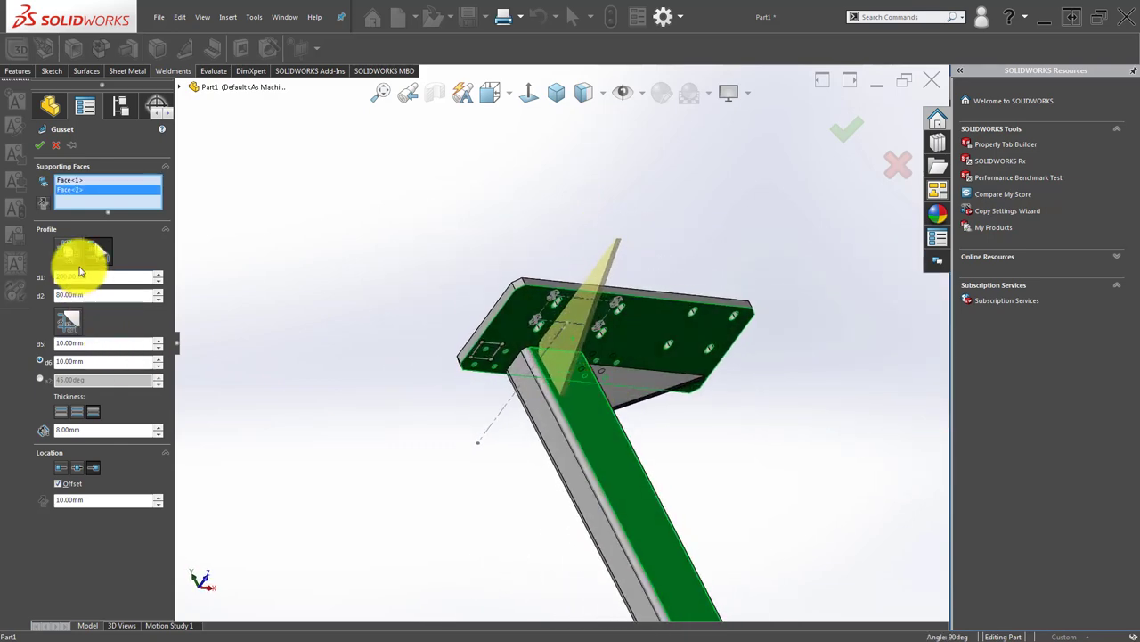
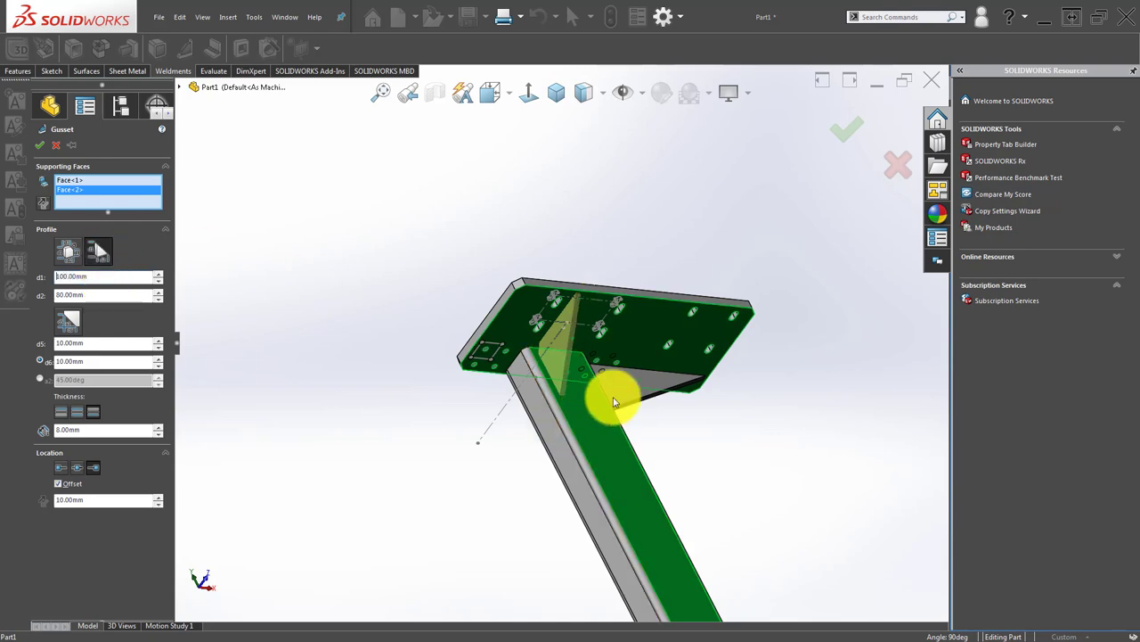
# Set the gusset's thickness and location options, clear Offset so it sits centred, and confirm it.
pyautogui.moveTo(613, 402)
pyautogui.mouseDown(button='middle')
pyautogui.moveTo(581, 412)
pyautogui.moveTo(585, 377)
pyautogui.mouseUp(button='middle')
pyautogui.scroll(-2, 552, 392)
pyautogui.moveTo(517, 400); pyautogui.dragTo(515, 395, button='middle')
pyautogui.click(56, 422)
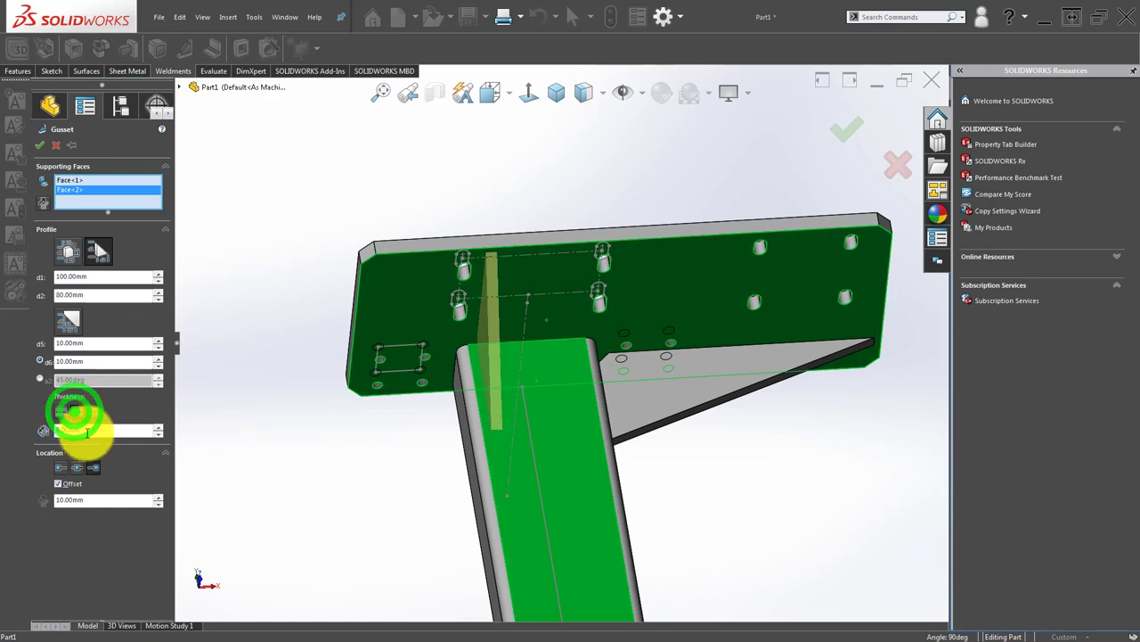
pyautogui.click(77, 469)
pyautogui.moveTo(357, 437)
pyautogui.mouseDown(button='middle')
pyautogui.moveTo(499, 331)
pyautogui.moveTo(484, 386)
pyautogui.moveTo(507, 420)
pyautogui.moveTo(495, 431)
pyautogui.moveTo(501, 448)
pyautogui.moveTo(519, 402)
pyautogui.moveTo(481, 371)
pyautogui.moveTo(502, 333)
pyautogui.moveTo(443, 359)
pyautogui.mouseUp(button='middle')
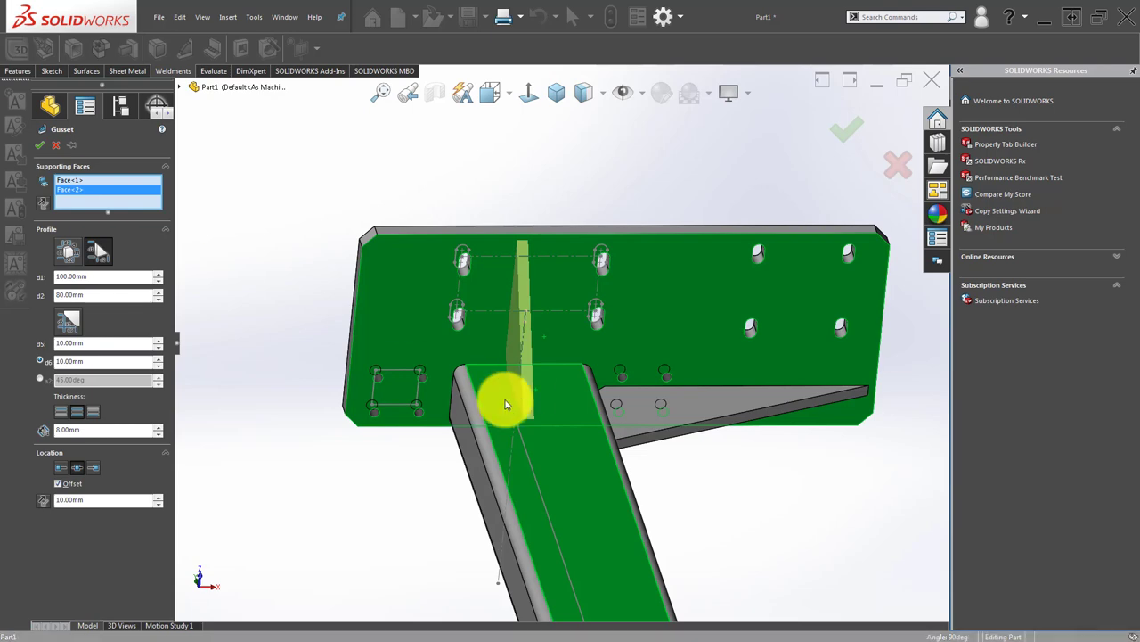
pyautogui.moveTo(526, 381); pyautogui.dragTo(509, 395, button='middle')
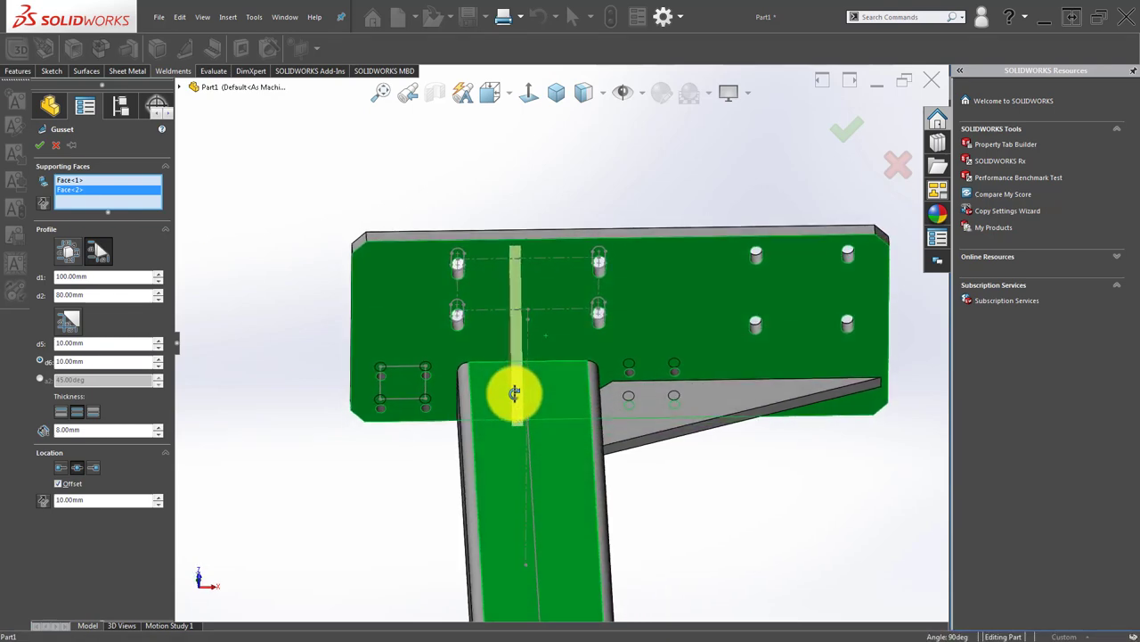
pyautogui.click(60, 482)
pyautogui.moveTo(375, 461)
pyautogui.mouseDown(button='middle')
pyautogui.moveTo(542, 400)
pyautogui.moveTo(526, 359)
pyautogui.moveTo(551, 446)
pyautogui.moveTo(555, 606)
pyautogui.moveTo(568, 463)
pyautogui.mouseUp(button='middle')
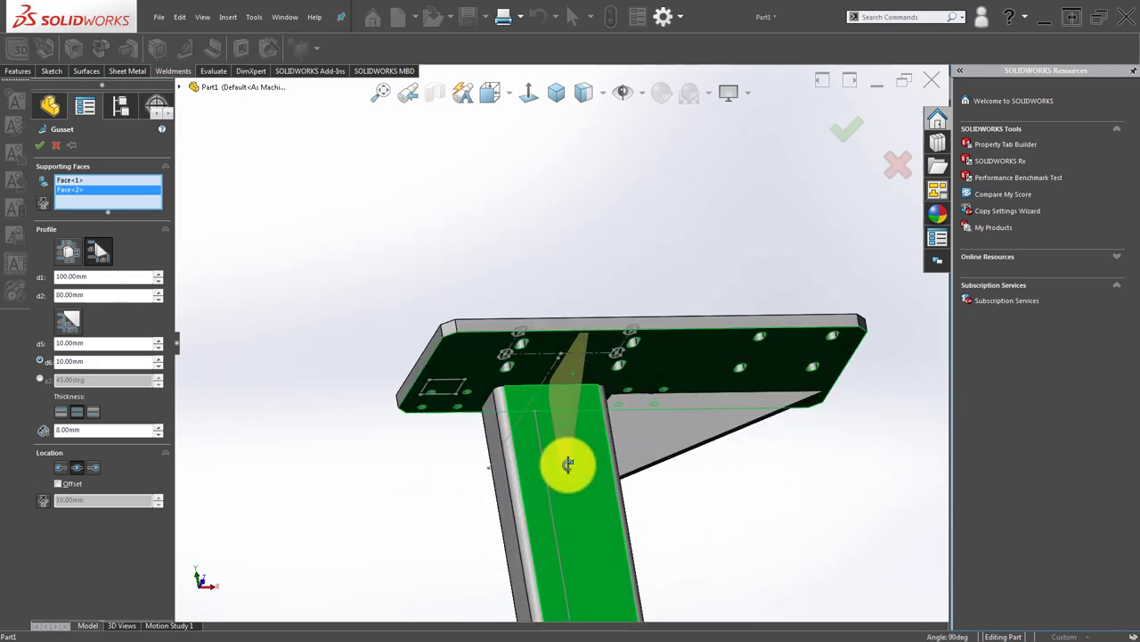
pyautogui.click(853, 129)
# Check the new gusset under the top plate and show the post in Isometric view.
pyautogui.click(596, 224)
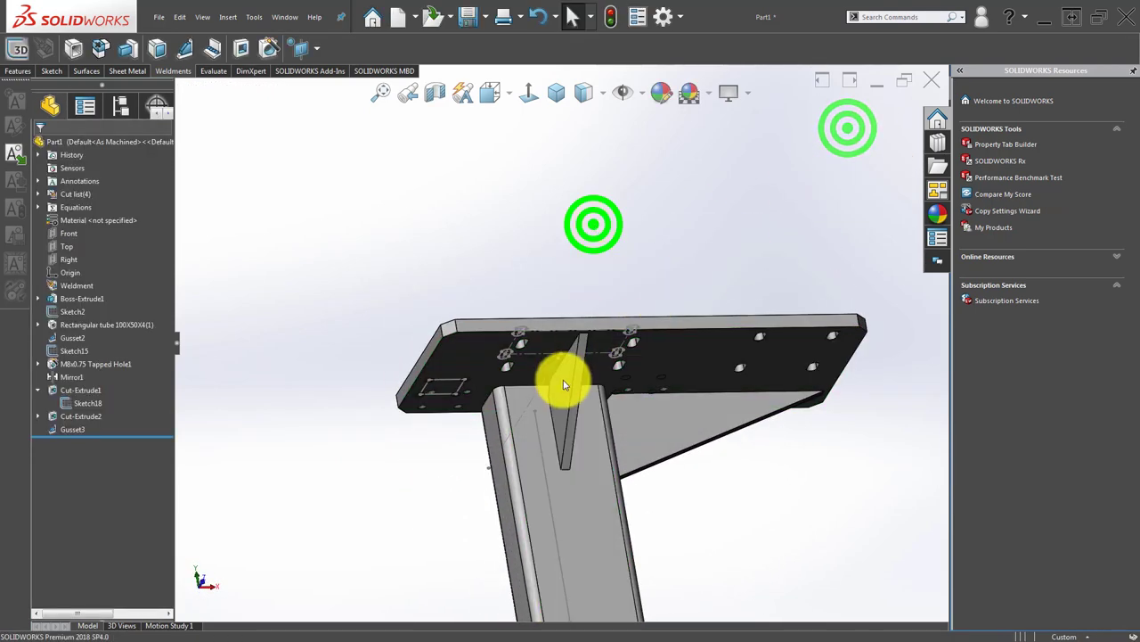
pyautogui.moveTo(561, 377)
pyautogui.mouseDown(button='middle')
pyautogui.moveTo(657, 348)
pyautogui.moveTo(601, 318)
pyautogui.moveTo(603, 445)
pyautogui.moveTo(578, 416)
pyautogui.moveTo(448, 380)
pyautogui.moveTo(439, 431)
pyautogui.moveTo(400, 415)
pyautogui.moveTo(443, 407)
pyautogui.moveTo(519, 306)
pyautogui.moveTo(472, 456)
pyautogui.mouseUp(button='middle')
pyautogui.click(556, 93)
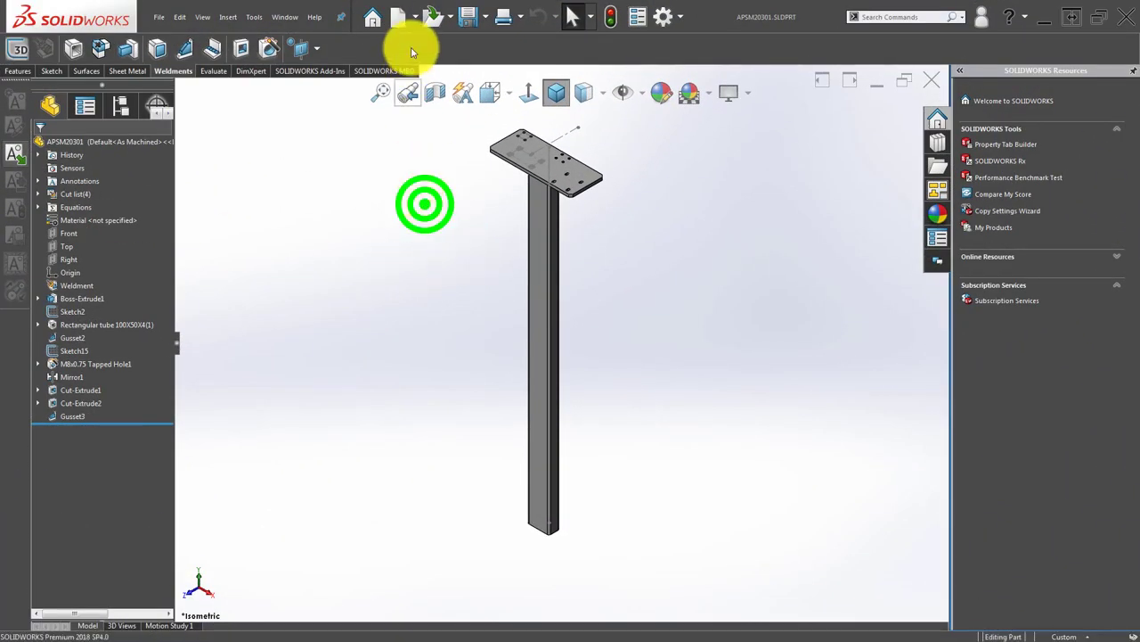
# Make a new drawing from the APSM20301 part, accepting the drawing template.
pyautogui.click(414, 16)
pyautogui.click(437, 53)
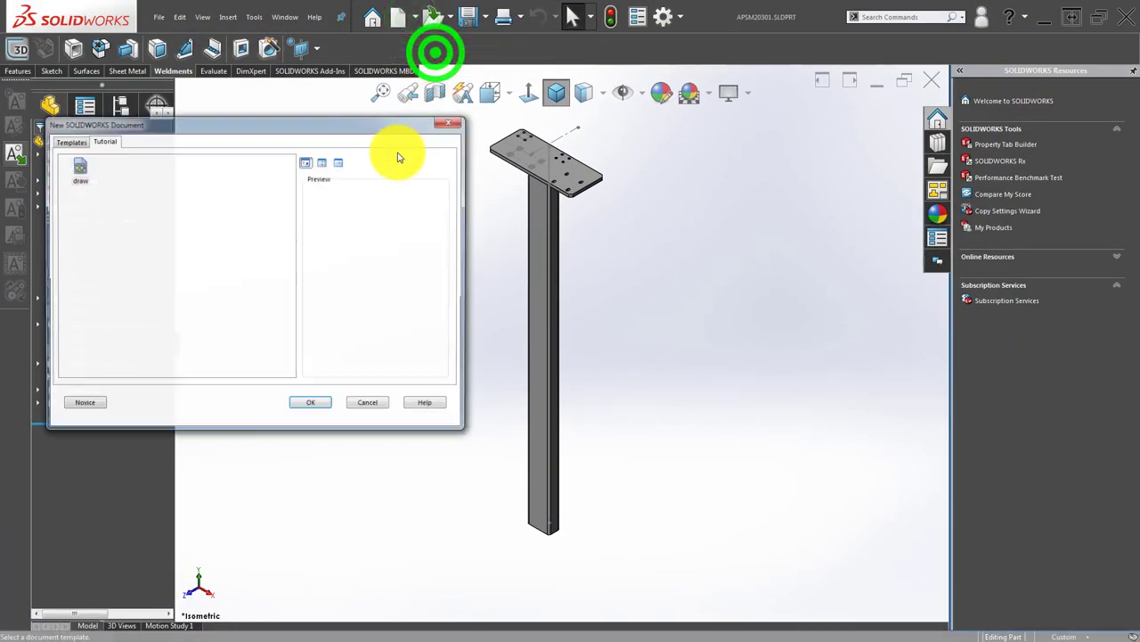
pyautogui.click(312, 402)
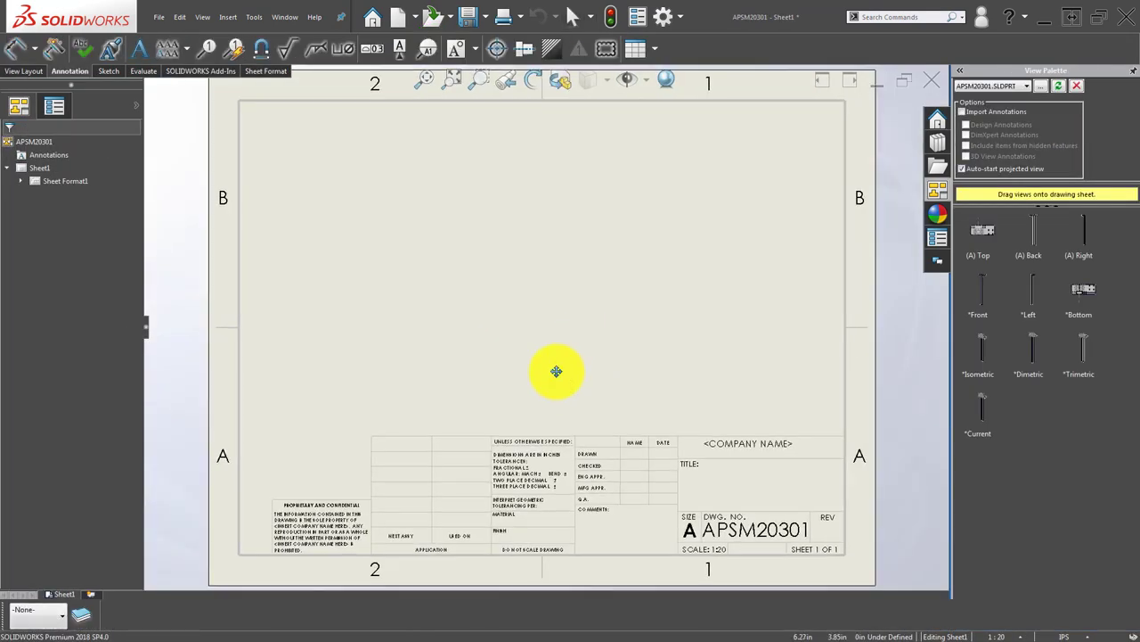
# Drag a standard view of the post from the View Palette onto Sheet1, skipping the projected view.
pyautogui.scroll(2, 590, 354)
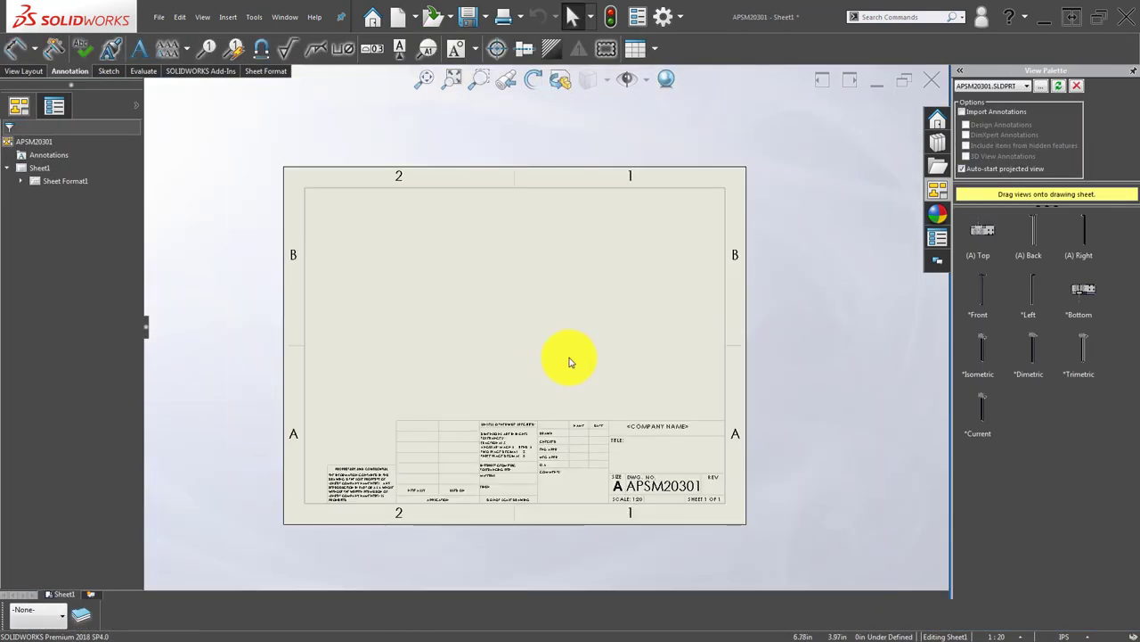
pyautogui.click(1035, 233)
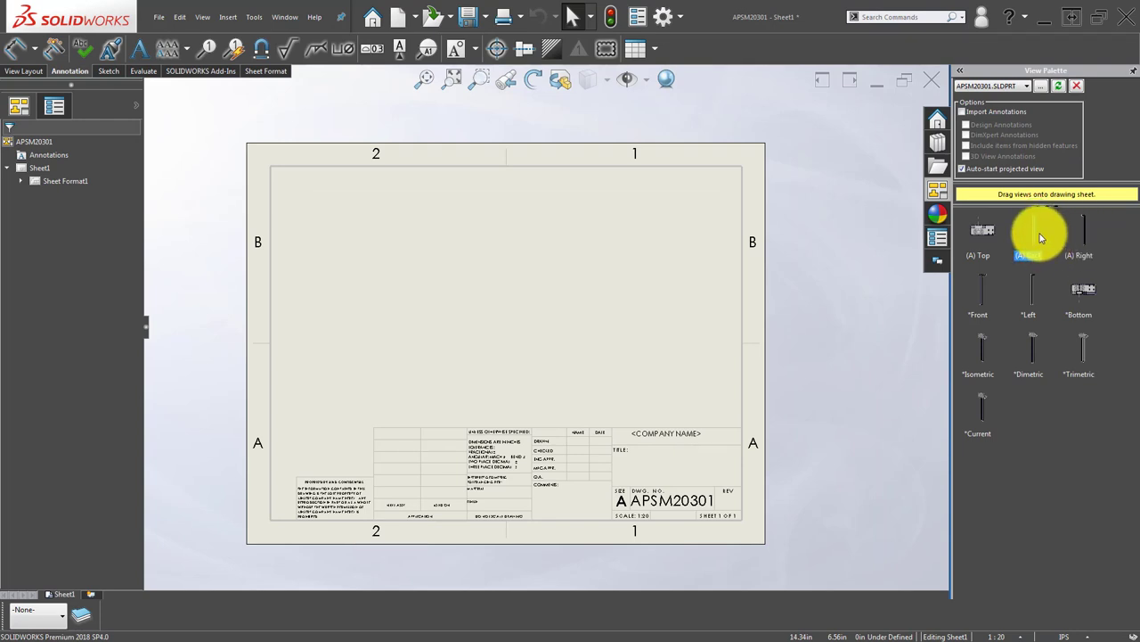
pyautogui.moveTo(535, 257); pyautogui.dragTo(958, 272)
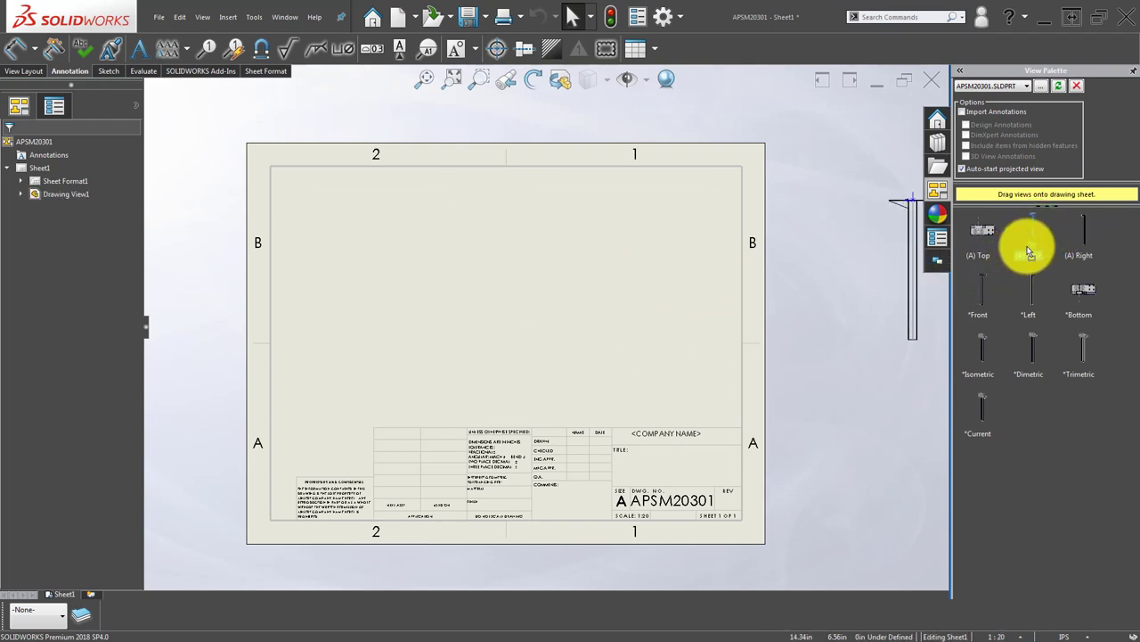
pyautogui.moveTo(873, 278); pyautogui.dragTo(703, 280)
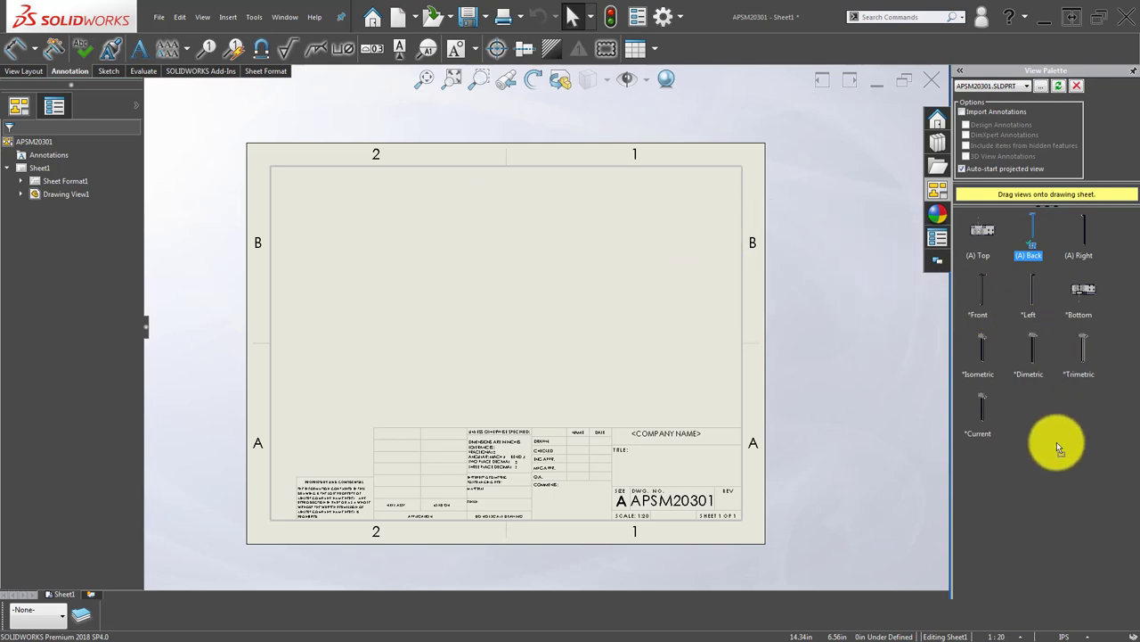
pyautogui.scroll(5, 667, 318)
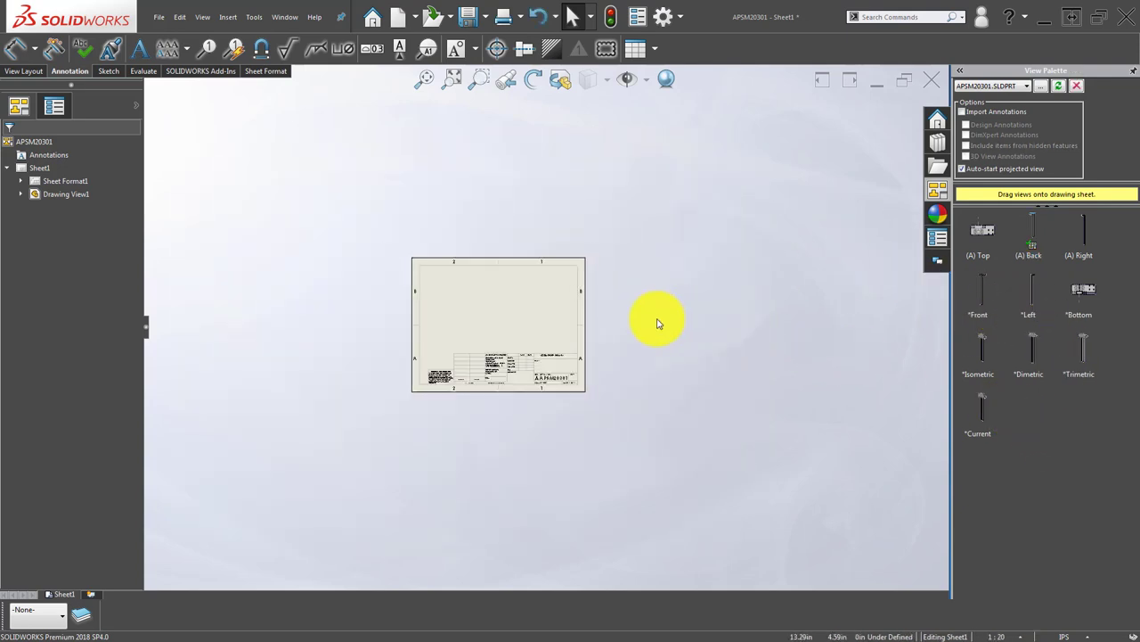
pyautogui.scroll(-4, 572, 346)
pyautogui.moveTo(526, 306); pyautogui.dragTo(692, 311, button='middle')
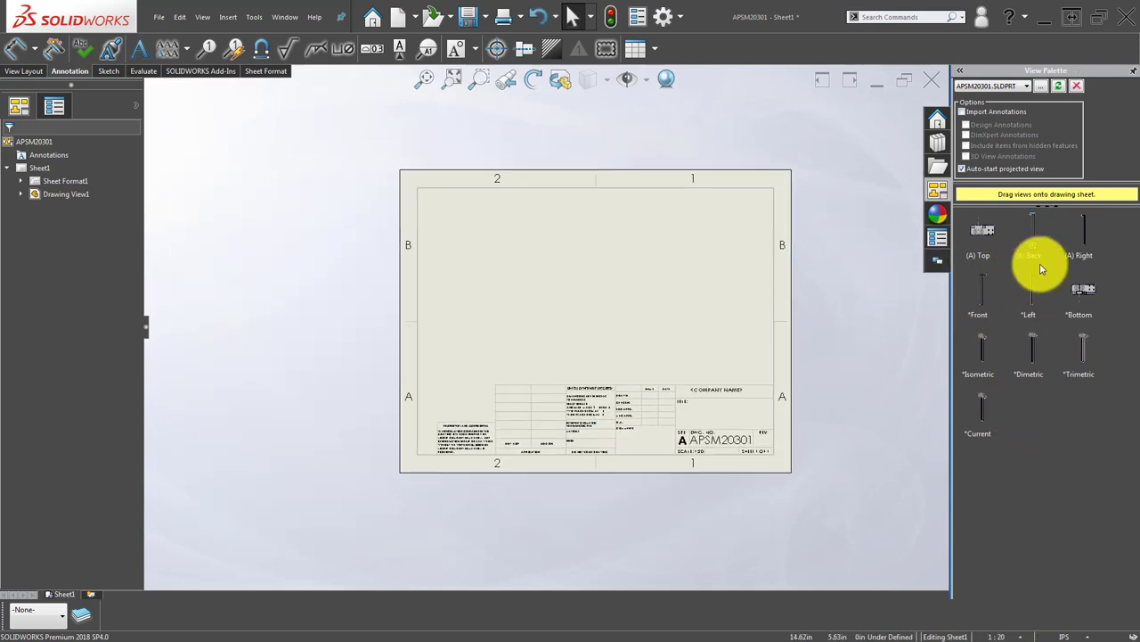
pyautogui.click(1082, 227)
pyautogui.moveTo(980, 287); pyautogui.dragTo(559, 279)
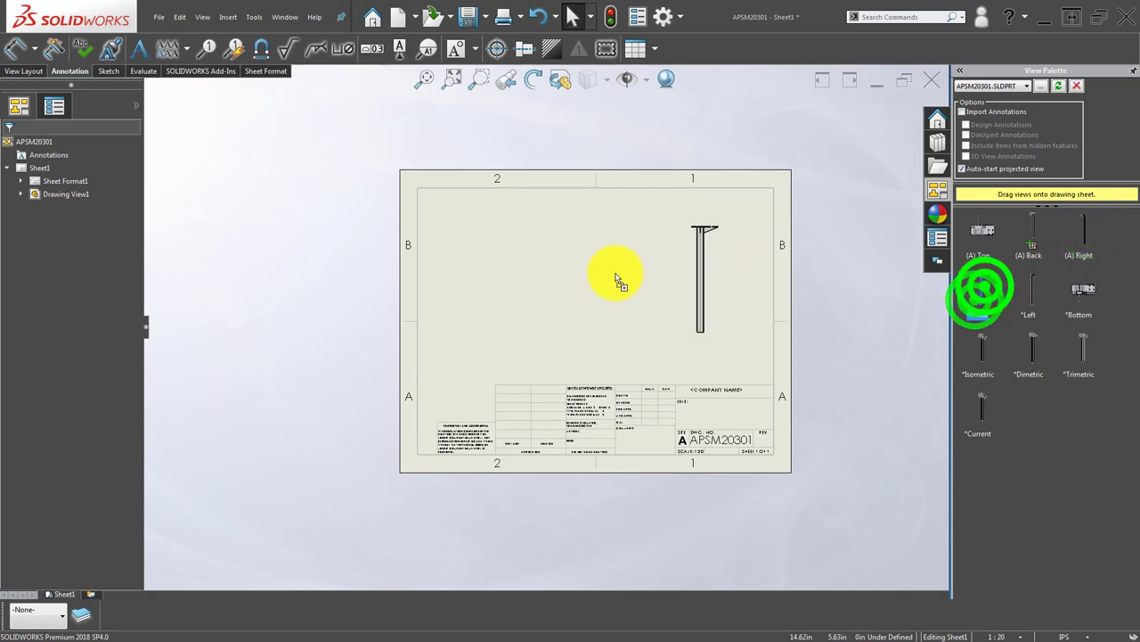
pyautogui.scroll(-5, 565, 262)
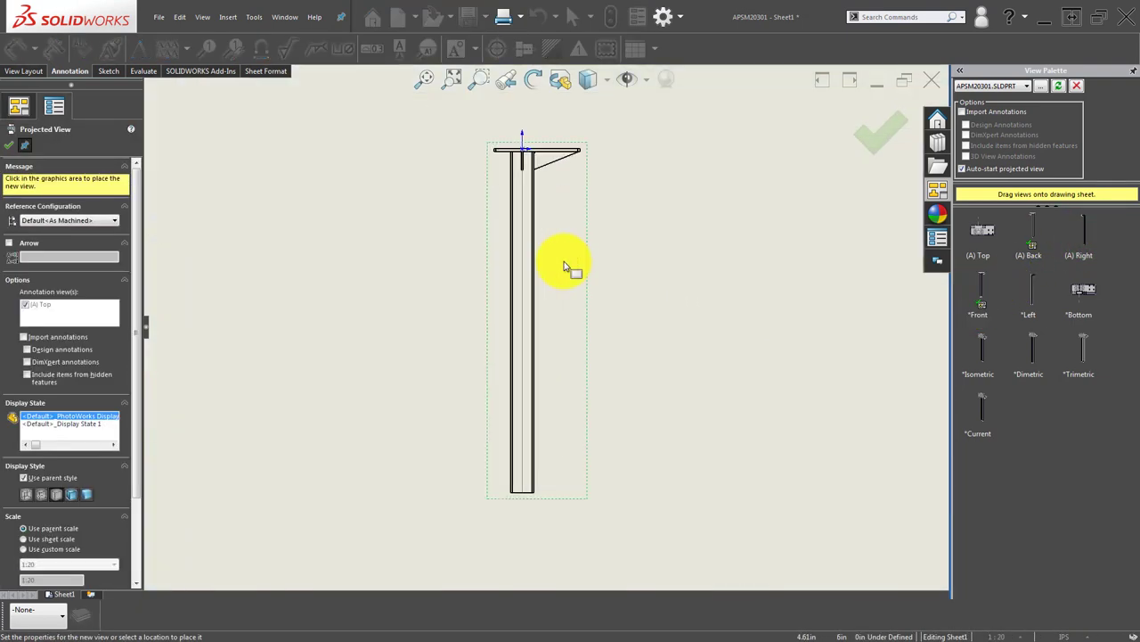
pyautogui.press('Escape')
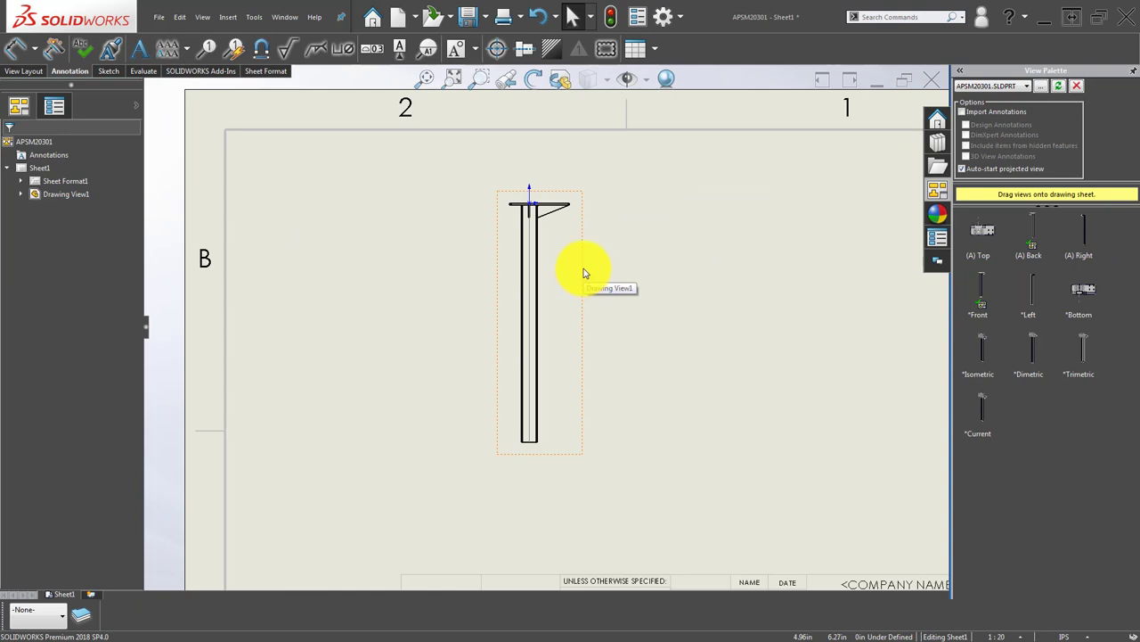
# Move the post view farther toward the left of the sheet.
pyautogui.scroll(3, 574, 303)
pyautogui.click(575, 308)
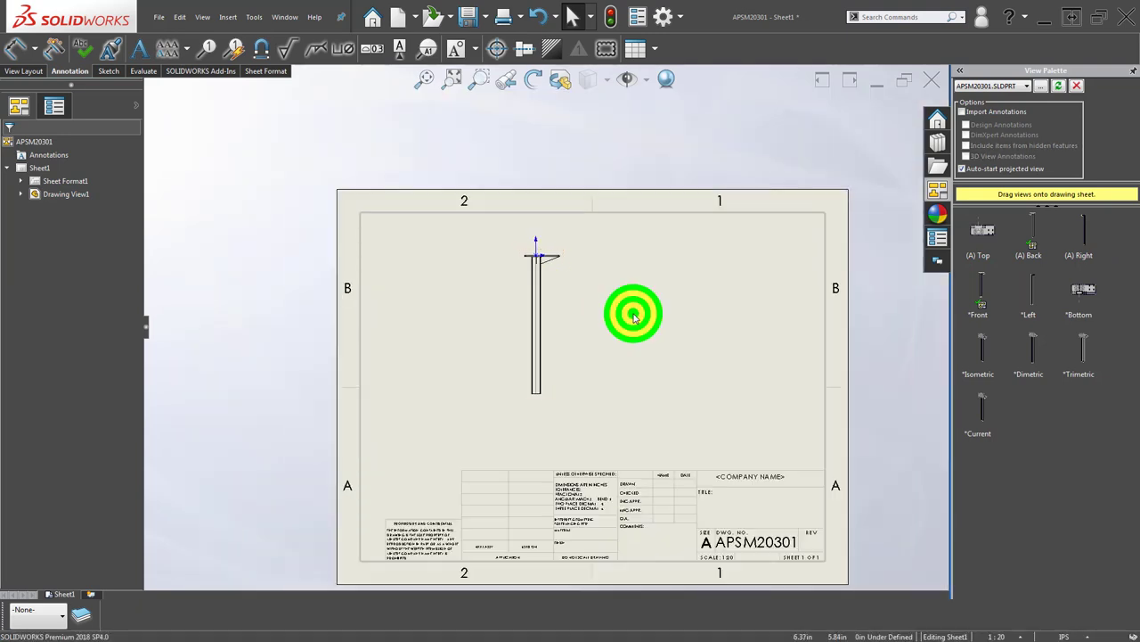
pyautogui.scroll(-2, 579, 309)
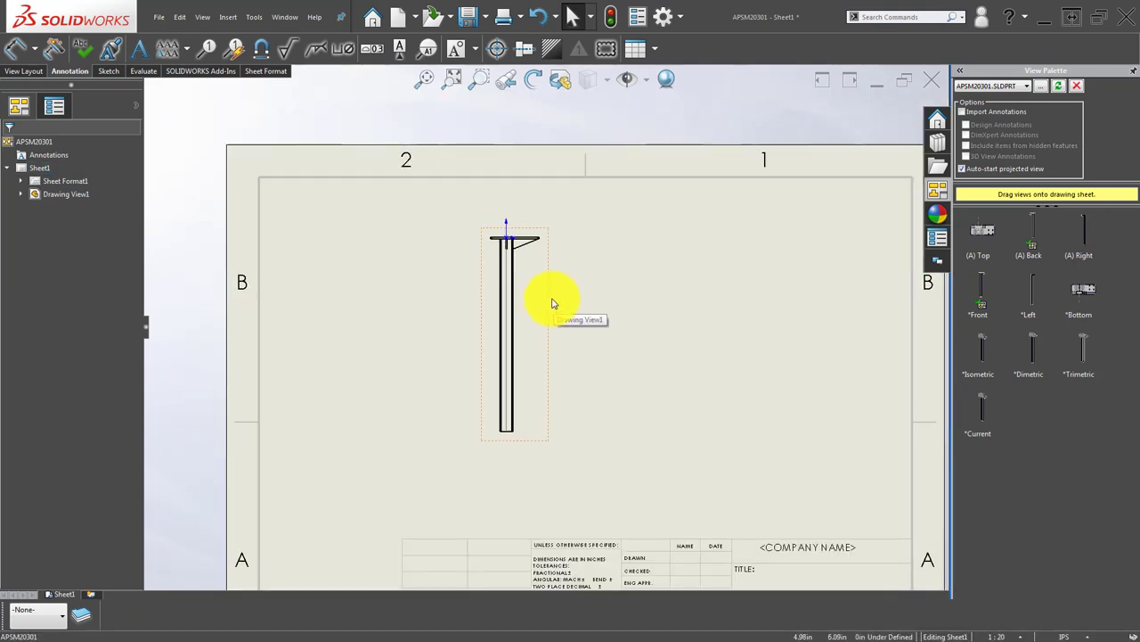
pyautogui.moveTo(552, 304); pyautogui.dragTo(470, 291)
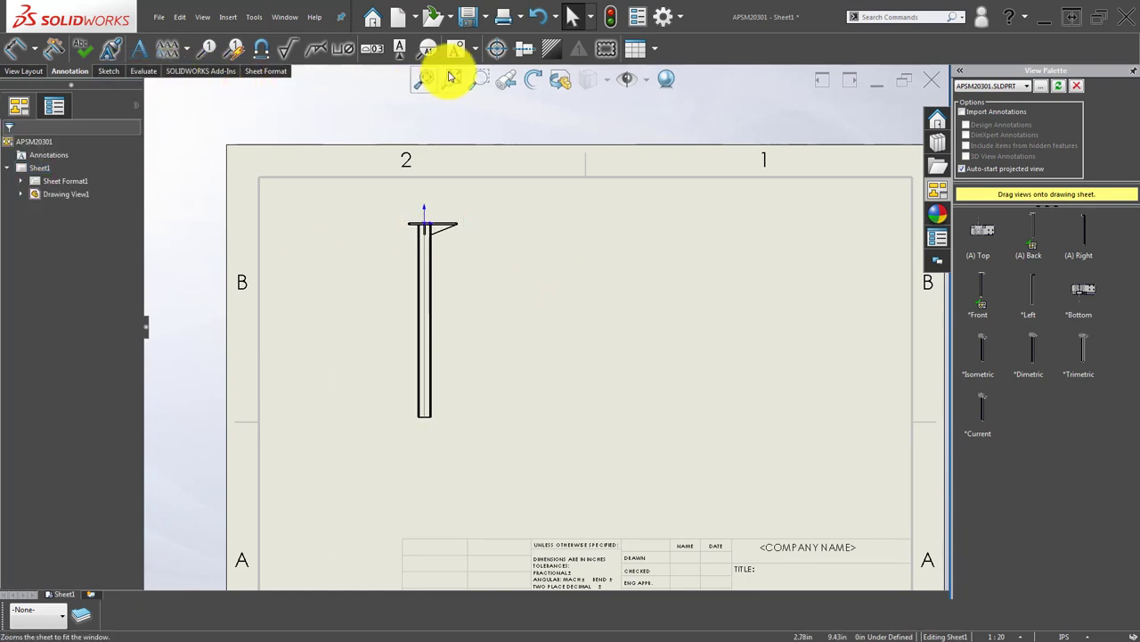
pyautogui.click(22, 74)
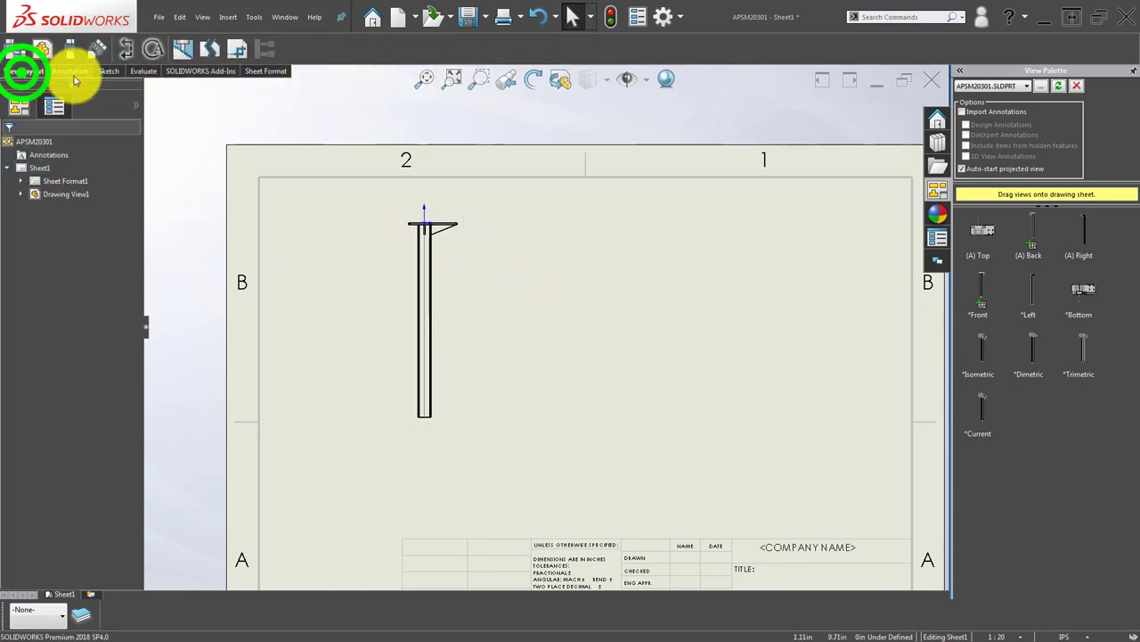
# Switch the document units to millimetres before breaking the view.
pyautogui.click(210, 49)
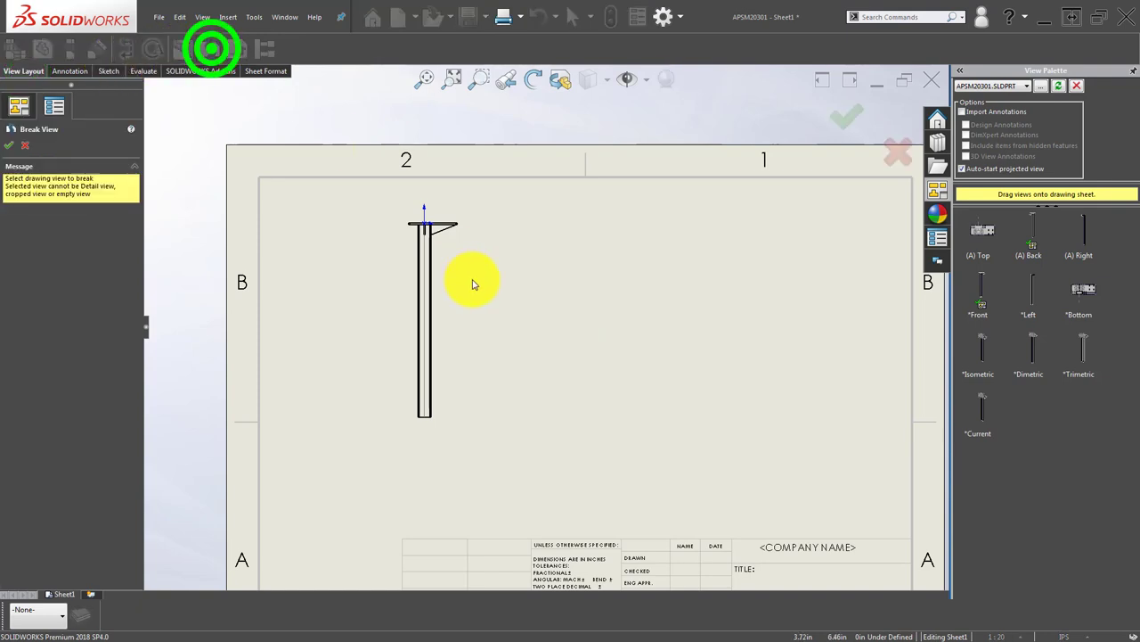
pyautogui.click(423, 290)
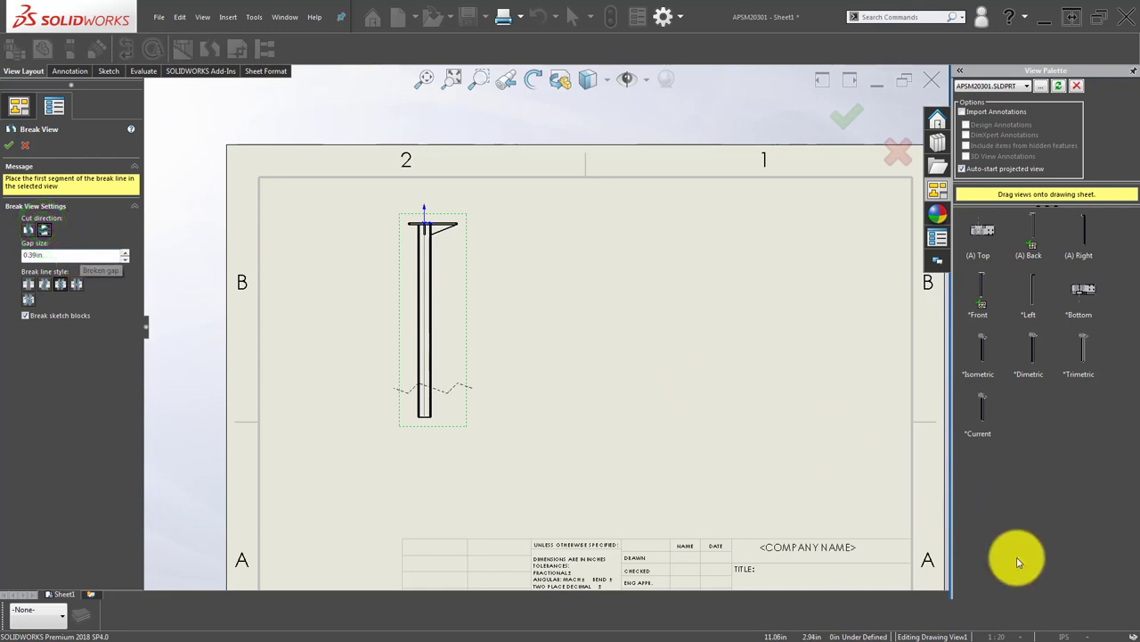
pyautogui.click(25, 144)
pyautogui.click(1060, 636)
pyautogui.click(1062, 588)
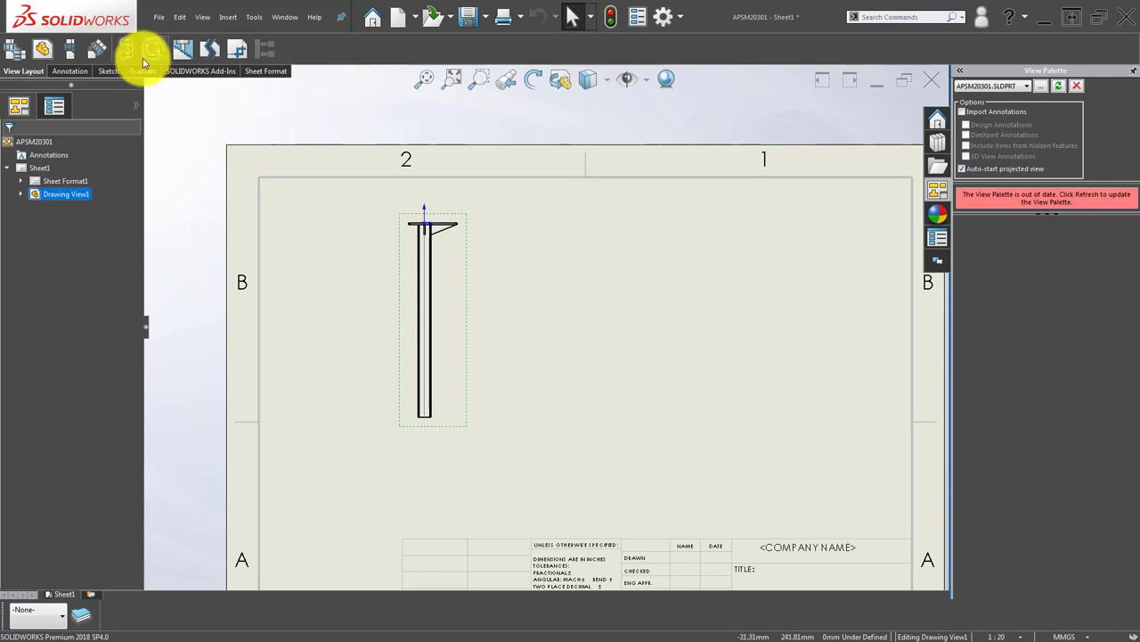
# Break the post view with a 2 mm gap, placing both break lines on the tube.
pyautogui.click(211, 48)
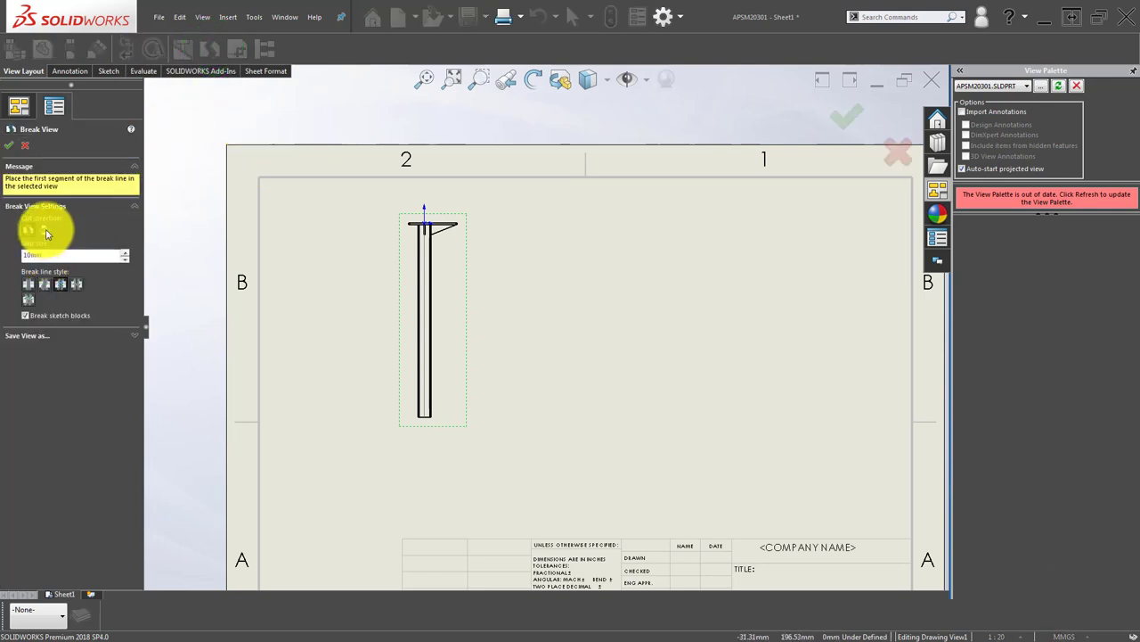
pyautogui.doubleClick(52, 256)
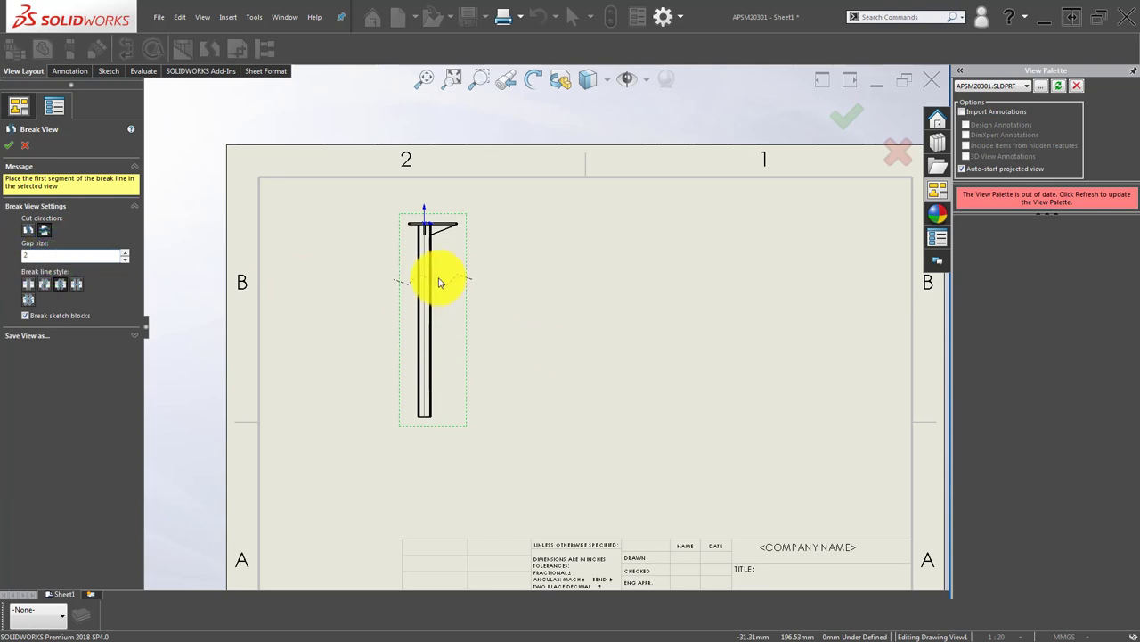
pyautogui.click(442, 395)
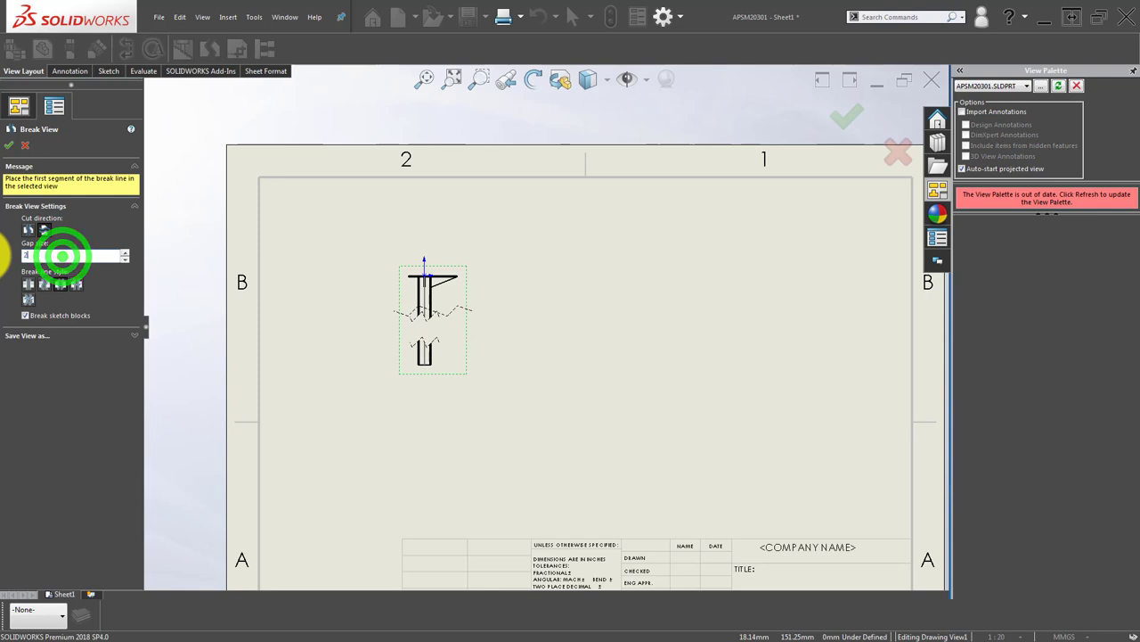
pyautogui.press('Return')
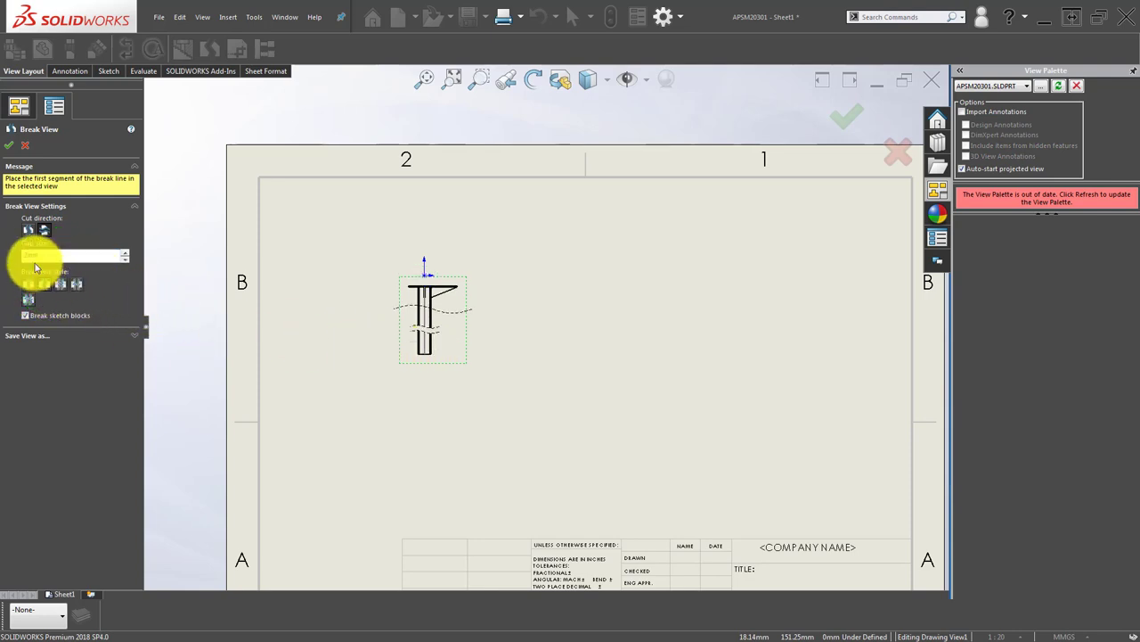
pyautogui.click(10, 146)
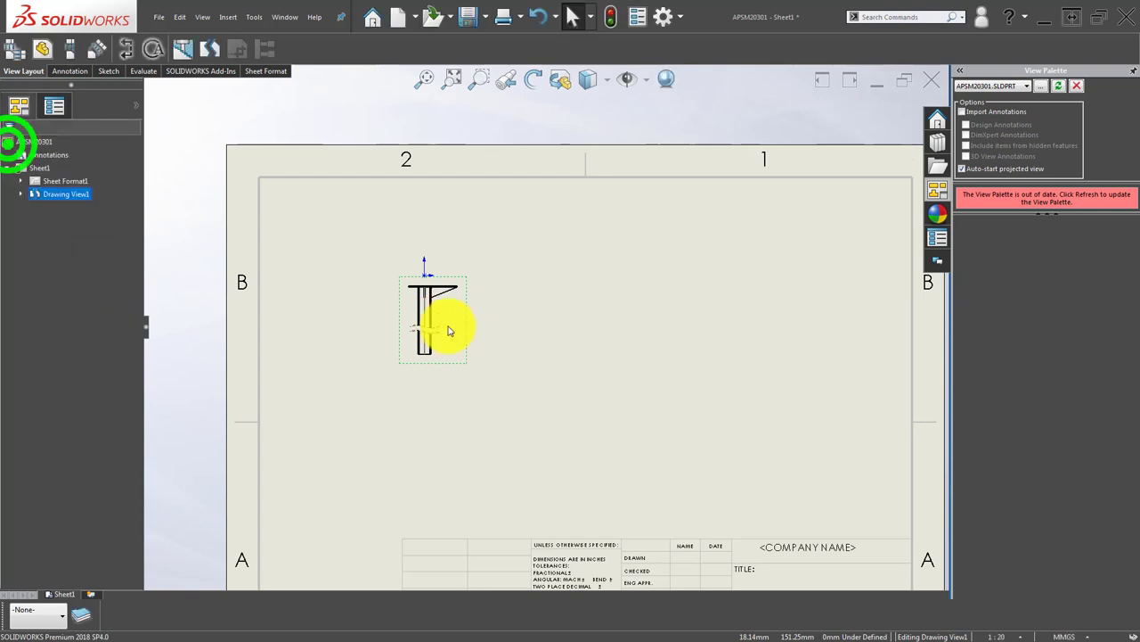
pyautogui.click(521, 328)
# Move the post view toward the top-left and set its custom scale to 1:10.
pyautogui.click(632, 78)
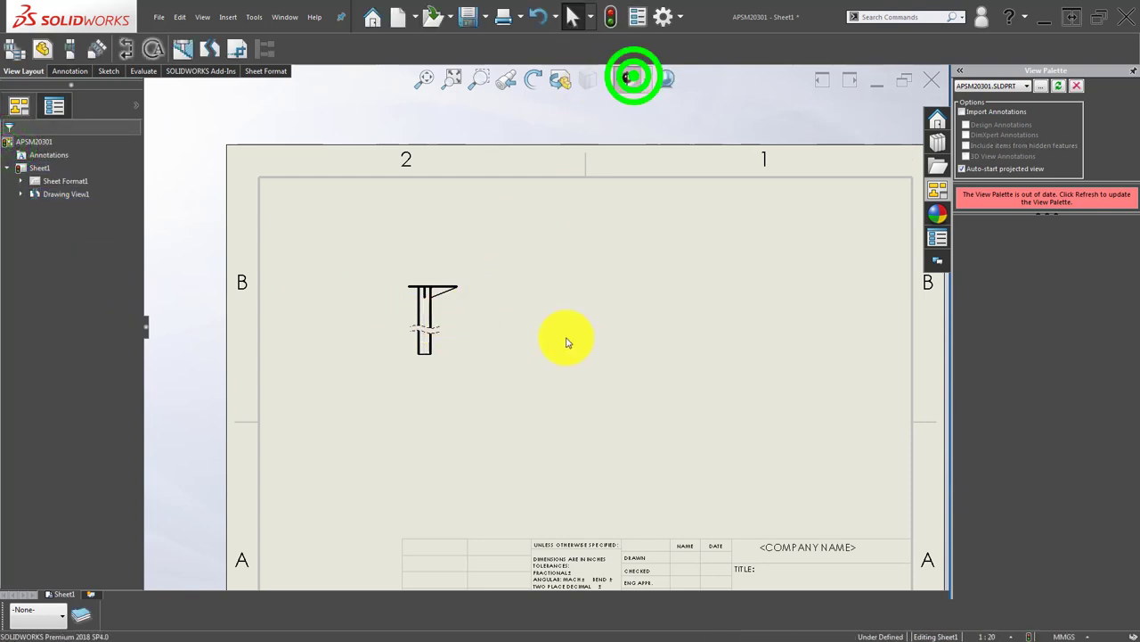
pyautogui.moveTo(462, 307); pyautogui.dragTo(431, 274)
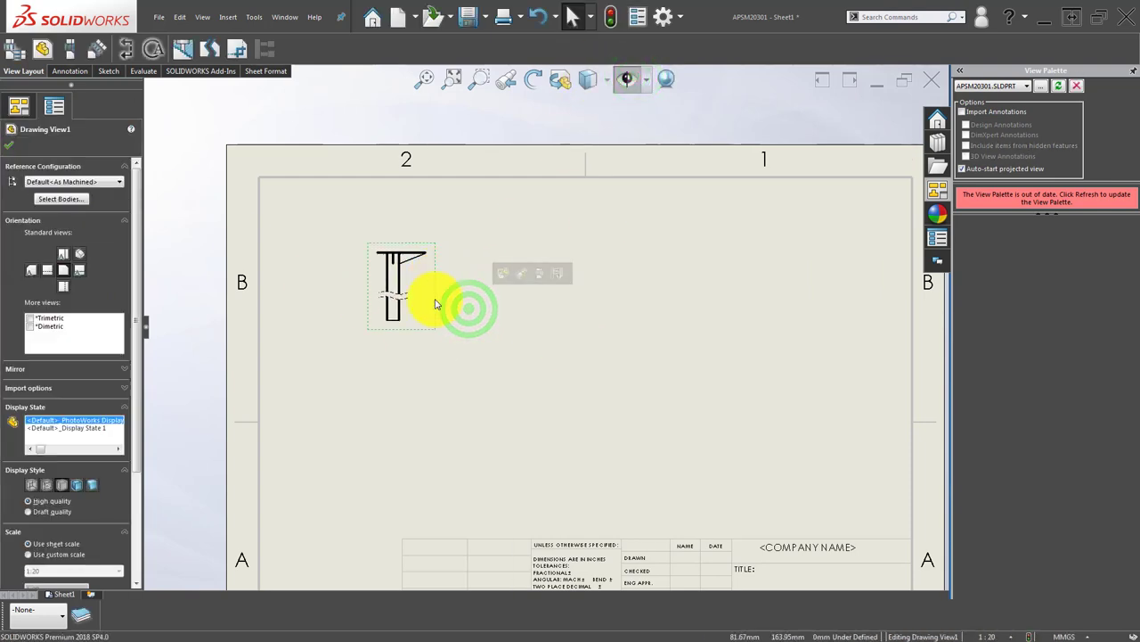
pyautogui.click(139, 364)
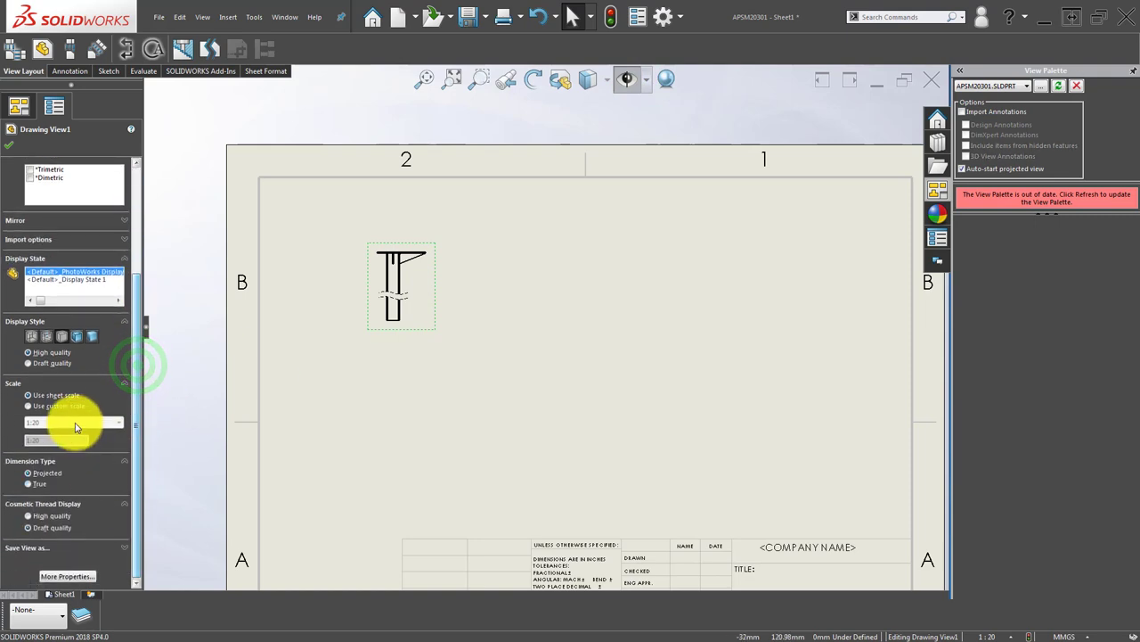
pyautogui.click(93, 423)
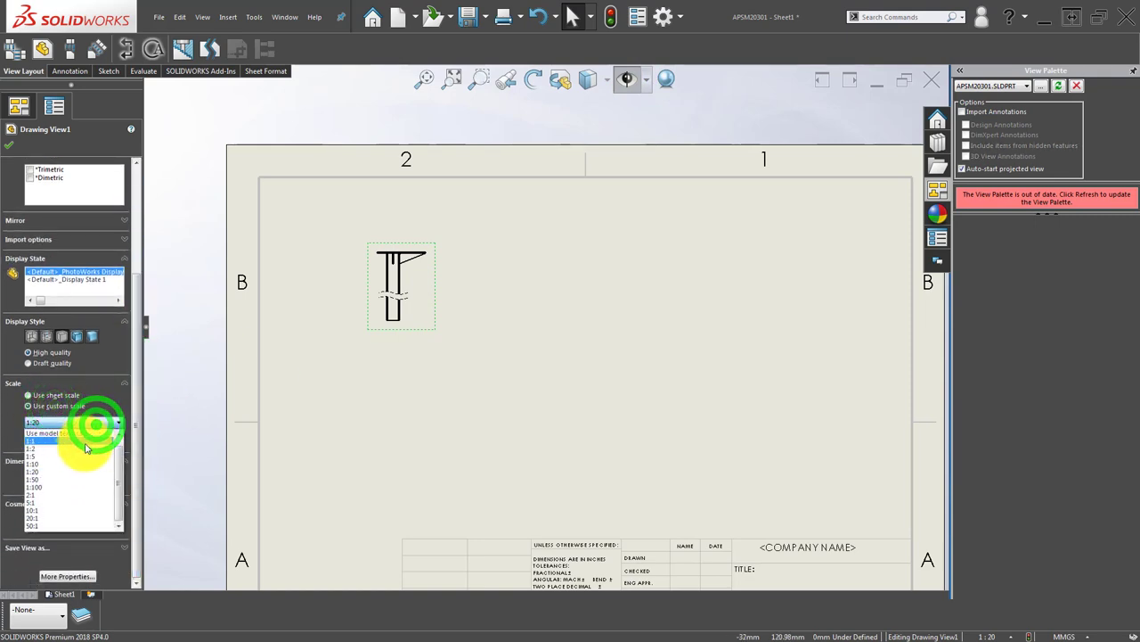
pyautogui.click(88, 463)
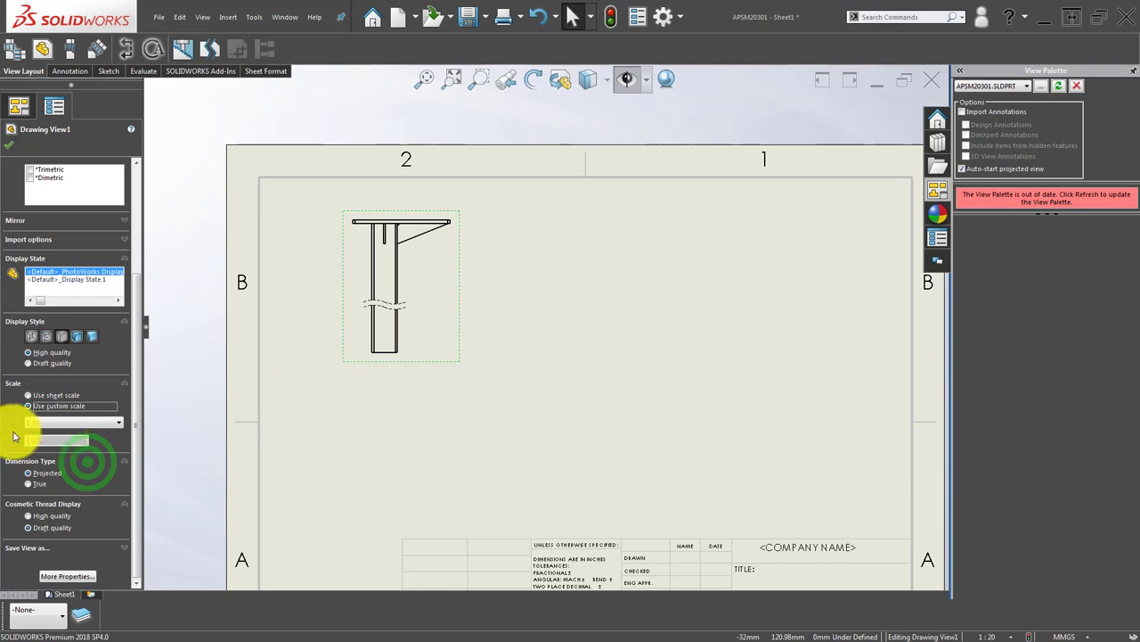
pyautogui.click(47, 426)
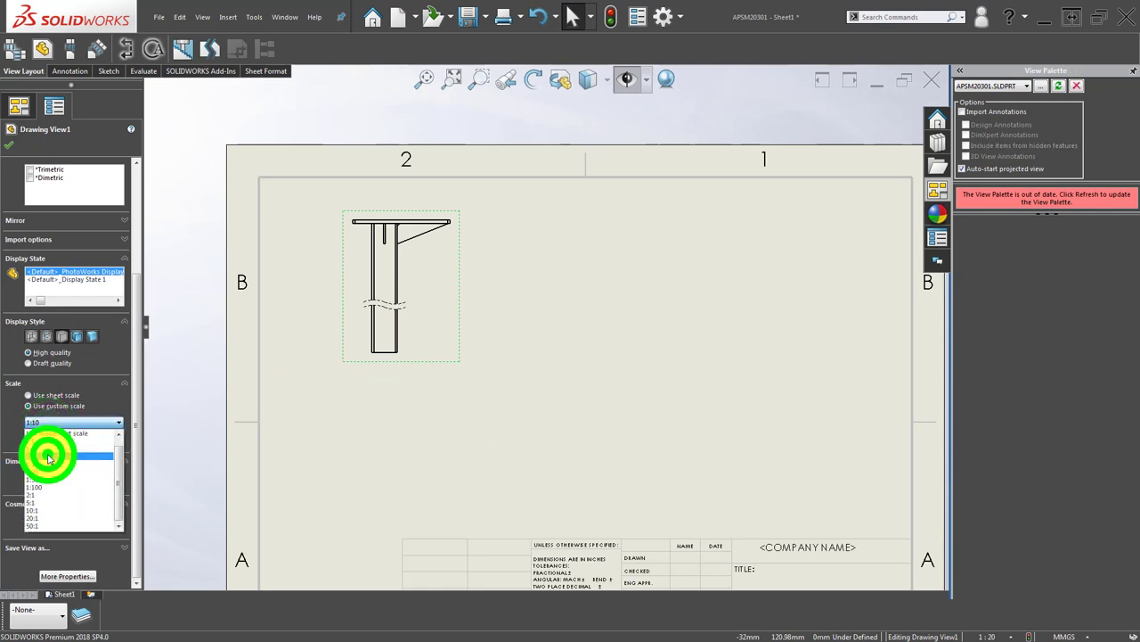
pyautogui.click(48, 456)
pyautogui.click(94, 424)
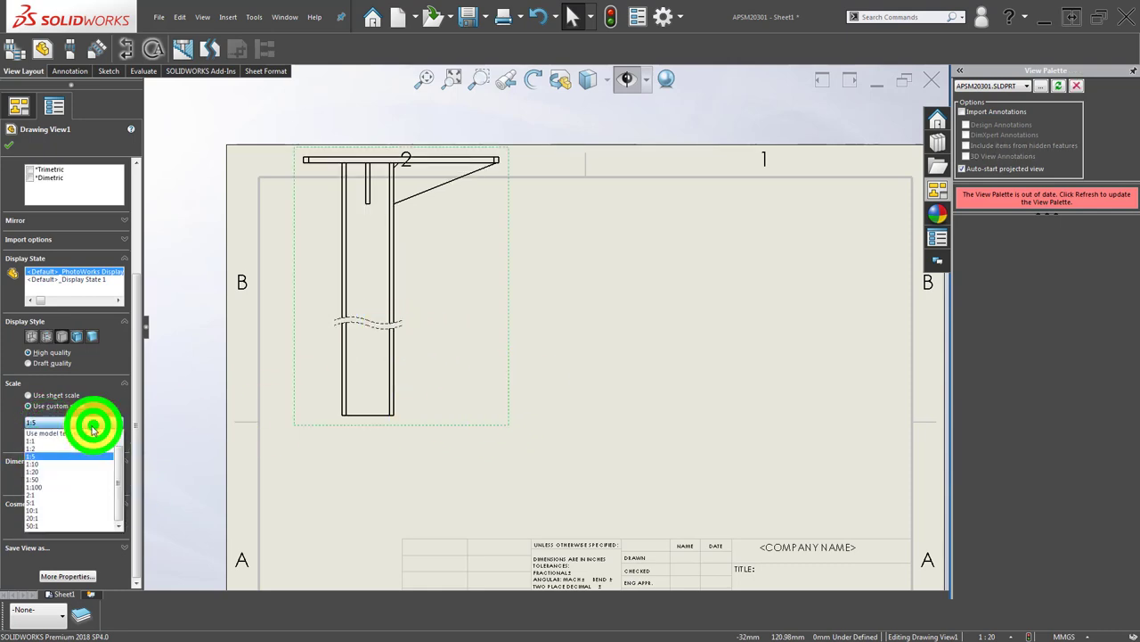
pyautogui.click(74, 467)
pyautogui.click(535, 308)
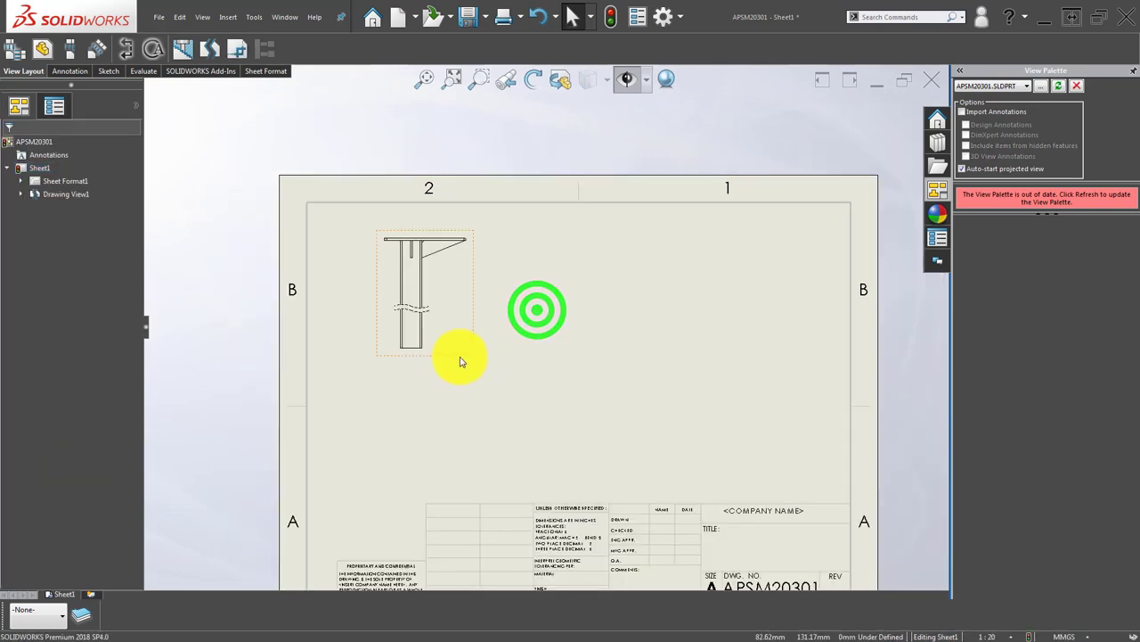
# Reposition the break lines lower, near the bottom of the tube.
pyautogui.moveTo(515, 382); pyautogui.dragTo(394, 291, button='middle')
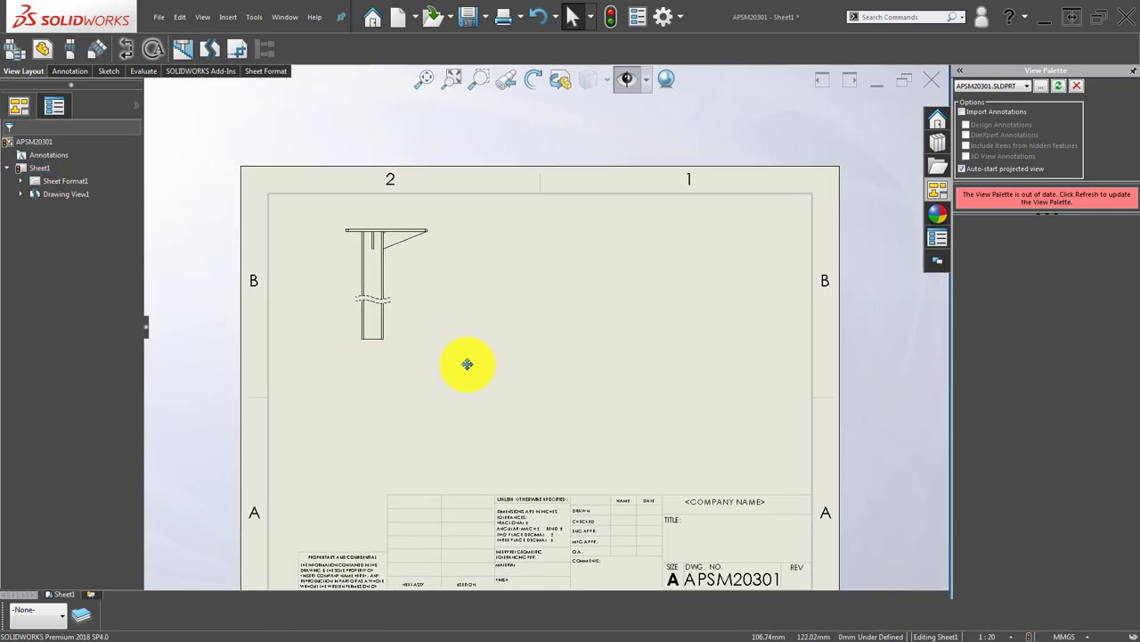
pyautogui.scroll(-3, 376, 298)
pyautogui.scroll(-3, 383, 292)
pyautogui.click(399, 290)
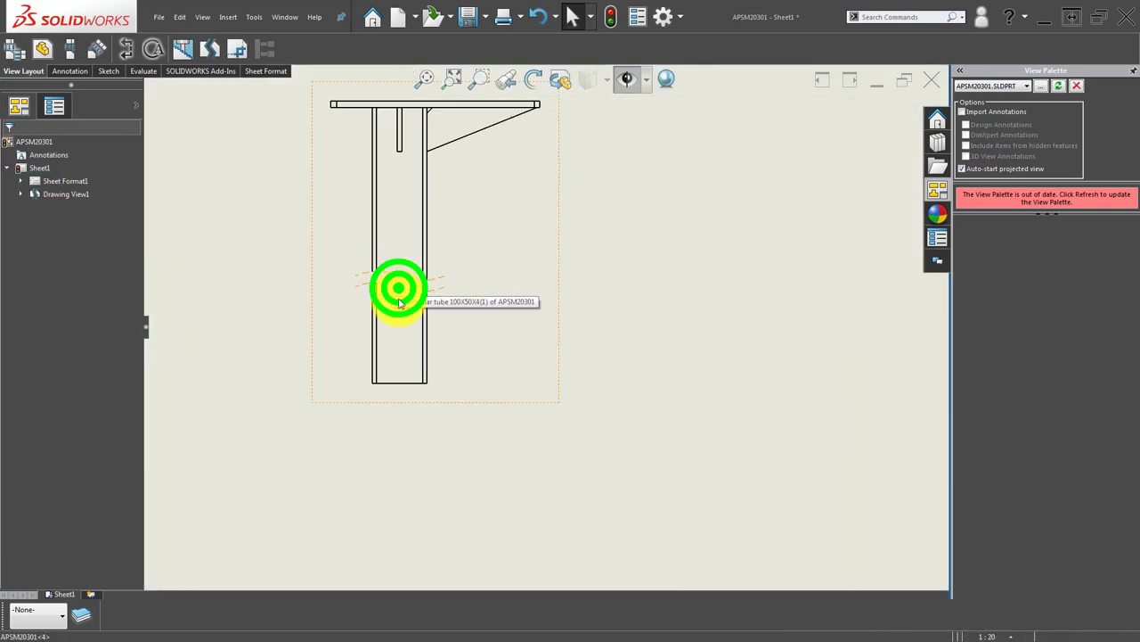
pyautogui.click(411, 291)
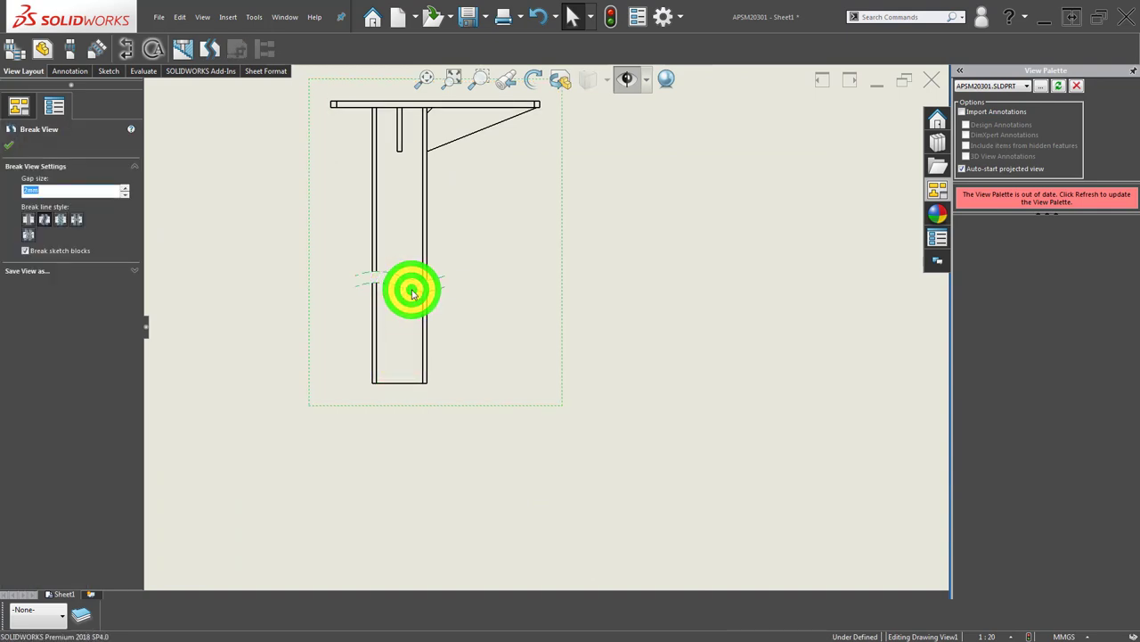
pyautogui.click(402, 344)
pyautogui.click(413, 290)
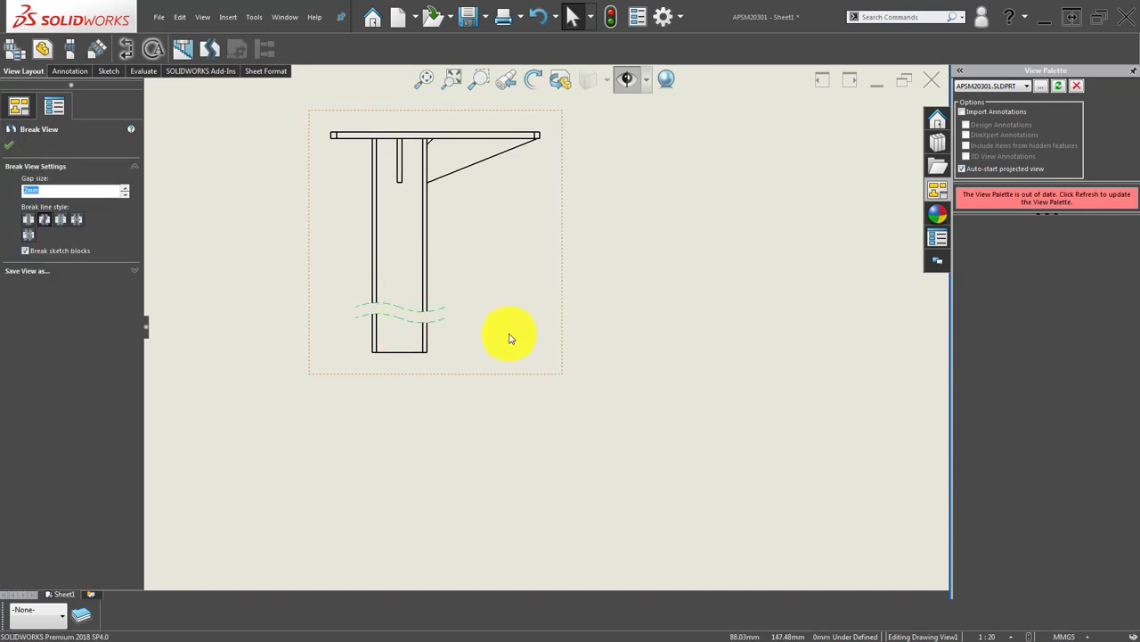
pyautogui.click(502, 338)
pyautogui.click(417, 311)
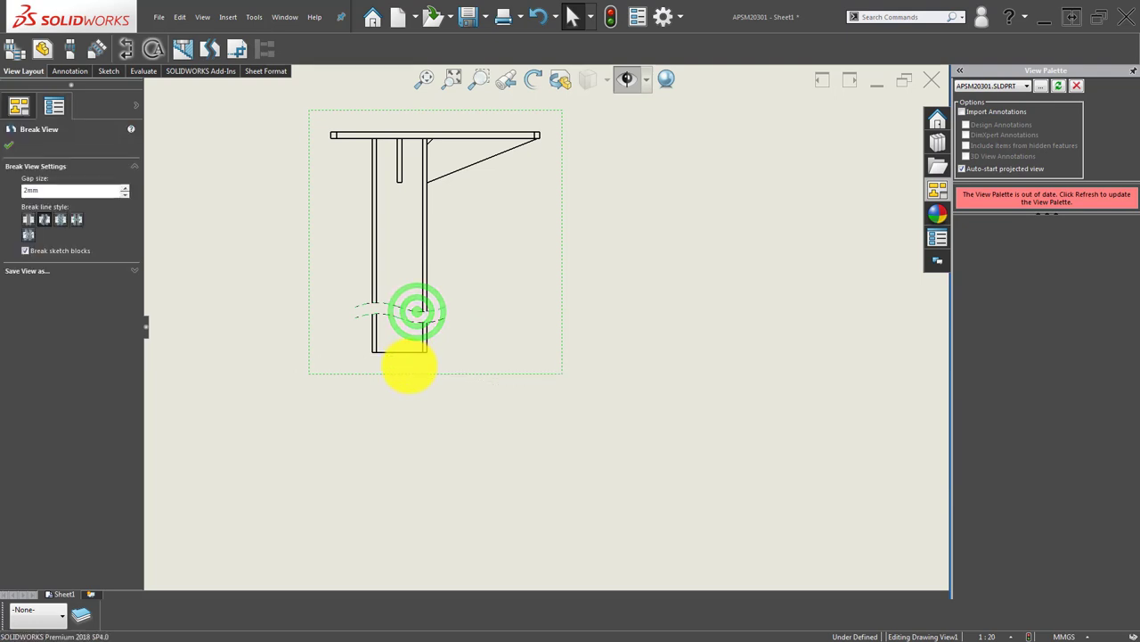
pyautogui.click(400, 338)
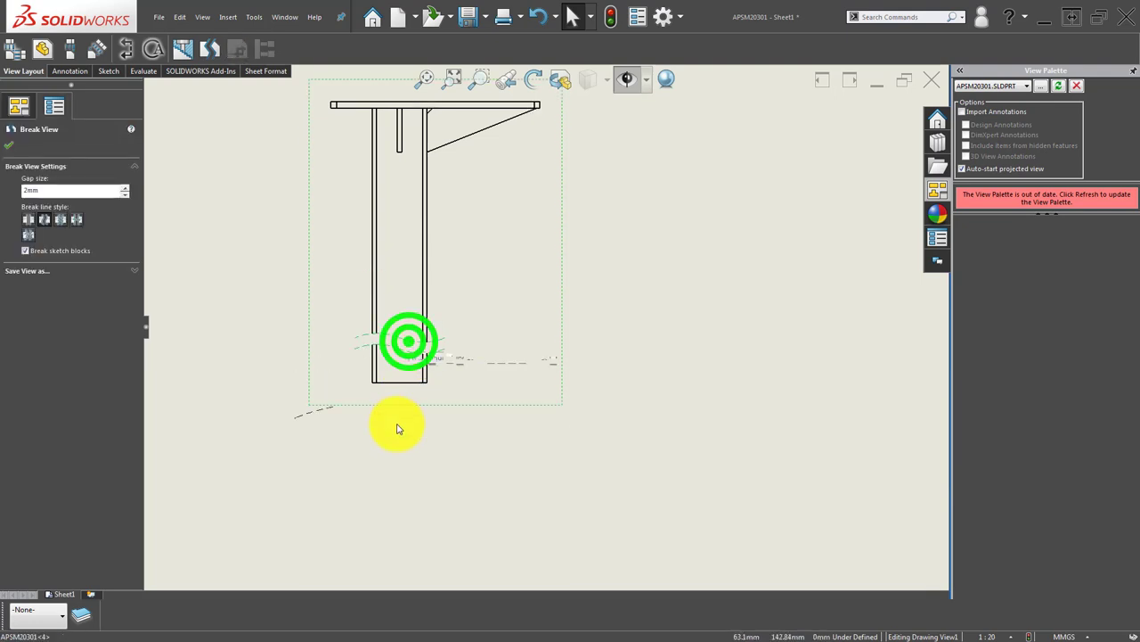
pyautogui.scroll(3, 475, 380)
pyautogui.scroll(2, 504, 372)
pyautogui.scroll(1, 534, 379)
pyautogui.click(679, 418)
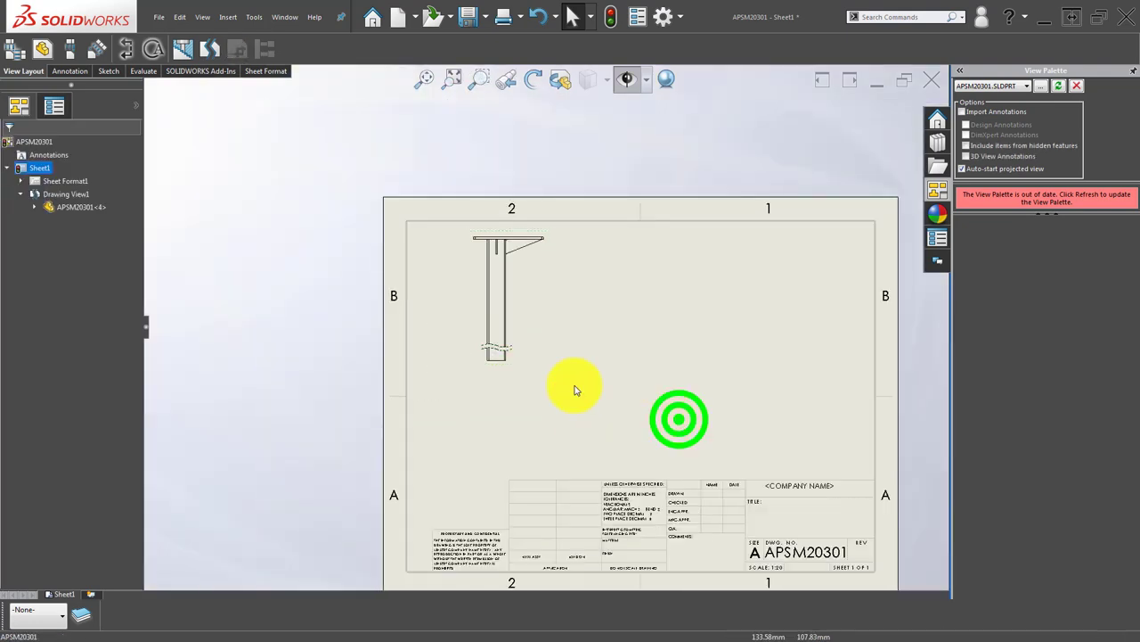
# Begin a projected view using the post view as parent.
pyautogui.scroll(2, 552, 365)
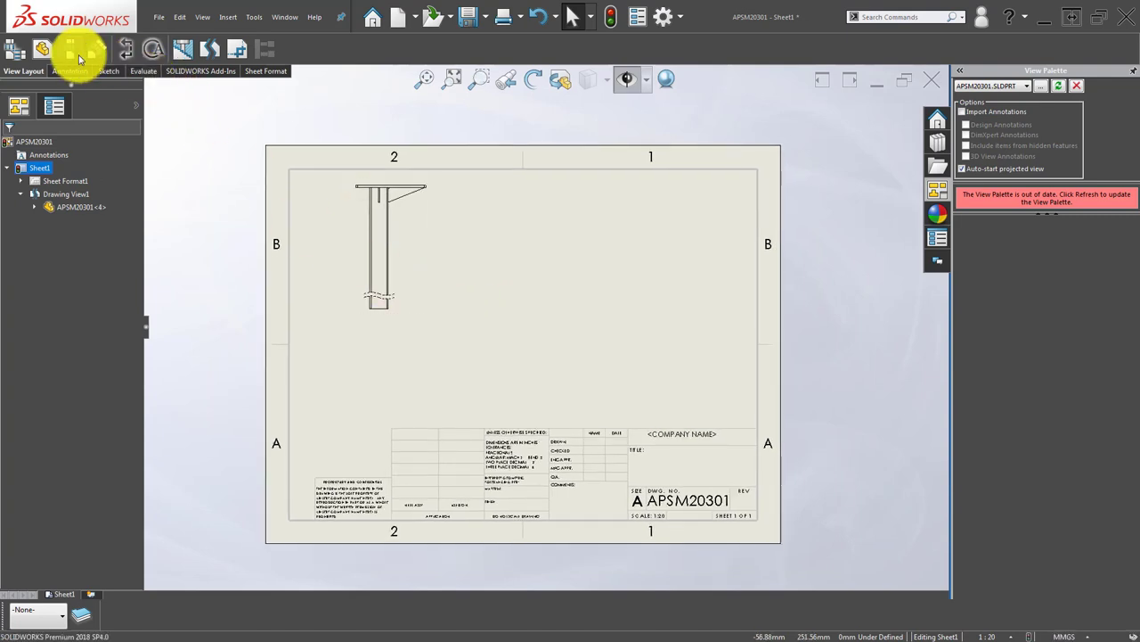
pyautogui.click(71, 49)
pyautogui.click(378, 241)
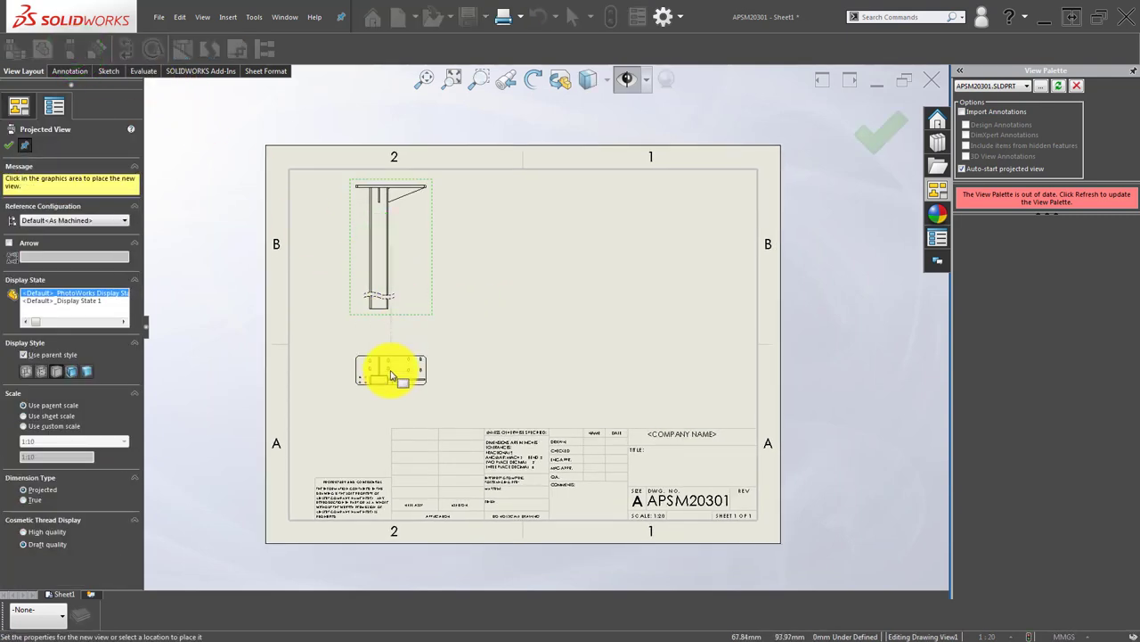
# Move the post view lower and project a top view of the plate above it.
pyautogui.press('Escape')
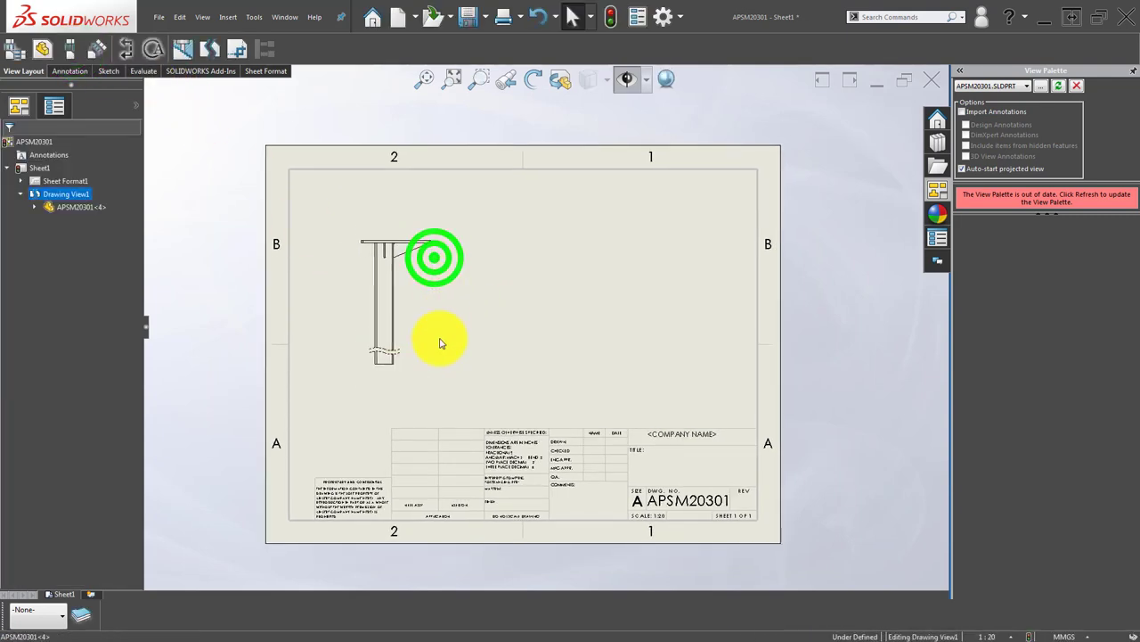
pyautogui.moveTo(434, 259); pyautogui.dragTo(450, 323)
pyautogui.scroll(-2, 465, 331)
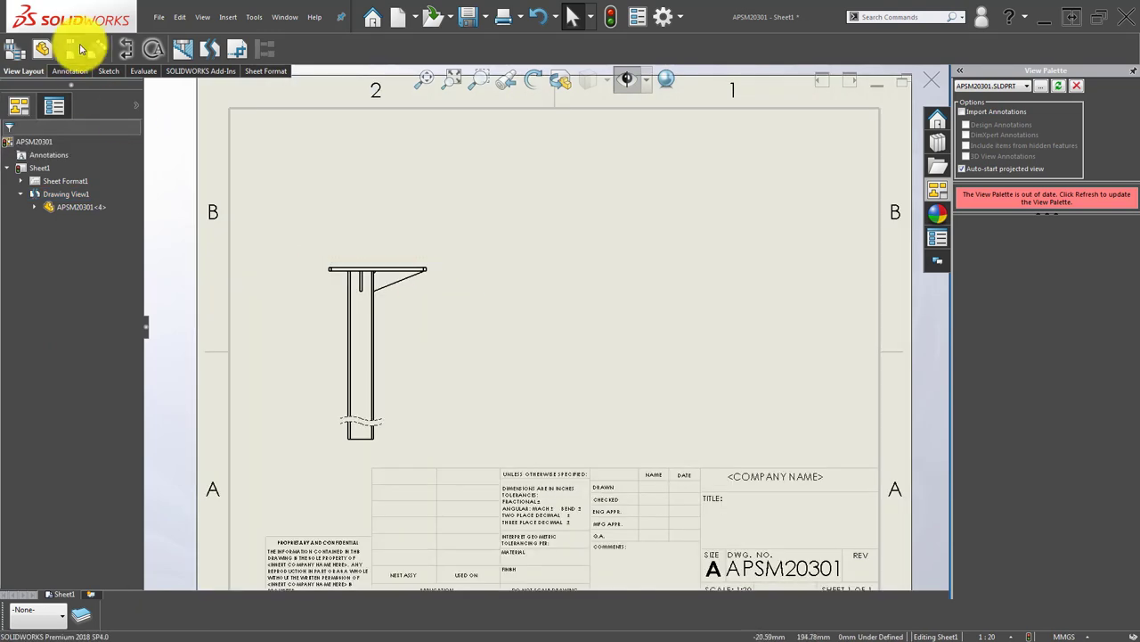
pyautogui.click(77, 48)
pyautogui.click(390, 257)
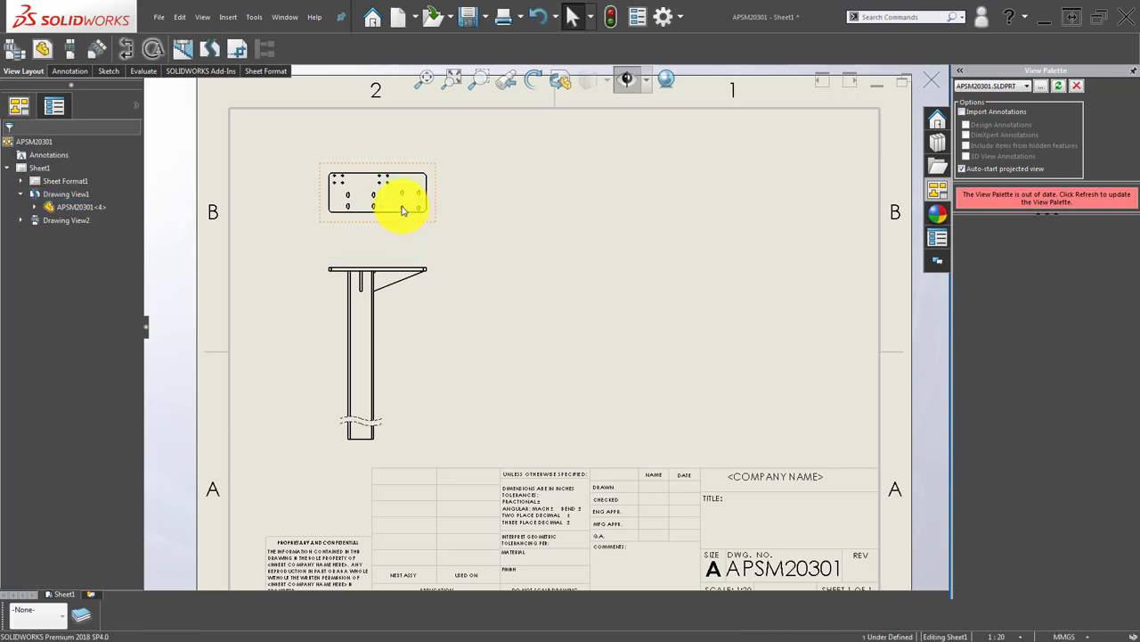
pyautogui.scroll(-2, 402, 209)
pyautogui.scroll(-2, 406, 239)
# Set the top view's display style to Hidden Lines Visible.
pyautogui.click(427, 254)
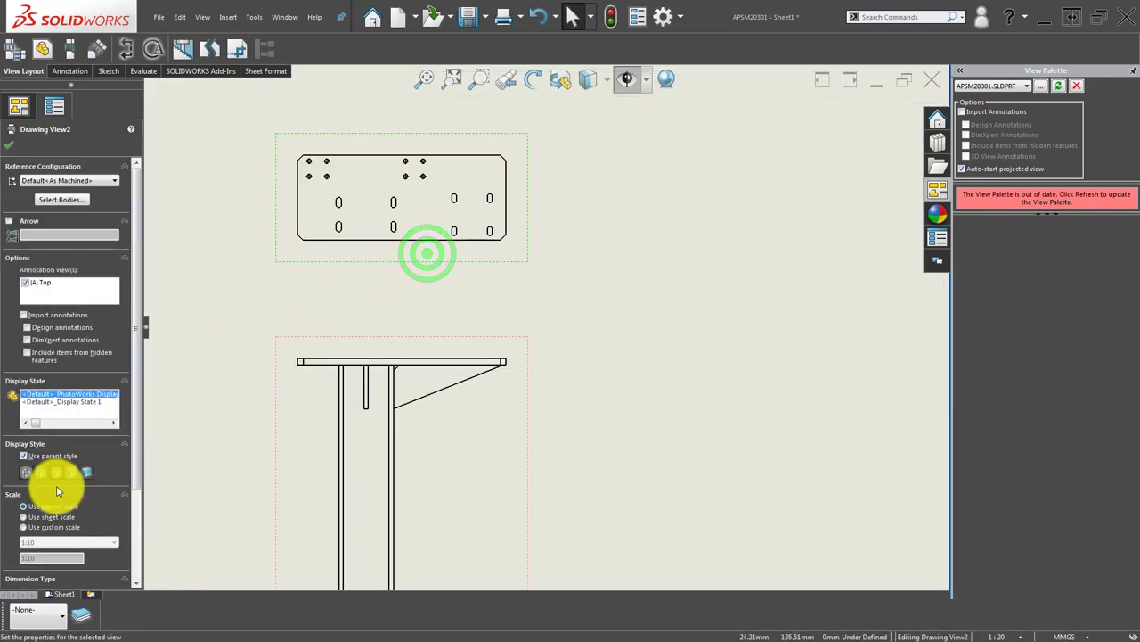
pyautogui.click(39, 476)
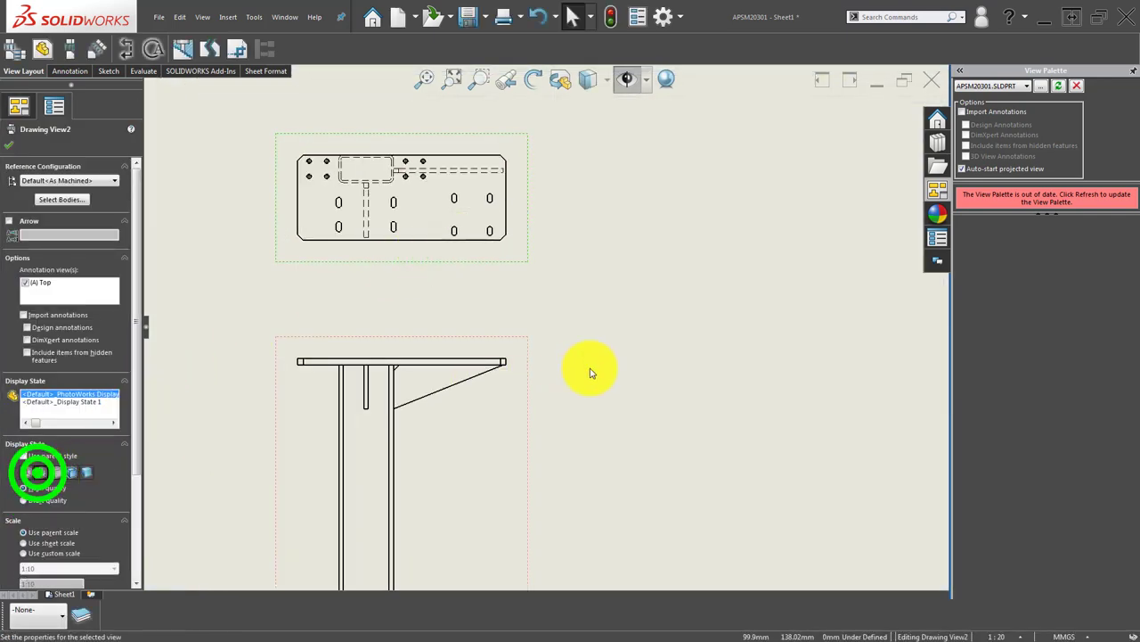
pyautogui.click(636, 335)
pyautogui.scroll(2, 440, 343)
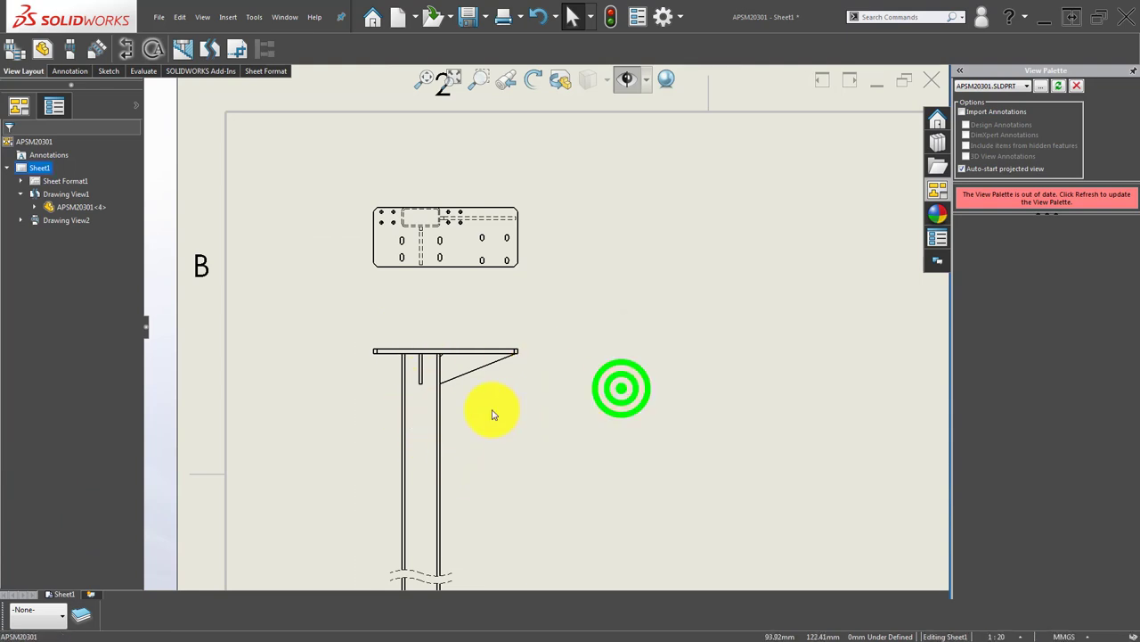
pyautogui.scroll(1, 446, 338)
pyautogui.scroll(-1, 415, 306)
pyautogui.scroll(-3, 499, 327)
pyautogui.click(535, 330)
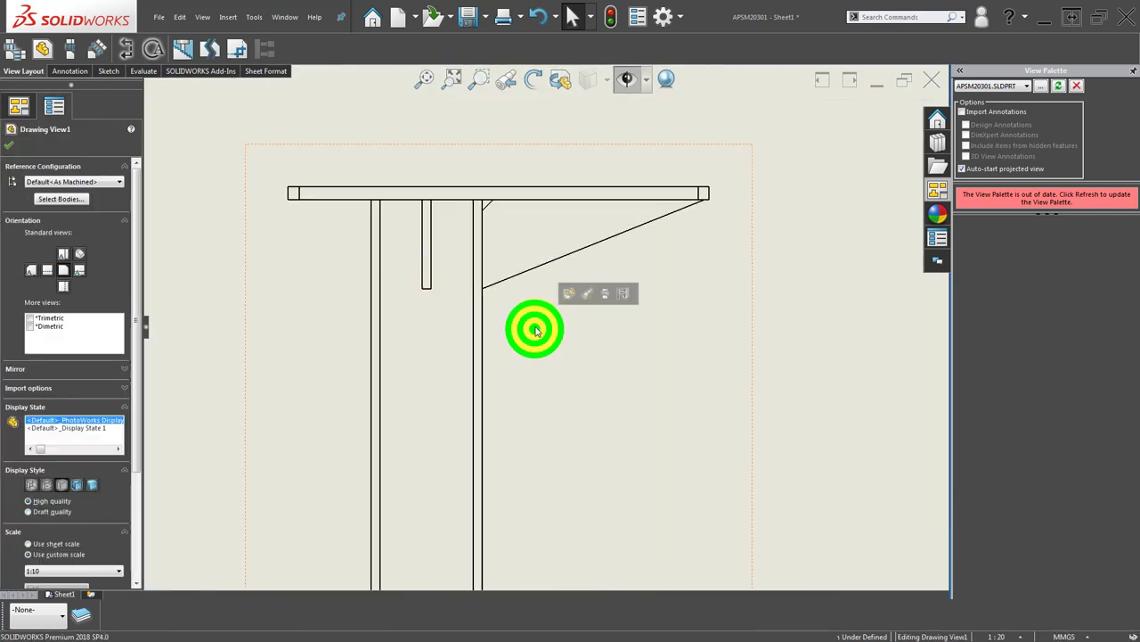
pyautogui.rightClick(535, 330)
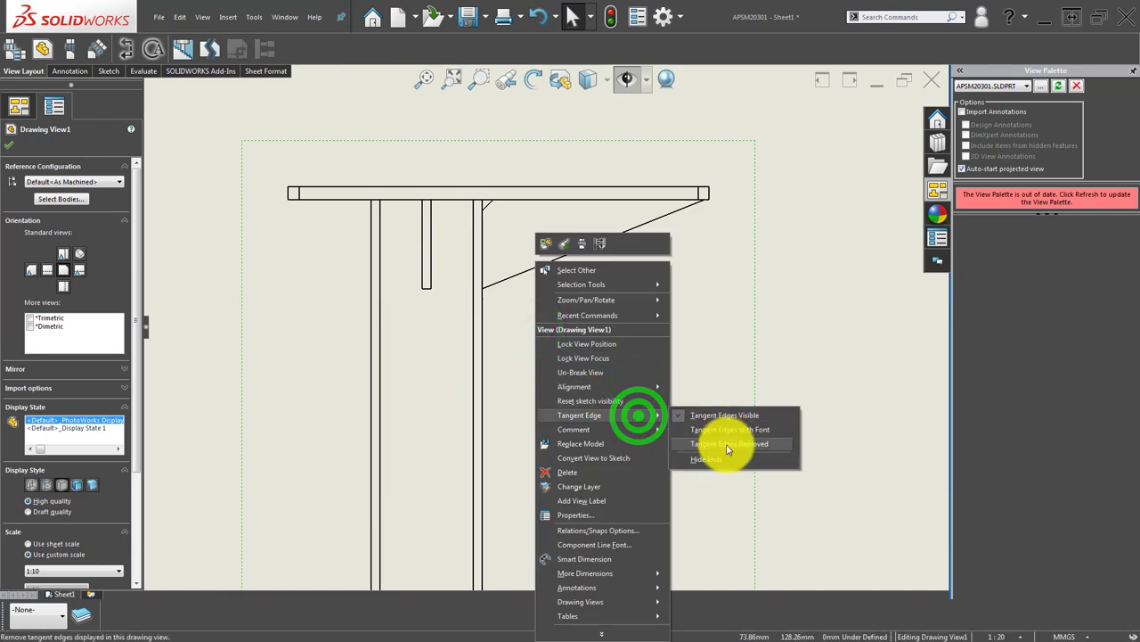
pyautogui.click(726, 447)
pyautogui.click(712, 370)
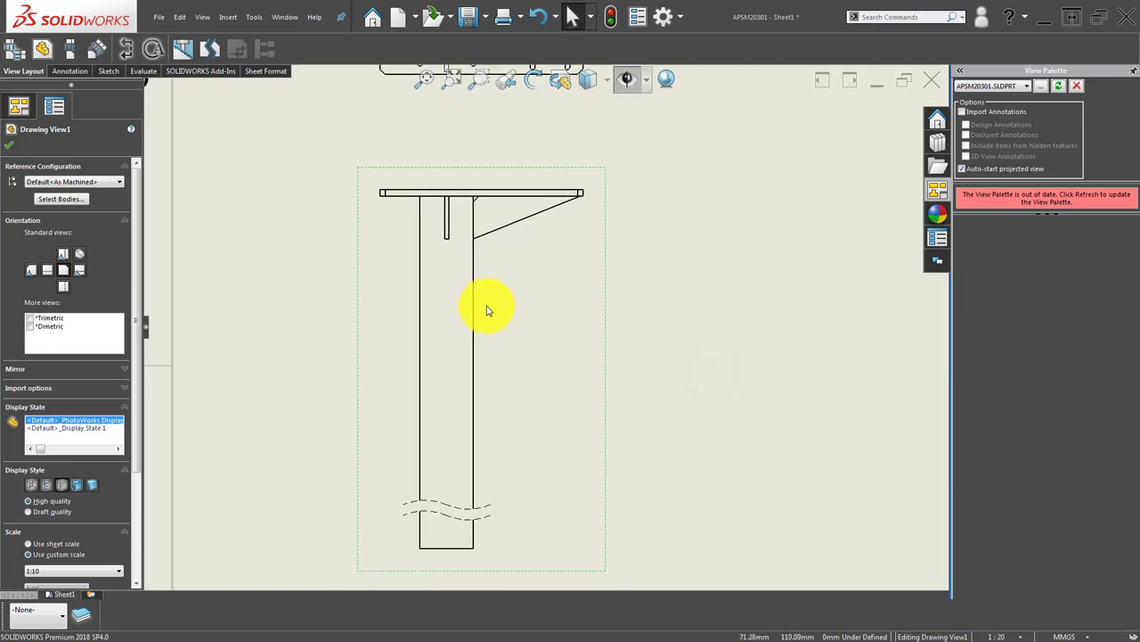
pyautogui.click(515, 316)
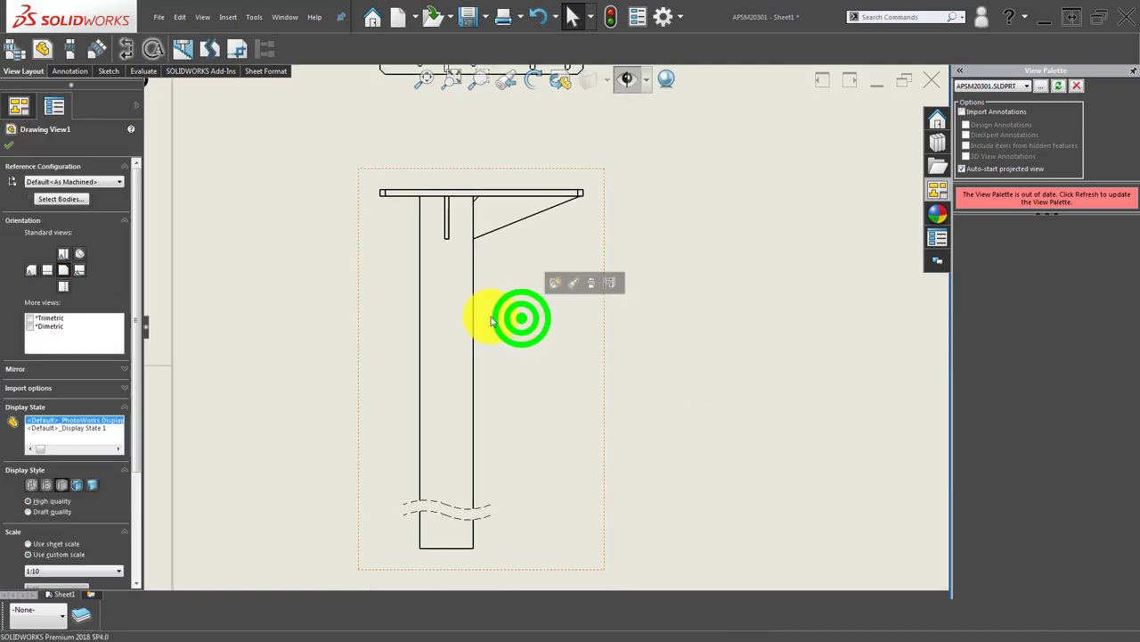
pyautogui.click(49, 484)
pyautogui.click(229, 413)
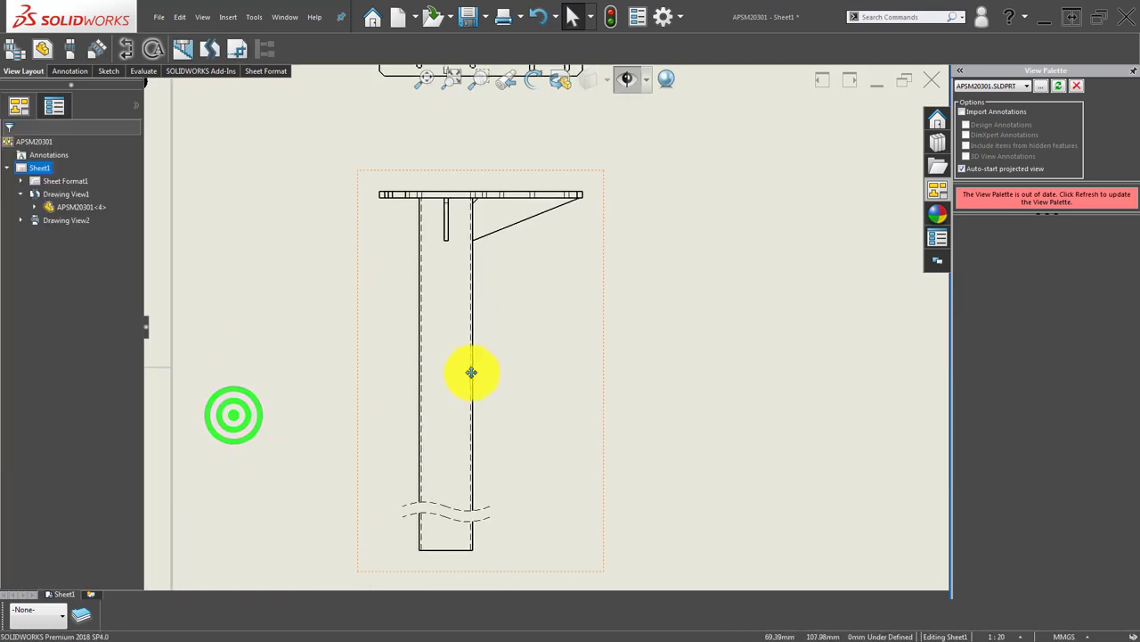
pyautogui.scroll(2, 455, 312)
pyautogui.moveTo(448, 277); pyautogui.dragTo(413, 359, button='middle')
pyautogui.scroll(-3, 426, 241)
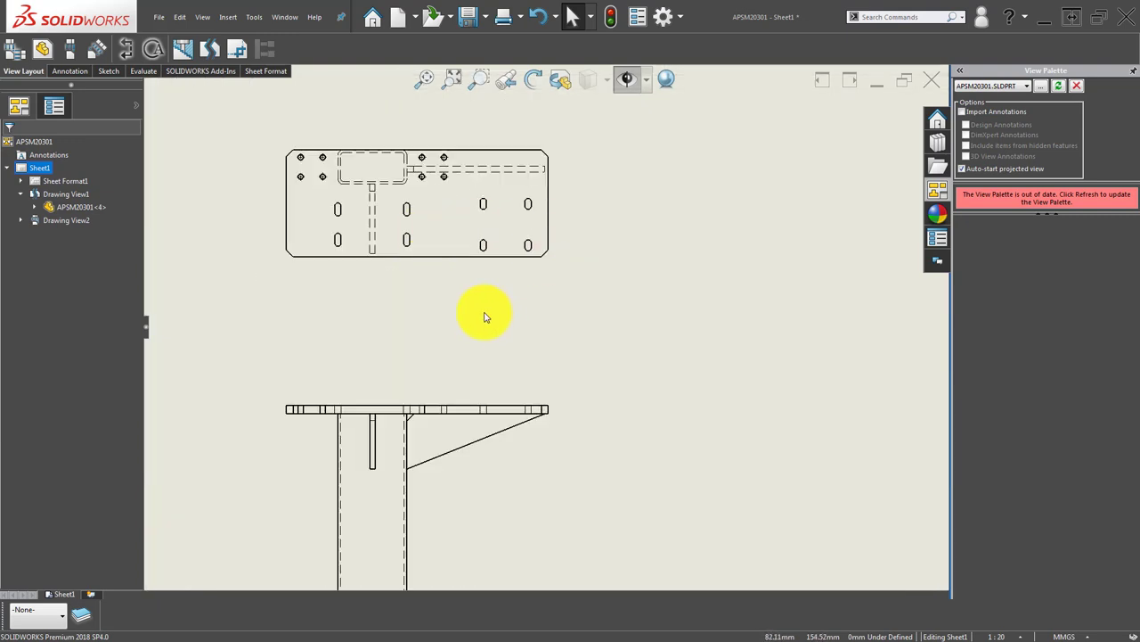
pyautogui.scroll(3, 481, 314)
pyautogui.scroll(1, 419, 259)
pyautogui.scroll(2, 463, 316)
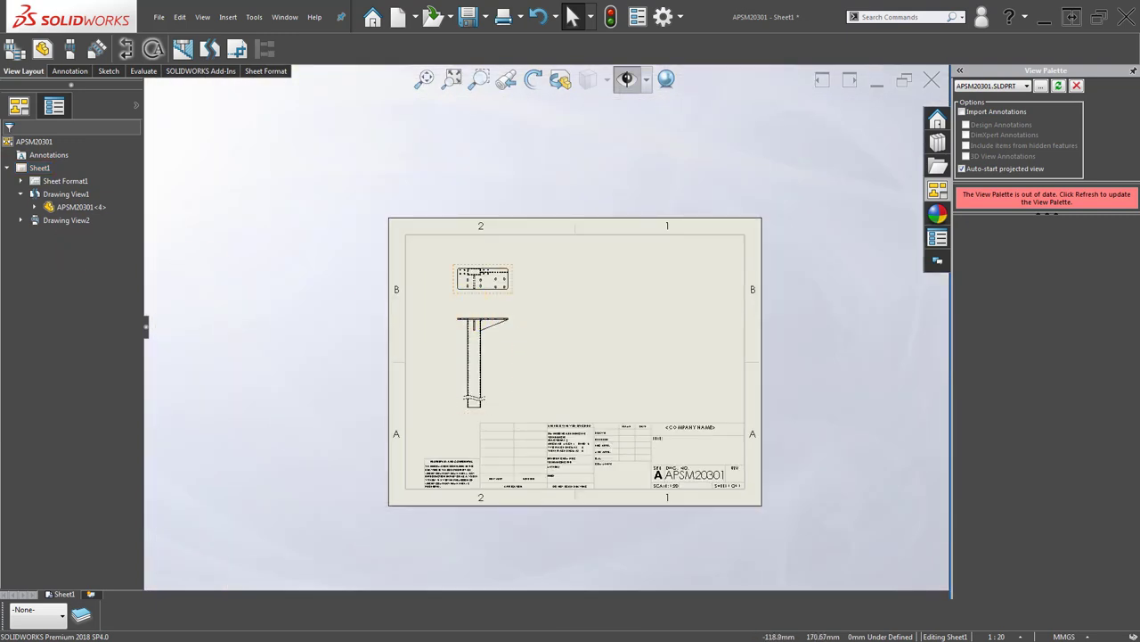
pyautogui.scroll(-2, 561, 279)
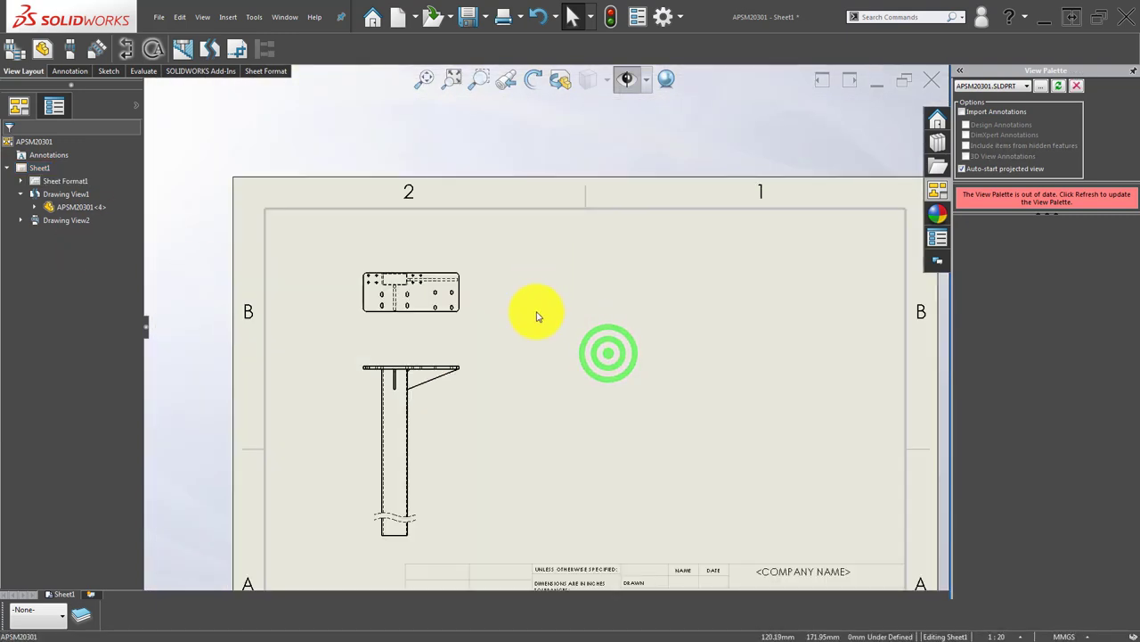
pyautogui.scroll(-1, 538, 316)
pyautogui.scroll(2, 473, 401)
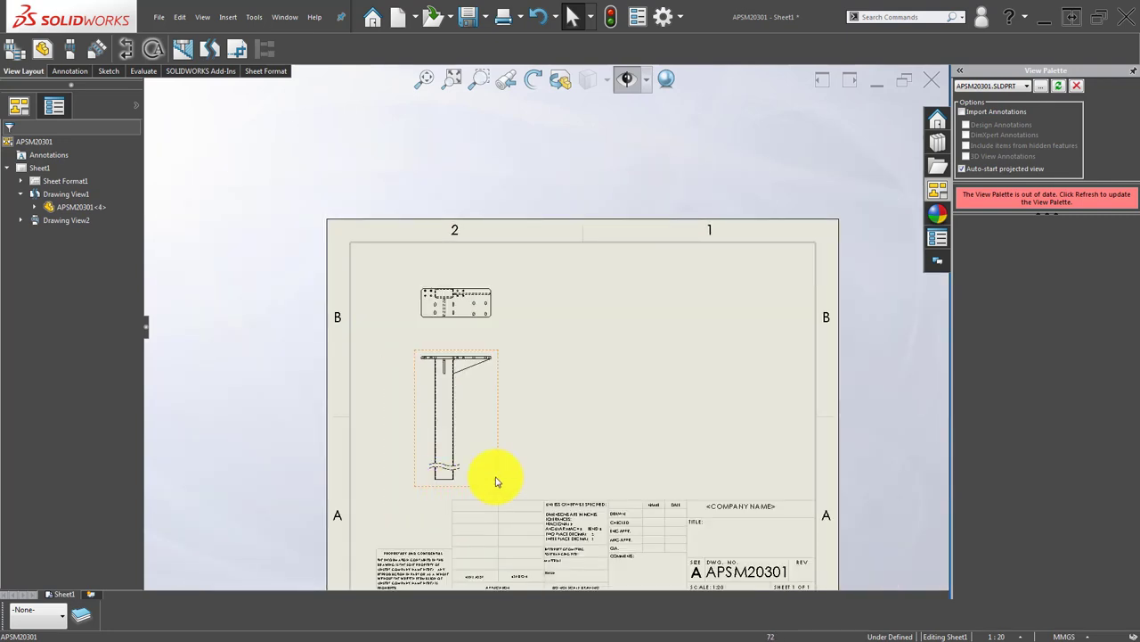
pyautogui.scroll(-1, 422, 376)
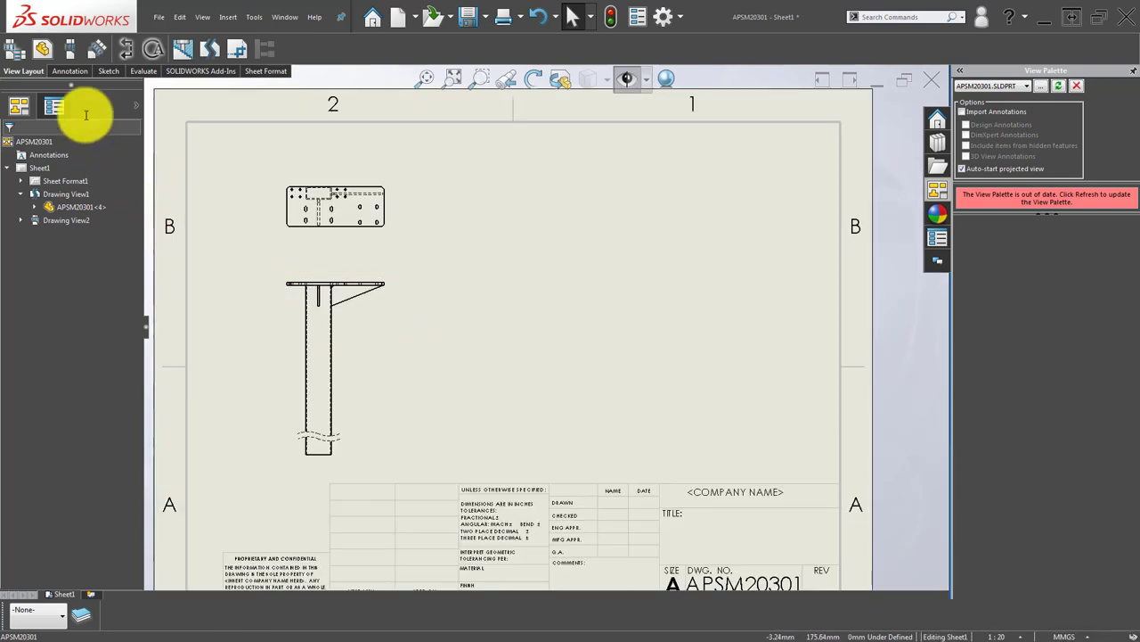
pyautogui.click(73, 50)
# Project a side view from the front view, placed to its right.
pyautogui.click(351, 339)
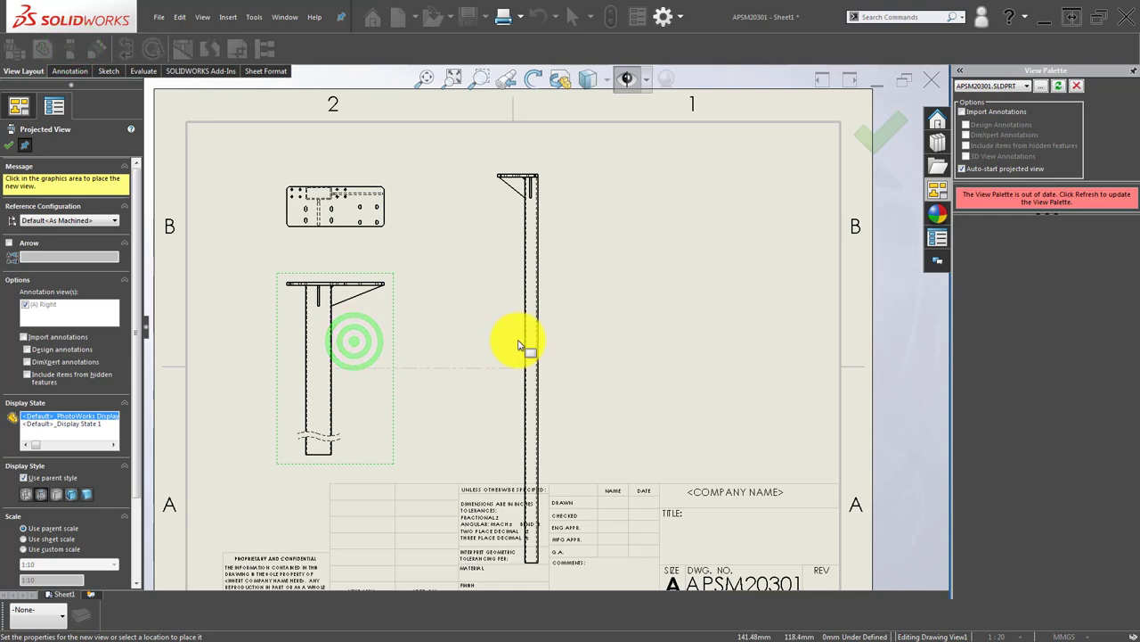
pyautogui.click(519, 346)
pyautogui.press('Escape')
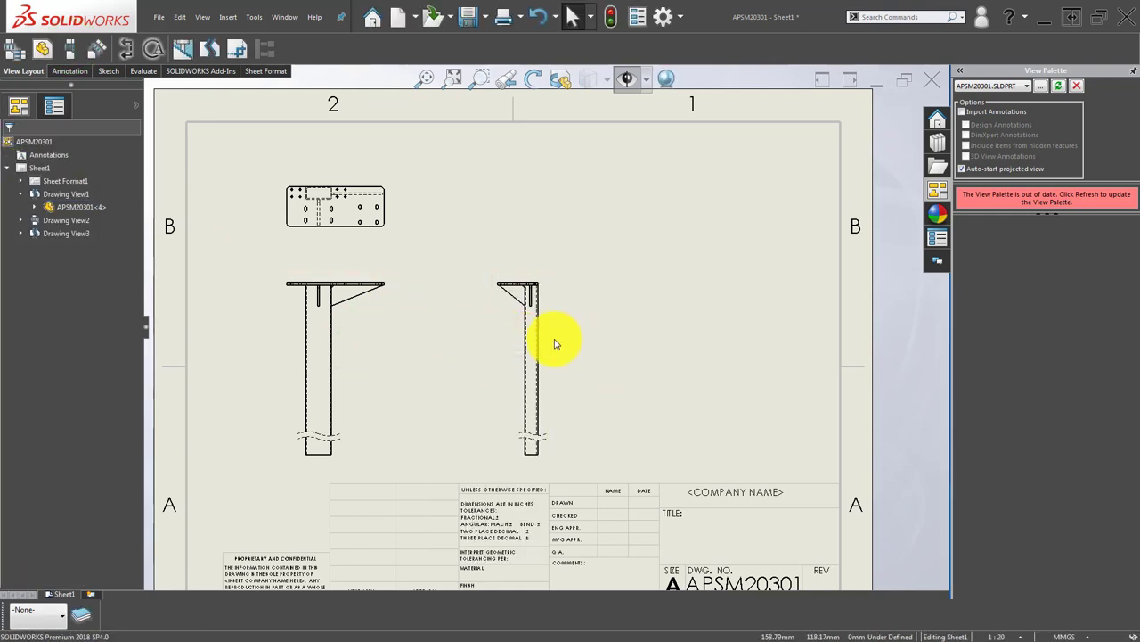
# Rearrange the side and front views, shifting both farther right on the sheet.
pyautogui.moveTo(550, 338); pyautogui.dragTo(680, 339)
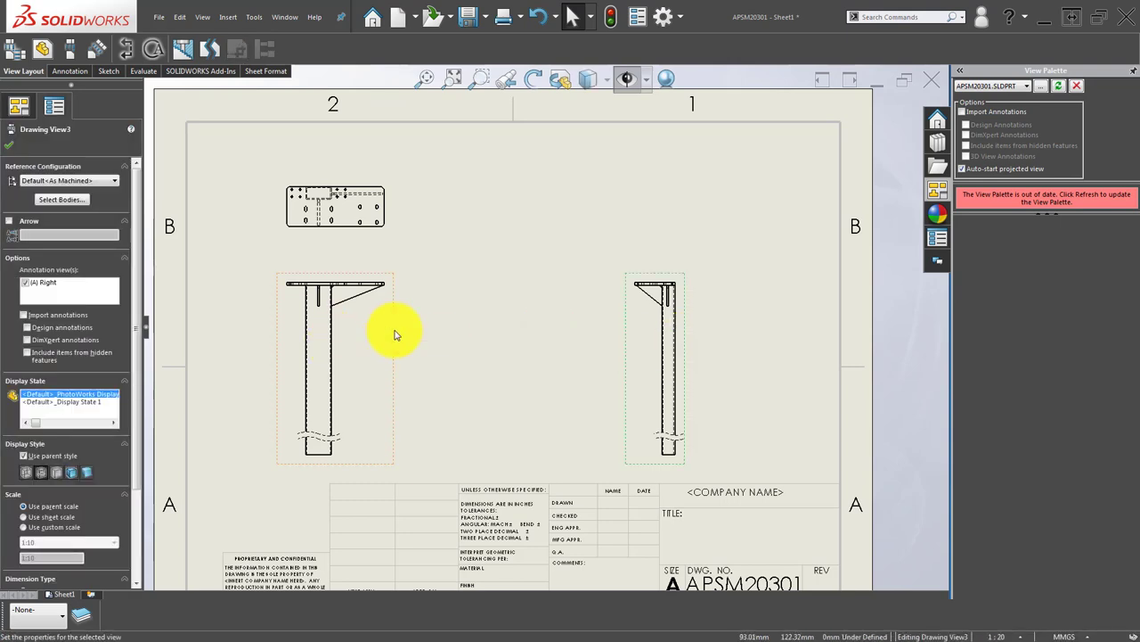
pyautogui.moveTo(396, 335); pyautogui.dragTo(461, 327)
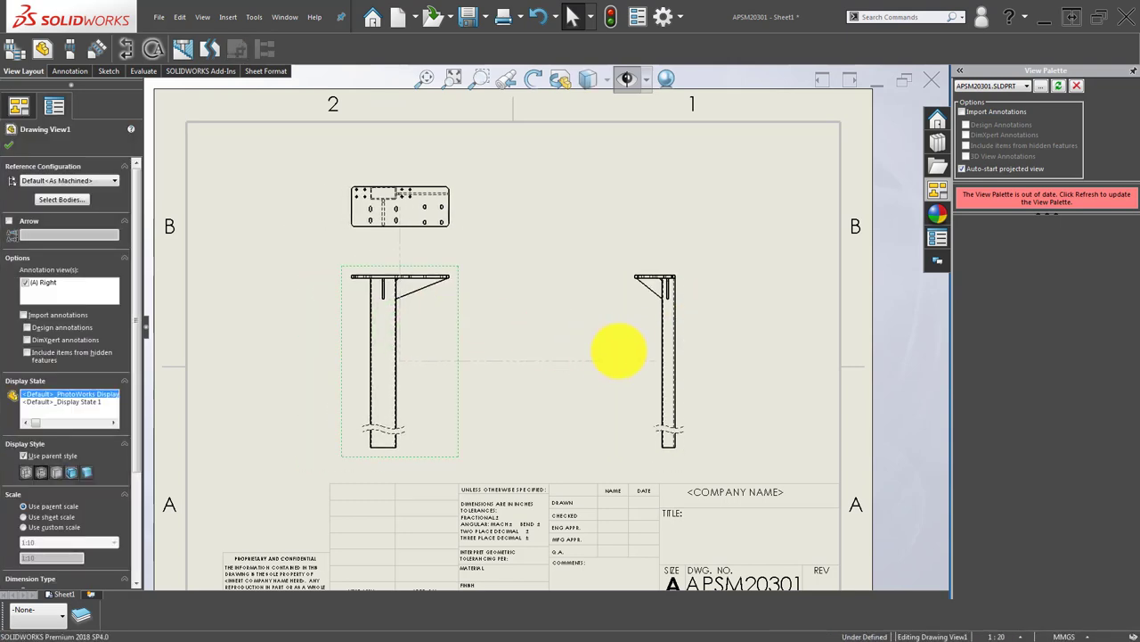
pyautogui.click(618, 350)
pyautogui.moveTo(620, 338)
pyautogui.mouseDown()
pyautogui.moveTo(565, 339)
pyautogui.moveTo(672, 372)
pyautogui.mouseUp()
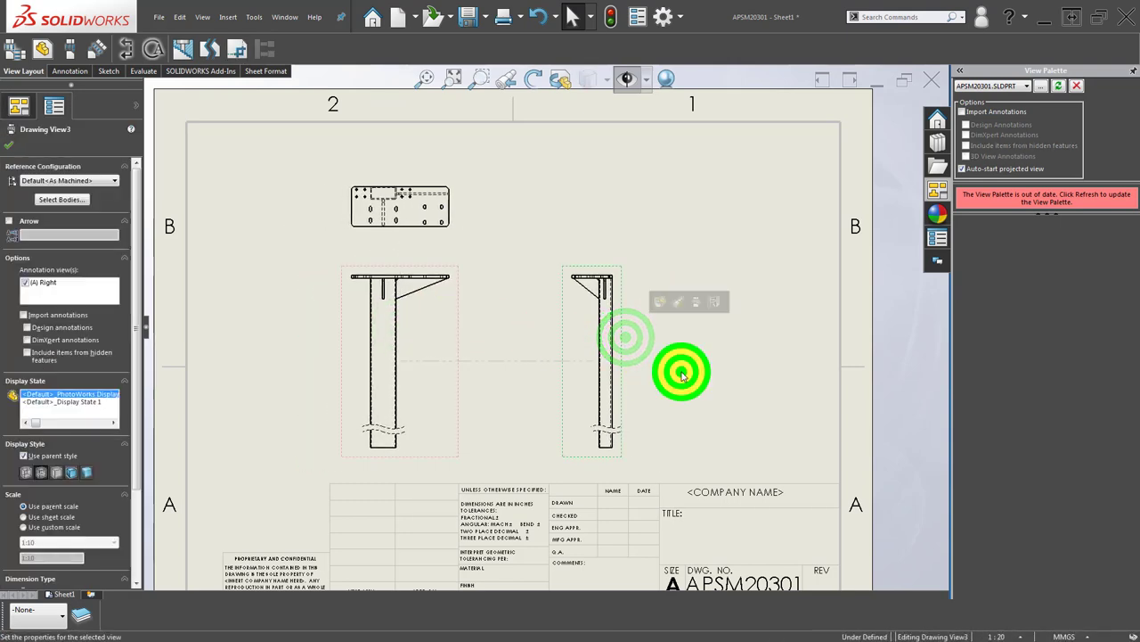
pyautogui.scroll(-2, 443, 338)
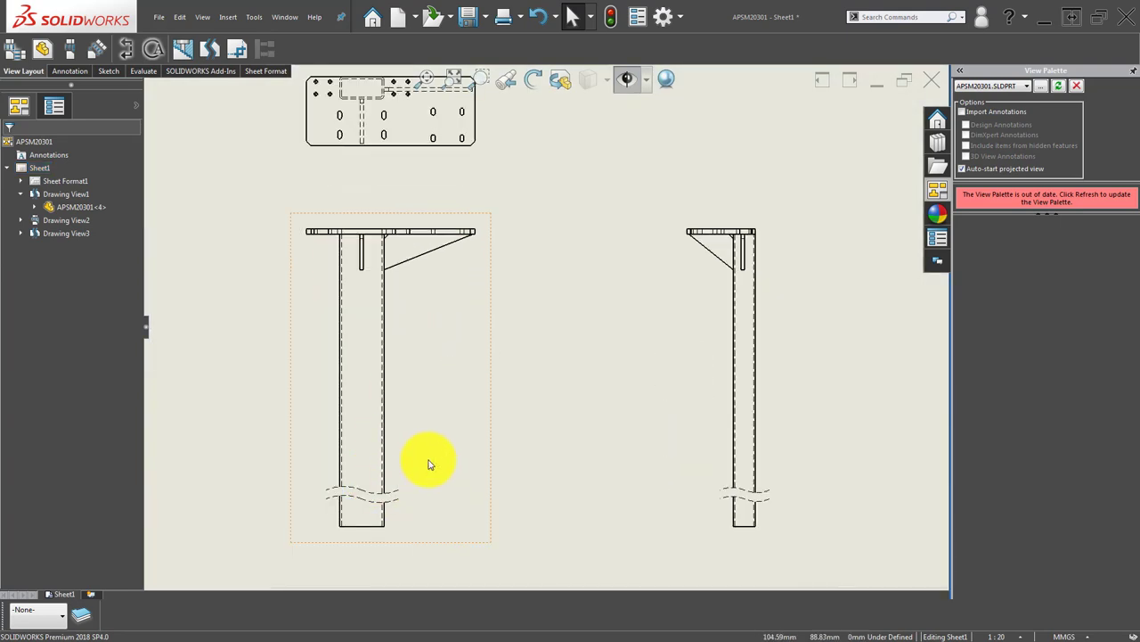
pyautogui.scroll(3, 429, 464)
pyautogui.scroll(-3, 481, 233)
pyautogui.scroll(2, 545, 303)
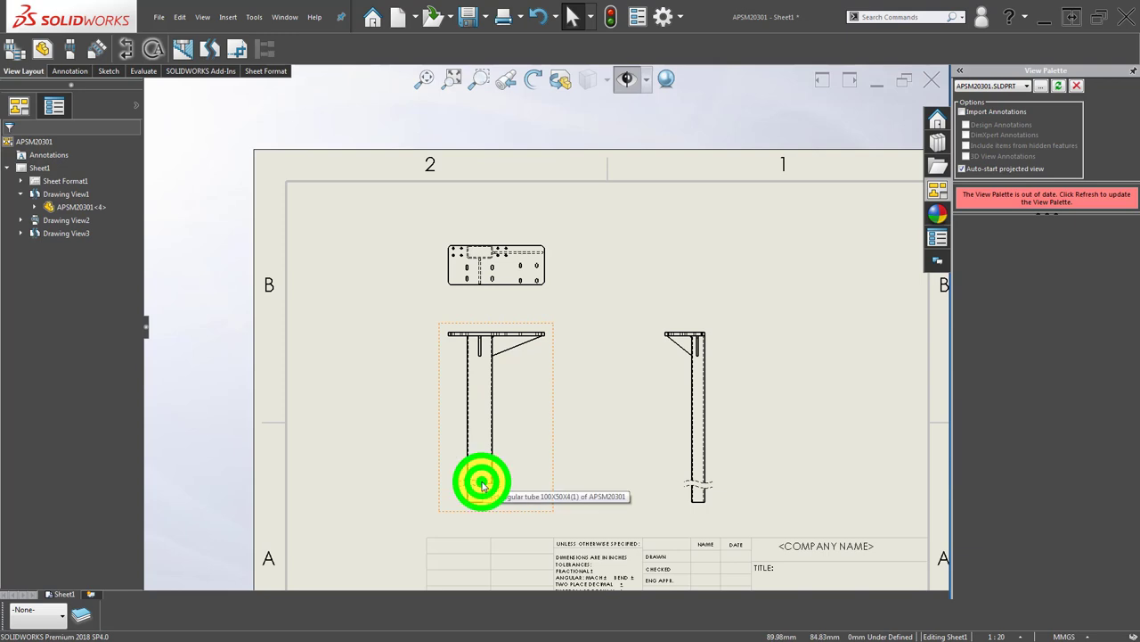
# Inspect the current scale setting of the top view.
pyautogui.click(586, 490)
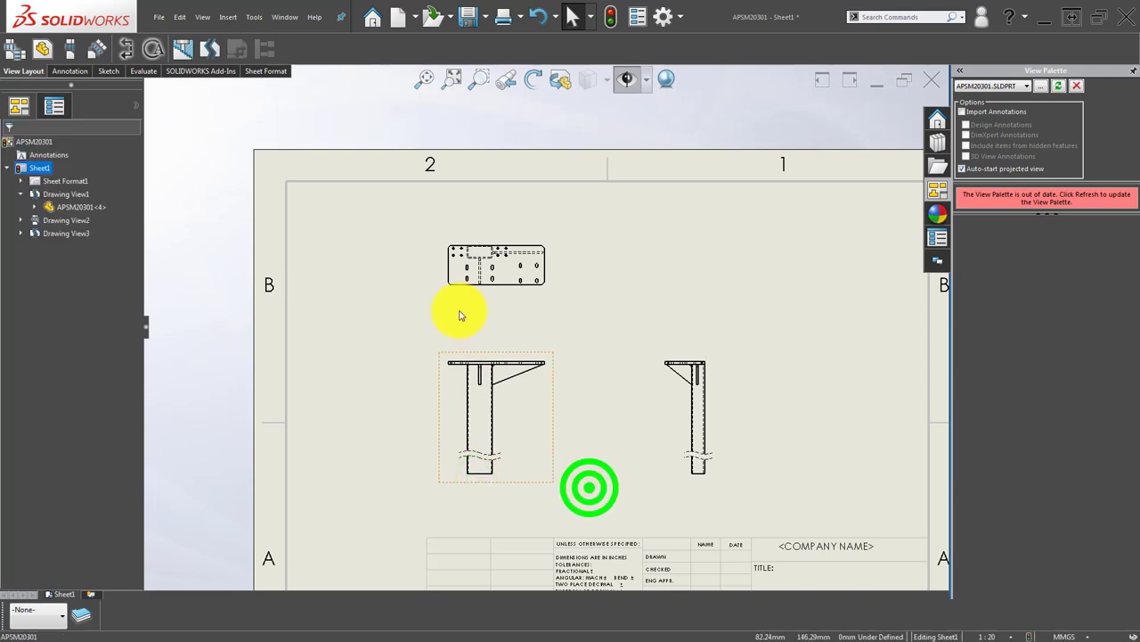
pyautogui.click(489, 297)
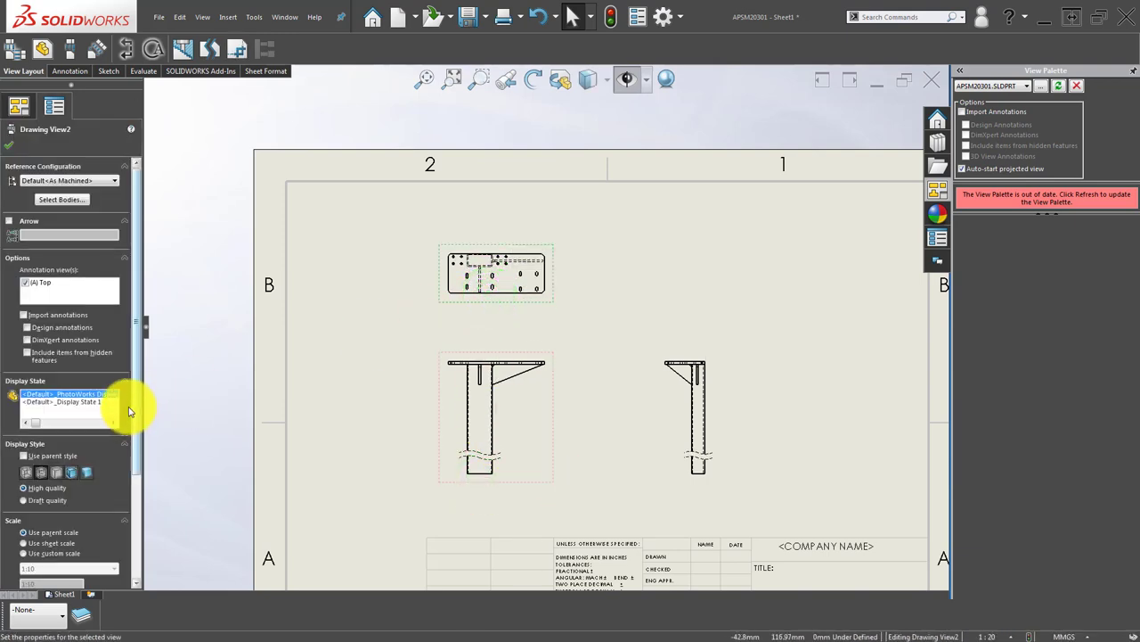
pyautogui.moveTo(138, 414); pyautogui.dragTo(140, 501)
pyautogui.click(53, 425)
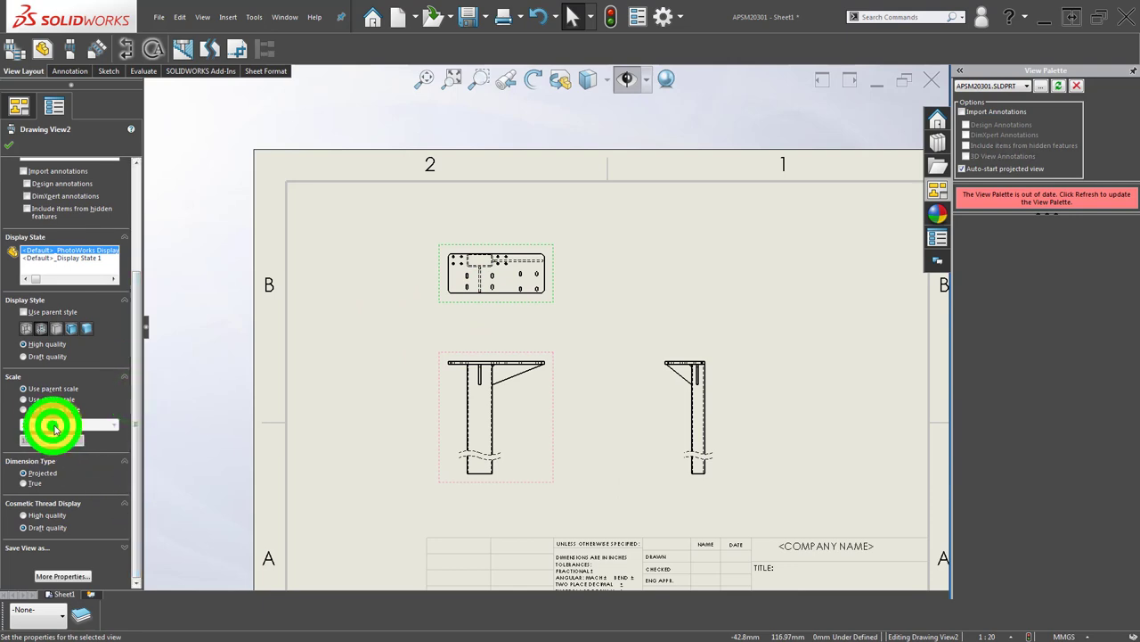
# Give the front view a user-defined 1:6 scale, then move the top view up.
pyautogui.click(554, 395)
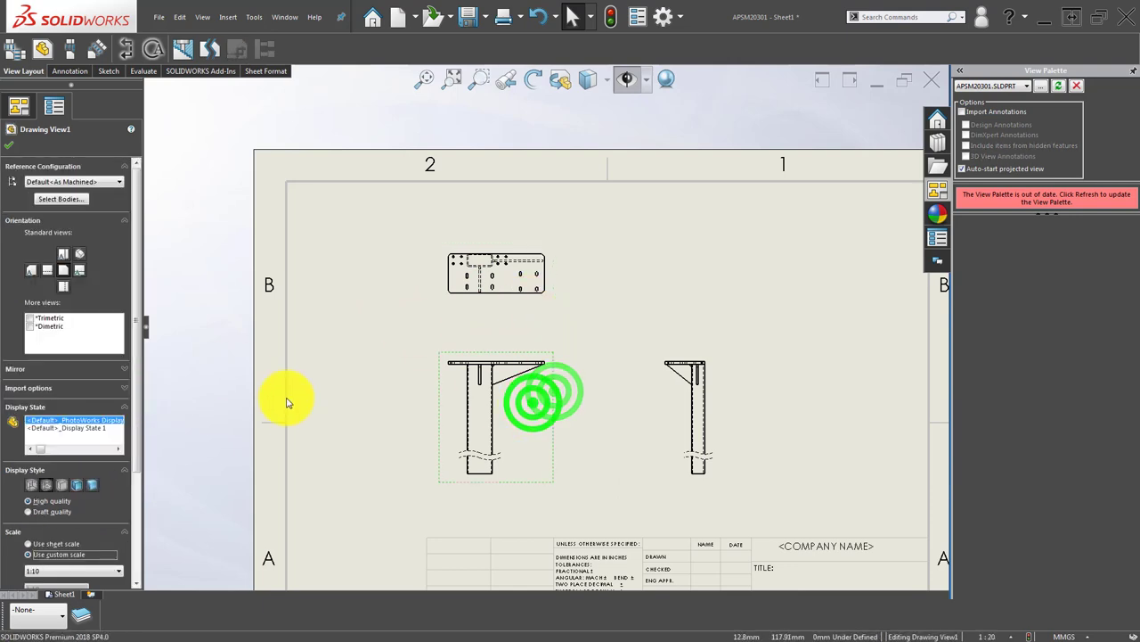
pyautogui.moveTo(137, 463); pyautogui.dragTo(139, 529)
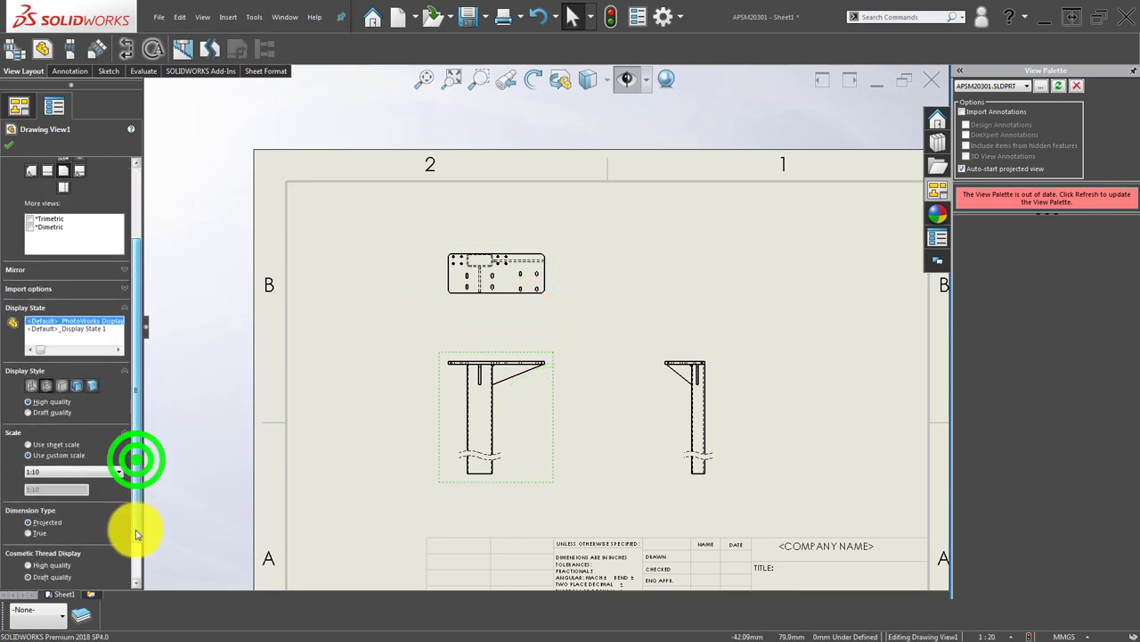
pyautogui.click(68, 472)
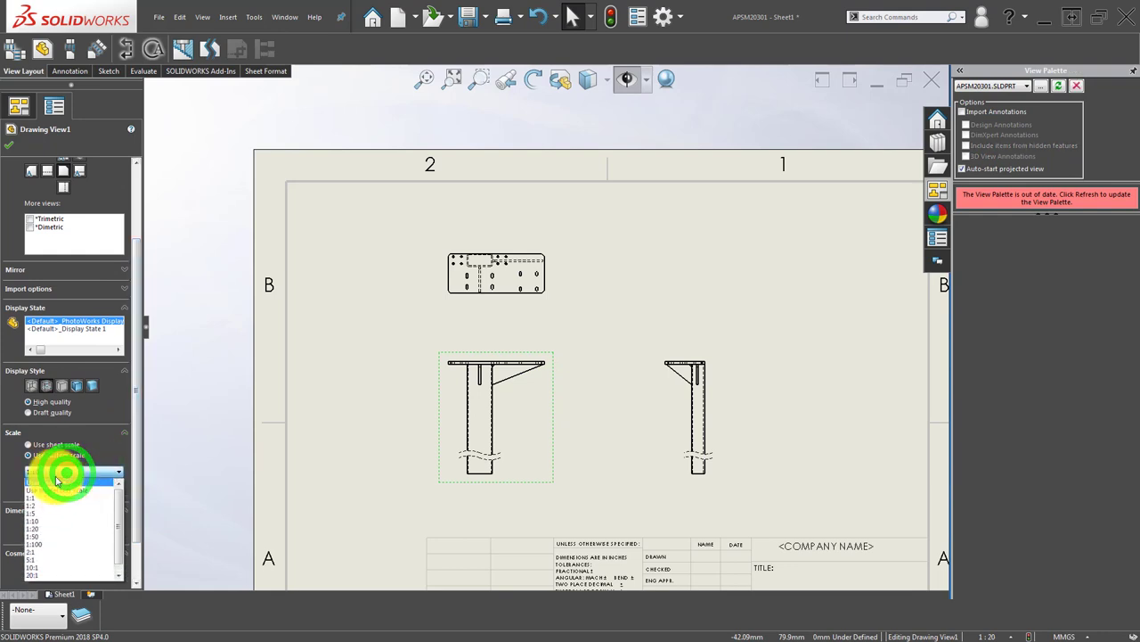
pyautogui.click(55, 485)
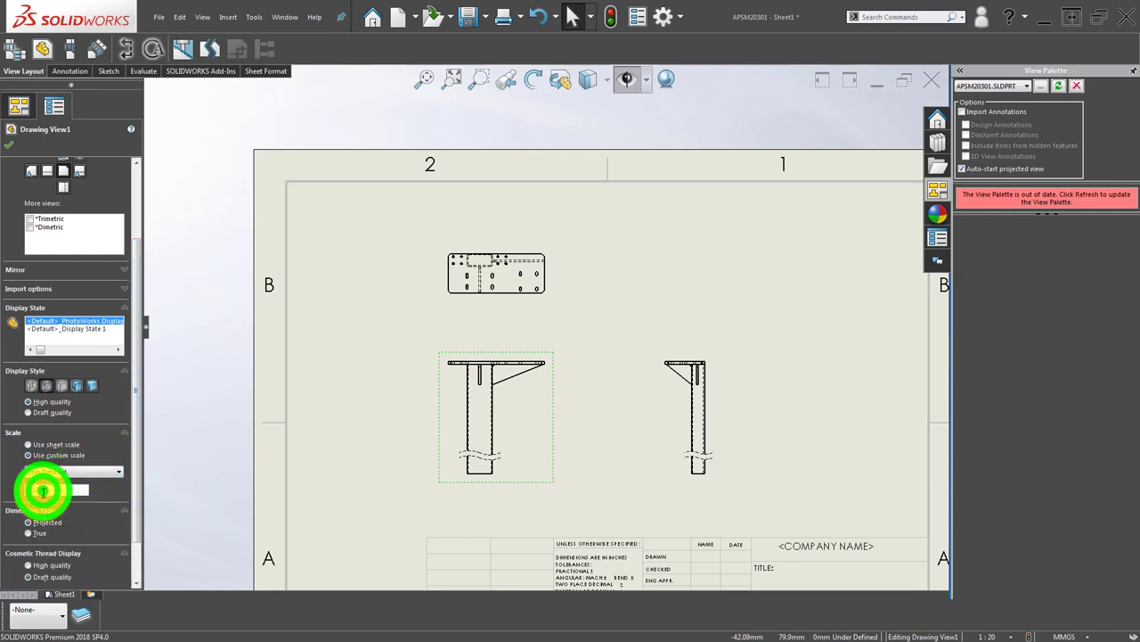
pyautogui.press('Return')
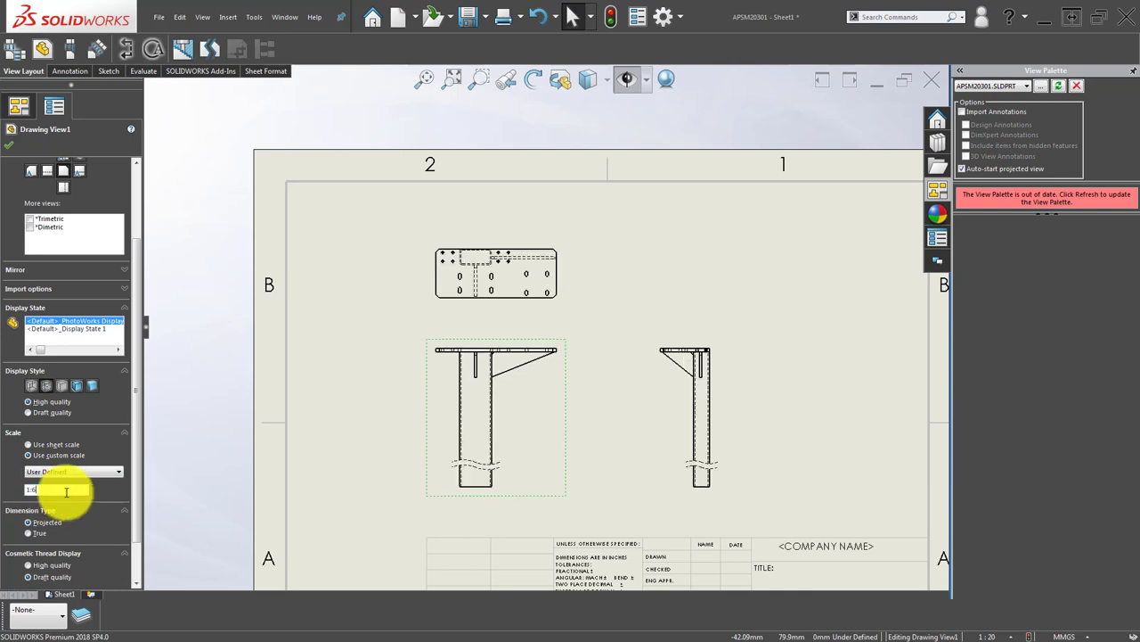
pyautogui.press('Return')
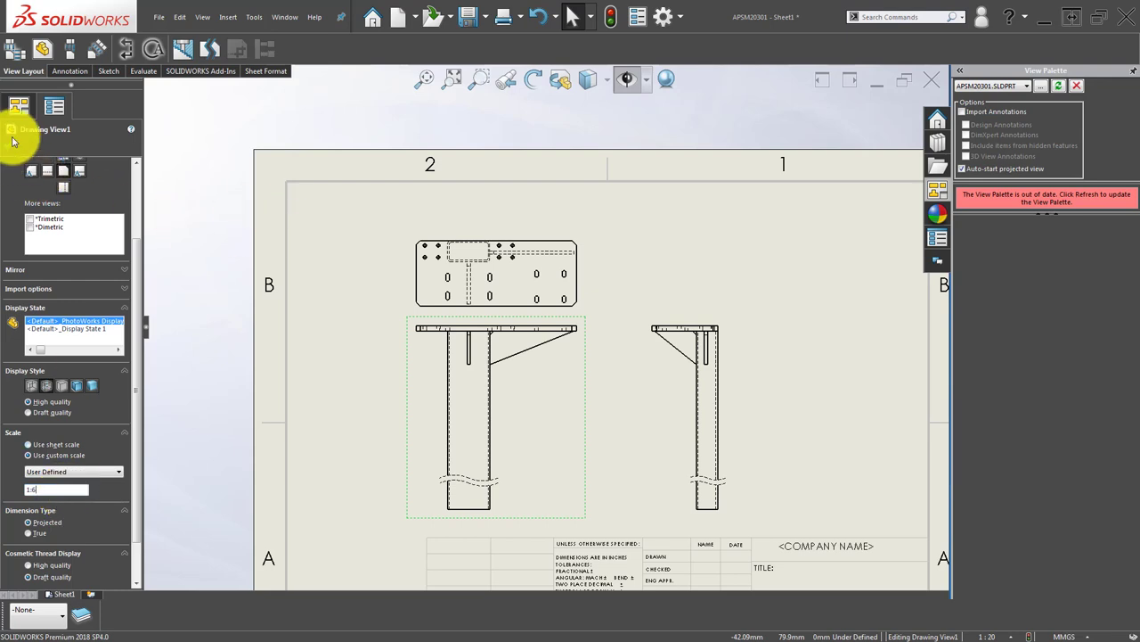
pyautogui.click(10, 144)
pyautogui.moveTo(584, 276); pyautogui.dragTo(584, 242)
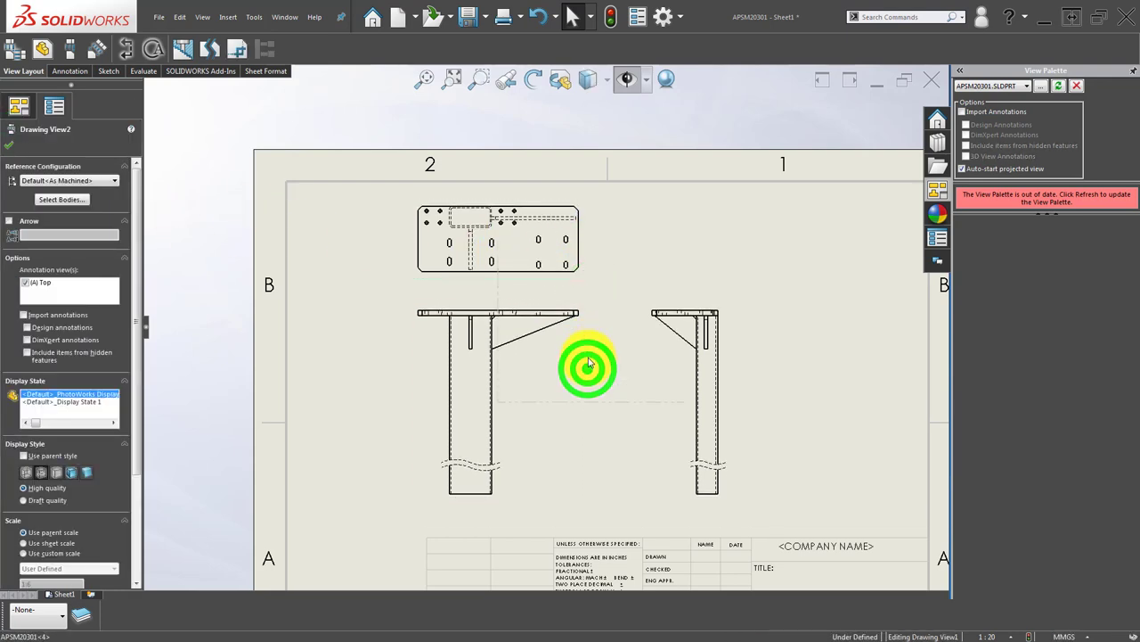
# Reposition the front, top and side views so the side view sits nearer the front view.
pyautogui.moveTo(588, 370); pyautogui.dragTo(580, 359)
pyautogui.moveTo(731, 385); pyautogui.dragTo(515, 395)
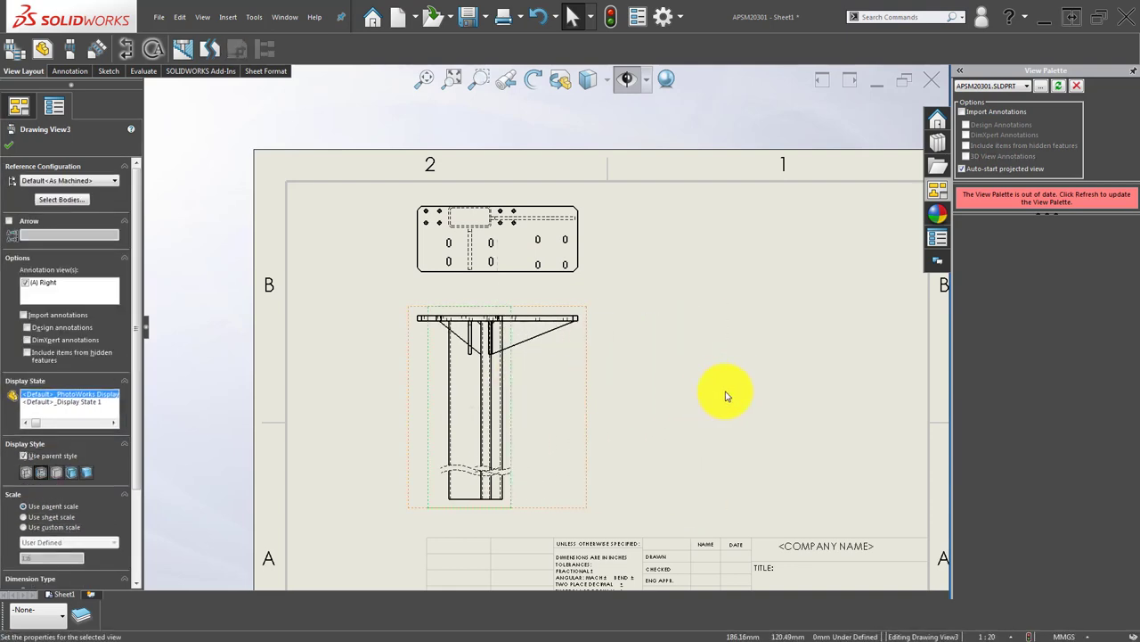
pyautogui.click(581, 403)
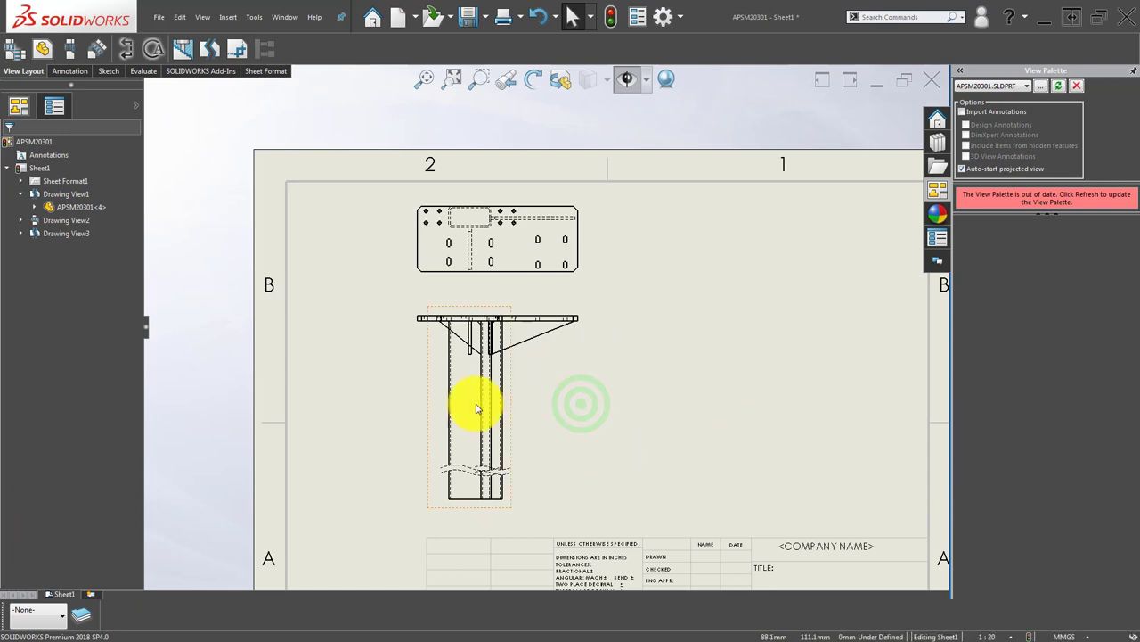
pyautogui.moveTo(586, 360)
pyautogui.mouseDown()
pyautogui.moveTo(523, 372)
pyautogui.moveTo(733, 374)
pyautogui.mouseUp()
pyautogui.click(523, 372)
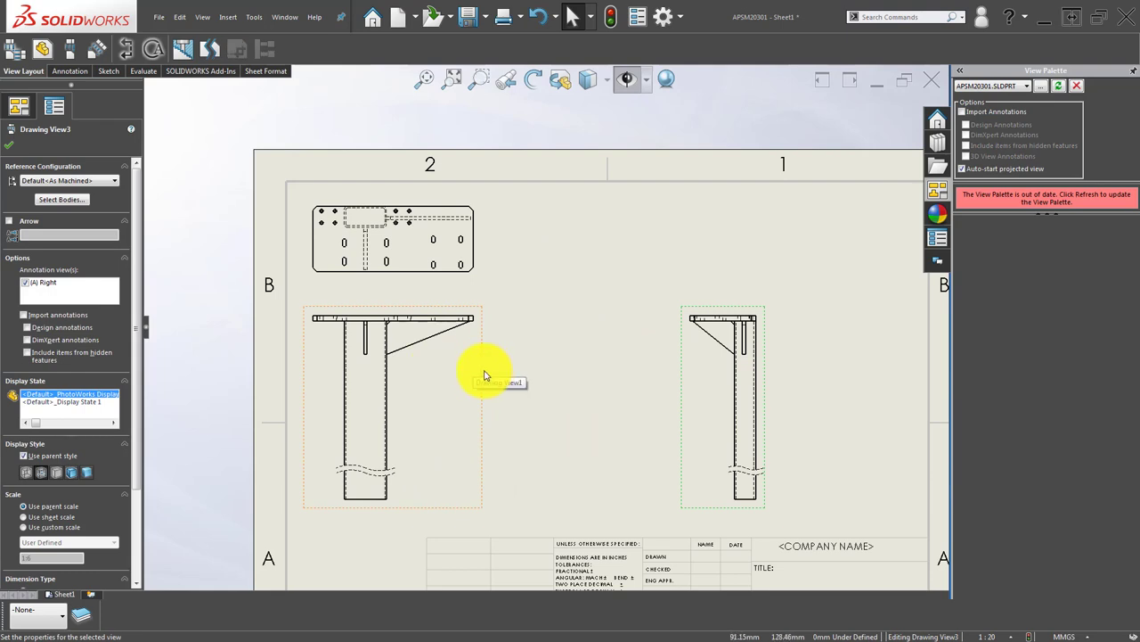
pyautogui.moveTo(485, 375); pyautogui.dragTo(593, 390)
pyautogui.click(582, 283)
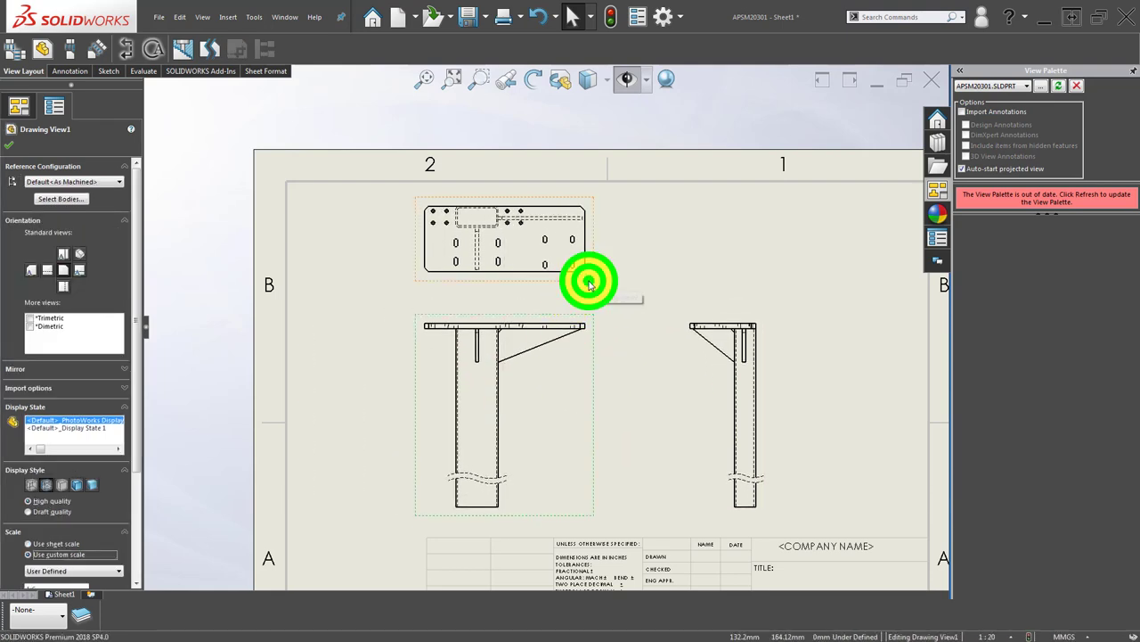
pyautogui.click(682, 415)
# Fit the sheet to the window and nudge the plate's top view slightly lower.
pyautogui.press('f')
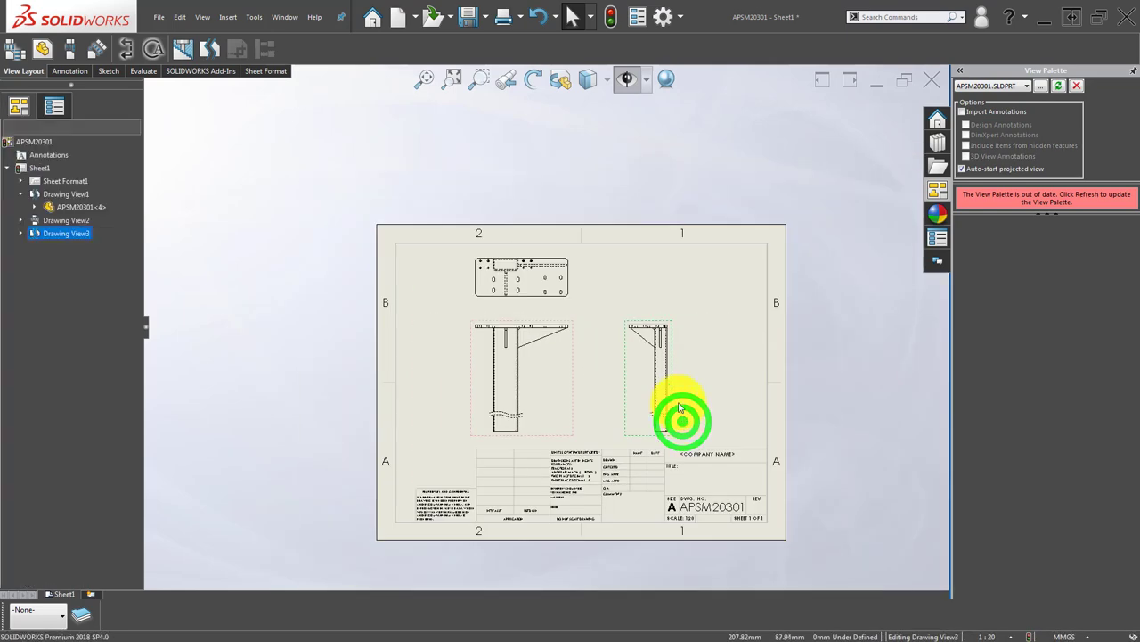
pyautogui.scroll(3, 653, 374)
pyautogui.click(298, 279)
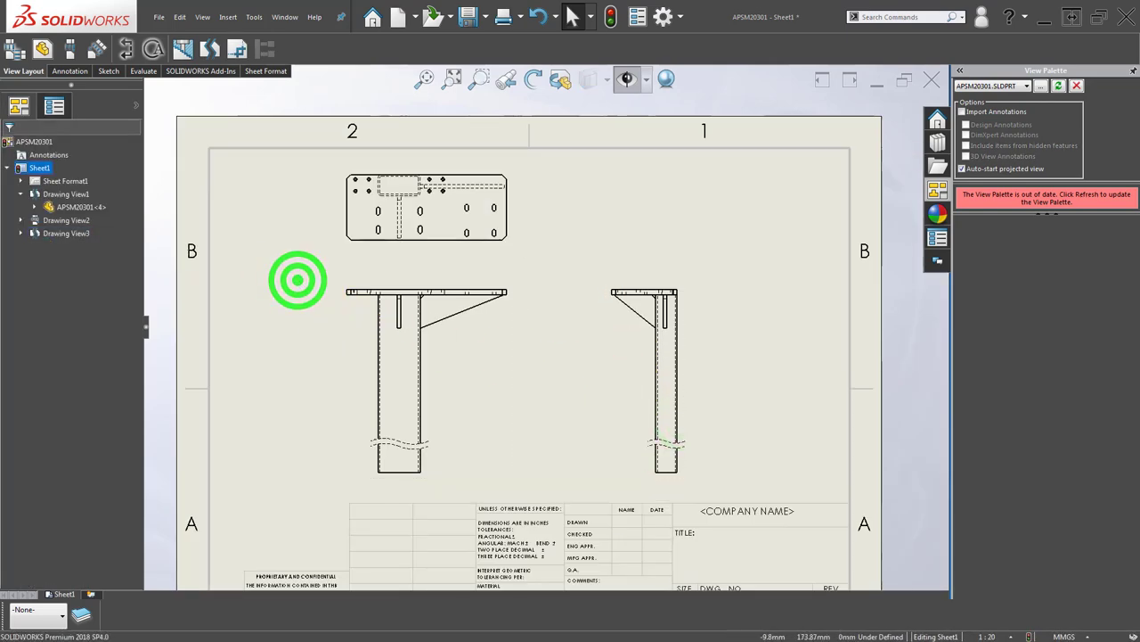
pyautogui.click(288, 397)
pyautogui.scroll(3, 419, 223)
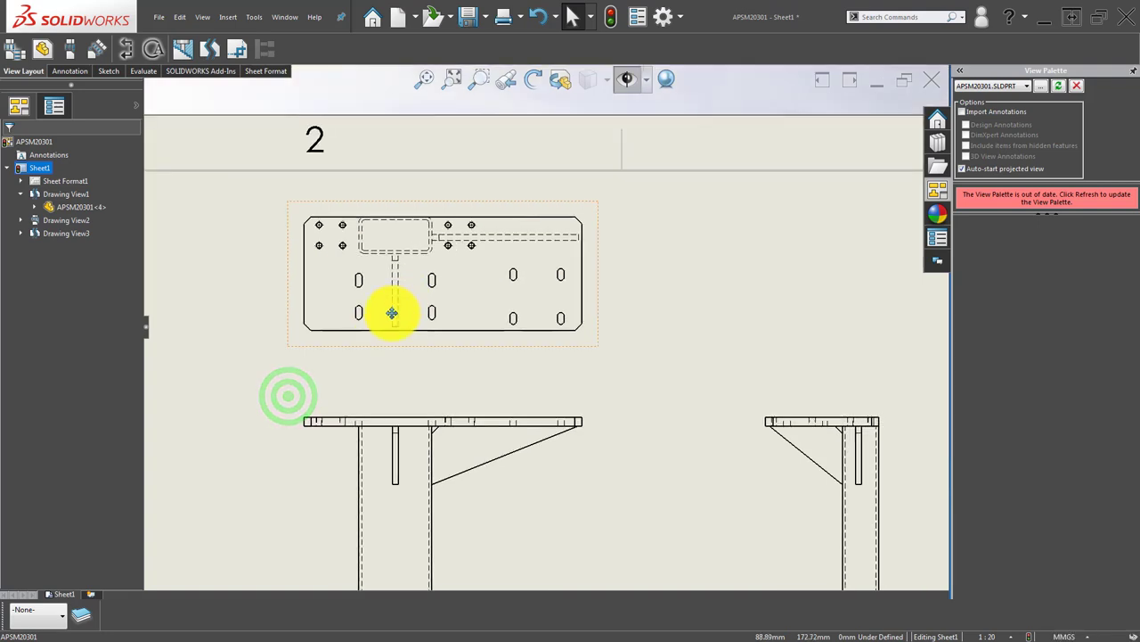
pyautogui.moveTo(476, 362); pyautogui.dragTo(476, 380)
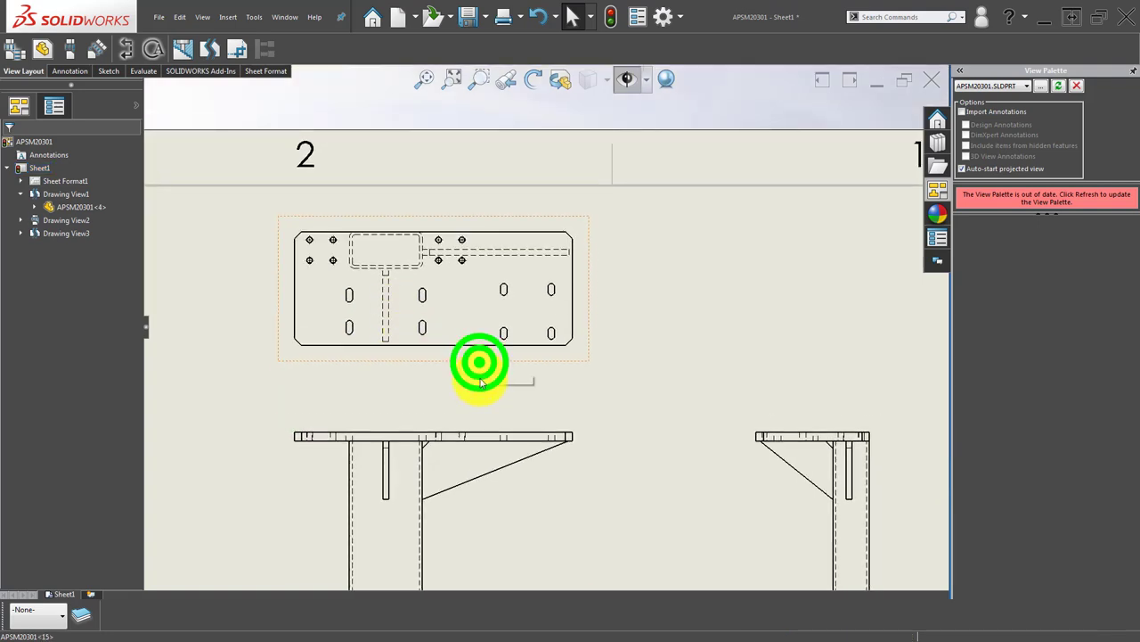
pyautogui.click(202, 472)
pyautogui.scroll(3, 316, 507)
# Cancel a stray plate edge dimension and rebuild the drawing.
pyautogui.press('d')
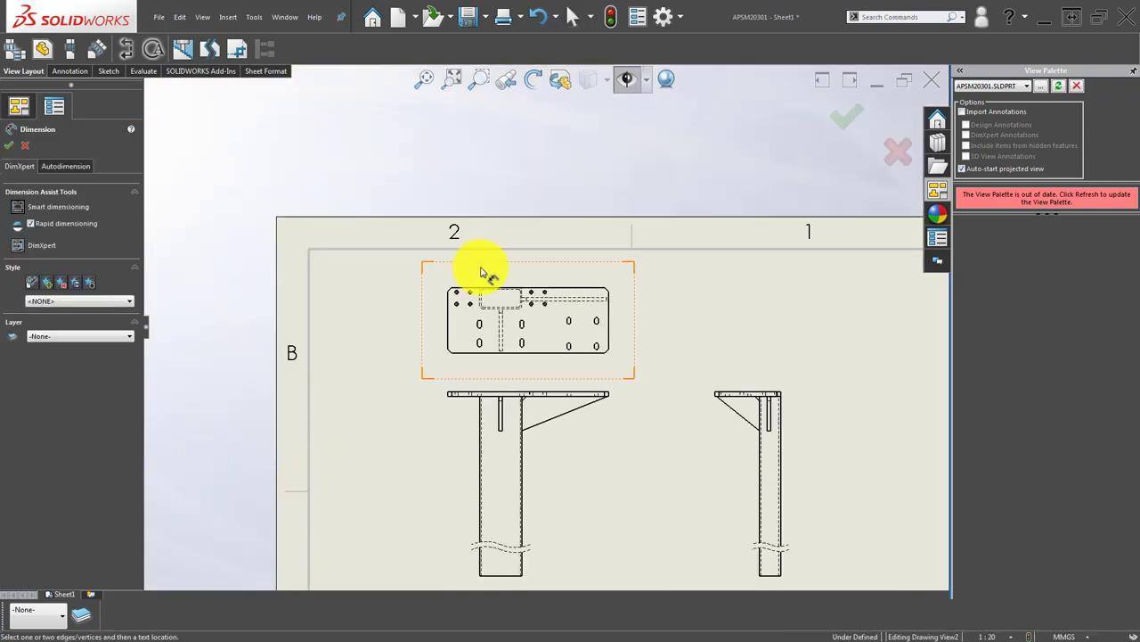
pyautogui.scroll(3, 434, 371)
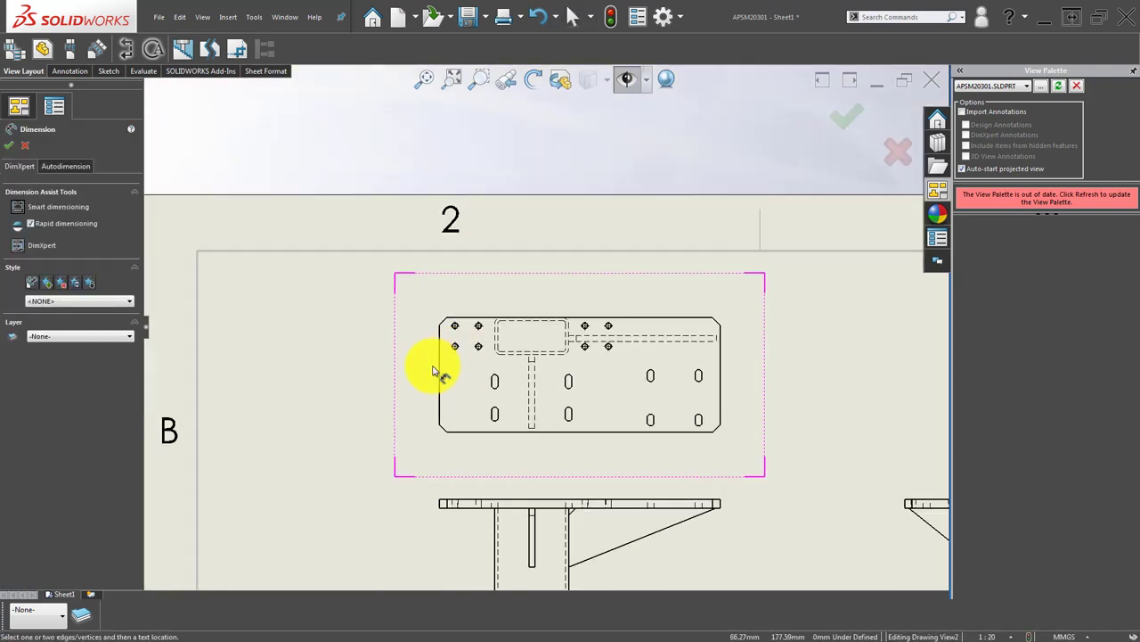
pyautogui.click(722, 360)
pyautogui.click(440, 367)
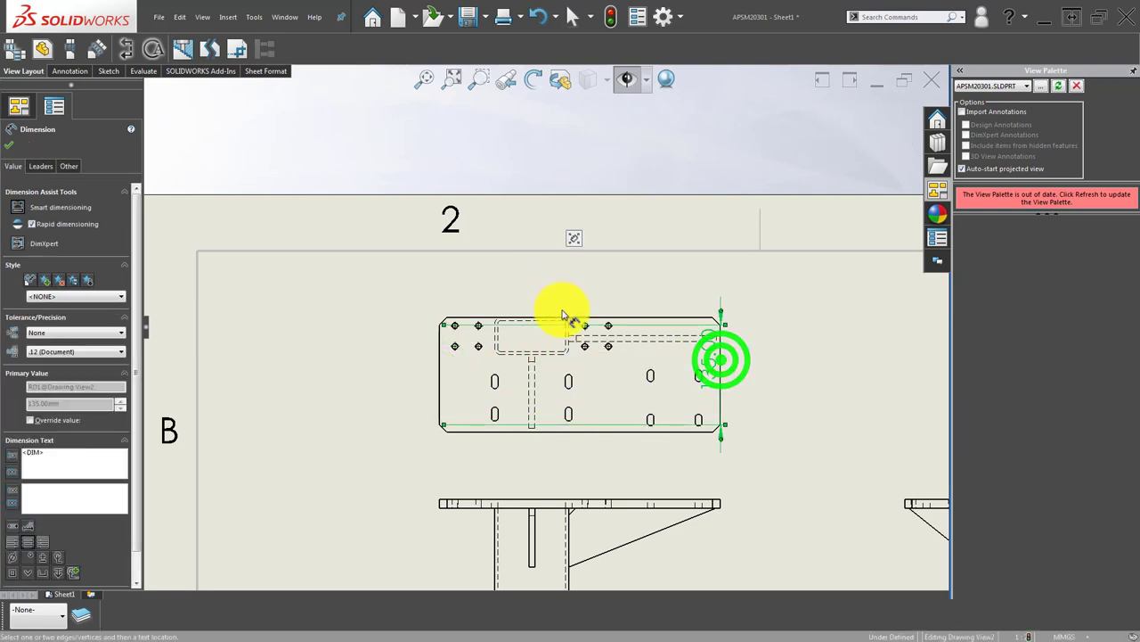
pyautogui.press('Escape')
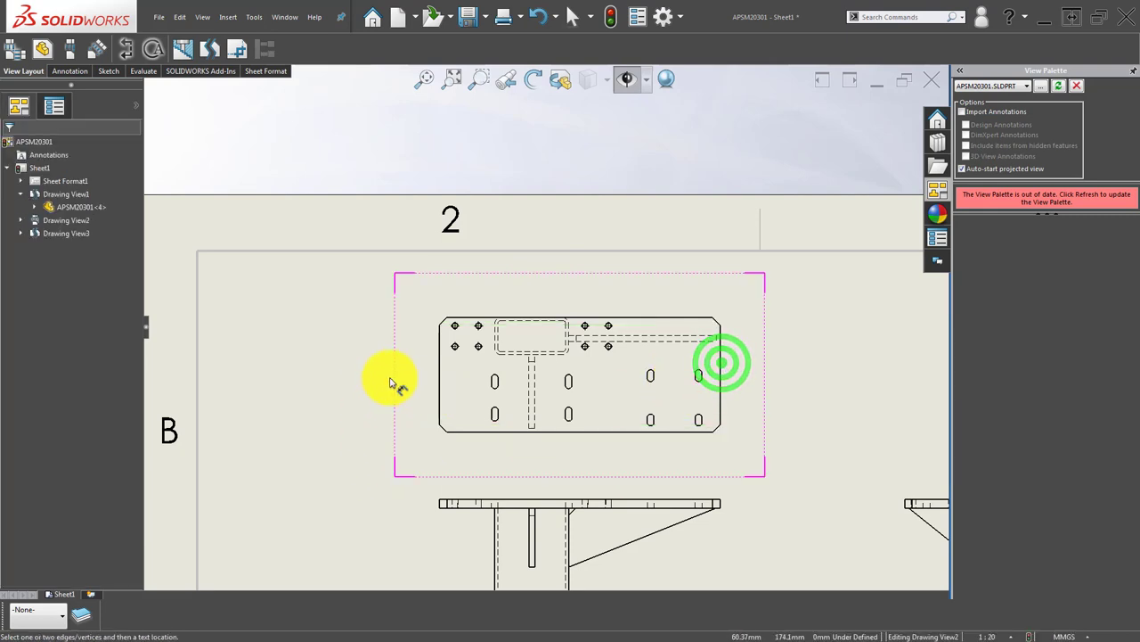
pyautogui.click(478, 78)
pyautogui.click(609, 18)
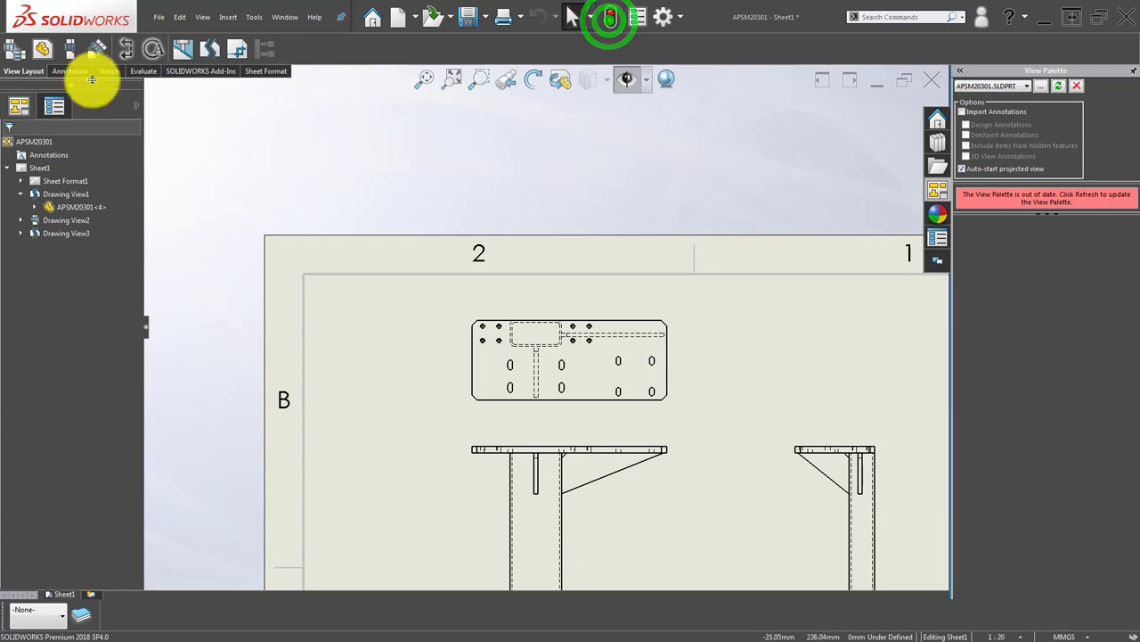
# Dimension the plate's overall length as 380.00 above the top view.
pyautogui.click(62, 70)
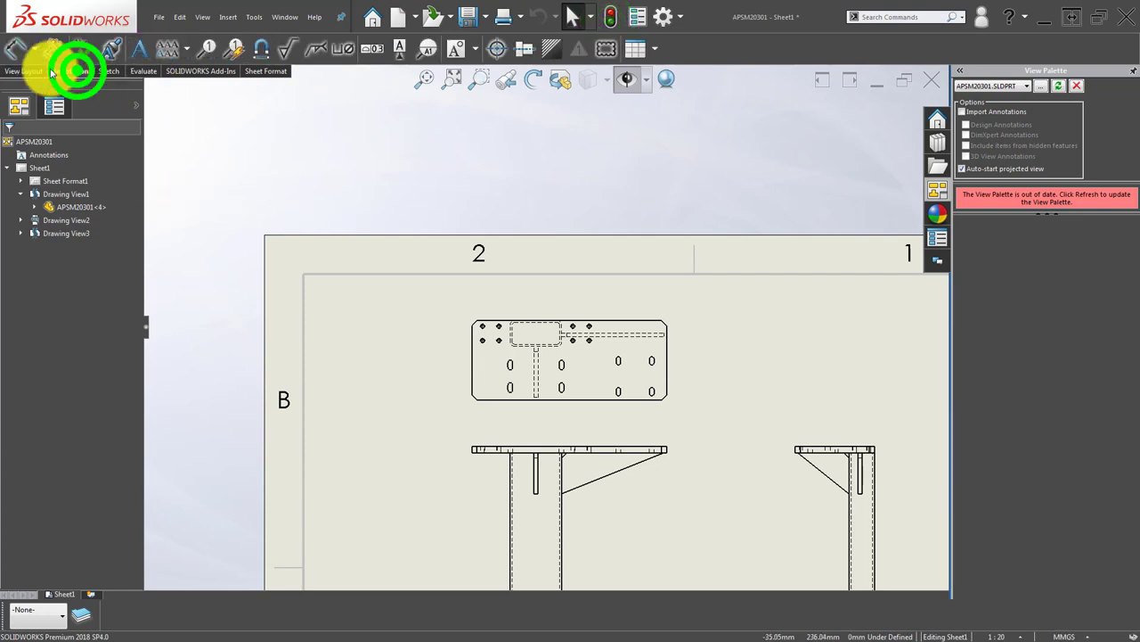
pyautogui.click(18, 48)
pyautogui.scroll(-1, 482, 381)
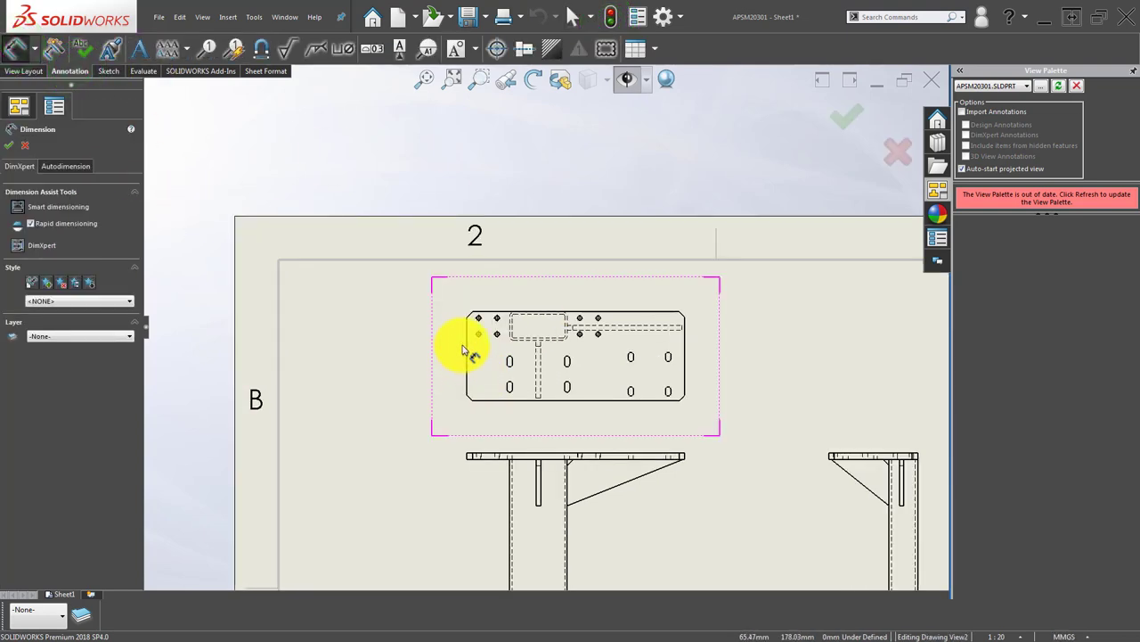
pyautogui.click(467, 341)
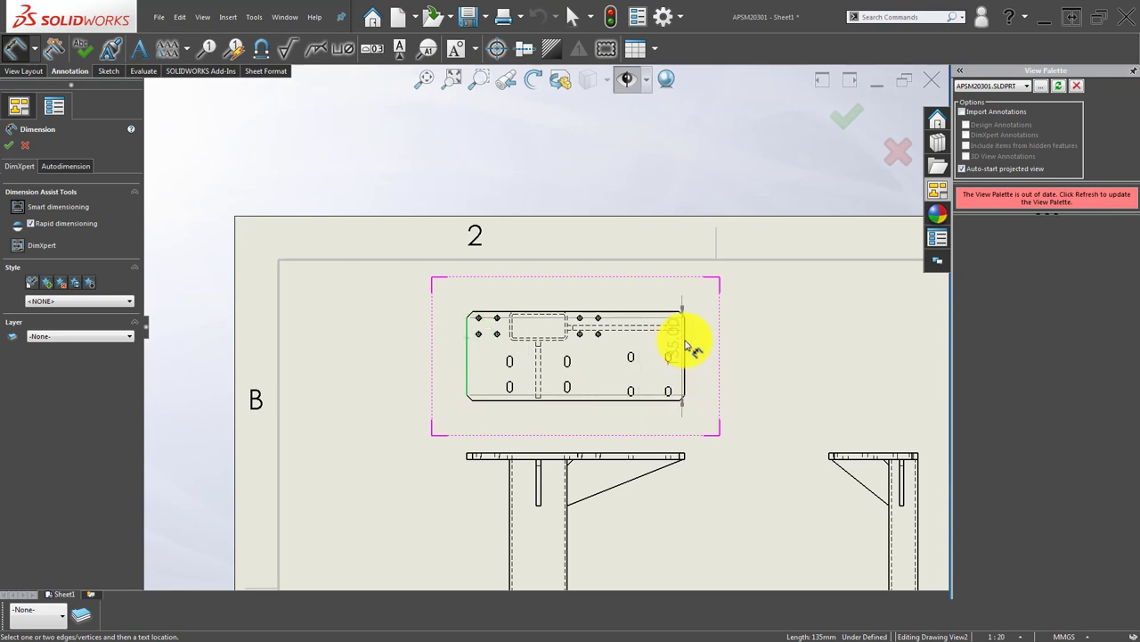
pyautogui.click(550, 282)
pyautogui.click(383, 344)
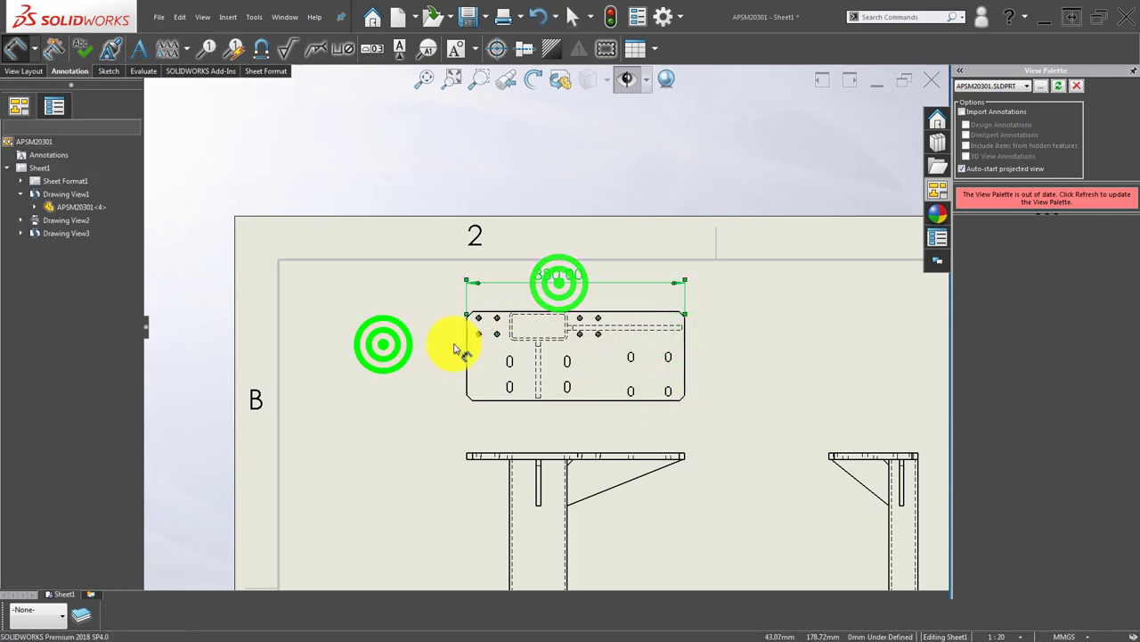
# Dimension the plate's width as 155.00 on the left of the top view.
pyautogui.click(500, 313)
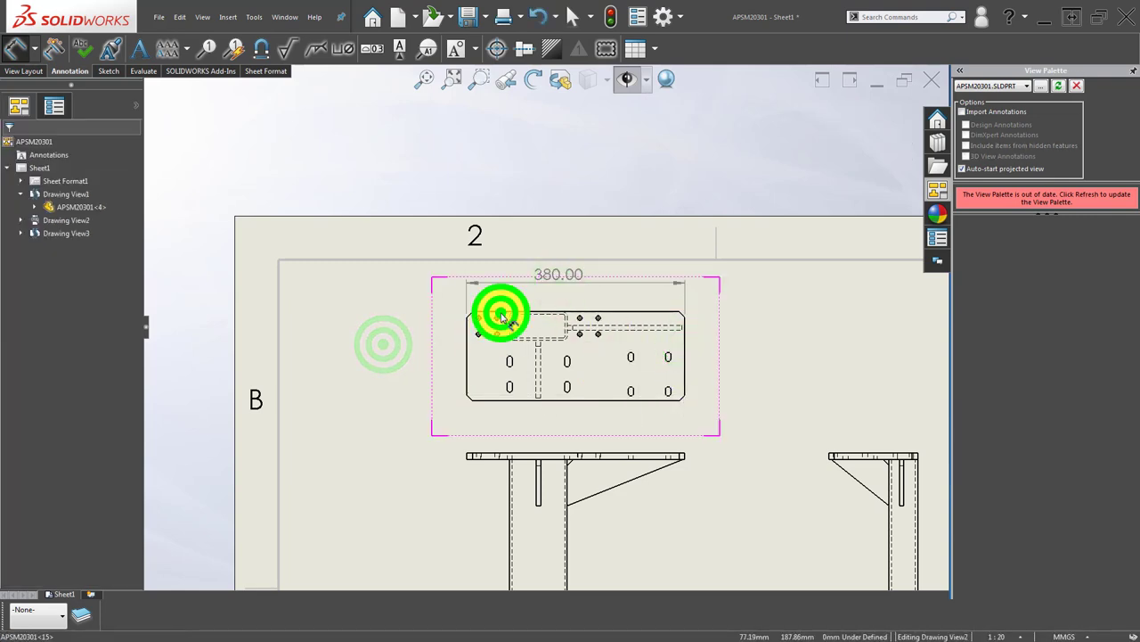
pyautogui.click(528, 401)
pyautogui.click(408, 356)
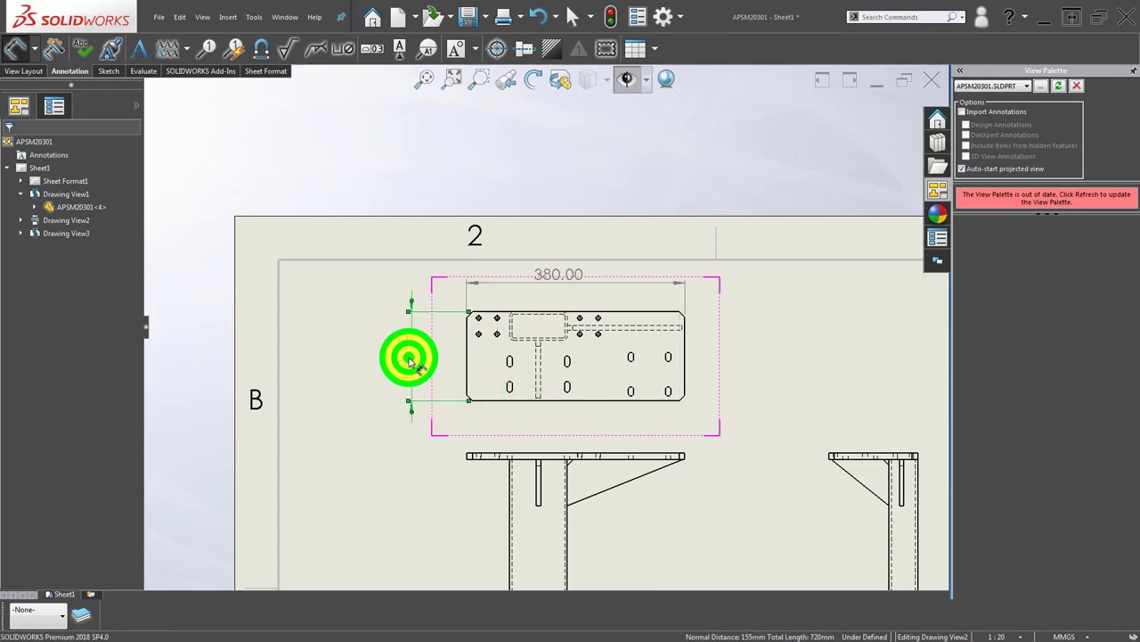
pyautogui.click(377, 400)
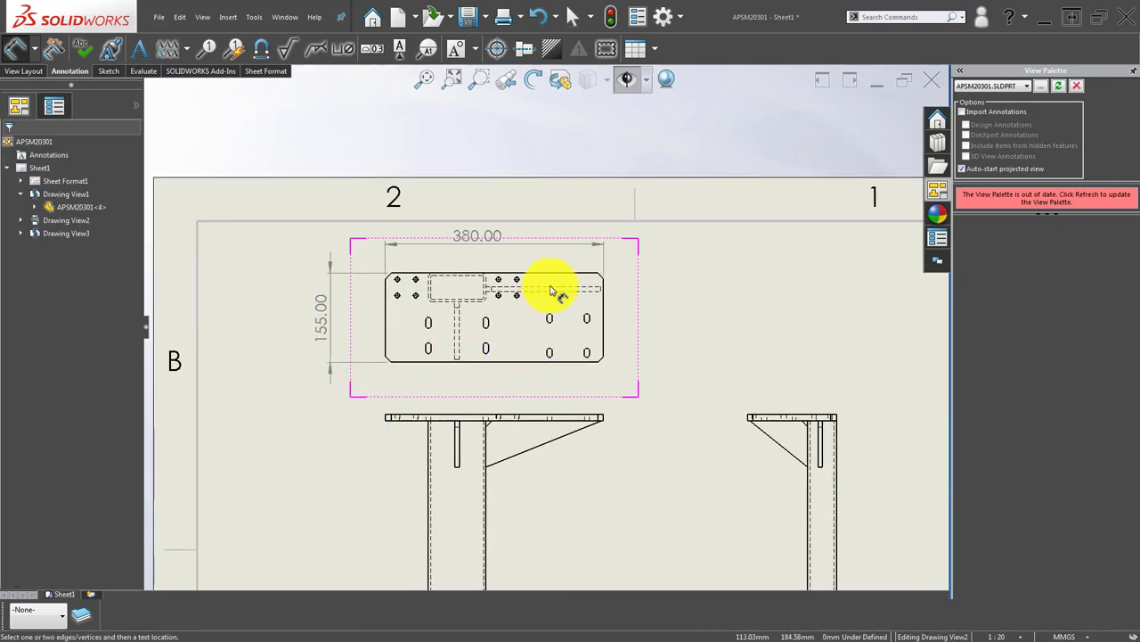
pyautogui.scroll(3, 552, 291)
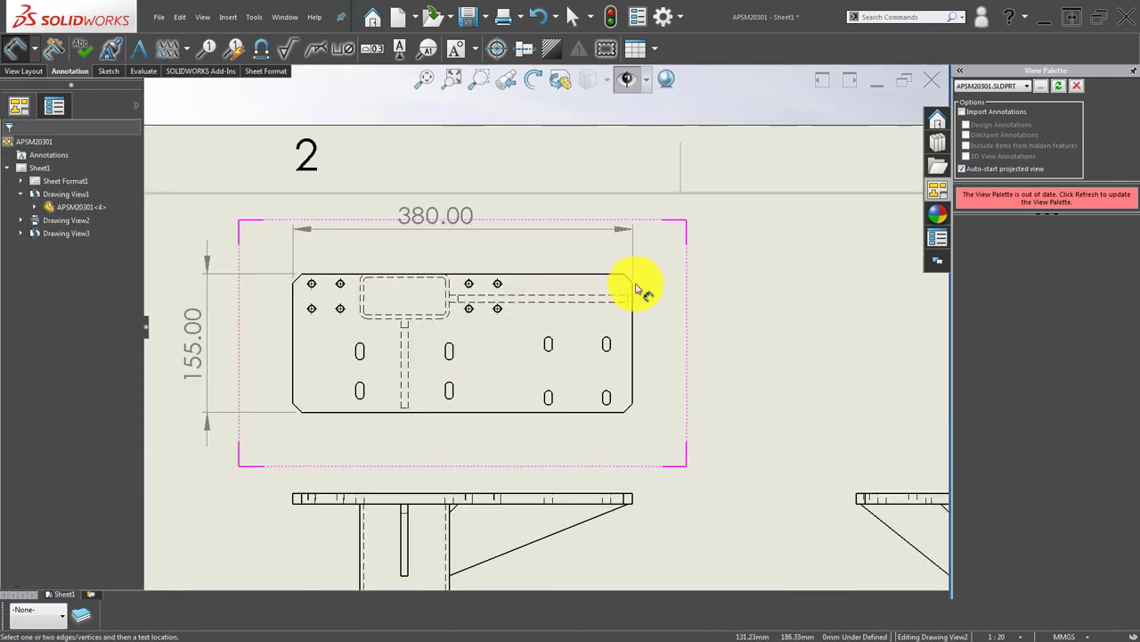
pyautogui.click(36, 54)
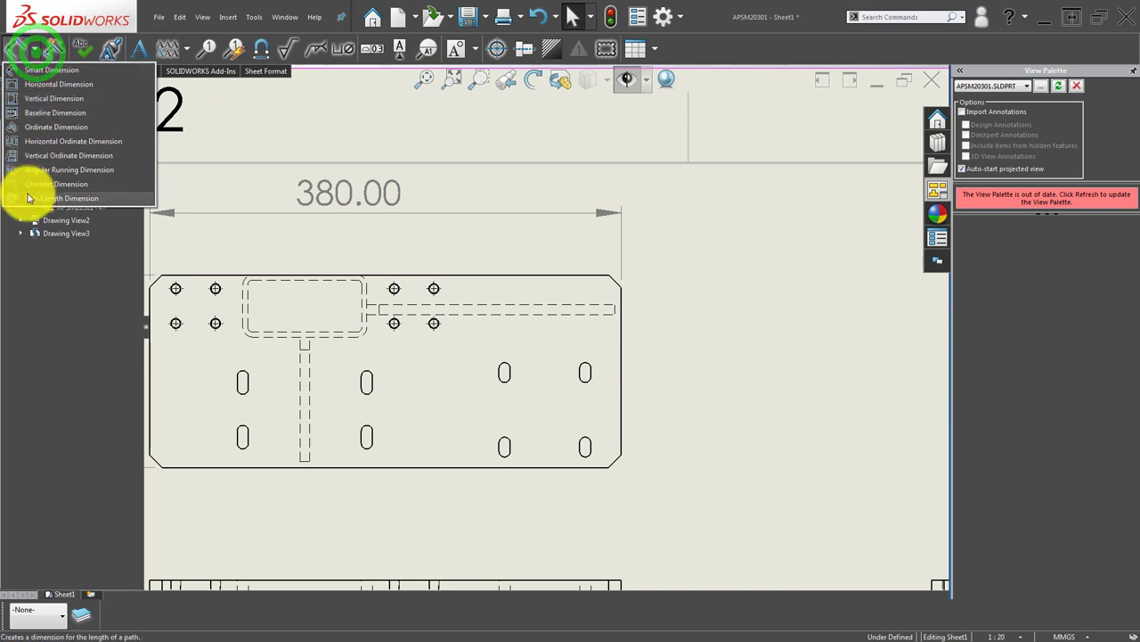
# Start a Chamfer Dimension on the plate's top-right corner edge and dismiss the warning.
pyautogui.click(38, 183)
pyautogui.scroll(2, 603, 275)
pyautogui.scroll(2, 608, 306)
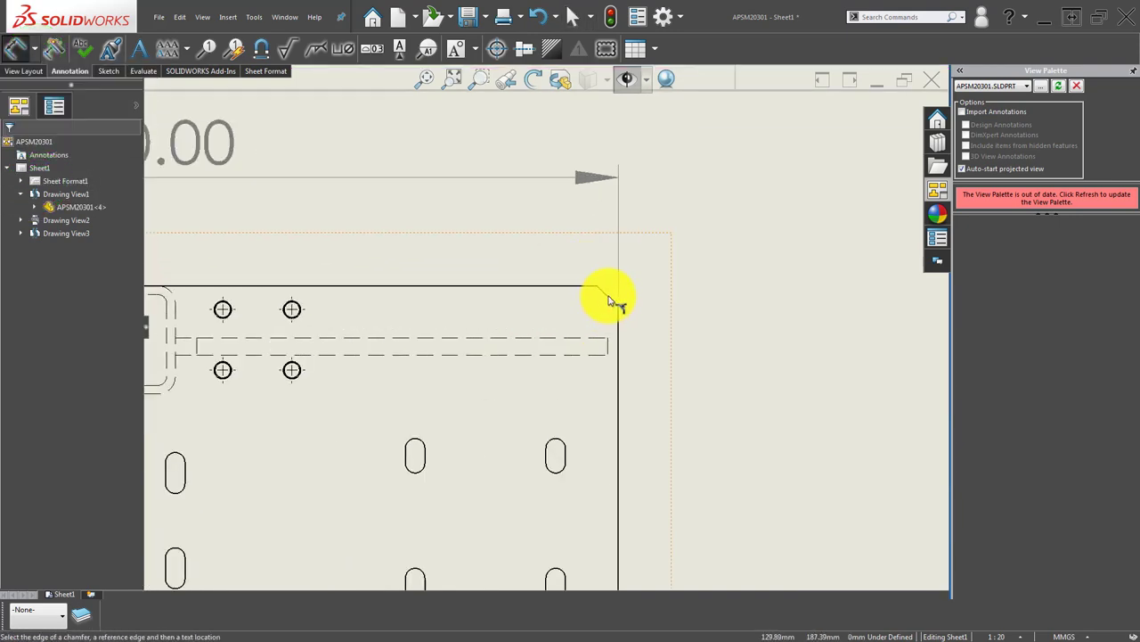
pyautogui.click(607, 303)
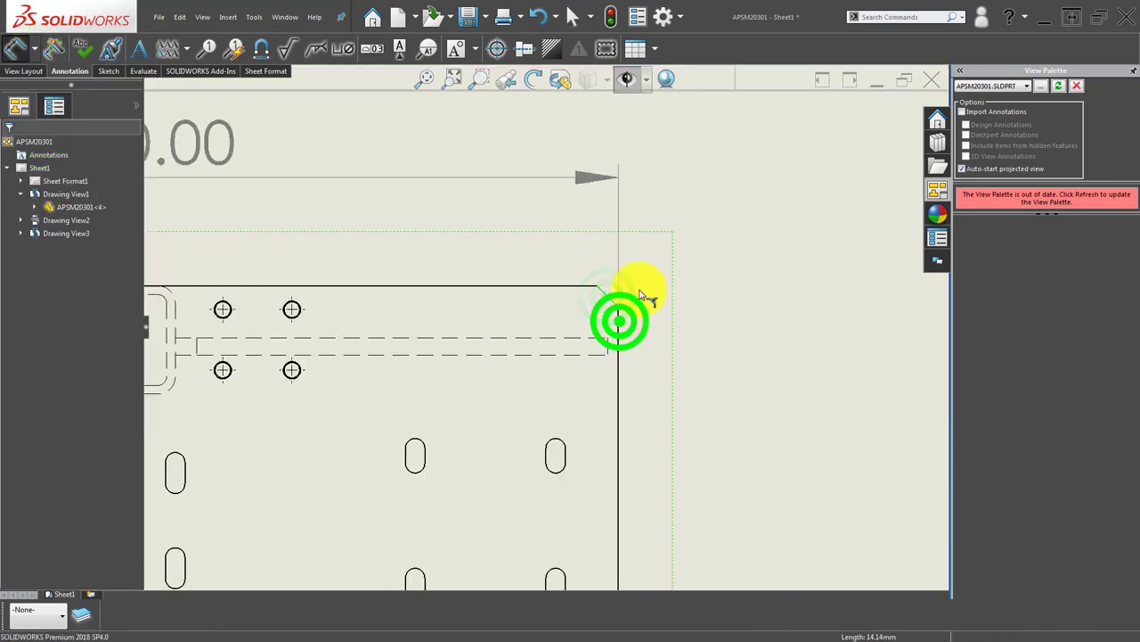
pyautogui.click(605, 296)
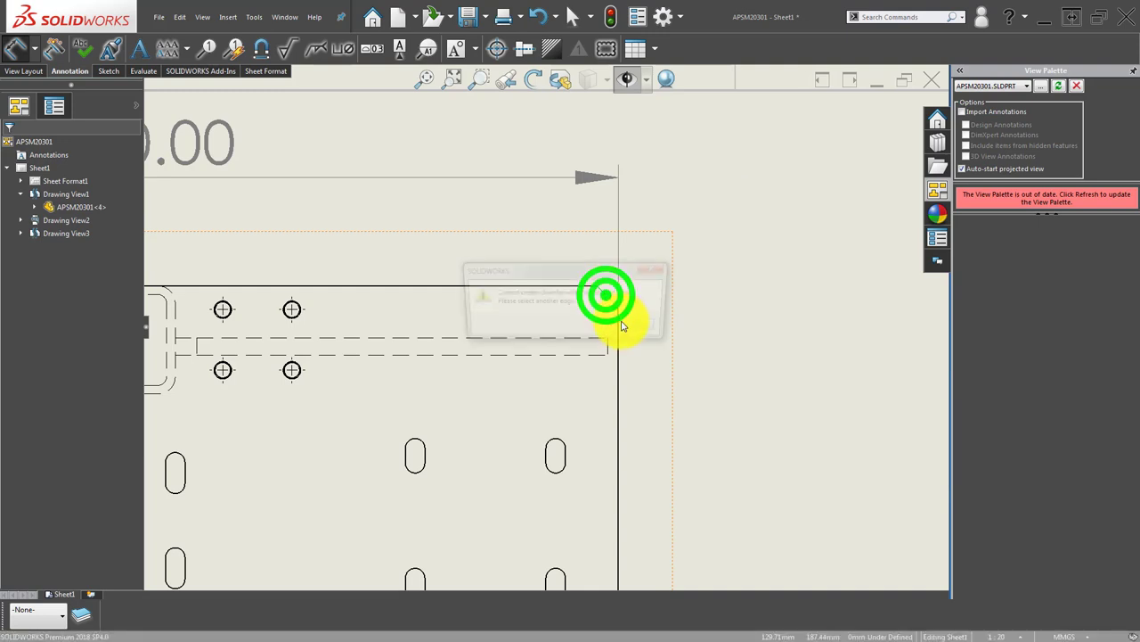
pyautogui.click(647, 332)
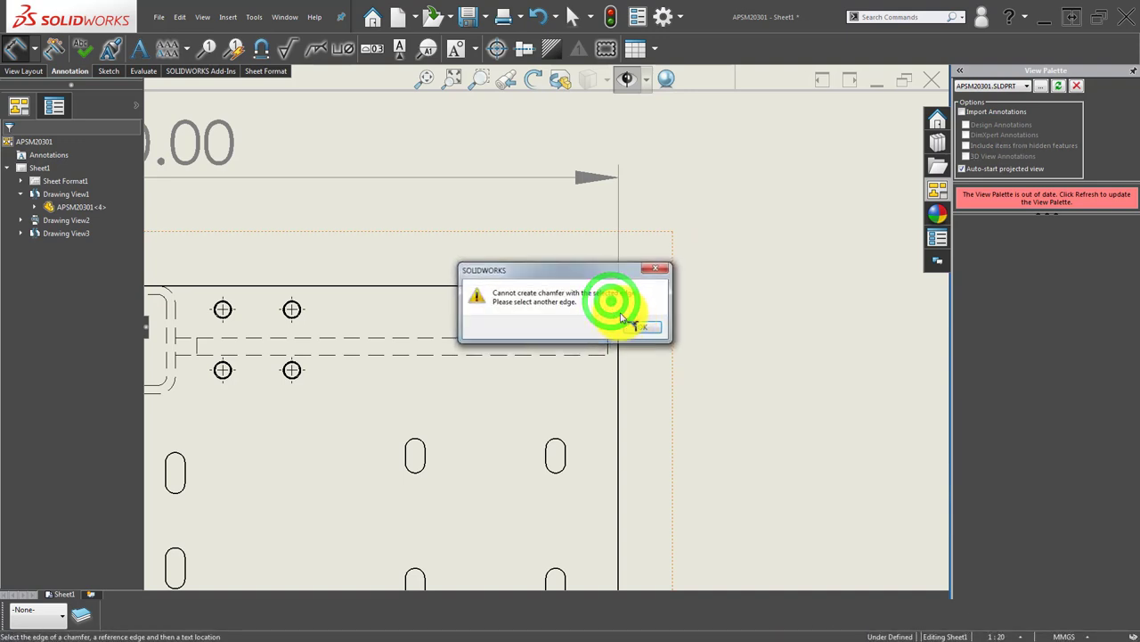
pyautogui.press('Return')
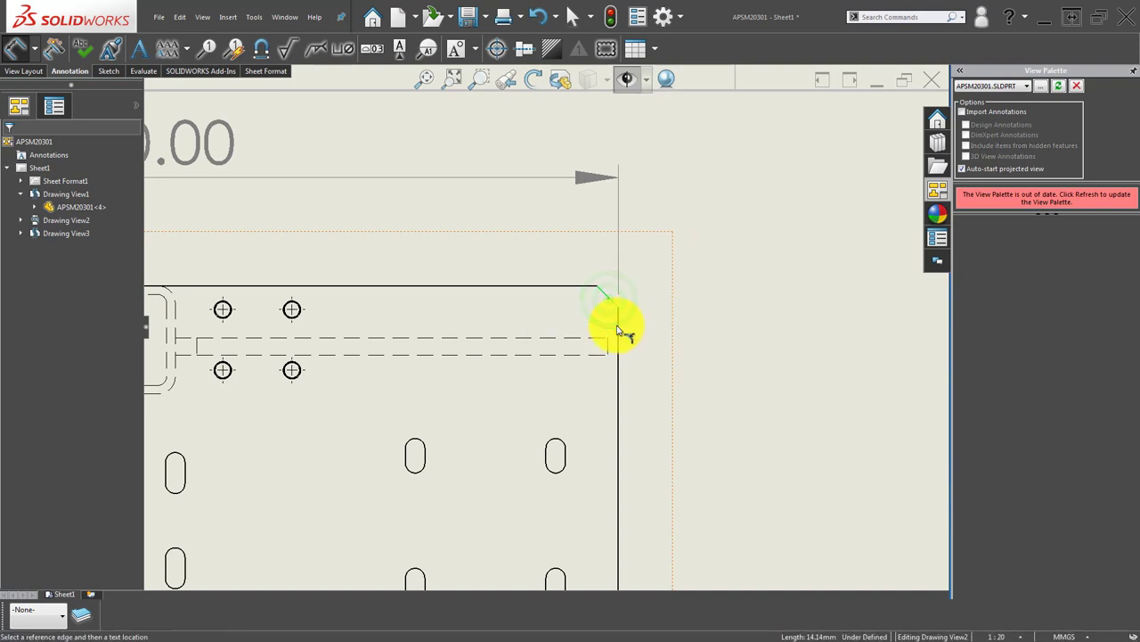
# Use the right edge as reference and place the 10.00 X 45.00° chamfer label.
pyautogui.click(620, 326)
pyautogui.scroll(3, 784, 210)
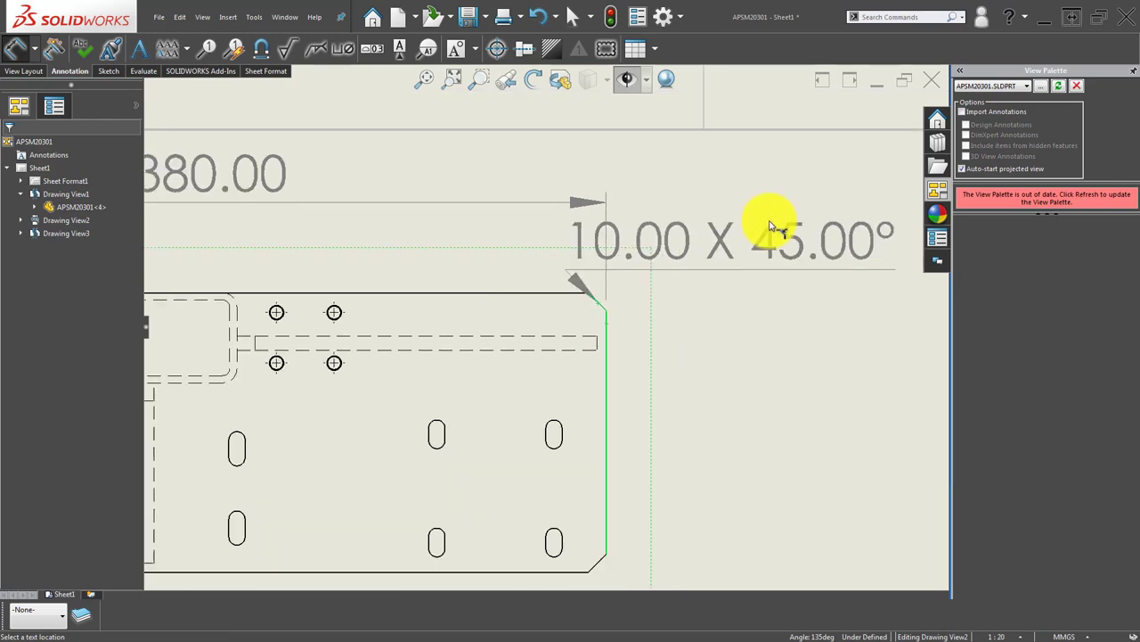
pyautogui.click(844, 198)
pyautogui.scroll(3, 624, 306)
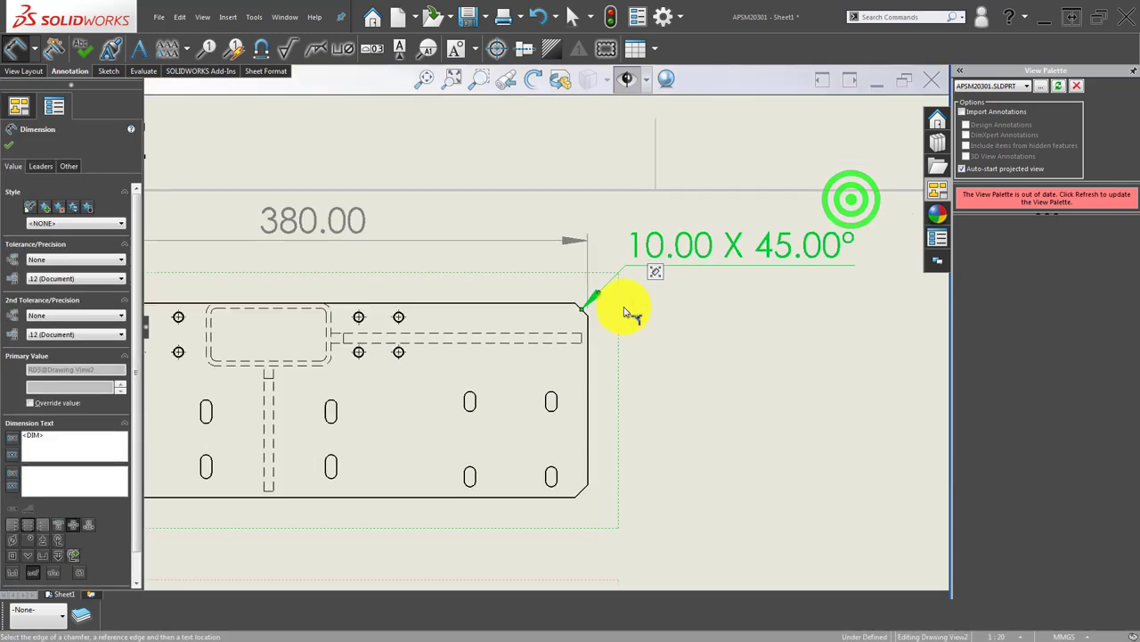
pyautogui.scroll(2, 579, 354)
pyautogui.press('Escape')
pyautogui.scroll(1, 496, 407)
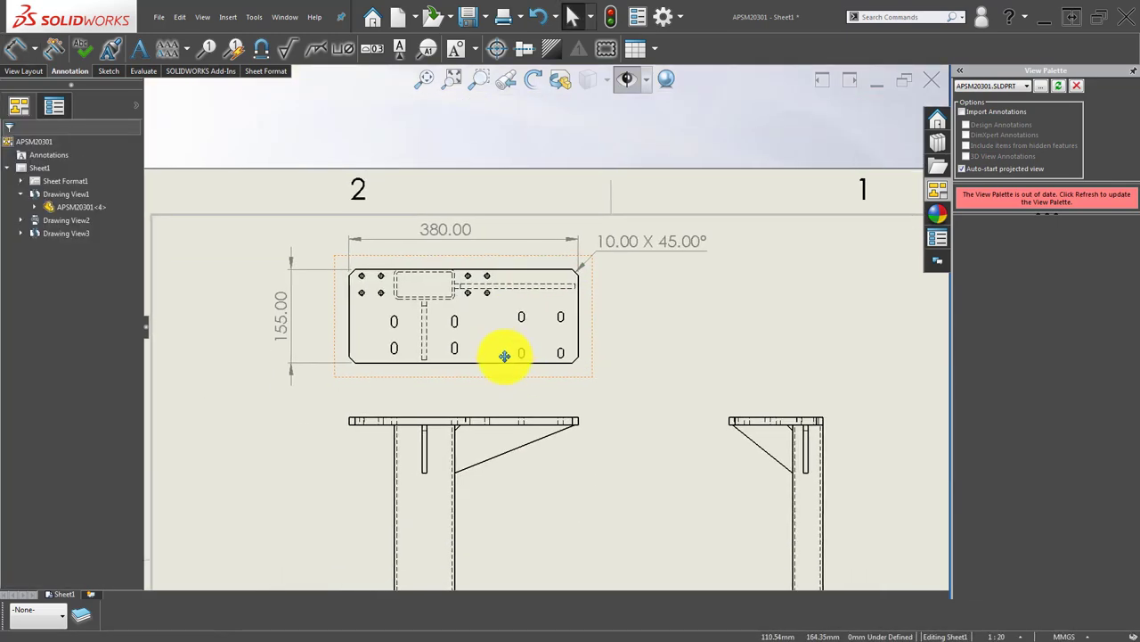
# Dimension the top plate's thickness as 12.00 in the front view.
pyautogui.scroll(-2, 504, 359)
pyautogui.scroll(2, 475, 369)
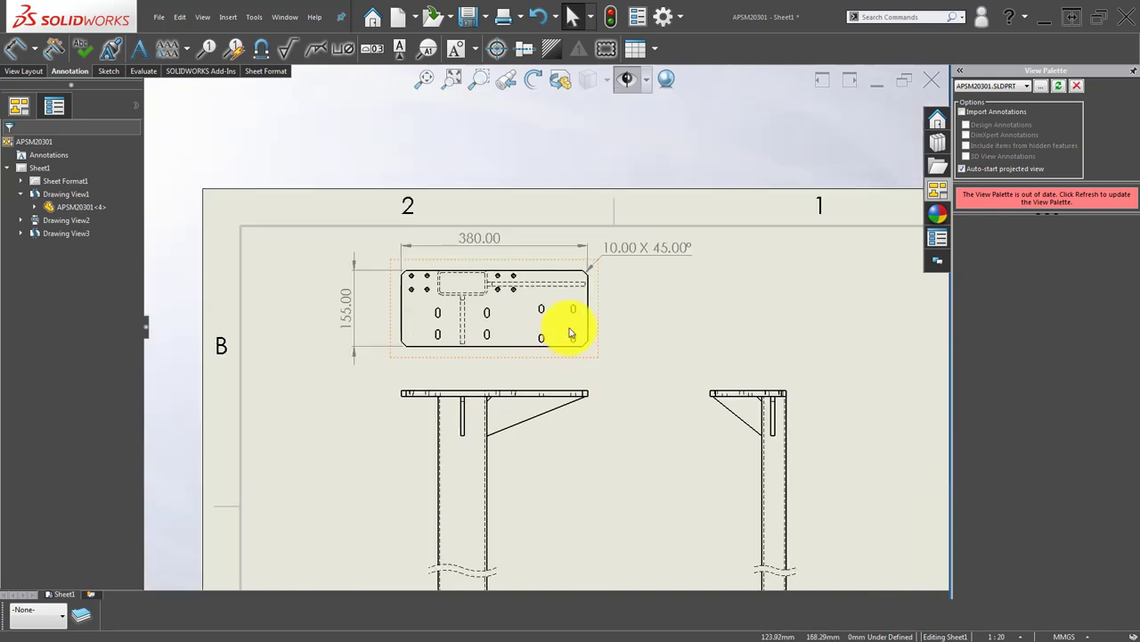
pyautogui.scroll(-2, 571, 334)
pyautogui.scroll(2, 459, 432)
pyautogui.scroll(1, 437, 383)
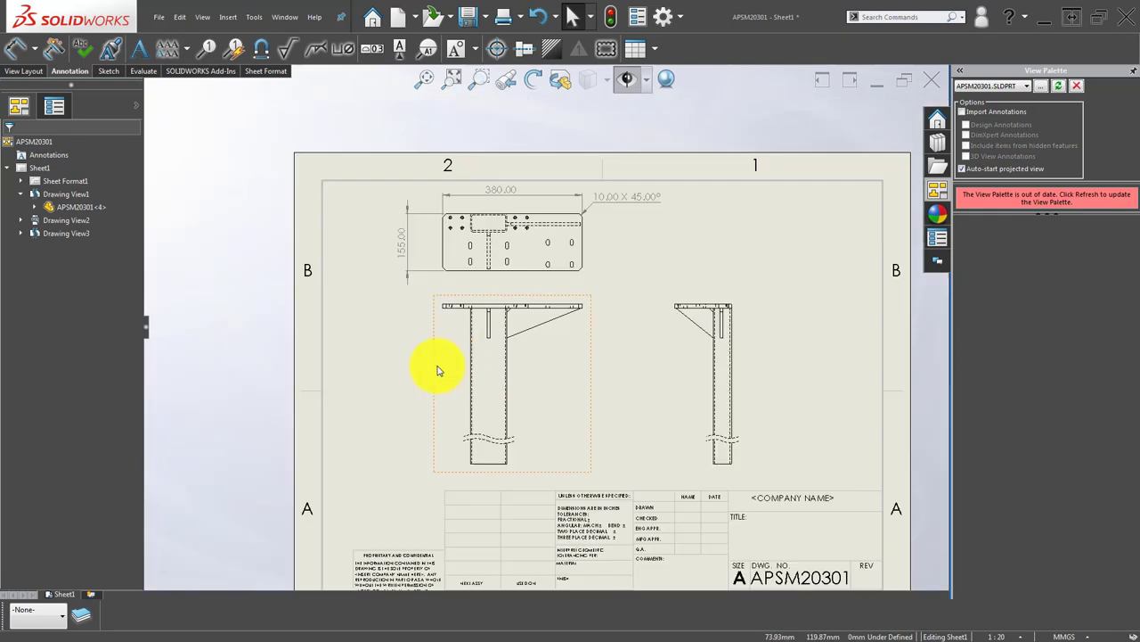
pyautogui.press('d')
pyautogui.scroll(-3, 466, 318)
pyautogui.scroll(-2, 486, 336)
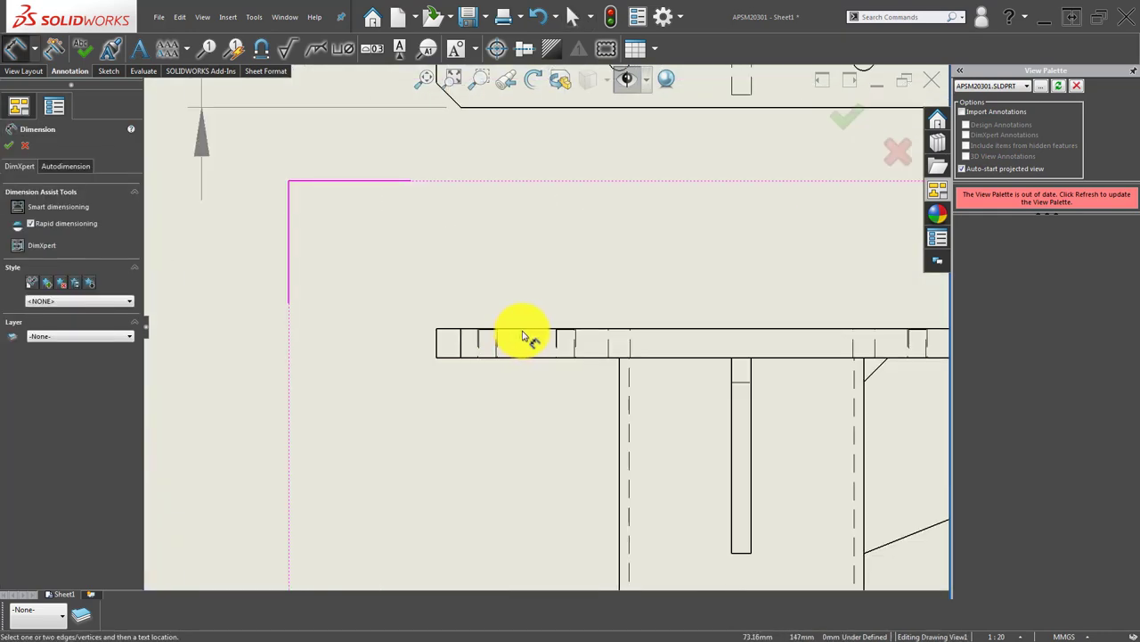
pyautogui.click(523, 335)
pyautogui.click(588, 357)
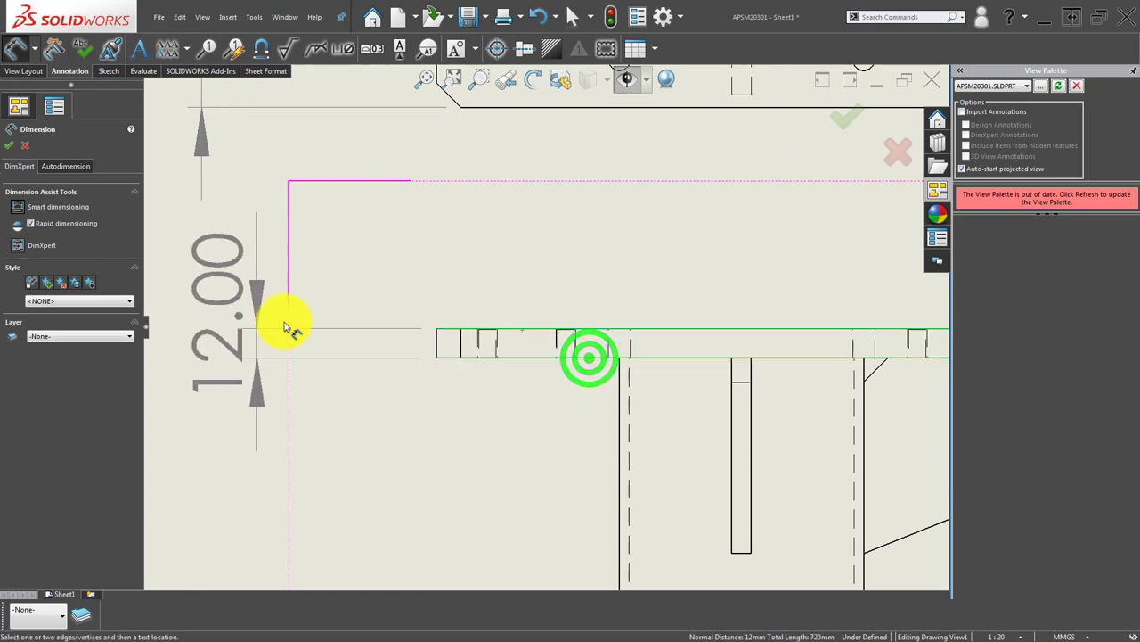
pyautogui.scroll(2, 313, 319)
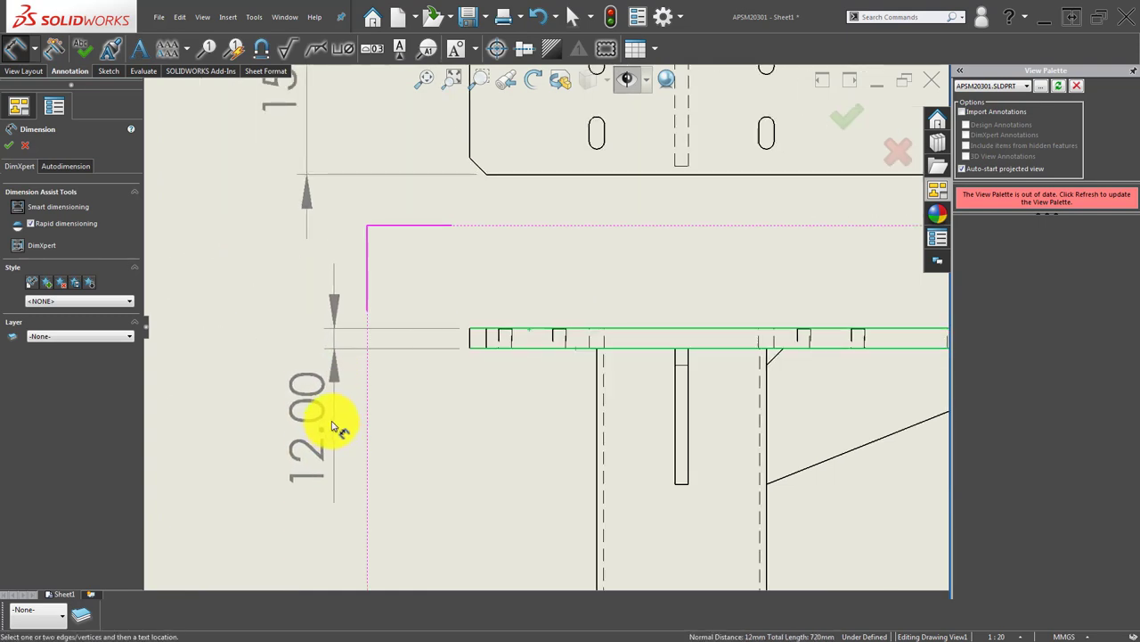
pyautogui.click(339, 426)
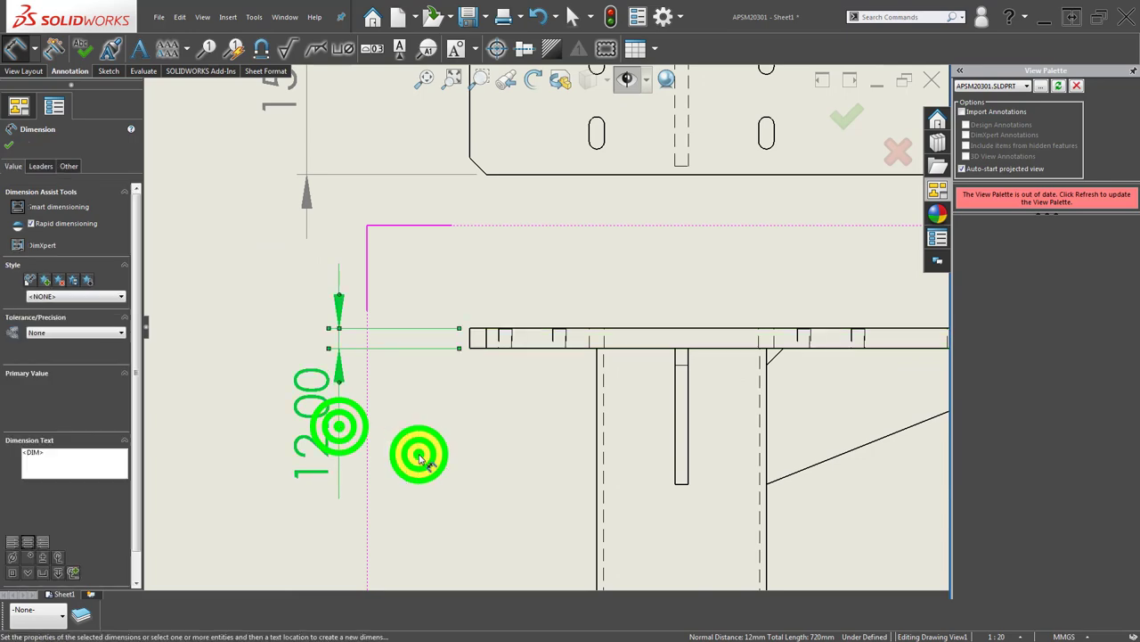
pyautogui.click(418, 456)
# Dimension the post's overall height, plate top to post bottom, as 1510.00 left of the front view.
pyautogui.scroll(2, 450, 446)
pyautogui.scroll(2, 430, 284)
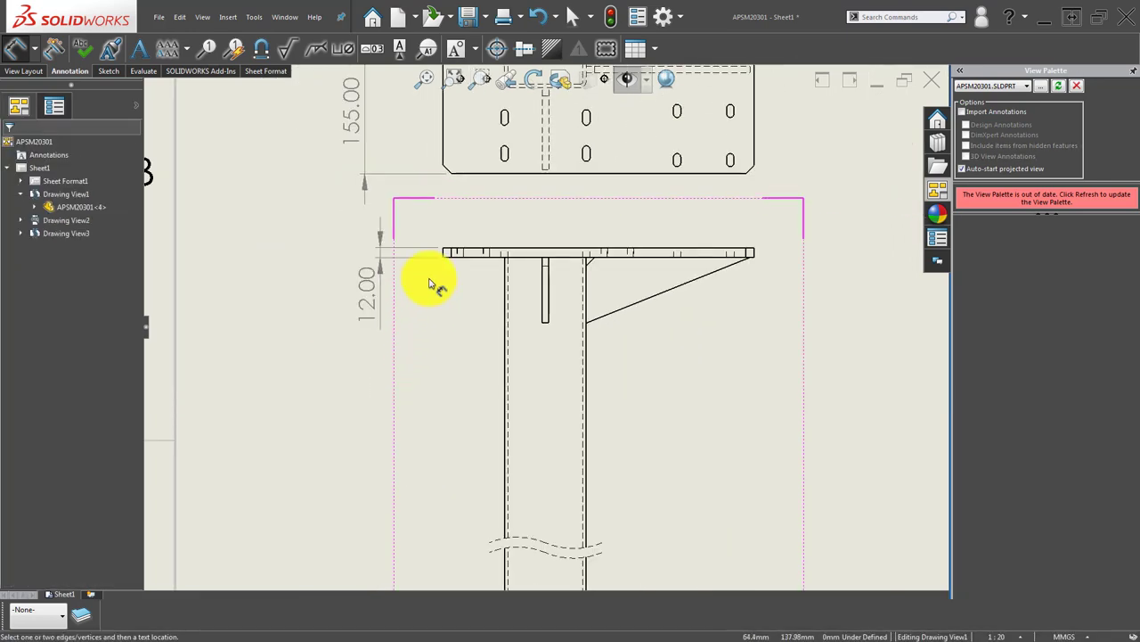
pyautogui.click(478, 252)
pyautogui.scroll(2, 420, 288)
pyautogui.scroll(2, 522, 356)
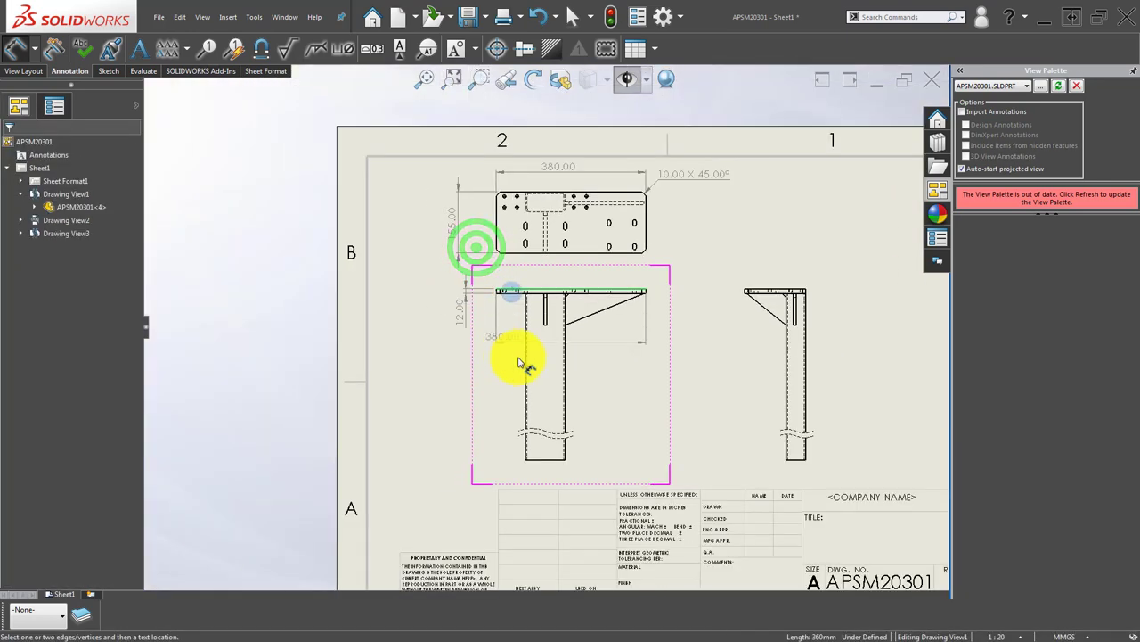
pyautogui.scroll(-5, 560, 579)
pyautogui.click(560, 565)
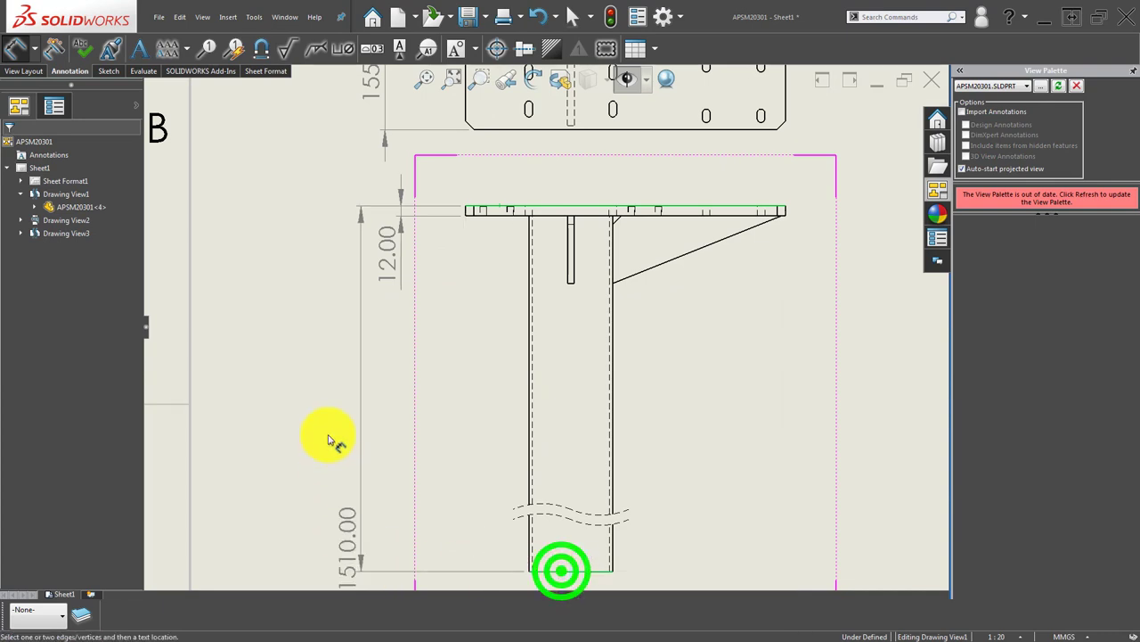
pyautogui.scroll(-2, 326, 438)
pyautogui.click(415, 340)
# Line up the 12.00 dimension beside the front view and recentre the sheet.
pyautogui.click(339, 405)
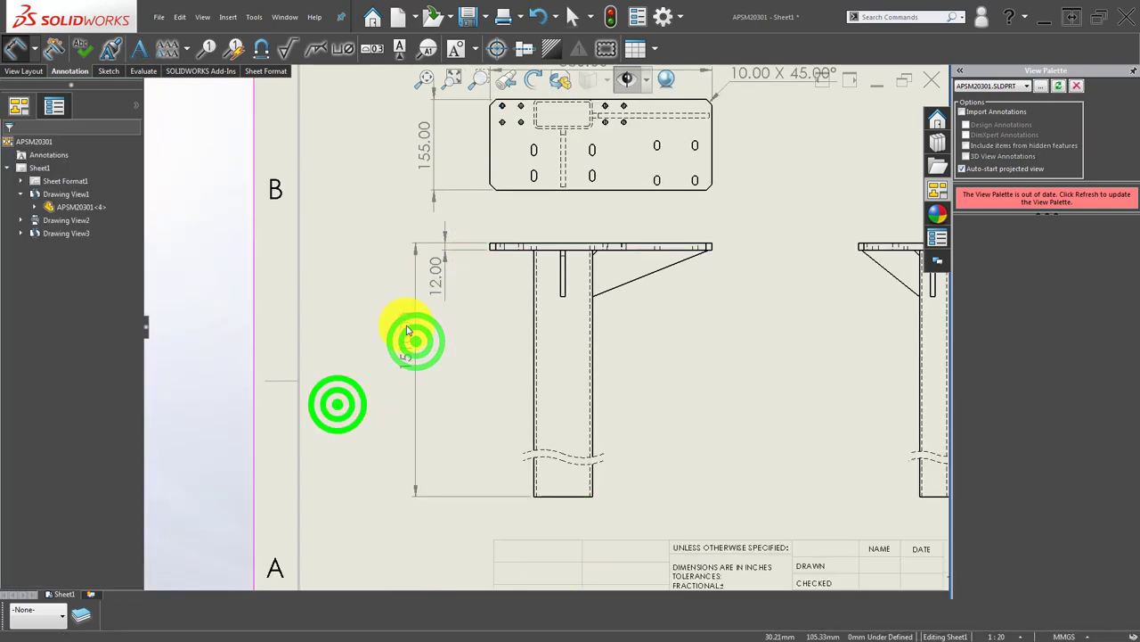
pyautogui.click(433, 287)
pyautogui.click(408, 350)
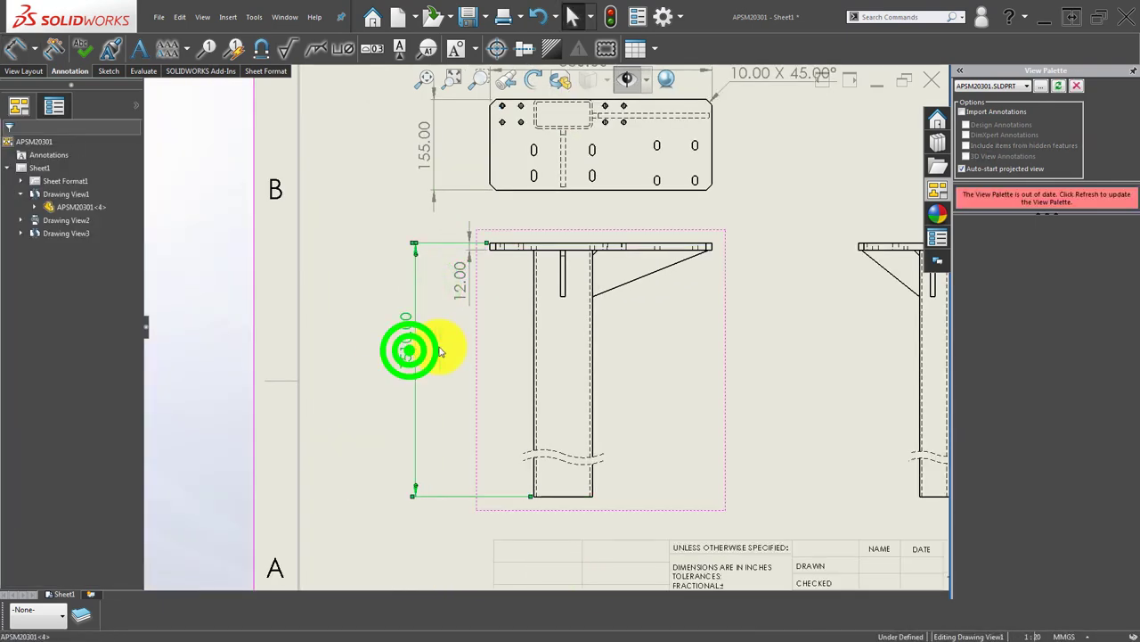
pyautogui.click(374, 423)
pyautogui.press('f')
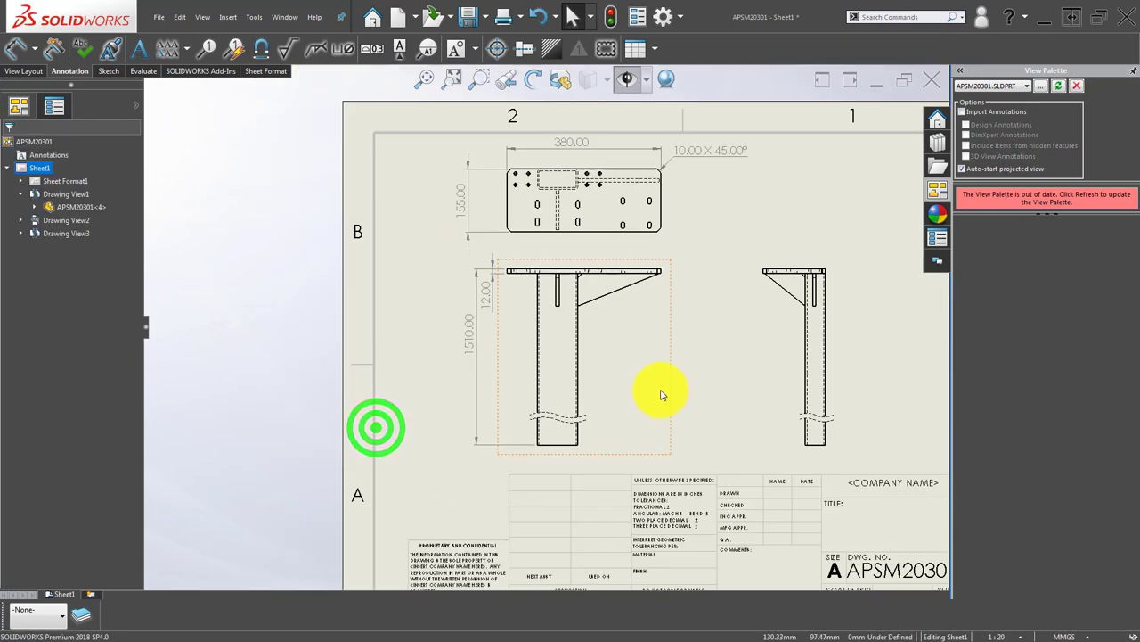
pyautogui.scroll(2, 681, 328)
pyautogui.moveTo(681, 401); pyautogui.dragTo(559, 415, button='middle')
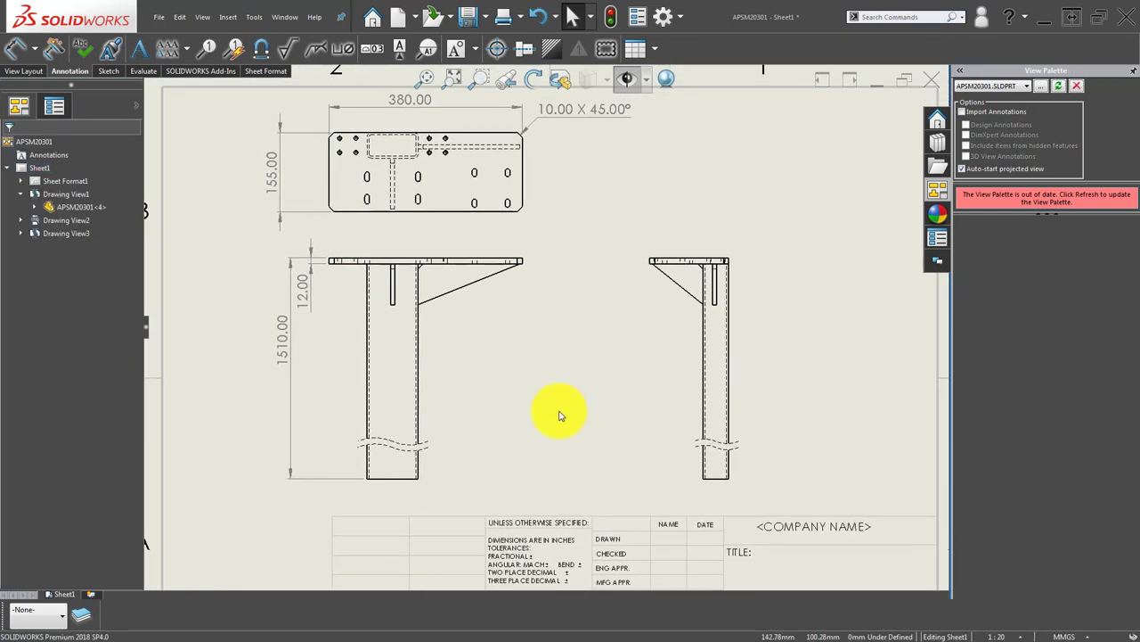
# Dimension the front-view post's width as 100.00 below the post.
pyautogui.press('d')
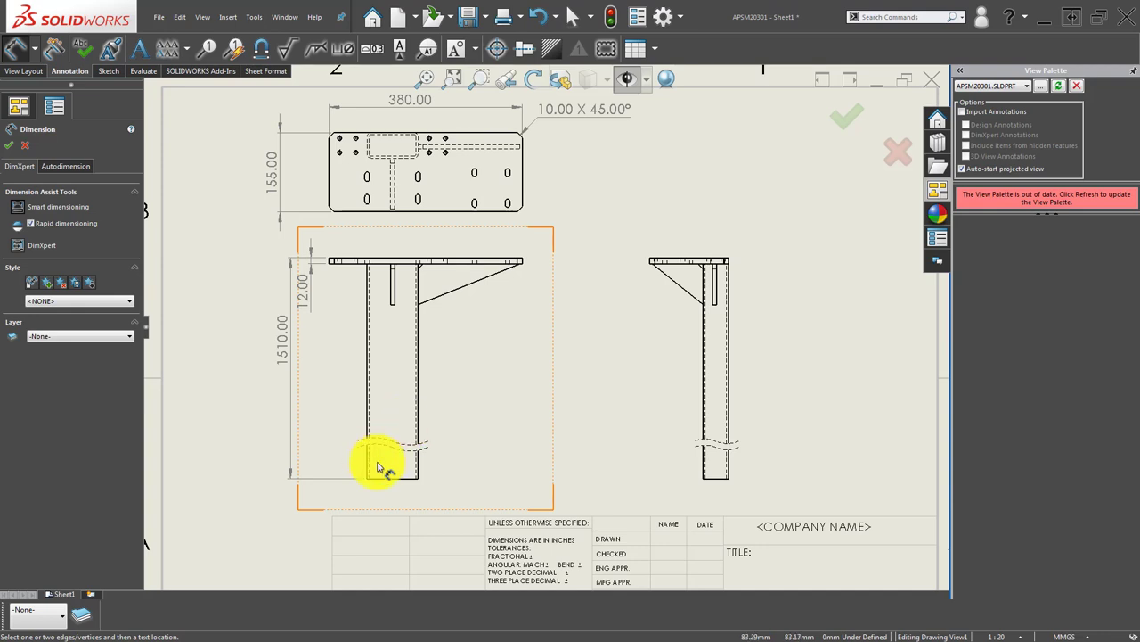
pyautogui.scroll(1, 379, 467)
pyautogui.scroll(3, 392, 452)
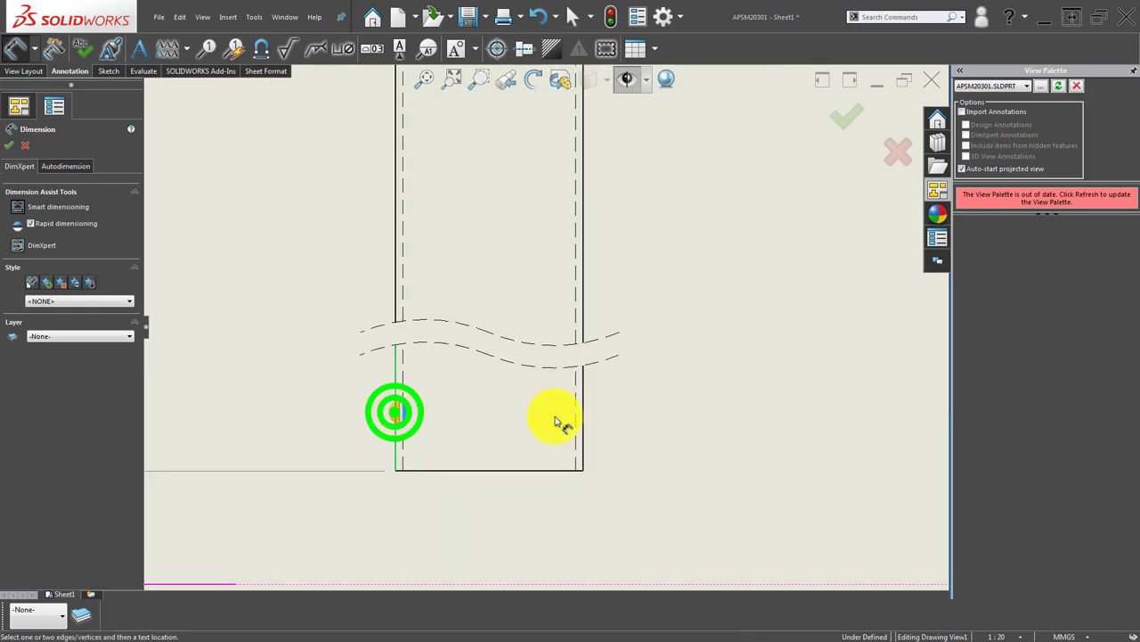
pyautogui.click(580, 400)
pyautogui.scroll(-2, 481, 499)
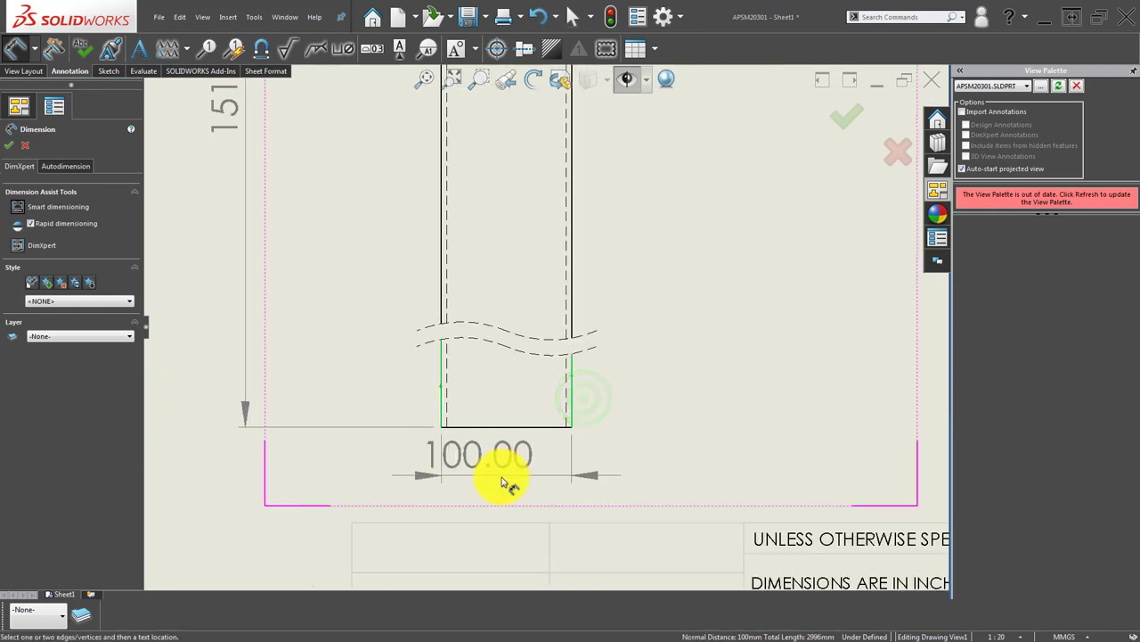
pyautogui.click(508, 476)
pyautogui.click(687, 437)
# Dimension the side-view tube's width as 50.00 below the tube.
pyautogui.scroll(-3, 677, 438)
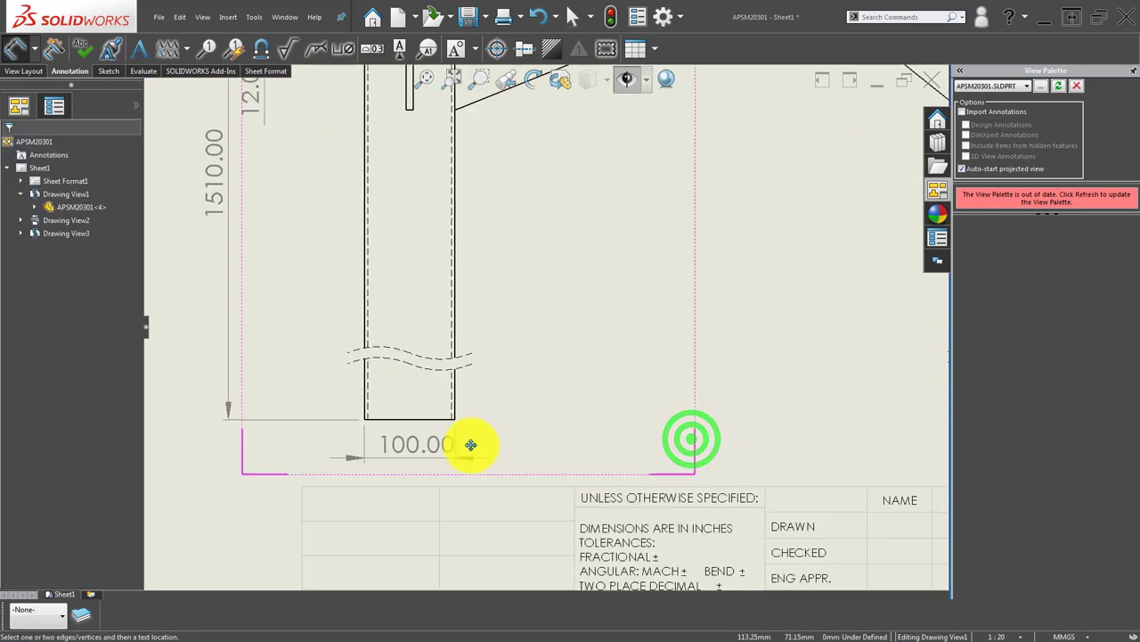
pyautogui.scroll(2, 677, 379)
pyautogui.scroll(2, 555, 352)
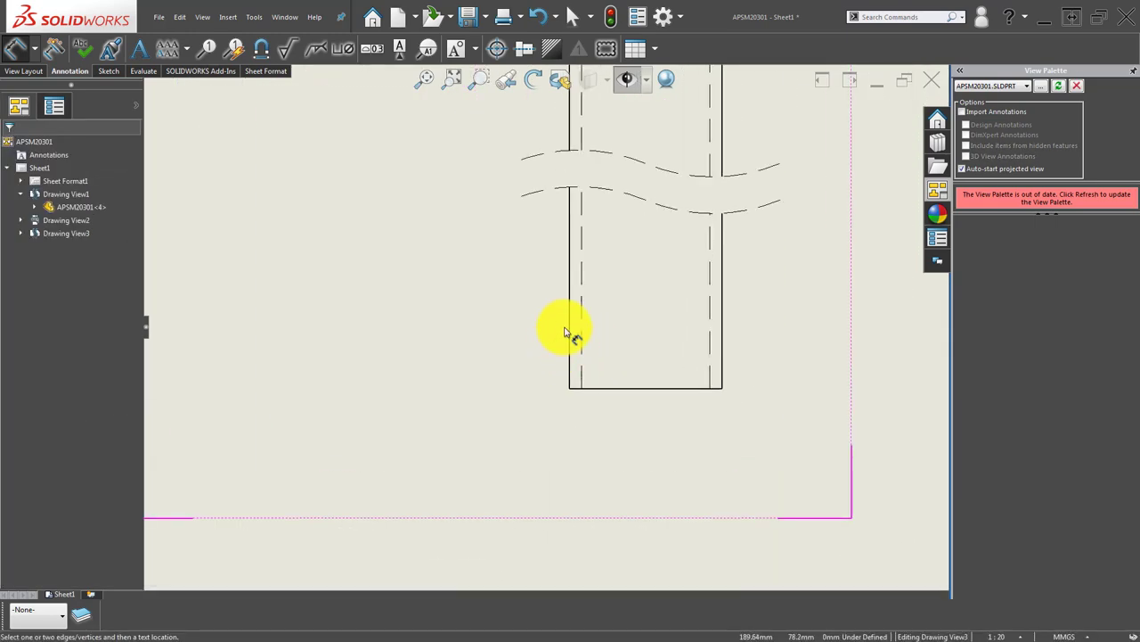
pyautogui.click(571, 326)
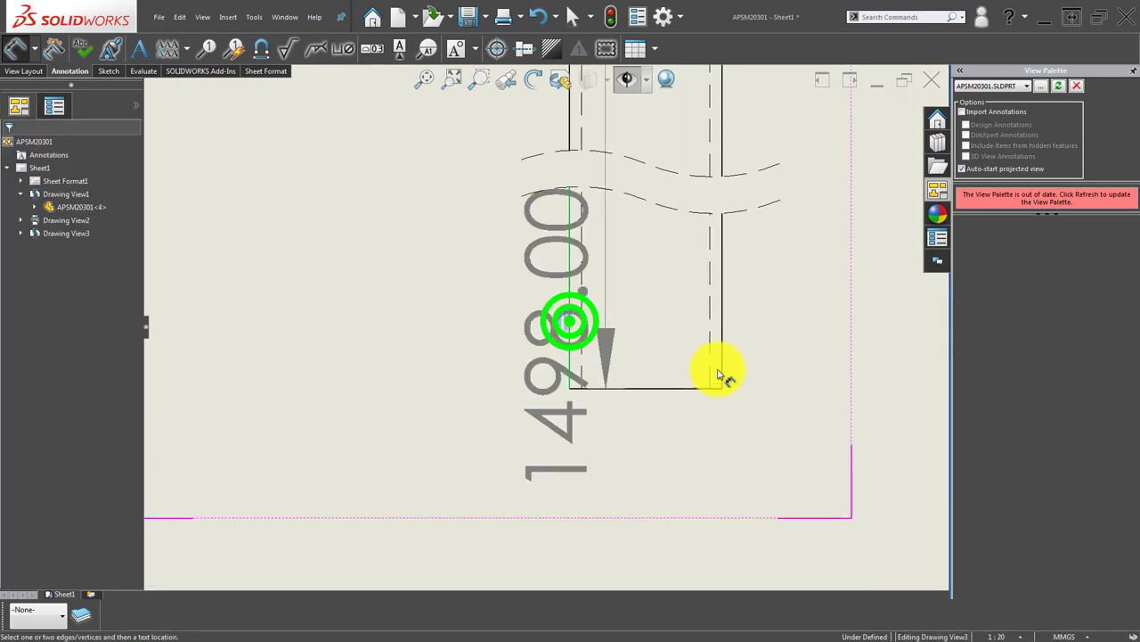
pyautogui.click(722, 267)
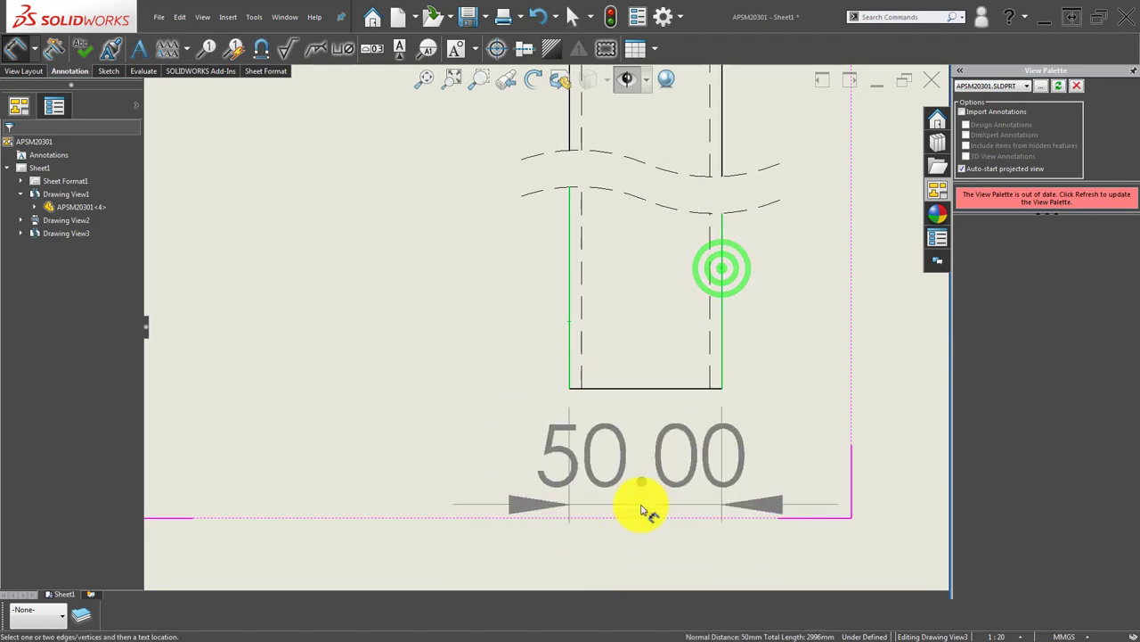
pyautogui.click(638, 535)
pyautogui.scroll(-3, 565, 474)
# Set Document Properties > Dimensions trailing zeroes to Remove, so 1510.00 reads 1510.
pyautogui.scroll(-1, 565, 474)
pyautogui.press('Escape')
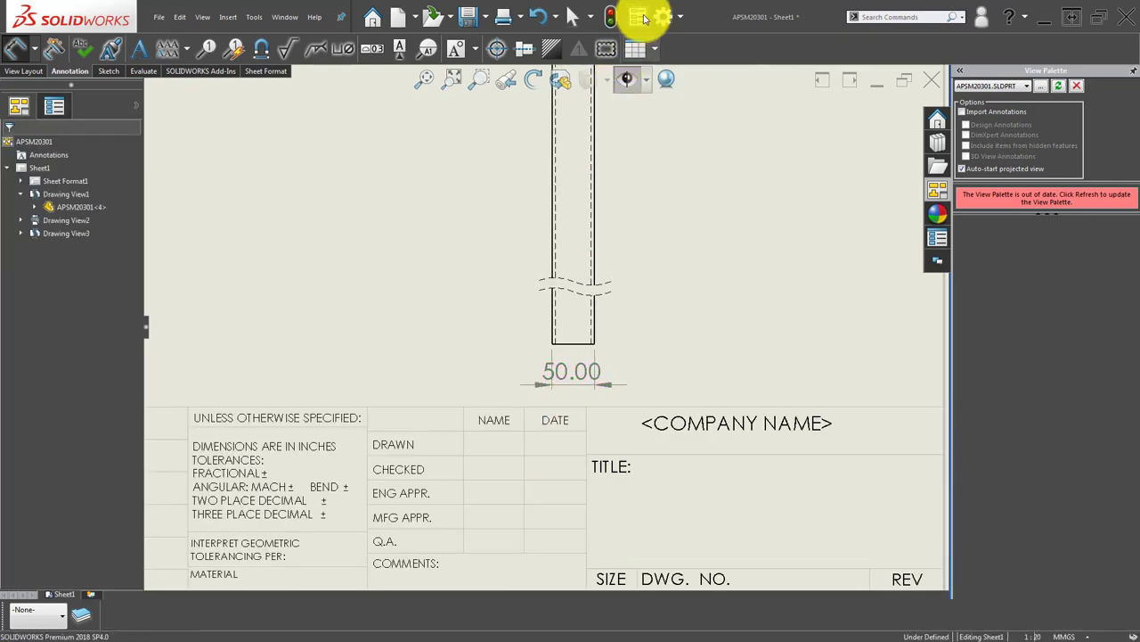
pyautogui.click(662, 18)
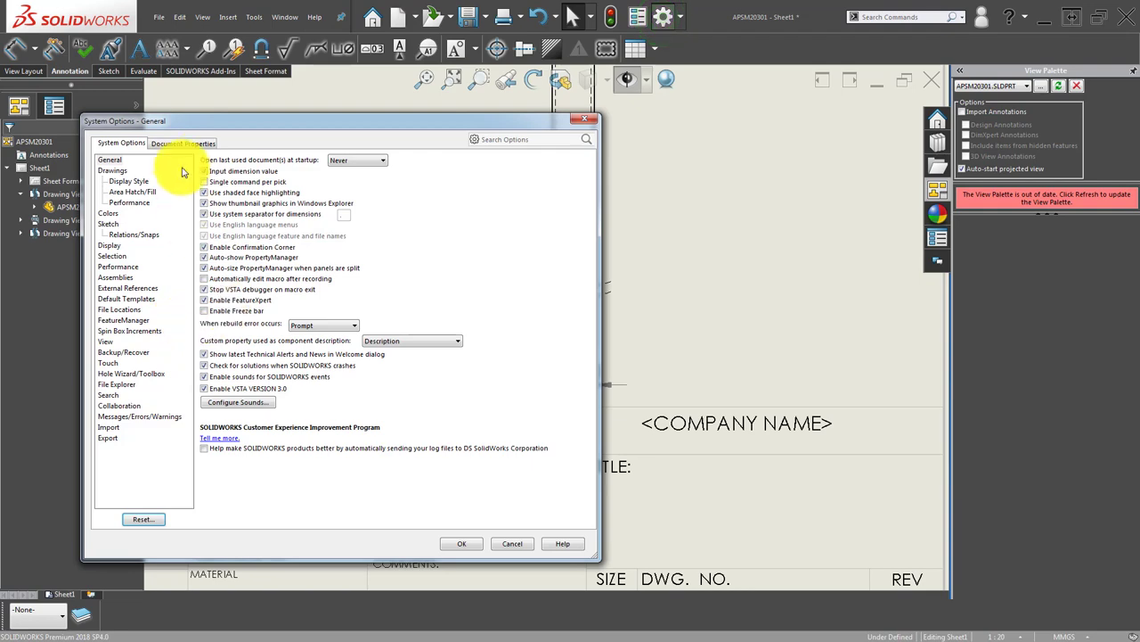
pyautogui.click(204, 145)
pyautogui.click(103, 192)
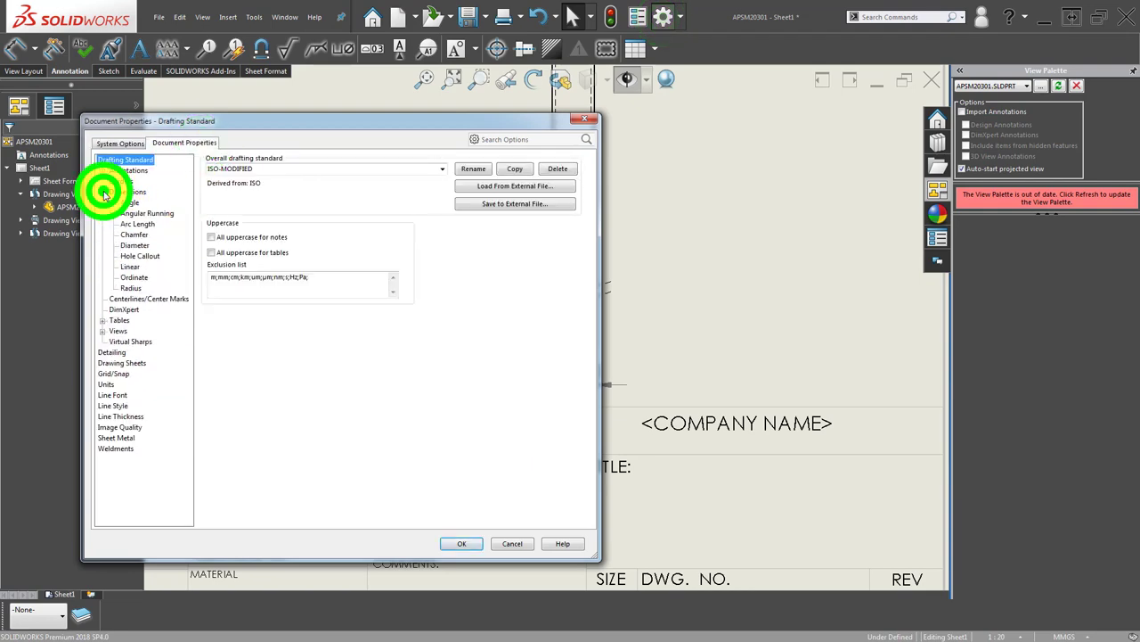
pyautogui.click(125, 193)
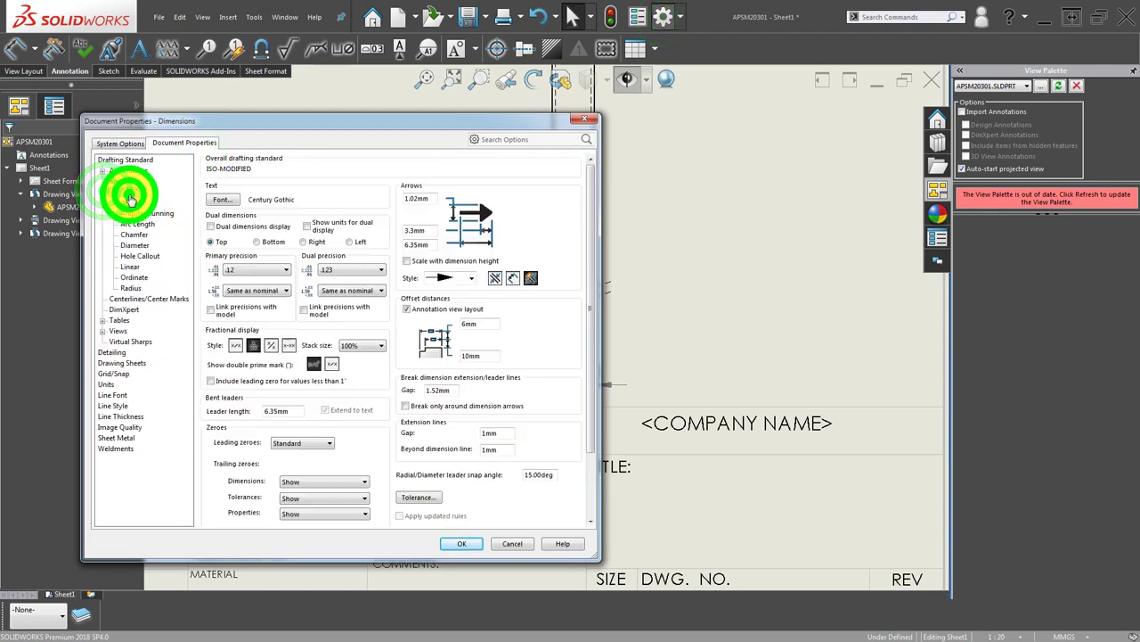
pyautogui.click(319, 501)
pyautogui.click(457, 542)
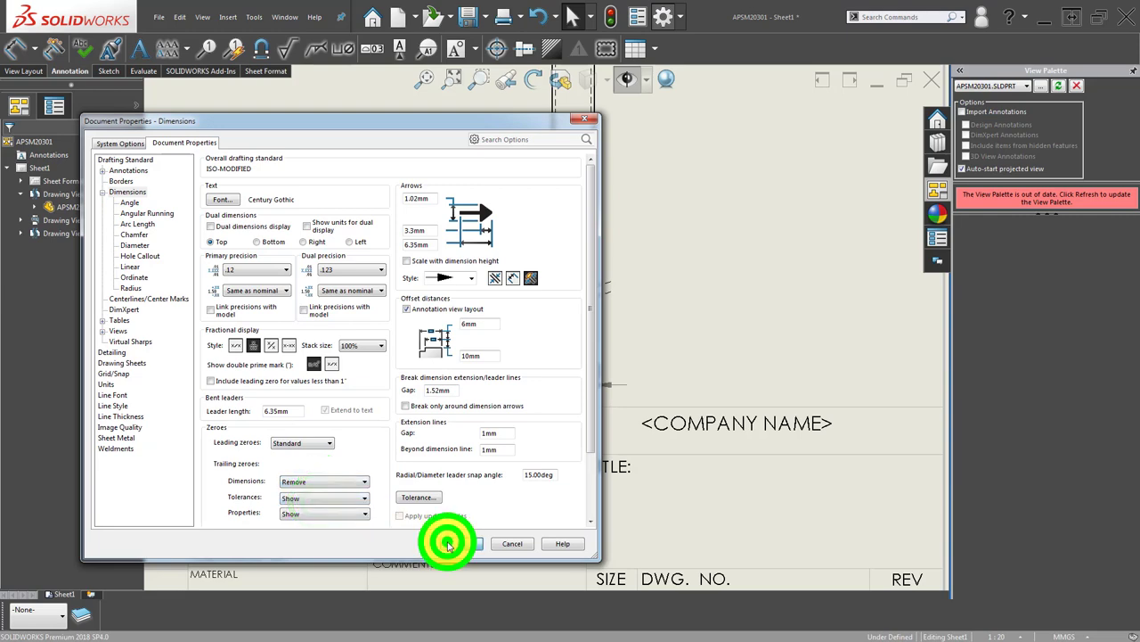
pyautogui.click(722, 328)
pyautogui.press('f')
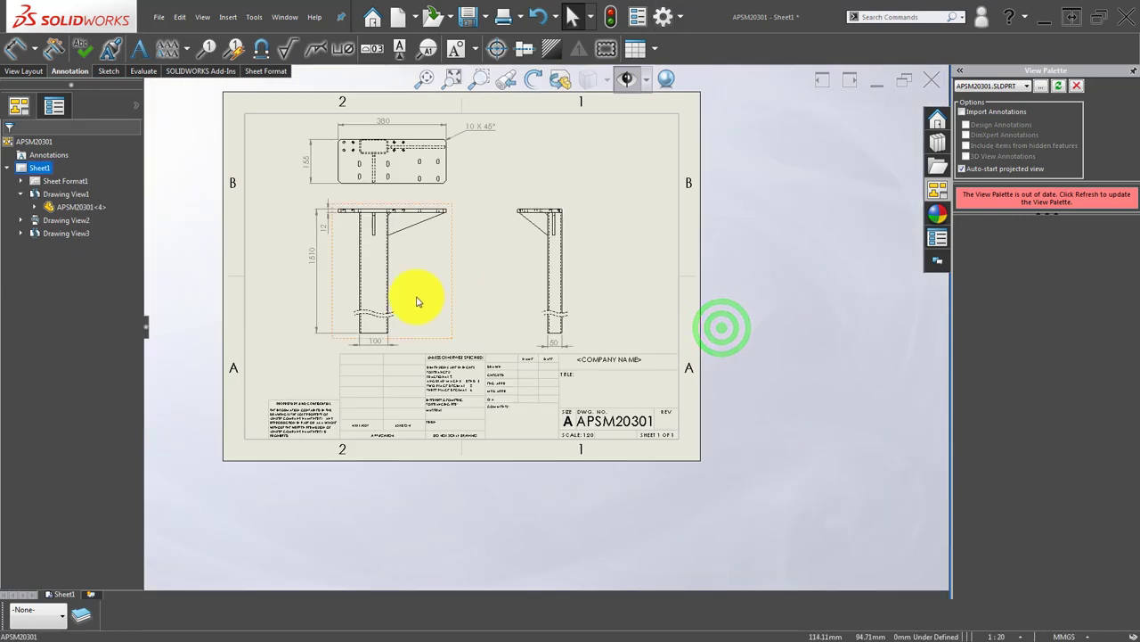
pyautogui.scroll(-2, 478, 302)
pyautogui.scroll(1, 465, 294)
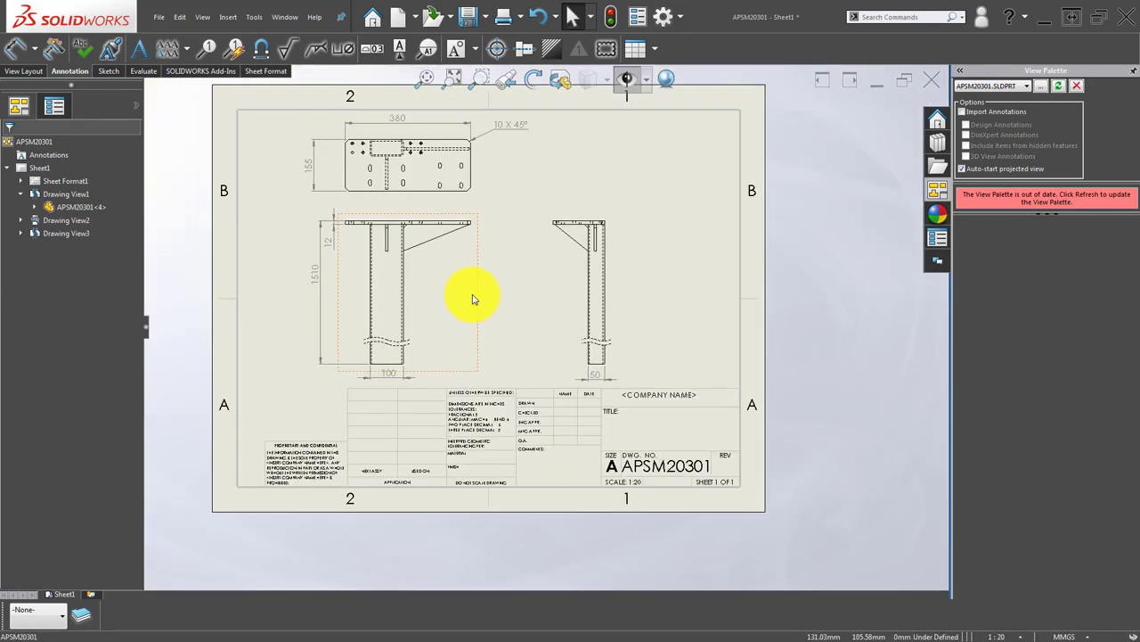
pyautogui.keyDown('ctrl'); pyautogui.moveTo(499, 226); pyautogui.dragTo(420, 318, button='middle'); pyautogui.keyUp('ctrl')
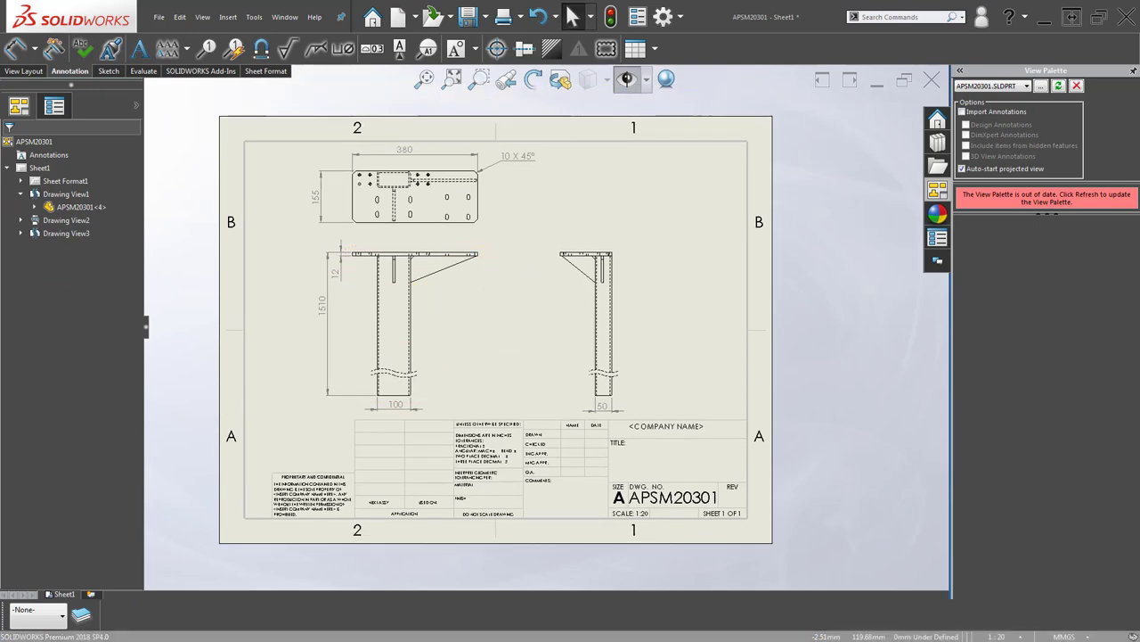
pyautogui.click(506, 304)
pyautogui.scroll(-2, 472, 283)
pyautogui.scroll(-2, 419, 287)
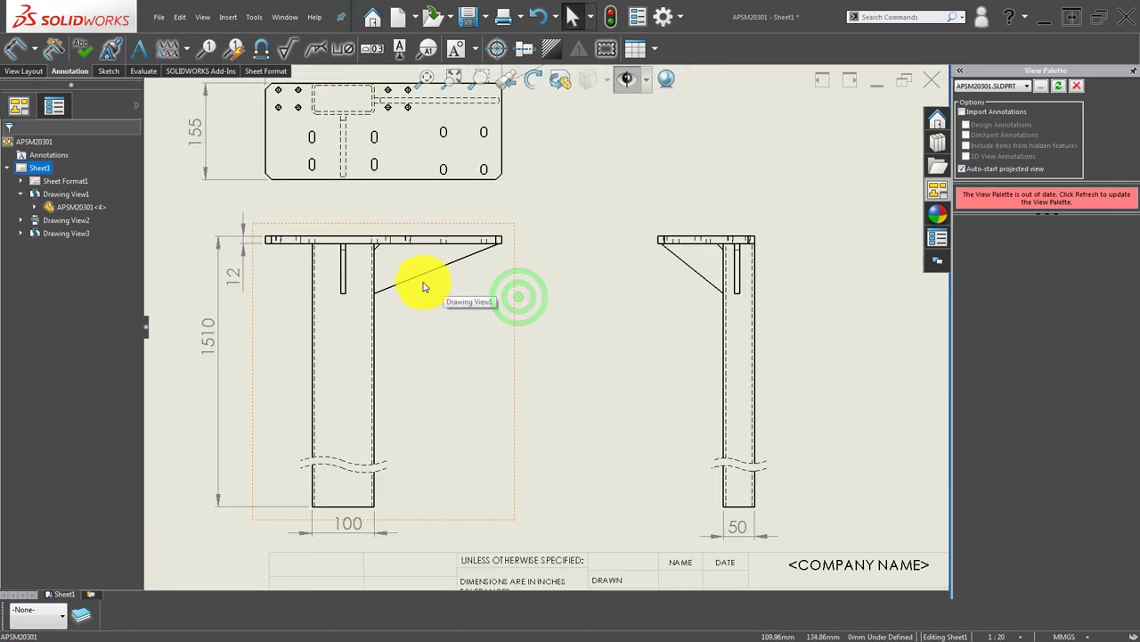
pyautogui.scroll(-2, 426, 288)
pyautogui.scroll(3, 426, 288)
# Cancel the unwanted angle and length dimensions picked on the gusset.
pyautogui.scroll(-2, 441, 321)
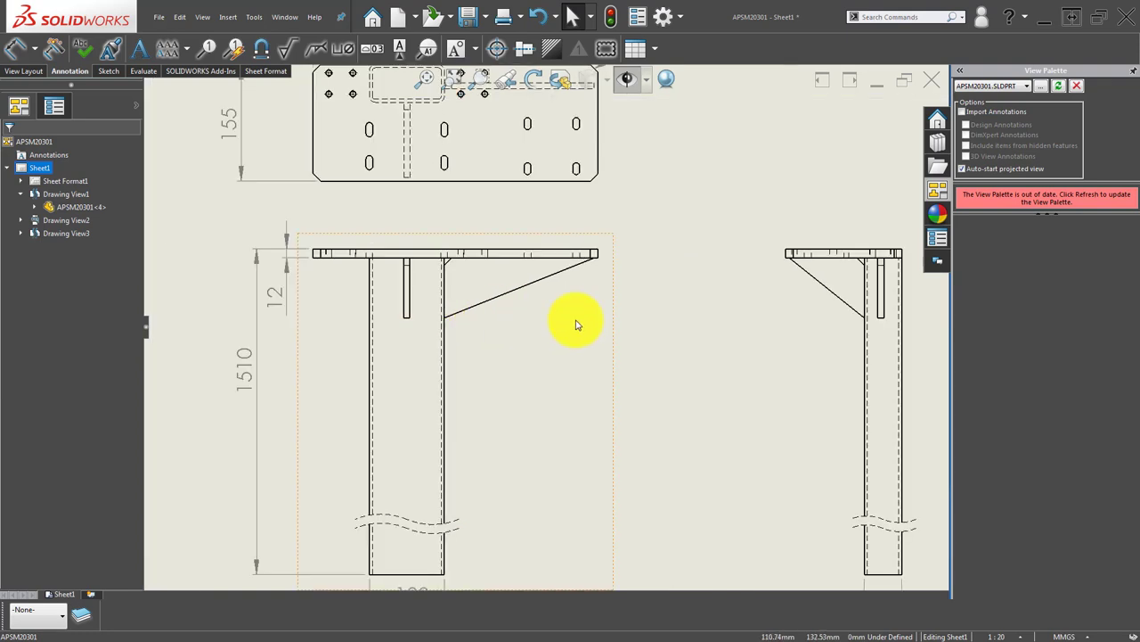
pyautogui.press('d')
pyautogui.scroll(-1, 471, 280)
pyautogui.scroll(-2, 454, 287)
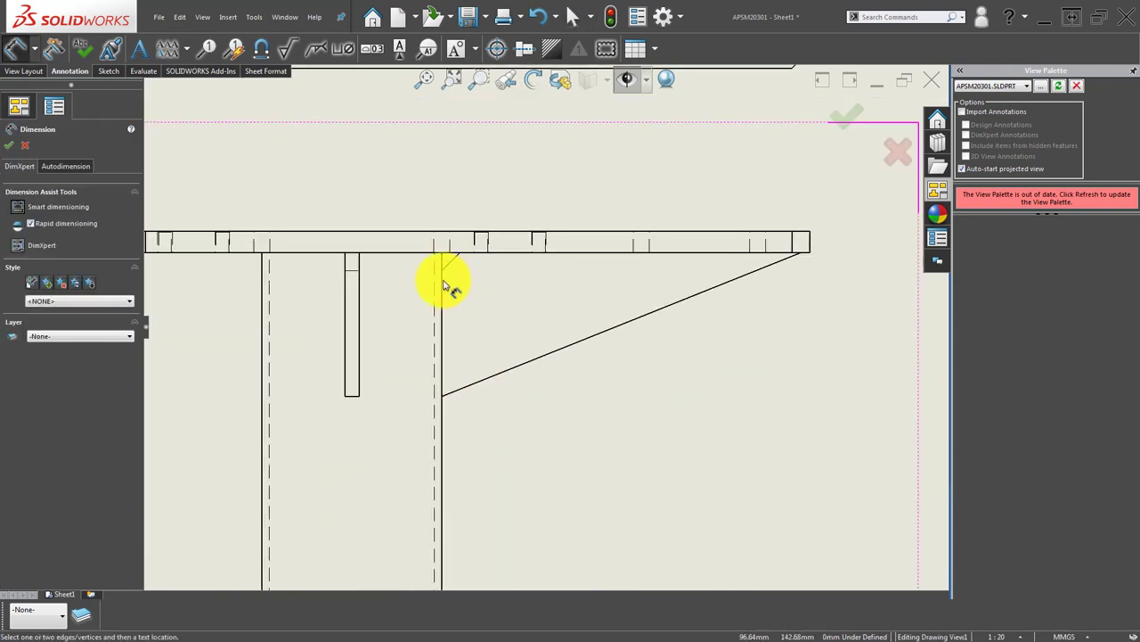
pyautogui.click(440, 281)
pyautogui.click(798, 251)
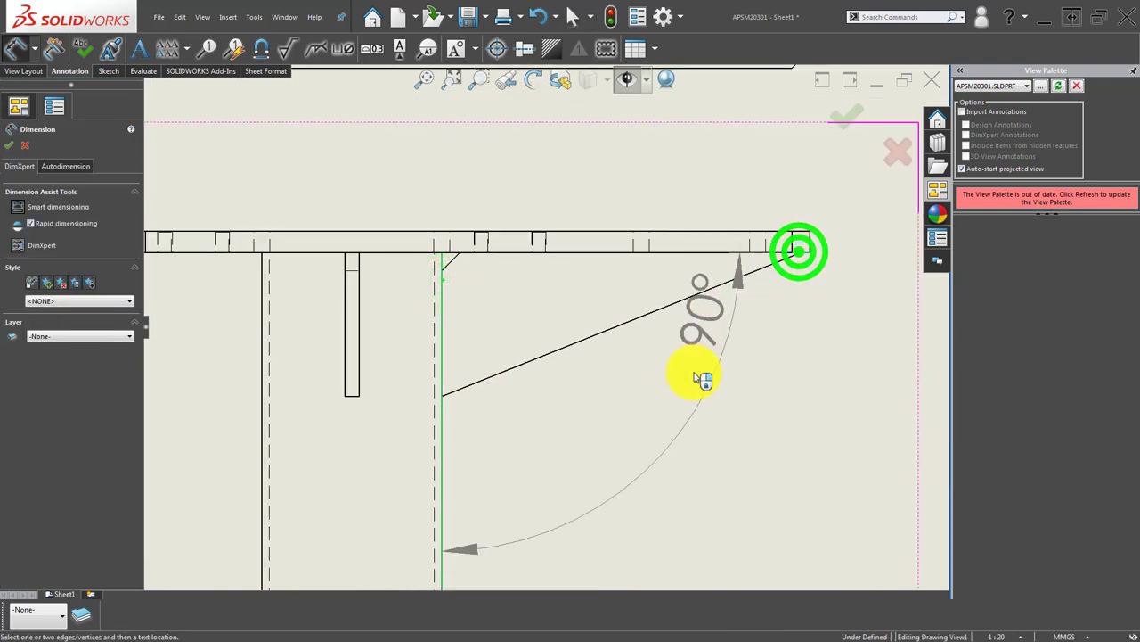
pyautogui.scroll(1, 703, 380)
pyautogui.press('Escape')
pyautogui.scroll(-3, 743, 285)
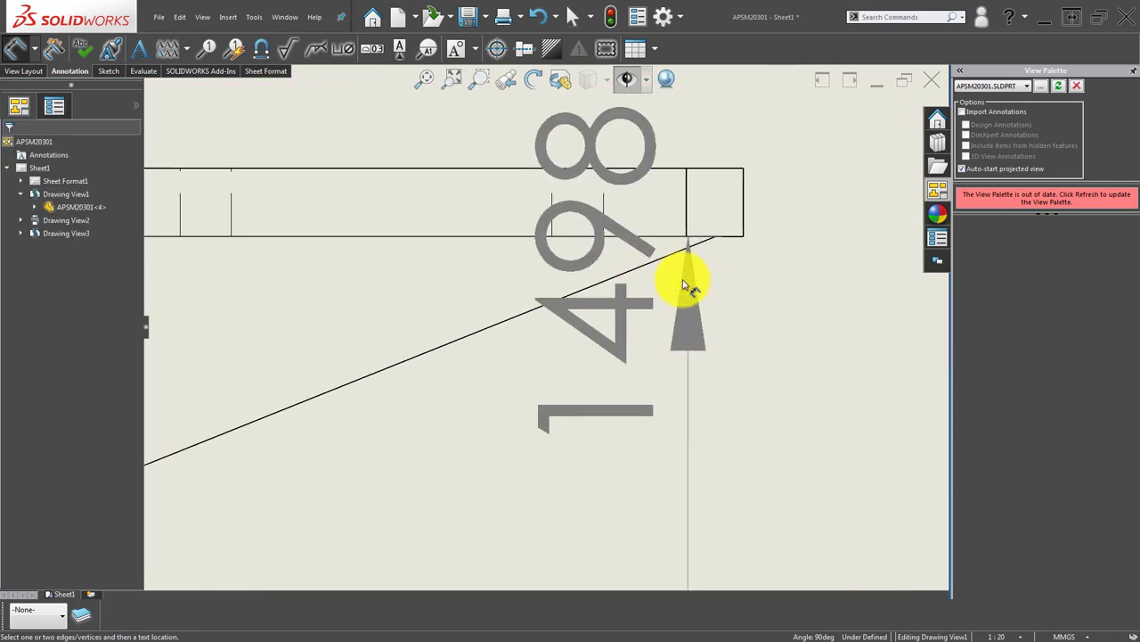
pyautogui.press('Escape')
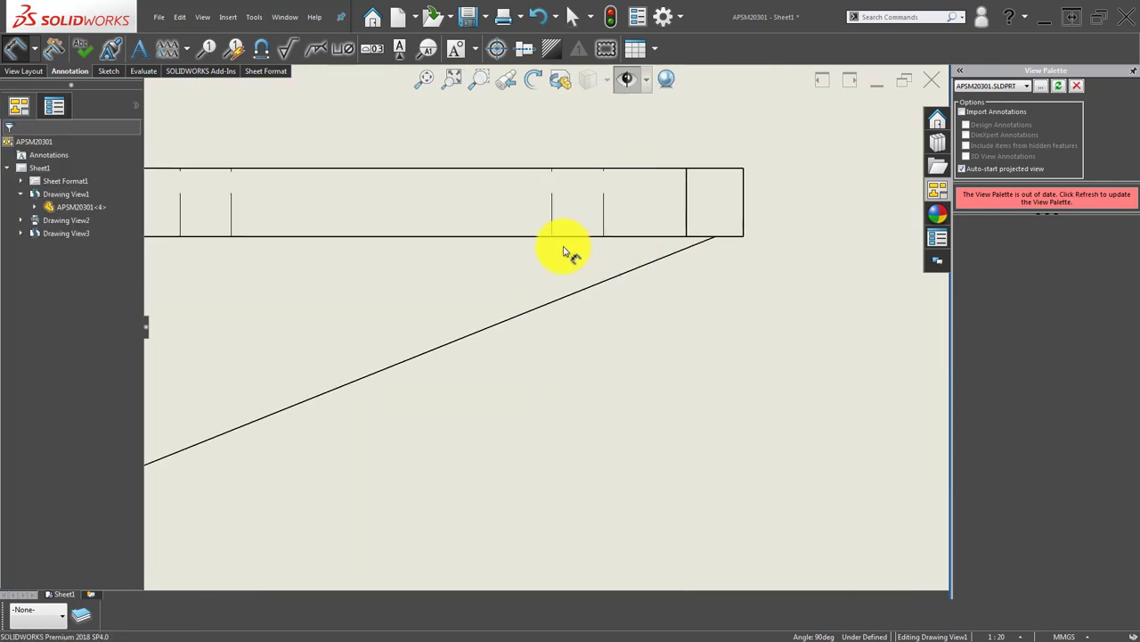
# Dimension the gusset as 200 wide and 80 high in the front view.
pyautogui.click(715, 242)
pyautogui.scroll(3, 570, 329)
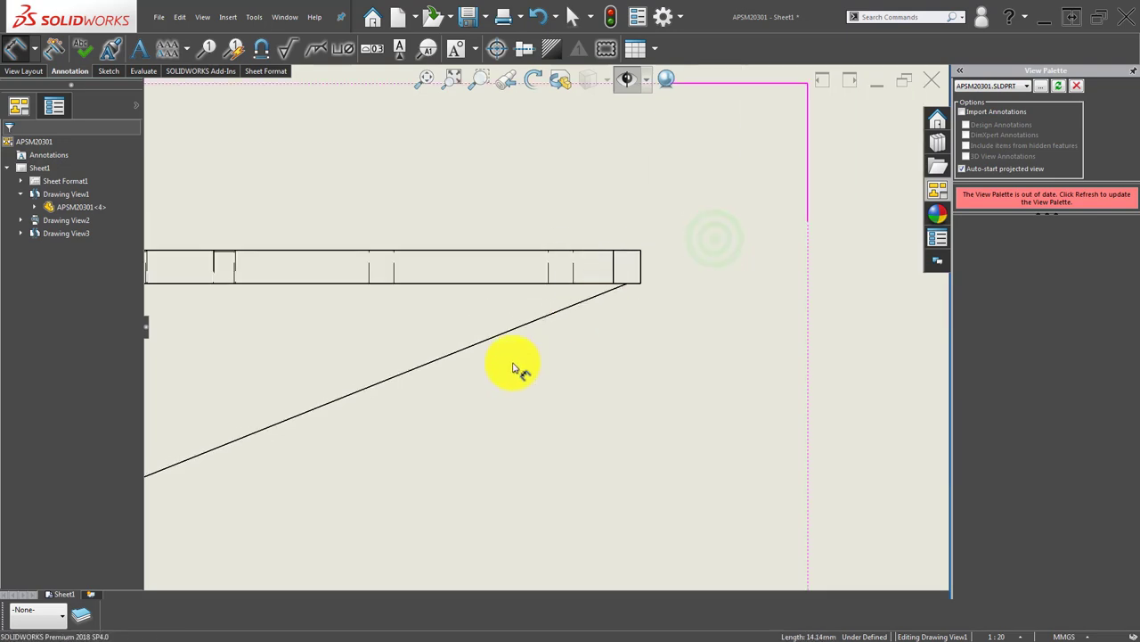
pyautogui.scroll(1, 505, 350)
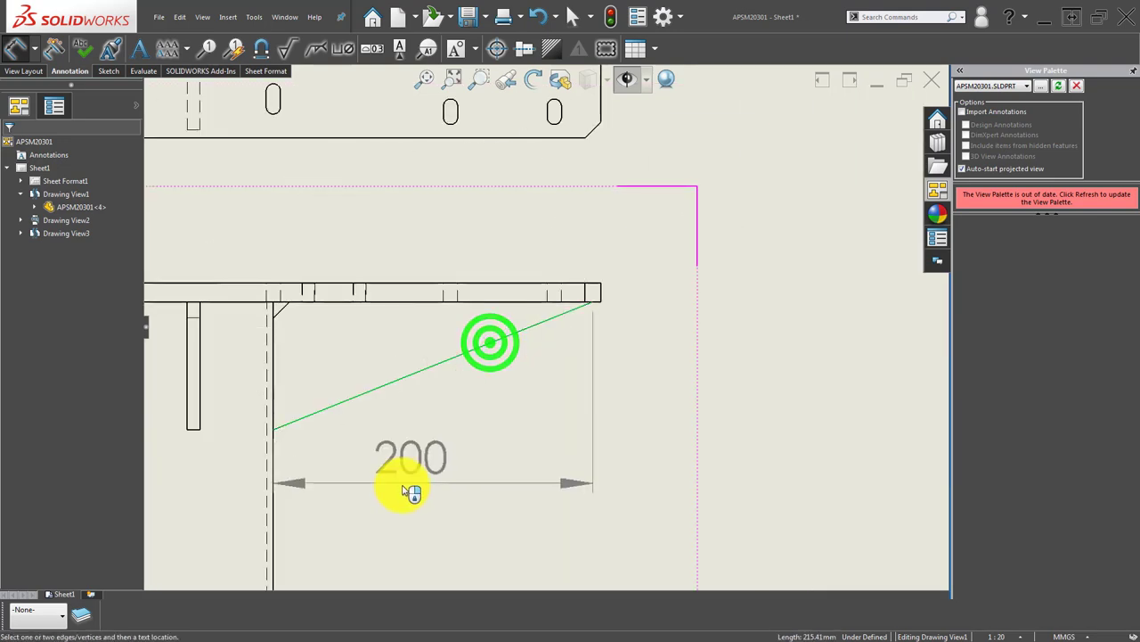
pyautogui.click(400, 501)
pyautogui.click(641, 393)
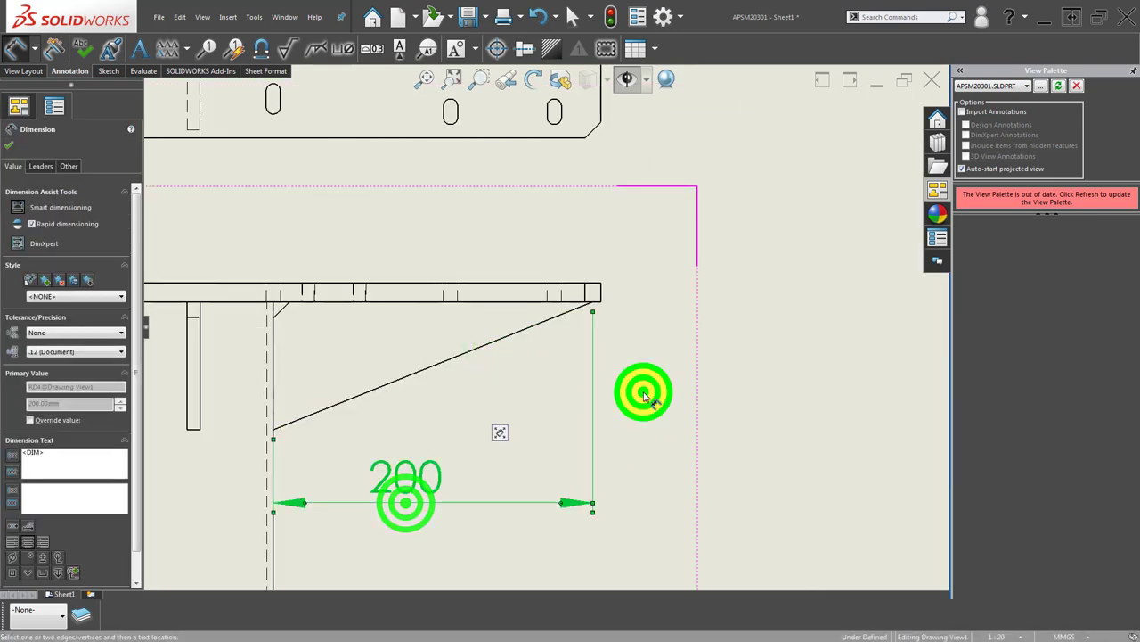
pyautogui.click(470, 357)
pyautogui.click(700, 366)
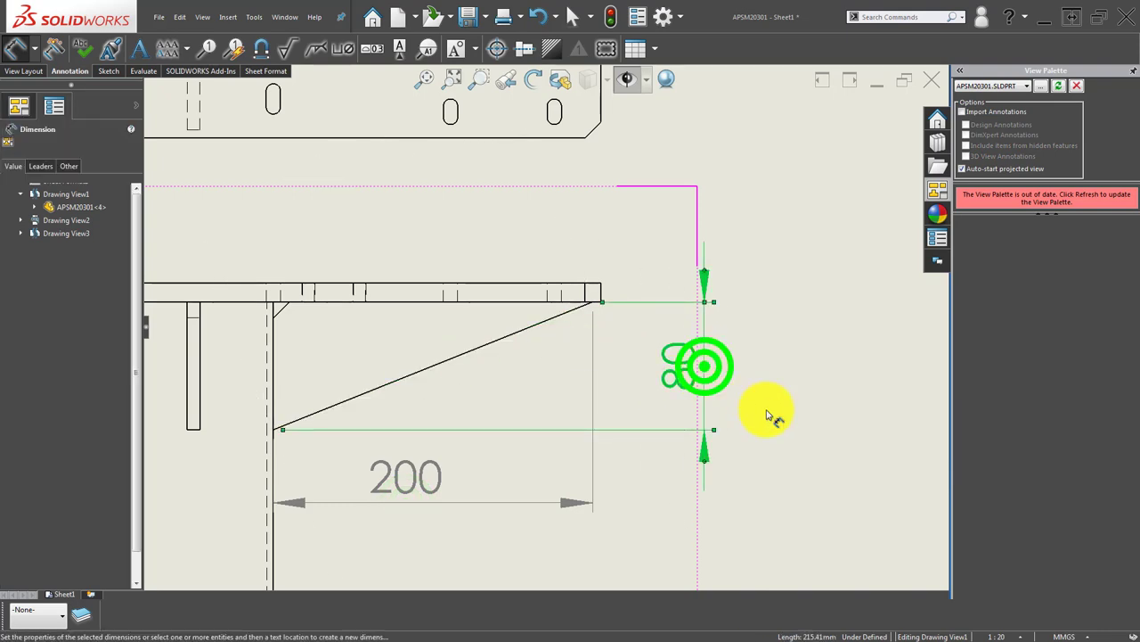
pyautogui.click(766, 412)
# Add a horizontal 10 dimension to the gusset's small corner edge.
pyautogui.scroll(-3, 330, 316)
pyautogui.scroll(-2, 355, 312)
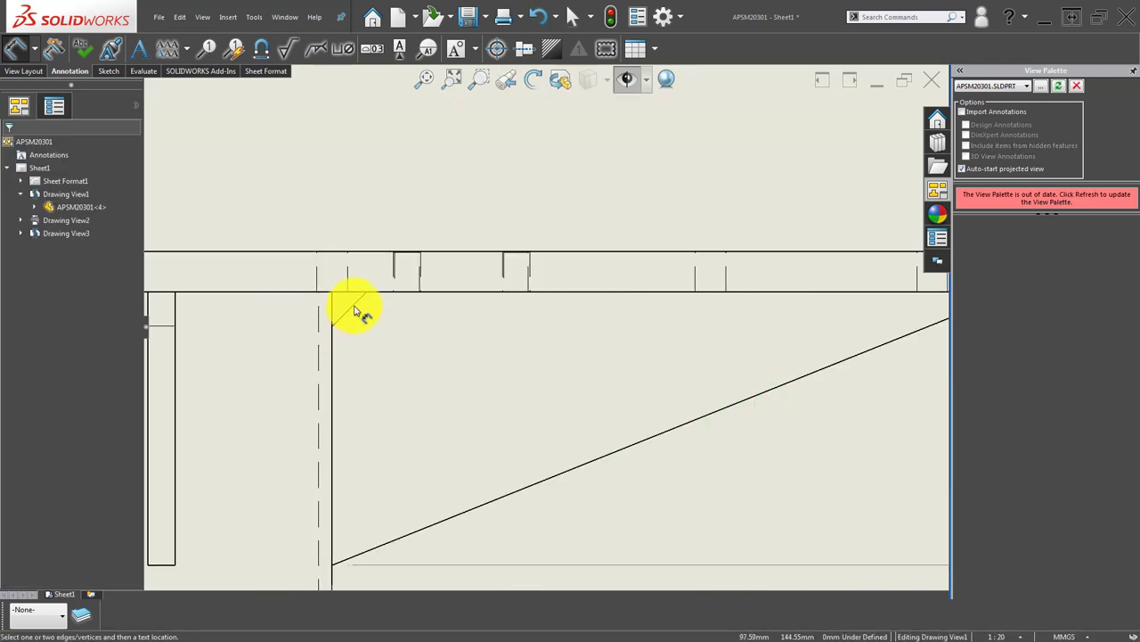
pyautogui.click(354, 310)
pyautogui.click(331, 338)
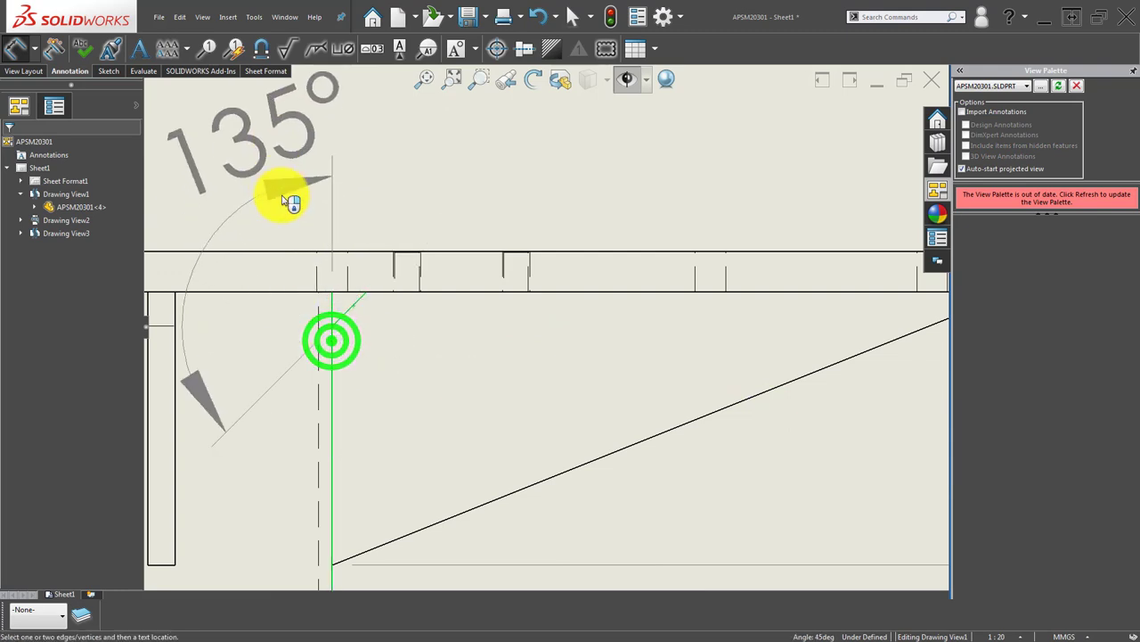
pyautogui.scroll(2, 339, 241)
pyautogui.click(445, 305)
pyautogui.scroll(-2, 433, 316)
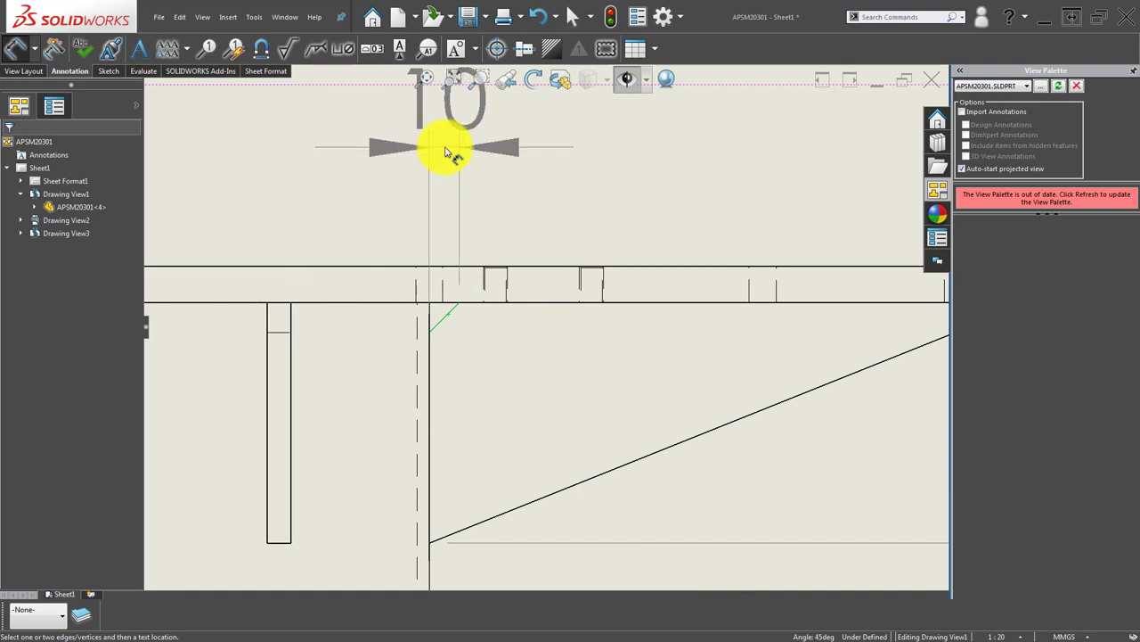
pyautogui.click(445, 150)
pyautogui.click(339, 215)
# Add the vertical 10 corner dimension and tidy both 10 dimensions beside the top plate.
pyautogui.click(447, 319)
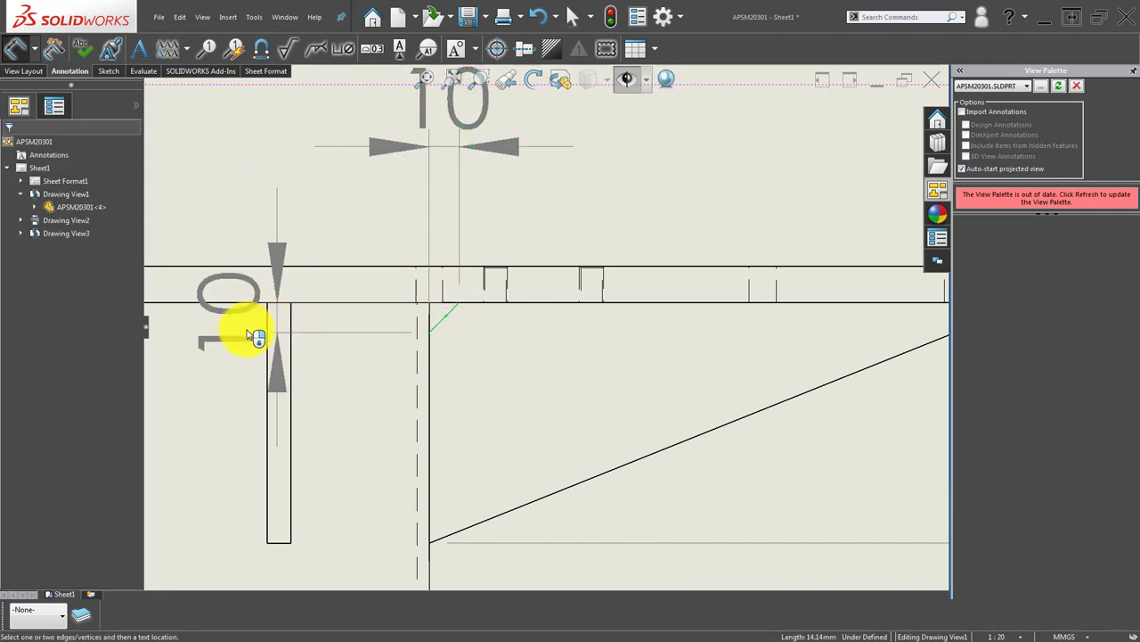
pyautogui.click(235, 323)
pyautogui.scroll(2, 399, 345)
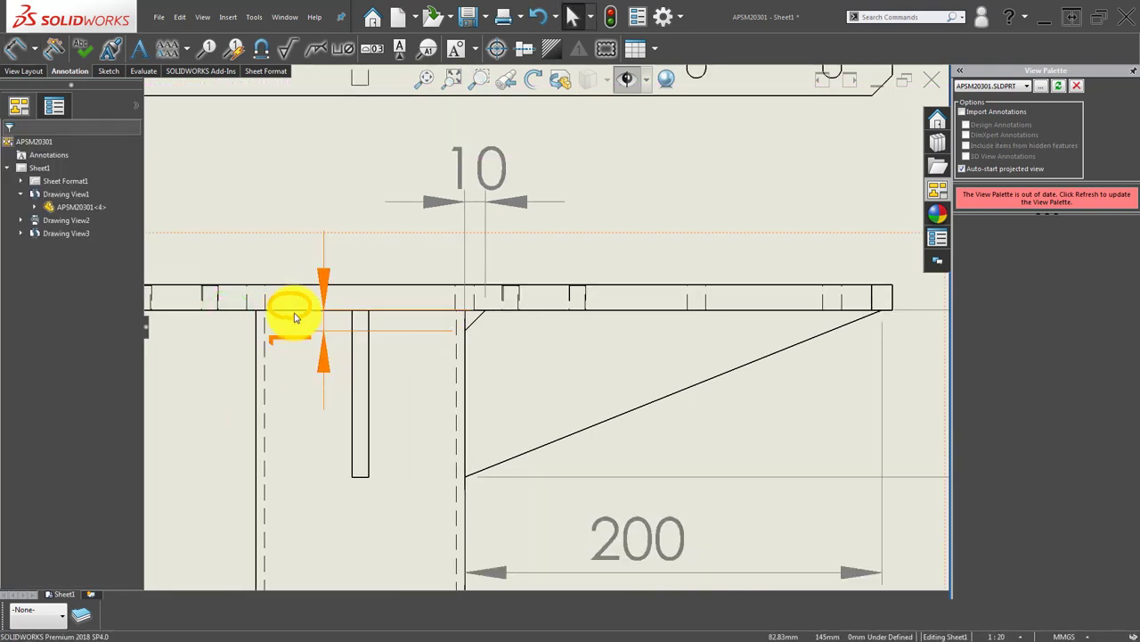
pyautogui.moveTo(292, 312); pyautogui.dragTo(371, 242)
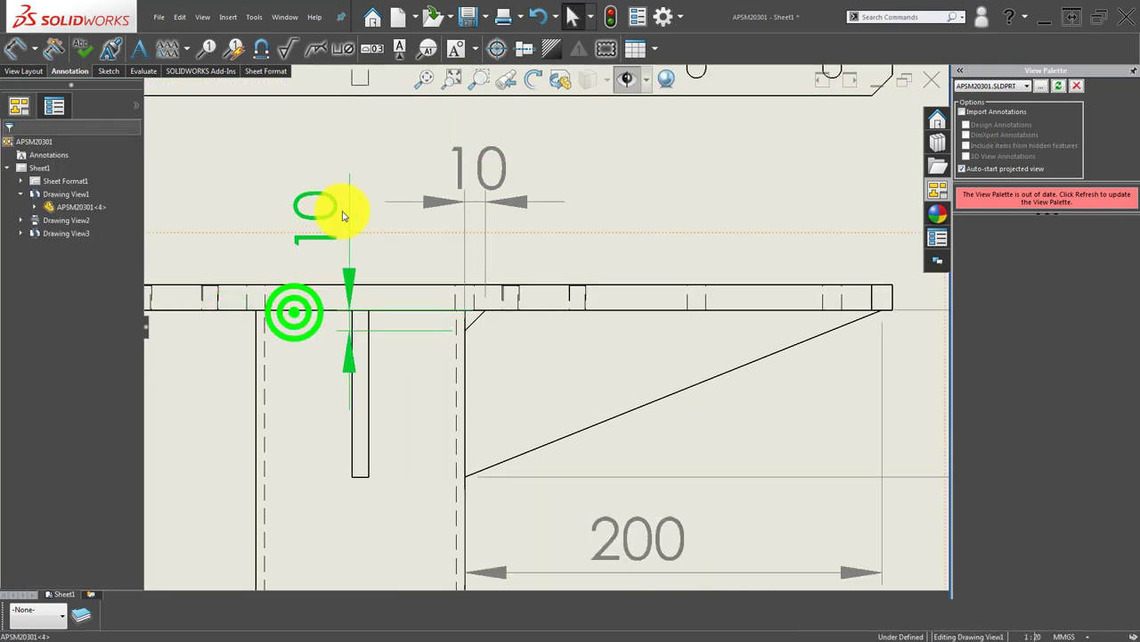
pyautogui.click(482, 167)
pyautogui.moveTo(588, 198); pyautogui.dragTo(574, 199)
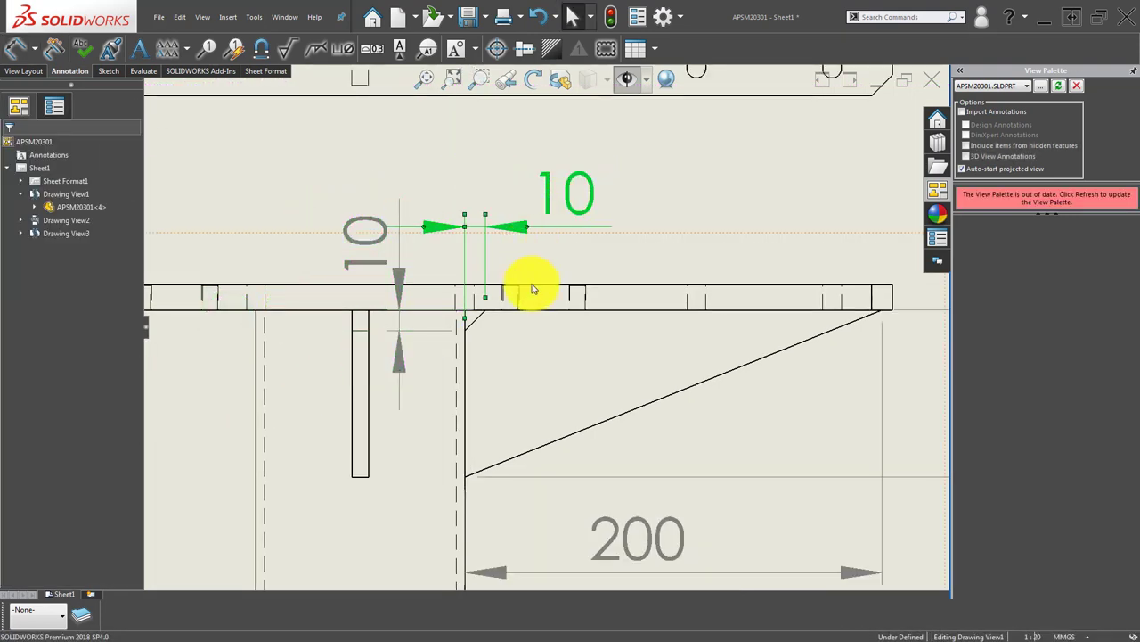
pyautogui.scroll(3, 532, 288)
pyautogui.scroll(2, 580, 313)
pyautogui.scroll(2, 586, 321)
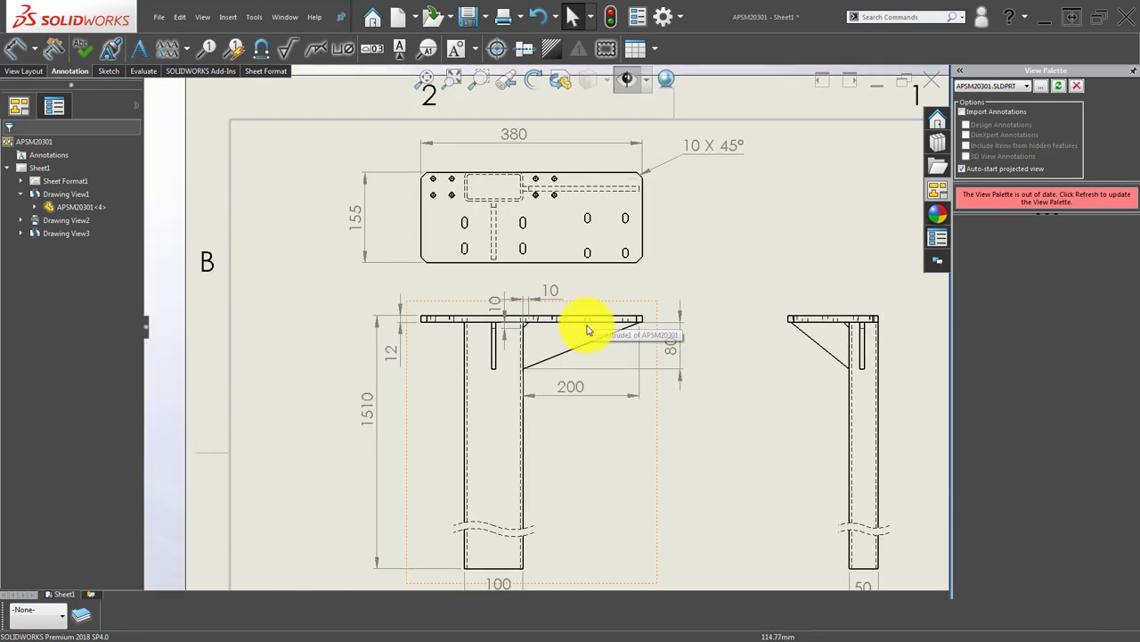
pyautogui.click(772, 377)
# Add the 8 slot offset dimension to the side view.
pyautogui.scroll(-3, 766, 372)
pyautogui.click(621, 440)
pyautogui.click(789, 343)
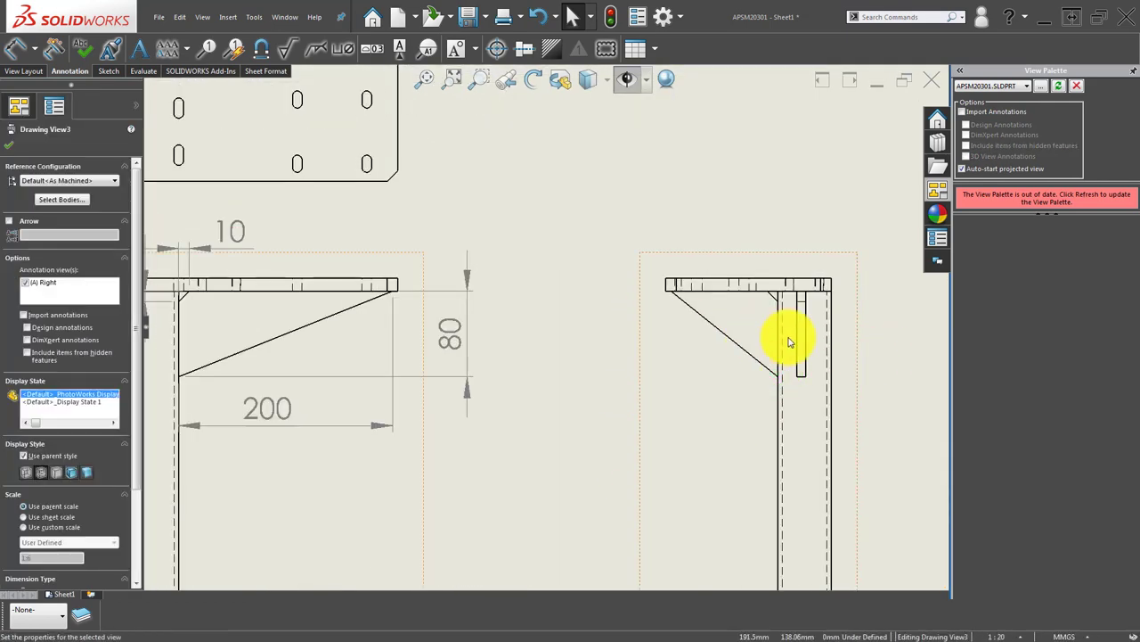
pyautogui.scroll(-1, 788, 342)
pyautogui.scroll(-1, 828, 318)
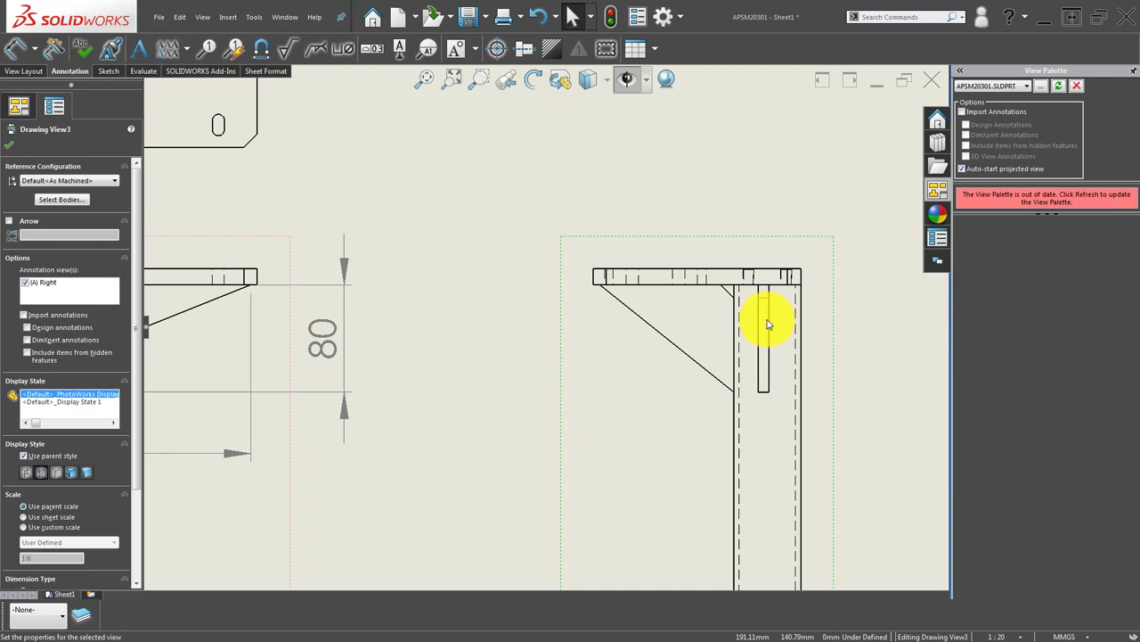
pyautogui.click(529, 450)
pyautogui.scroll(-1, 747, 341)
pyautogui.press('d')
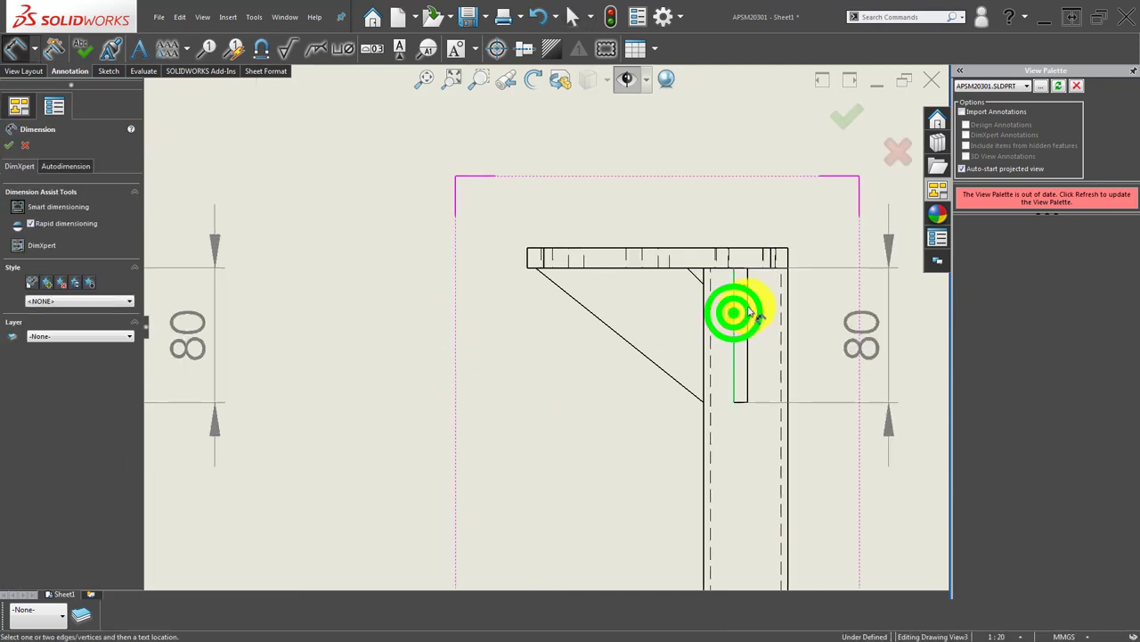
pyautogui.click(747, 299)
pyautogui.scroll(2, 649, 423)
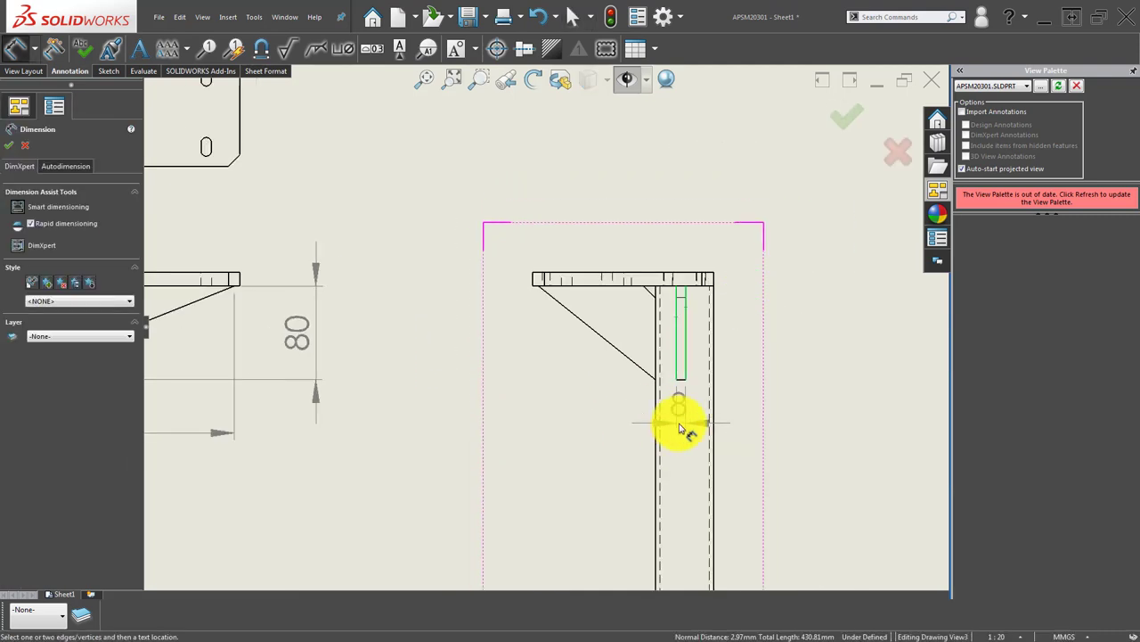
pyautogui.click(567, 462)
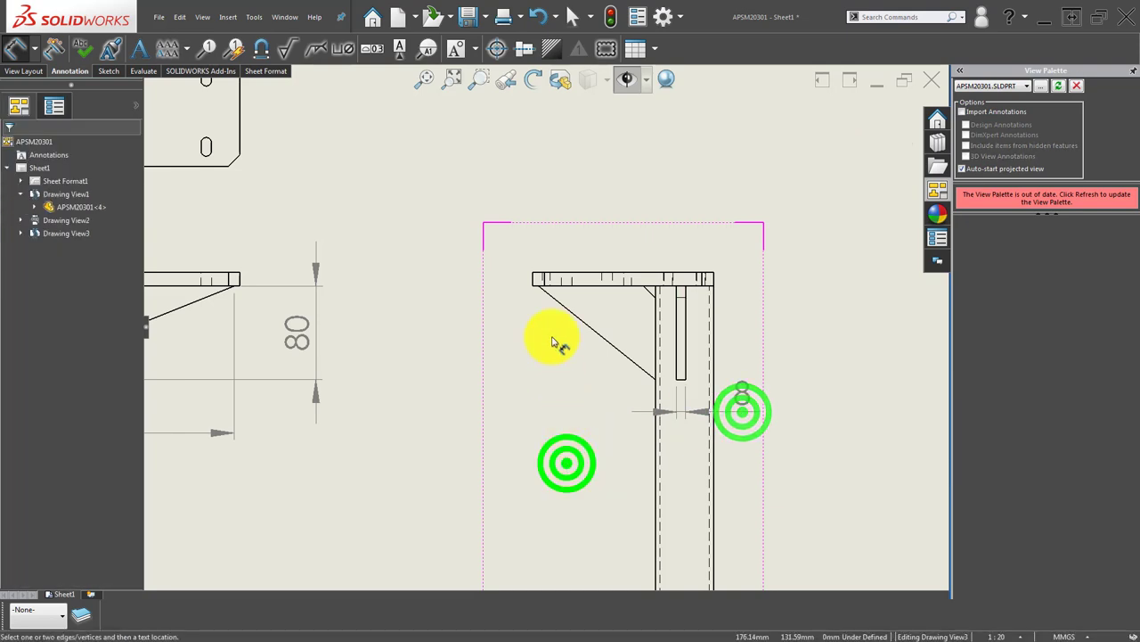
# Dimension the side view's gusset 100 wide and 80 high.
pyautogui.click(570, 314)
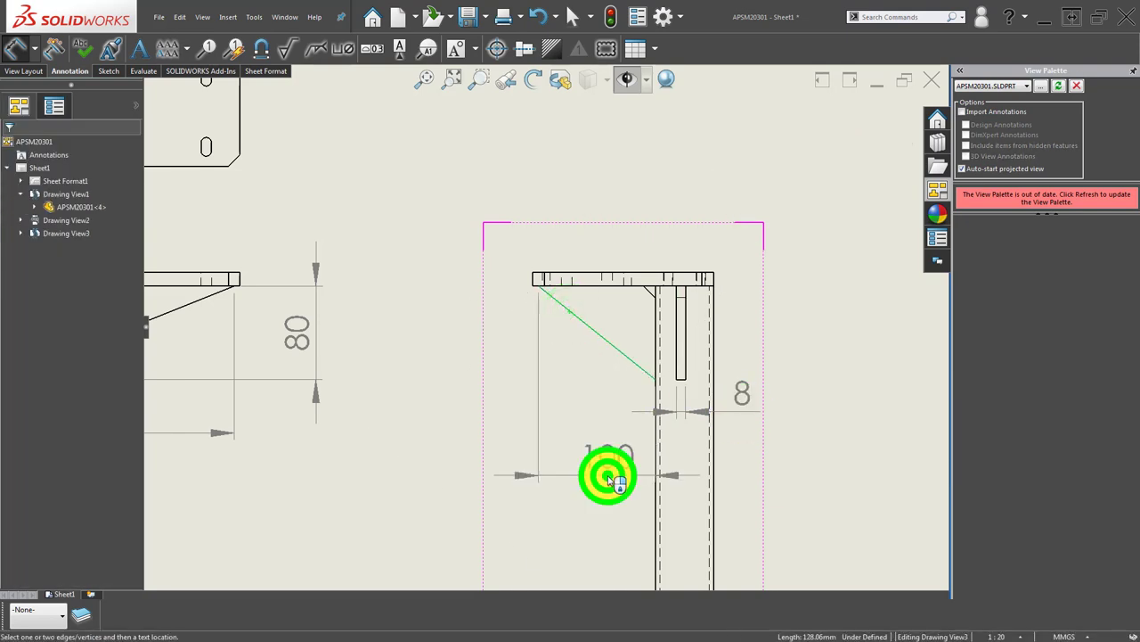
pyautogui.click(556, 526)
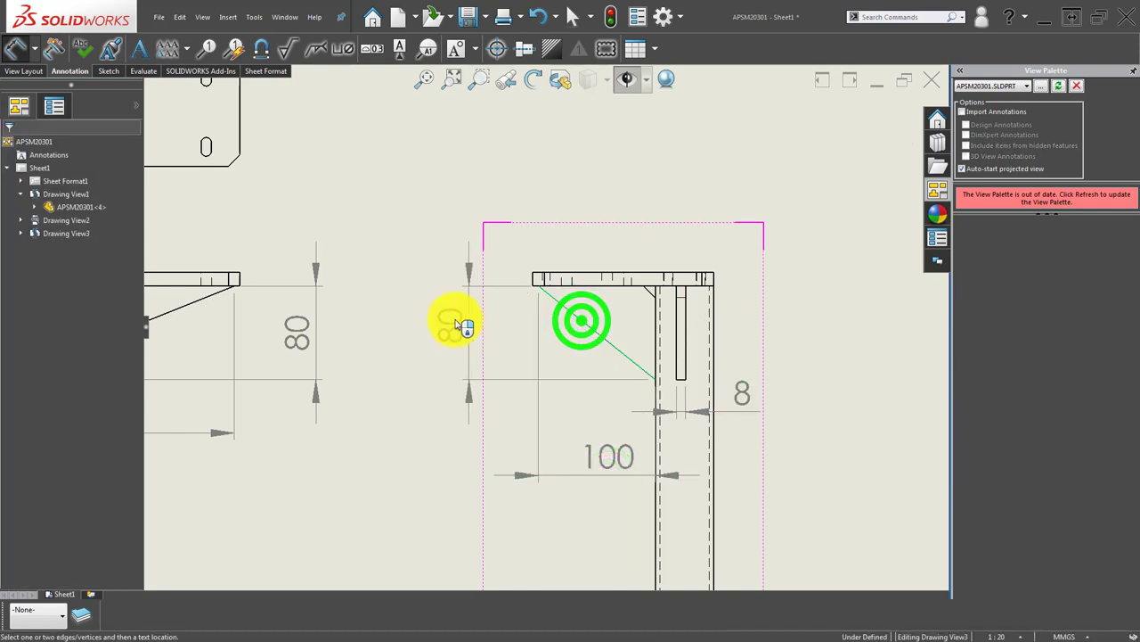
pyautogui.click(434, 311)
pyautogui.click(396, 436)
# Add the horizontal and vertical 10 corner dimensions to the gusset.
pyautogui.scroll(-3, 713, 260)
pyautogui.scroll(-3, 635, 309)
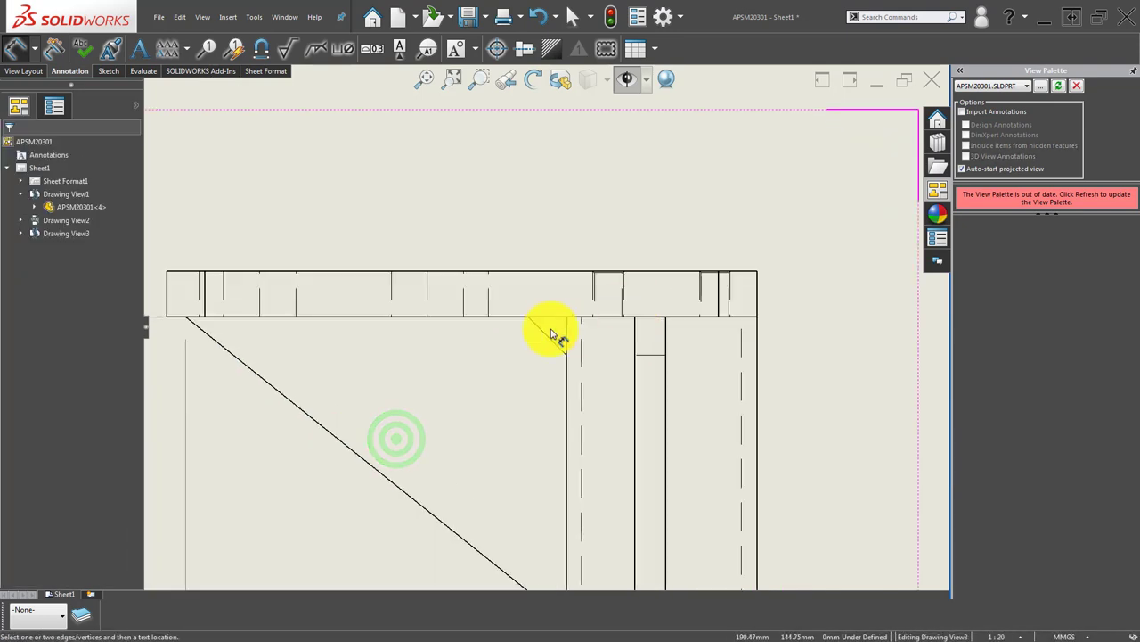
pyautogui.click(545, 337)
pyautogui.click(542, 184)
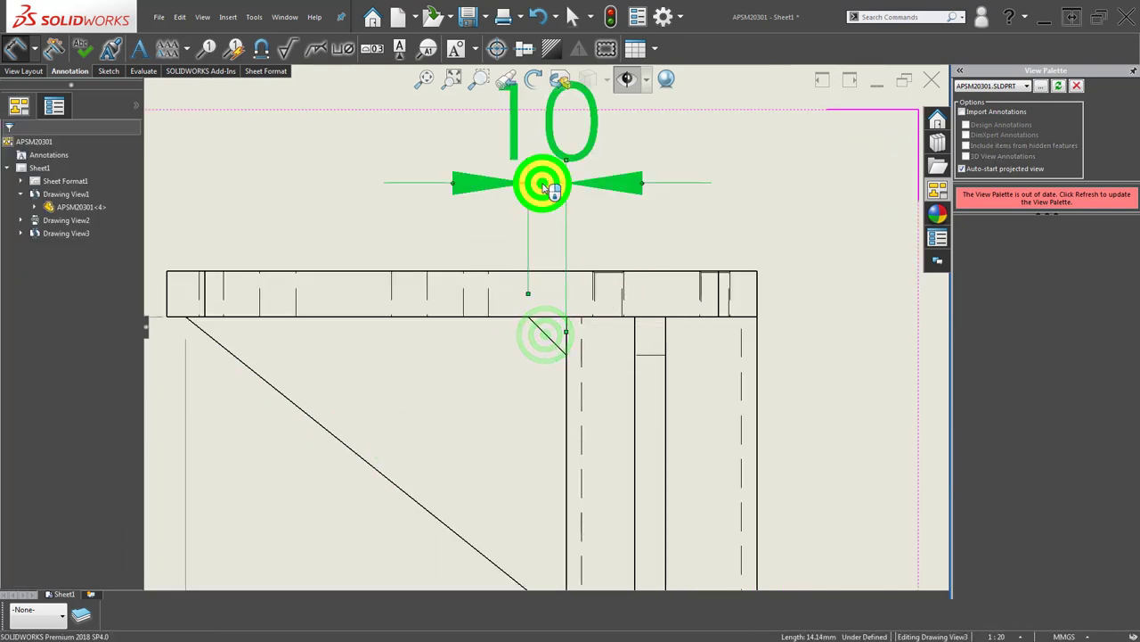
pyautogui.click(494, 380)
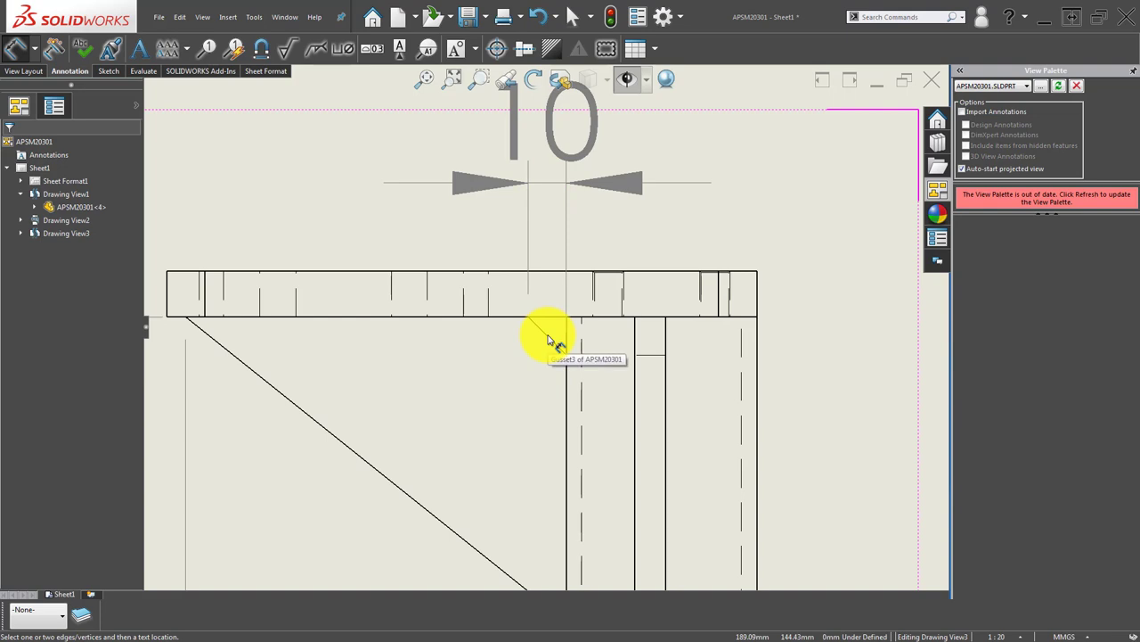
pyautogui.click(547, 339)
pyautogui.click(861, 329)
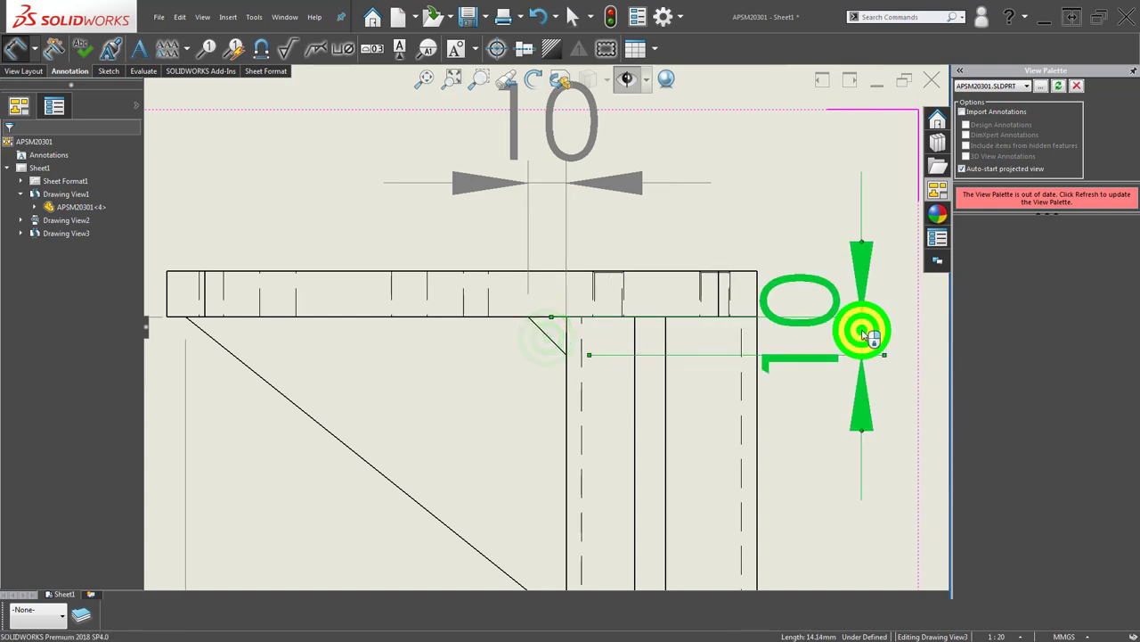
pyautogui.click(840, 183)
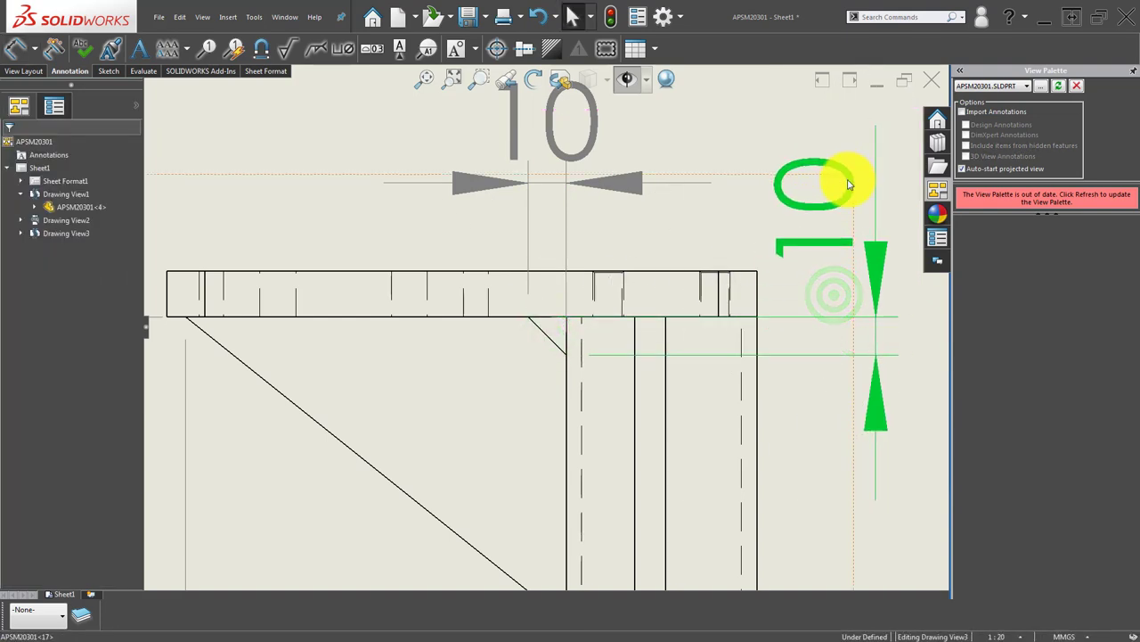
# Add the 8 slot offset dimension to the front view.
pyautogui.scroll(3, 730, 288)
pyautogui.scroll(2, 599, 354)
pyautogui.scroll(2, 600, 354)
pyautogui.scroll(2, 547, 377)
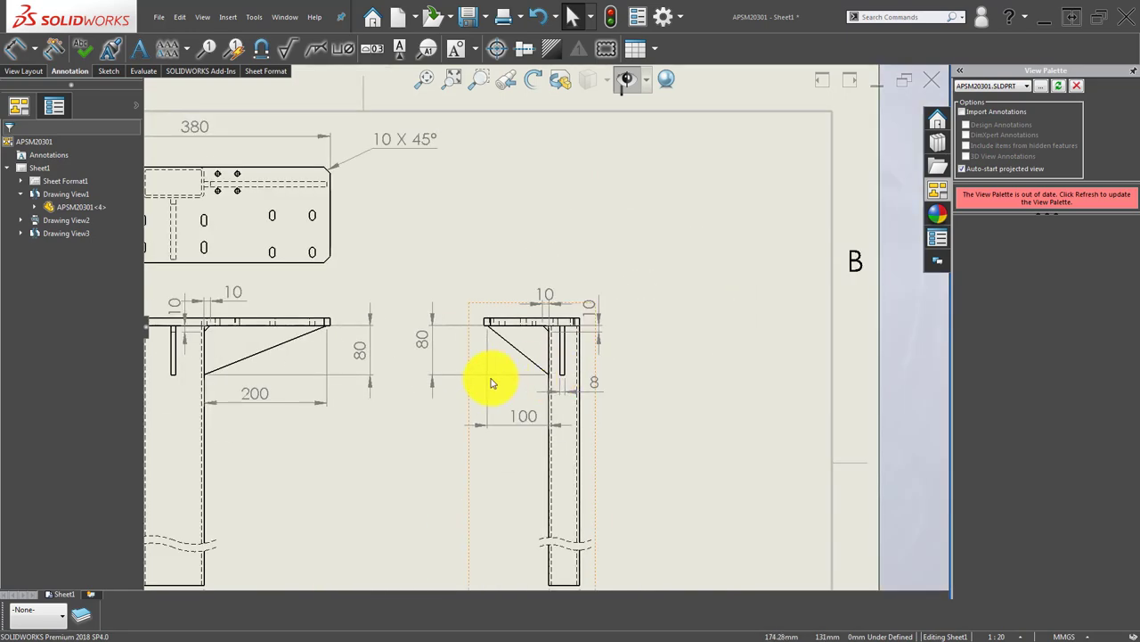
pyautogui.scroll(2, 491, 377)
pyautogui.scroll(-5, 303, 352)
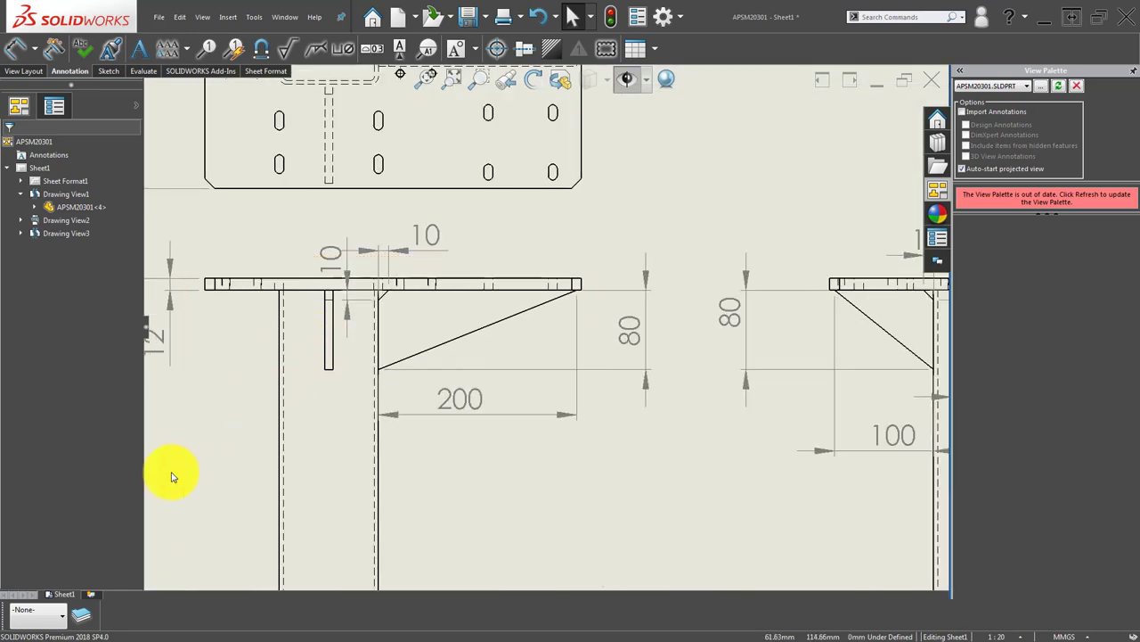
pyautogui.scroll(2, 264, 433)
pyautogui.scroll(-3, 231, 460)
pyautogui.press('d')
pyautogui.scroll(-2, 433, 326)
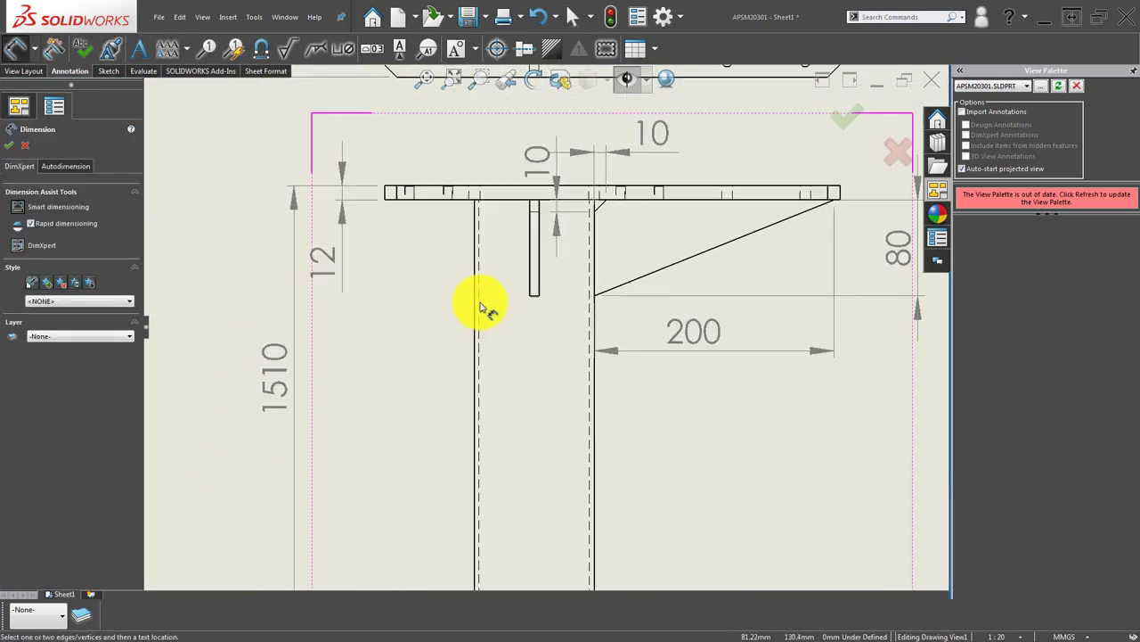
pyautogui.scroll(-2, 481, 308)
pyautogui.scroll(-1, 591, 312)
pyautogui.click(591, 310)
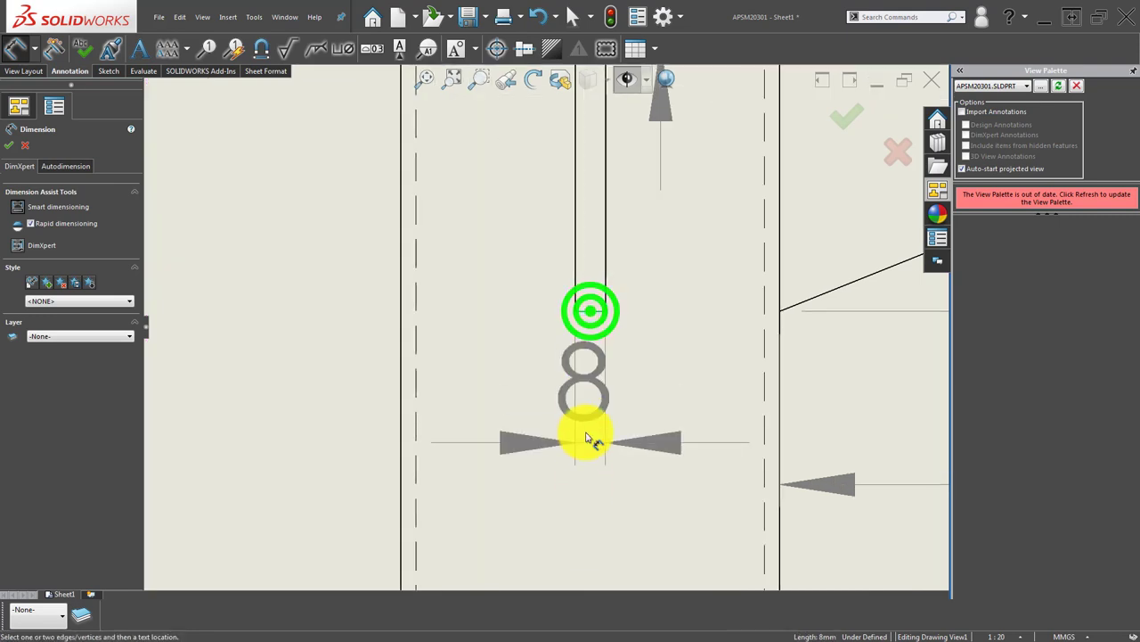
pyautogui.scroll(1, 579, 410)
pyautogui.click(662, 410)
pyautogui.click(612, 463)
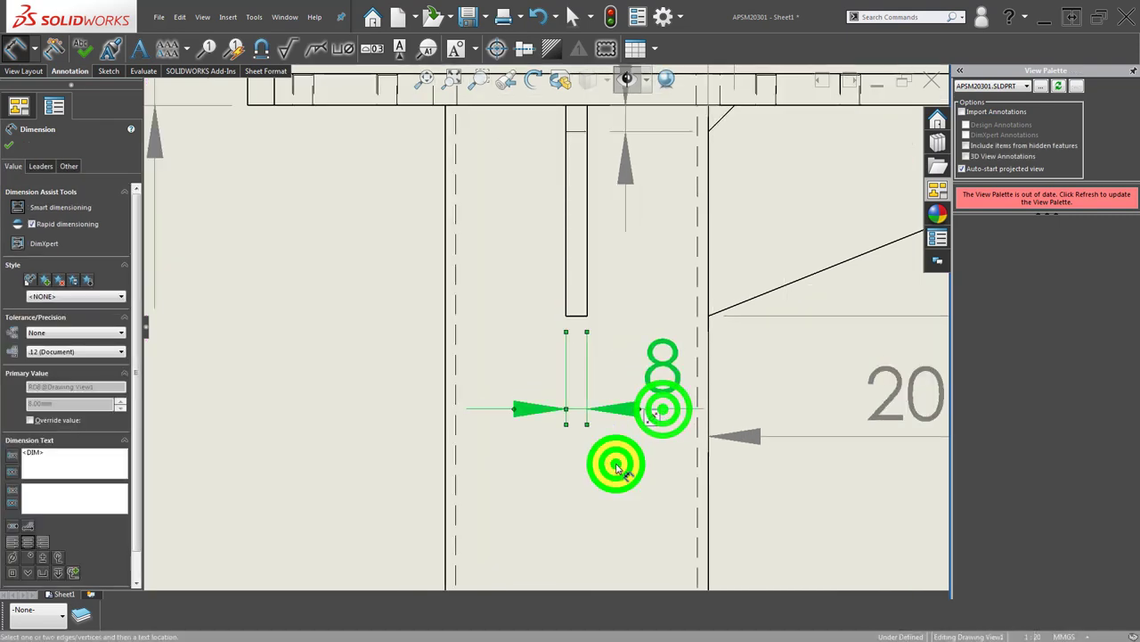
pyautogui.scroll(3, 580, 433)
pyautogui.scroll(2, 623, 371)
pyautogui.scroll(2, 640, 401)
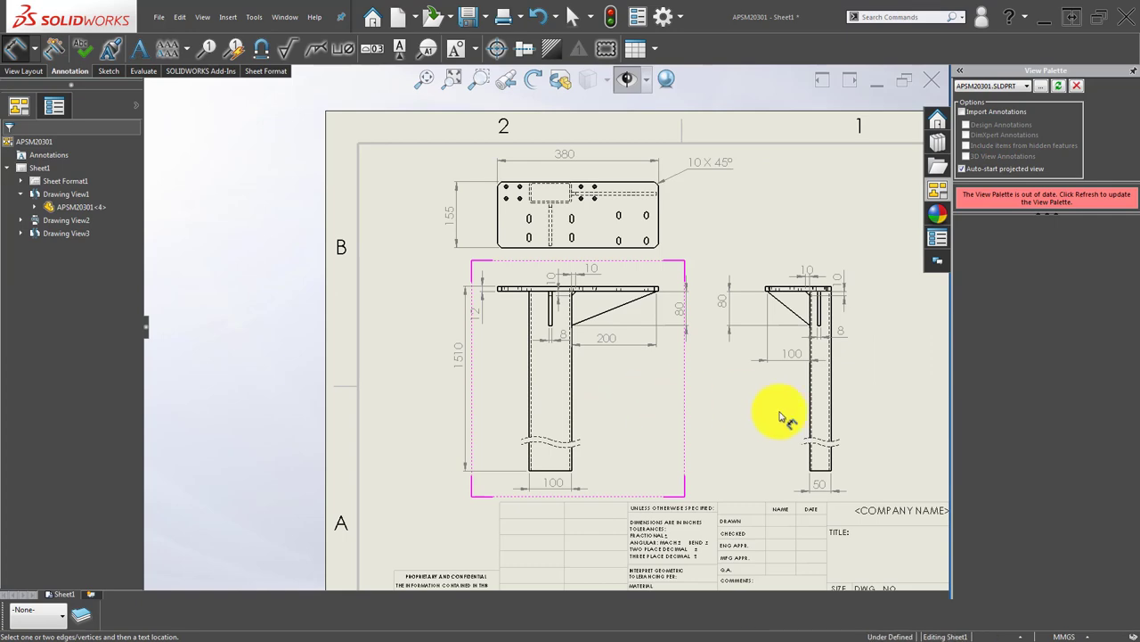
pyautogui.scroll(-1, 781, 417)
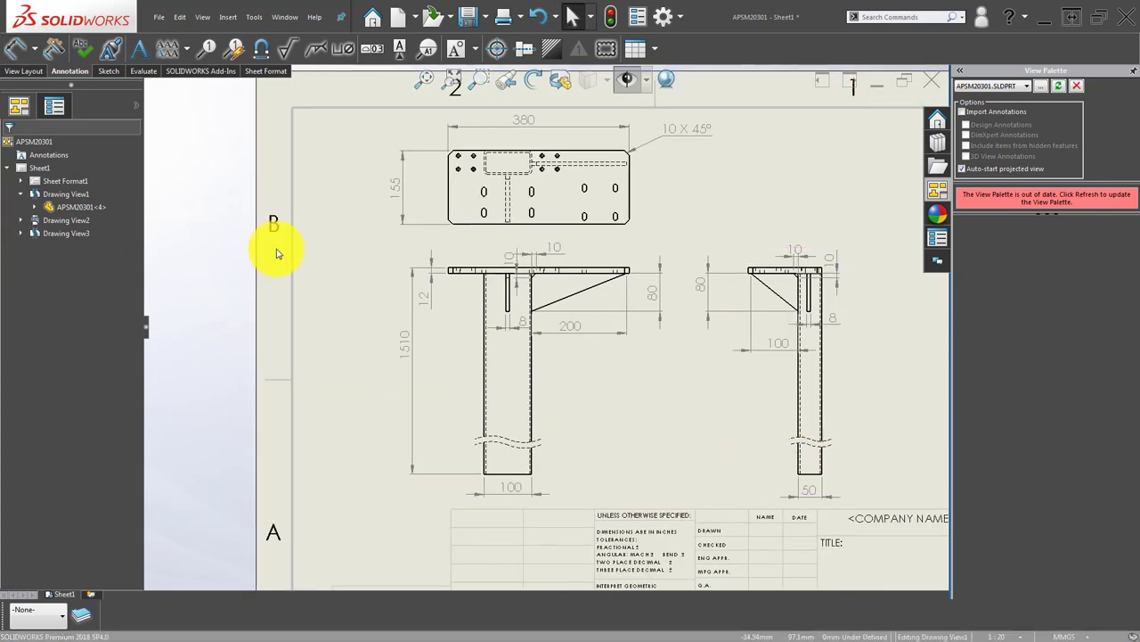
pyautogui.click(353, 207)
pyautogui.scroll(-3, 486, 168)
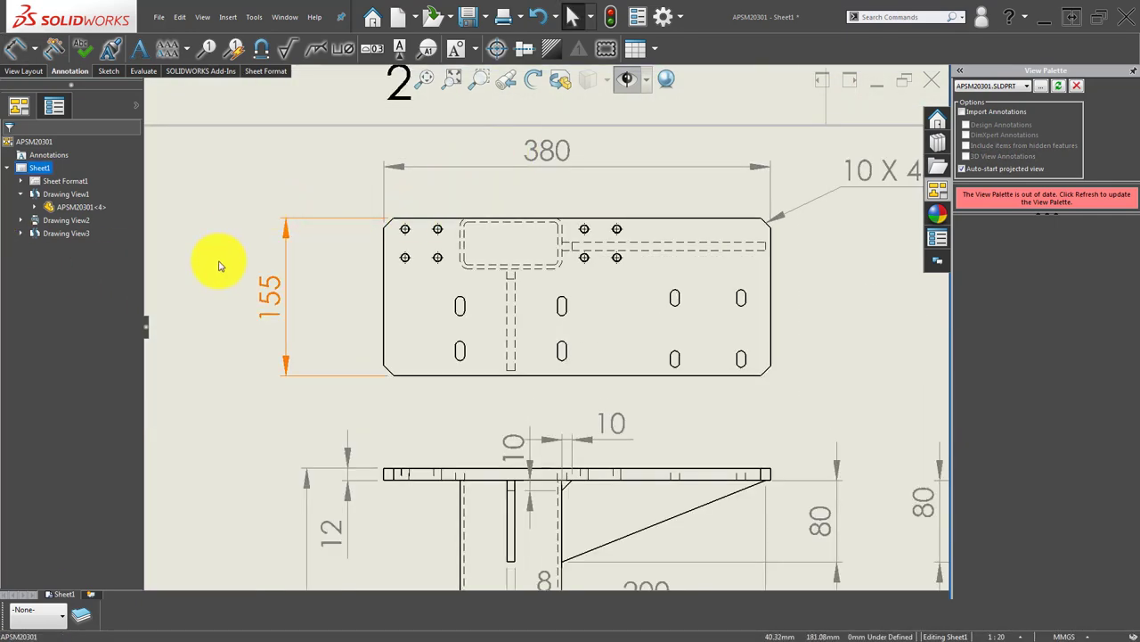
# Dimension the 32 spacing between the first two hole columns above the plate.
pyautogui.moveTo(218, 260); pyautogui.dragTo(207, 367, button='right')
pyautogui.scroll(-2, 394, 255)
pyautogui.scroll(-2, 401, 249)
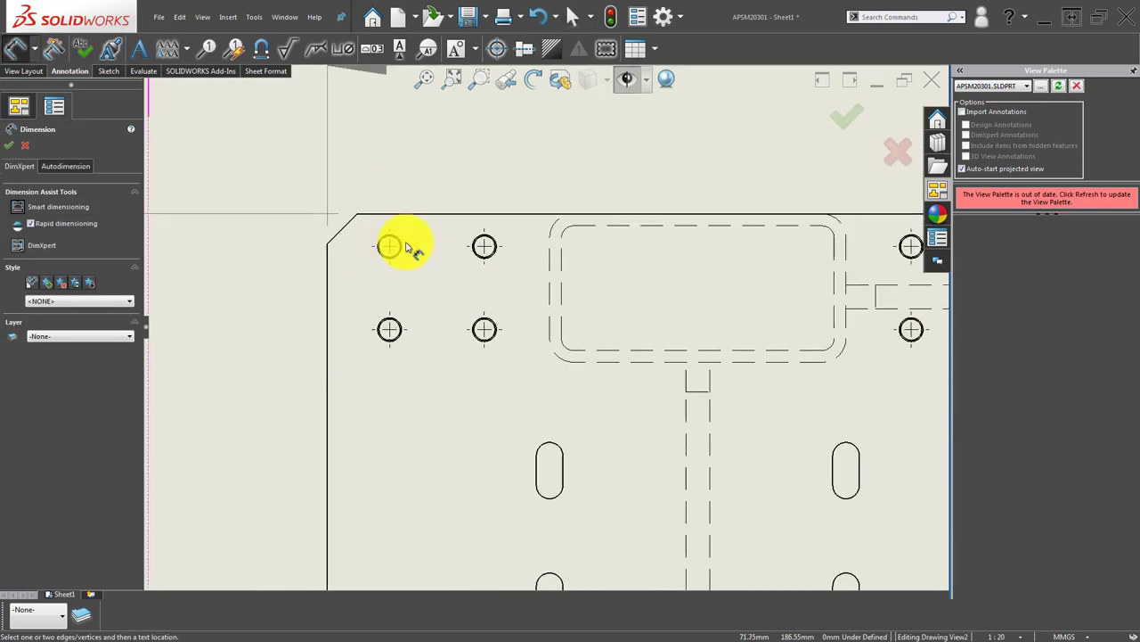
pyautogui.click(397, 239)
pyautogui.click(481, 246)
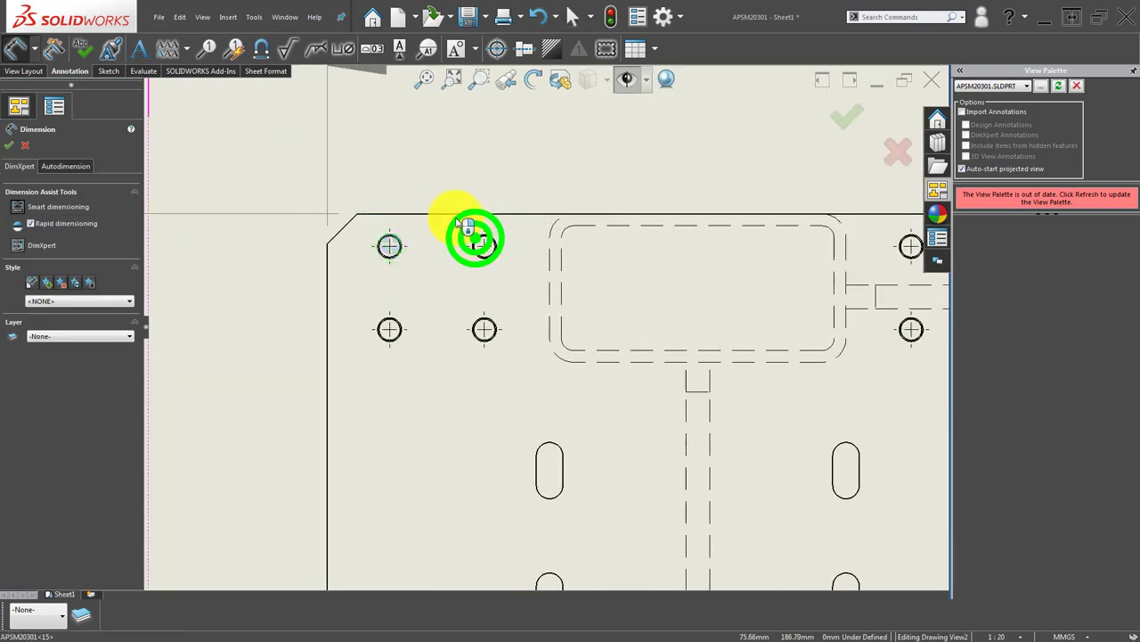
pyautogui.click(429, 143)
pyautogui.scroll(2, 534, 223)
pyautogui.click(609, 228)
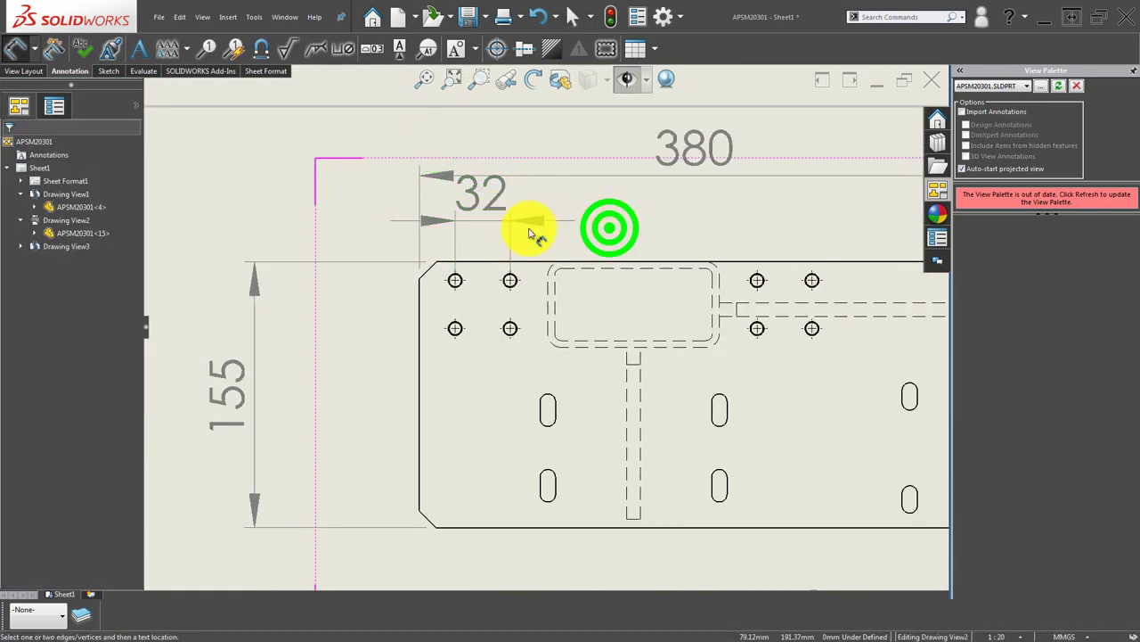
# Add the 144 spacing dimension between the inner hole columns.
pyautogui.scroll(1, 534, 233)
pyautogui.click(609, 227)
pyautogui.click(639, 219)
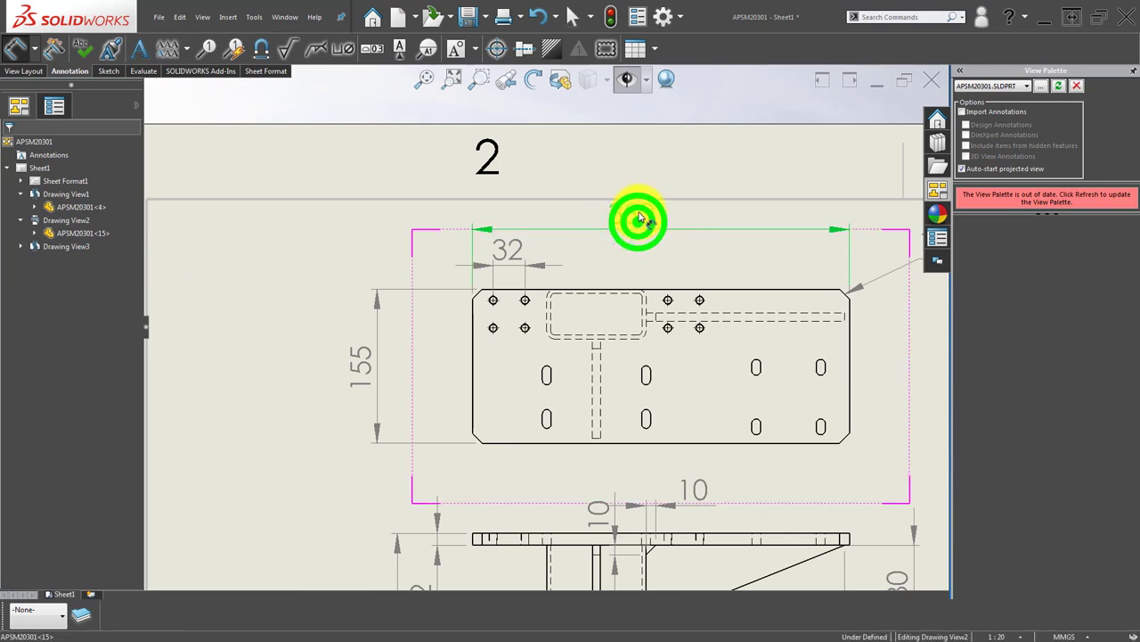
pyautogui.scroll(-2, 596, 267)
pyautogui.click(593, 275)
pyautogui.scroll(-3, 505, 330)
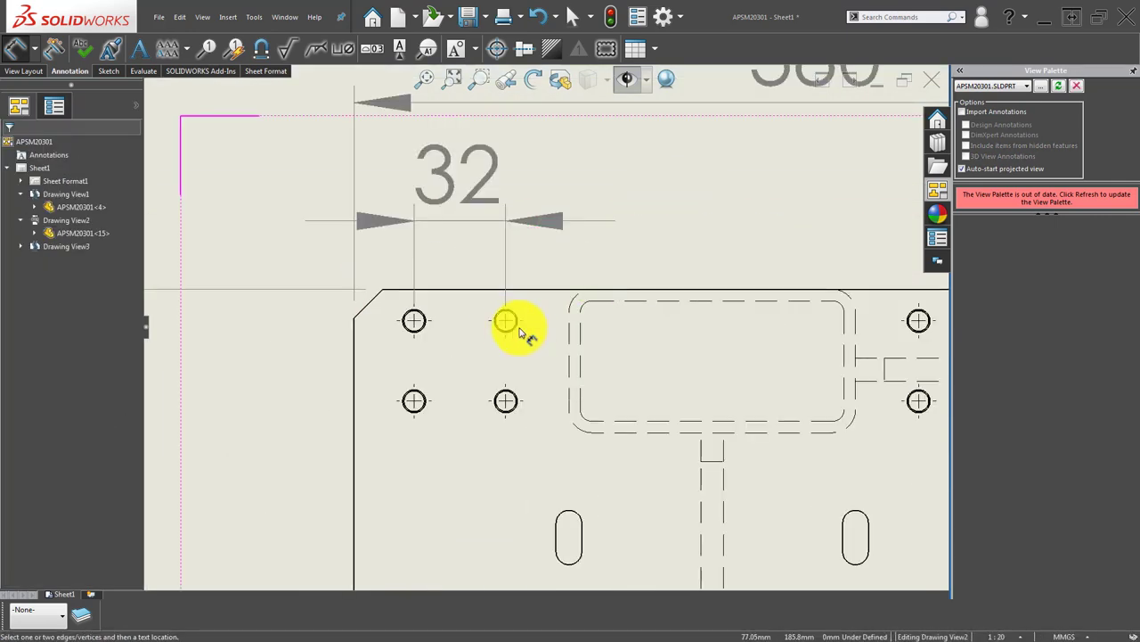
pyautogui.scroll(2, 523, 333)
pyautogui.scroll(-4, 764, 326)
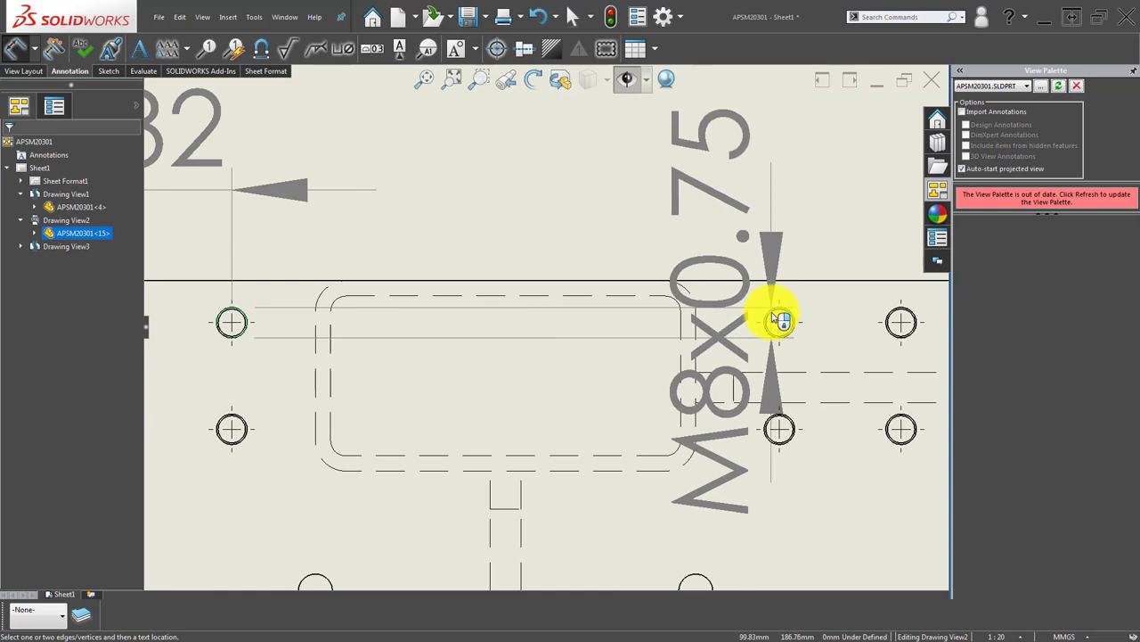
pyautogui.click(773, 313)
pyautogui.scroll(2, 586, 214)
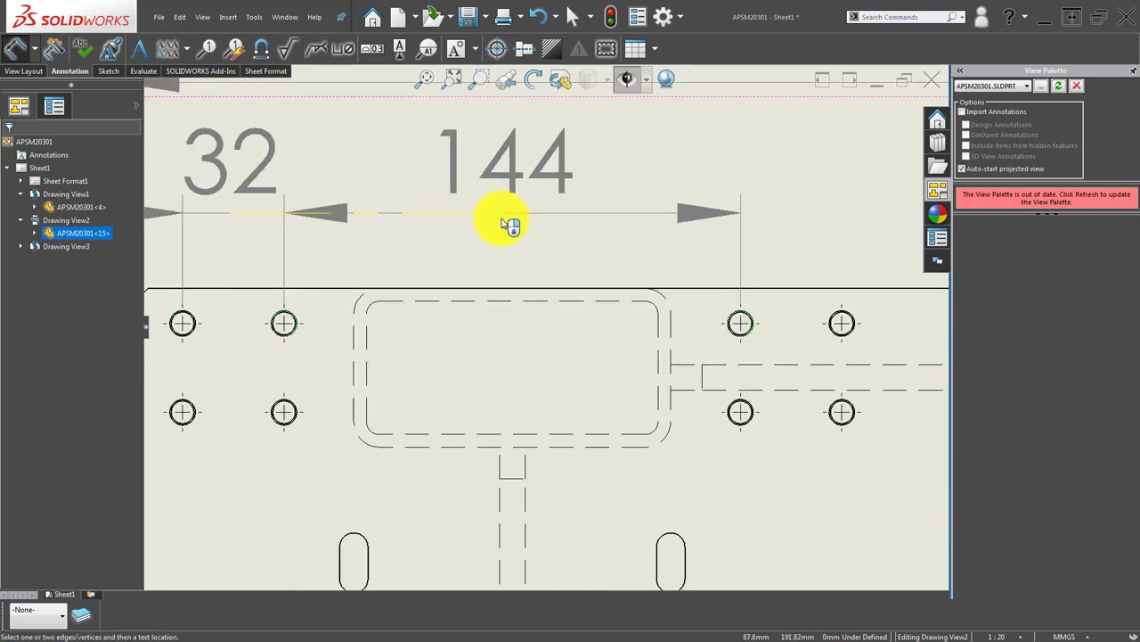
pyautogui.click(502, 219)
pyautogui.click(800, 242)
# Add the second 32 spacing dimension to the far-right hole column.
pyautogui.click(743, 320)
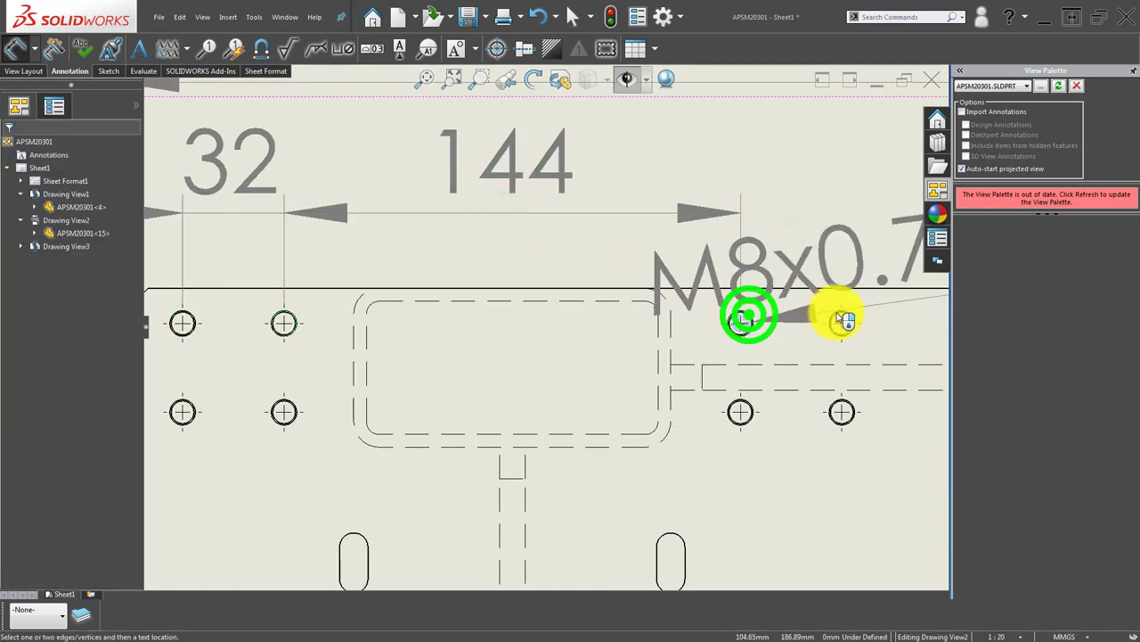
pyautogui.click(838, 319)
pyautogui.click(788, 227)
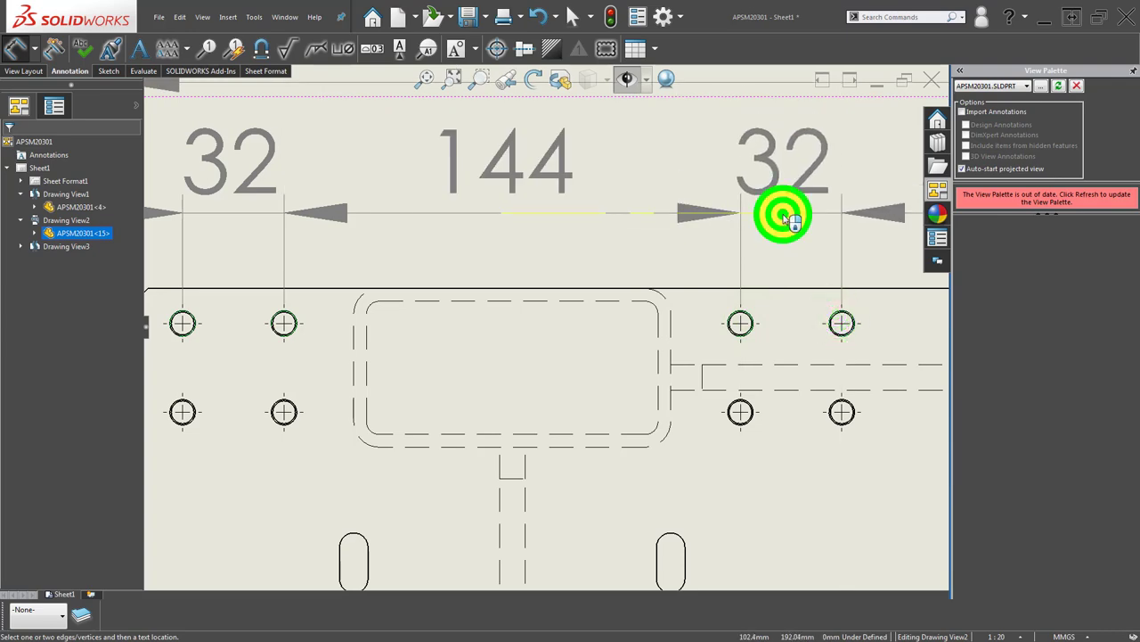
pyautogui.scroll(3, 549, 325)
pyautogui.click(339, 408)
# Dimension the upper-left hole 11 below the plate's top edge.
pyautogui.scroll(-3, 415, 326)
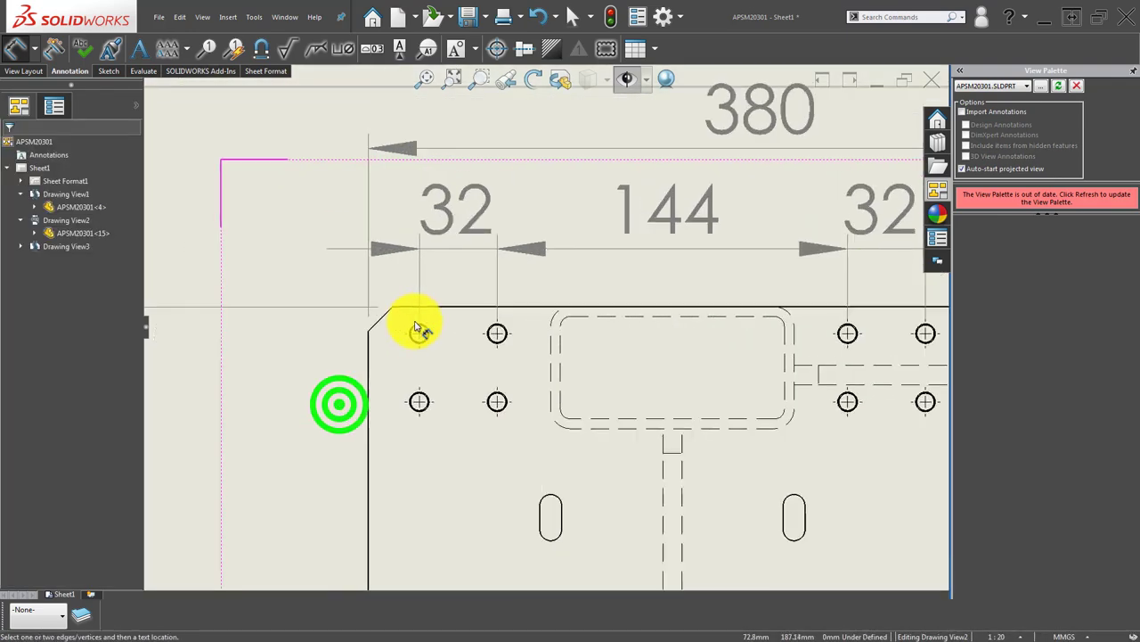
pyautogui.scroll(-3, 459, 338)
pyautogui.click(459, 328)
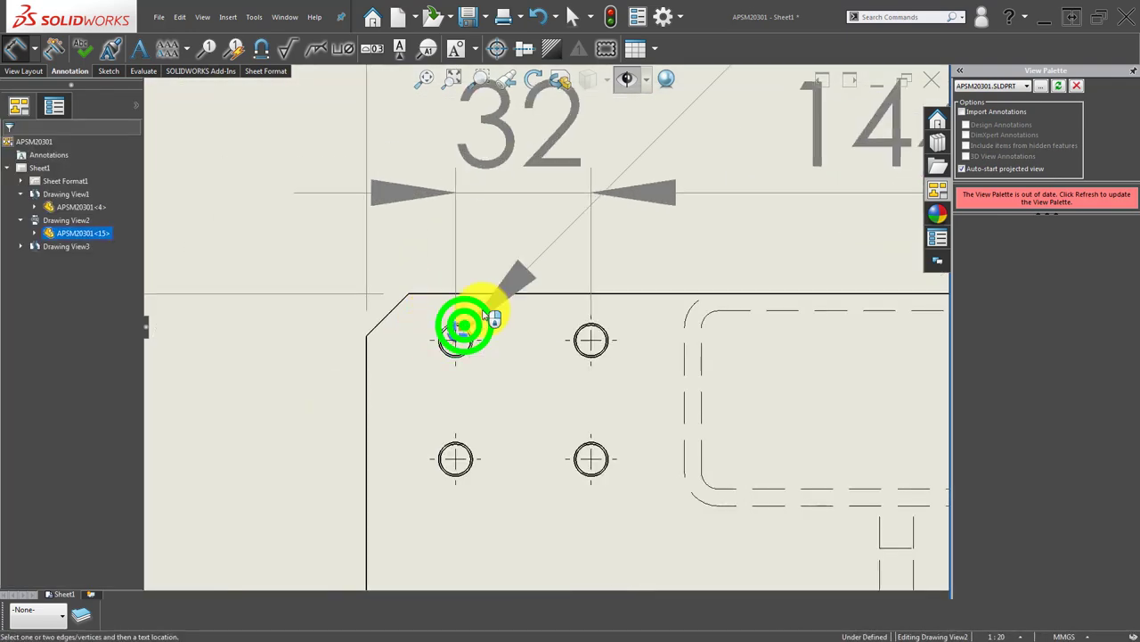
pyautogui.click(565, 294)
pyautogui.click(428, 343)
pyautogui.press('z')
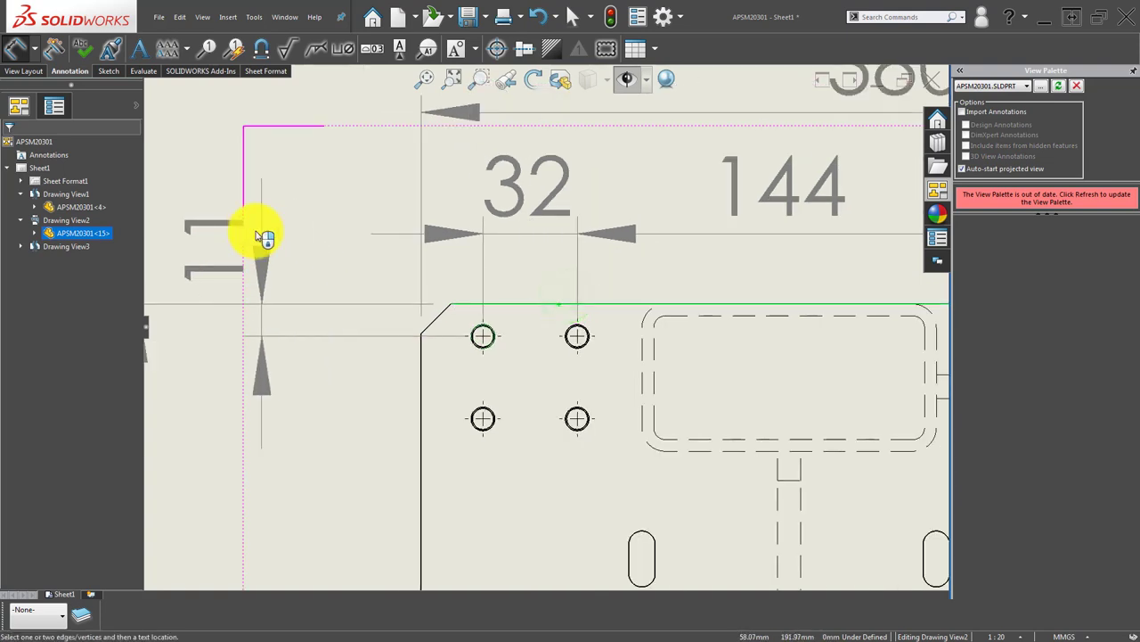
pyautogui.click(273, 204)
pyautogui.click(365, 432)
# Add the 28 vertical spacing between the left holes with arrows flipped inside.
pyautogui.scroll(-2, 499, 352)
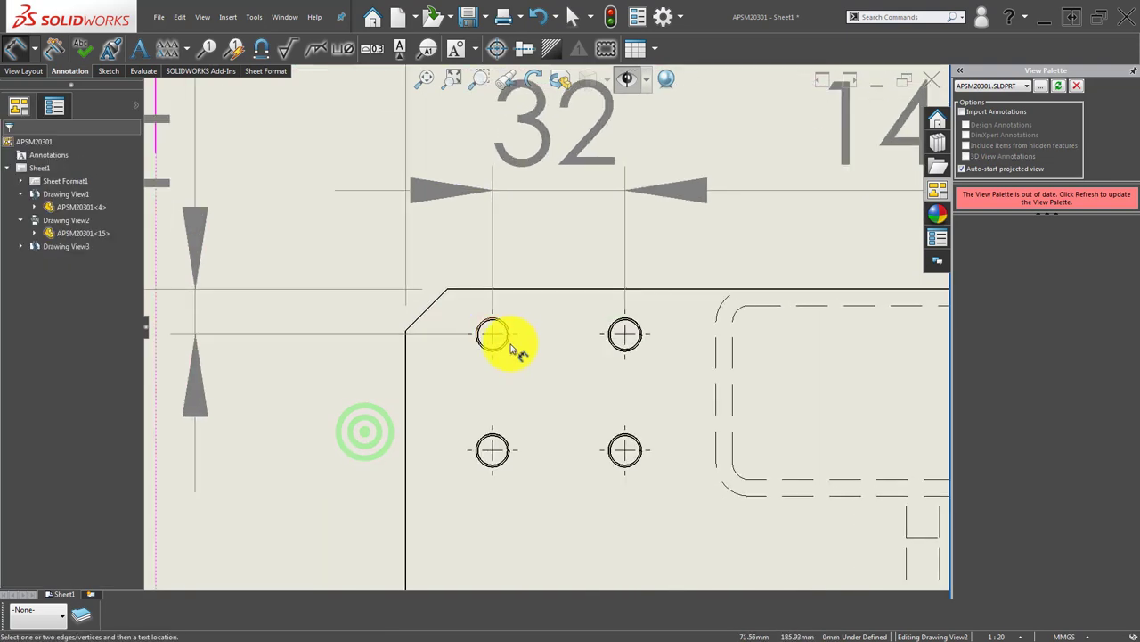
pyautogui.click(504, 339)
pyautogui.click(502, 446)
pyautogui.scroll(1, 389, 403)
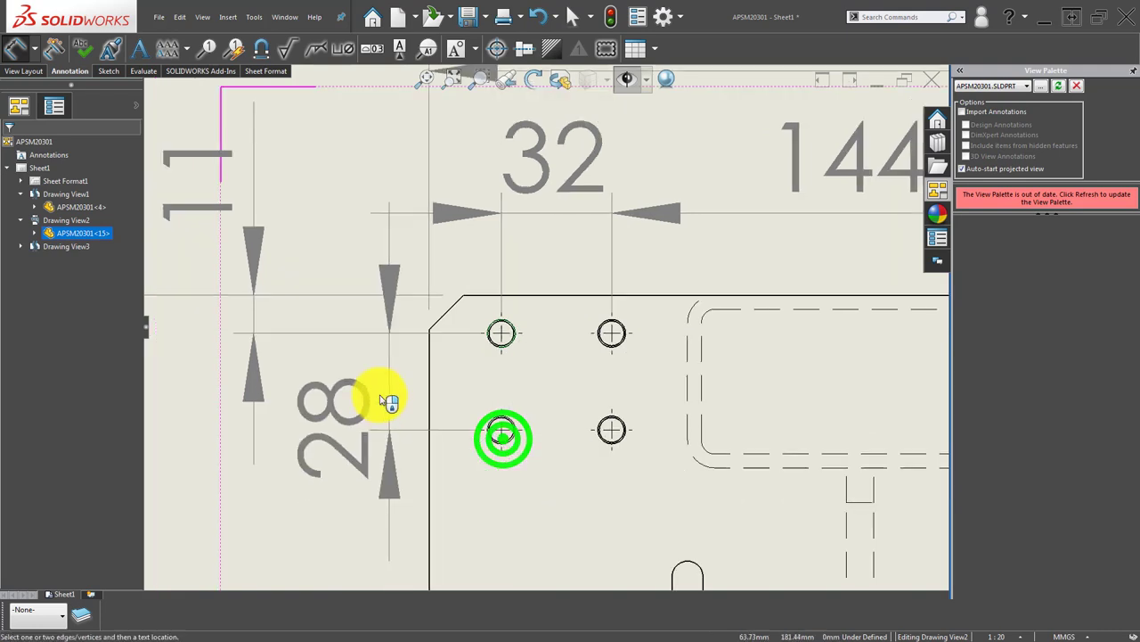
pyautogui.scroll(1, 390, 402)
pyautogui.click(302, 373)
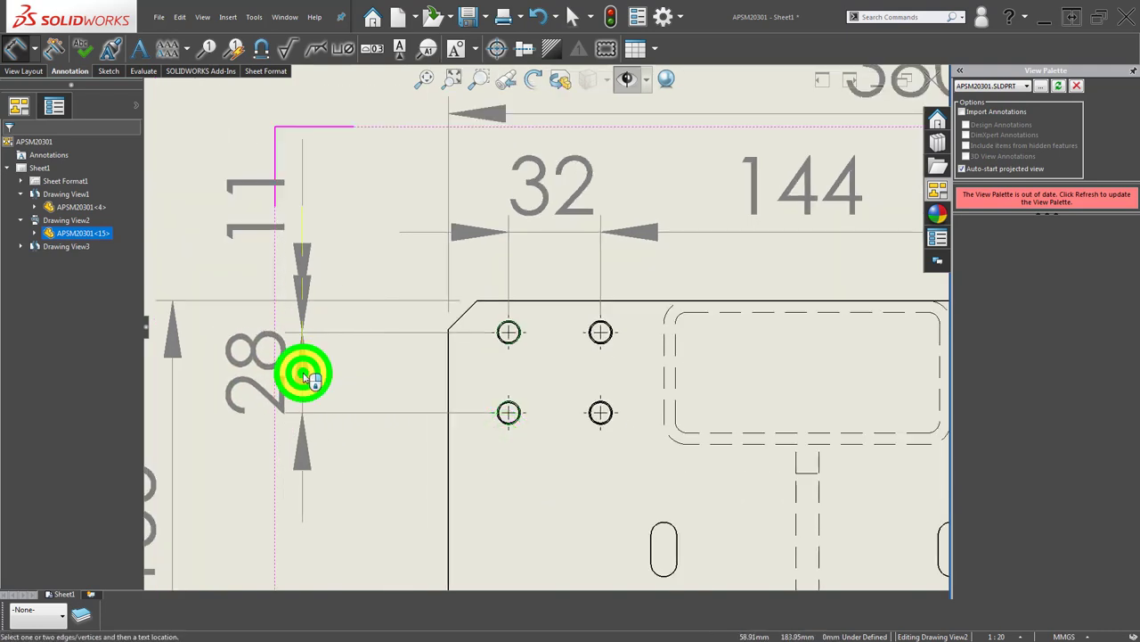
pyautogui.click(303, 470)
pyautogui.click(302, 392)
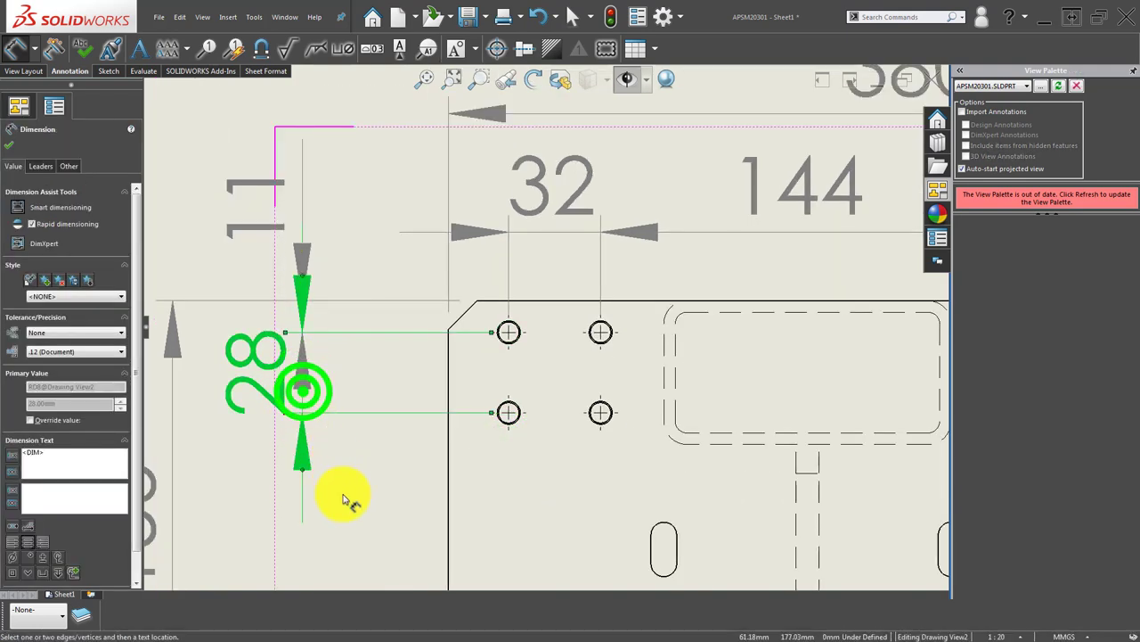
pyautogui.click(338, 491)
# Change the 11 dimension's arrowhead style in the leader settings.
pyautogui.scroll(1, 338, 491)
pyautogui.scroll(1, 338, 491)
pyautogui.click(377, 255)
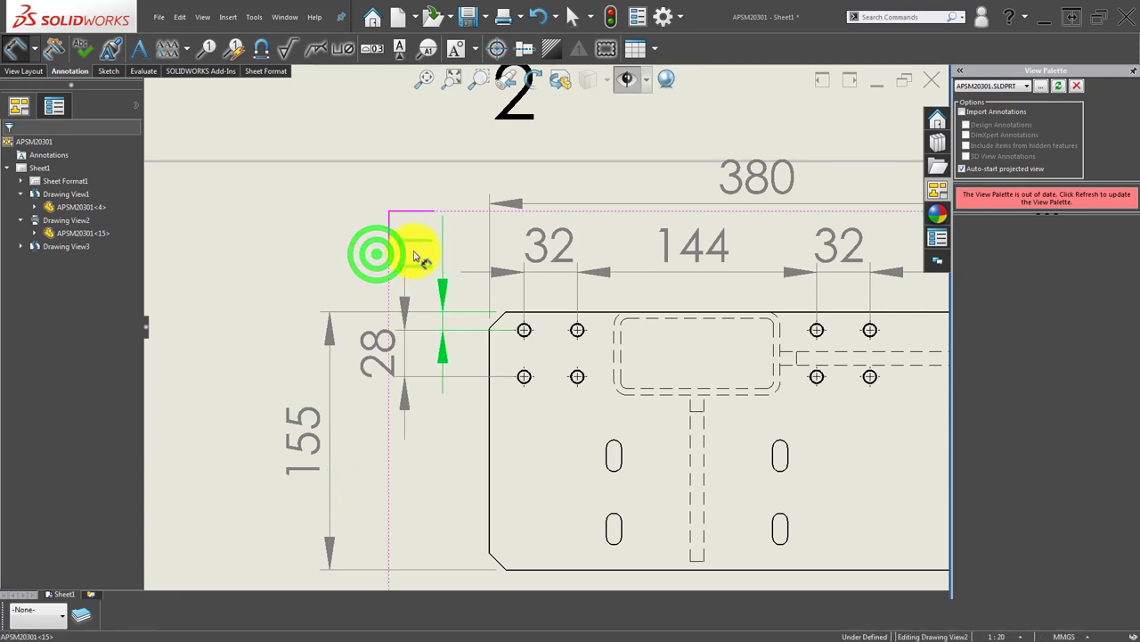
pyautogui.click(40, 169)
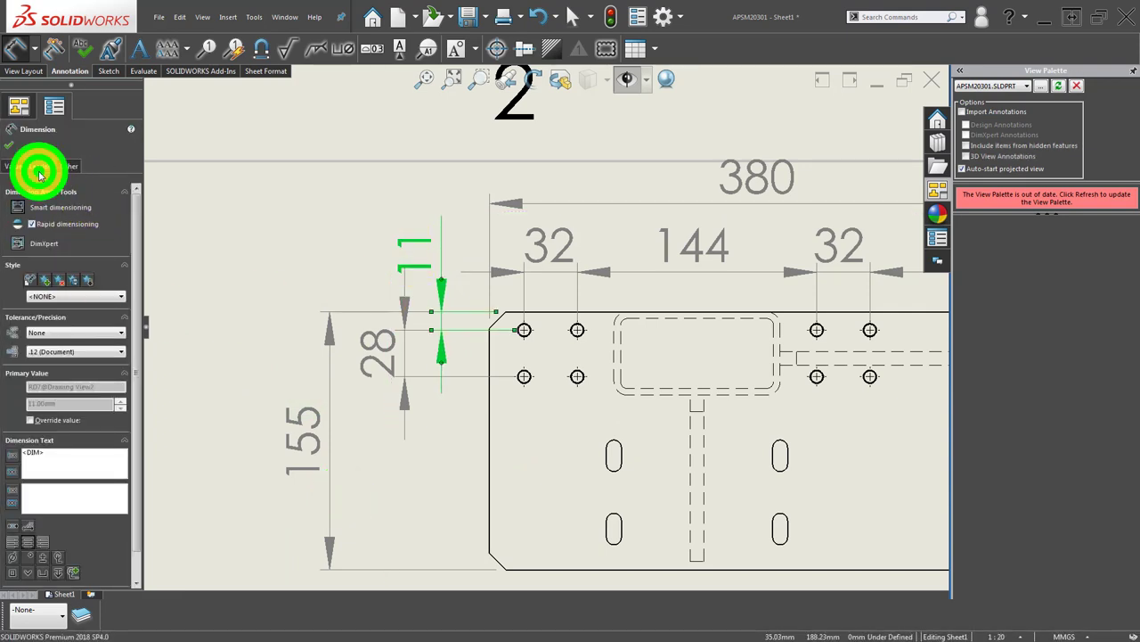
pyautogui.click(56, 225)
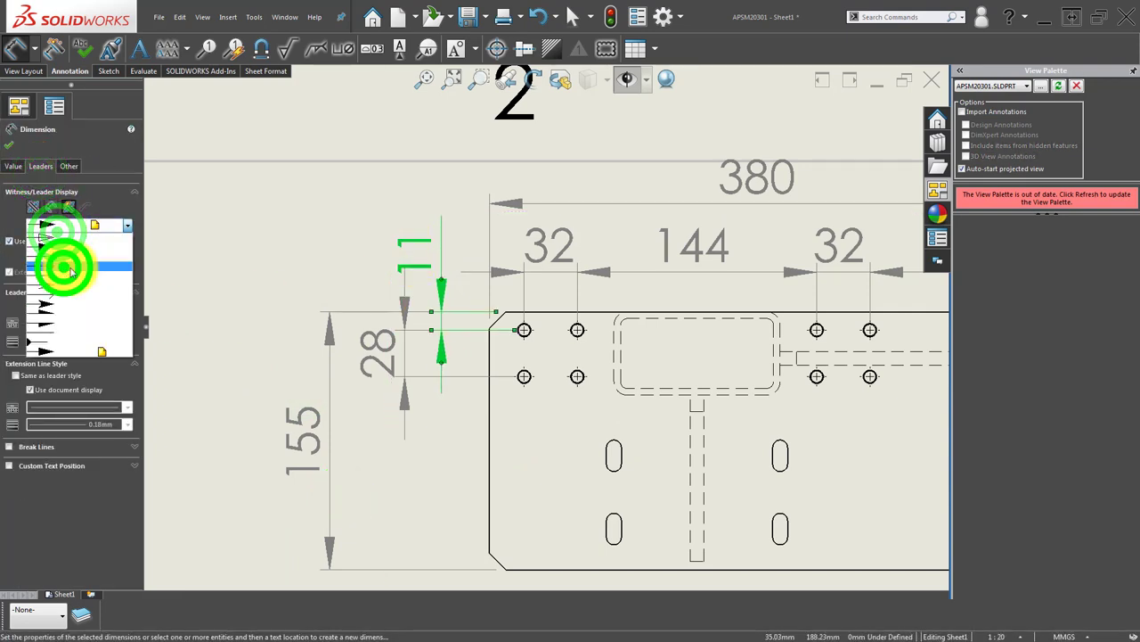
pyautogui.click(72, 270)
pyautogui.click(299, 230)
# Restyle the 28 dimension's arrowheads and align it with the 11.
pyautogui.moveTo(386, 362); pyautogui.dragTo(426, 361)
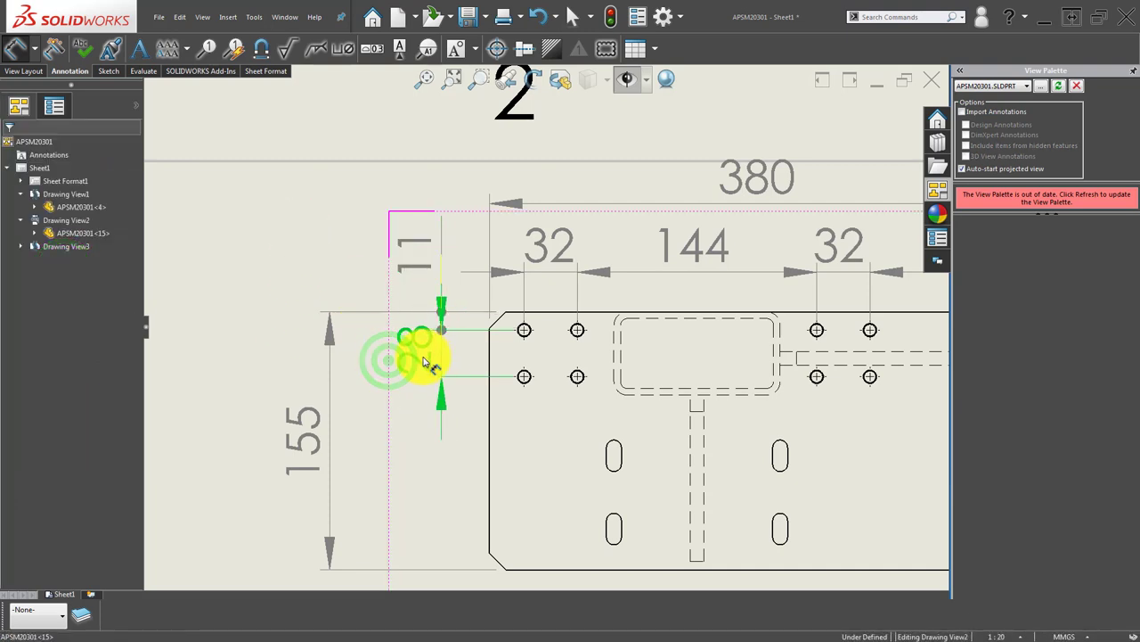
pyautogui.click(41, 167)
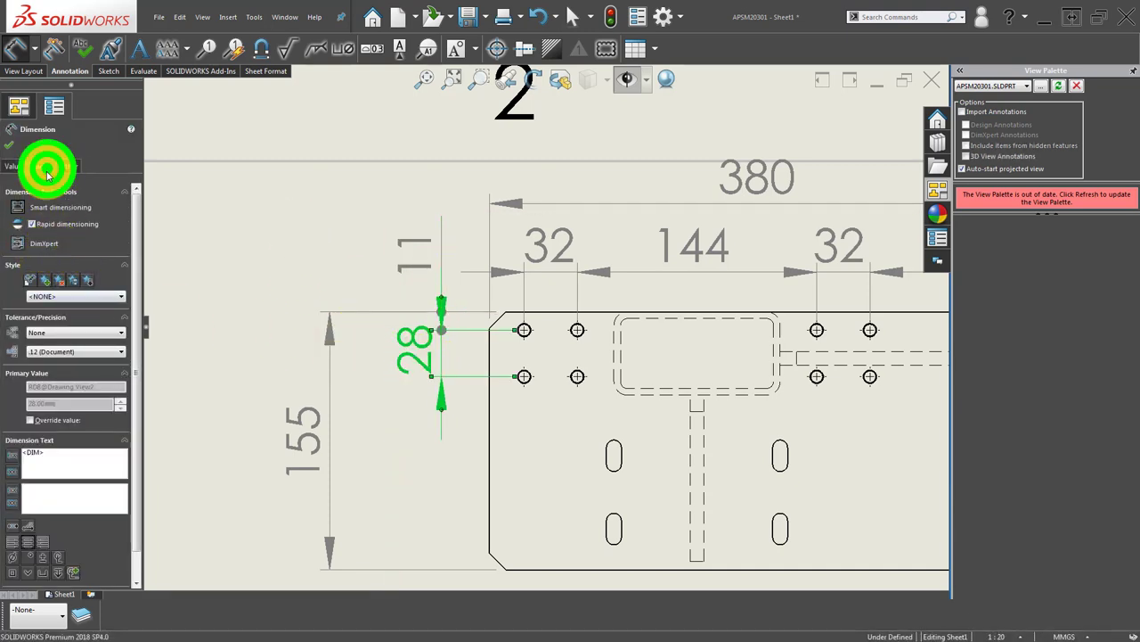
pyautogui.click(72, 227)
pyautogui.click(71, 257)
pyautogui.click(374, 441)
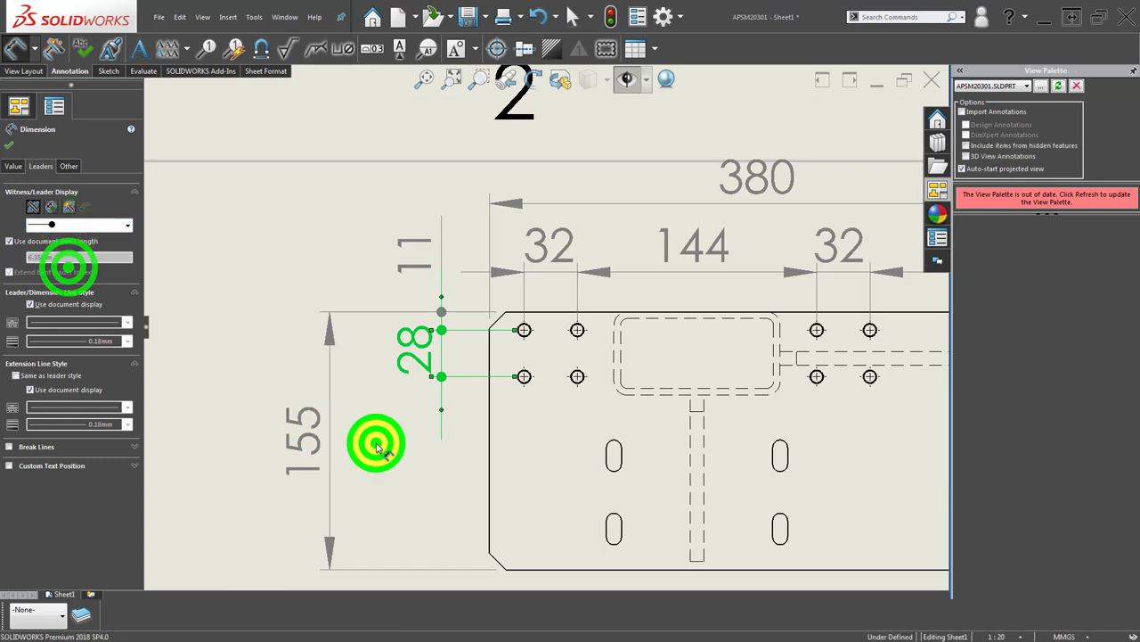
pyautogui.moveTo(373, 347); pyautogui.dragTo(401, 349)
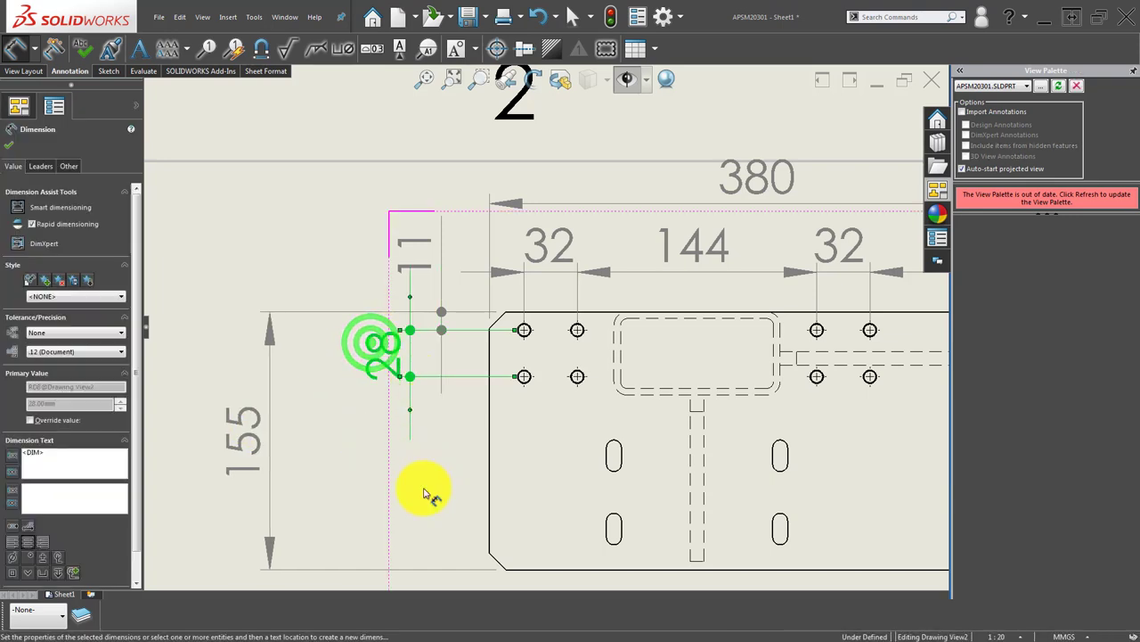
pyautogui.click(331, 211)
# Move the 155 height dimension closer to the plate.
pyautogui.click(421, 249)
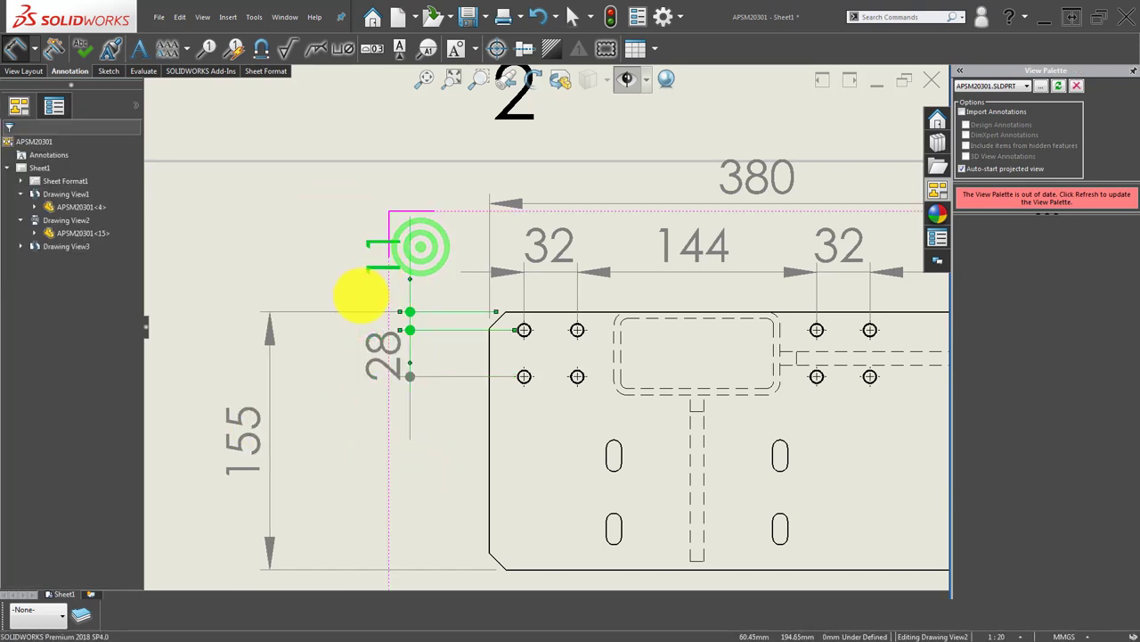
pyautogui.click(285, 247)
pyautogui.moveTo(251, 440); pyautogui.dragTo(316, 445)
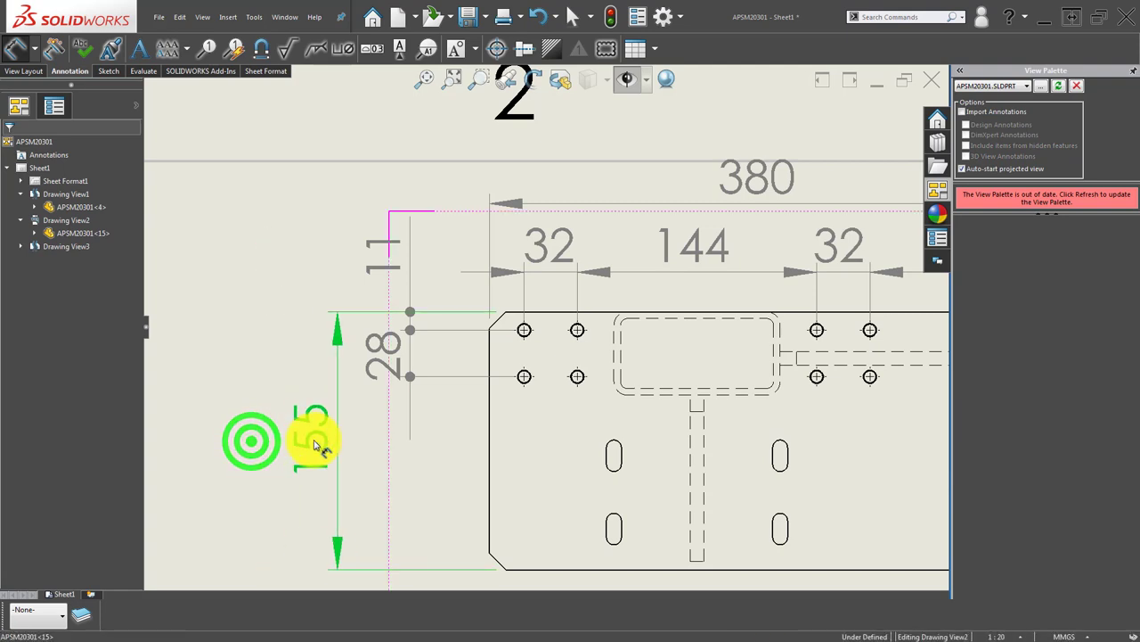
# Dimension the first hole column 21 from the plate's left edge.
pyautogui.click(234, 332)
pyautogui.scroll(3, 427, 352)
pyautogui.scroll(2, 472, 356)
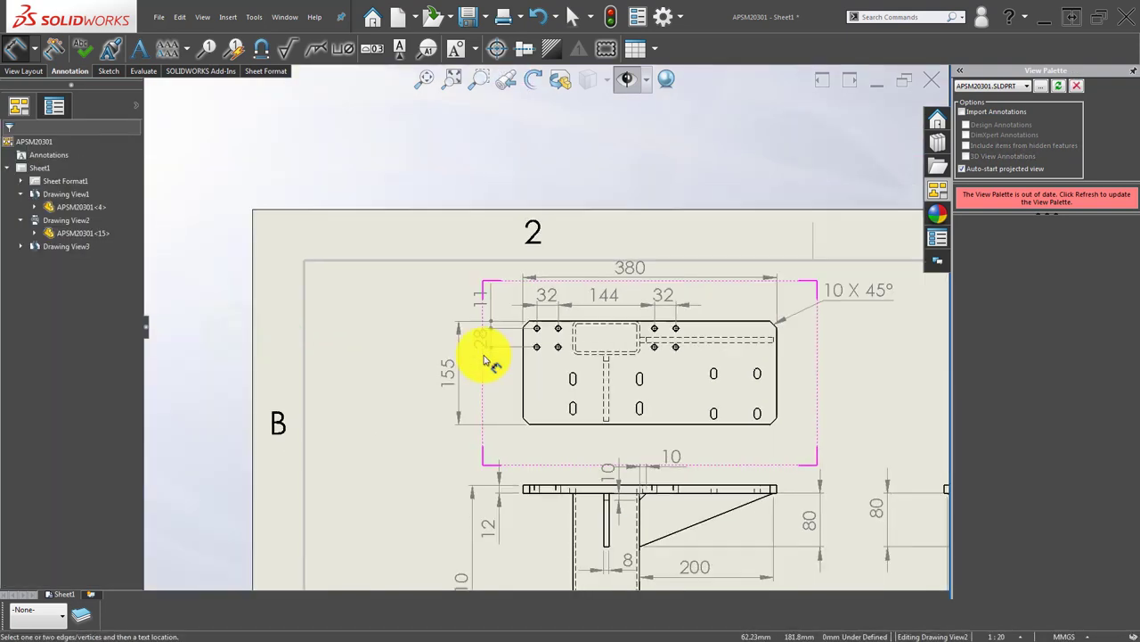
pyautogui.scroll(-2, 601, 374)
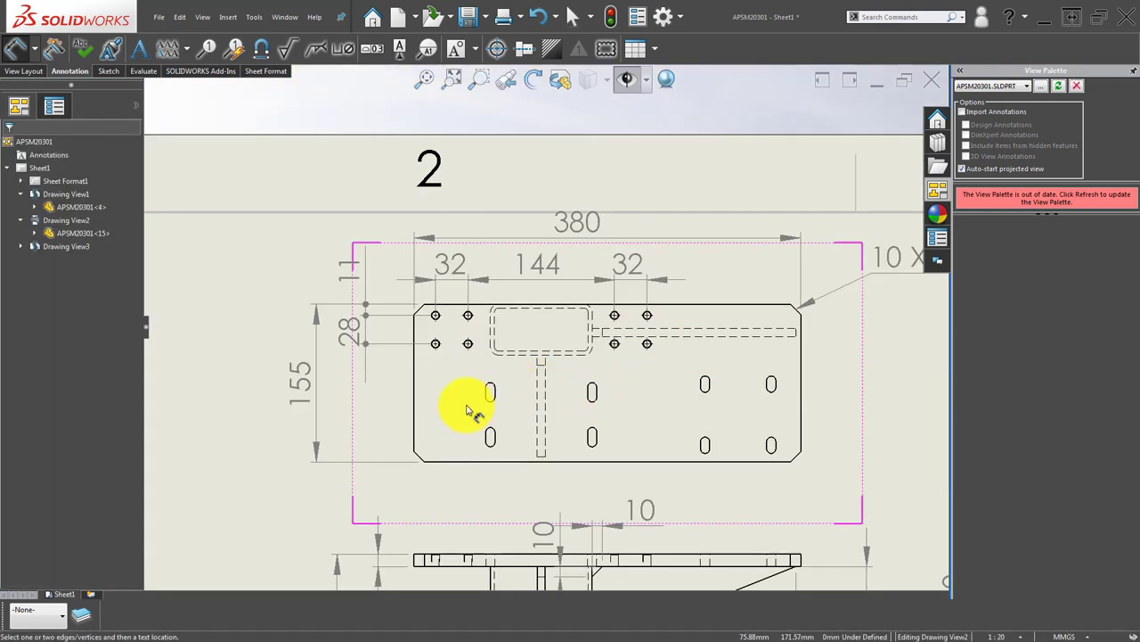
pyautogui.scroll(2, 534, 357)
pyautogui.scroll(-2, 534, 357)
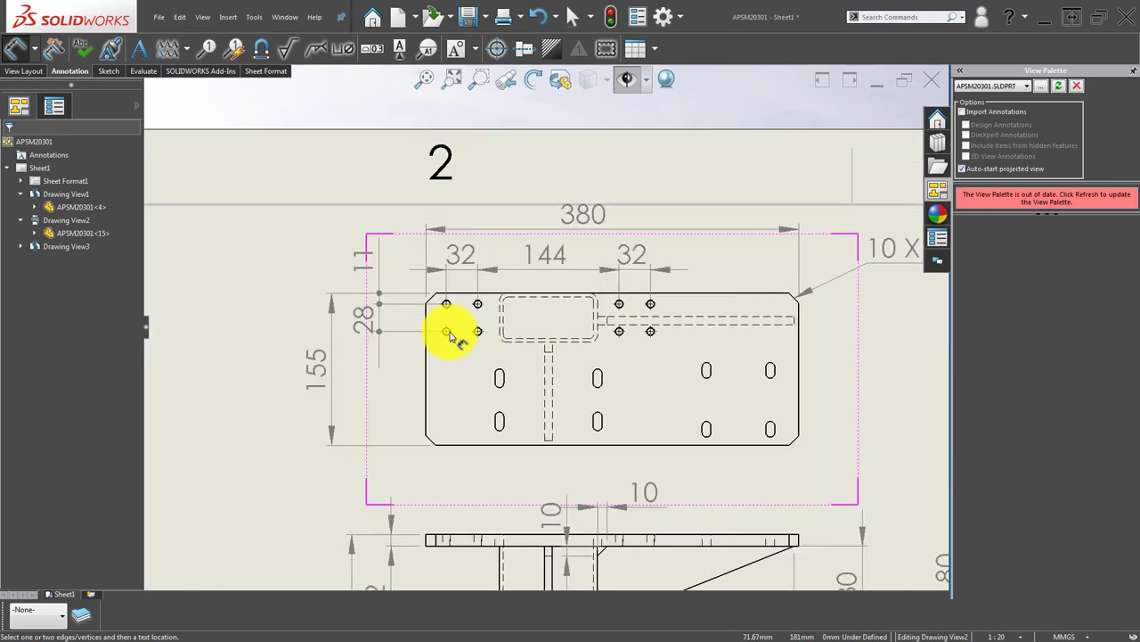
pyautogui.scroll(-2, 450, 335)
pyautogui.scroll(-4, 453, 324)
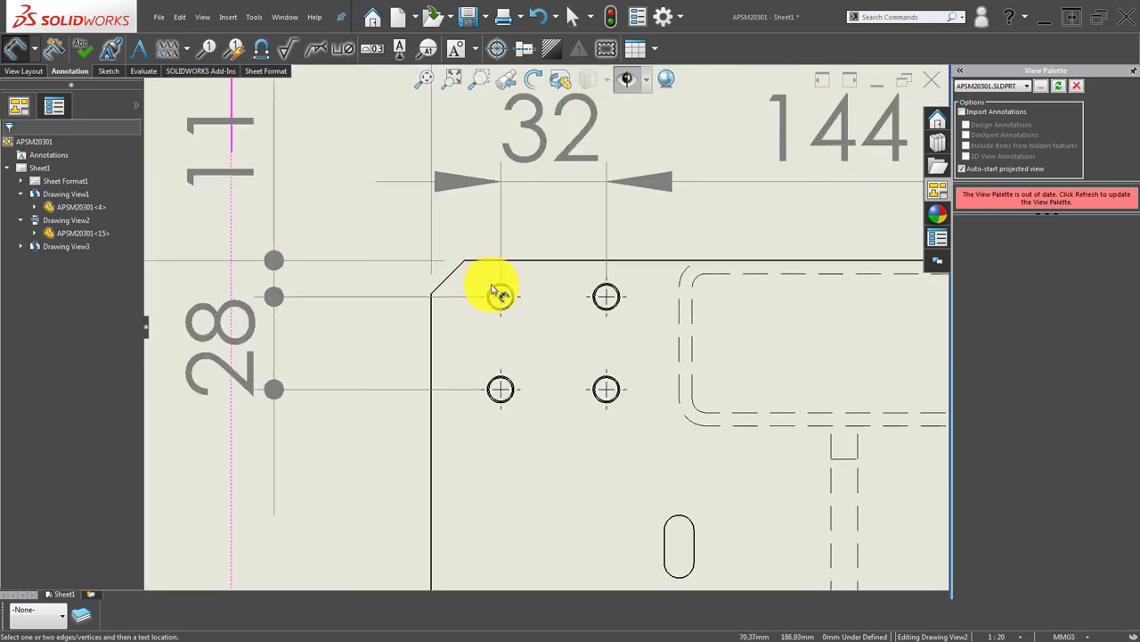
pyautogui.click(493, 287)
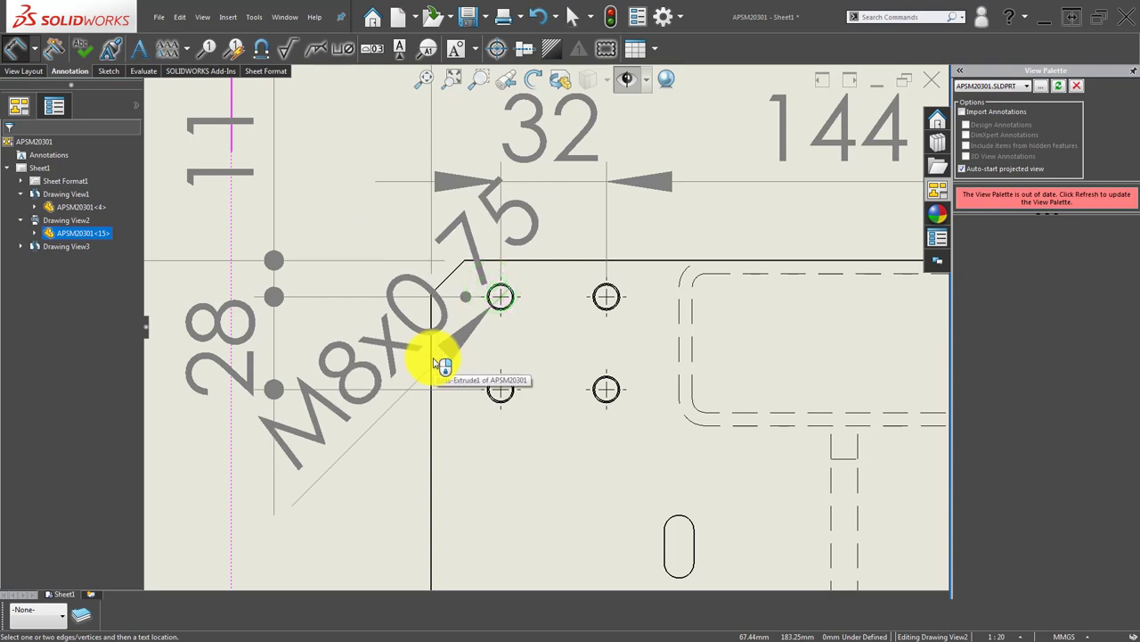
pyautogui.click(431, 361)
pyautogui.press('z')
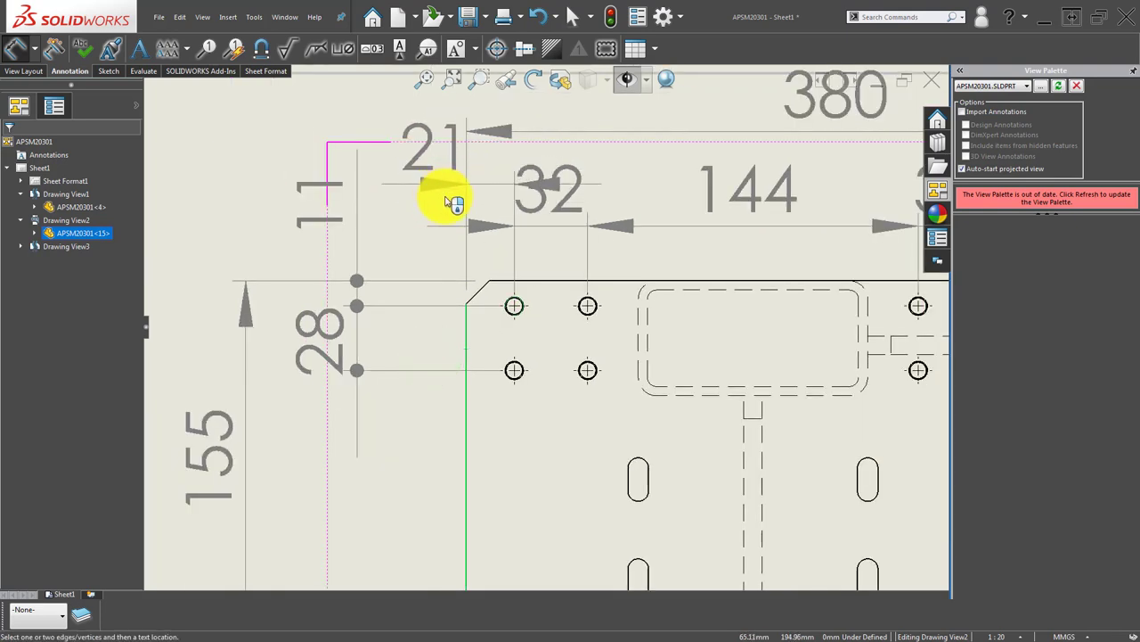
pyautogui.click(440, 198)
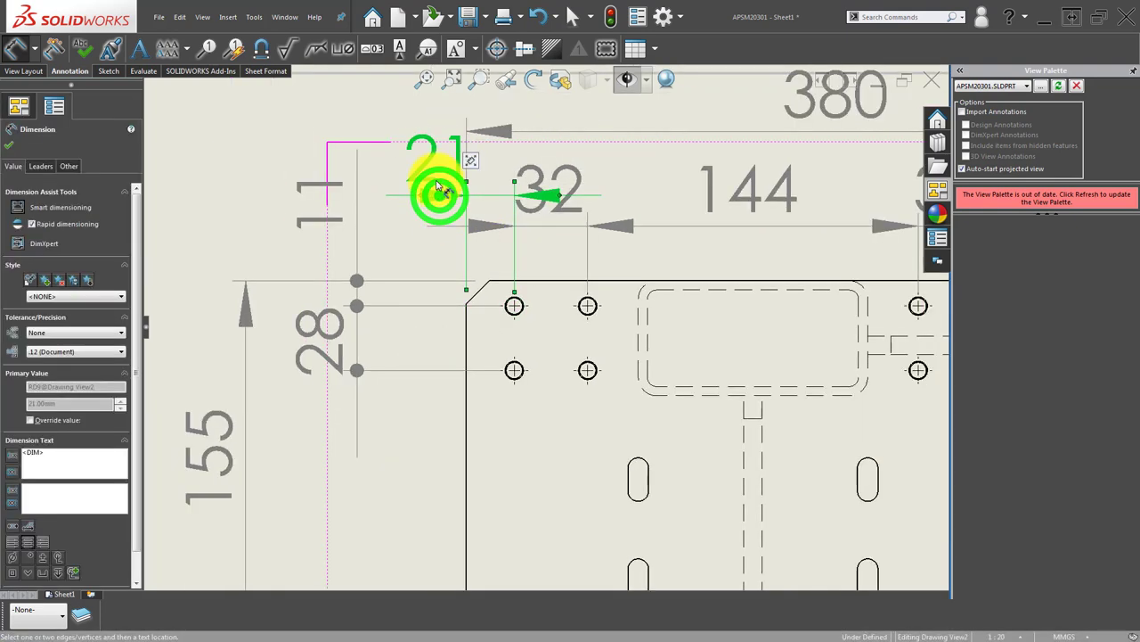
# Make the shared 21 and 32 arrowheads filled dots and reposition the 32 text.
pyautogui.click(531, 179)
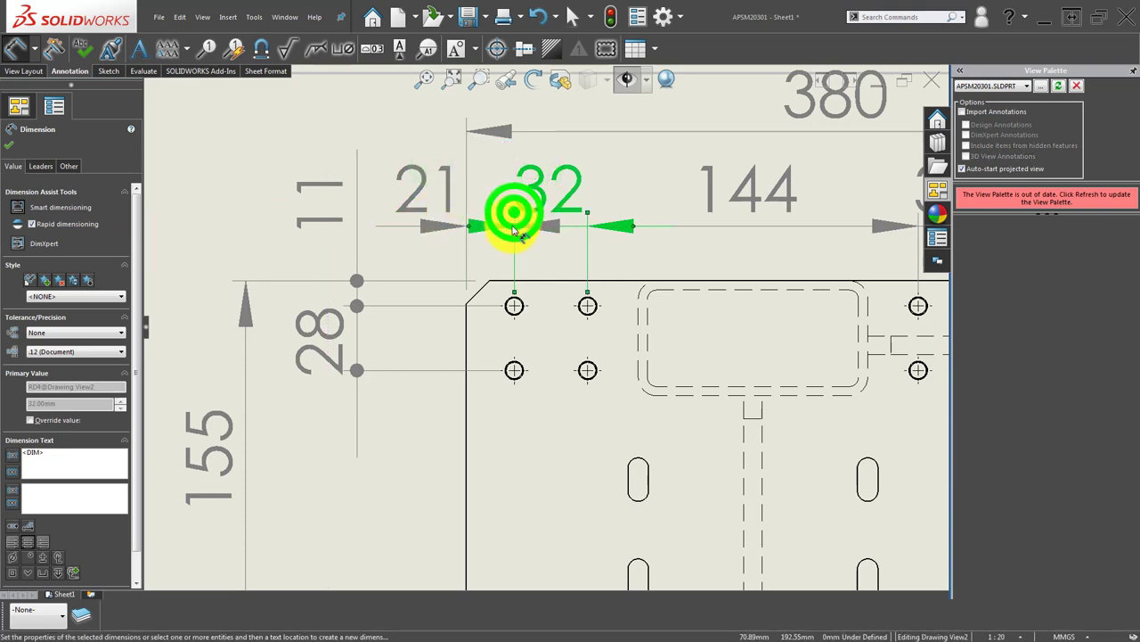
pyautogui.click(472, 230)
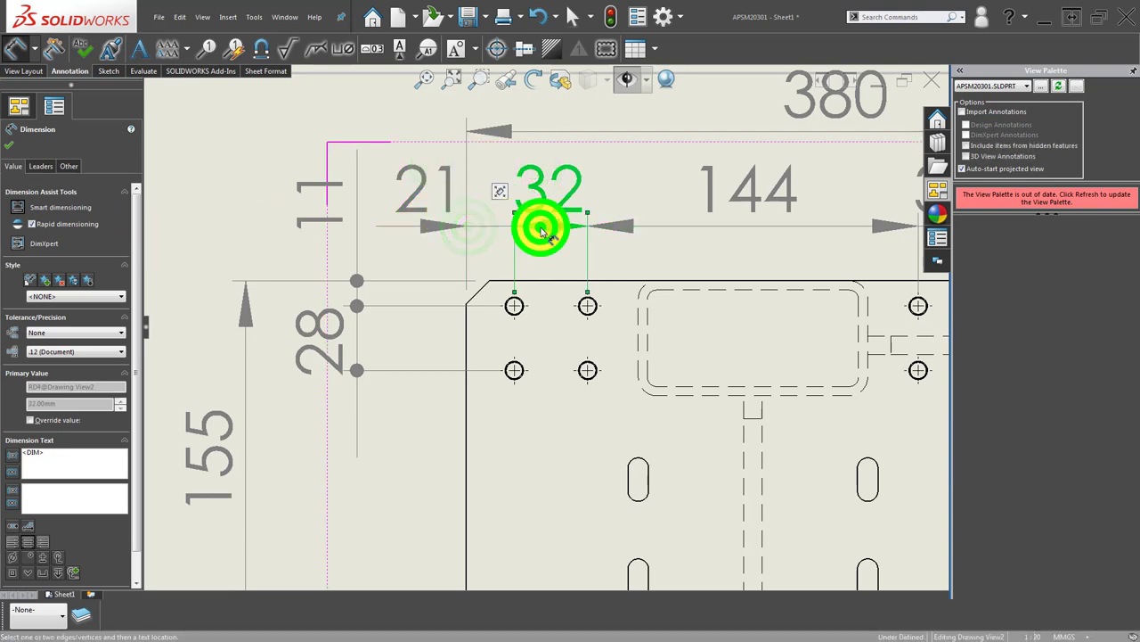
pyautogui.click(530, 183)
pyautogui.keyDown('ctrl'); pyautogui.click(448, 191); pyautogui.keyUp('ctrl')
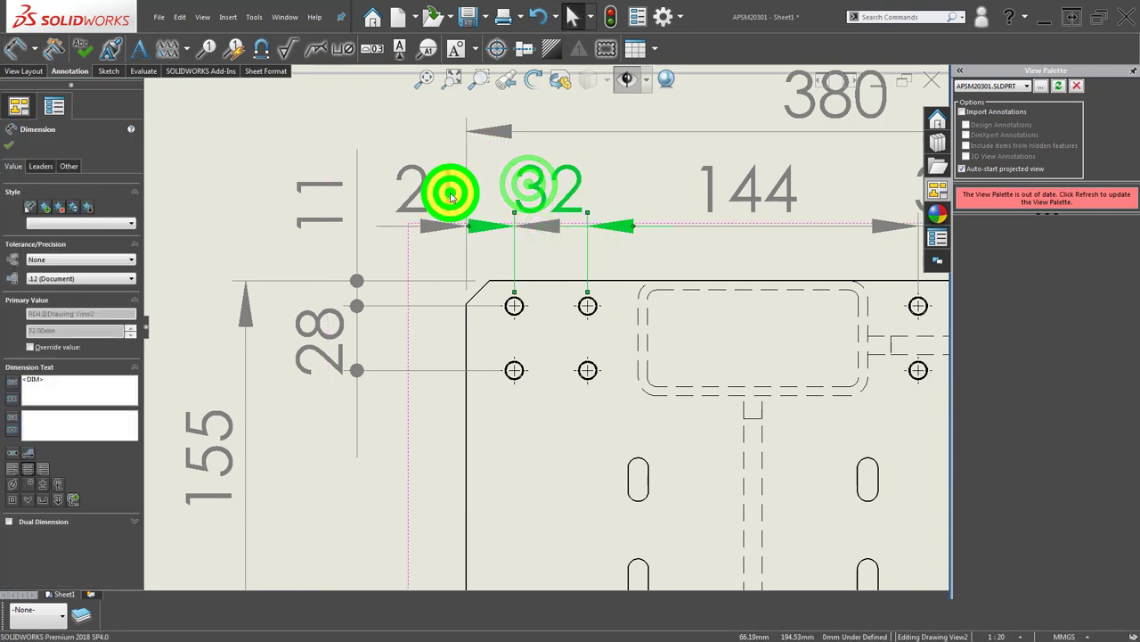
pyautogui.click(41, 166)
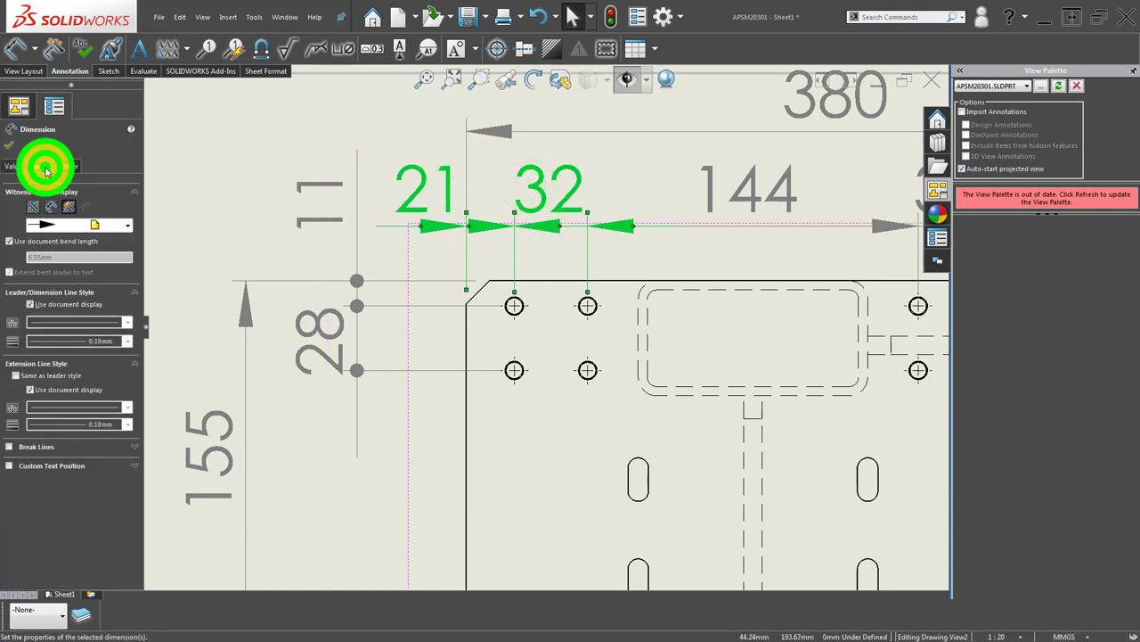
pyautogui.click(67, 228)
pyautogui.click(69, 266)
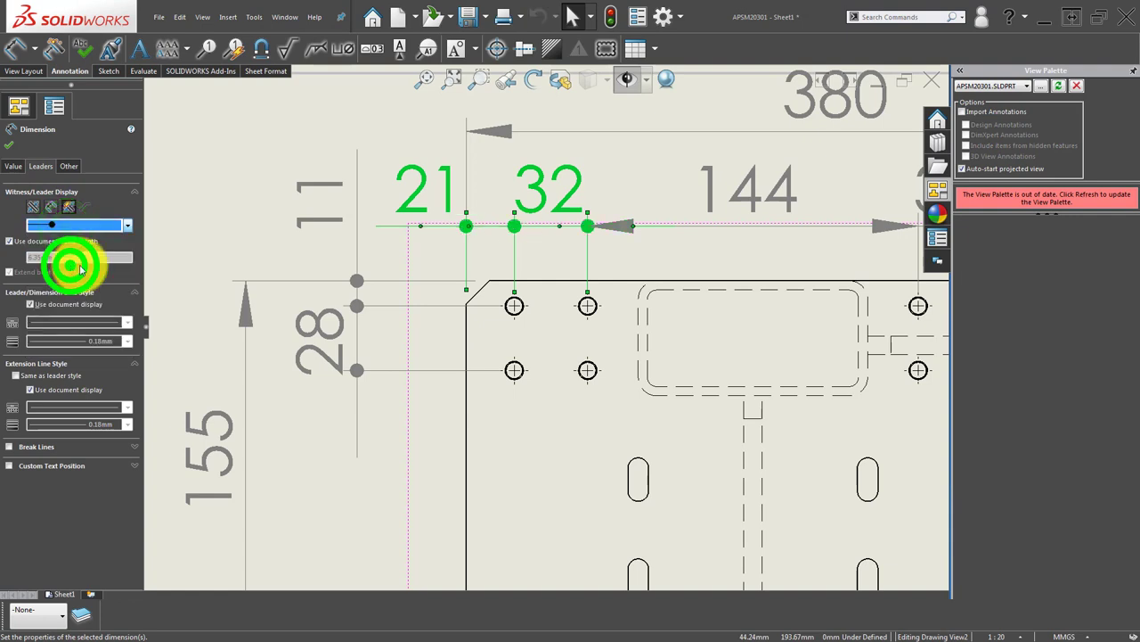
pyautogui.click(258, 139)
pyautogui.moveTo(548, 190)
pyautogui.mouseDown()
pyautogui.moveTo(548, 108)
pyautogui.moveTo(541, 218)
pyautogui.mouseUp()
pyautogui.click(425, 192)
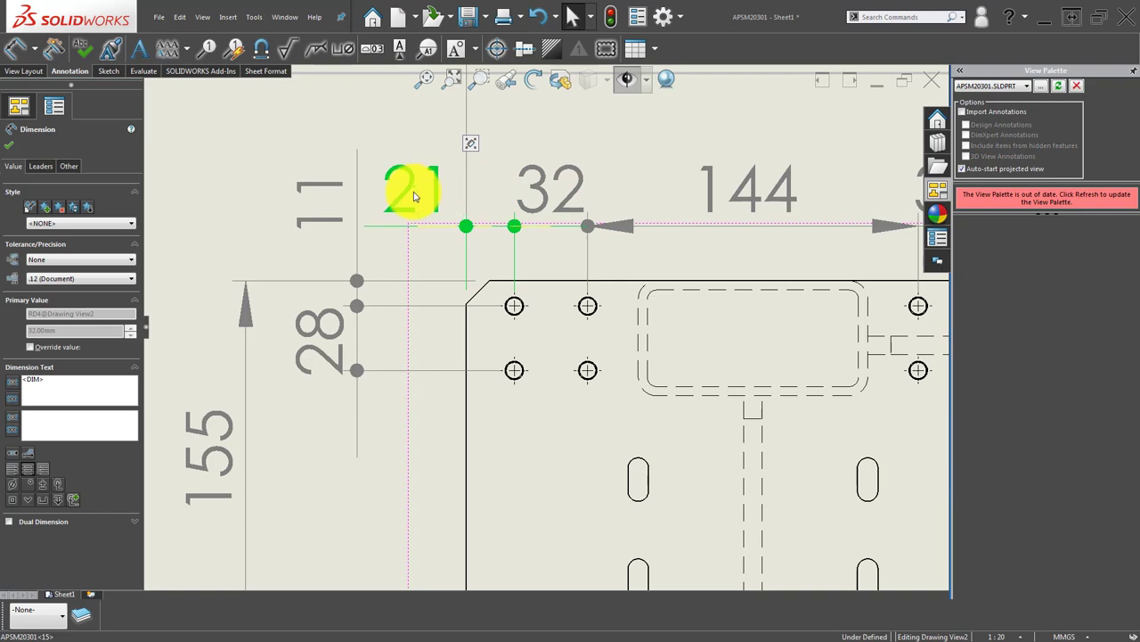
pyautogui.click(230, 196)
# Dimension the first slot 75 from the plate's left edge and 100 between slot centres.
pyautogui.scroll(2, 499, 315)
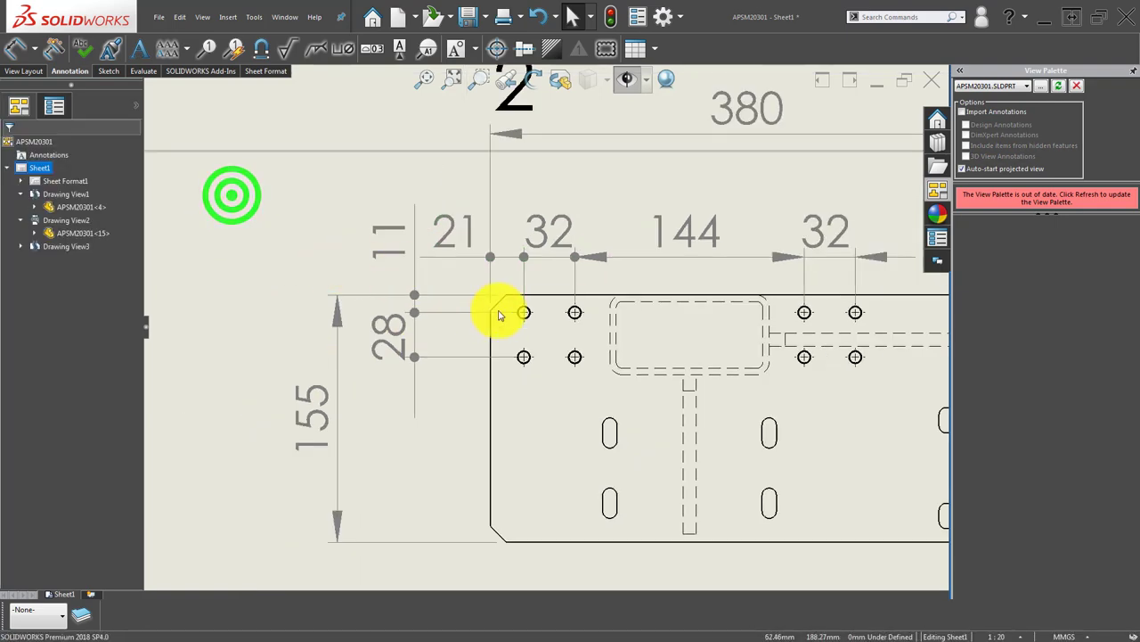
pyautogui.scroll(2, 568, 347)
pyautogui.scroll(2, 550, 392)
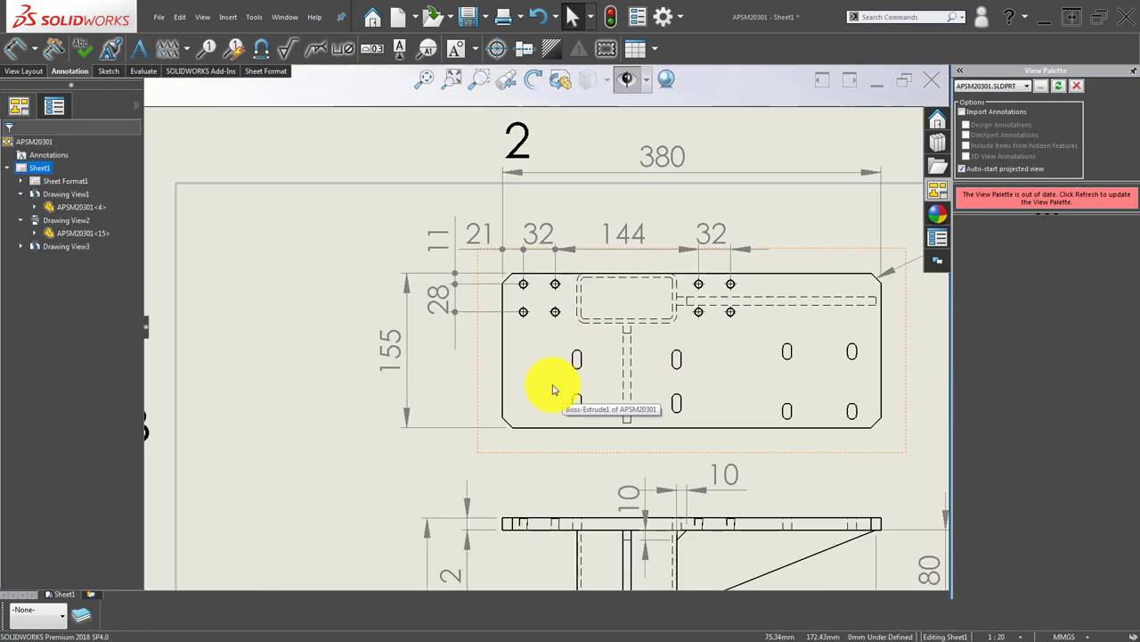
pyautogui.moveTo(283, 408); pyautogui.dragTo(458, 288, button='right')
pyautogui.scroll(-2, 560, 344)
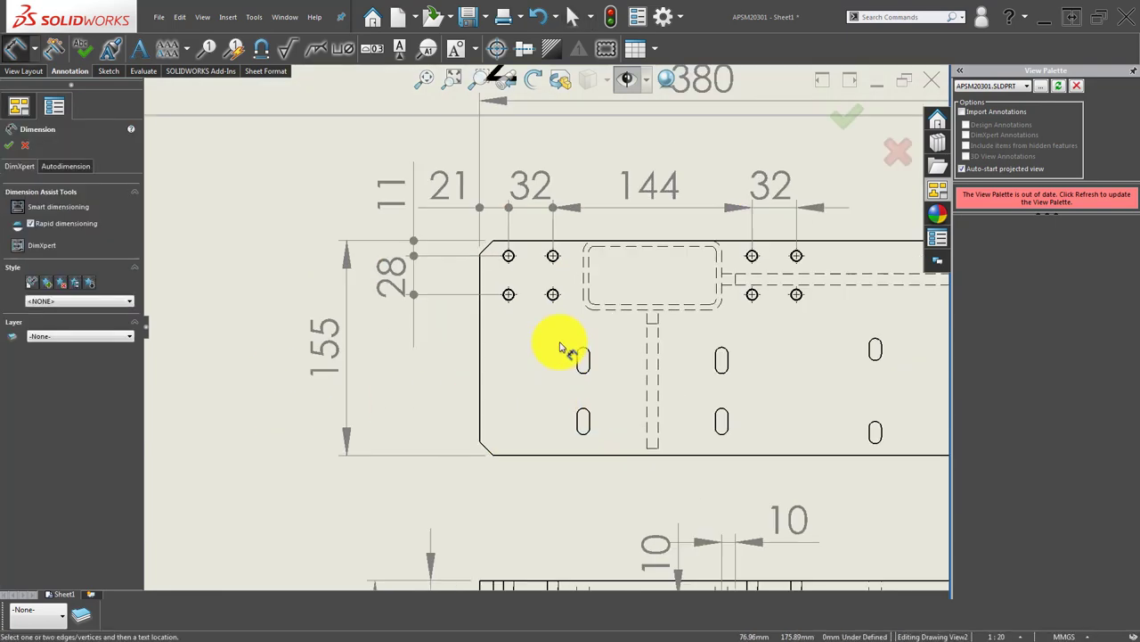
pyautogui.scroll(-2, 577, 352)
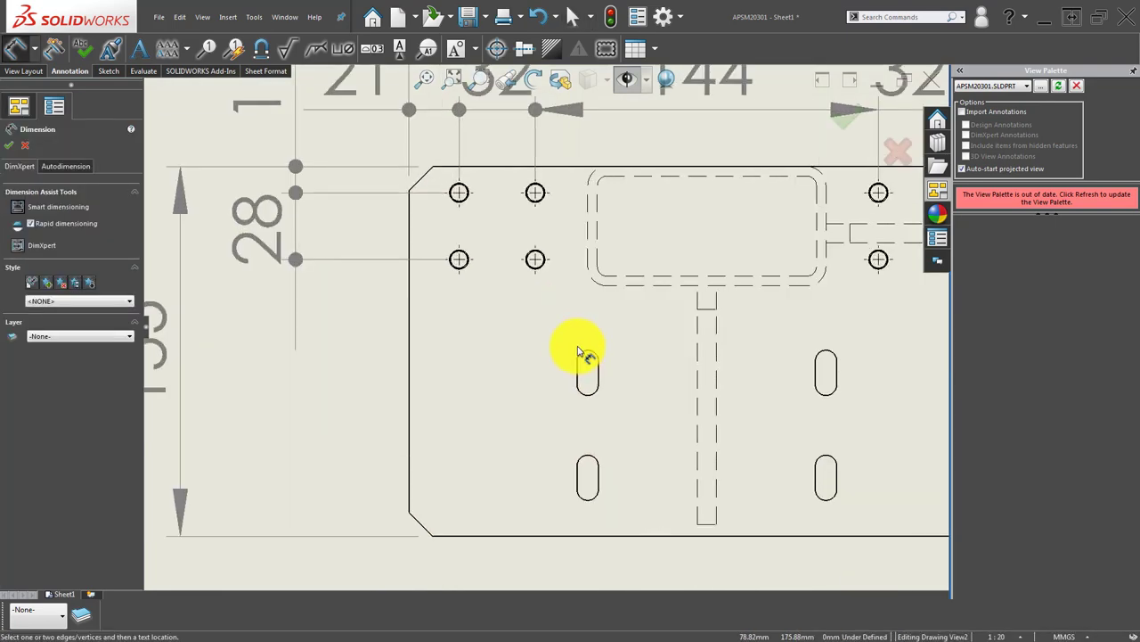
pyautogui.click(409, 328)
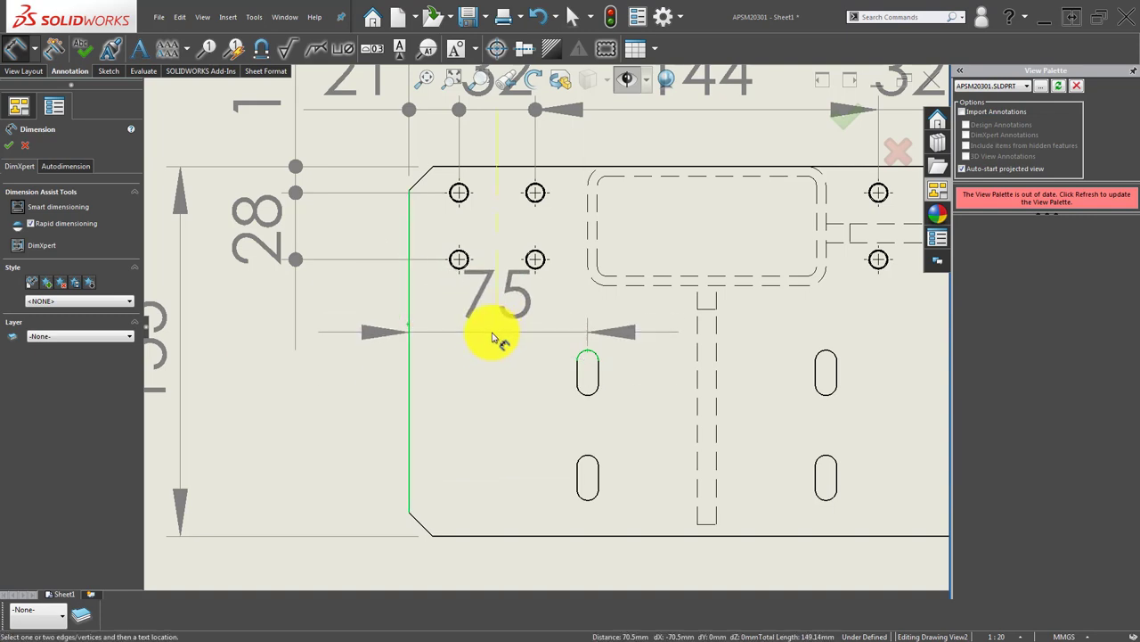
pyautogui.click(493, 339)
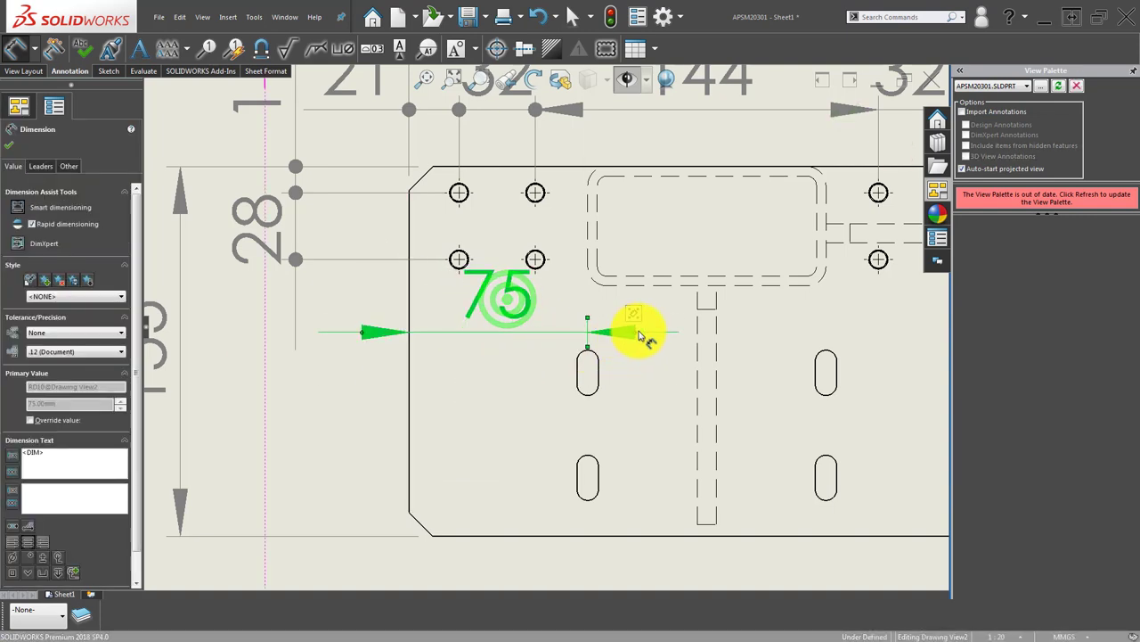
pyautogui.click(532, 385)
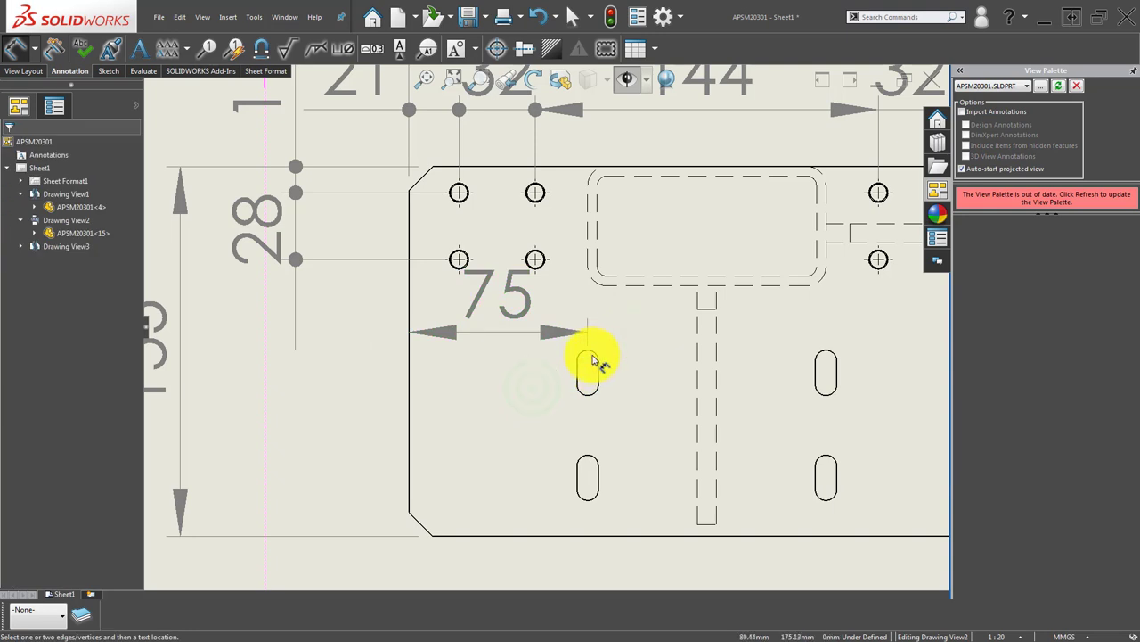
pyautogui.click(827, 353)
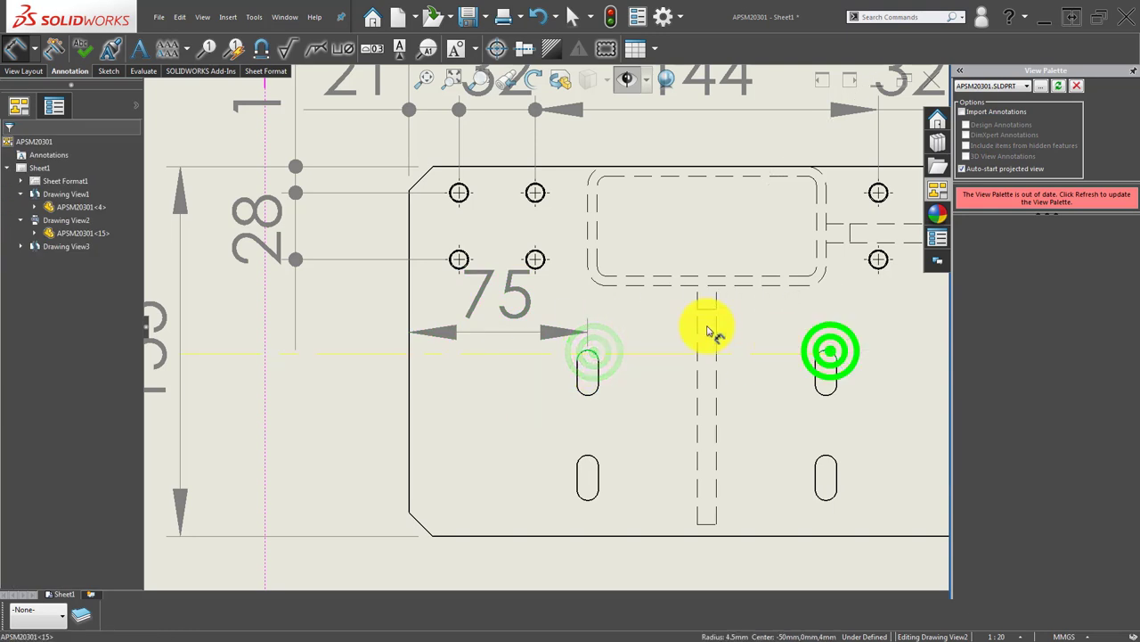
pyautogui.click(710, 338)
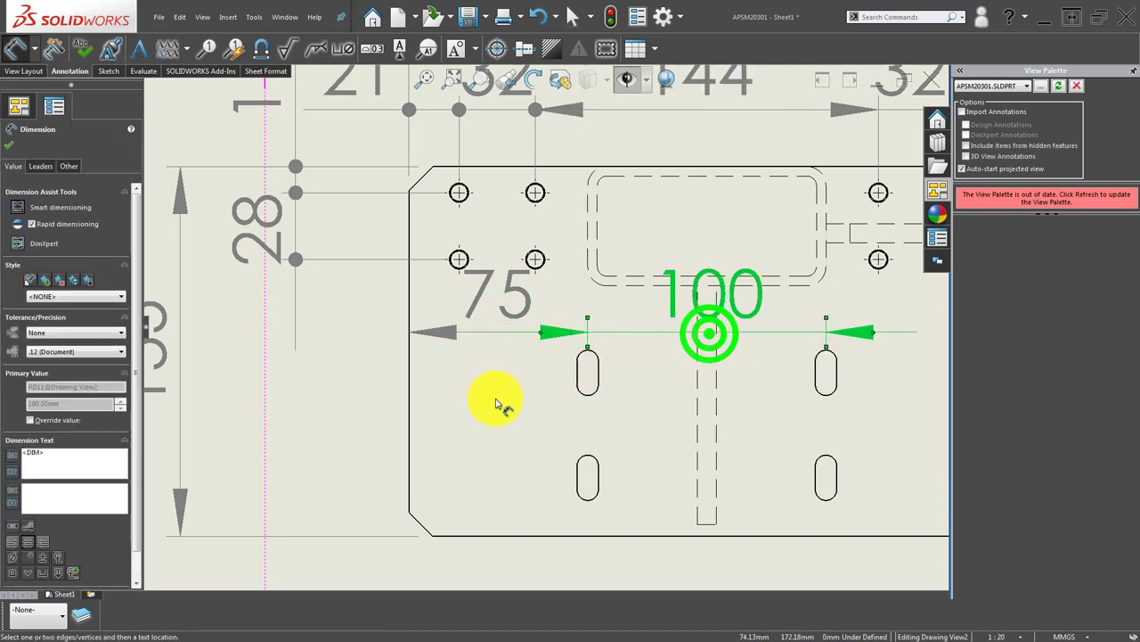
pyautogui.click(365, 383)
# Add the vertical 42.5 dimension from the slot up to the lower hole row.
pyautogui.scroll(3, 545, 374)
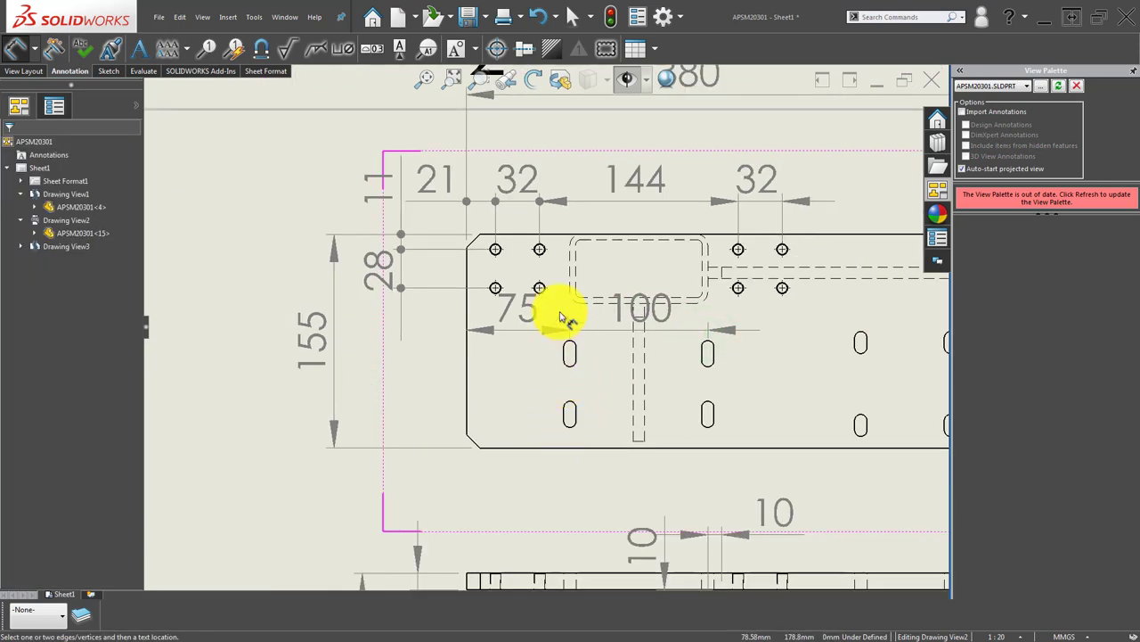
pyautogui.scroll(-2, 560, 315)
pyautogui.scroll(-2, 532, 361)
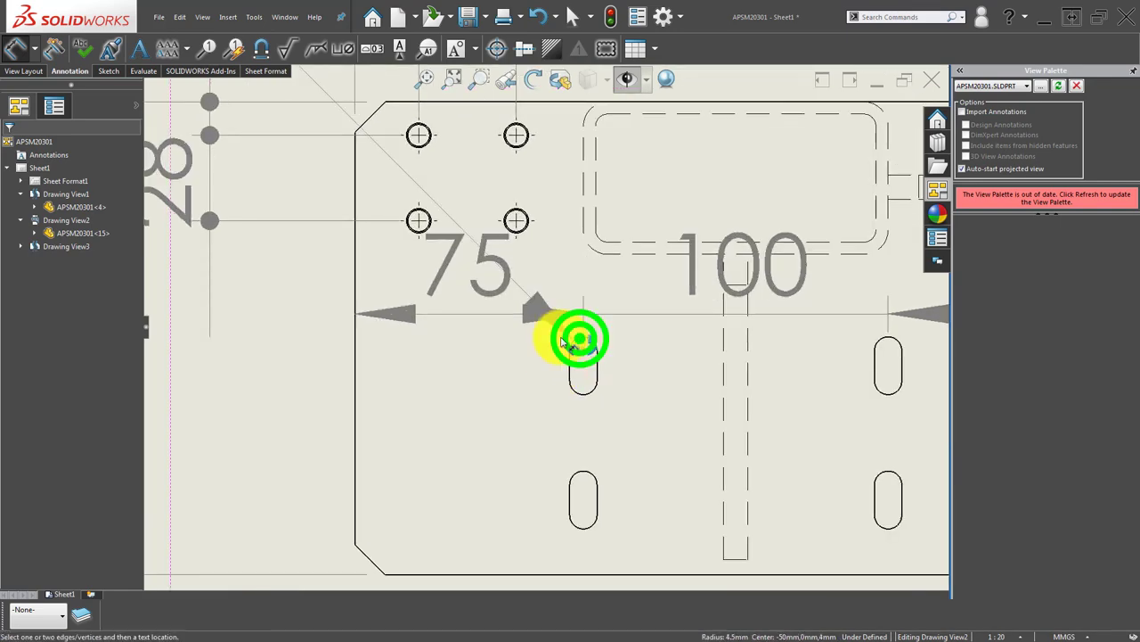
pyautogui.click(410, 214)
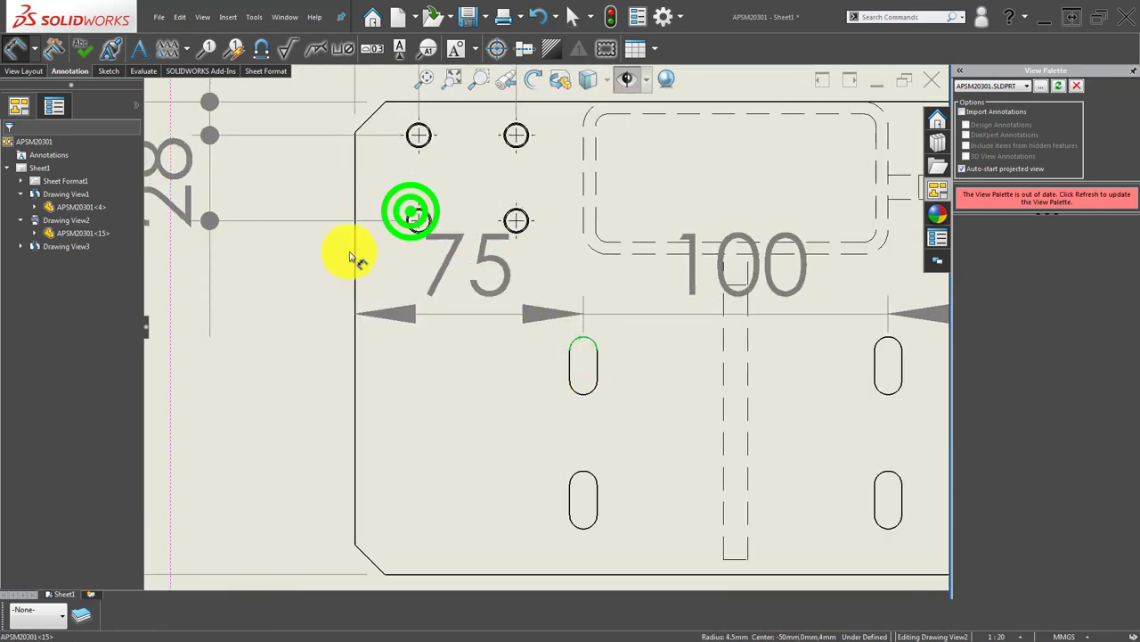
pyautogui.scroll(2, 303, 295)
pyautogui.click(316, 292)
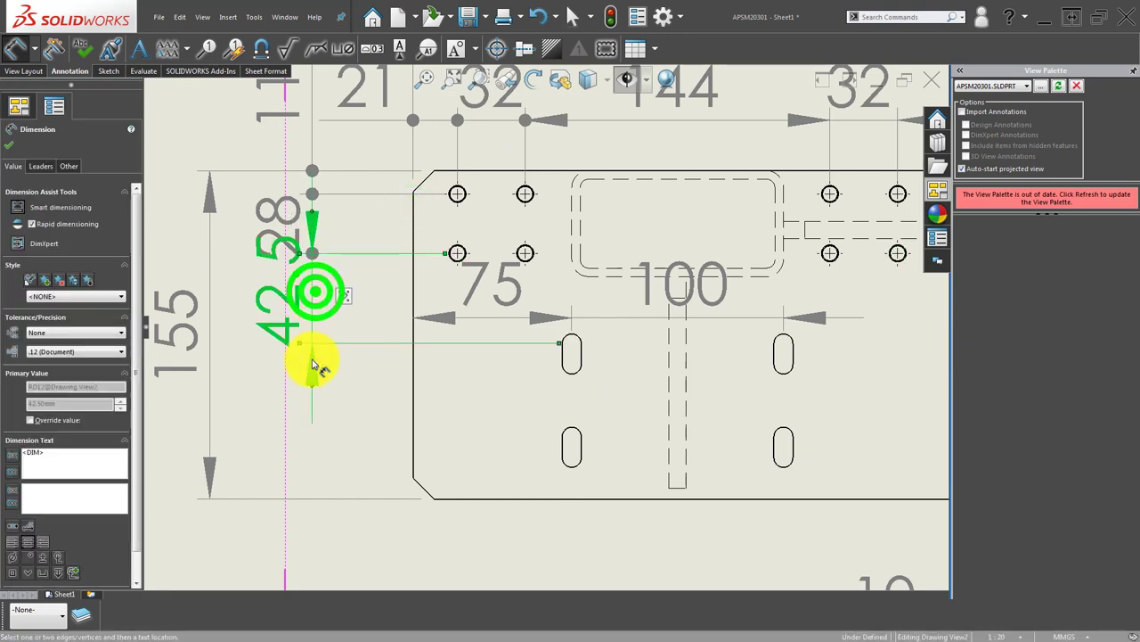
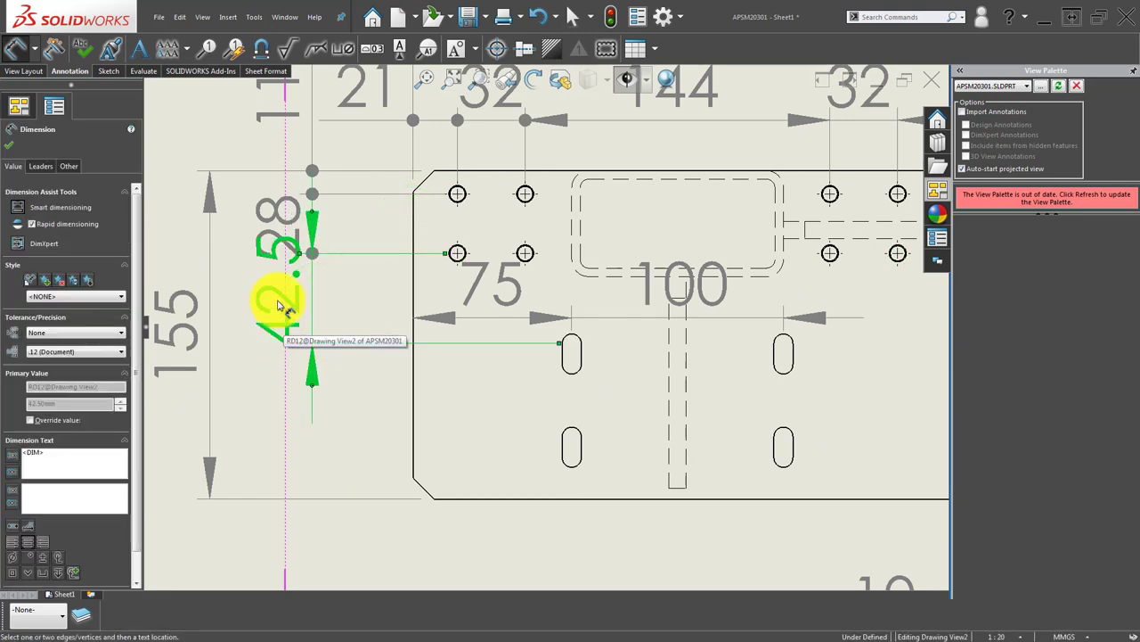
# Move the 42.5 slot dimension so it no longer overlaps the 28.
pyautogui.moveTo(324, 303)
pyautogui.mouseDown()
pyautogui.moveTo(359, 303)
pyautogui.moveTo(356, 282)
pyautogui.moveTo(357, 314)
pyautogui.mouseUp()
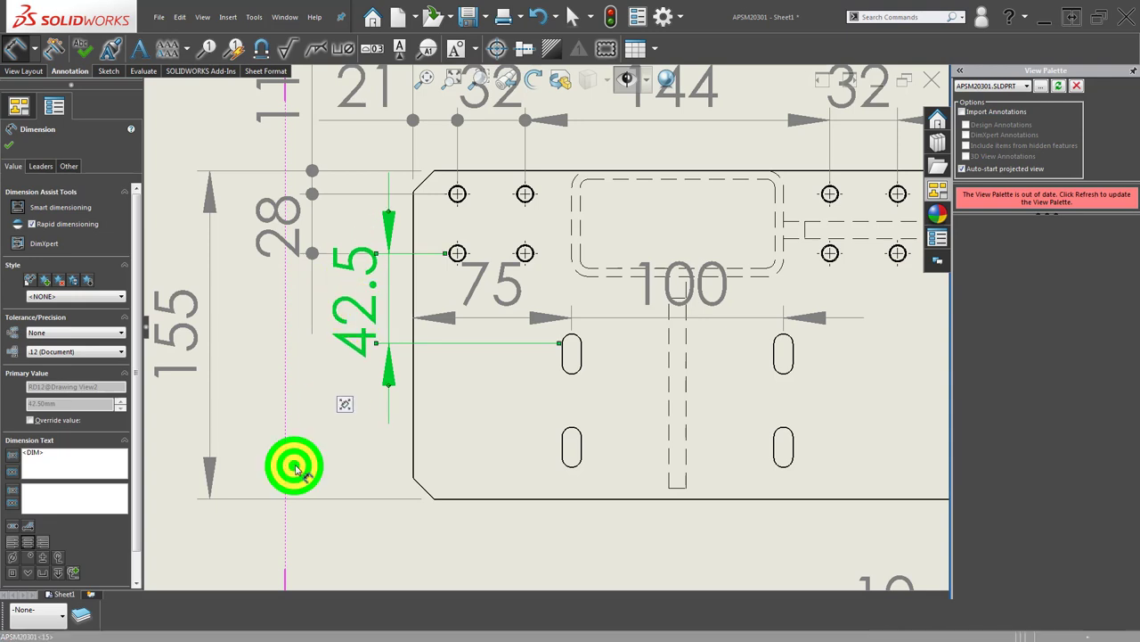
pyautogui.scroll(-2, 575, 384)
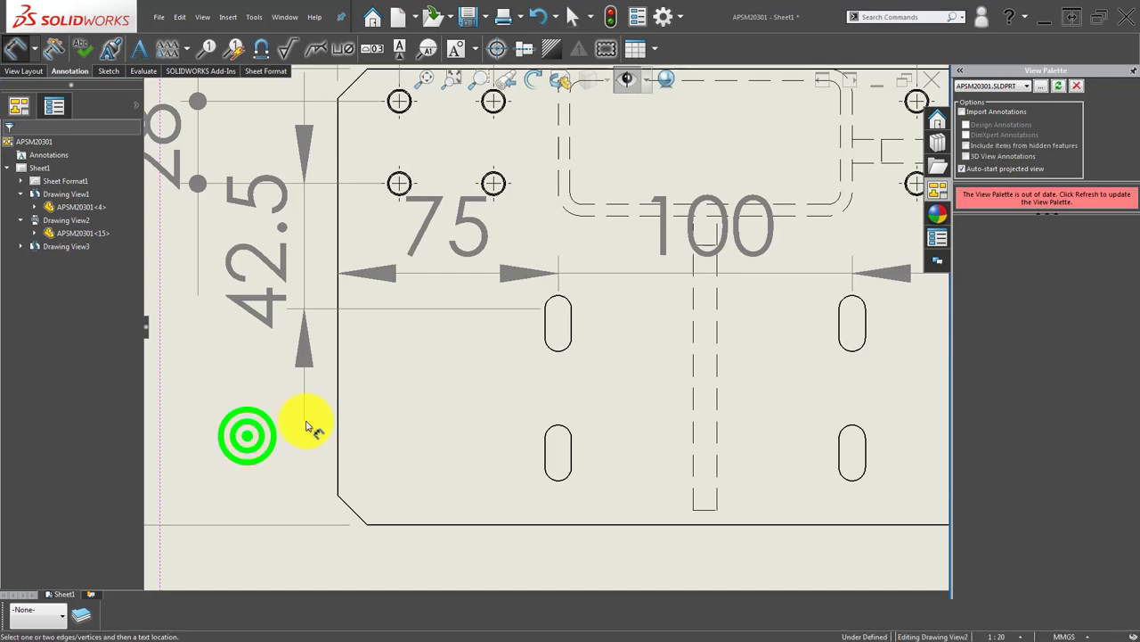
pyautogui.scroll(4, 517, 303)
pyautogui.scroll(2, 553, 339)
pyautogui.scroll(-2, 552, 341)
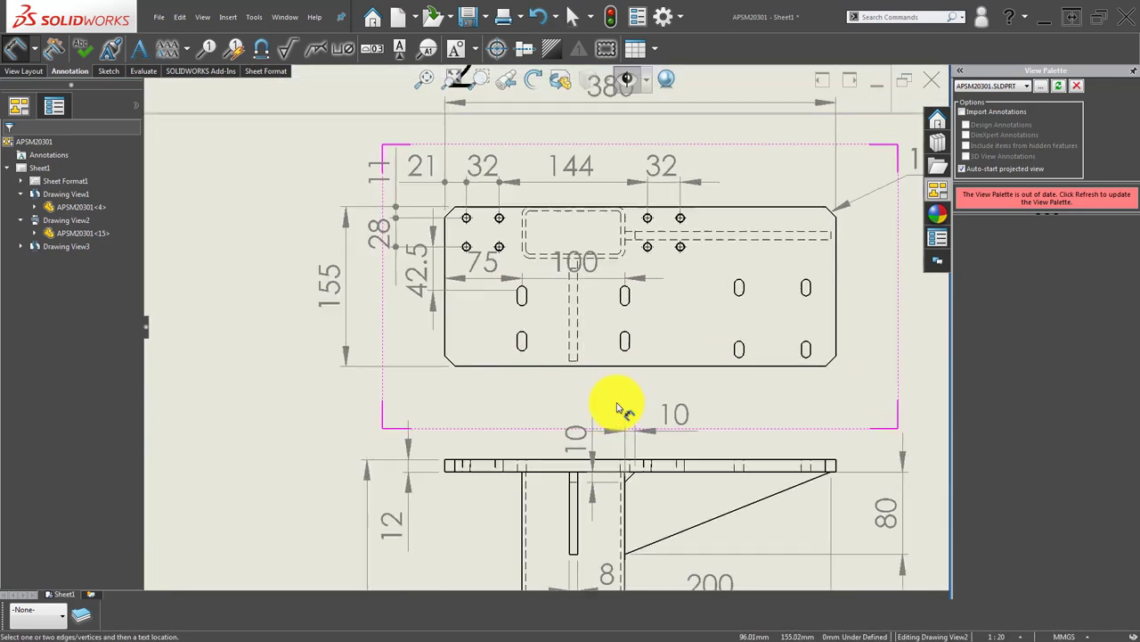
# Move the 100 and 75 dimensions below the plate outline.
pyautogui.moveTo(585, 259); pyautogui.dragTo(591, 398)
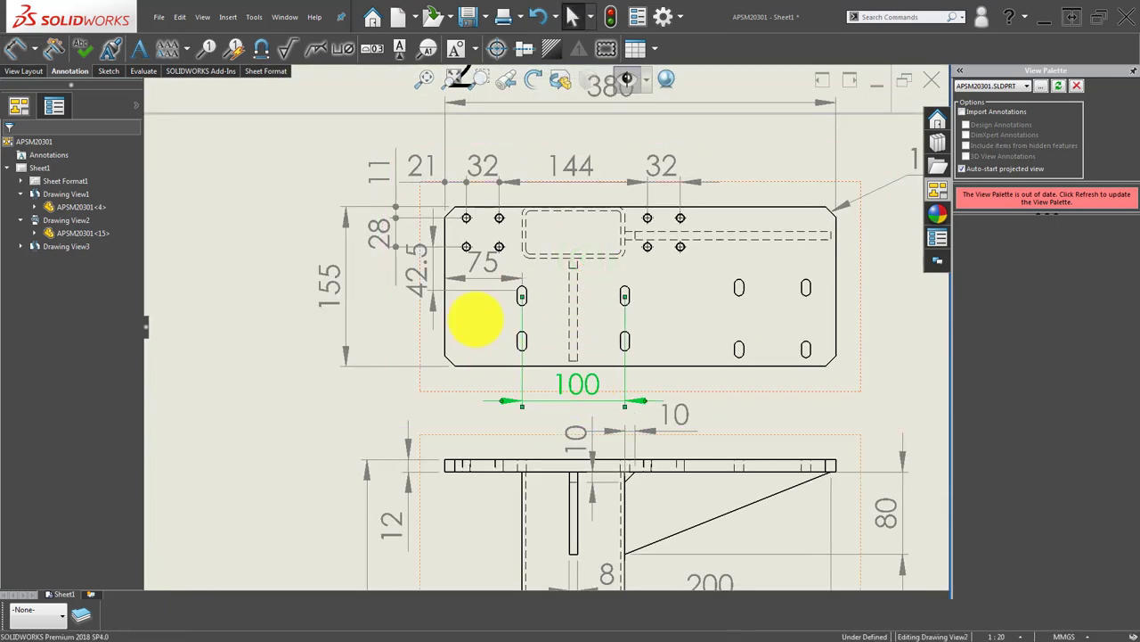
pyautogui.moveTo(481, 267); pyautogui.dragTo(486, 399)
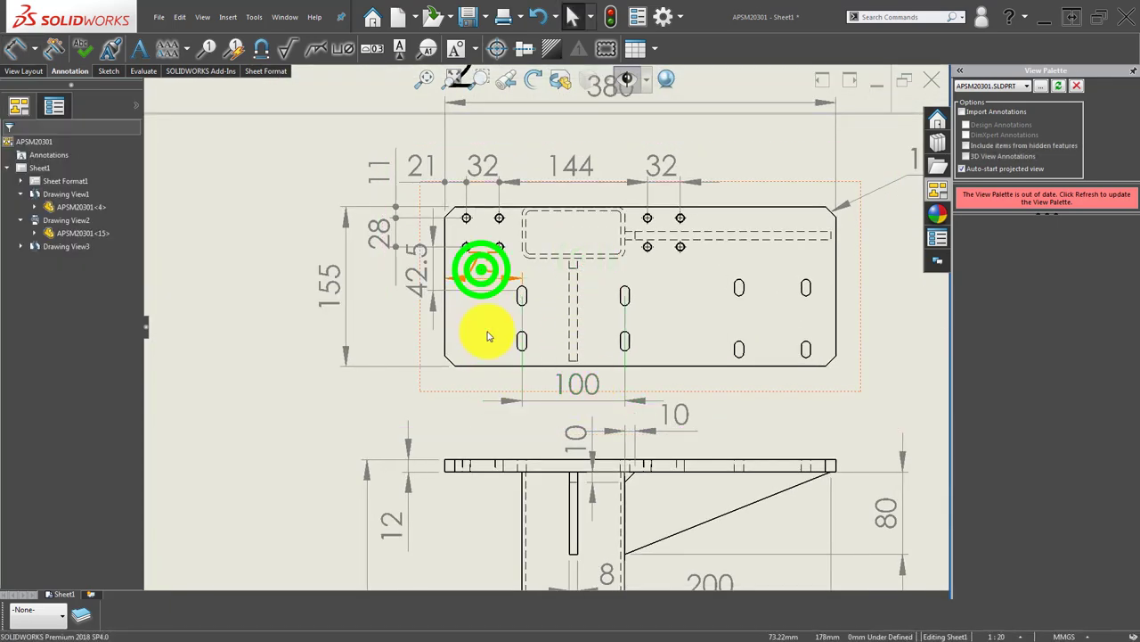
pyautogui.click(229, 336)
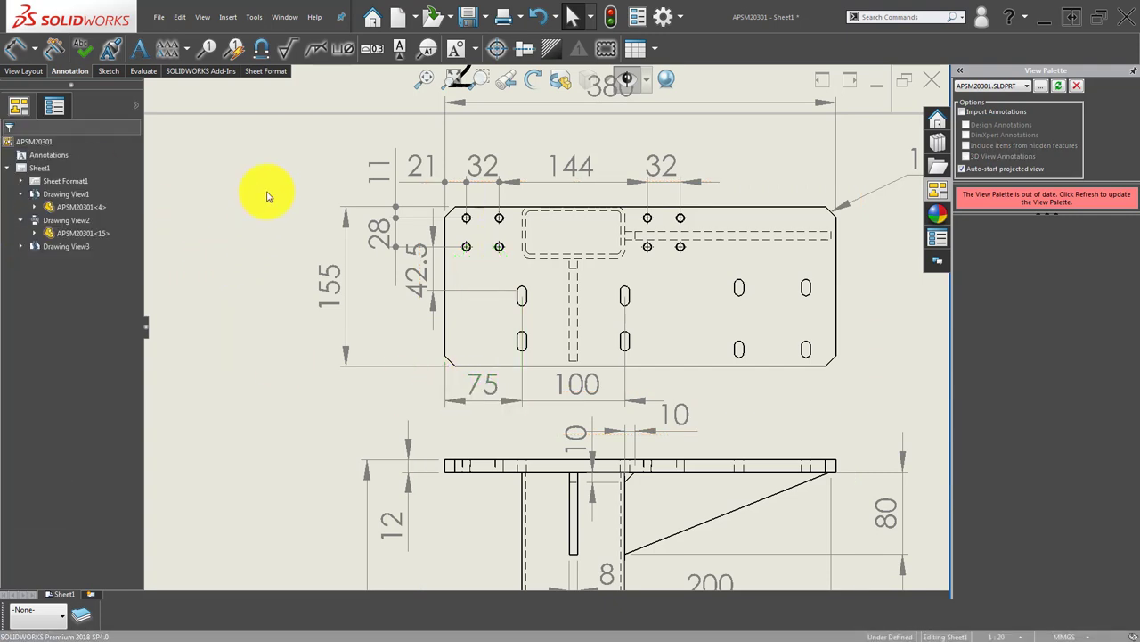
# Add slot-style center marks to the upper and lower slots on the left of the top view.
pyautogui.click(497, 48)
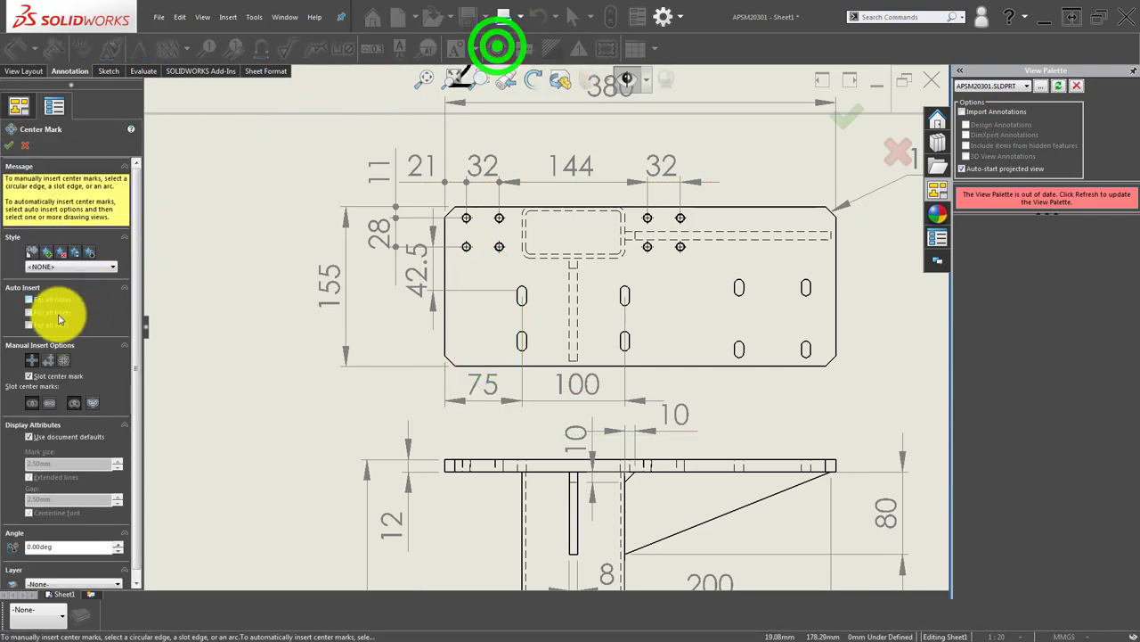
pyautogui.click(34, 401)
pyautogui.scroll(-2, 563, 323)
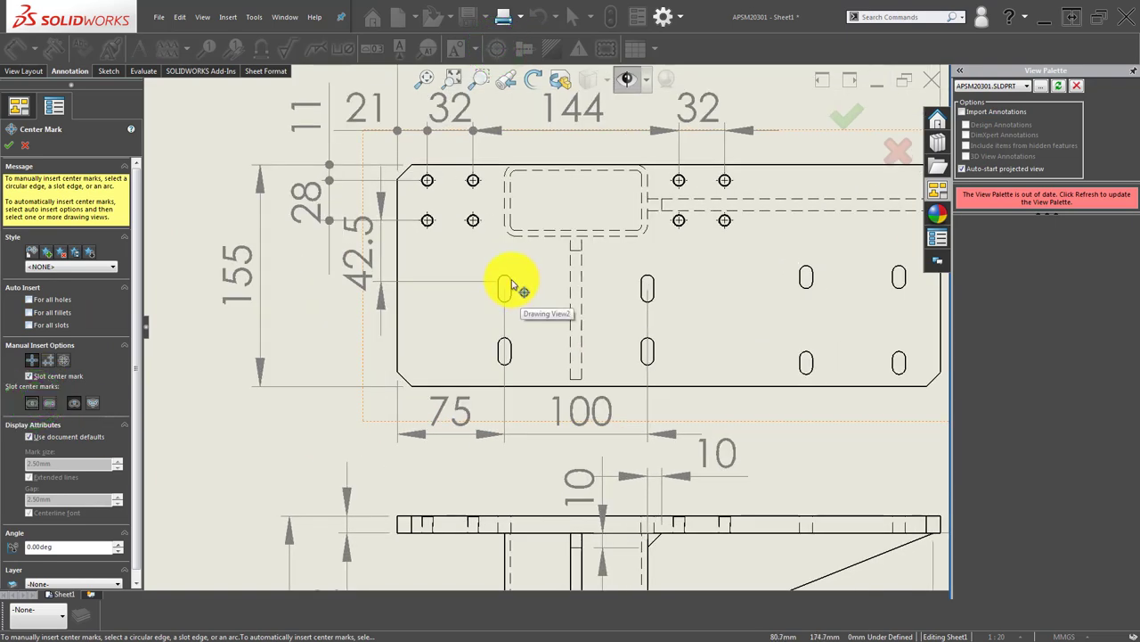
pyautogui.click(505, 285)
pyautogui.click(650, 279)
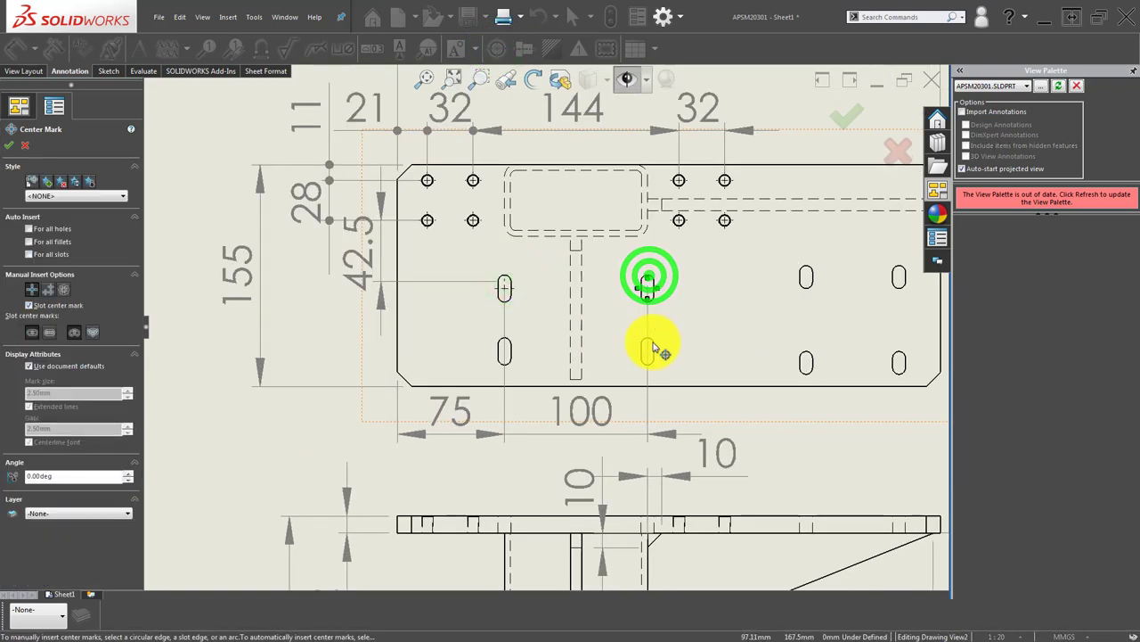
pyautogui.click(506, 349)
pyautogui.click(8, 144)
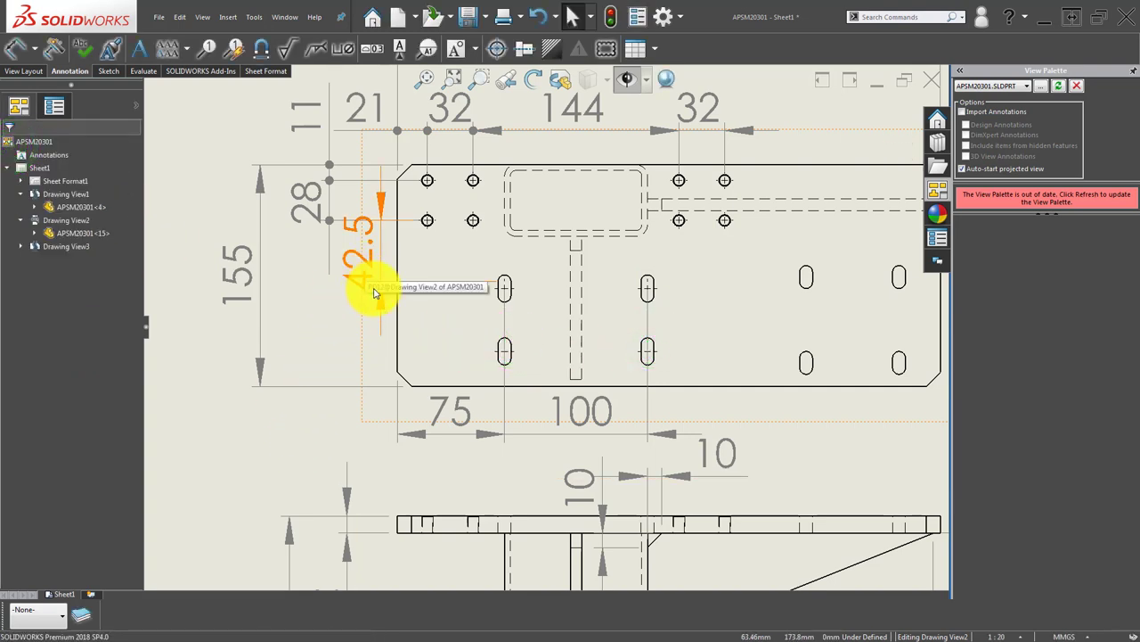
# Delete the 42.5 dimension and fit the sheet in view.
pyautogui.scroll(-2, 432, 280)
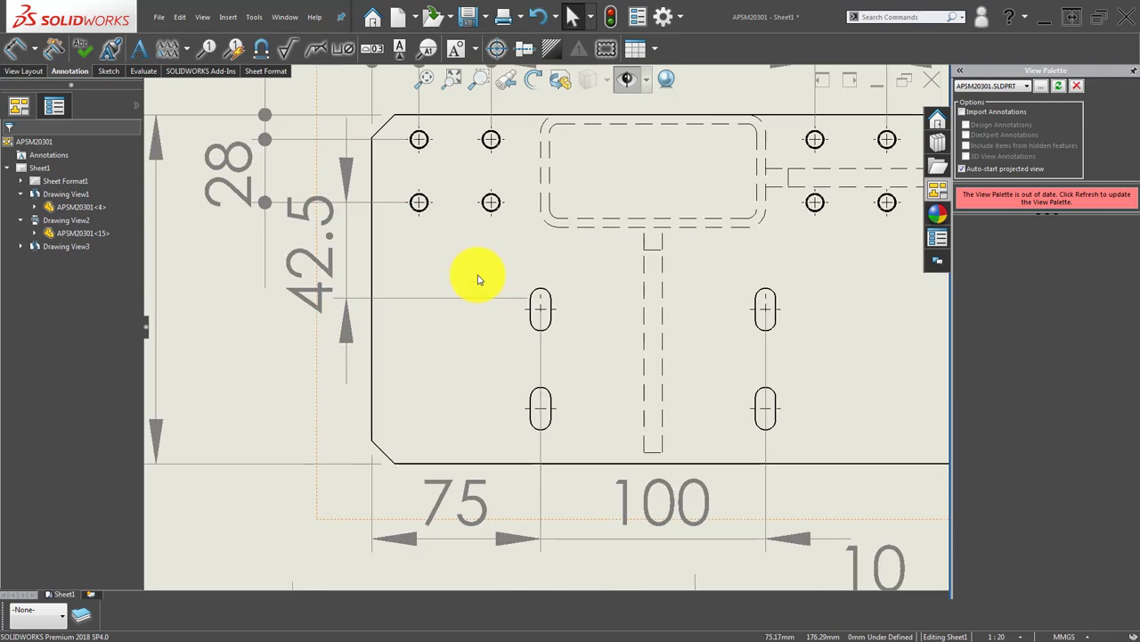
pyautogui.click(306, 256)
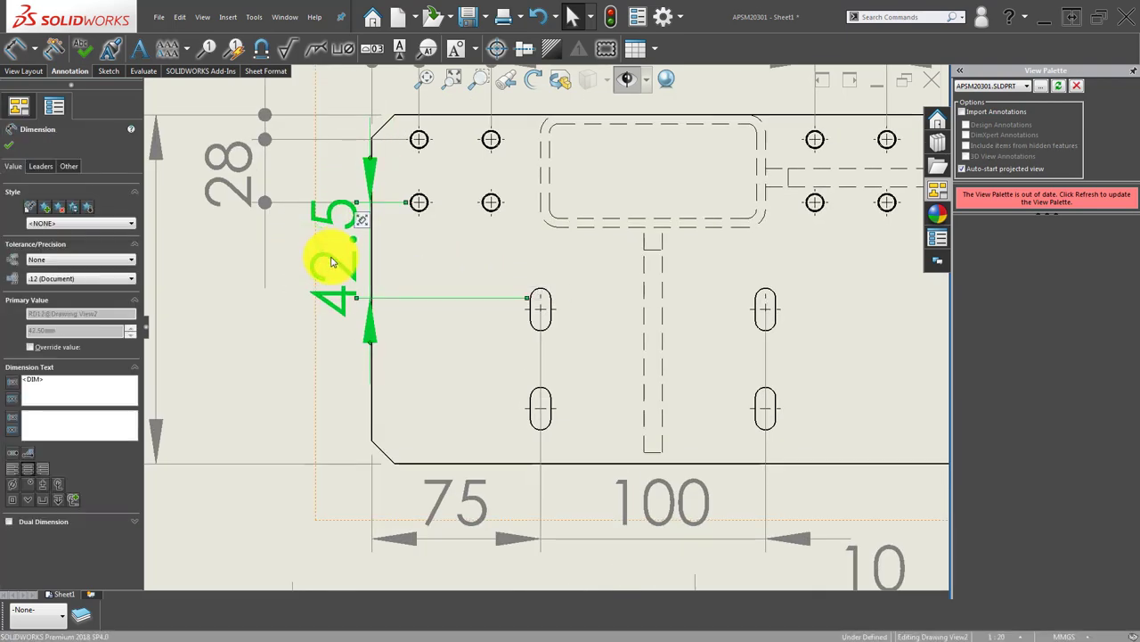
pyautogui.press('Delete')
pyautogui.click(288, 361)
pyautogui.press('f')
# Dimension 47.5 from the hole row to the upper slot centre, left of the plate.
pyautogui.press('d')
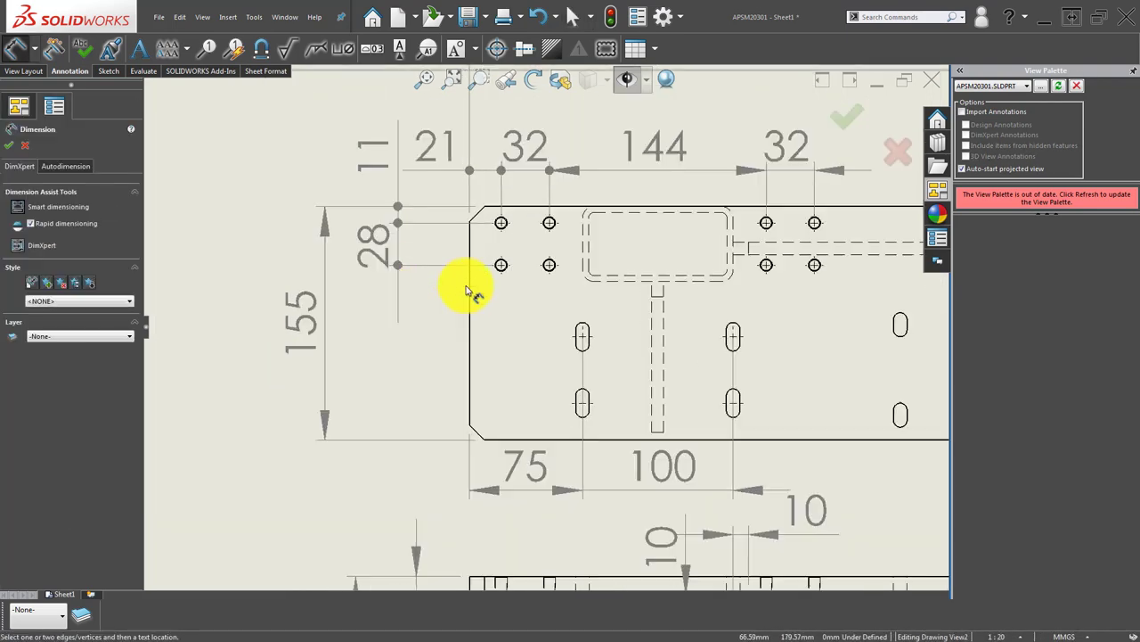
pyautogui.scroll(-5, 466, 276)
pyautogui.click(537, 260)
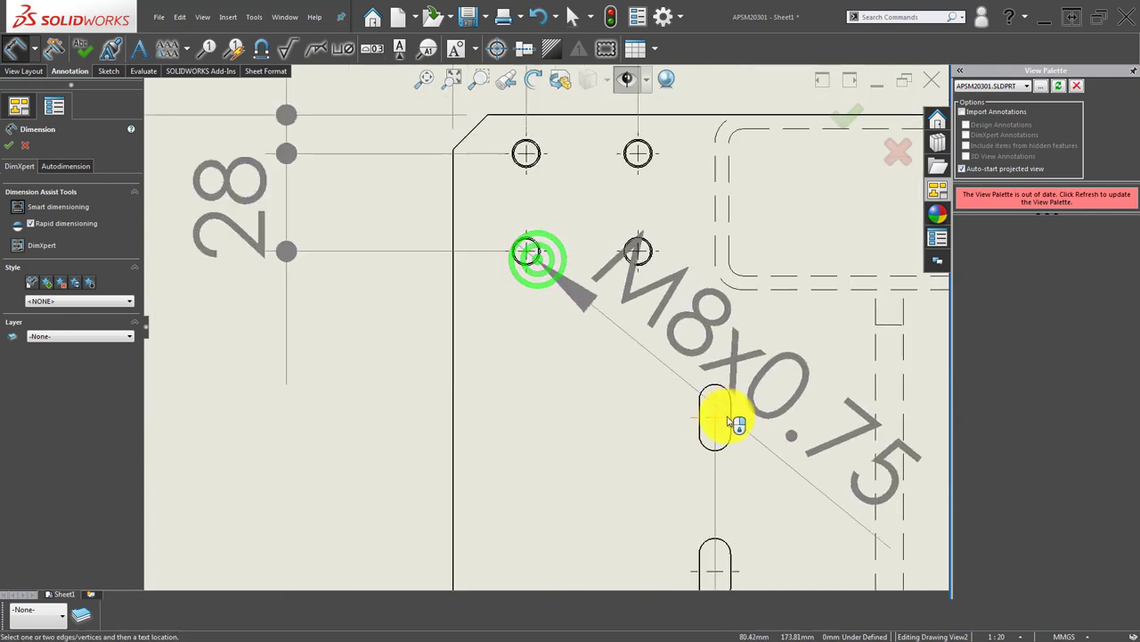
pyautogui.click(718, 420)
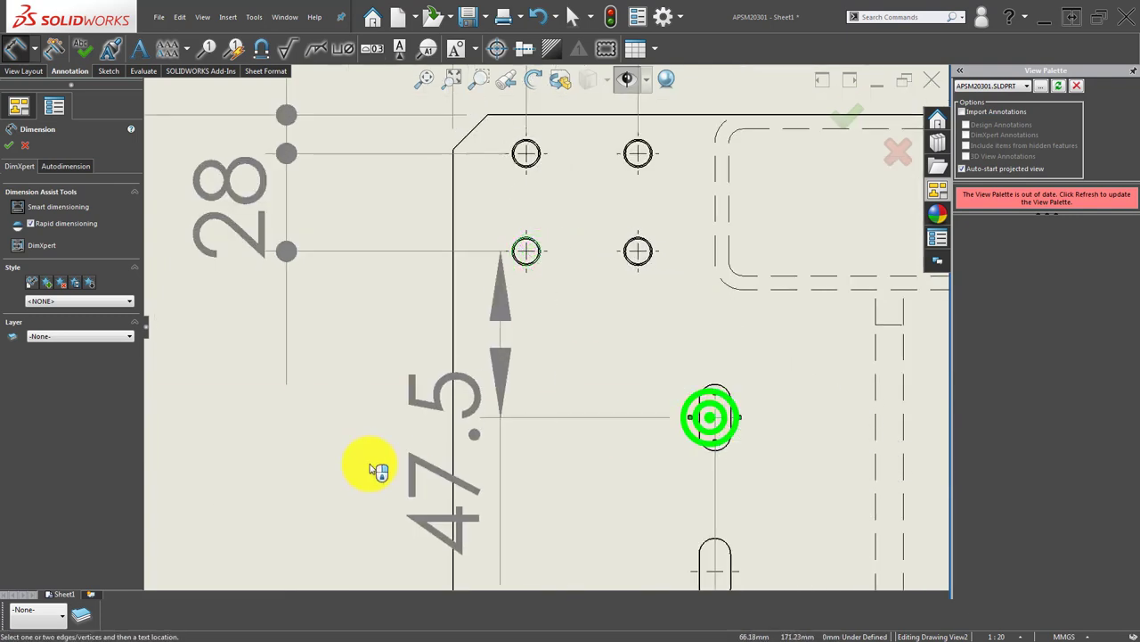
pyautogui.scroll(2, 349, 402)
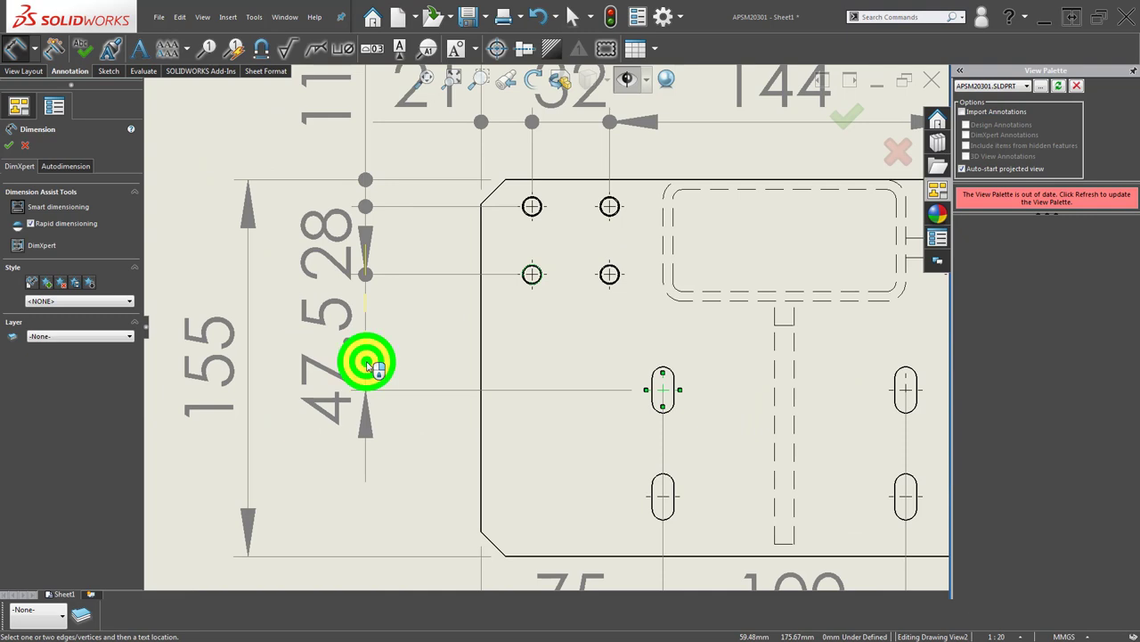
pyautogui.click(366, 361)
pyautogui.click(362, 433)
pyautogui.click(418, 472)
pyautogui.moveTo(349, 382); pyautogui.dragTo(332, 363)
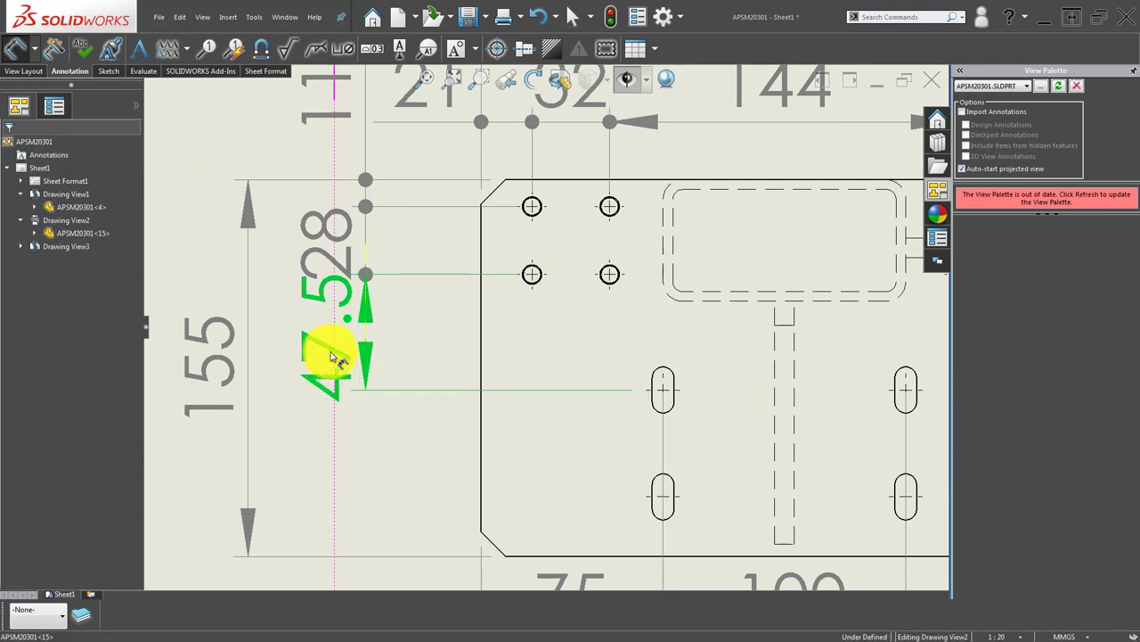
pyautogui.moveTo(332, 357); pyautogui.dragTo(419, 348)
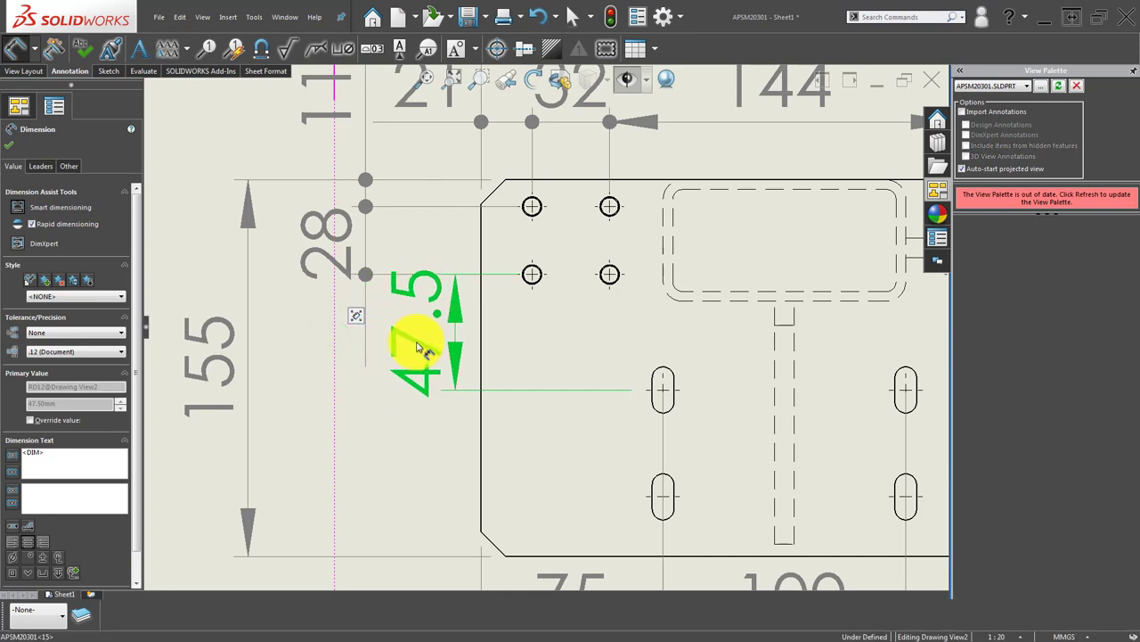
pyautogui.click(357, 478)
pyautogui.scroll(3, 580, 415)
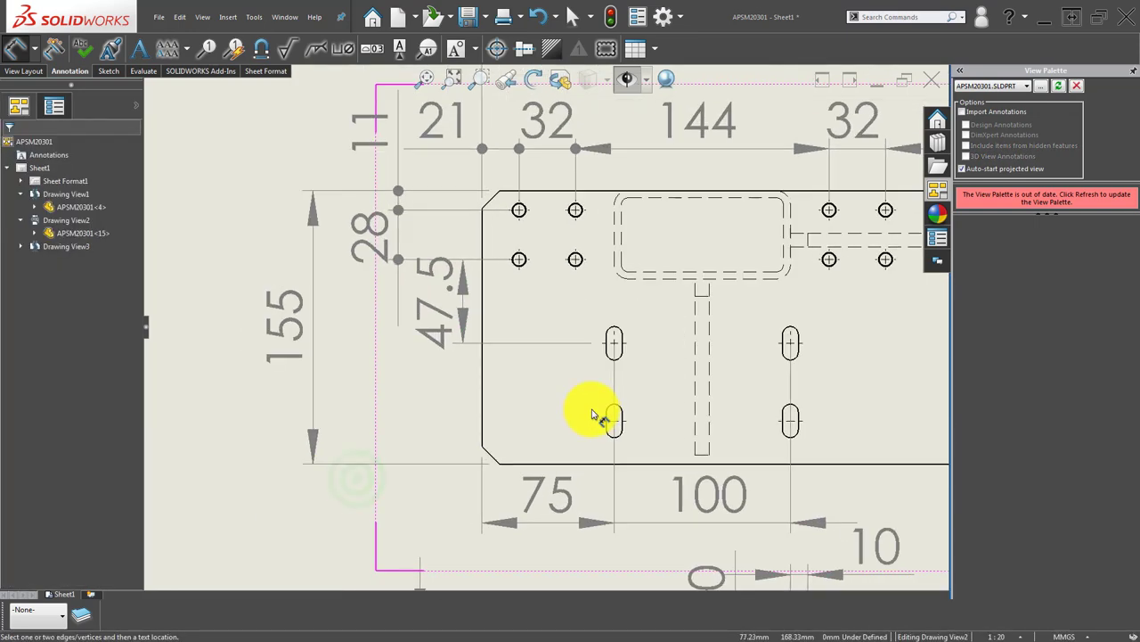
pyautogui.press('Escape')
pyautogui.scroll(2, 396, 473)
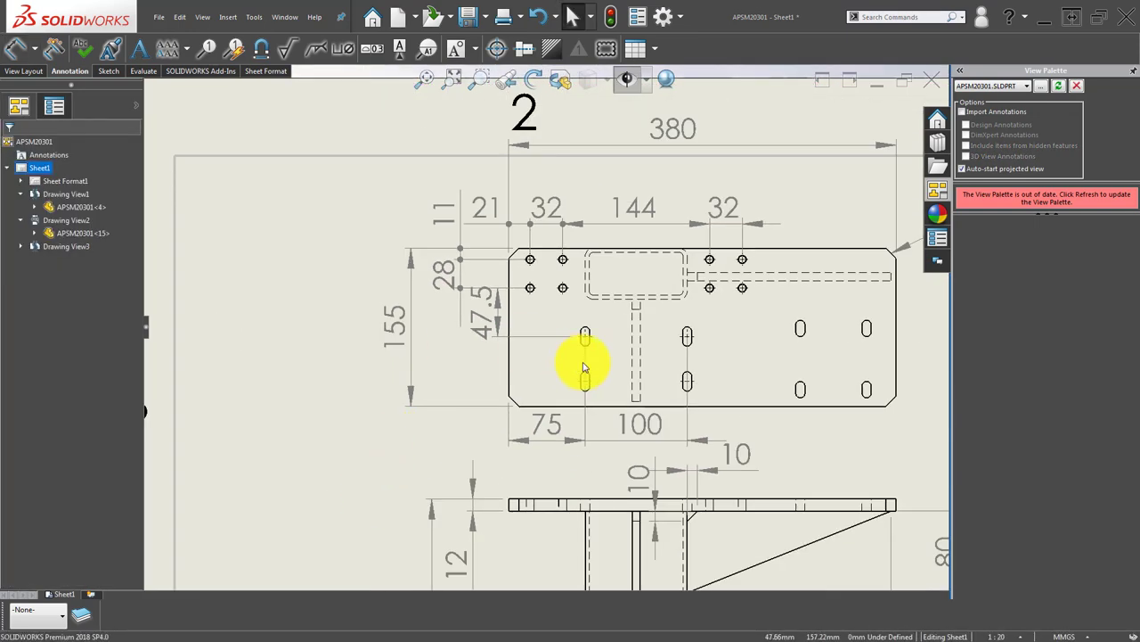
# Add the 44 dimension between the upper and lower slot centres.
pyautogui.press('d')
pyautogui.scroll(-5, 579, 347)
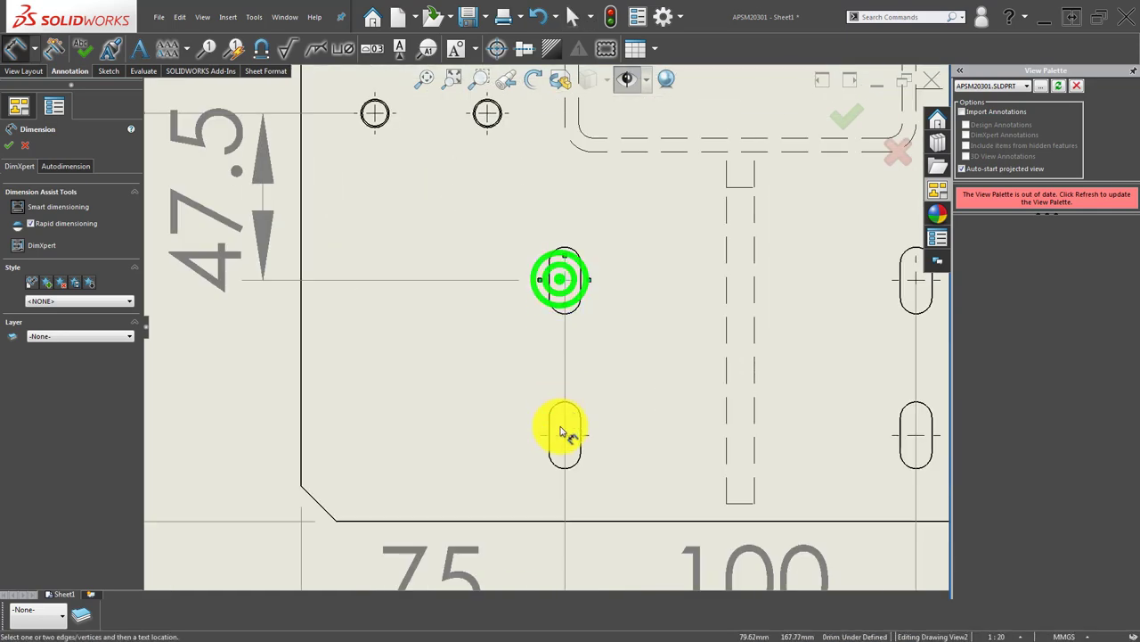
pyautogui.click(561, 433)
pyautogui.scroll(2, 437, 365)
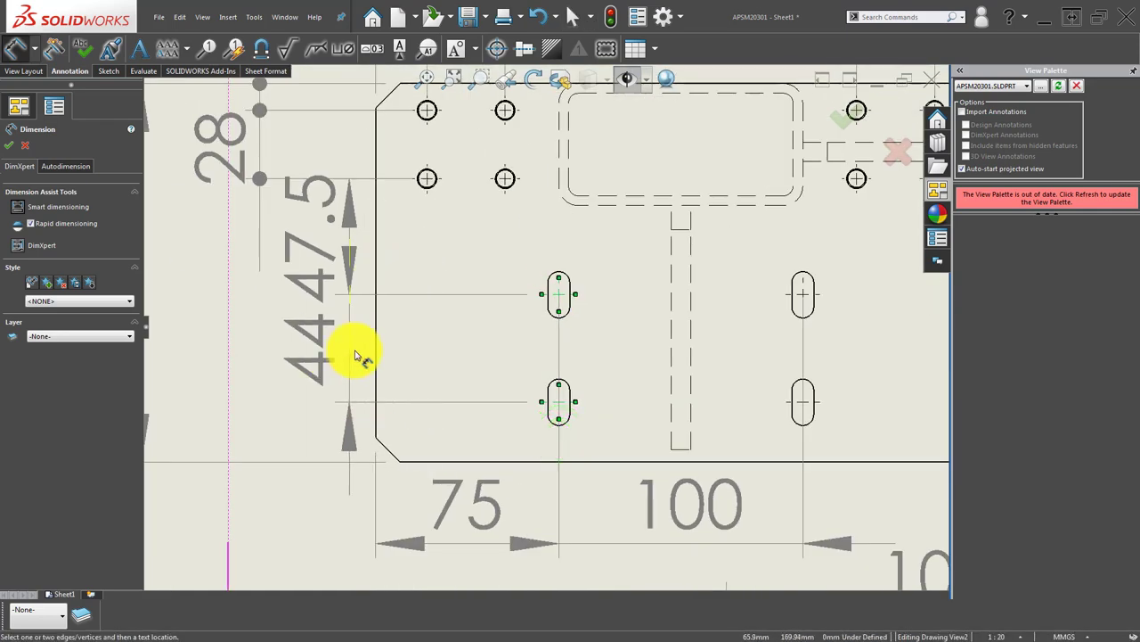
pyautogui.click(309, 382)
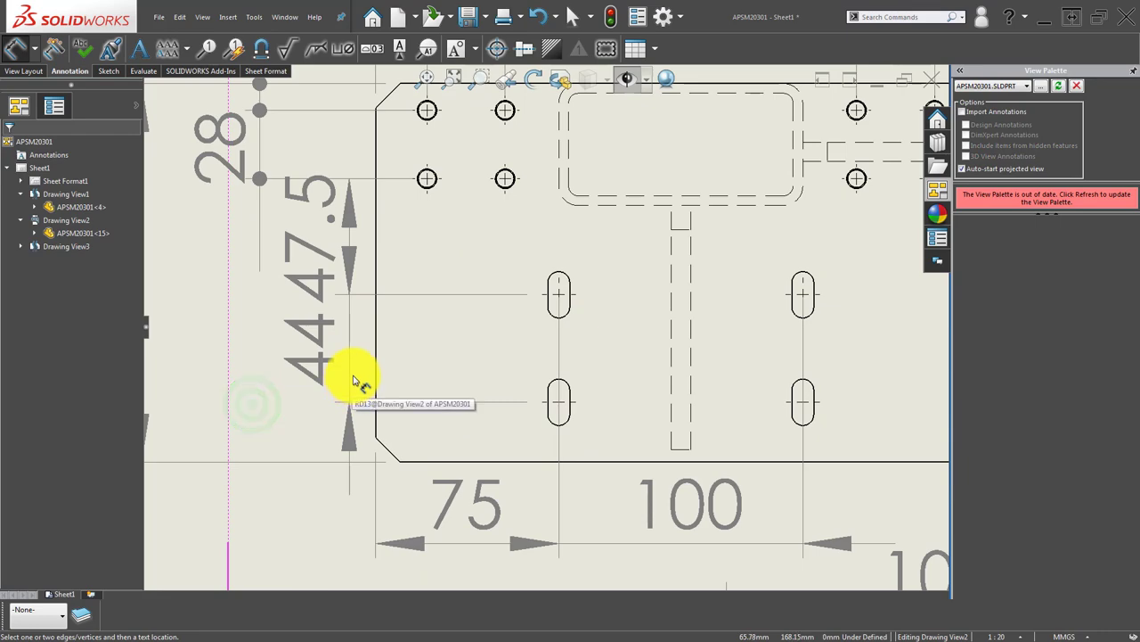
pyautogui.scroll(2, 337, 381)
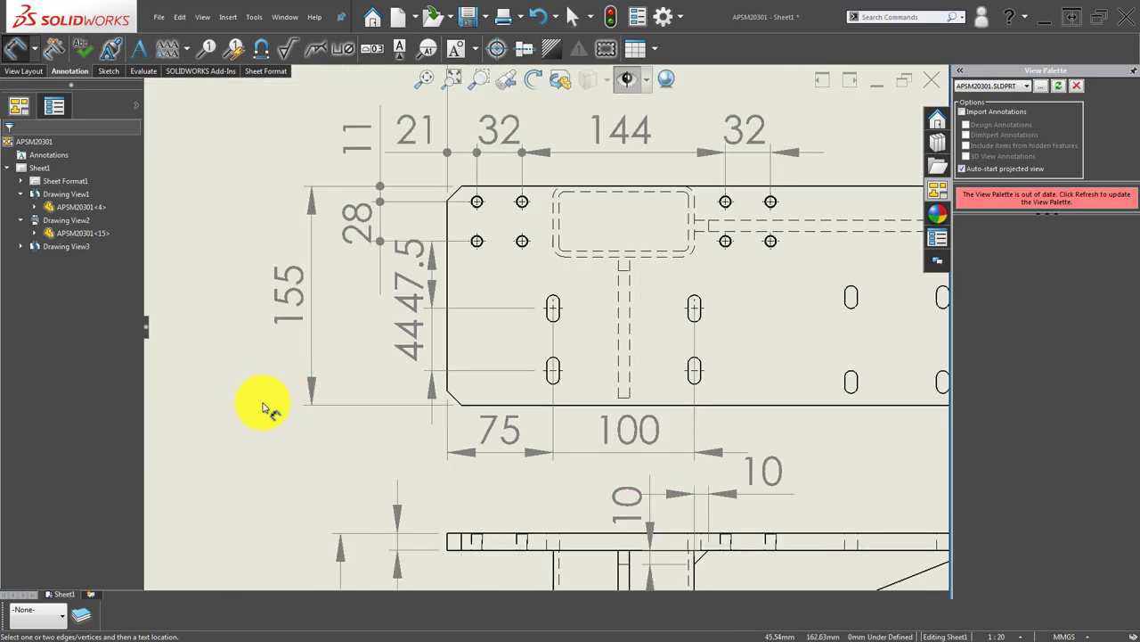
pyautogui.scroll(2, 570, 374)
pyautogui.scroll(-2, 636, 357)
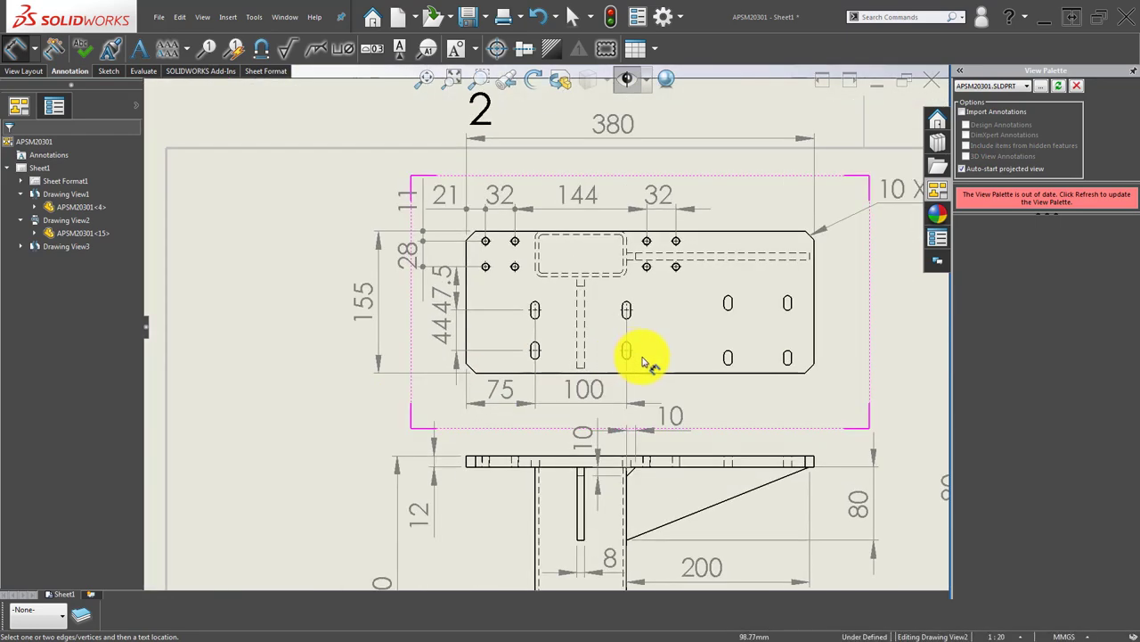
pyautogui.scroll(-1, 653, 336)
pyautogui.scroll(-3, 596, 250)
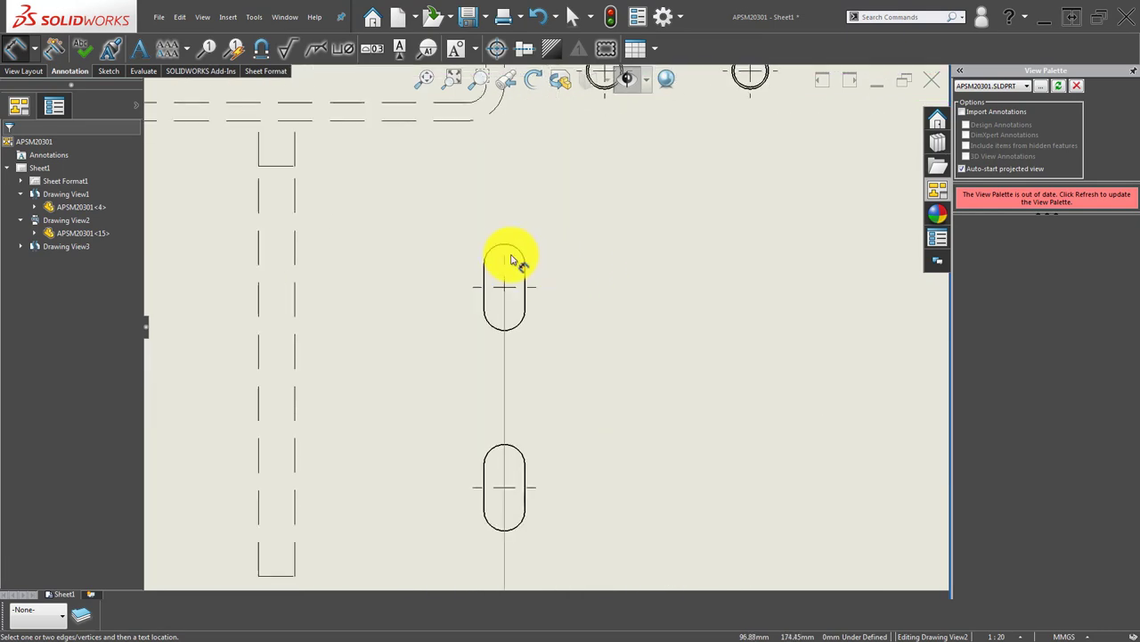
pyautogui.click(512, 246)
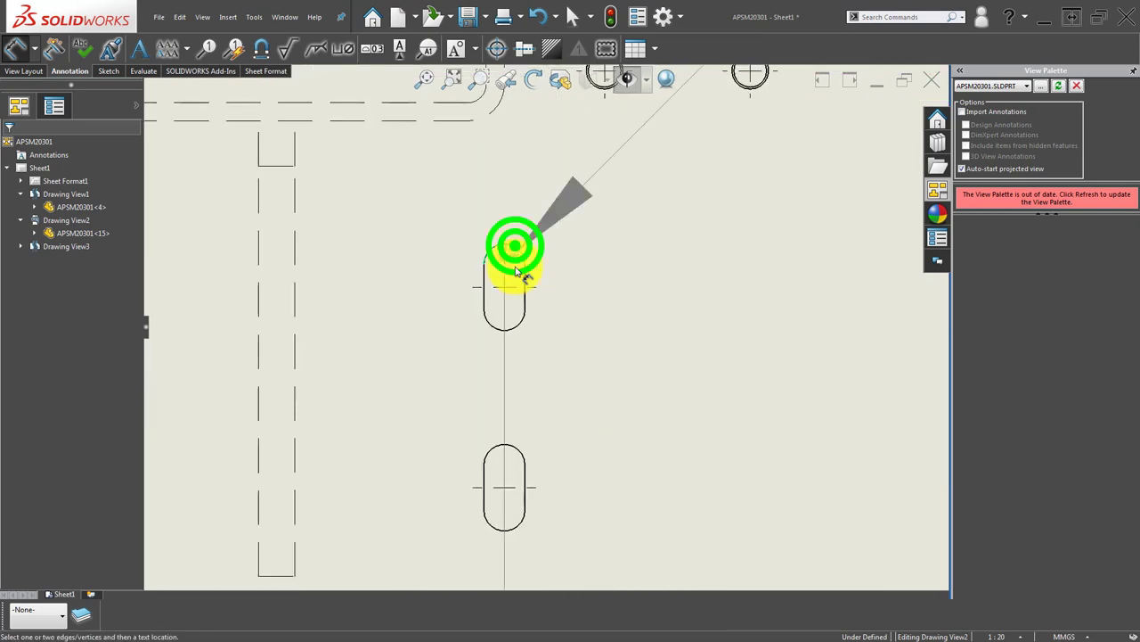
pyautogui.click(495, 326)
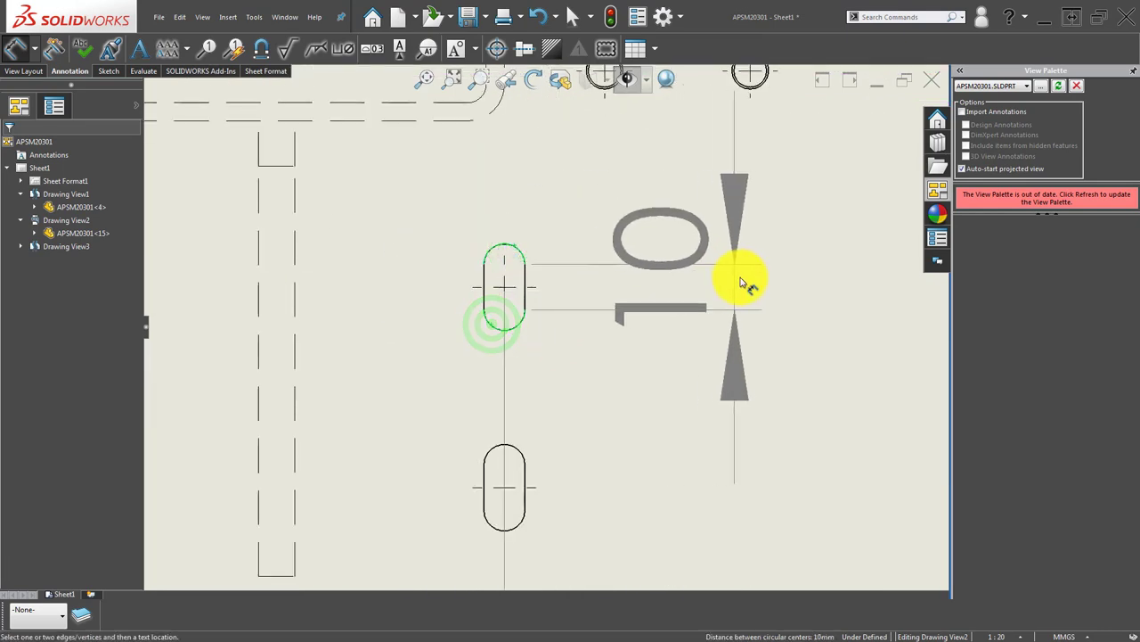
pyautogui.click(744, 287)
pyautogui.scroll(2, 687, 318)
pyautogui.press('Escape')
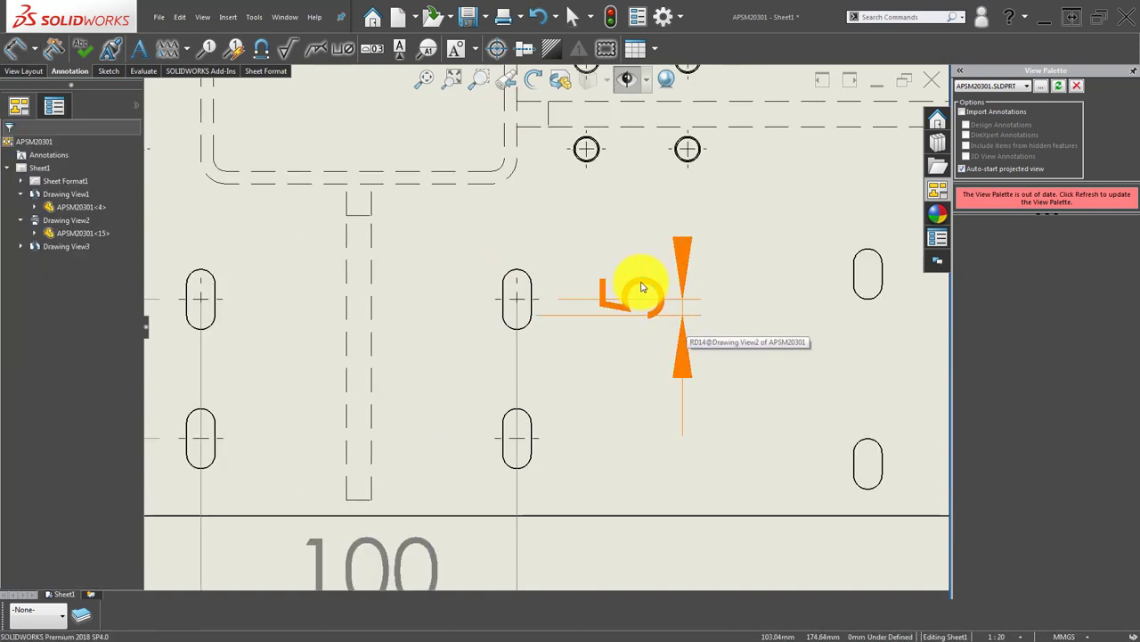
pyautogui.moveTo(647, 293); pyautogui.dragTo(664, 230)
pyautogui.click(613, 390)
pyautogui.scroll(3, 597, 369)
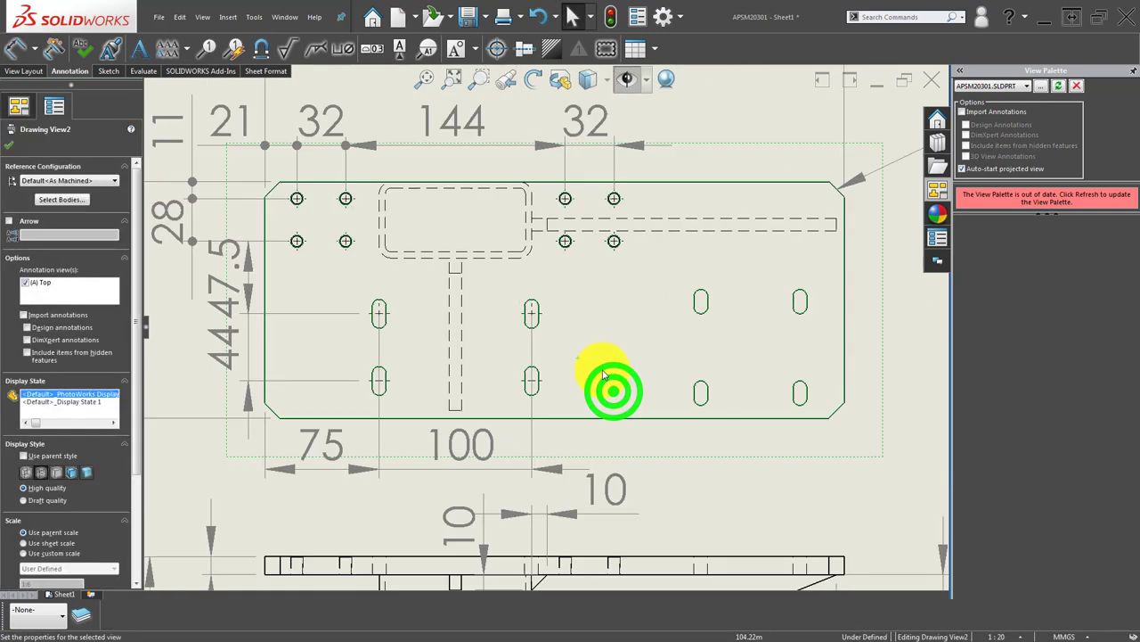
pyautogui.click(613, 388)
pyautogui.scroll(-5, 534, 330)
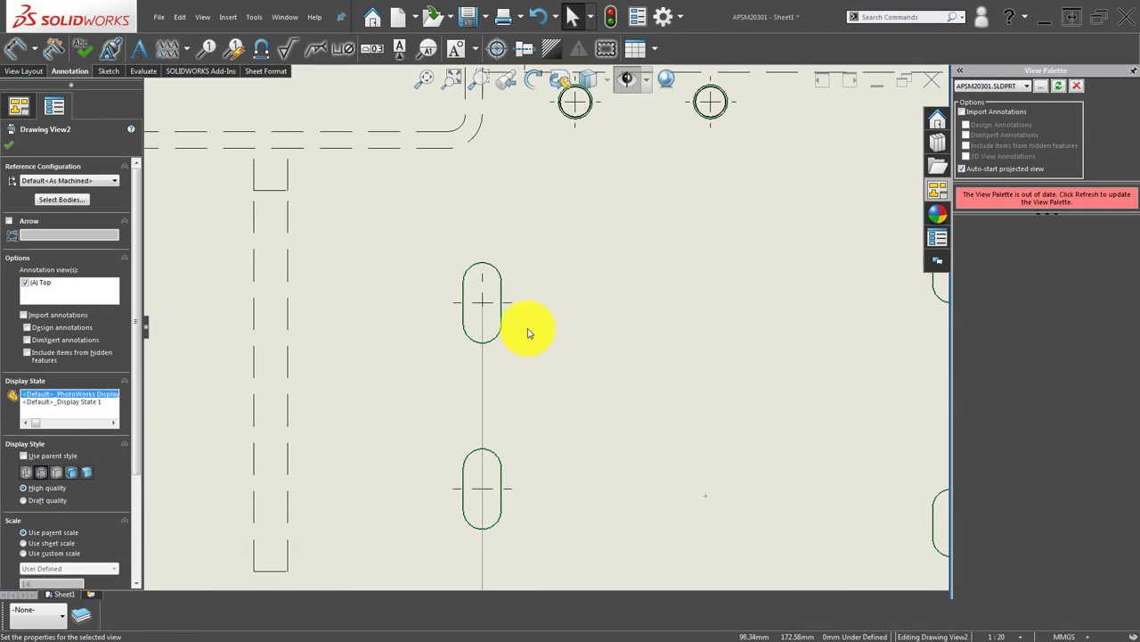
pyautogui.scroll(3, 464, 303)
pyautogui.press('Escape')
pyautogui.scroll(3, 534, 285)
# Dimension the slot's top and bottom arcs, creating a 19 dimension moved upward.
pyautogui.scroll(-2, 523, 276)
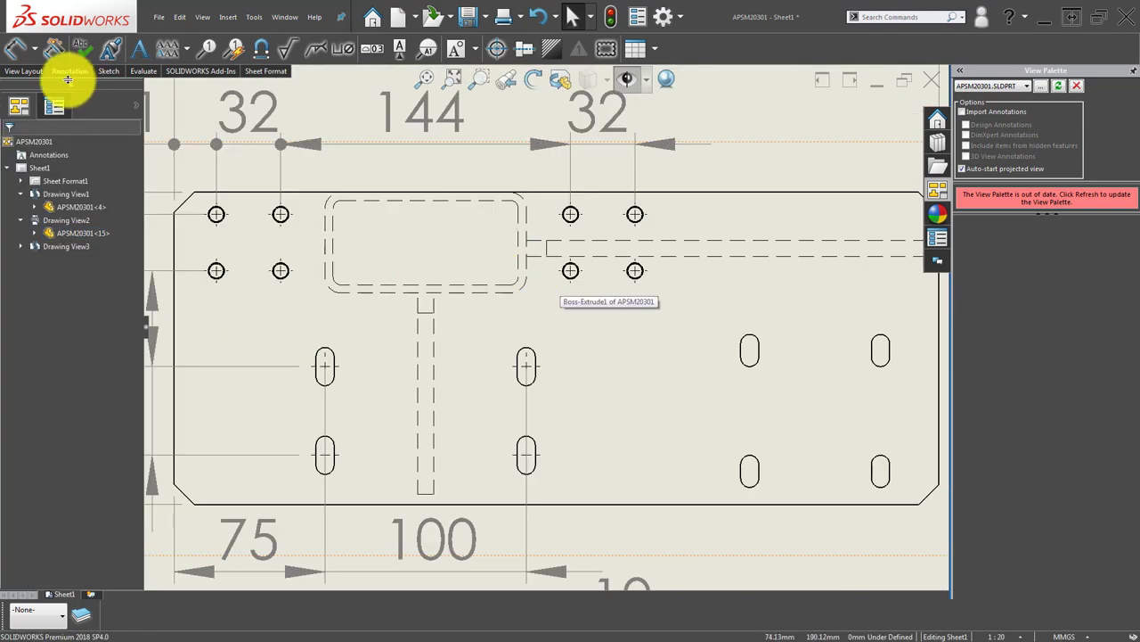
pyautogui.click(20, 48)
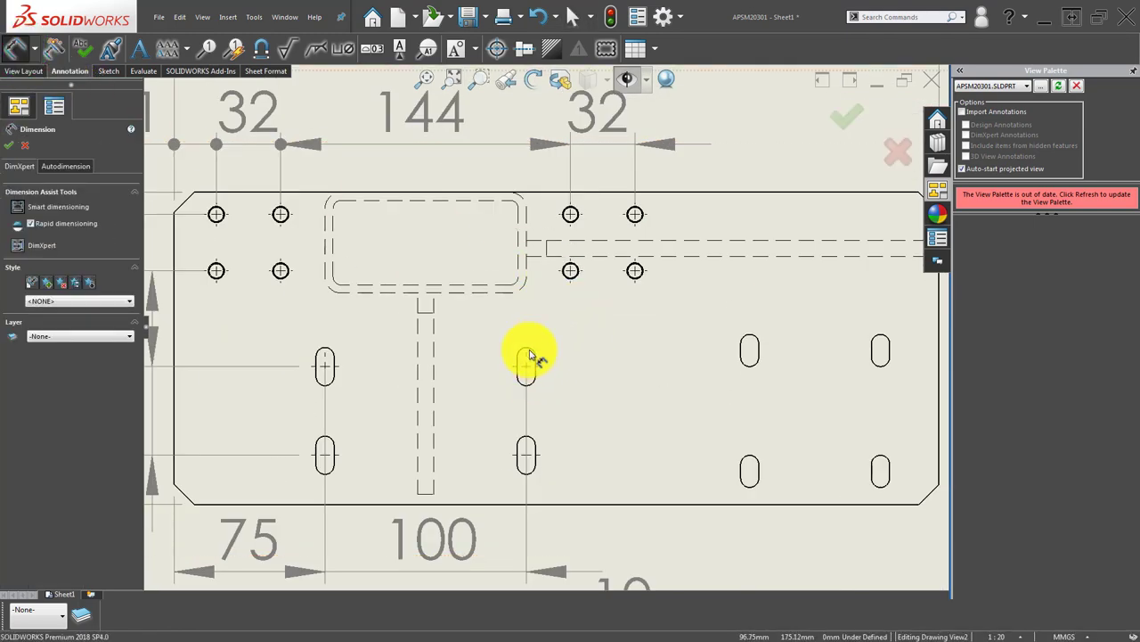
pyautogui.scroll(-3, 569, 348)
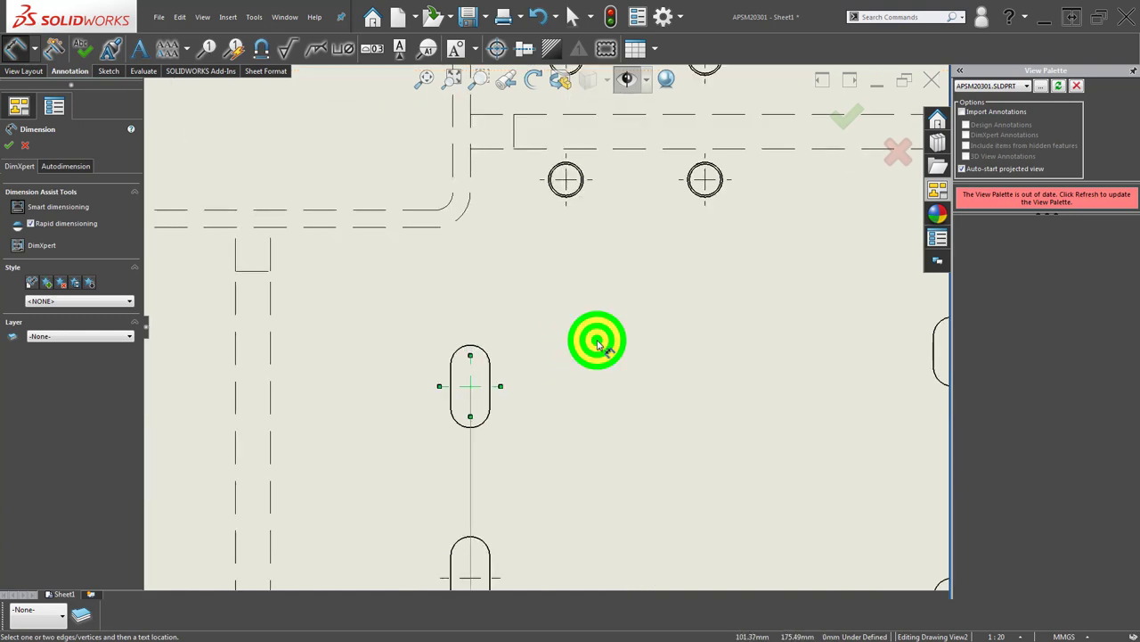
pyautogui.press('Escape')
pyautogui.click(20, 50)
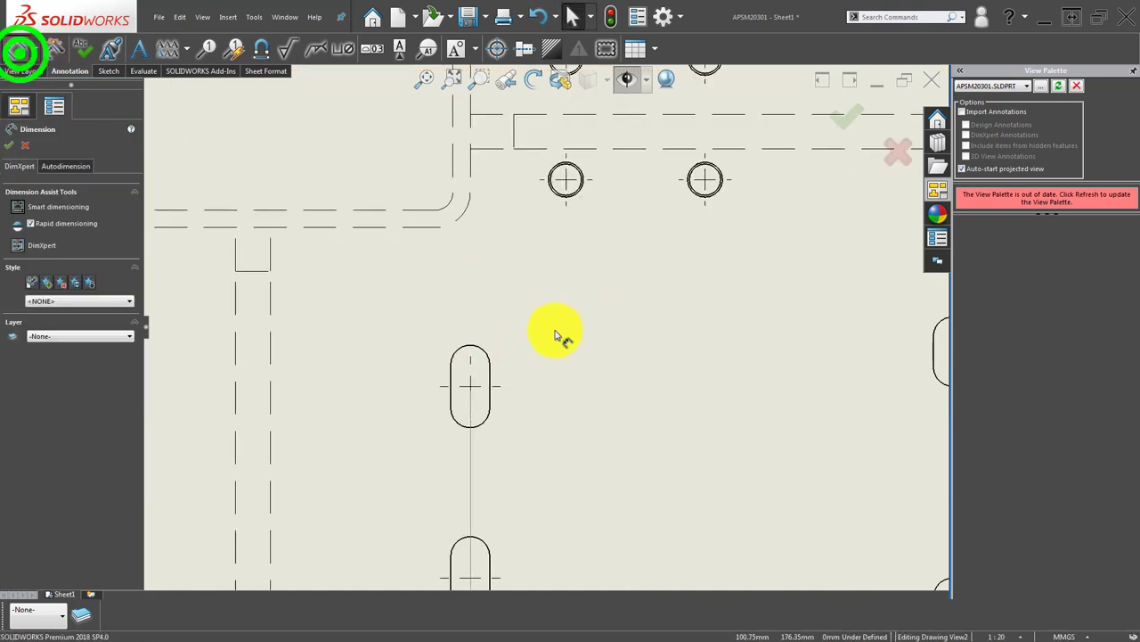
pyautogui.click(479, 349)
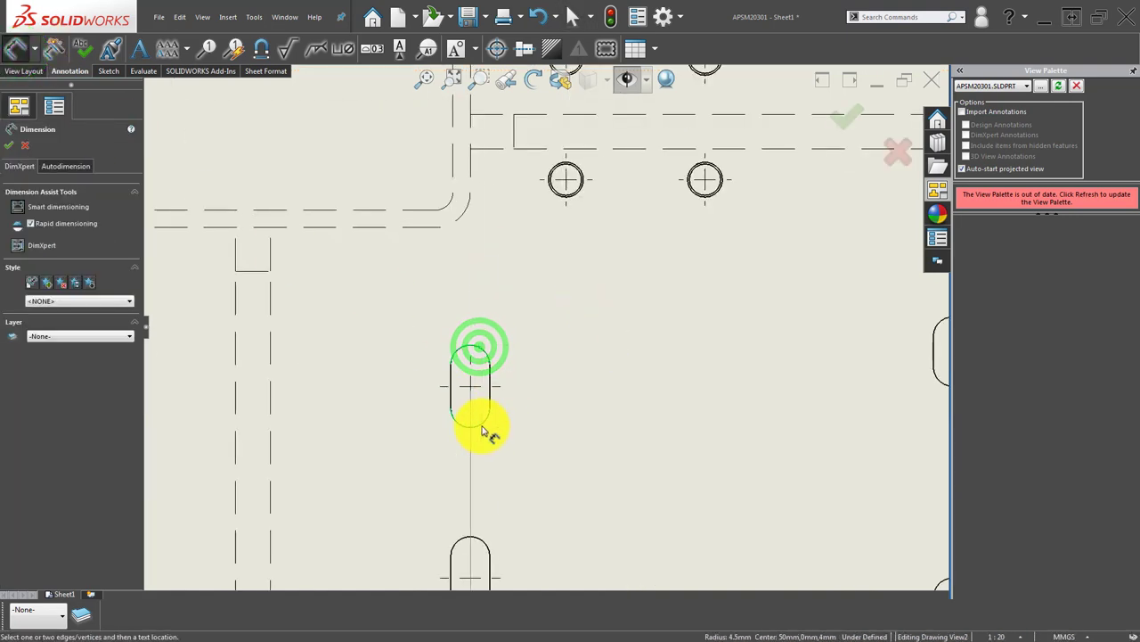
pyautogui.click(479, 428)
pyautogui.click(734, 375)
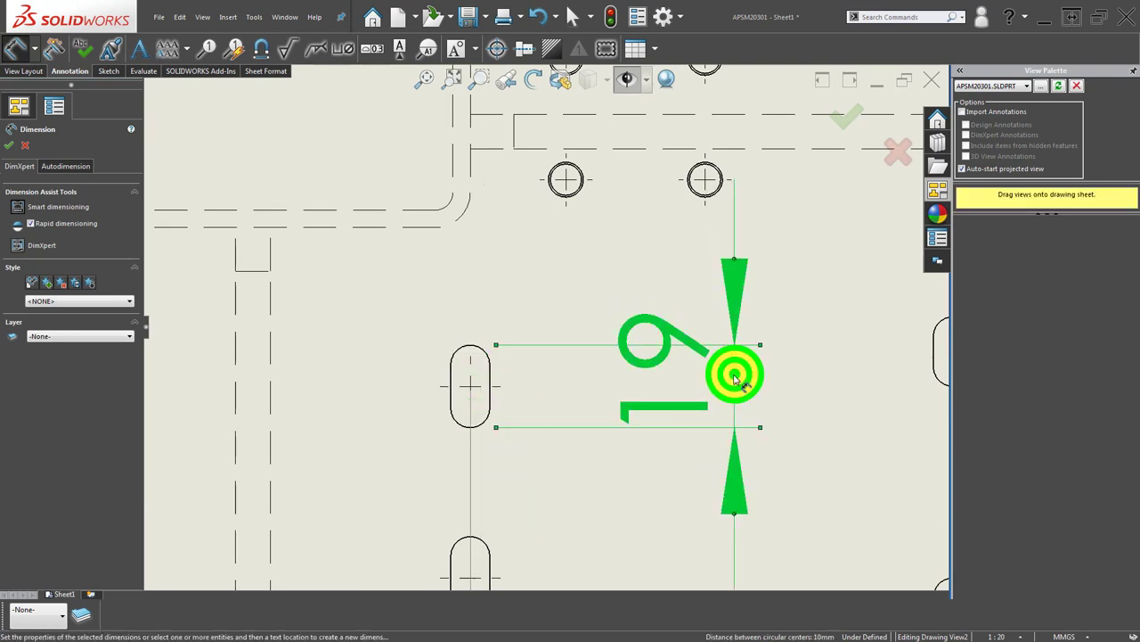
pyautogui.click(659, 364)
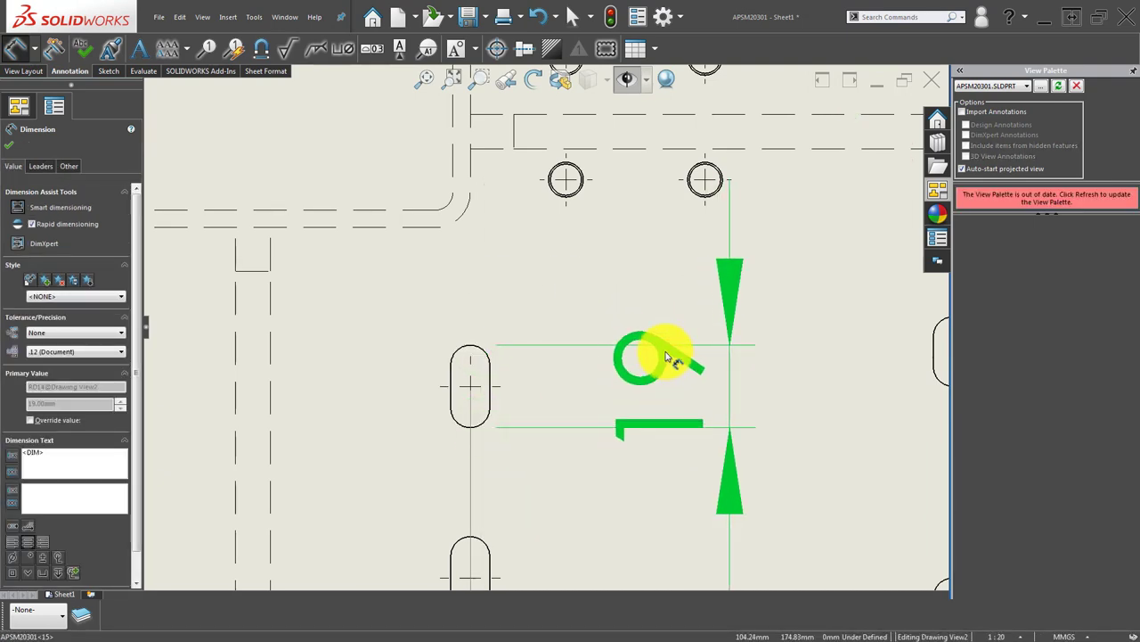
pyautogui.moveTo(667, 356); pyautogui.dragTo(654, 255)
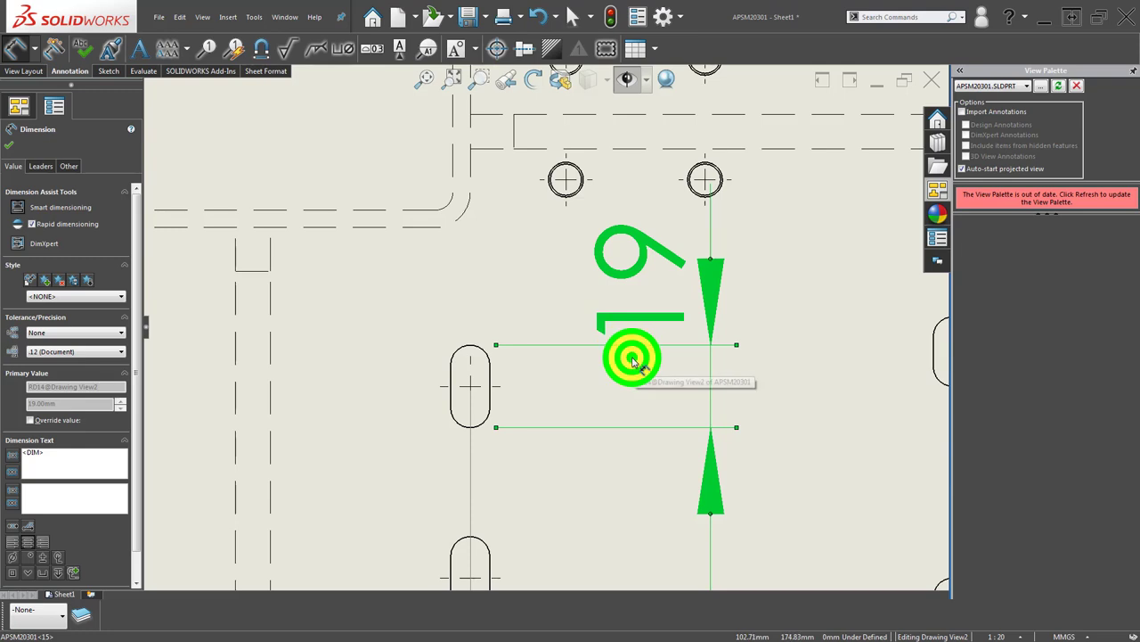
pyautogui.scroll(3, 632, 359)
pyautogui.press('Escape')
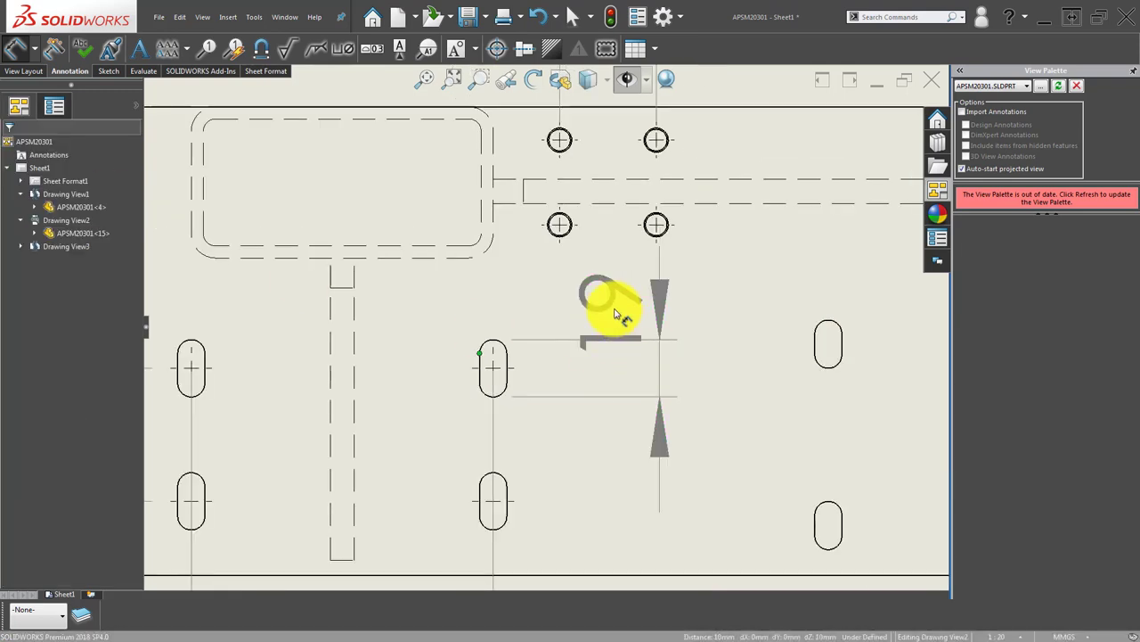
# Delete the stray 19 dimension and place the 10 mm slot centre dimension.
pyautogui.click(614, 314)
pyautogui.press('Delete')
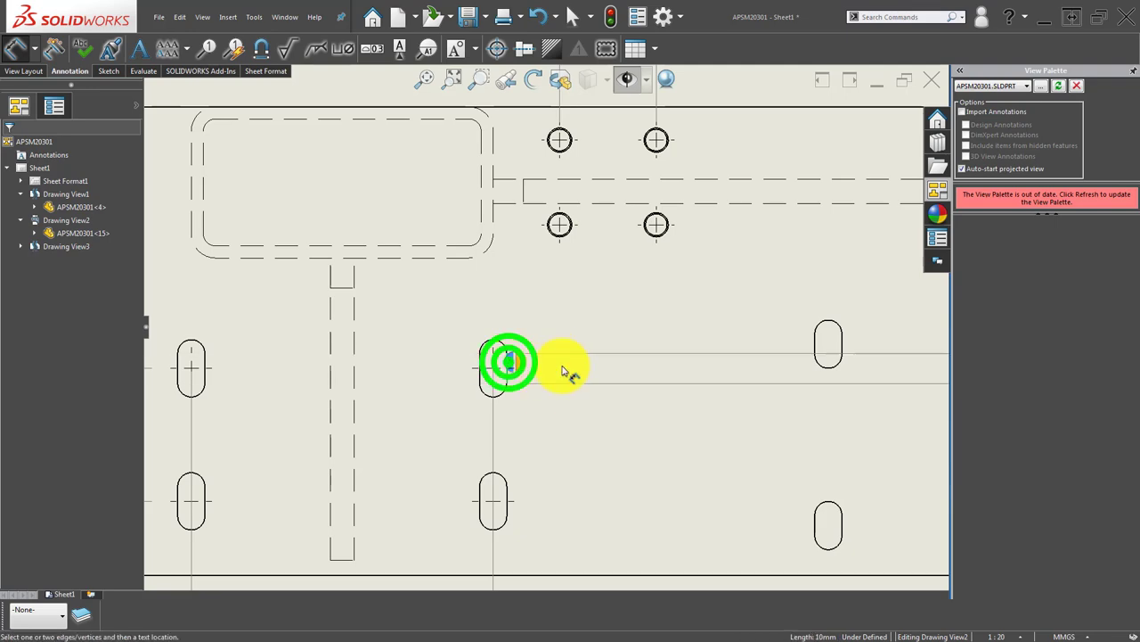
pyautogui.click(660, 450)
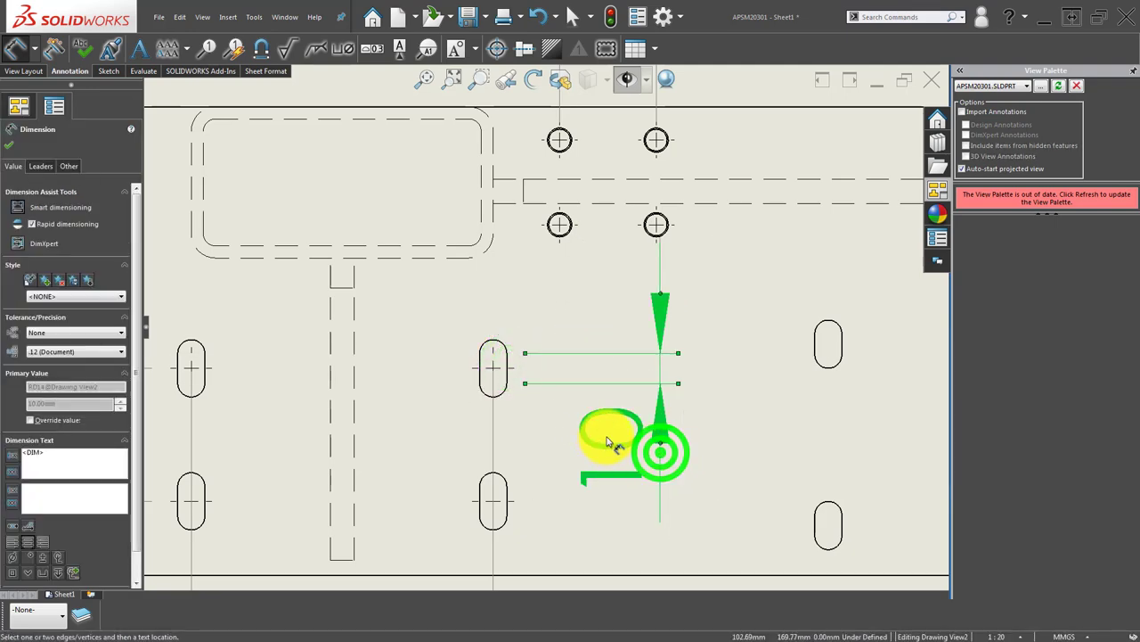
pyautogui.scroll(3, 609, 443)
pyautogui.press('Escape')
pyautogui.scroll(-2, 572, 377)
pyautogui.scroll(1, 553, 377)
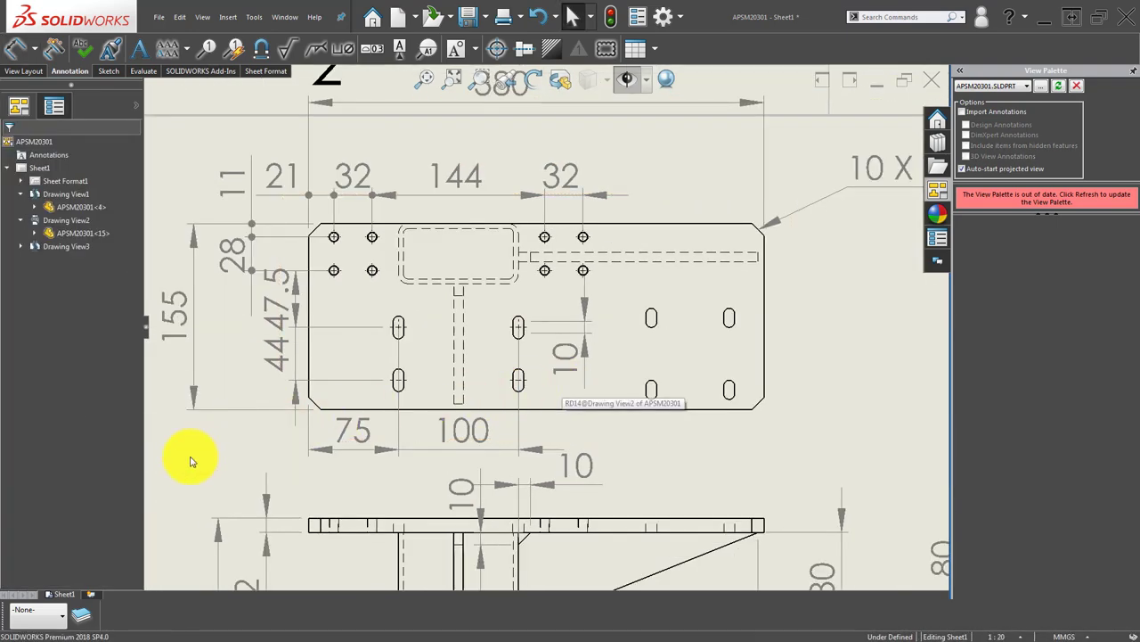
# Add the 9 mm slot width dimension above the slot.
pyautogui.press('d')
pyautogui.scroll(3, 463, 303)
pyautogui.scroll(3, 535, 334)
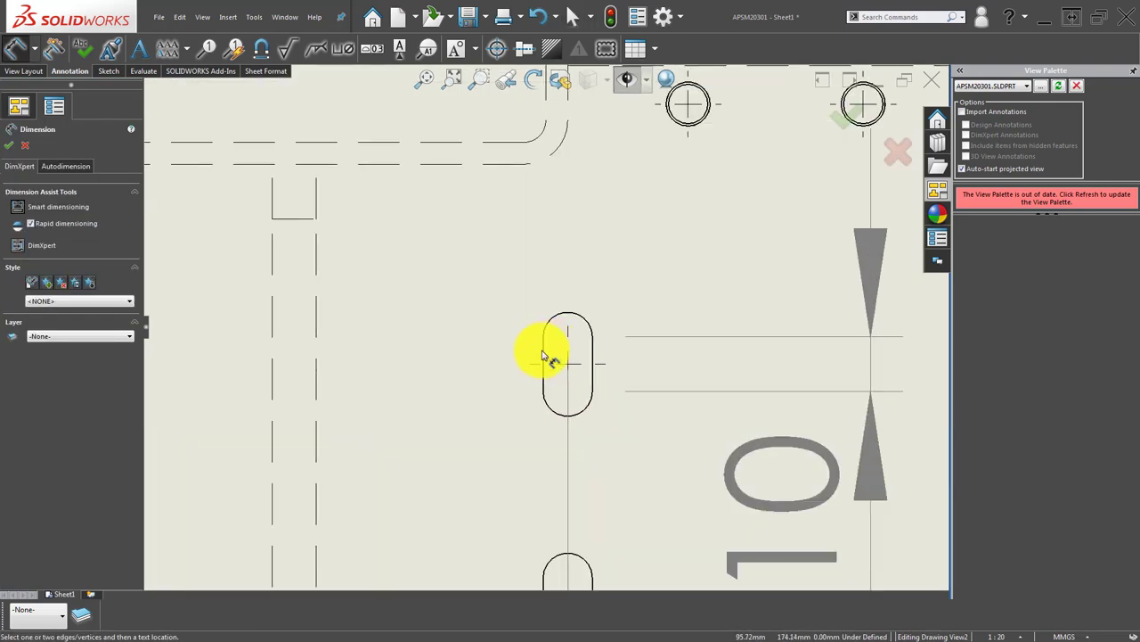
pyautogui.click(545, 346)
pyautogui.click(592, 346)
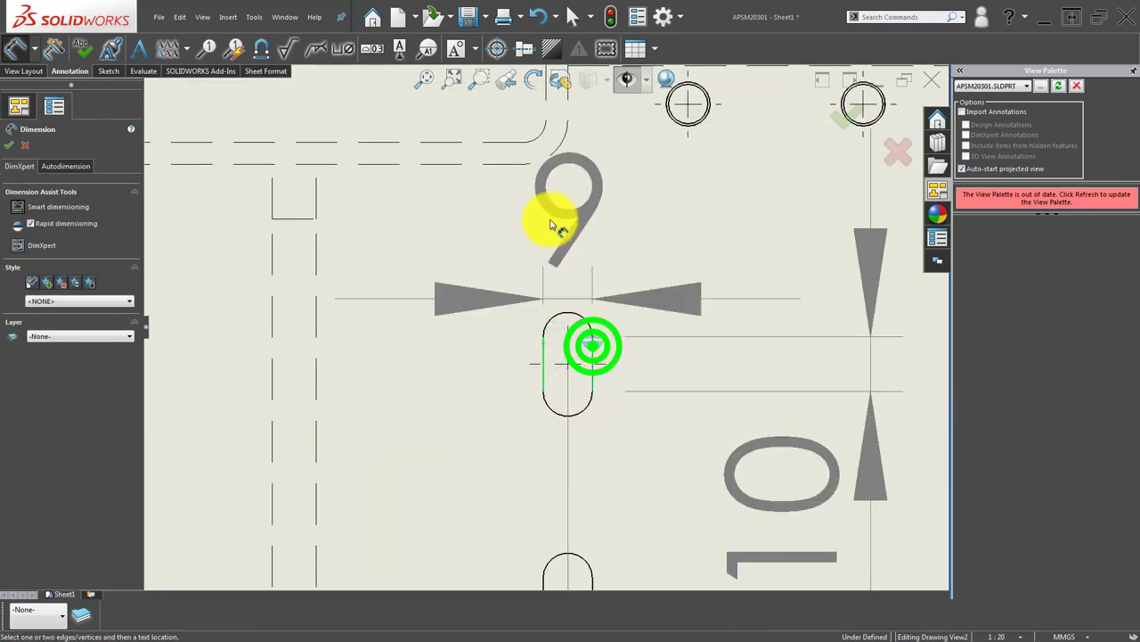
pyautogui.click(567, 240)
pyautogui.scroll(-5, 562, 356)
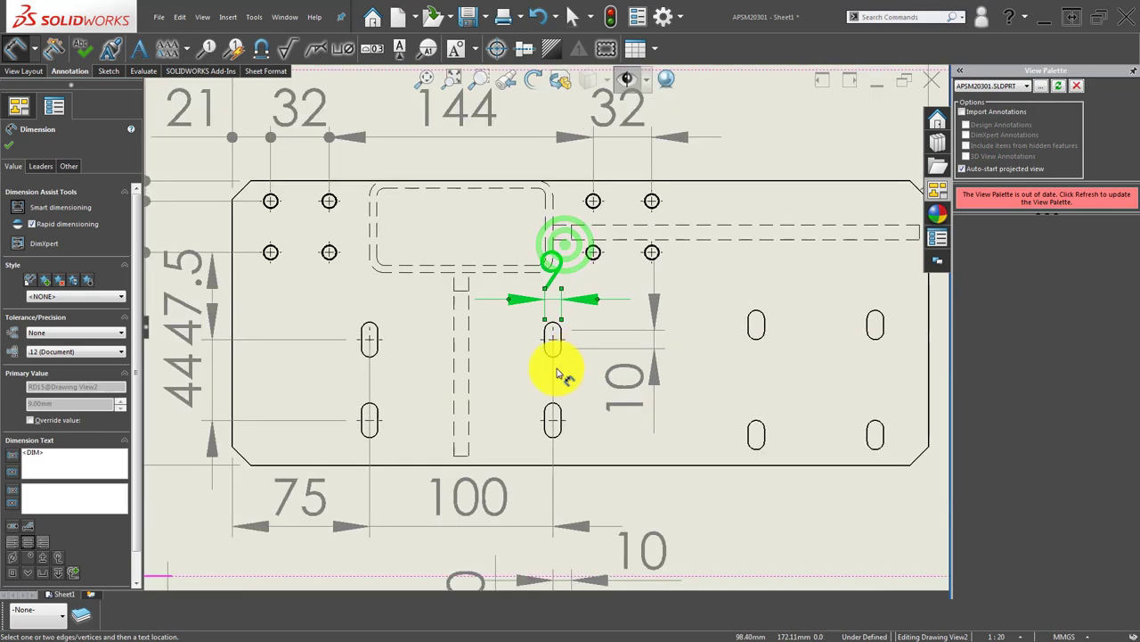
pyautogui.press('Escape')
pyautogui.scroll(-1, 489, 383)
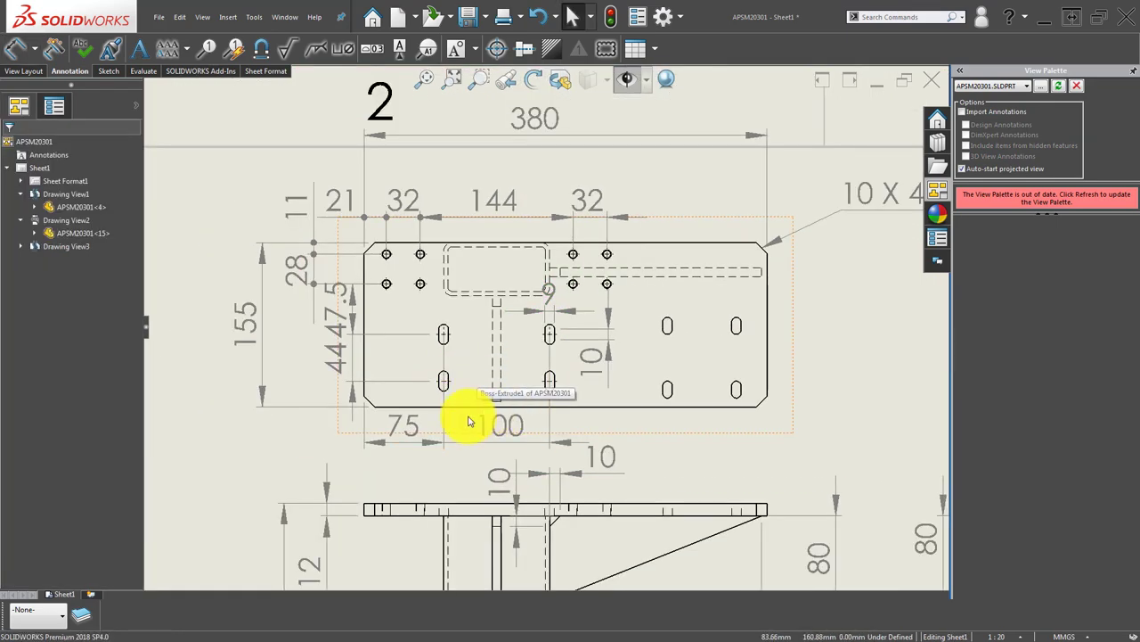
pyautogui.scroll(-1, 499, 417)
pyautogui.scroll(1, 694, 370)
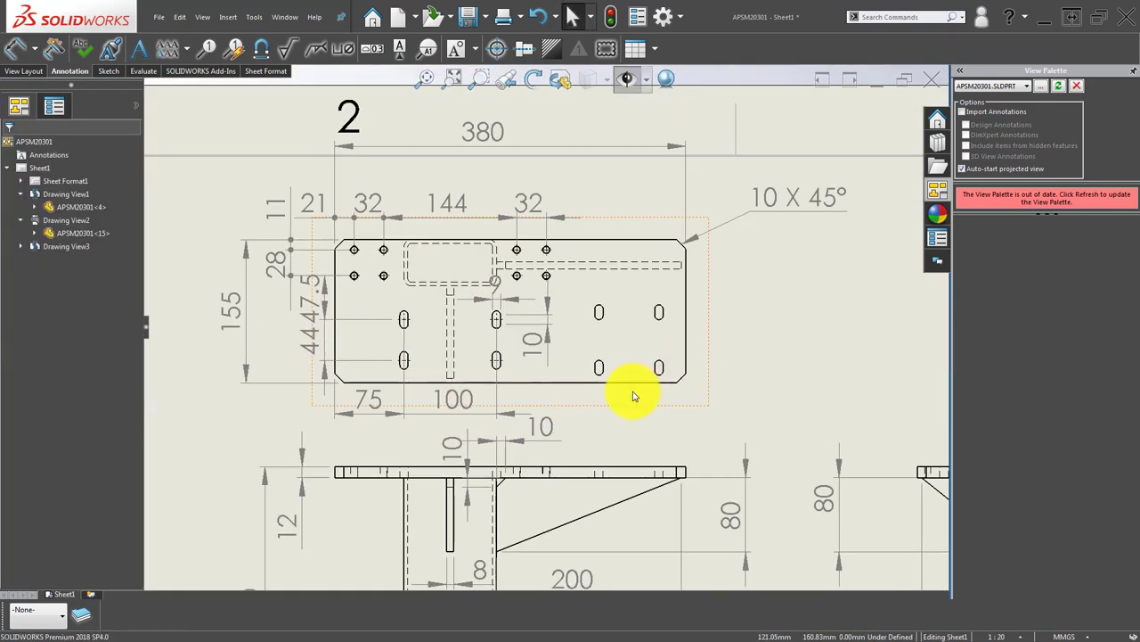
pyautogui.scroll(1, 632, 396)
pyautogui.scroll(-1, 576, 395)
pyautogui.scroll(1, 707, 343)
# Add the 111 horizontal spacing between the first two slot columns below the plate.
pyautogui.press('d')
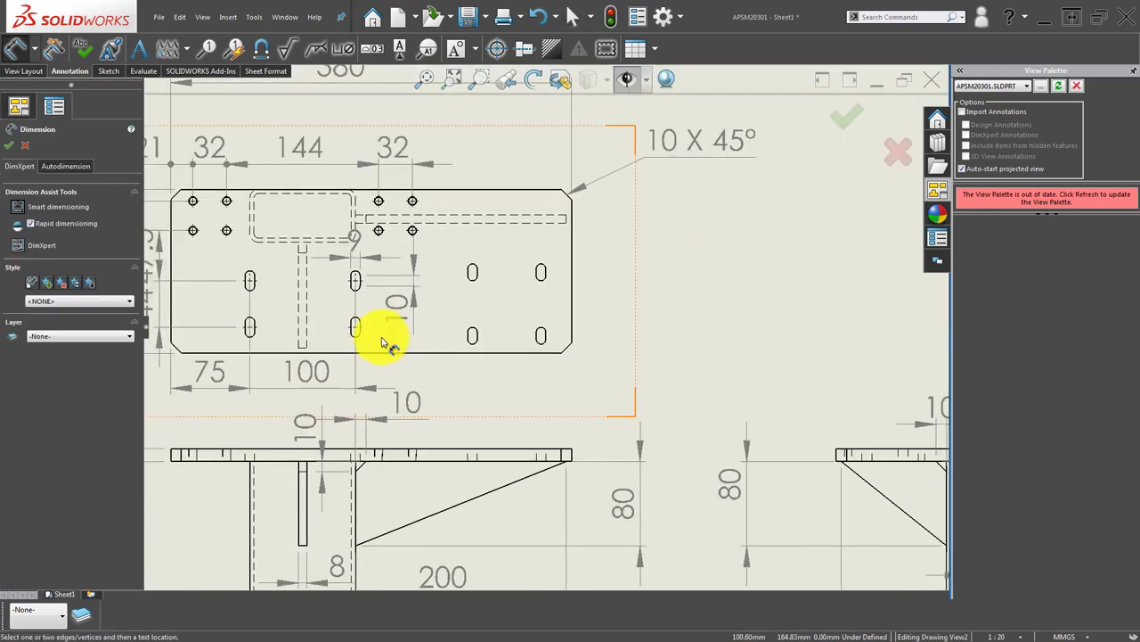
pyautogui.scroll(3, 384, 341)
pyautogui.click(378, 330)
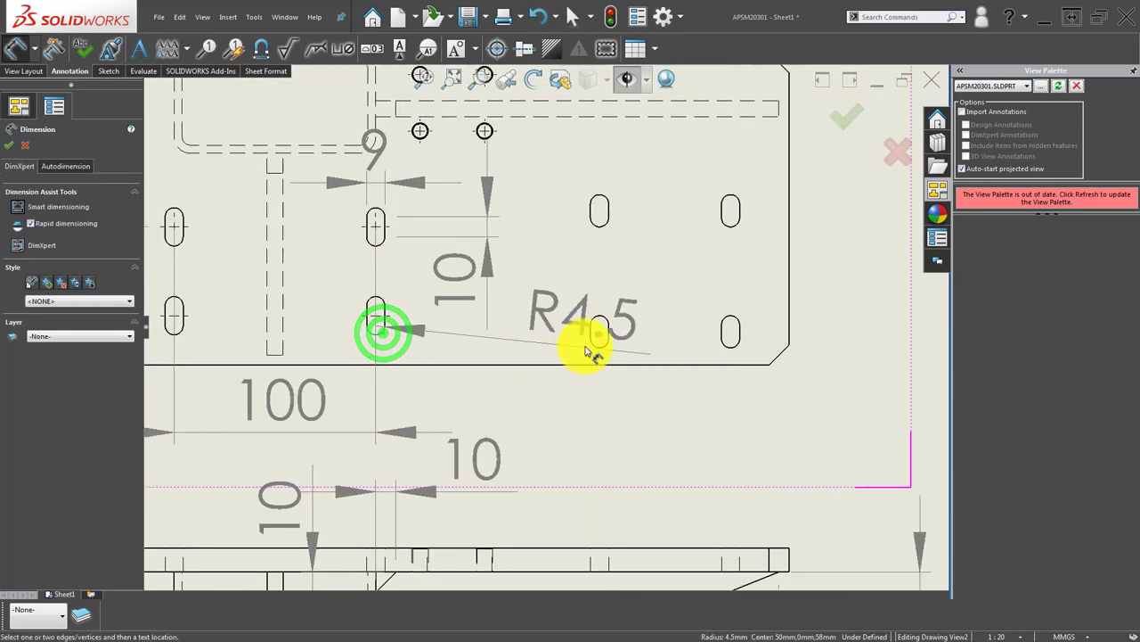
pyautogui.click(594, 344)
pyautogui.click(472, 433)
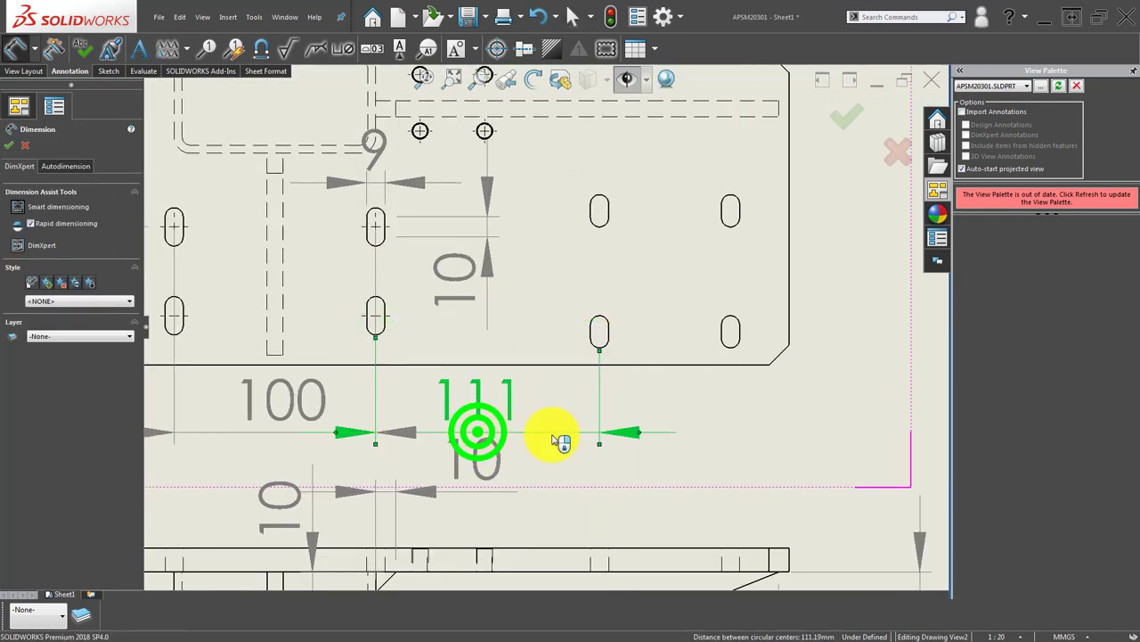
pyautogui.click(640, 434)
pyautogui.click(633, 460)
# Add the 65 spacing between the third and rightmost slot columns below the plate.
pyautogui.scroll(-3, 615, 428)
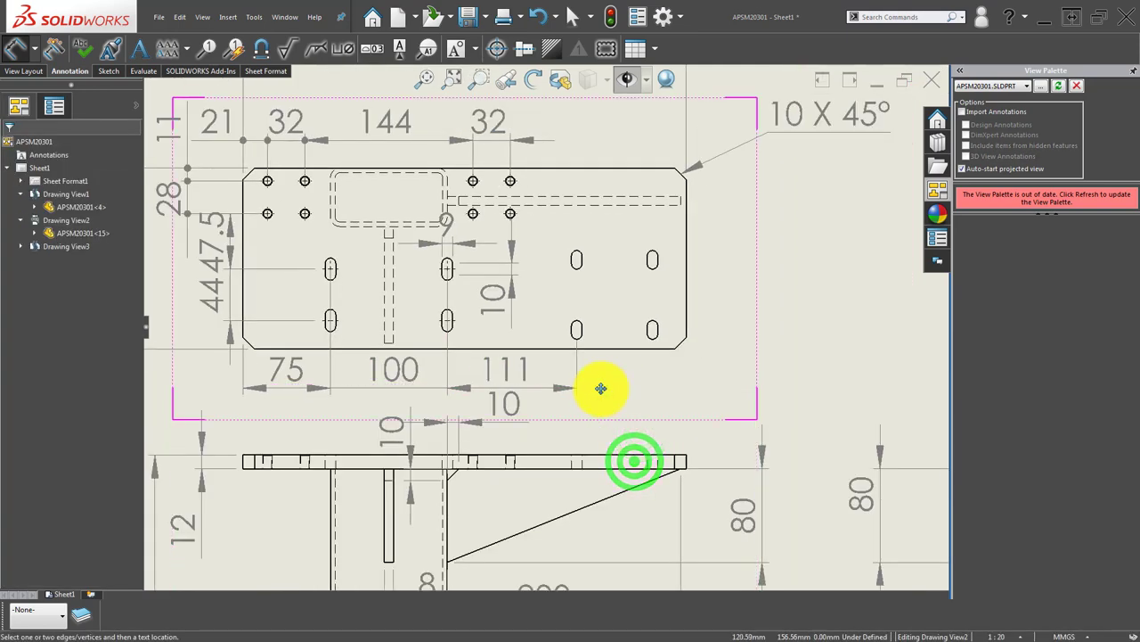
pyautogui.scroll(2, 535, 356)
pyautogui.scroll(2, 490, 323)
pyautogui.click(500, 310)
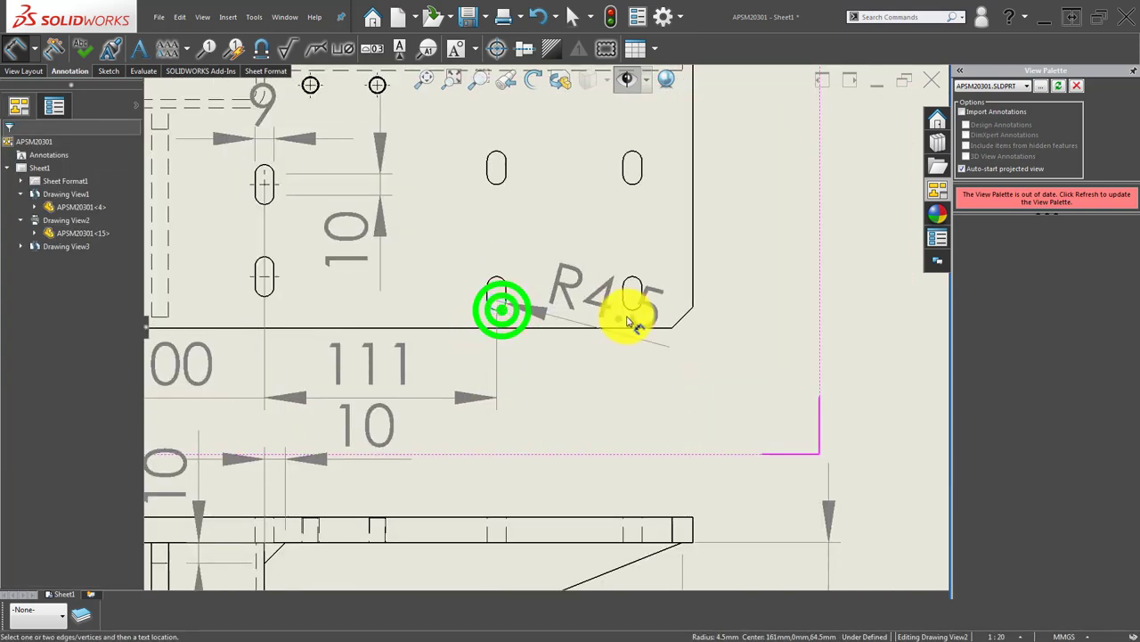
pyautogui.click(634, 309)
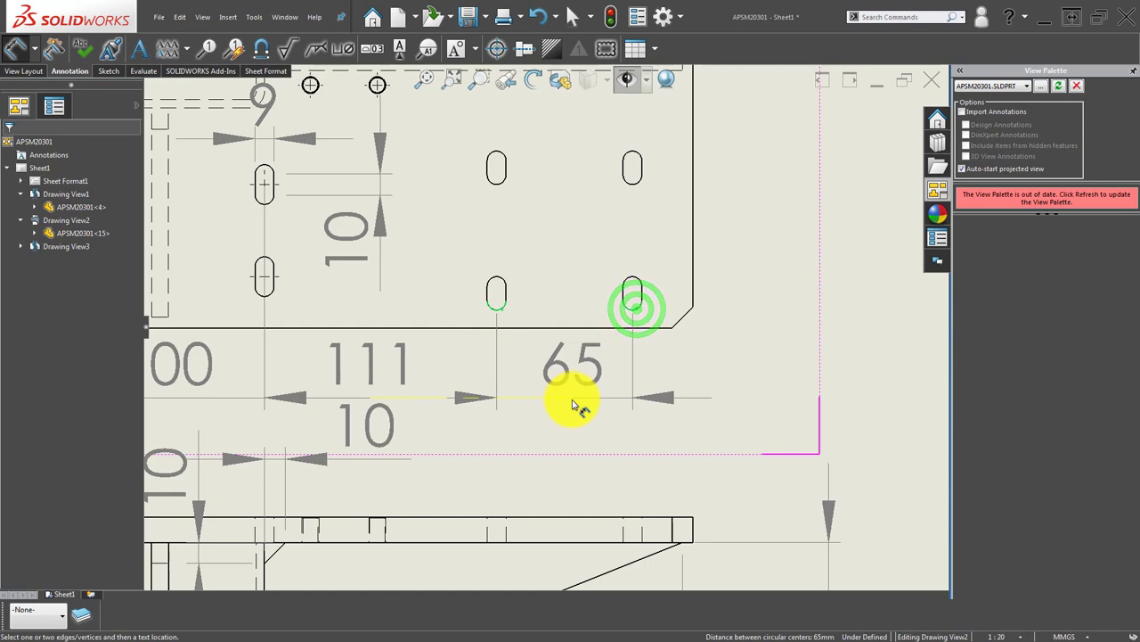
pyautogui.click(573, 392)
pyautogui.click(576, 445)
pyautogui.scroll(-3, 575, 445)
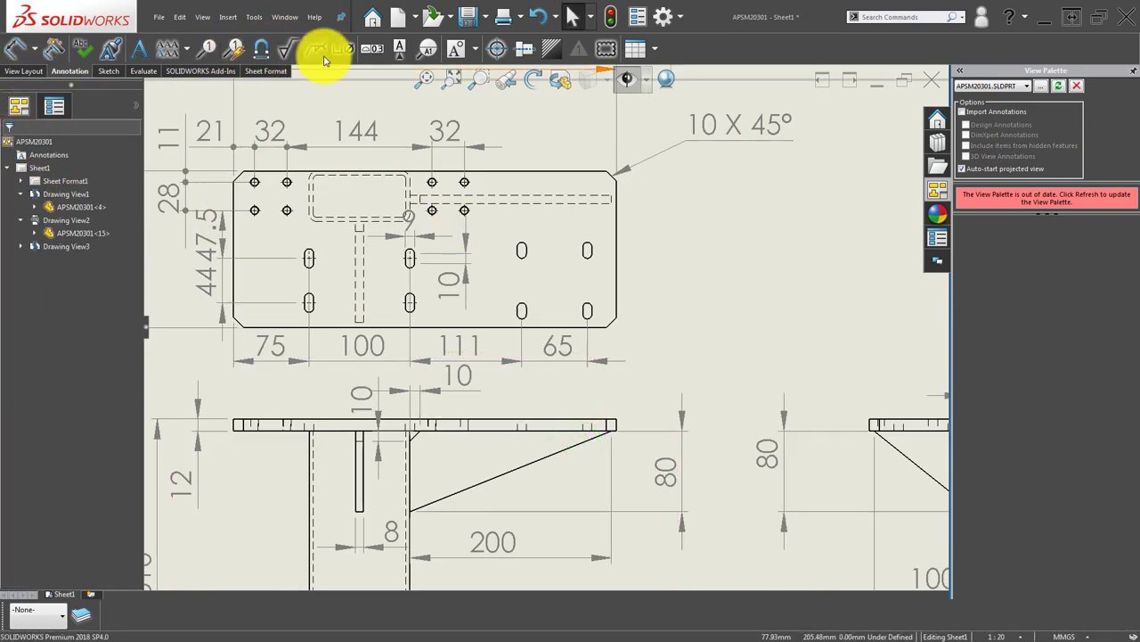
# Place center marks on the two upper and two lower right-hand slots.
pyautogui.click(499, 50)
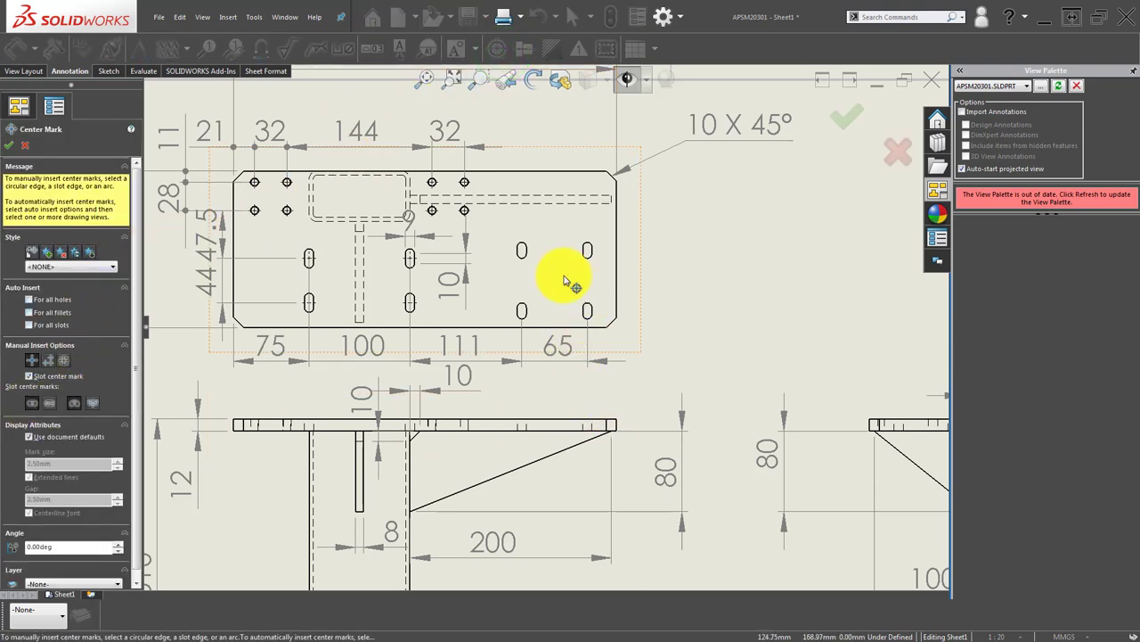
pyautogui.click(522, 250)
pyautogui.click(588, 246)
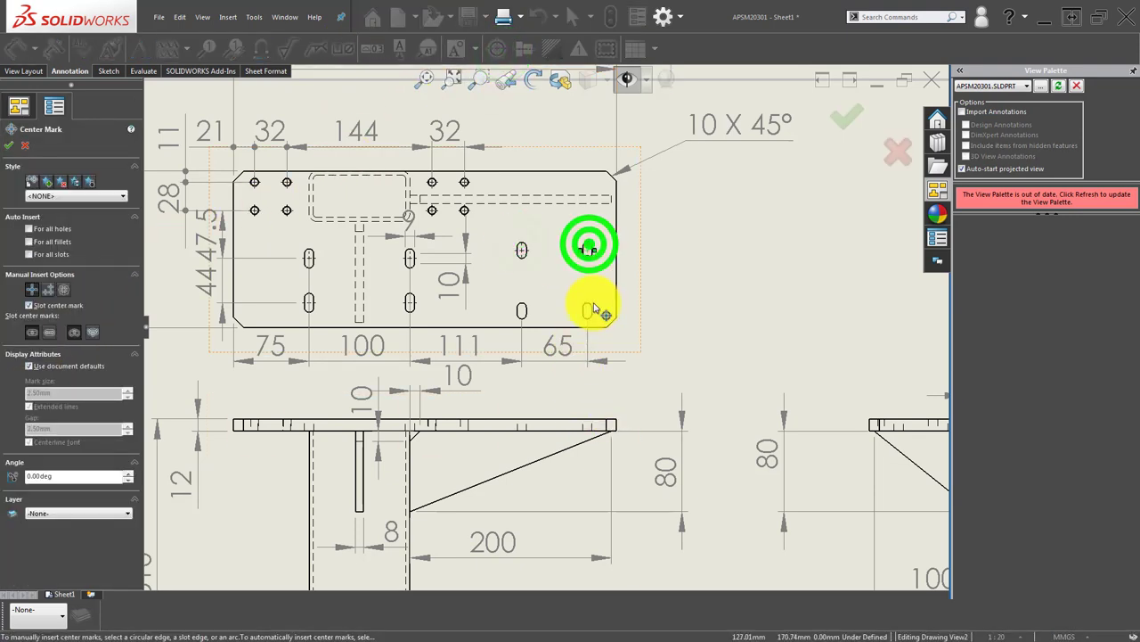
pyautogui.click(590, 308)
pyautogui.click(523, 308)
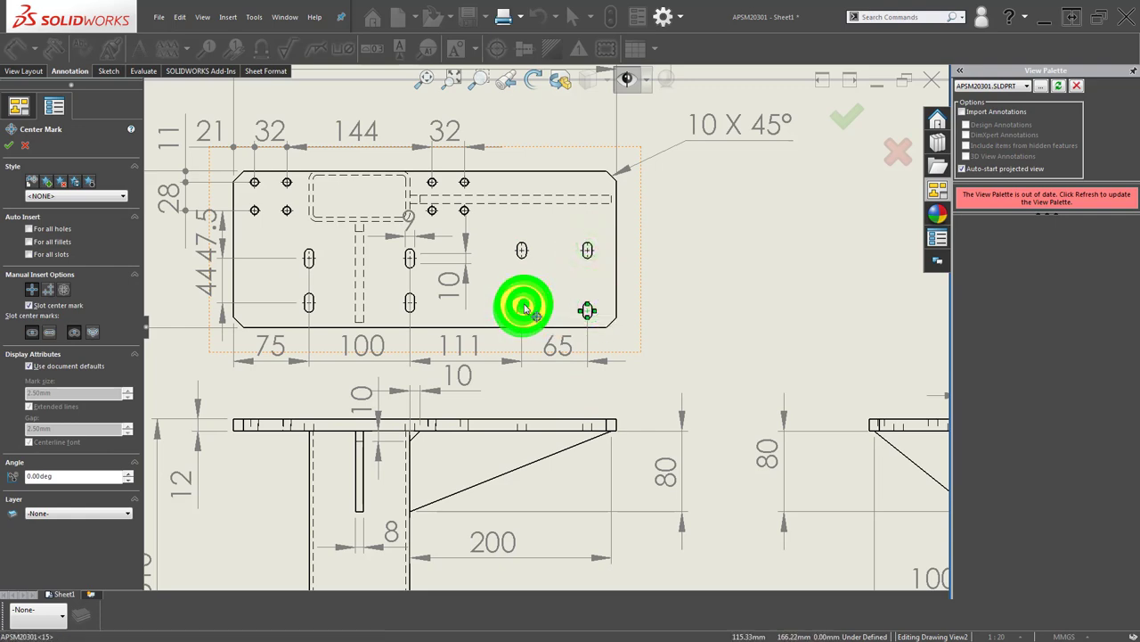
pyautogui.click(16, 144)
pyautogui.click(726, 313)
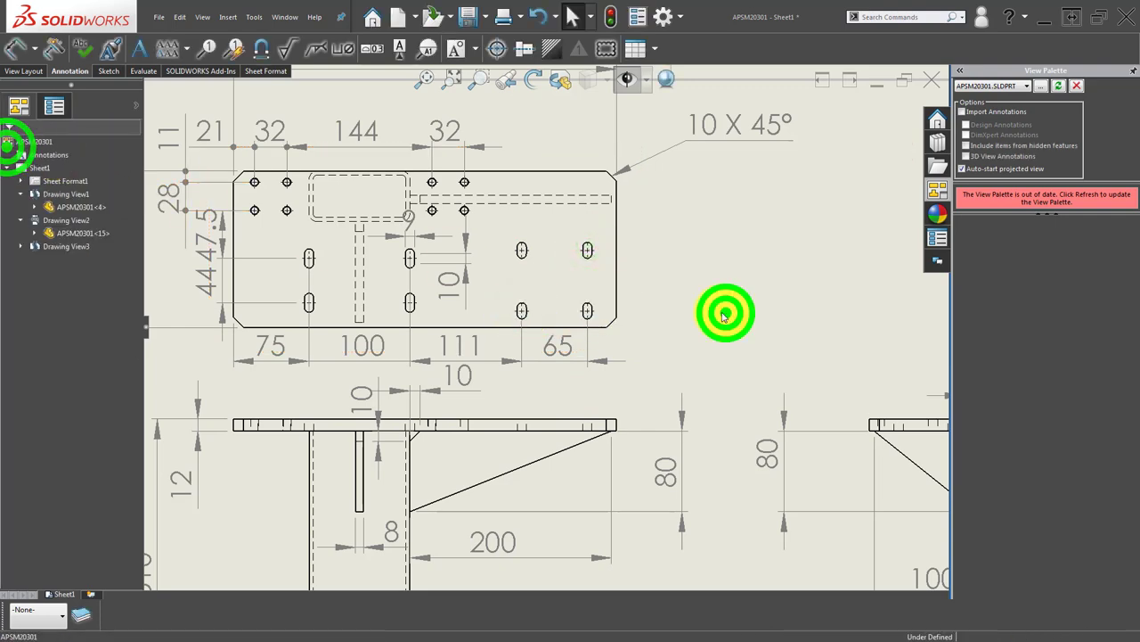
pyautogui.scroll(-3, 647, 318)
pyautogui.scroll(3, 645, 340)
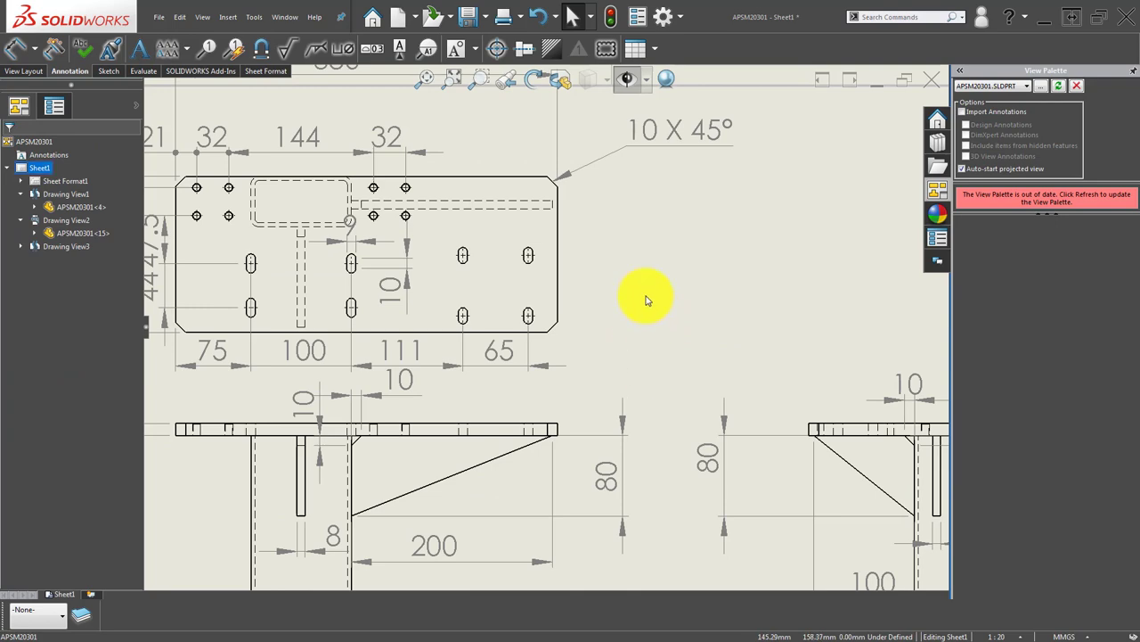
pyautogui.press('d')
pyautogui.scroll(-3, 555, 306)
pyautogui.scroll(-2, 501, 357)
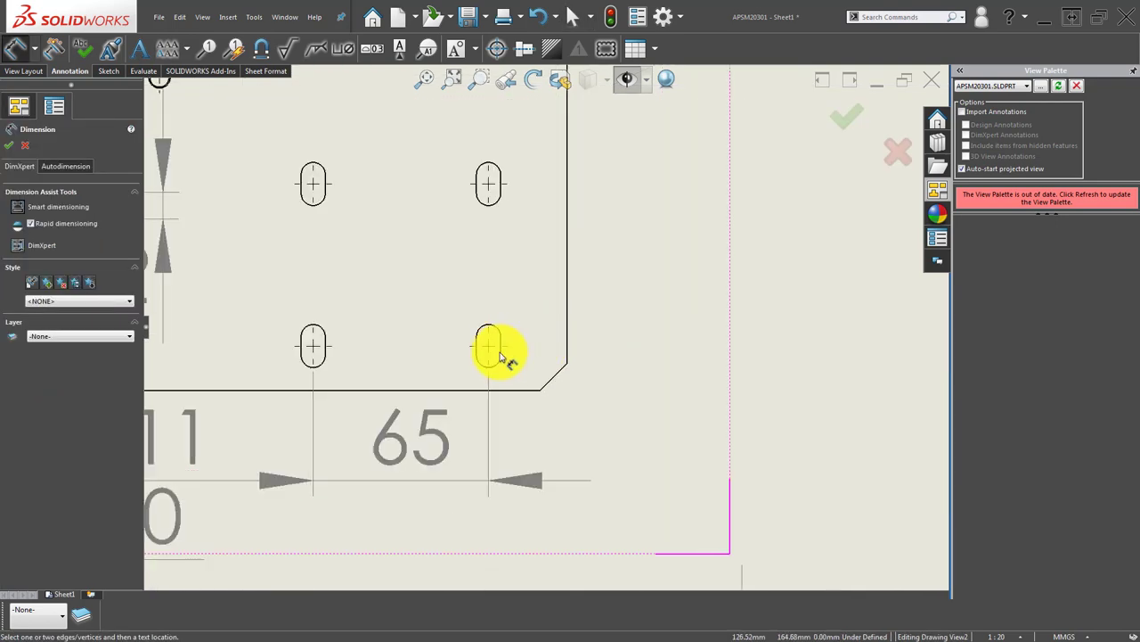
# Add a 60 vertical dimension between the lower and upper right slots, right of the plate.
pyautogui.click(488, 184)
pyautogui.click(713, 266)
pyautogui.click(859, 400)
pyautogui.scroll(2, 758, 423)
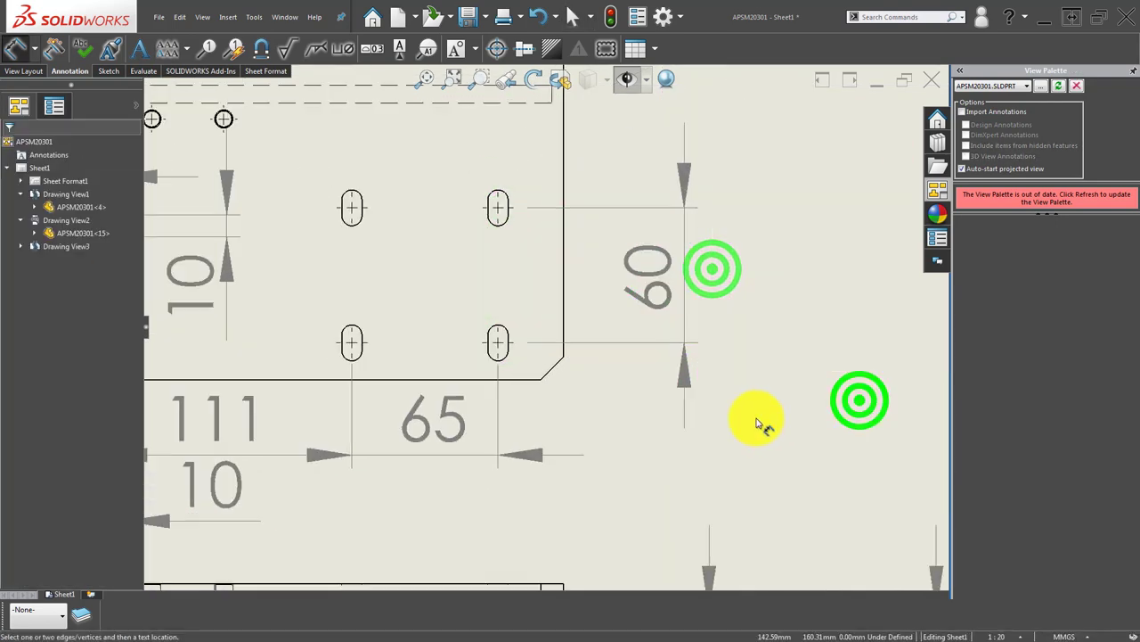
pyautogui.scroll(3, 759, 423)
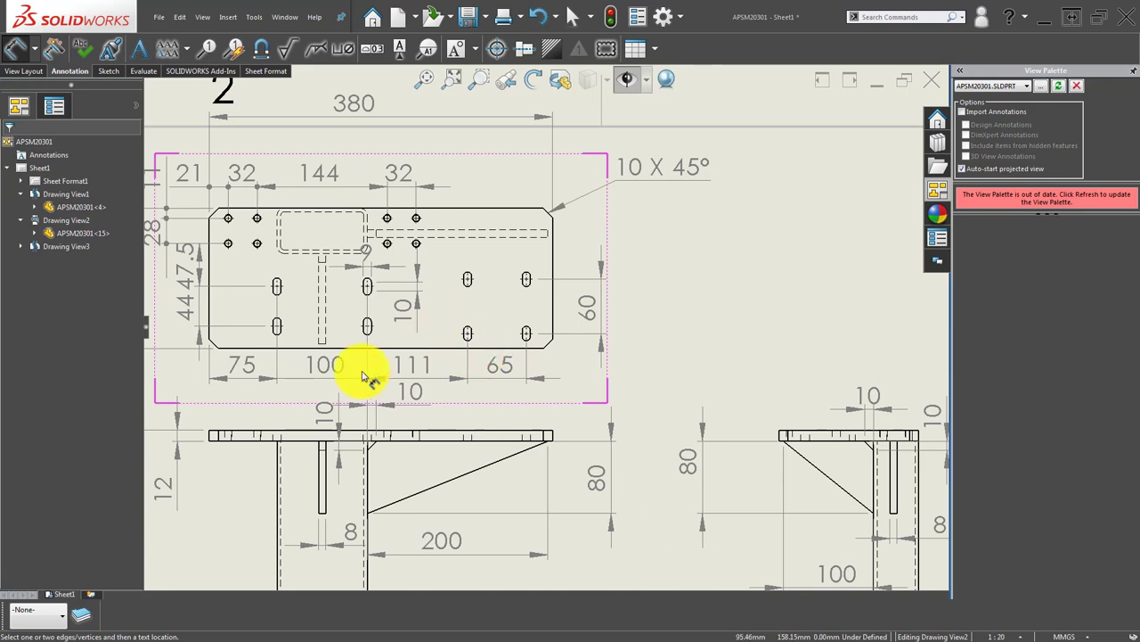
pyautogui.scroll(-1, 378, 361)
pyautogui.scroll(-1, 377, 352)
pyautogui.scroll(-1, 427, 352)
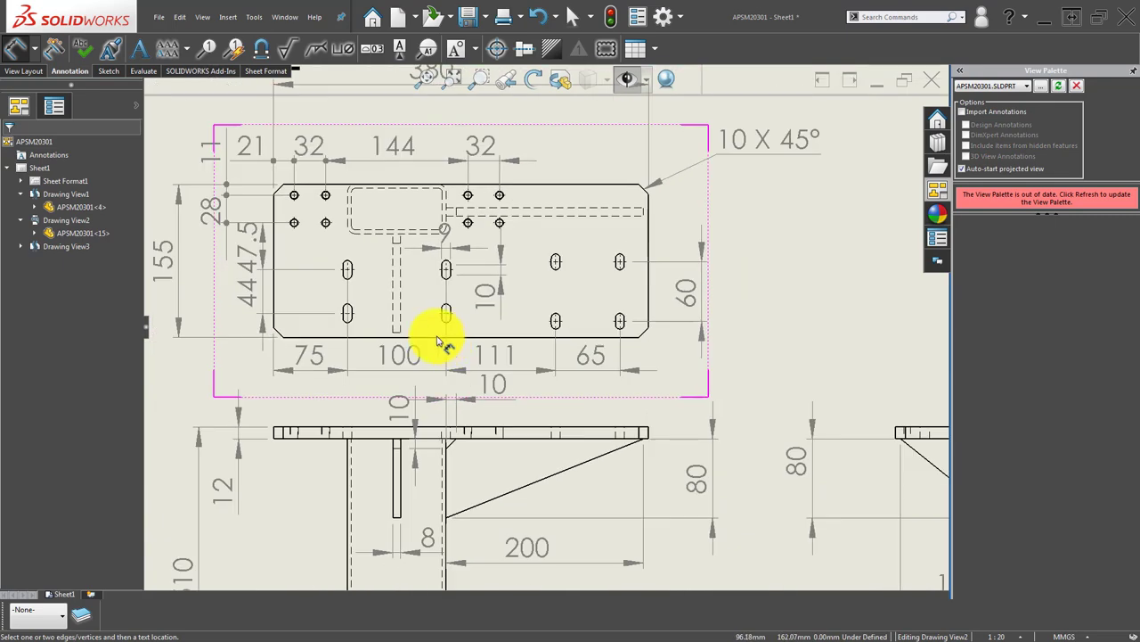
pyautogui.scroll(-2, 294, 269)
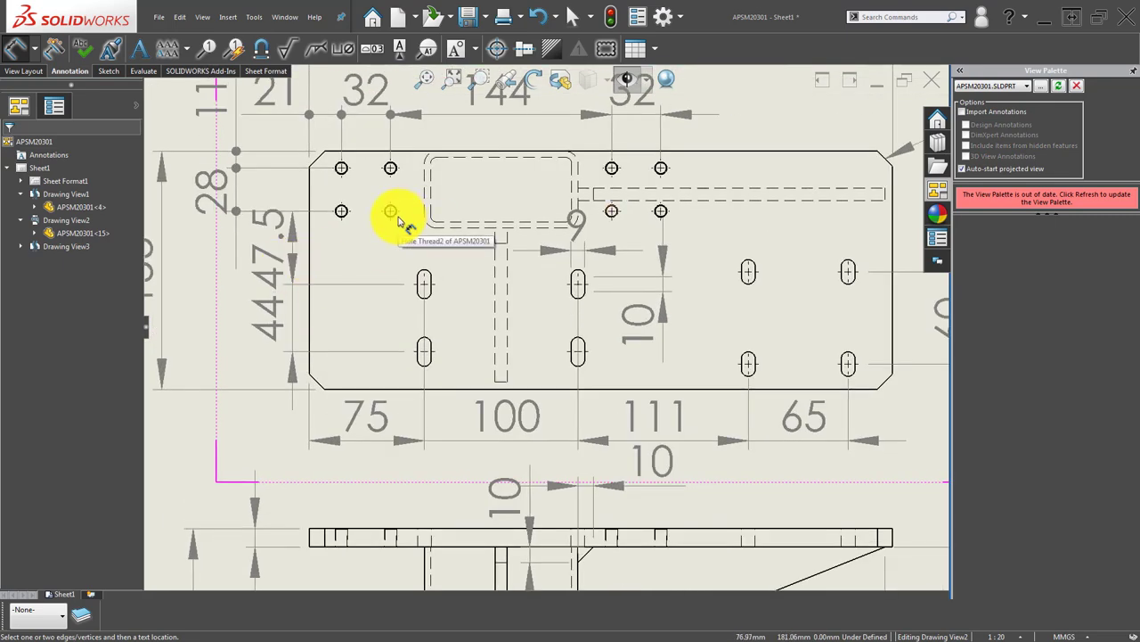
pyautogui.scroll(2, 814, 254)
pyautogui.scroll(-2, 797, 288)
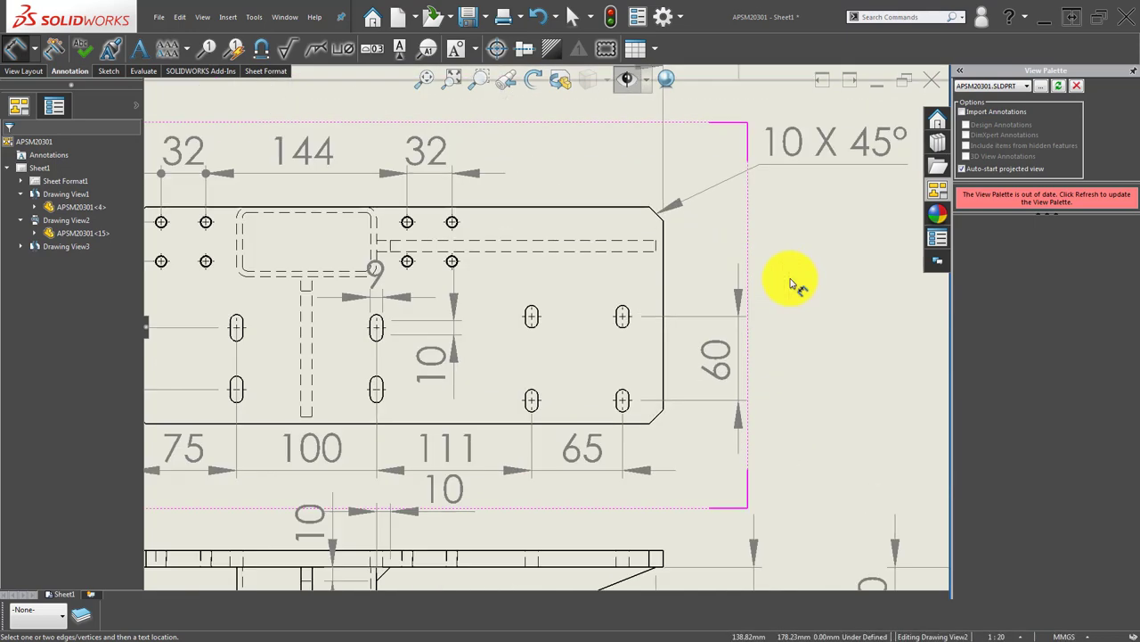
pyautogui.scroll(-1, 624, 307)
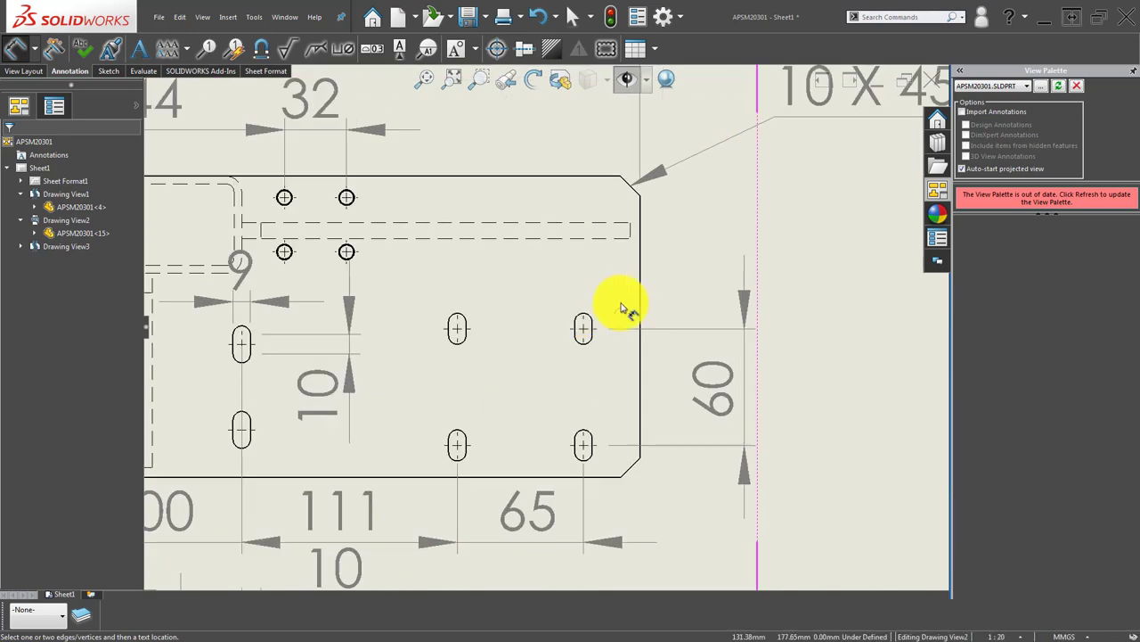
# Dimension 78.5 from the right-hand slot to the plate's top edge on the right.
pyautogui.click(587, 332)
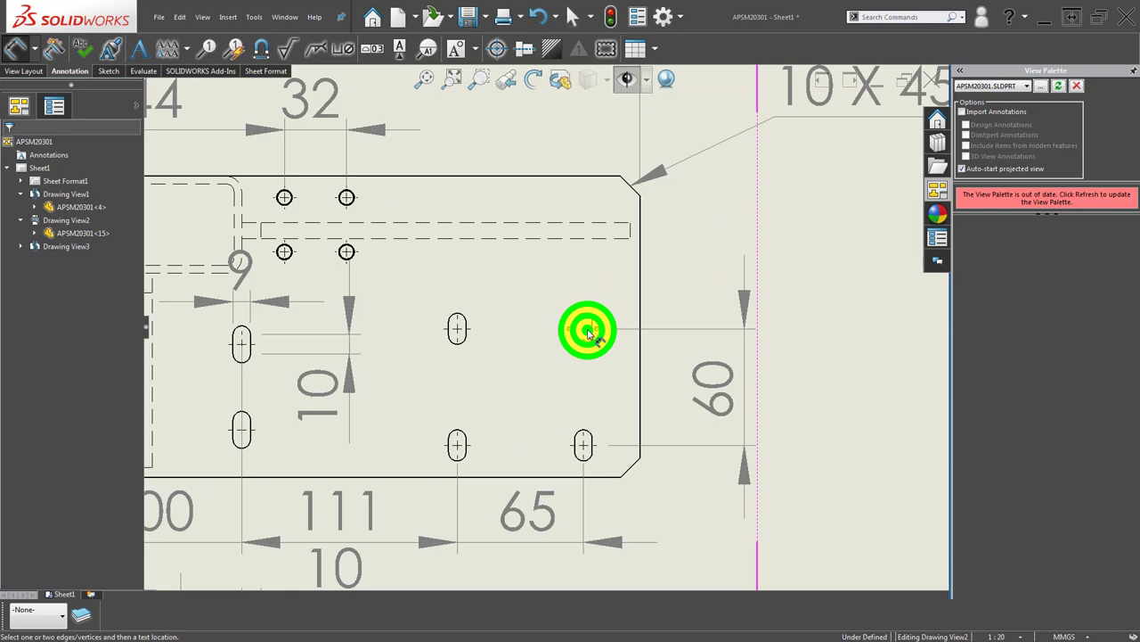
pyautogui.click(577, 180)
pyautogui.click(743, 258)
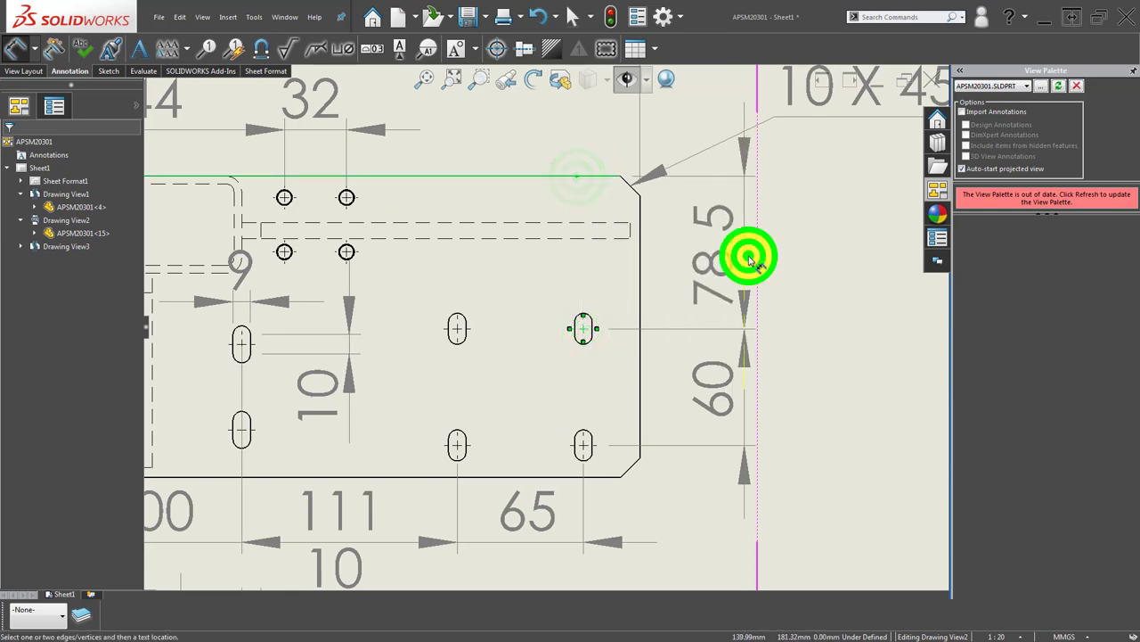
pyautogui.click(747, 143)
pyautogui.press('Escape')
pyautogui.scroll(2, 526, 374)
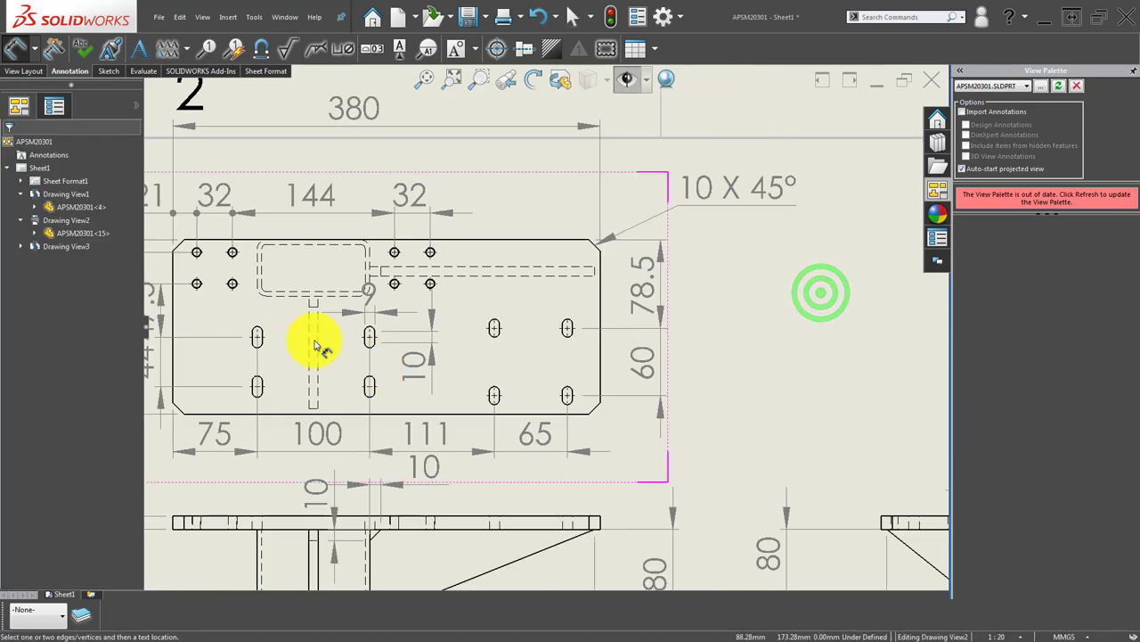
pyautogui.scroll(1, 317, 345)
pyautogui.scroll(-3, 436, 345)
# Delete the 47.5 dimension and move the 44 dimension closer to the plate.
pyautogui.moveTo(420, 356); pyautogui.dragTo(374, 359)
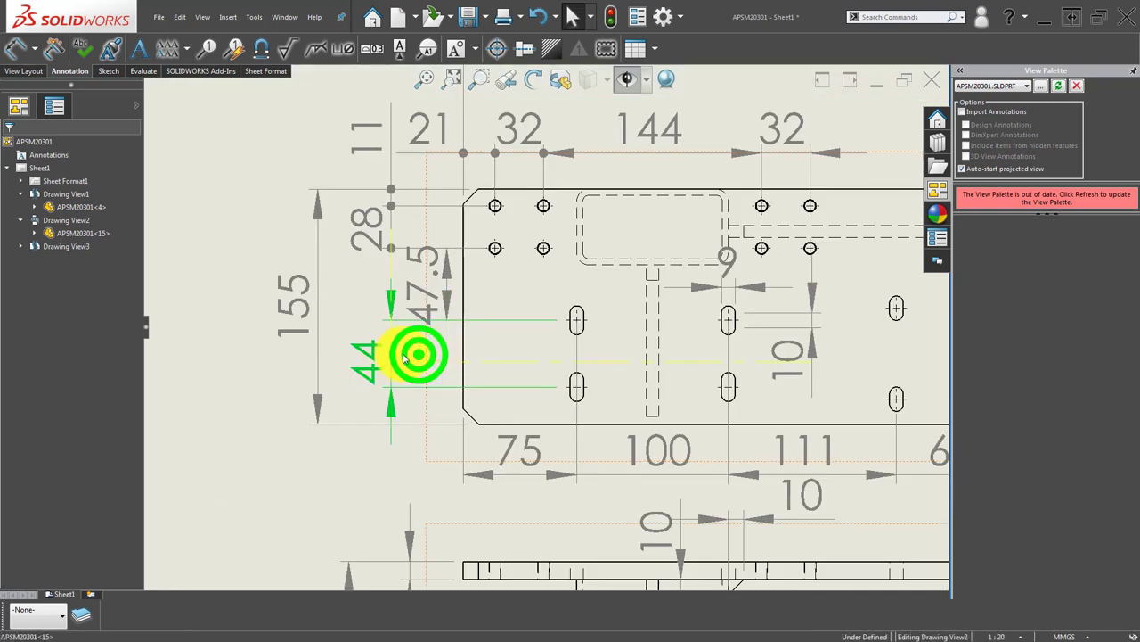
pyautogui.press('Delete')
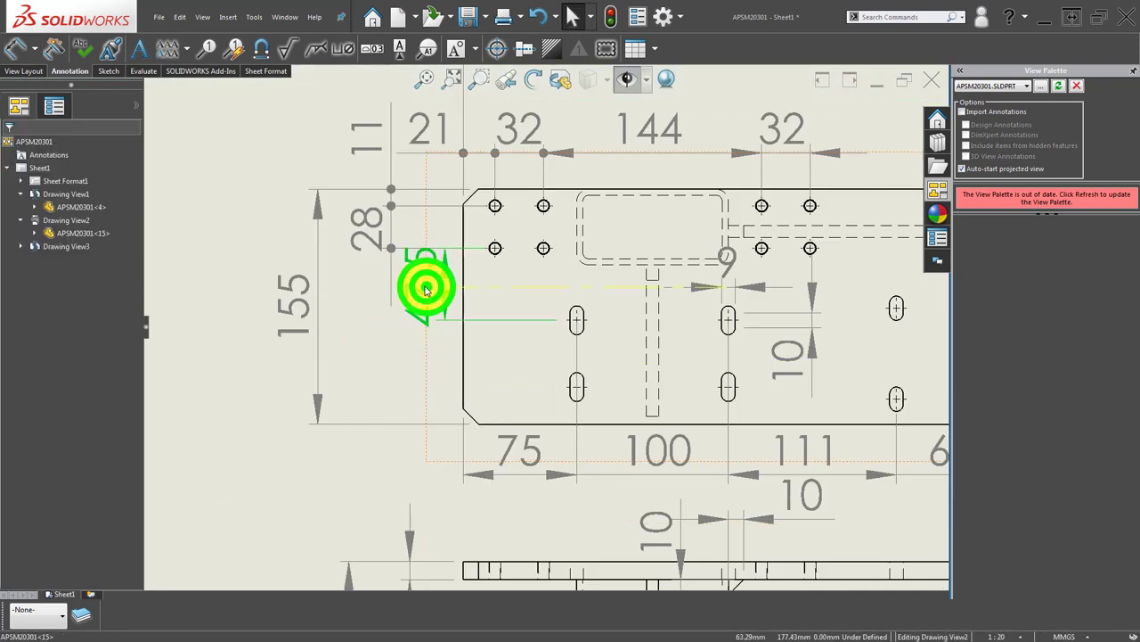
pyautogui.click(426, 290)
pyautogui.press('Escape')
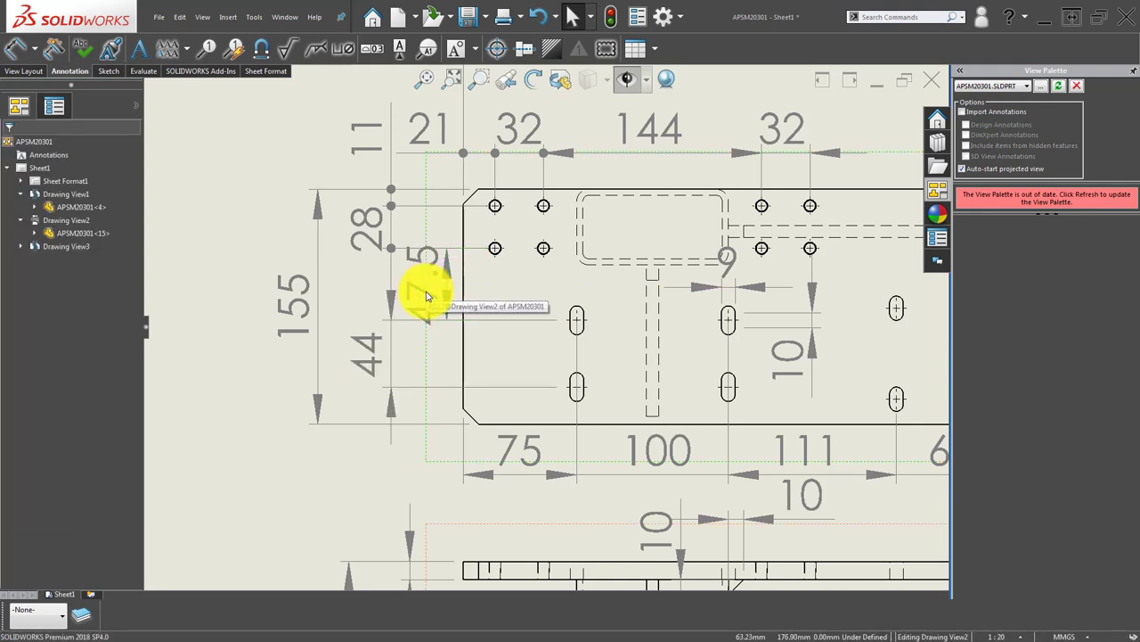
pyautogui.click(433, 293)
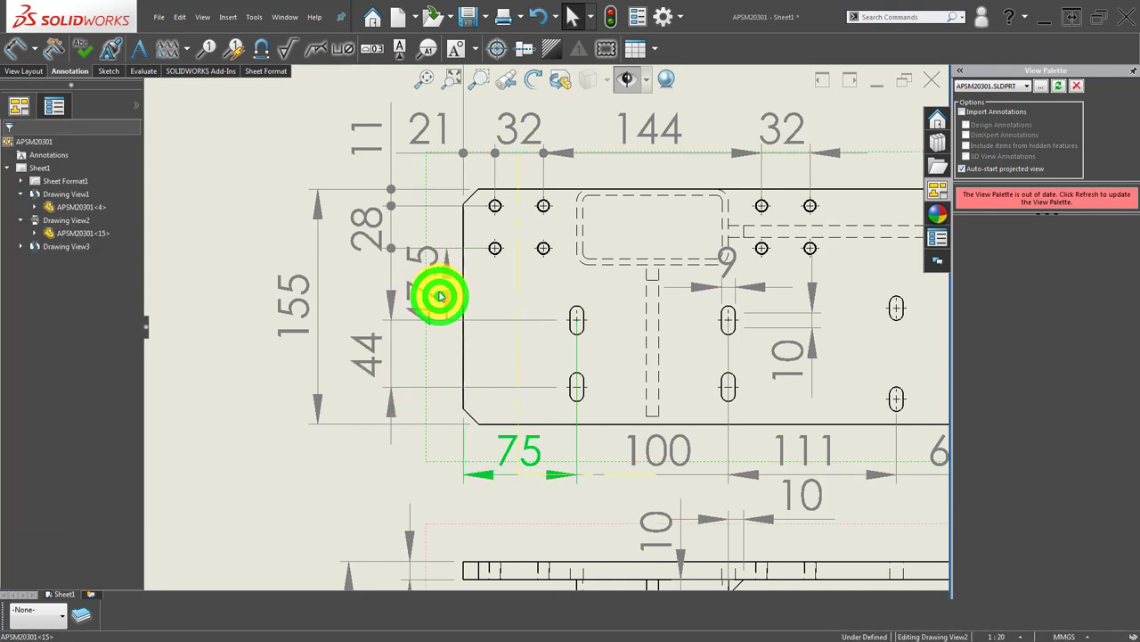
pyautogui.moveTo(420, 276); pyautogui.dragTo(408, 300)
pyautogui.press('Delete')
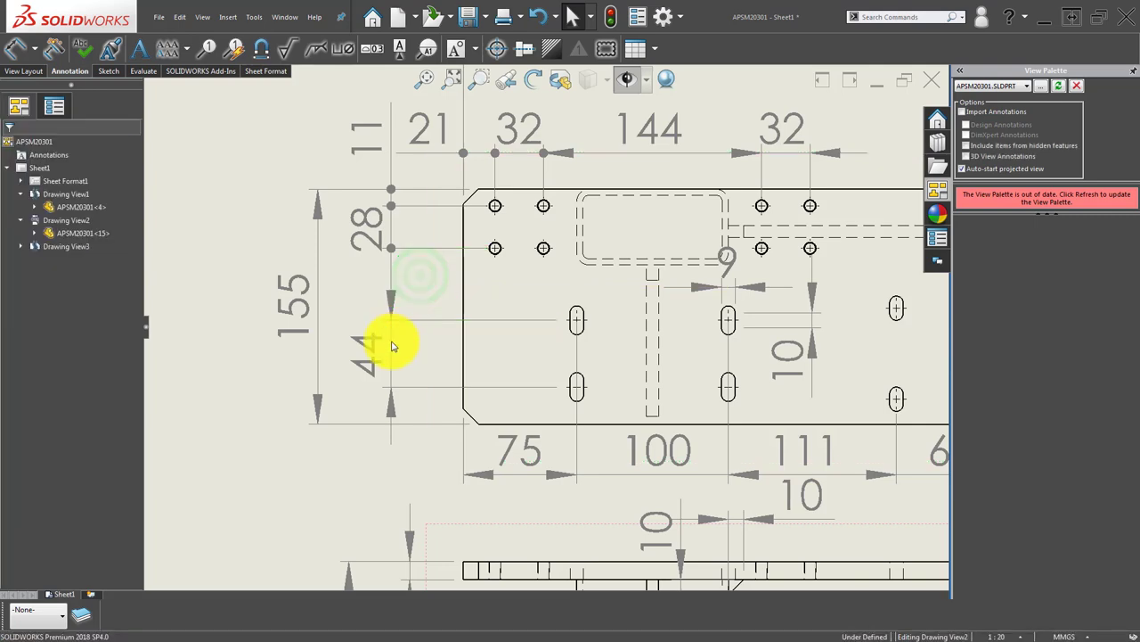
pyautogui.moveTo(379, 348); pyautogui.dragTo(426, 294)
pyautogui.click(426, 294)
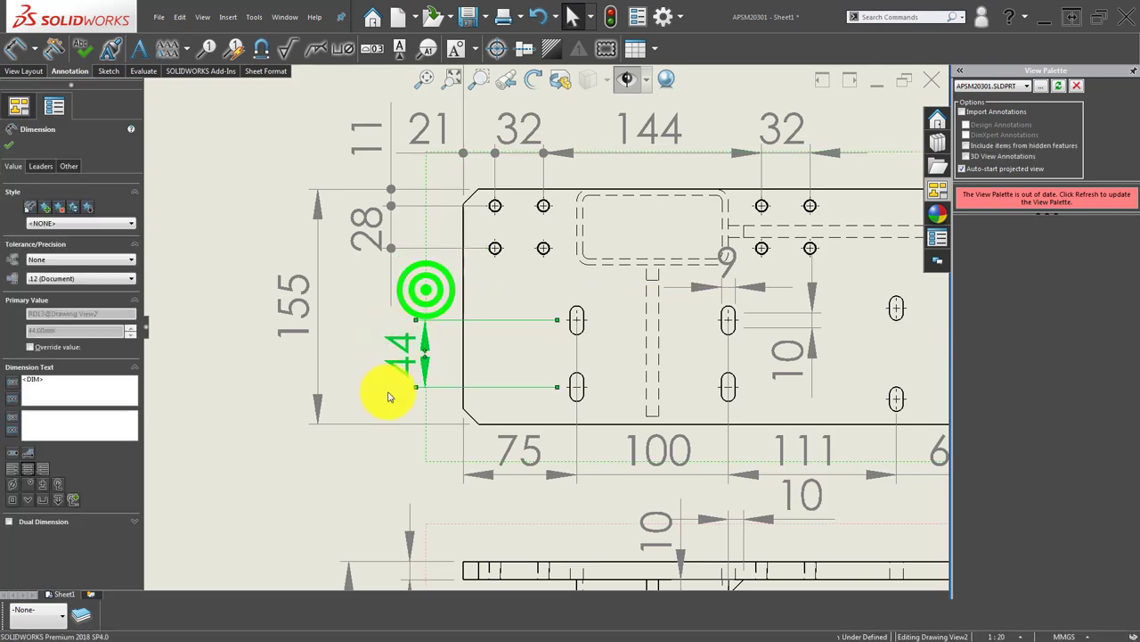
pyautogui.click(290, 429)
pyautogui.scroll(3, 344, 453)
pyautogui.scroll(-1, 383, 399)
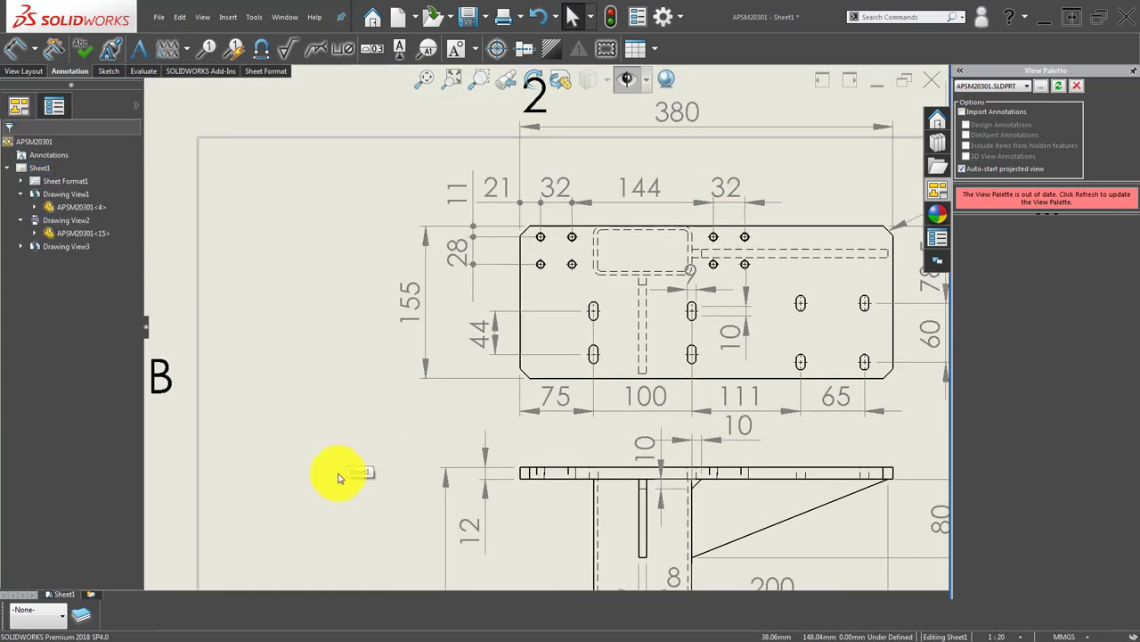
# Move the 44 beside the slots and add an 86.5 dimension from the left slot to the top edge.
pyautogui.moveTo(339, 478); pyautogui.dragTo(446, 293, button='right')
pyautogui.scroll(-2, 562, 303)
pyautogui.moveTo(470, 355); pyautogui.dragTo(556, 355)
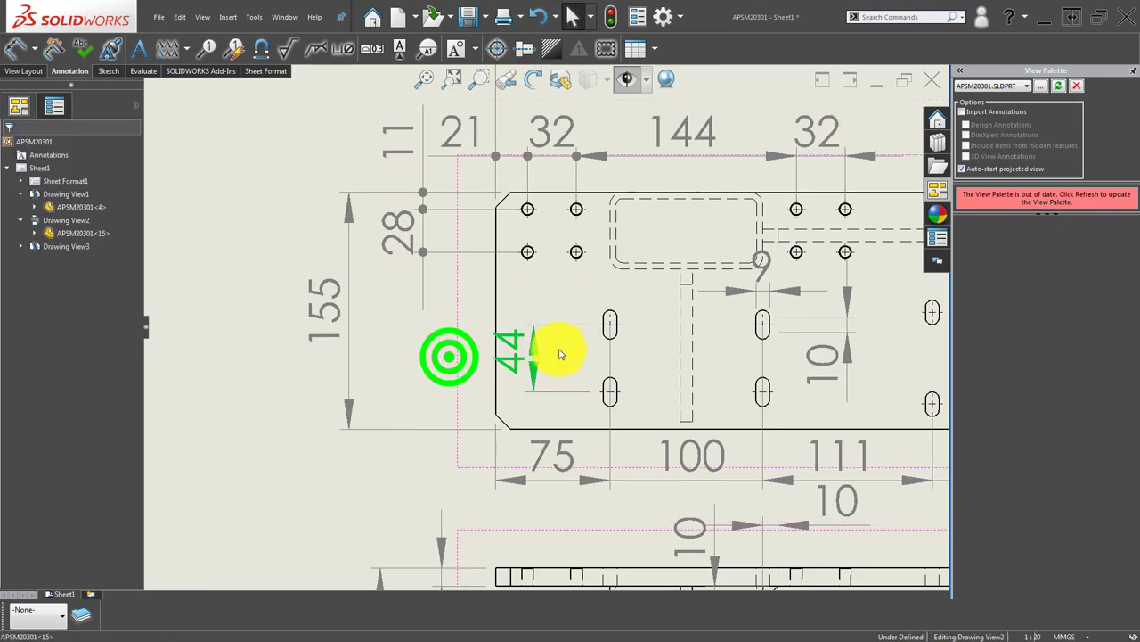
pyautogui.click(298, 458)
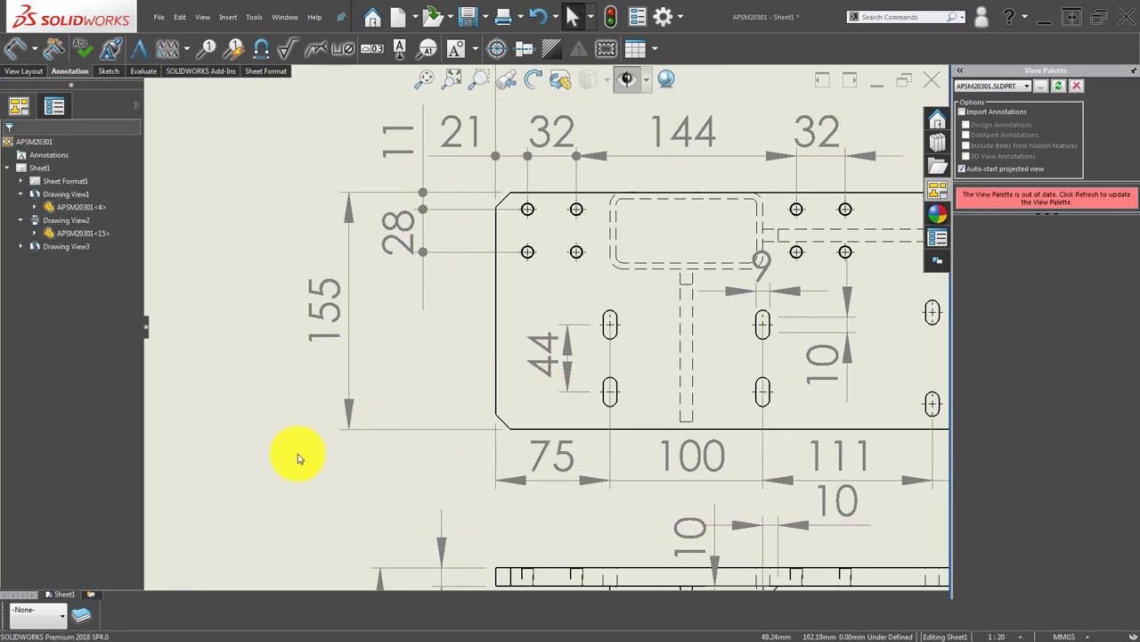
pyautogui.moveTo(297, 458); pyautogui.dragTo(522, 262, button='right')
pyautogui.scroll(-1, 603, 311)
pyautogui.scroll(-2, 599, 343)
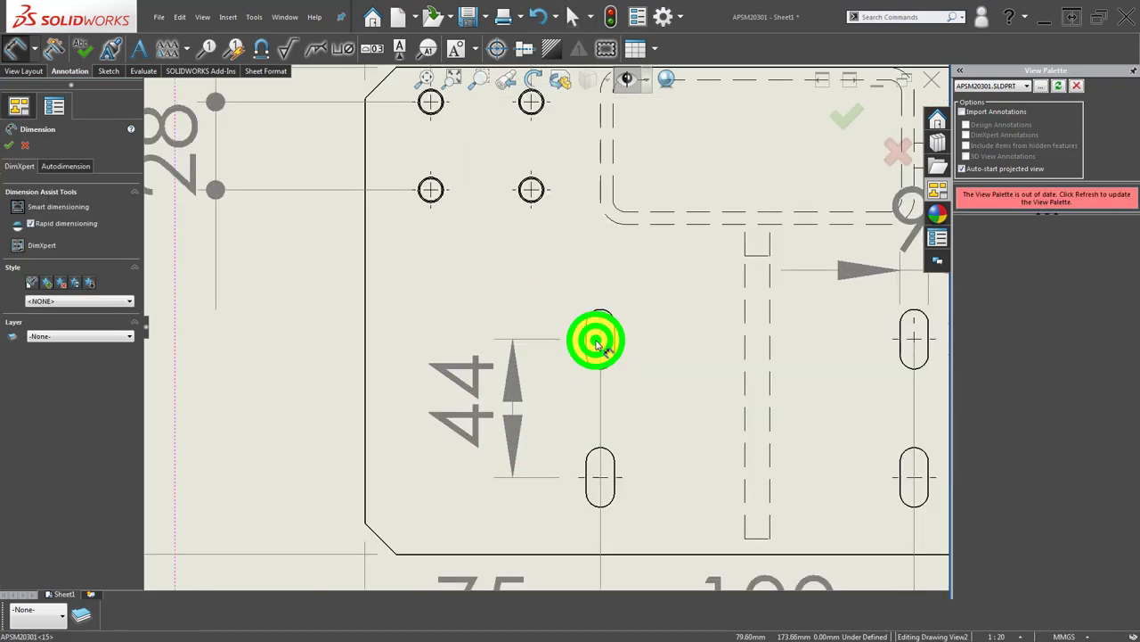
pyautogui.click(596, 343)
pyautogui.scroll(2, 570, 312)
pyautogui.scroll(1, 588, 249)
pyautogui.click(580, 178)
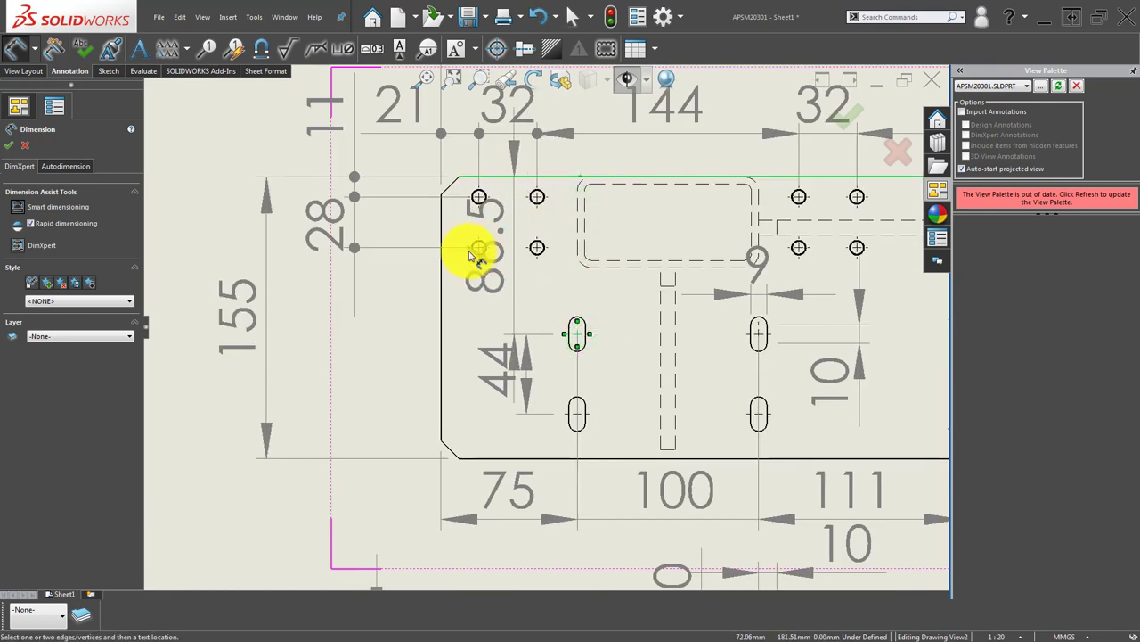
pyautogui.click(298, 264)
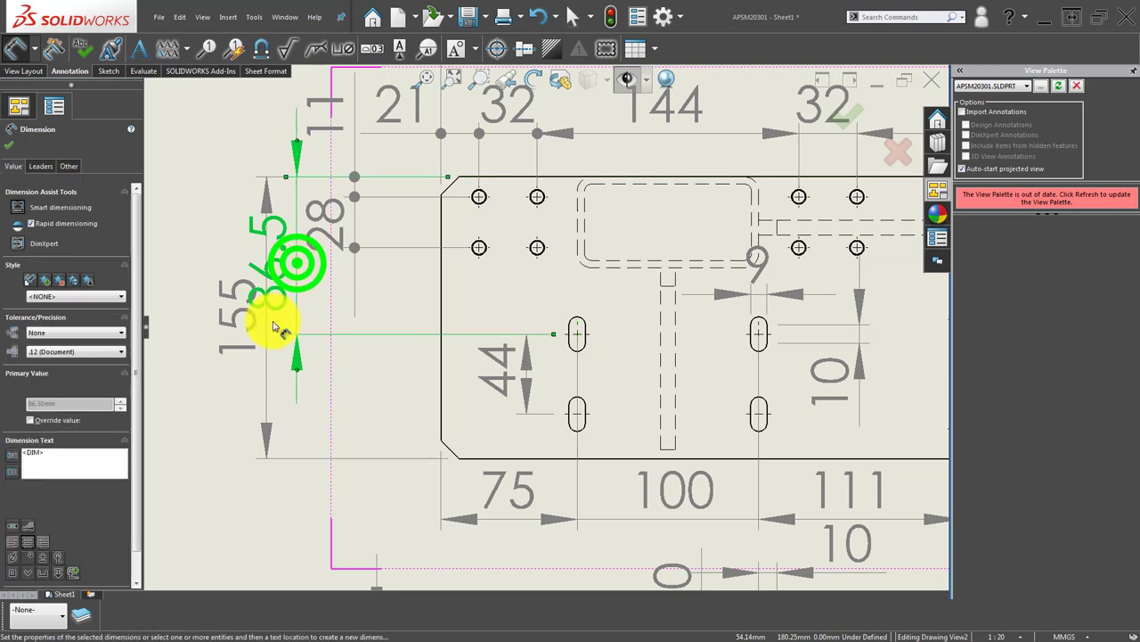
# Delete the 155 dimension on the left side of the plate.
pyautogui.click(246, 323)
pyautogui.scroll(2, 360, 359)
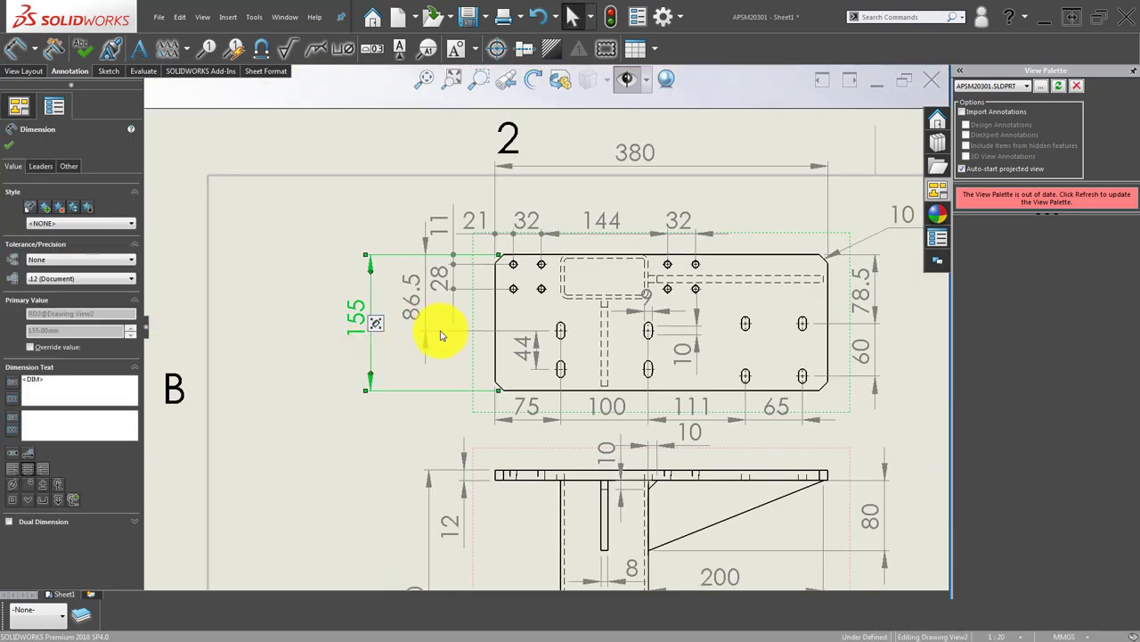
pyautogui.scroll(3, 476, 349)
pyautogui.scroll(-2, 668, 339)
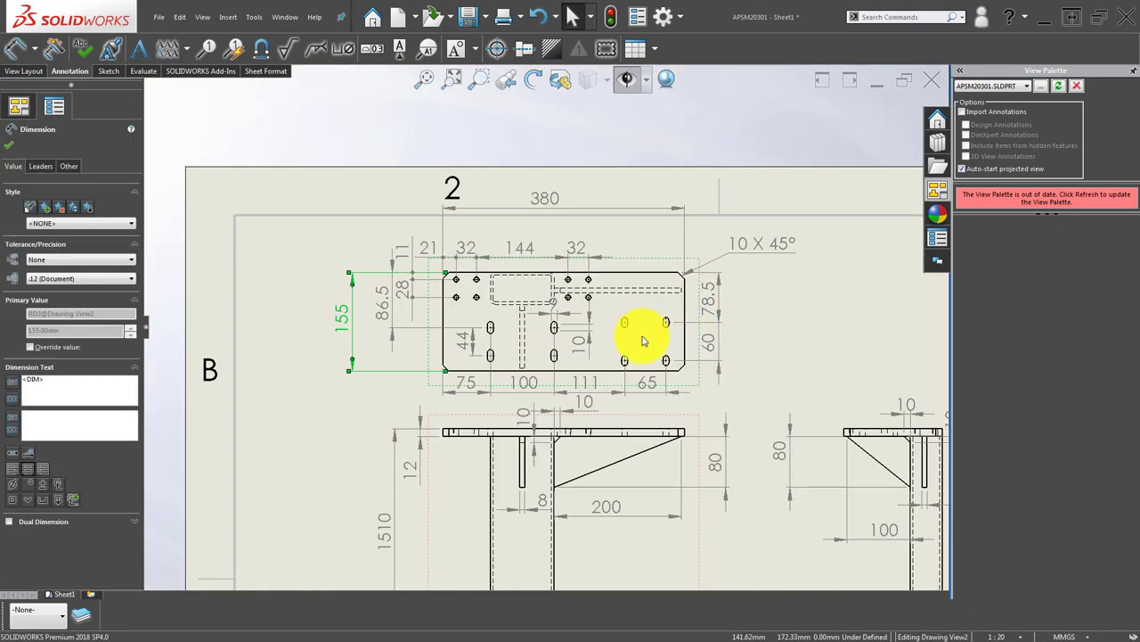
pyautogui.click(312, 332)
pyautogui.press('Delete')
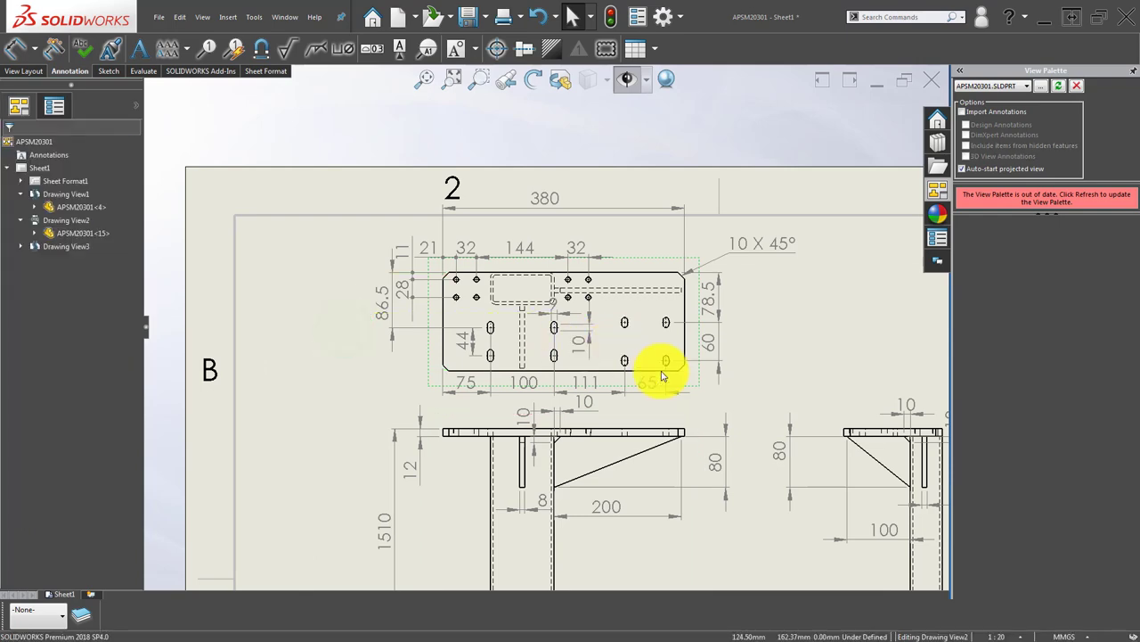
pyautogui.click(311, 346)
pyautogui.scroll(-3, 382, 350)
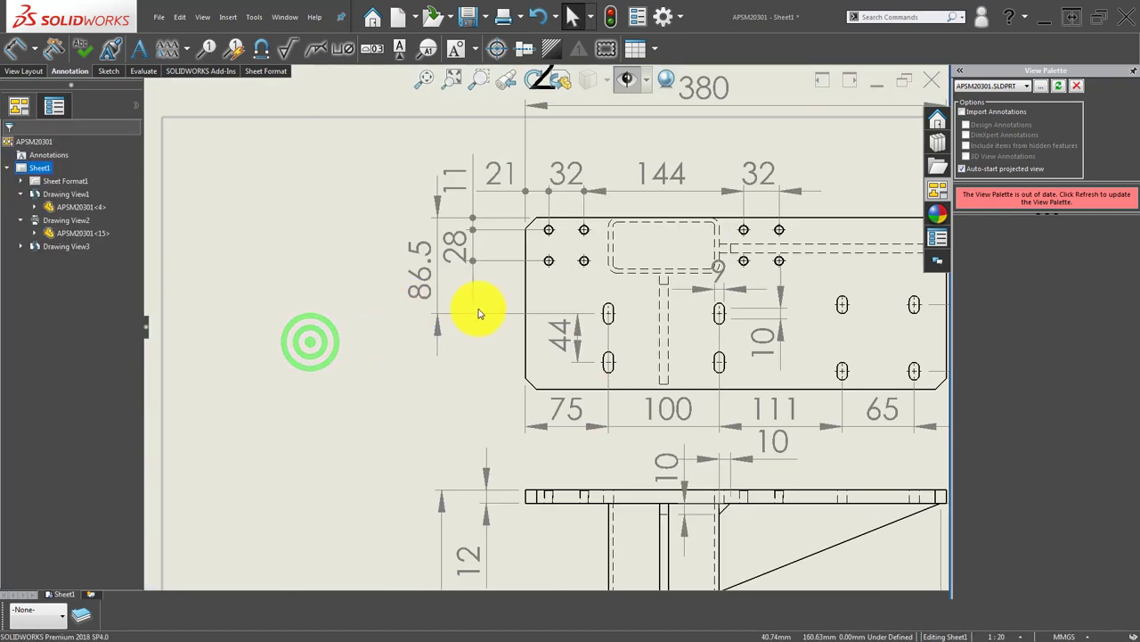
# Dimension the plate's long edges with a 155 overall height placed right of the plate.
pyautogui.press('d')
pyautogui.scroll(-2, 534, 347)
pyautogui.scroll(3, 789, 364)
pyautogui.scroll(2, 873, 338)
pyautogui.scroll(-1, 682, 219)
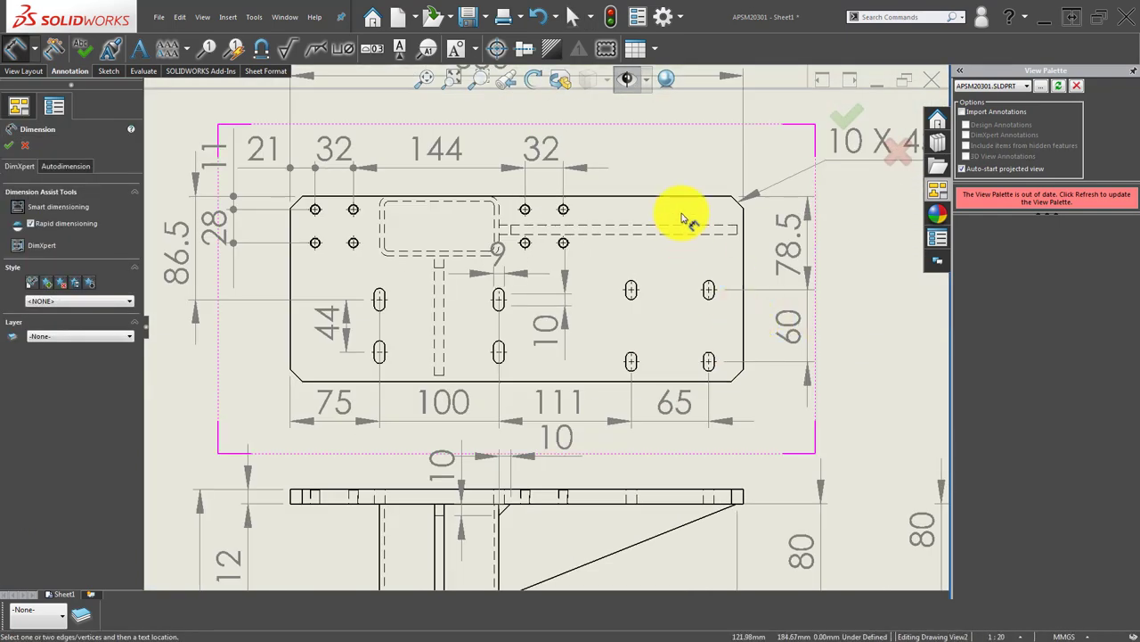
pyautogui.click(687, 198)
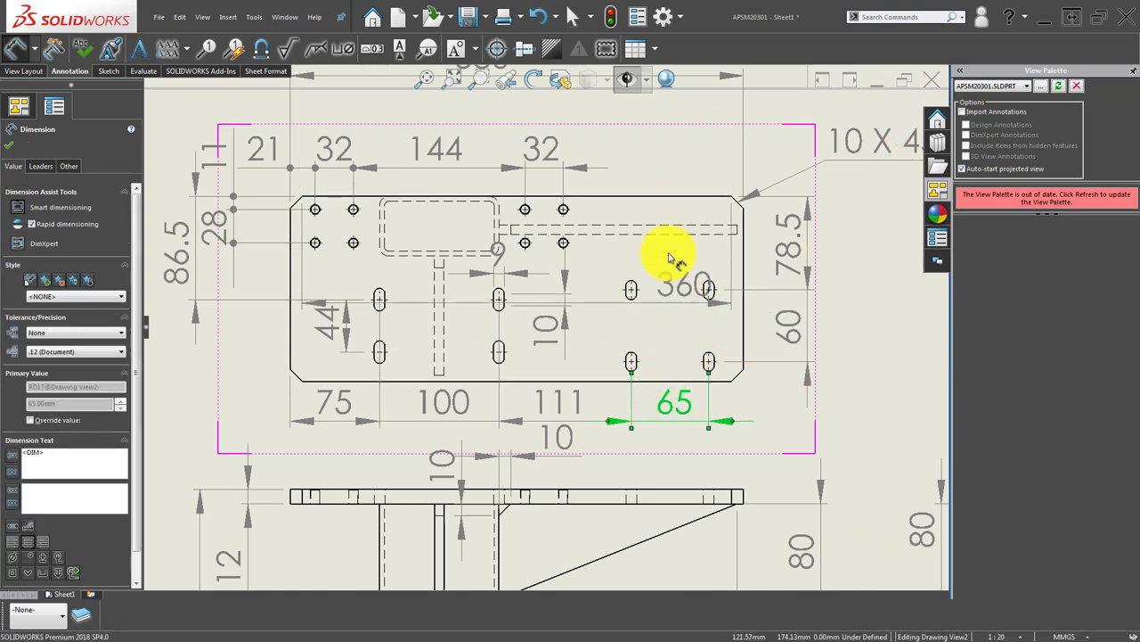
pyautogui.click(626, 265)
pyautogui.click(595, 381)
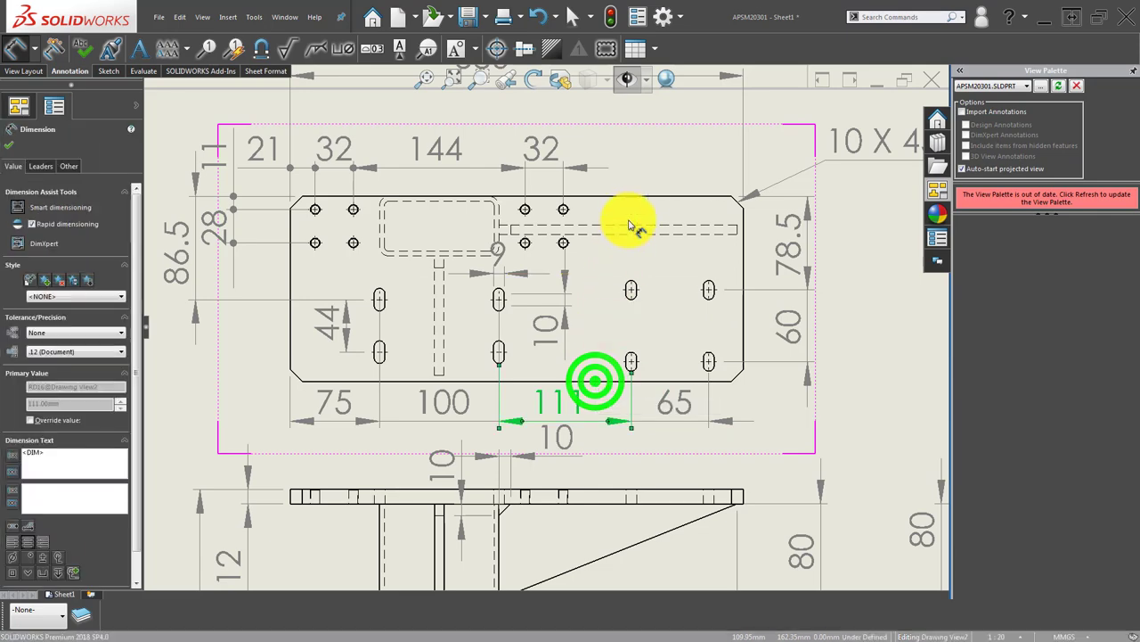
pyautogui.scroll(-3, 740, 382)
pyautogui.scroll(4, 768, 399)
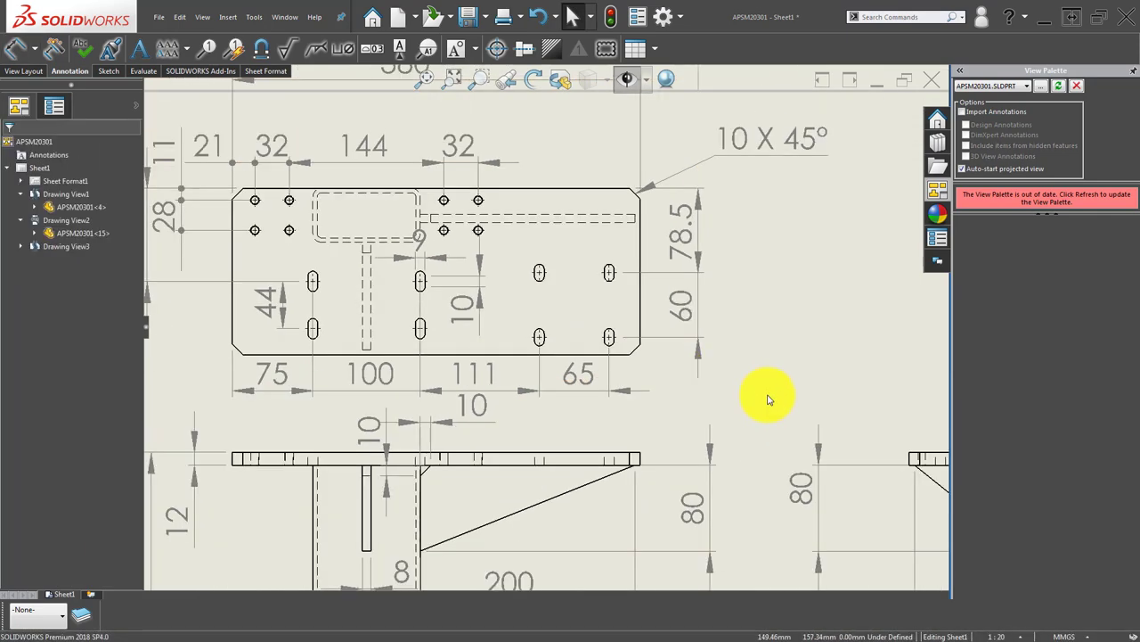
pyautogui.moveTo(602, 354); pyautogui.dragTo(628, 357, button='right')
pyautogui.scroll(-2, 628, 356)
pyautogui.click(622, 351)
pyautogui.scroll(2, 580, 268)
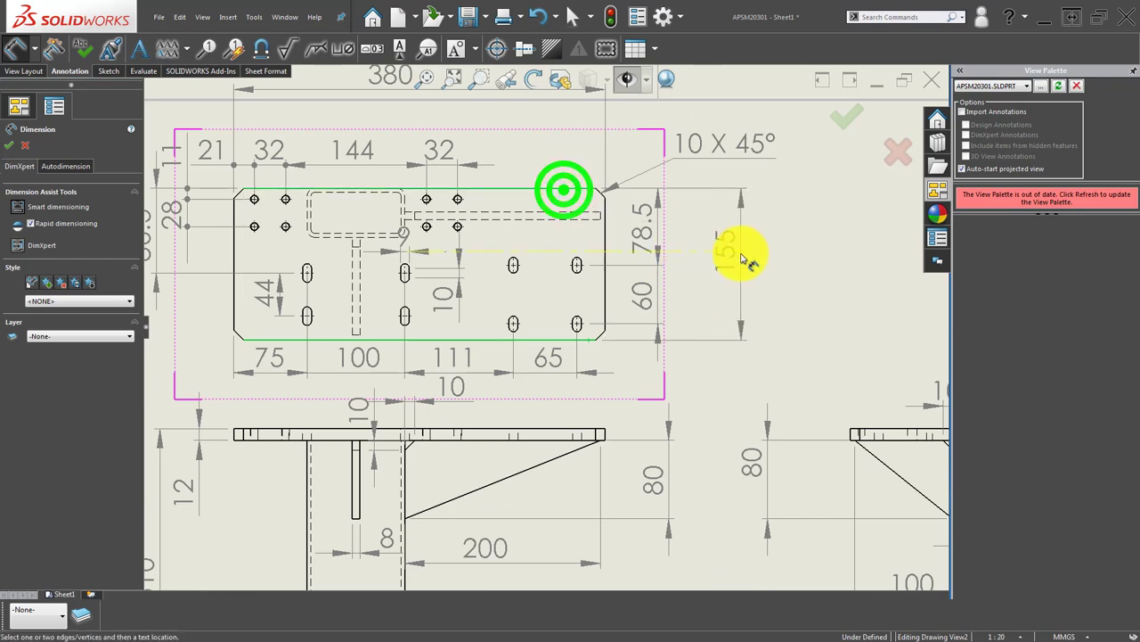
pyautogui.click(698, 258)
# Place the 44 dimension left of the plate beside the 86.5 dimension.
pyautogui.moveTo(720, 322); pyautogui.dragTo(288, 267, button='middle')
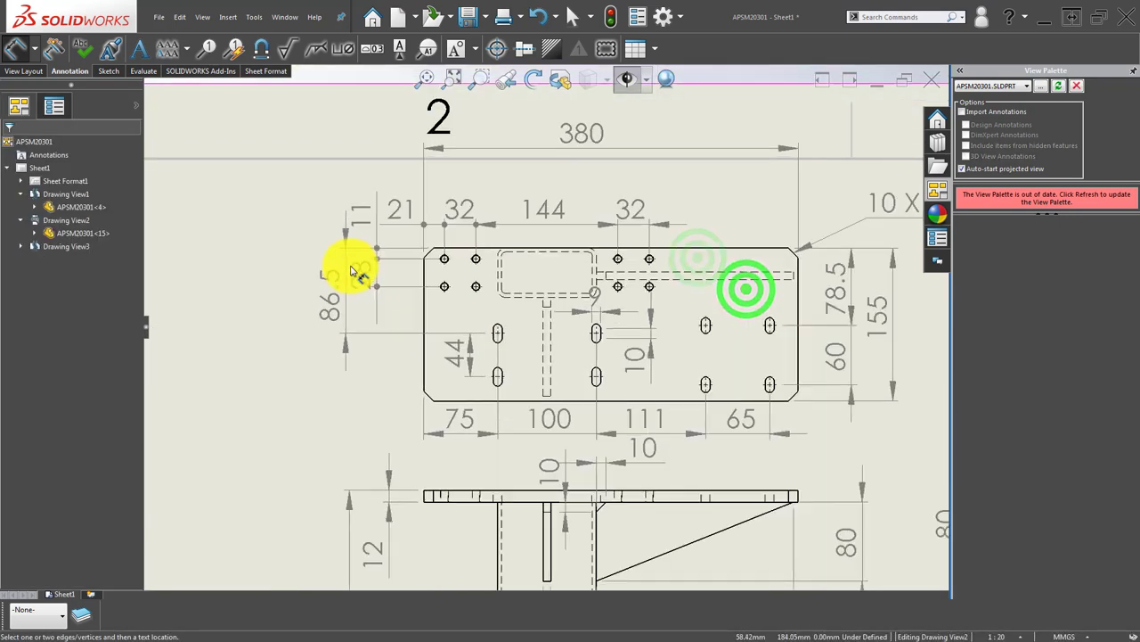
pyautogui.scroll(1, 357, 357)
pyautogui.click(479, 374)
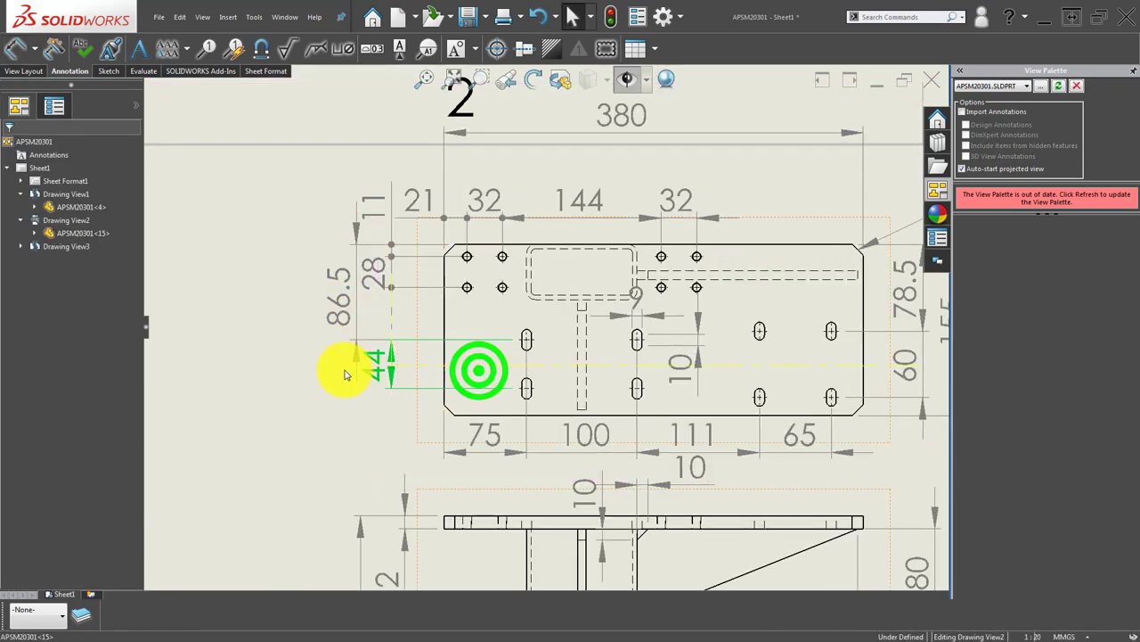
pyautogui.click(303, 406)
pyautogui.click(308, 292)
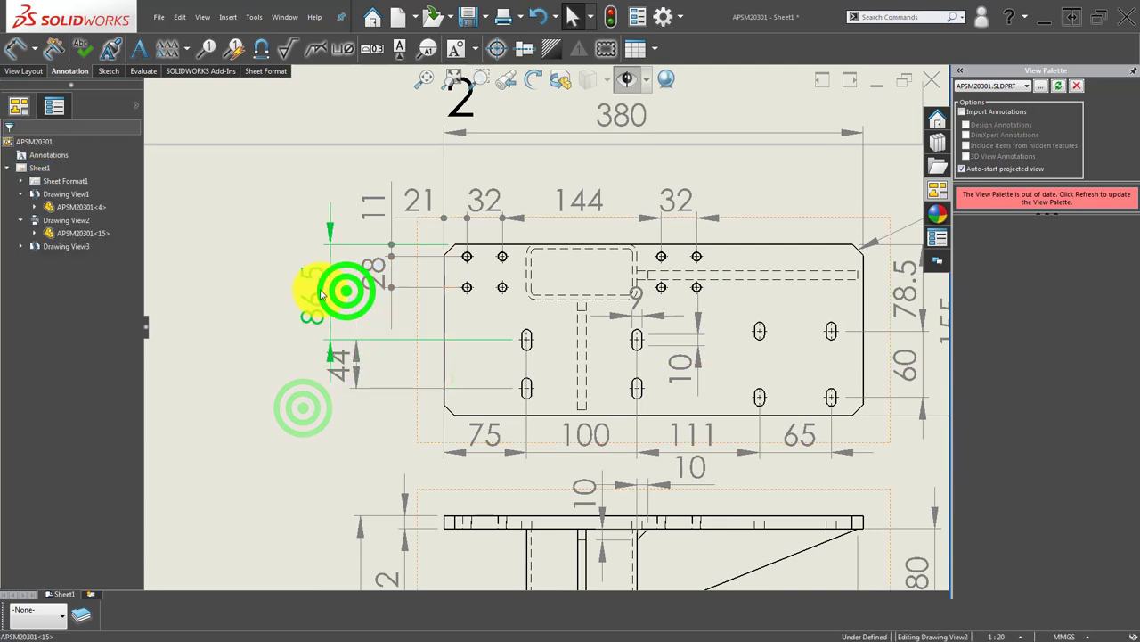
pyautogui.click(341, 364)
pyautogui.click(293, 433)
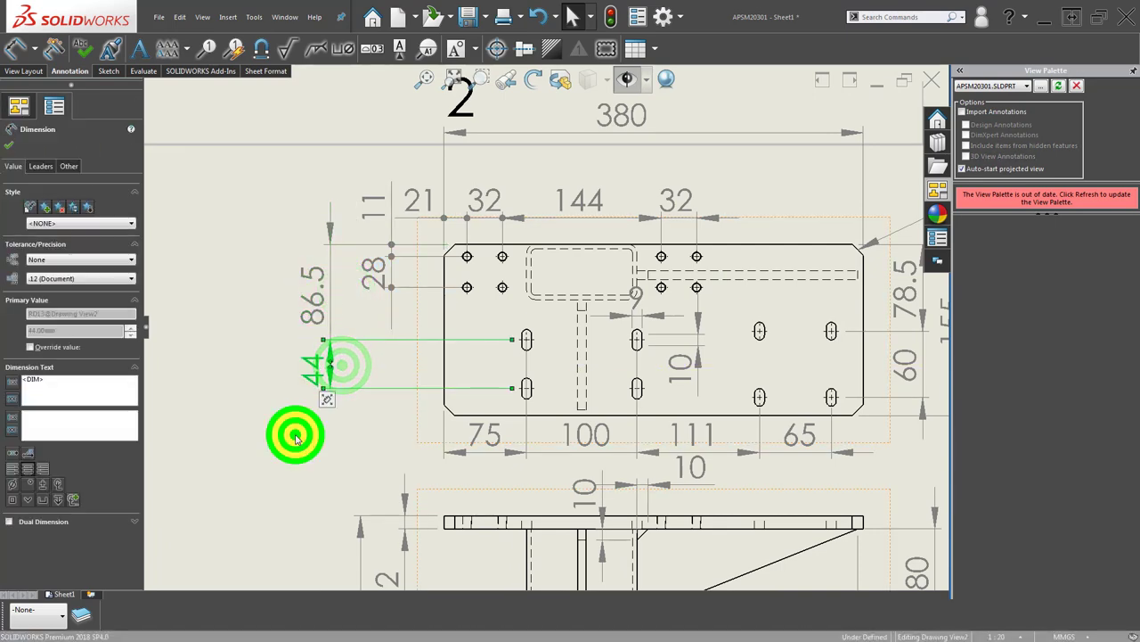
pyautogui.scroll(2, 366, 401)
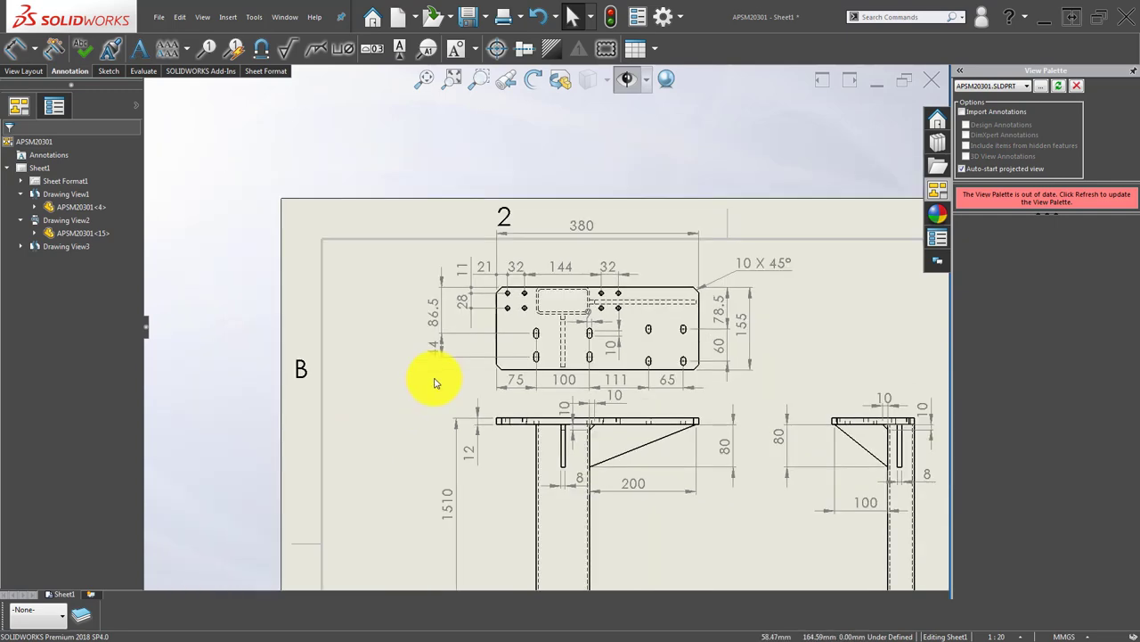
pyautogui.scroll(-2, 626, 376)
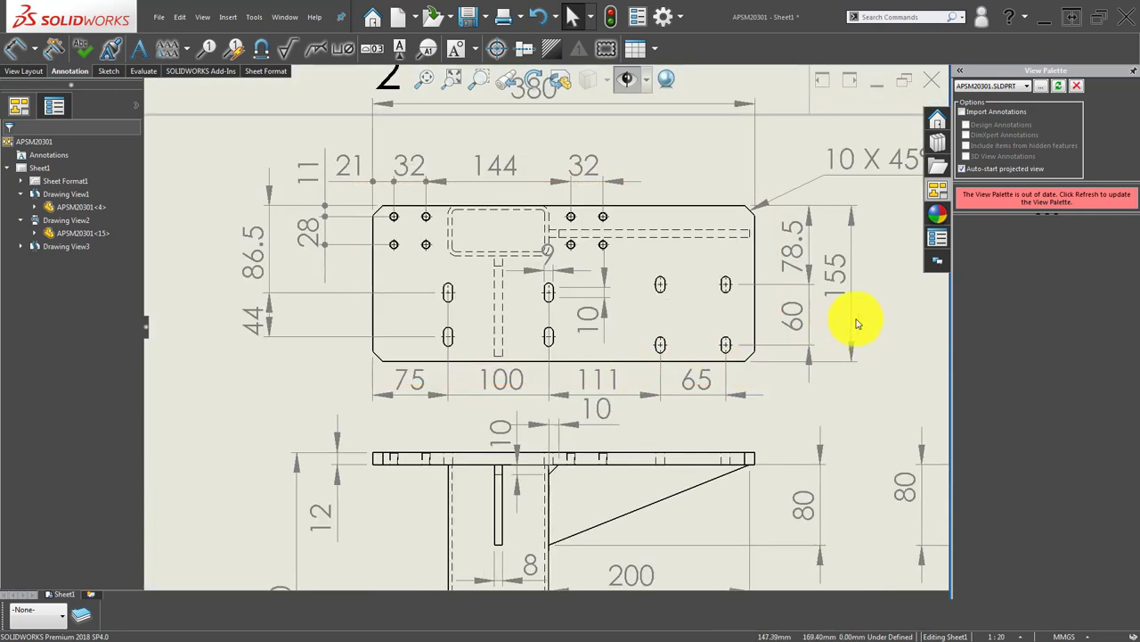
# Add a 7 mm dimension on the right-hand slot edge, placed above the slots.
pyautogui.scroll(-1, 855, 323)
pyautogui.press('d')
pyautogui.scroll(-2, 406, 284)
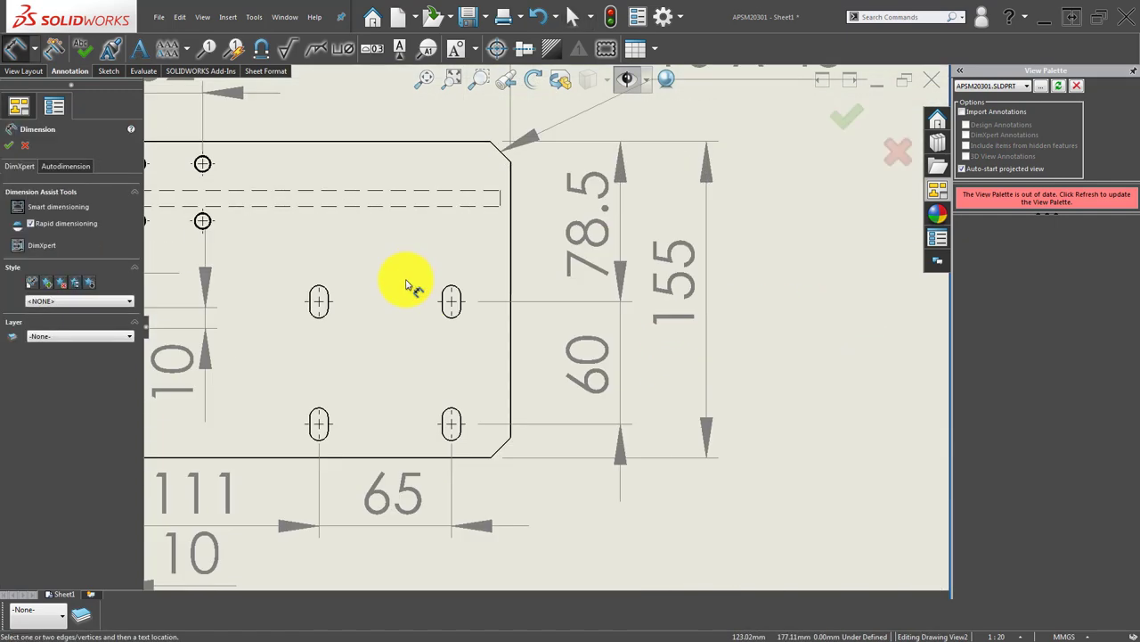
pyautogui.scroll(-2, 326, 295)
pyautogui.click(369, 314)
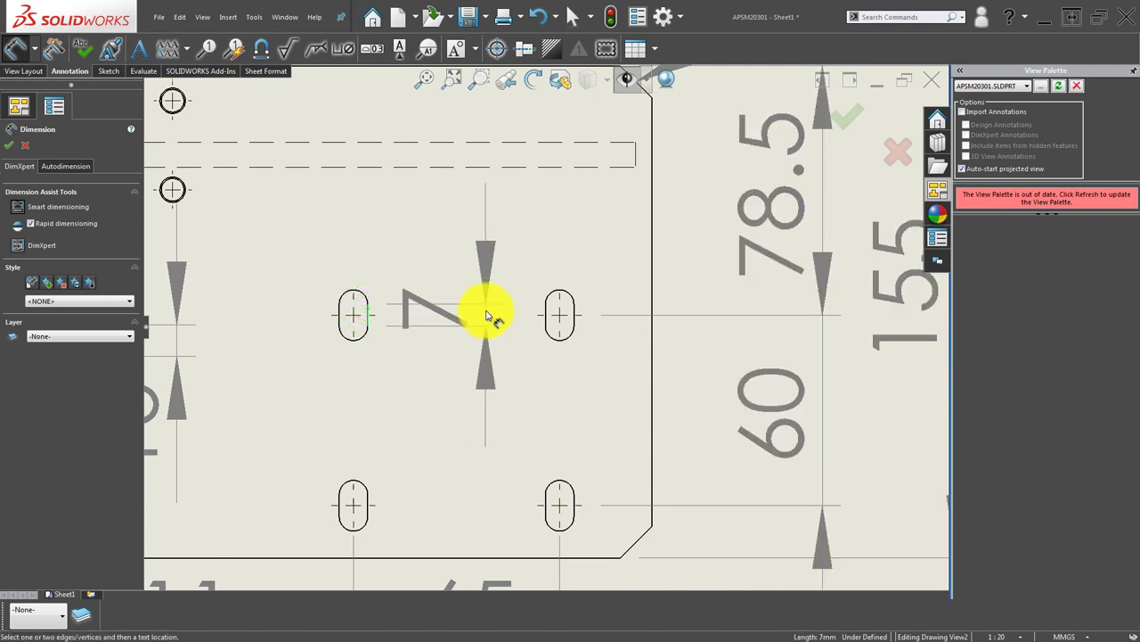
pyautogui.click(491, 220)
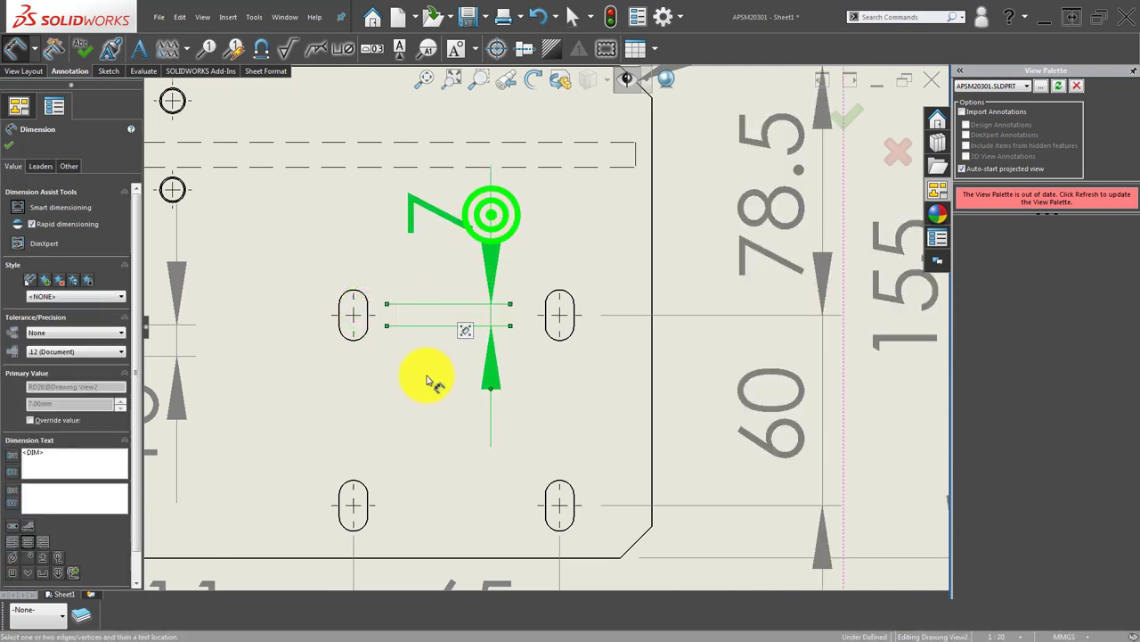
# Add a 9 mm slot width dimension above the slot and move the 7 down beside the slots.
pyautogui.click(416, 384)
pyautogui.click(339, 308)
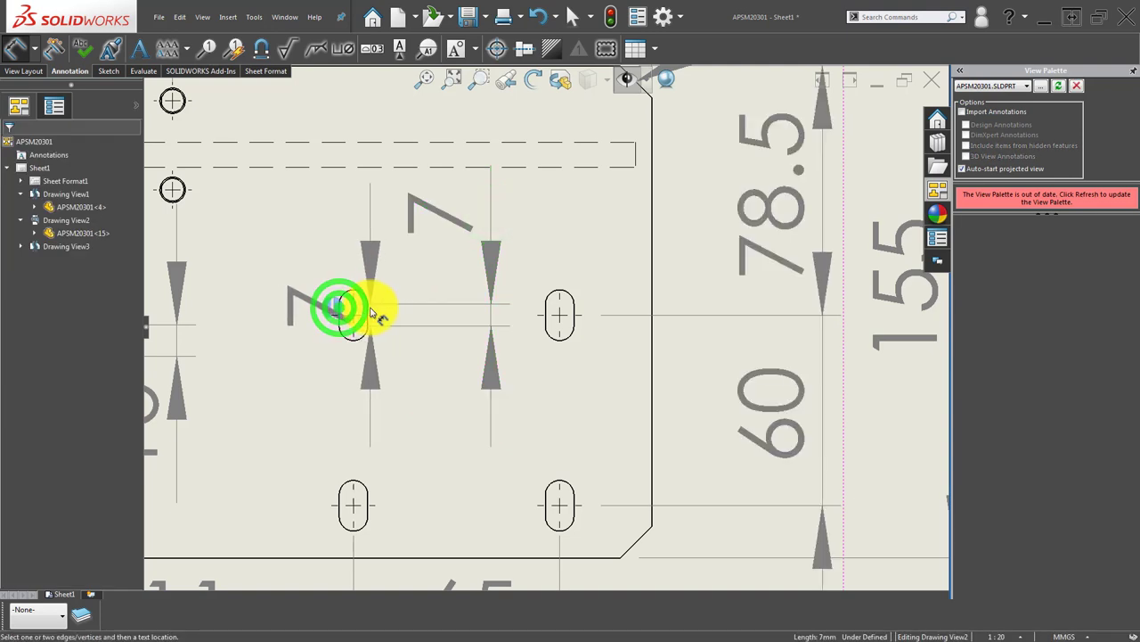
pyautogui.click(365, 309)
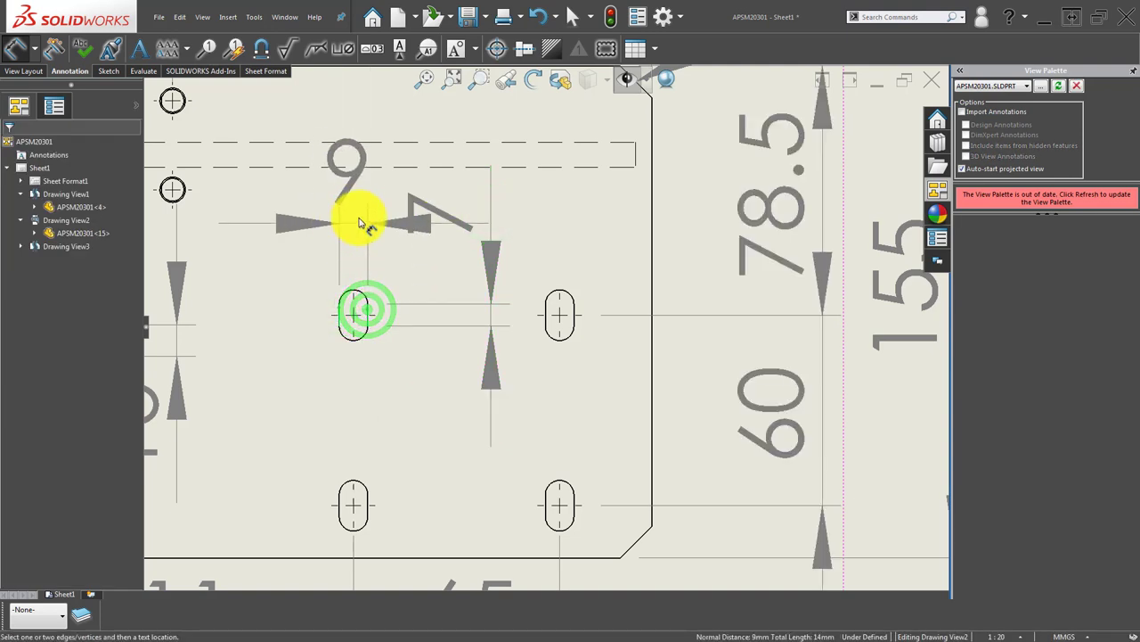
pyautogui.click(351, 219)
pyautogui.moveTo(422, 199)
pyautogui.mouseDown()
pyautogui.moveTo(428, 364)
pyautogui.moveTo(407, 395)
pyautogui.mouseUp()
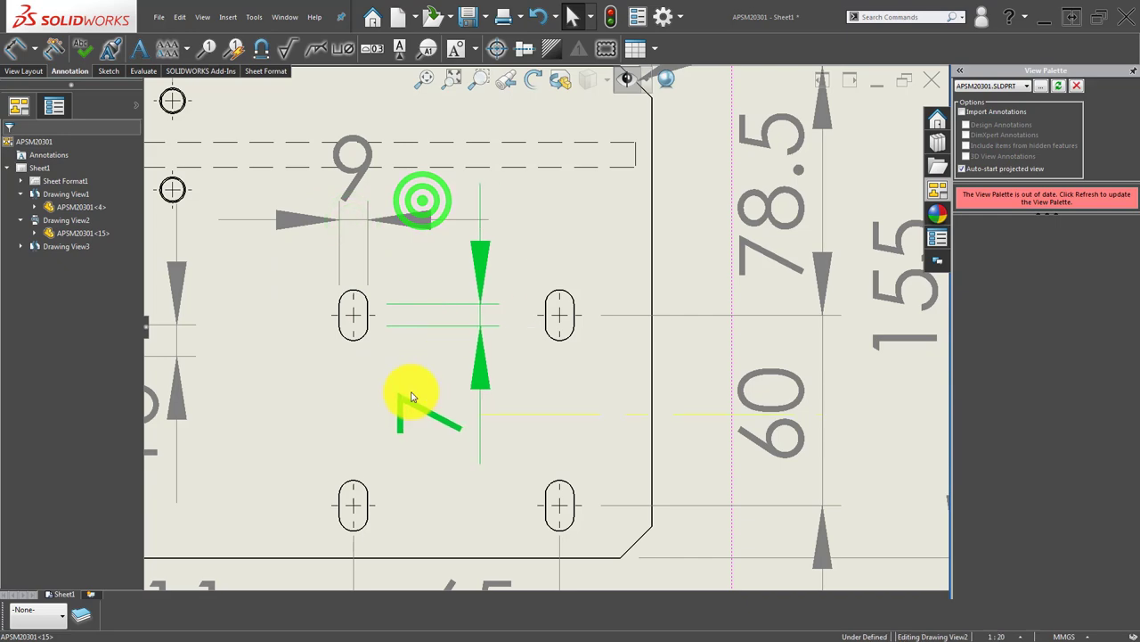
pyautogui.scroll(3, 465, 369)
pyautogui.press('Escape')
pyautogui.scroll(2, 570, 356)
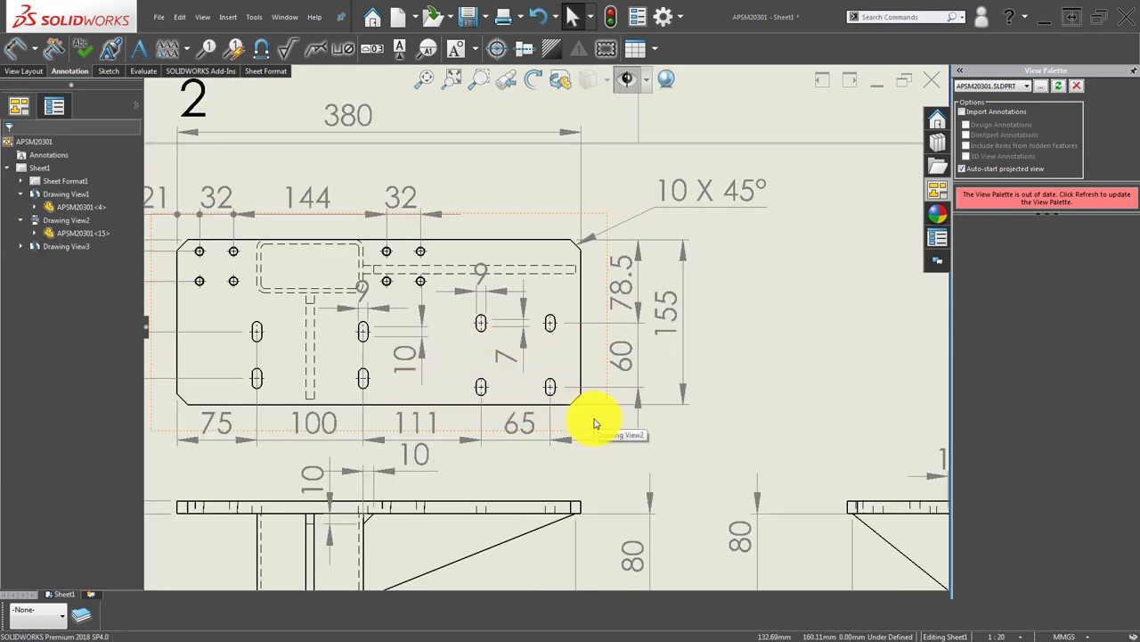
pyautogui.scroll(2, 441, 412)
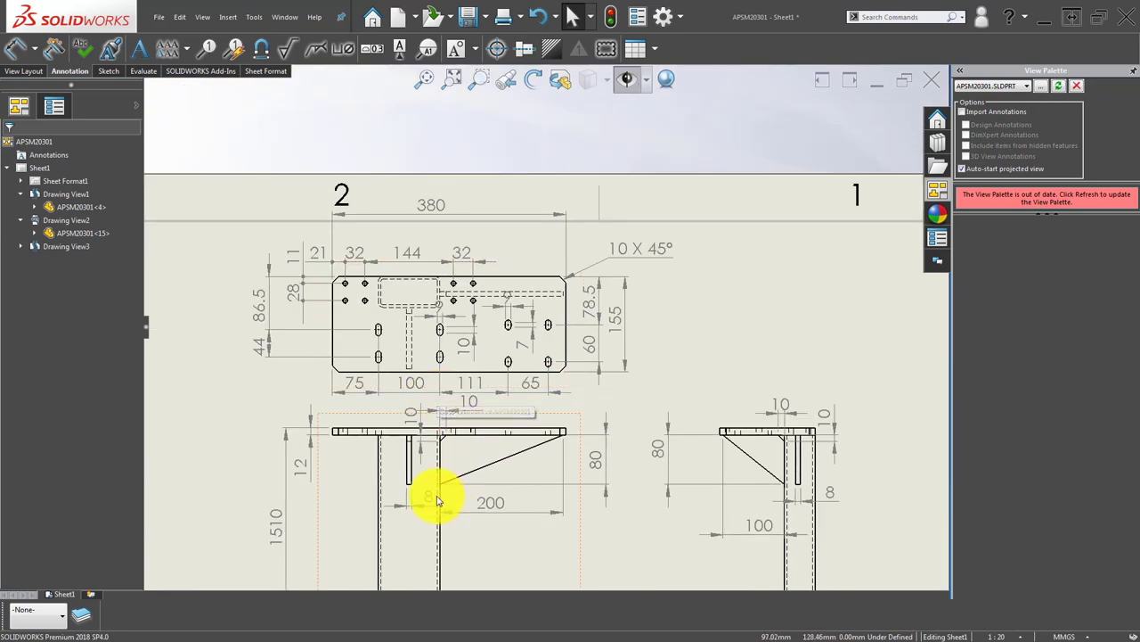
# Nudge the front view slightly down and right and check the 380 overall length dimension.
pyautogui.scroll(2, 459, 454)
pyautogui.scroll(1, 541, 485)
pyautogui.scroll(-1, 553, 463)
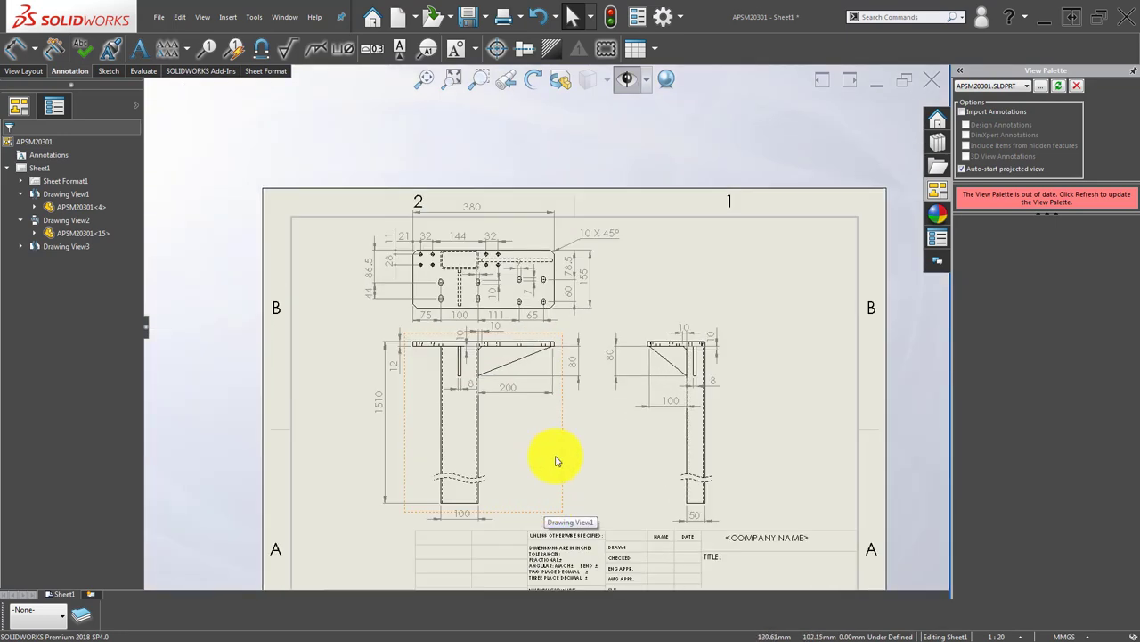
pyautogui.moveTo(564, 437); pyautogui.dragTo(568, 445)
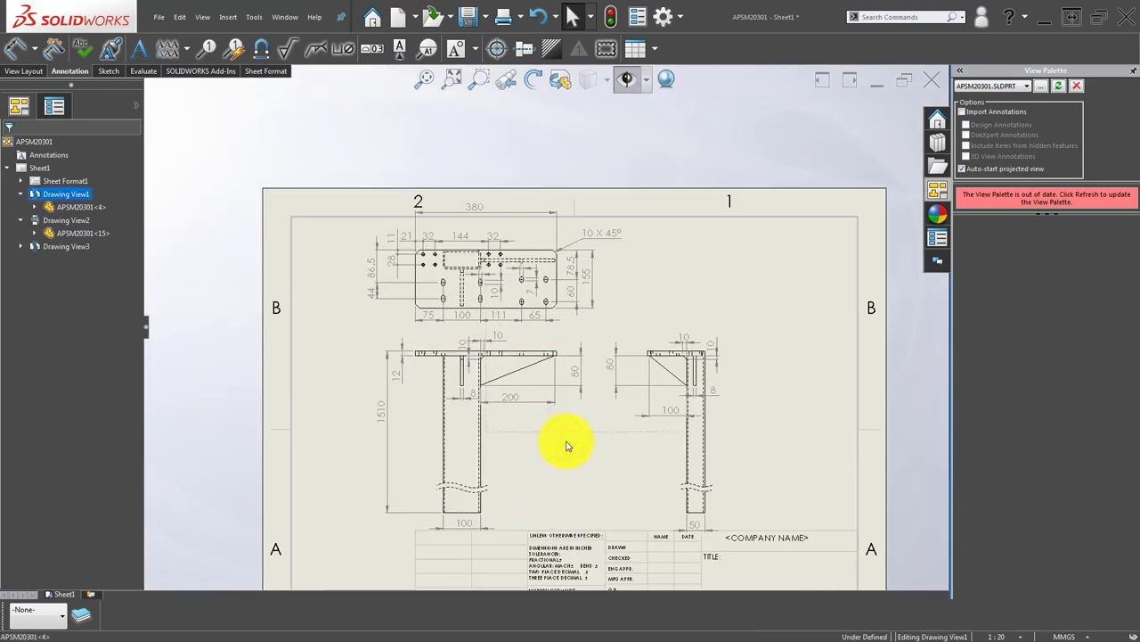
pyautogui.scroll(2, 535, 441)
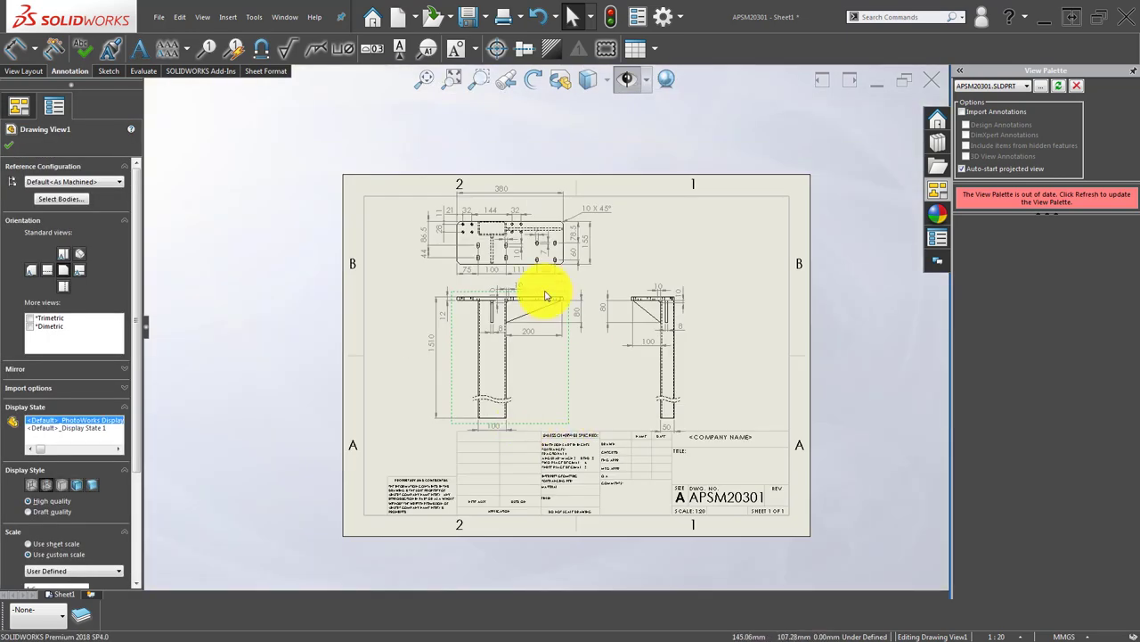
pyautogui.scroll(-4, 534, 267)
pyautogui.scroll(-2, 463, 205)
pyautogui.click(461, 218)
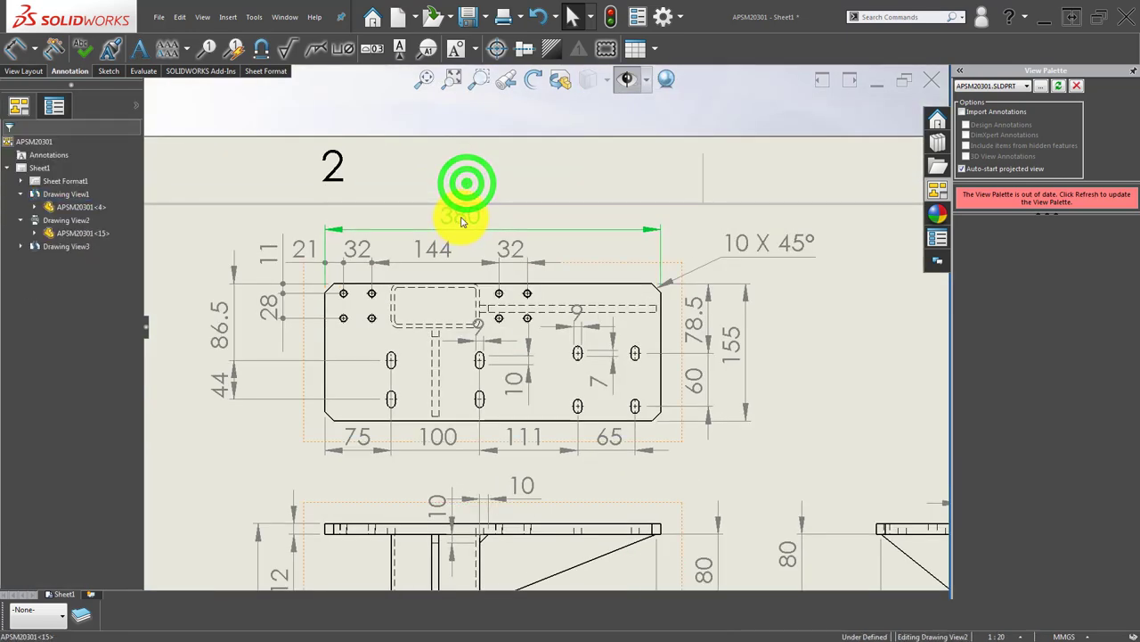
pyautogui.scroll(3, 535, 365)
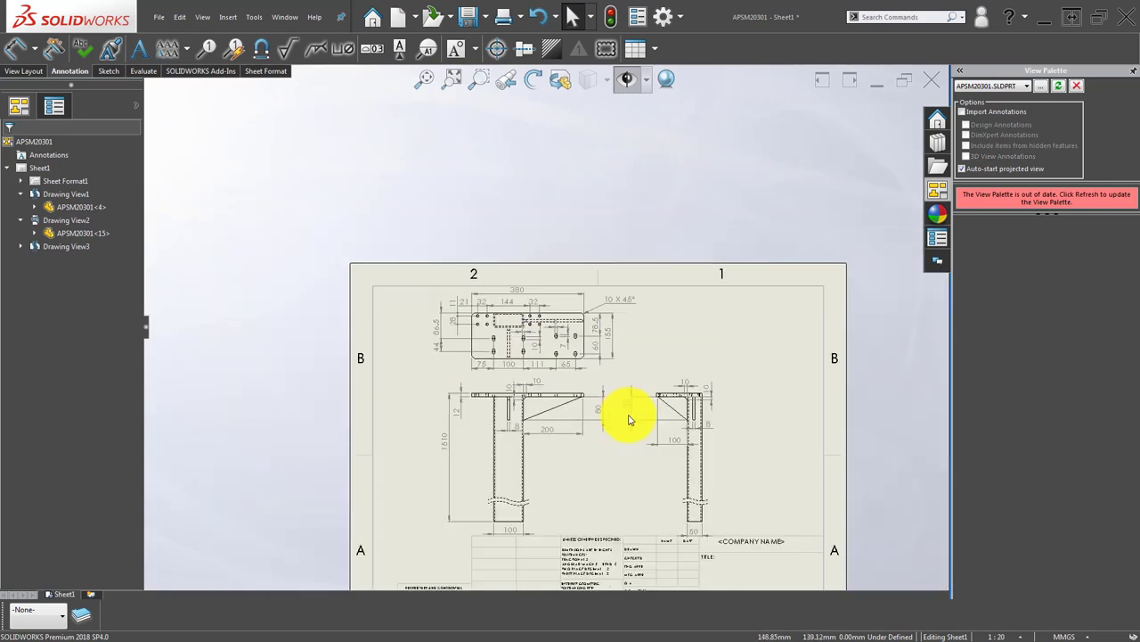
pyautogui.scroll(-2, 681, 505)
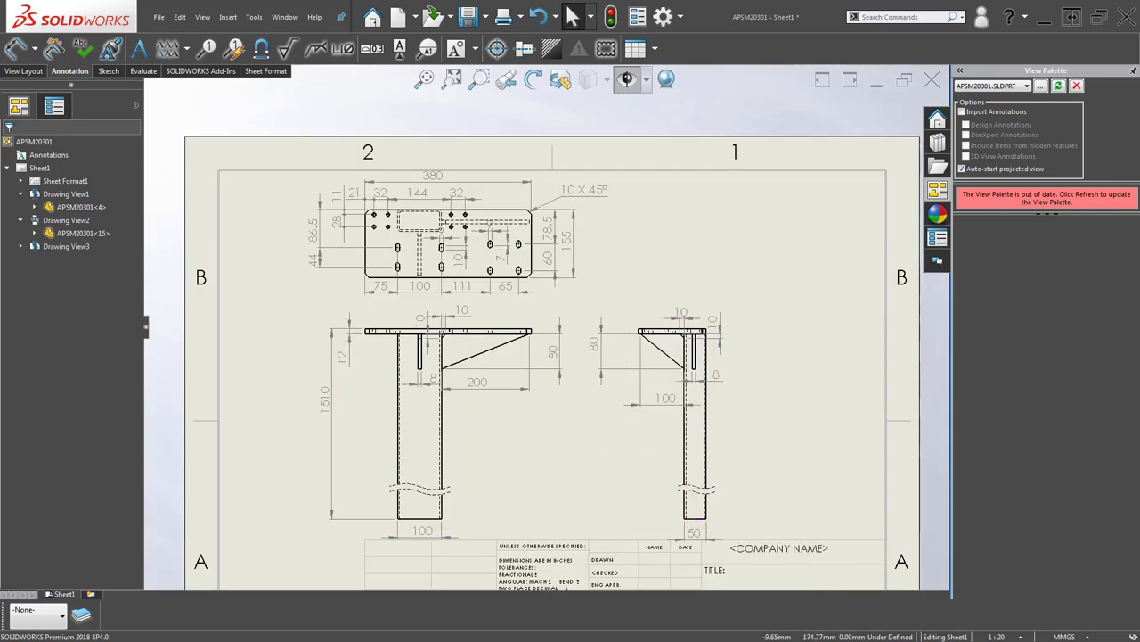
pyautogui.click(591, 473)
pyautogui.scroll(-2, 525, 476)
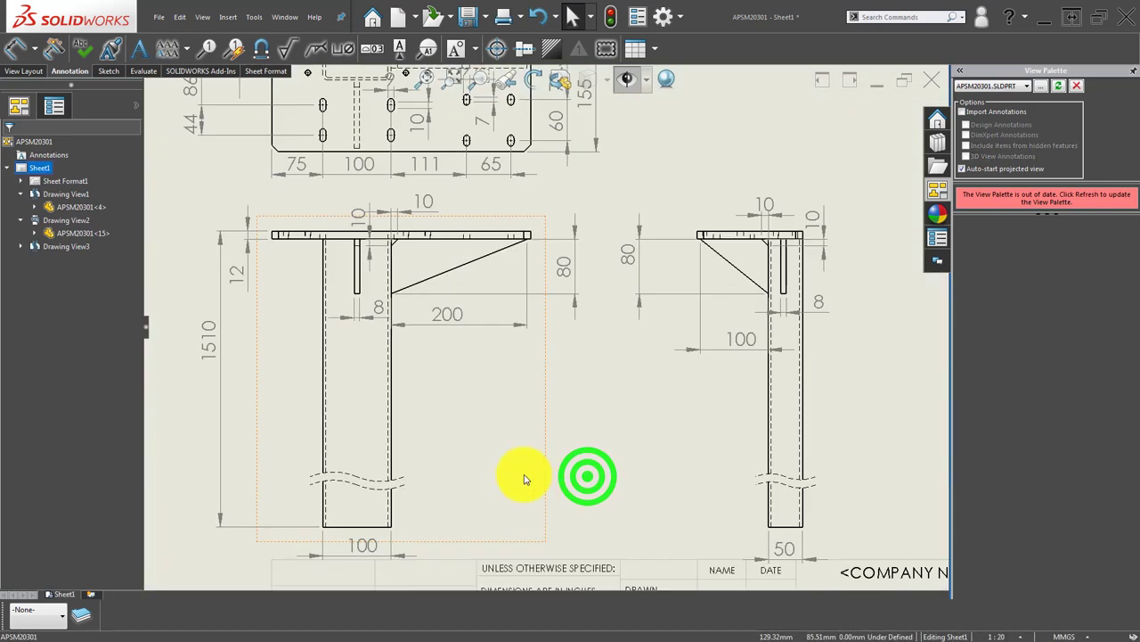
# Dimension the leg's inner and outer wall edges with a 4 mm thickness.
pyautogui.press('d')
pyautogui.scroll(-2, 315, 377)
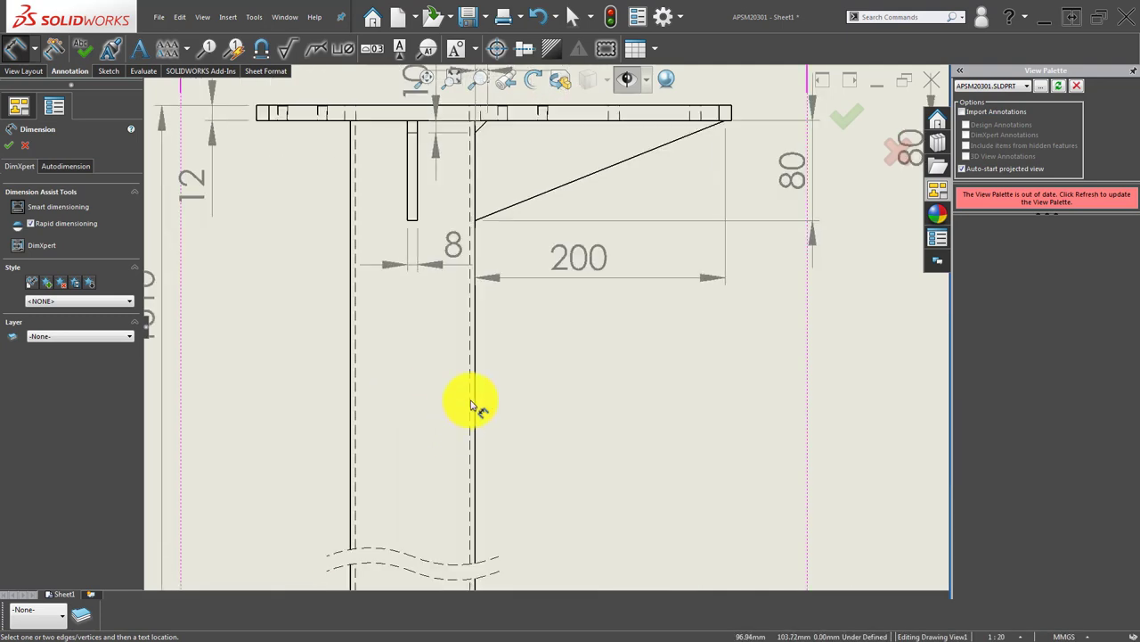
pyautogui.click(472, 406)
pyautogui.click(475, 345)
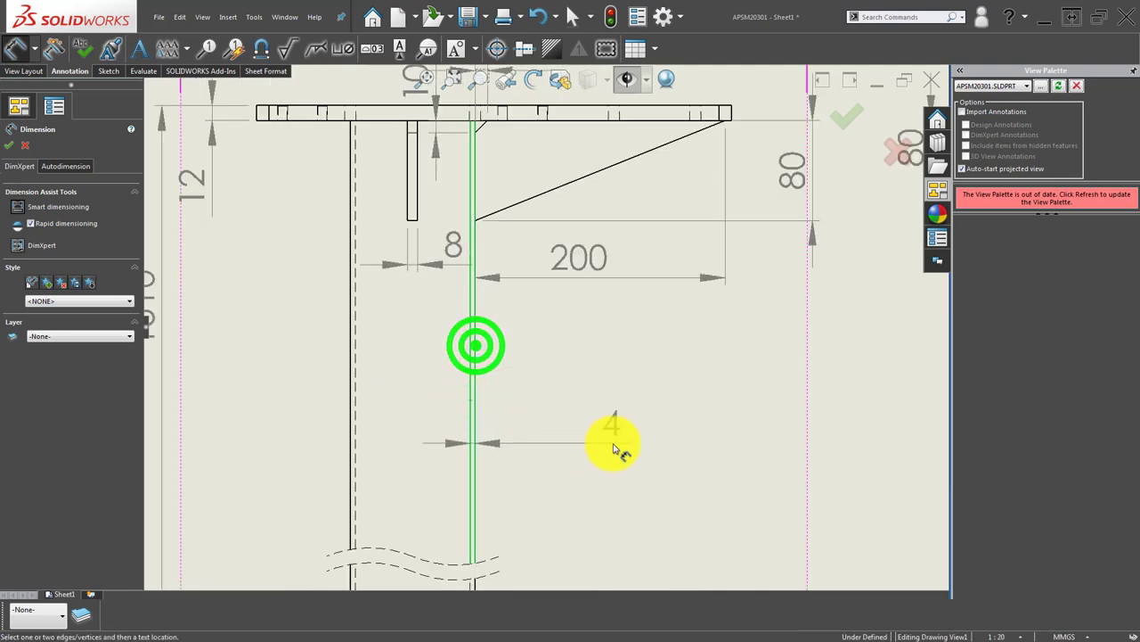
pyautogui.click(537, 455)
pyautogui.click(829, 453)
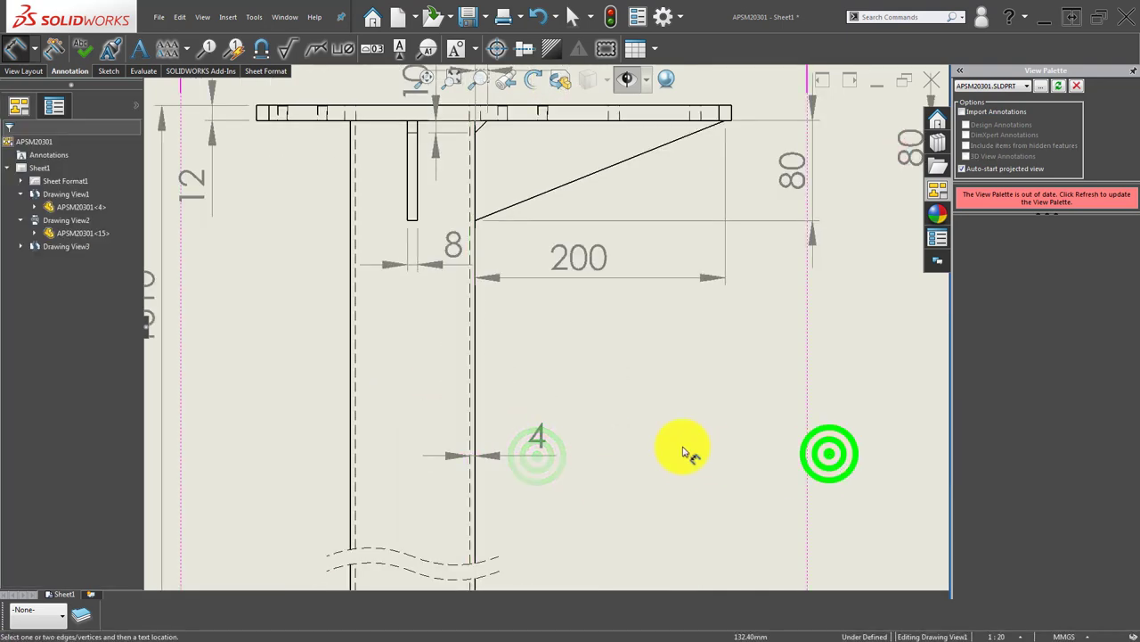
pyautogui.press('f')
pyautogui.press('Escape')
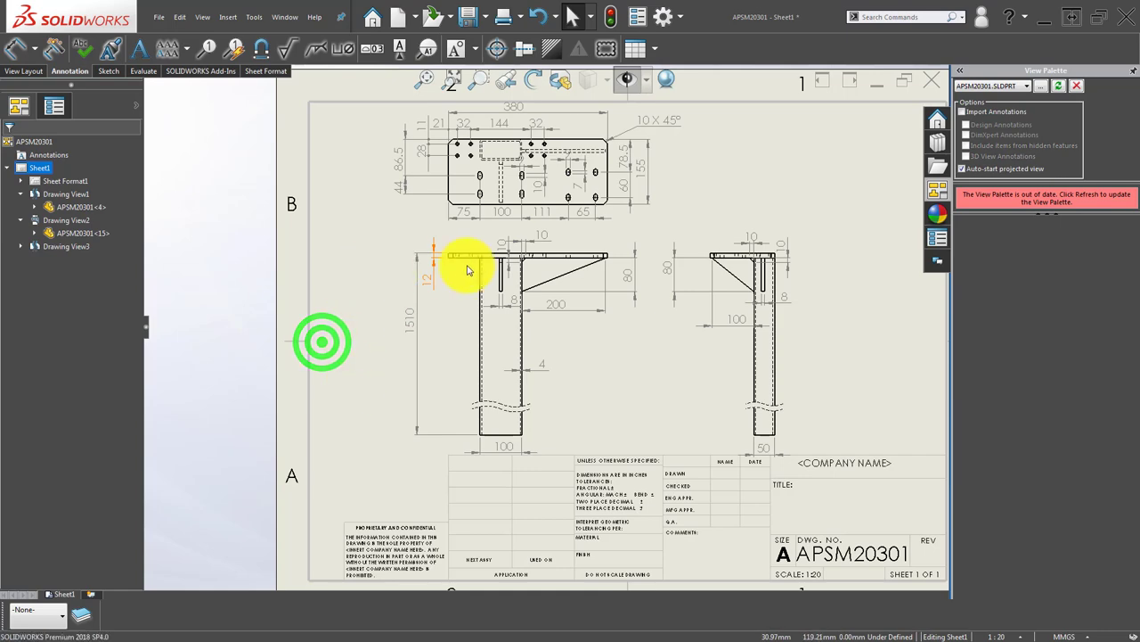
# Add a 75 mm dimension from the flange's left corner to the leg's left edge.
pyautogui.press('d')
pyautogui.scroll(-3, 458, 268)
pyautogui.scroll(-2, 457, 267)
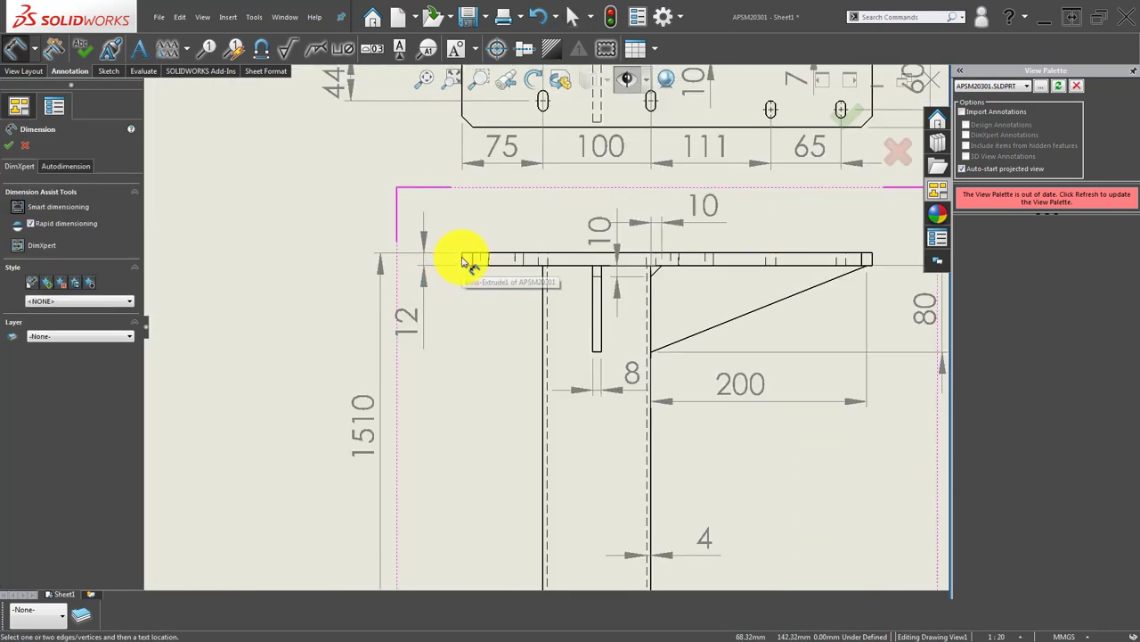
pyautogui.click(462, 259)
pyautogui.click(542, 372)
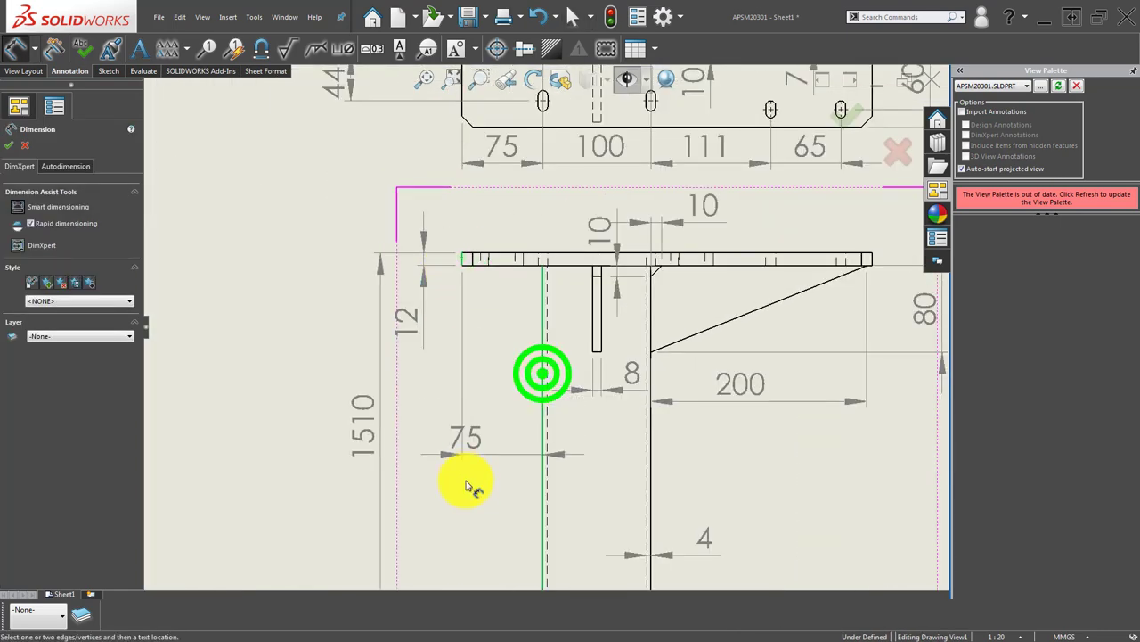
pyautogui.scroll(2, 469, 486)
pyautogui.scroll(2, 482, 446)
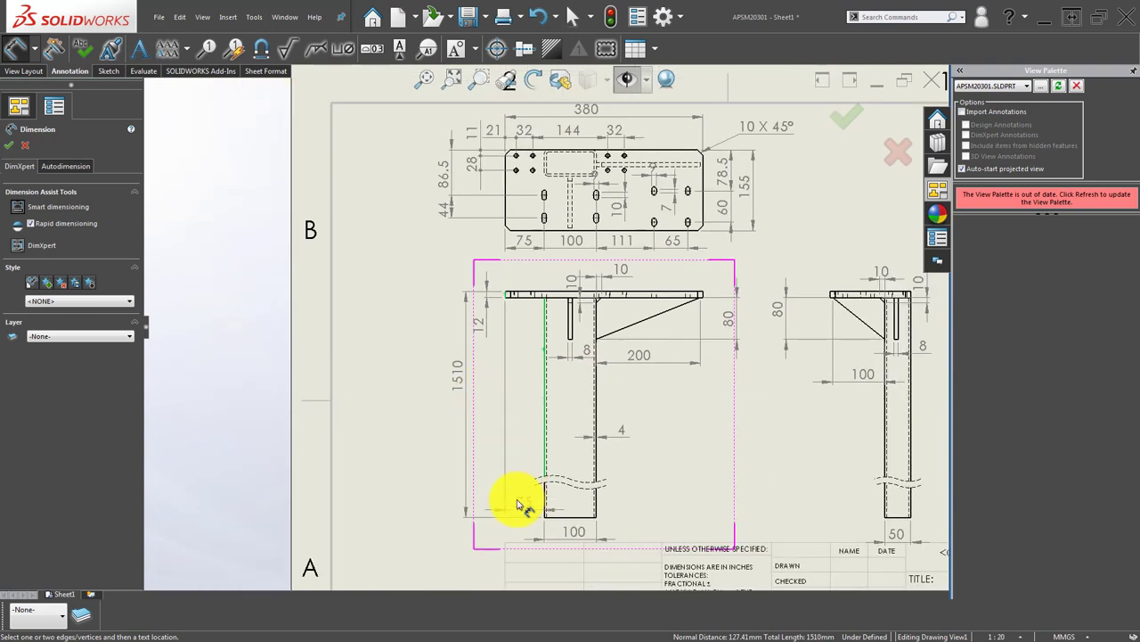
pyautogui.click(519, 406)
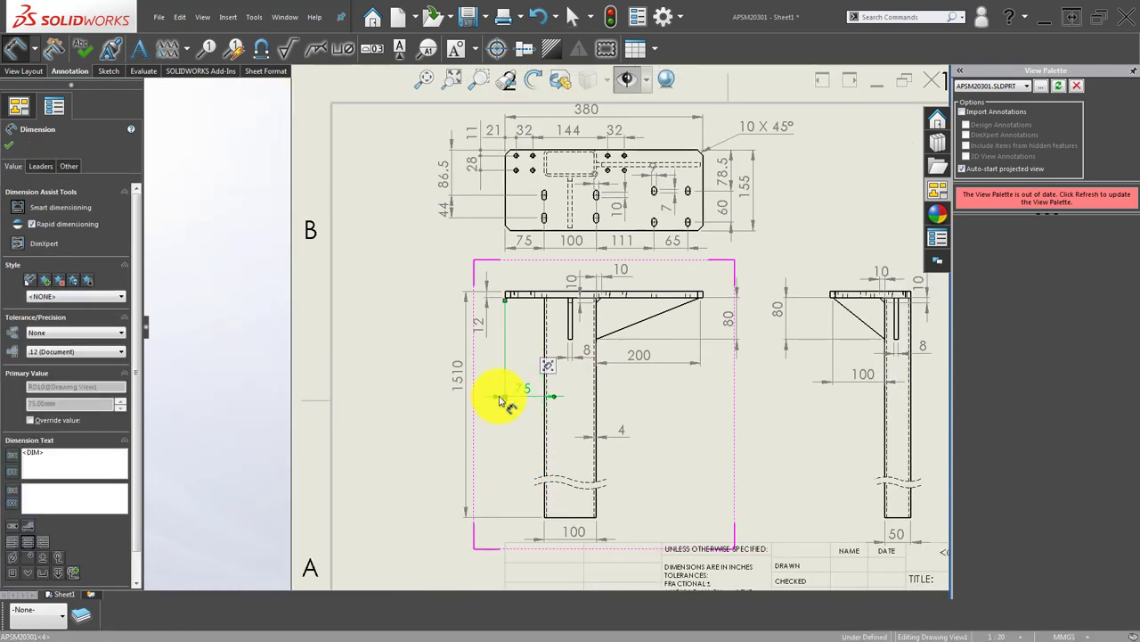
pyautogui.click(492, 400)
pyautogui.click(495, 443)
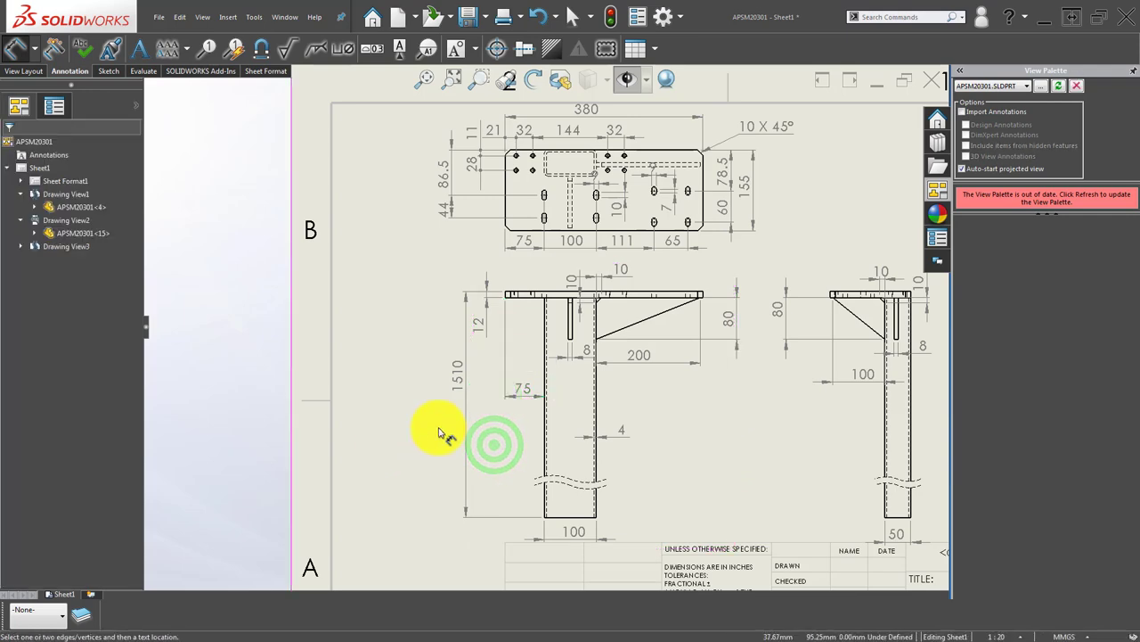
# Activate the front view and zoom to fit the whole sheet.
pyautogui.scroll(2, 667, 427)
pyautogui.click(669, 383)
pyautogui.scroll(-1, 627, 401)
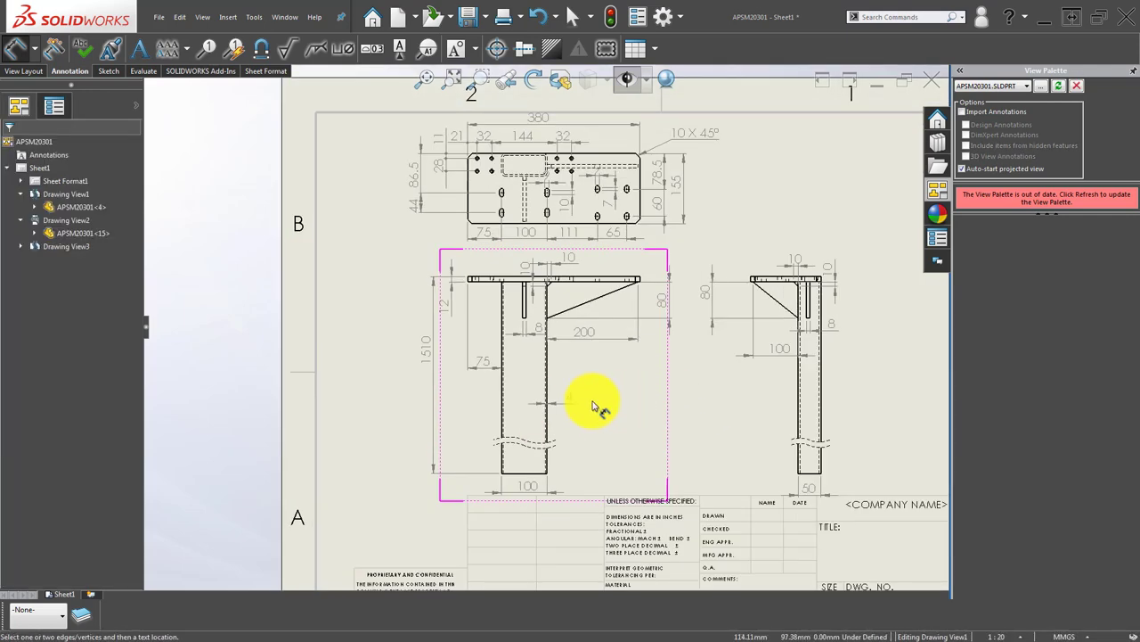
pyautogui.scroll(2, 593, 402)
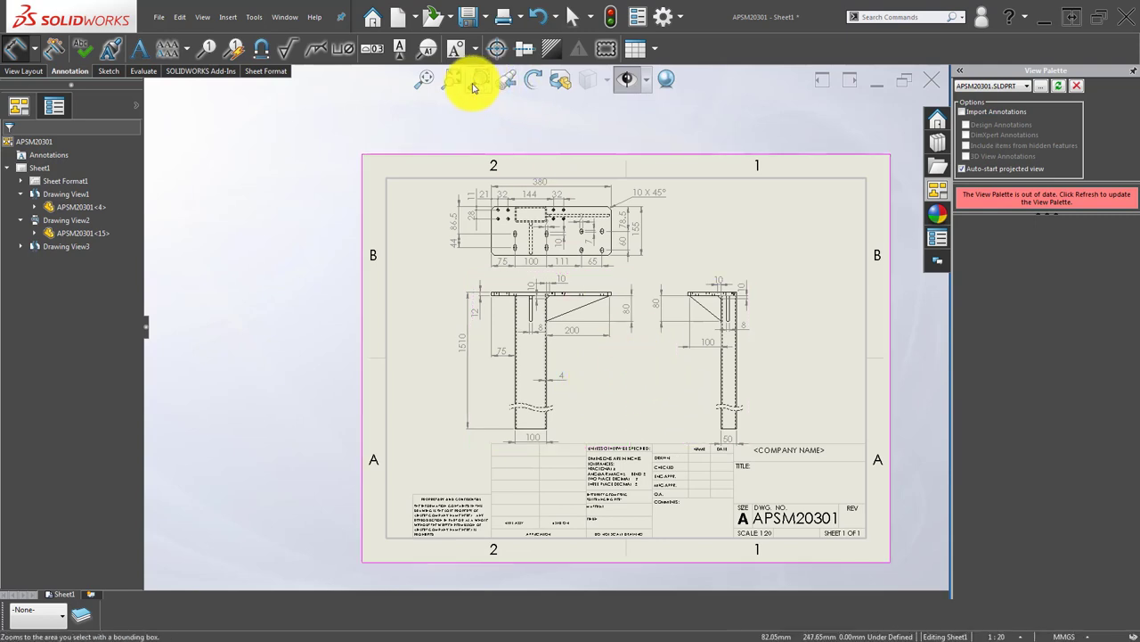
pyautogui.click(425, 78)
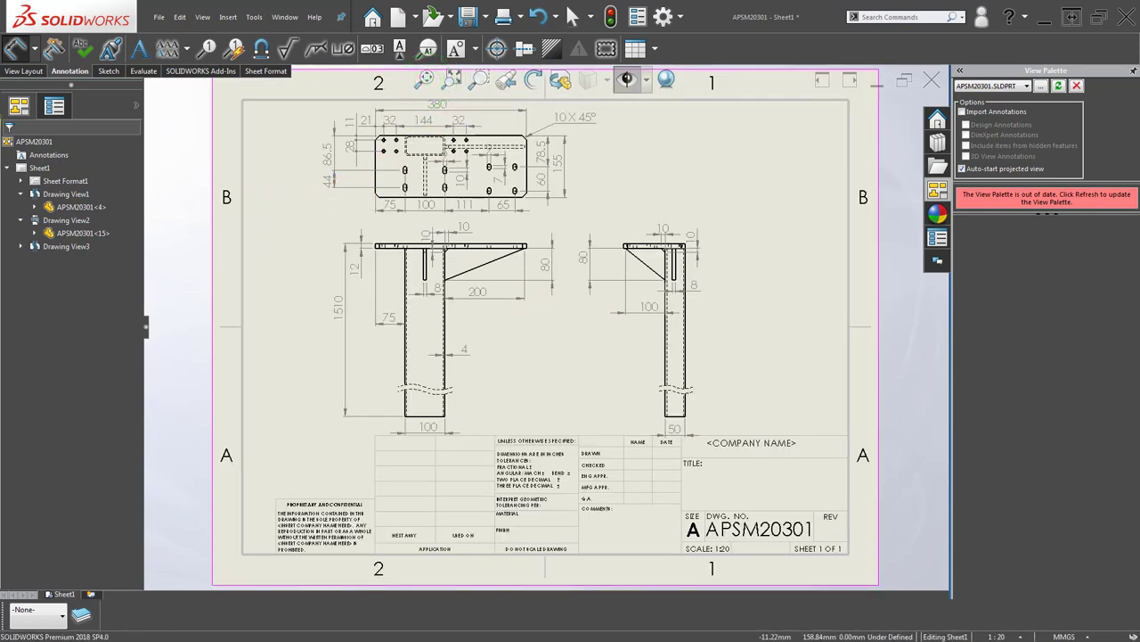